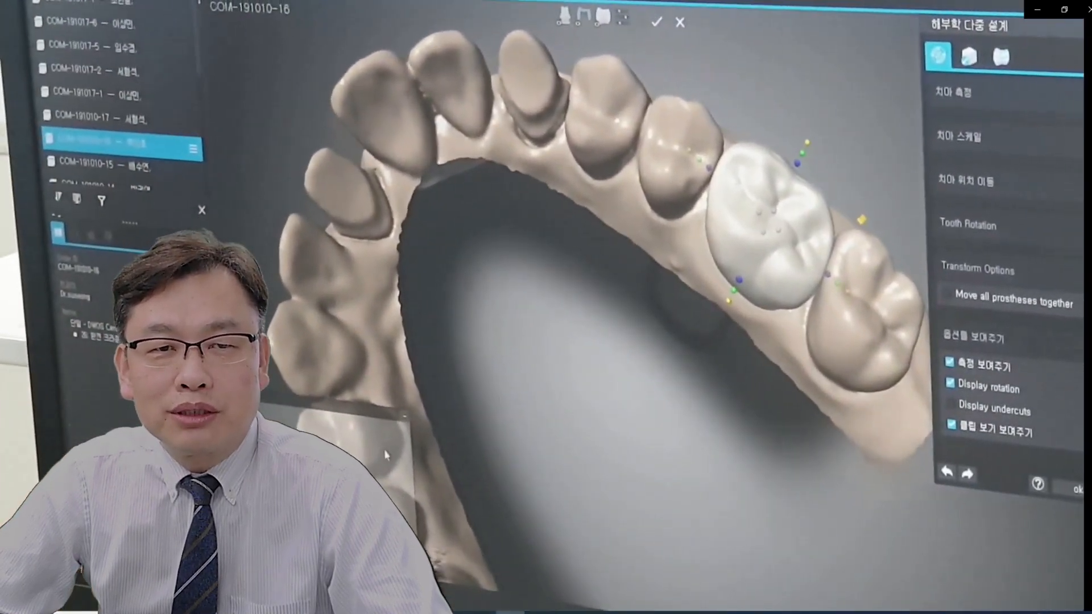
Step: Open the Tinkercad website from the Google results, look over its homepage and go to the sign-up page
{"action": "mouse_move", "coordinate": [779, 230]}
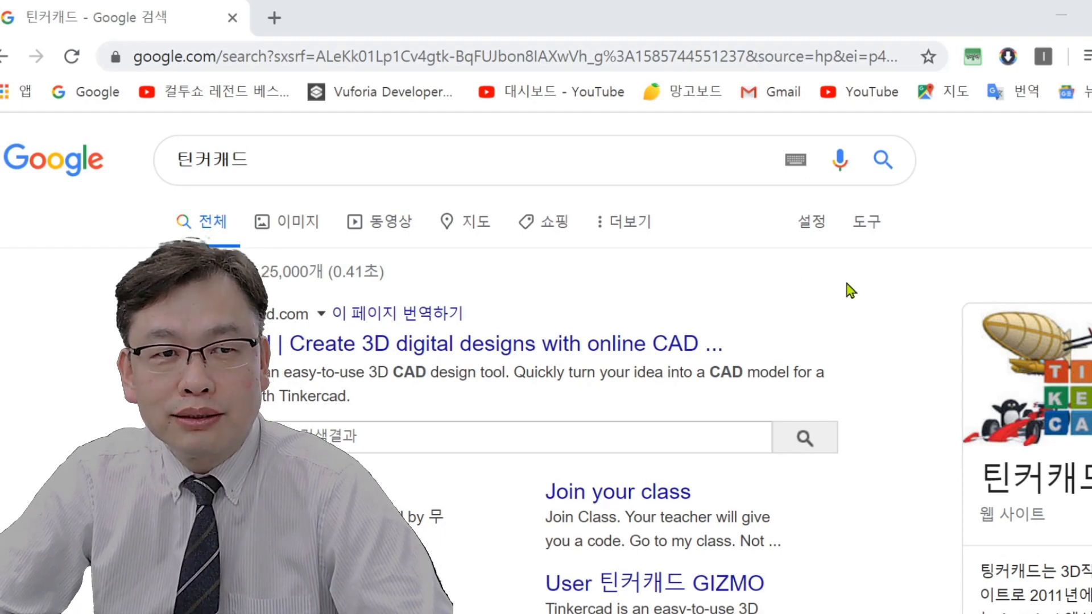
{"action": "left_click", "coordinate": [445, 353]}
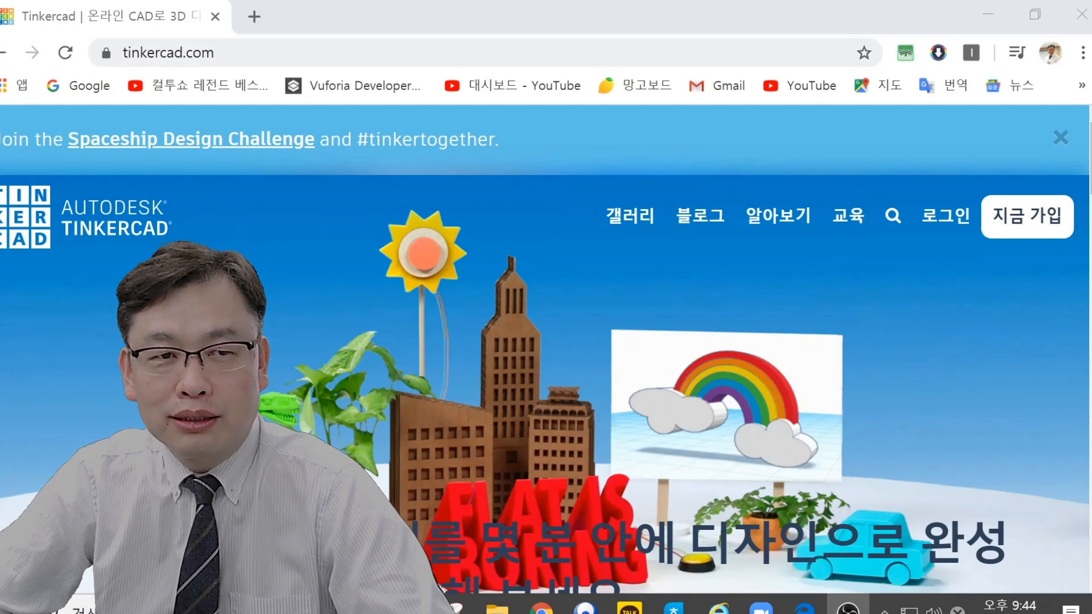
{"action": "scroll", "coordinate": [546, 398], "scroll_direction": "down", "scroll_amount": 5}
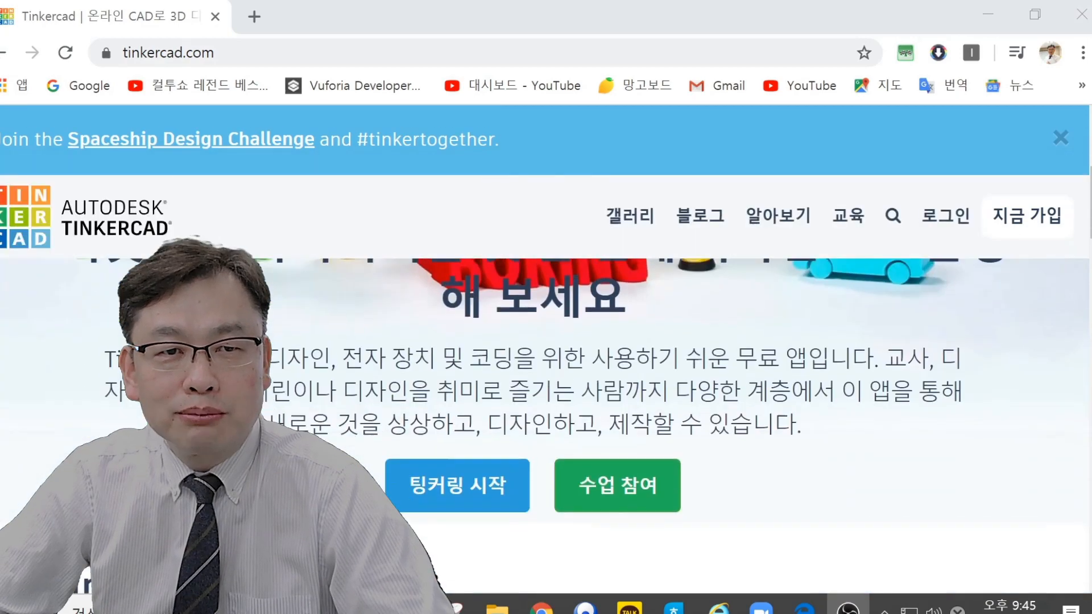
{"action": "scroll", "coordinate": [1036, 153], "scroll_direction": "down", "scroll_amount": 10}
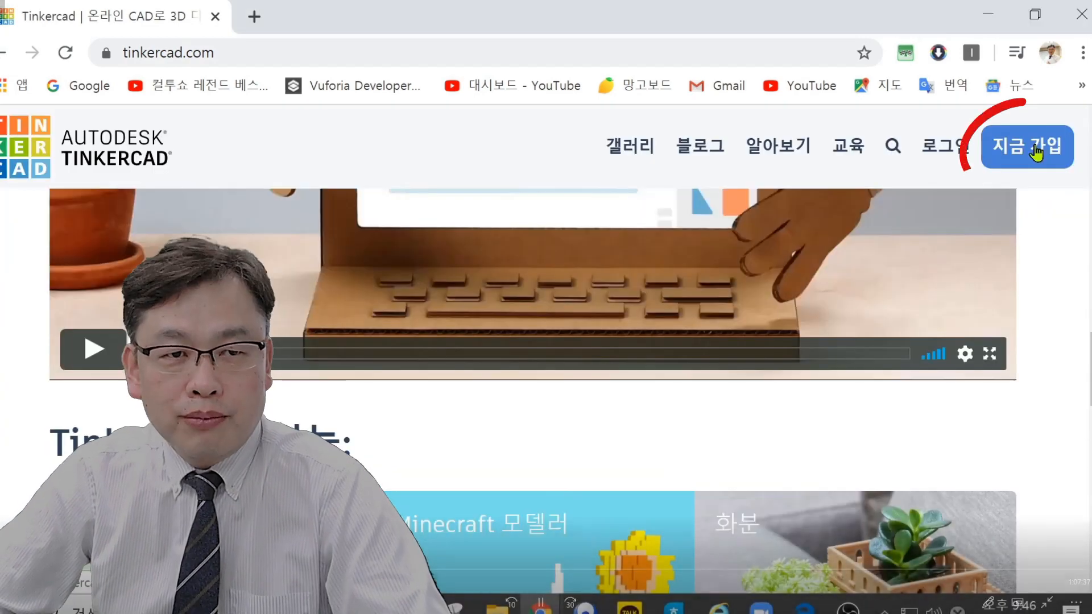
{"action": "left_click", "coordinate": [1036, 152]}
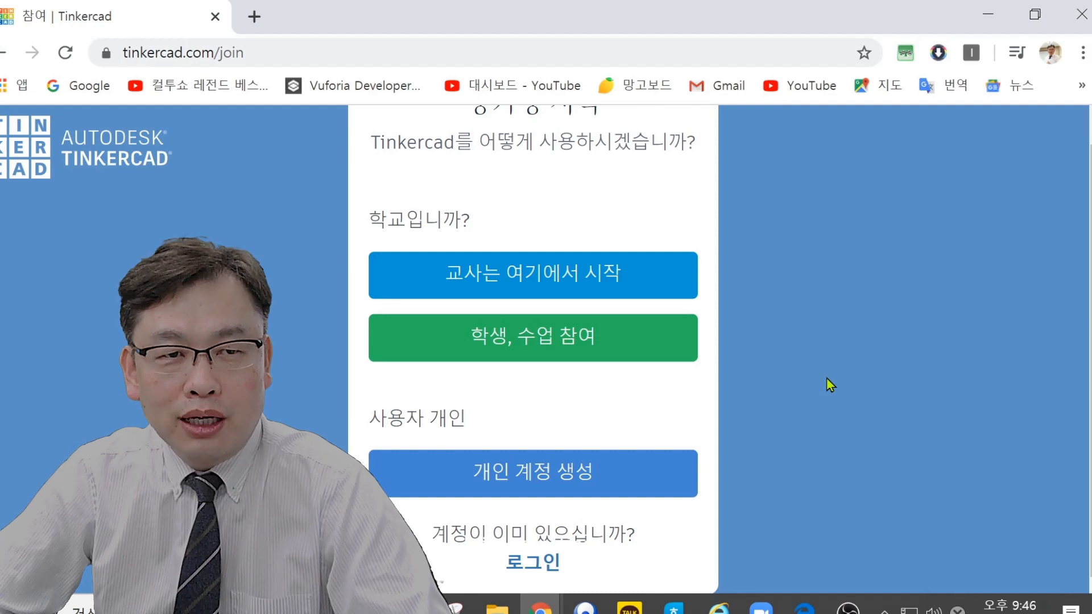
{"action": "scroll", "coordinate": [832, 382], "scroll_direction": "up", "scroll_amount": 1}
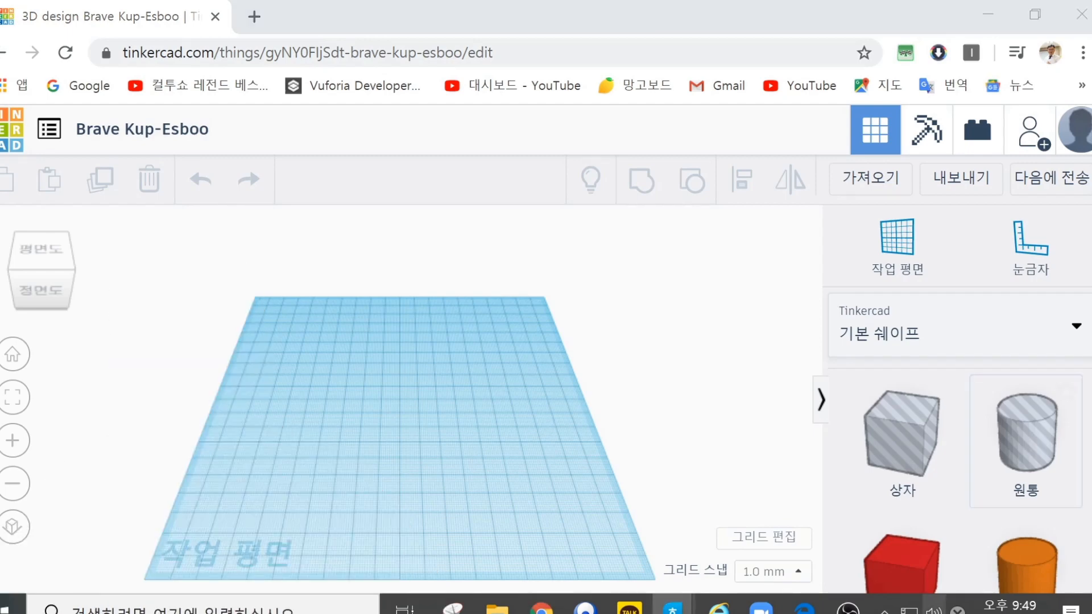
Step: Place a solid red box from the basic shapes near the middle of the workplane and deselect it
{"action": "left_click_drag", "start_coordinate": [899, 563], "coordinate": [365, 421]}
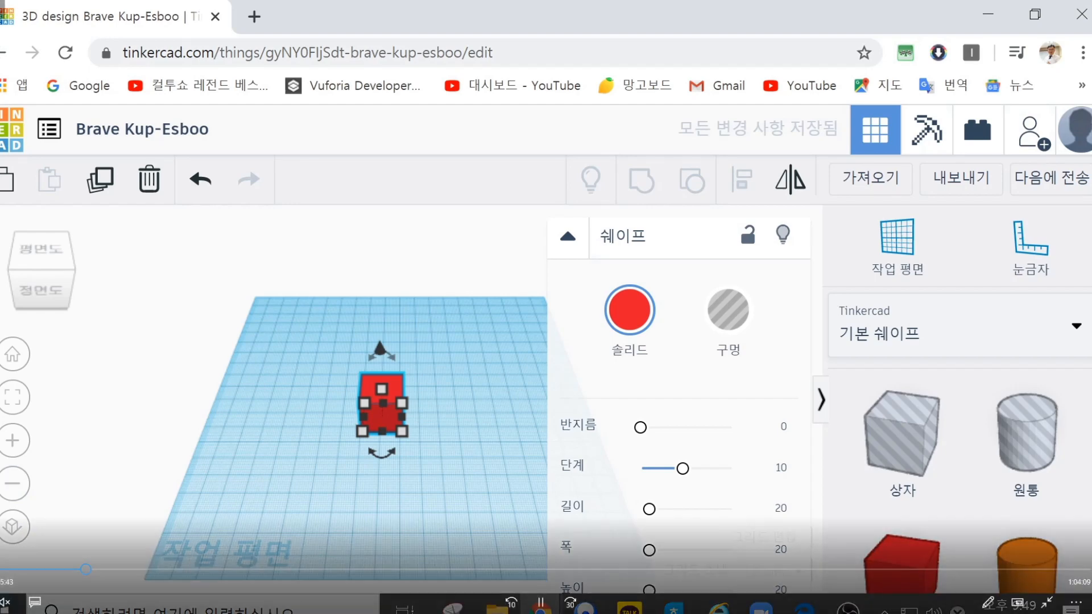
{"action": "key", "text": "ctrl+z"}
{"action": "left_click_drag", "start_coordinate": [905, 575], "coordinate": [360, 421]}
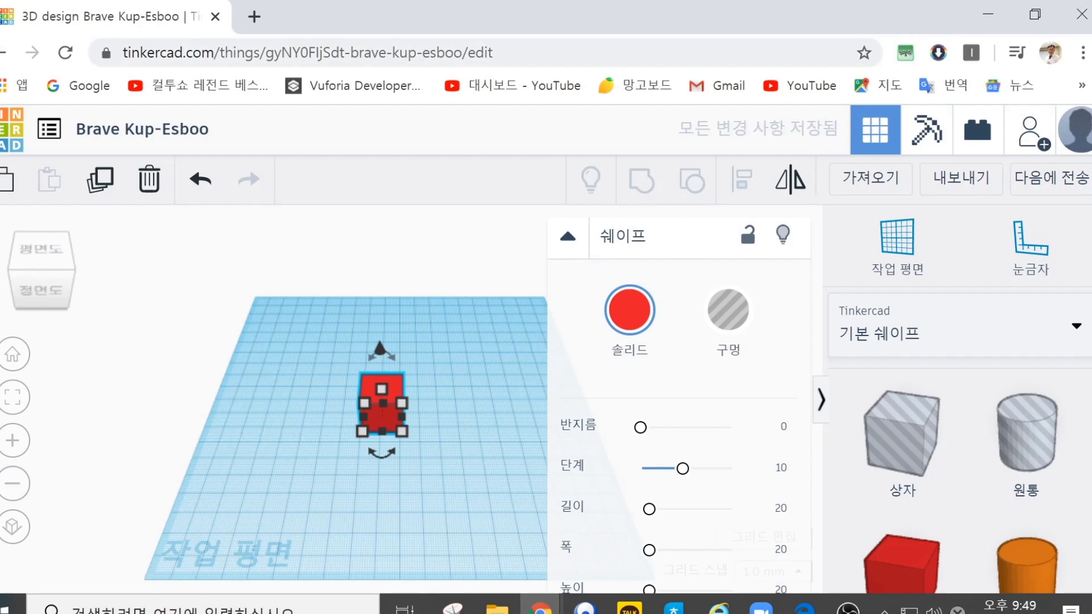
{"action": "left_click", "coordinate": [367, 332]}
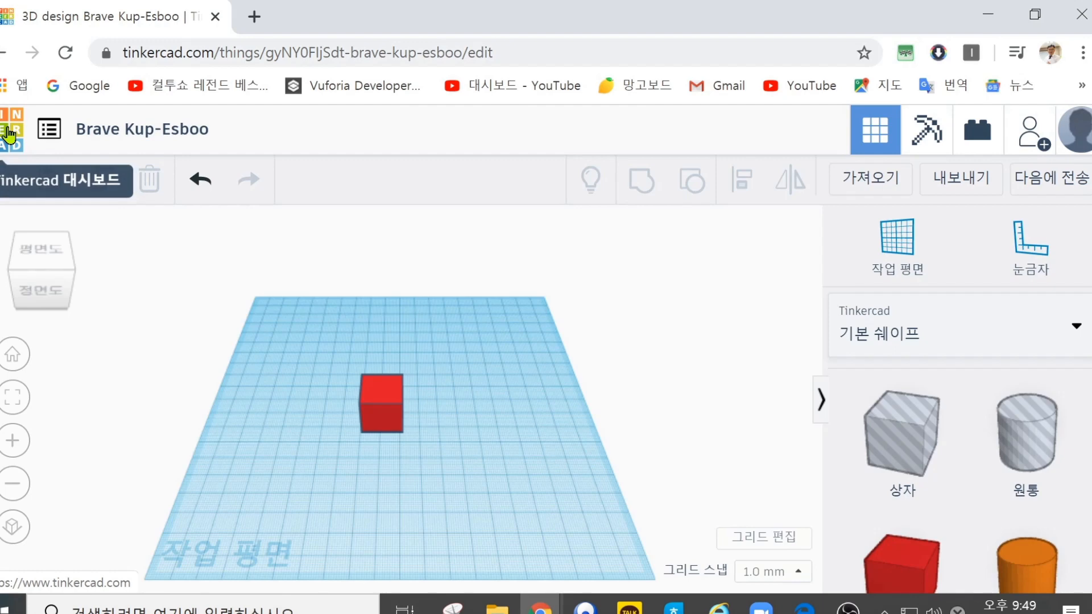
Step: Return to the dashboard, find the Brave Kup-Esboo design with the red box and reopen it for editing
{"action": "left_click", "coordinate": [9, 134]}
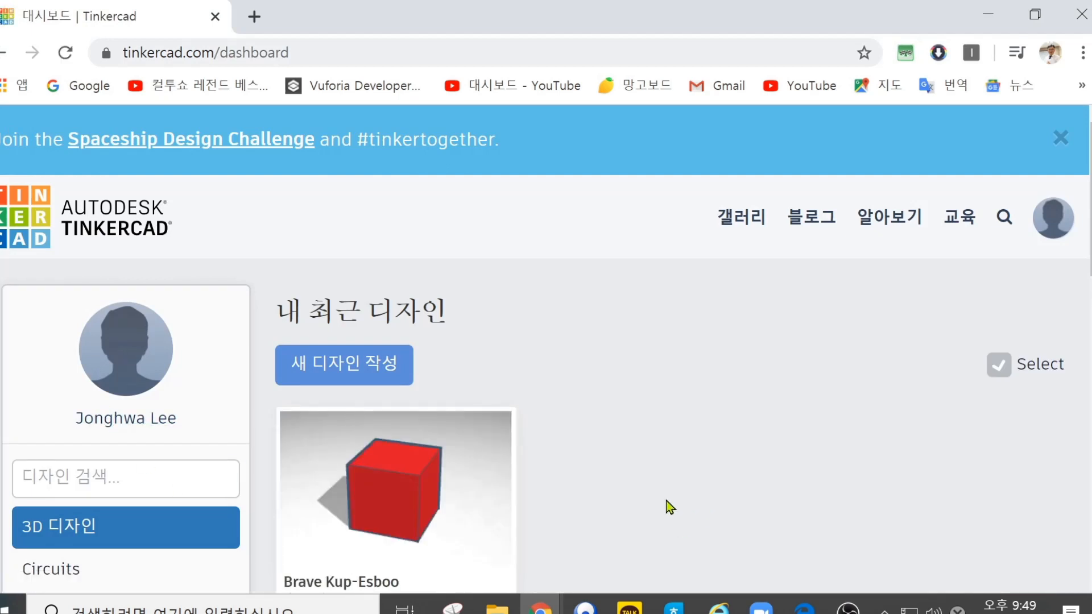
{"action": "scroll", "coordinate": [668, 506], "scroll_direction": "down", "scroll_amount": 2}
{"action": "mouse_move", "coordinate": [330, 328]}
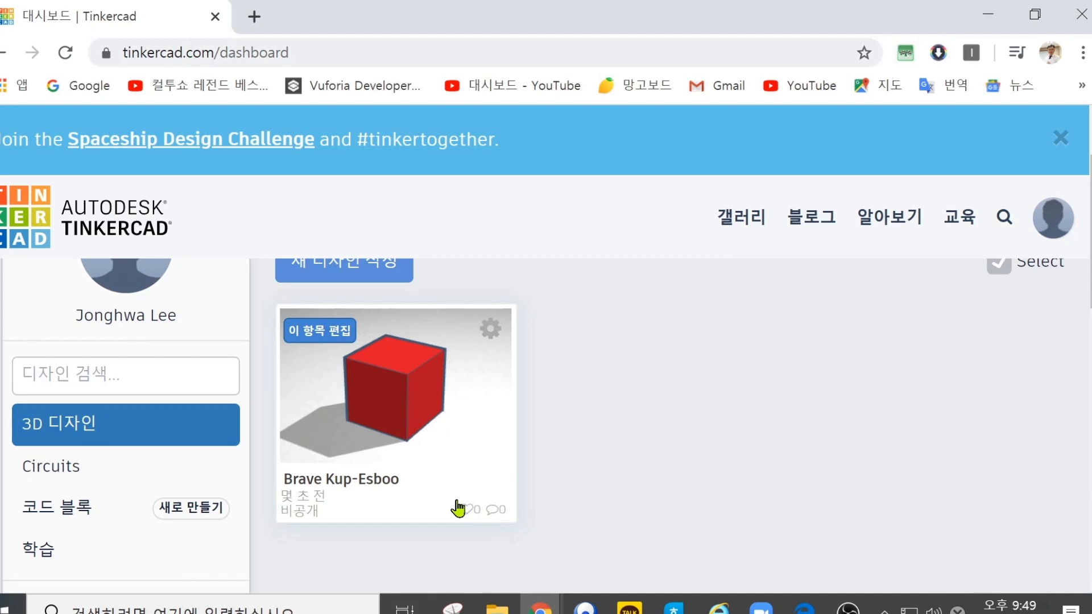
{"action": "scroll", "coordinate": [400, 510], "scroll_direction": "up", "scroll_amount": 2}
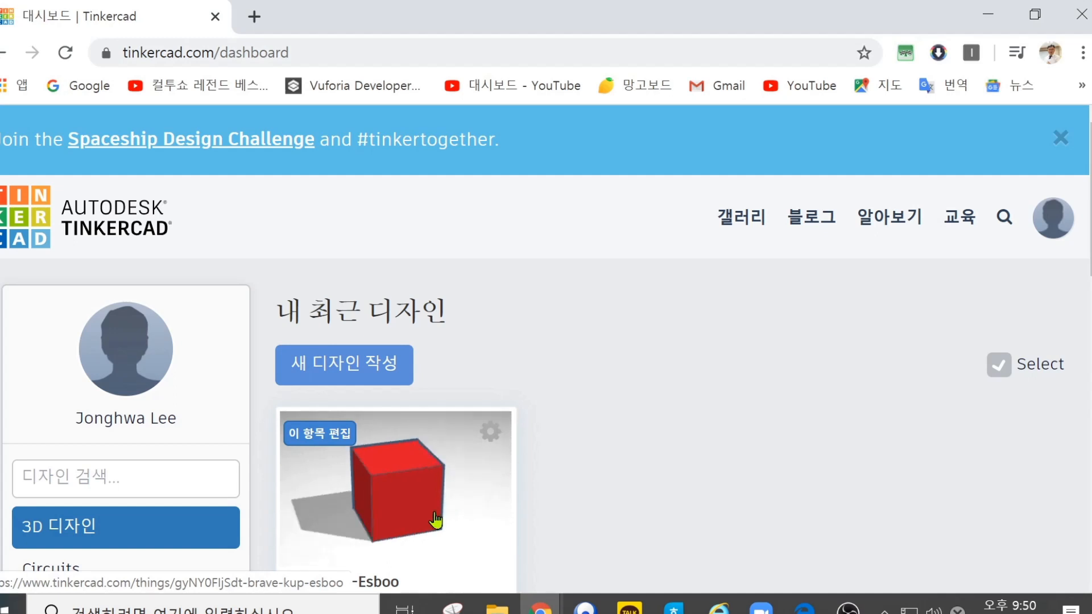
{"action": "left_click", "coordinate": [319, 447]}
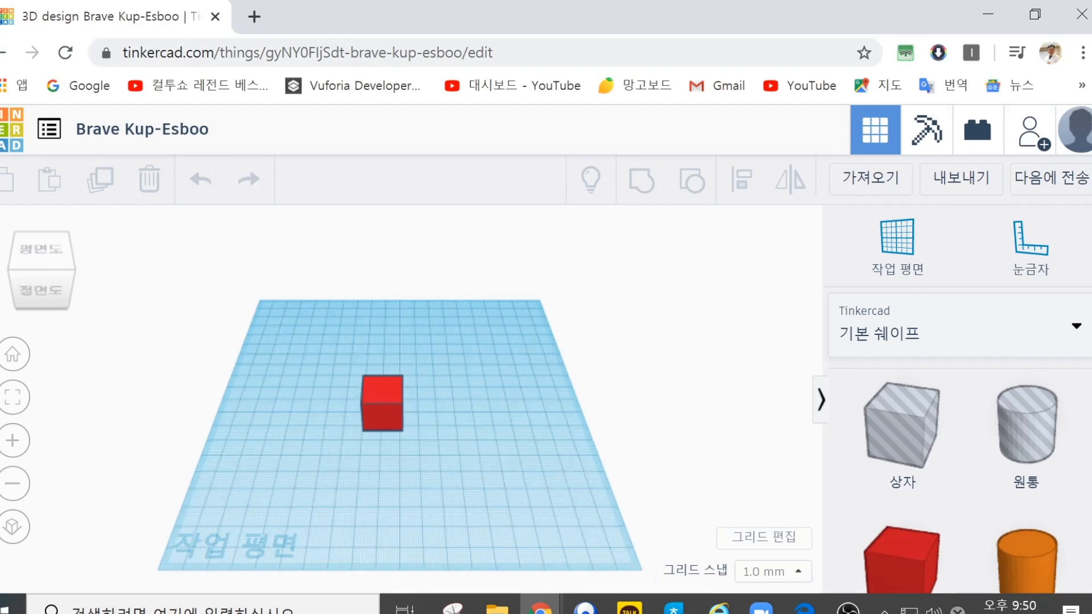
Step: Browse the basic shapes library down to the ring, dice and diamond shapes and return to its beginning
{"action": "scroll", "coordinate": [960, 481], "scroll_direction": "down", "scroll_amount": 3}
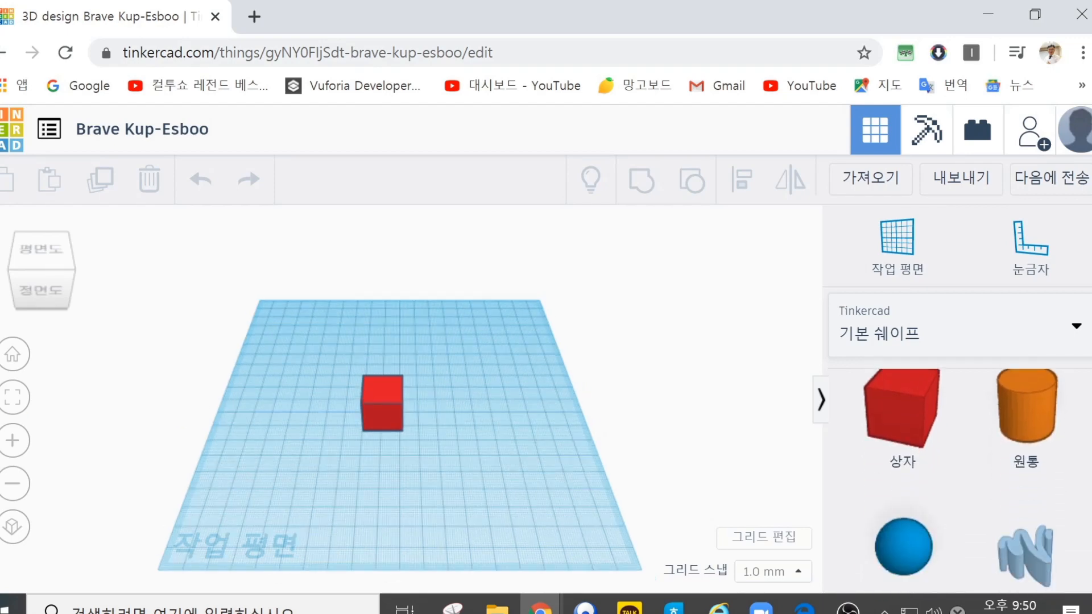
{"action": "scroll", "coordinate": [960, 481], "scroll_direction": "down", "scroll_amount": 3}
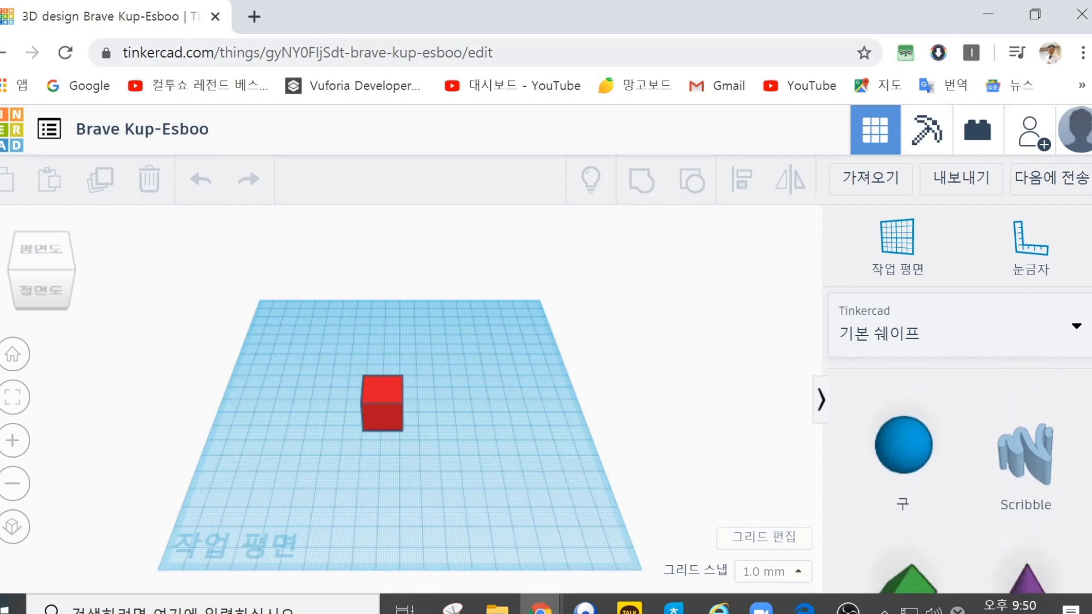
{"action": "scroll", "coordinate": [961, 480], "scroll_direction": "down", "scroll_amount": 3}
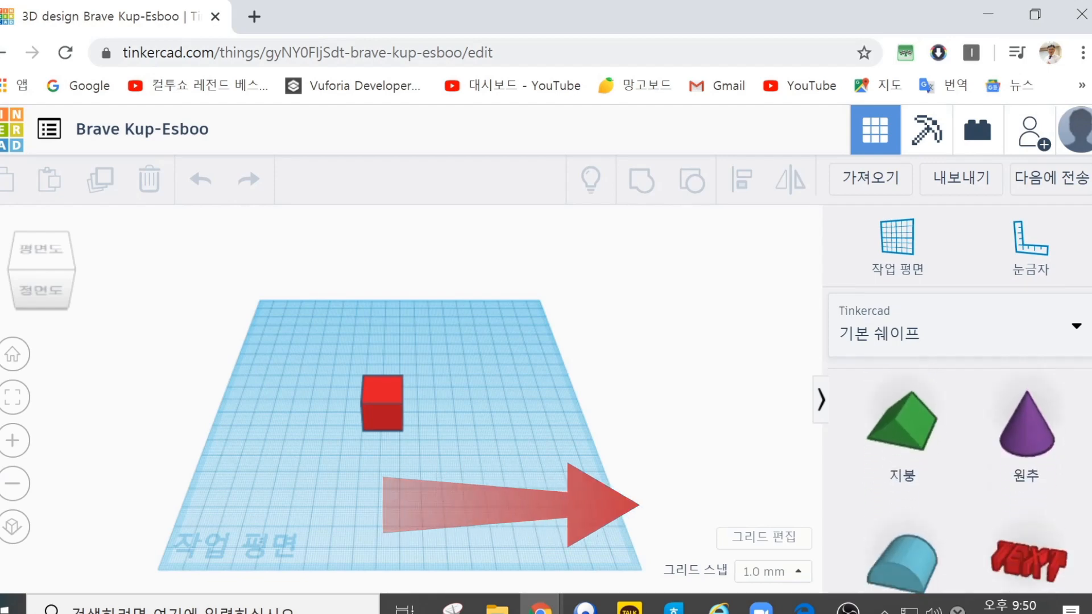
{"action": "scroll", "coordinate": [961, 480], "scroll_direction": "down", "scroll_amount": 8}
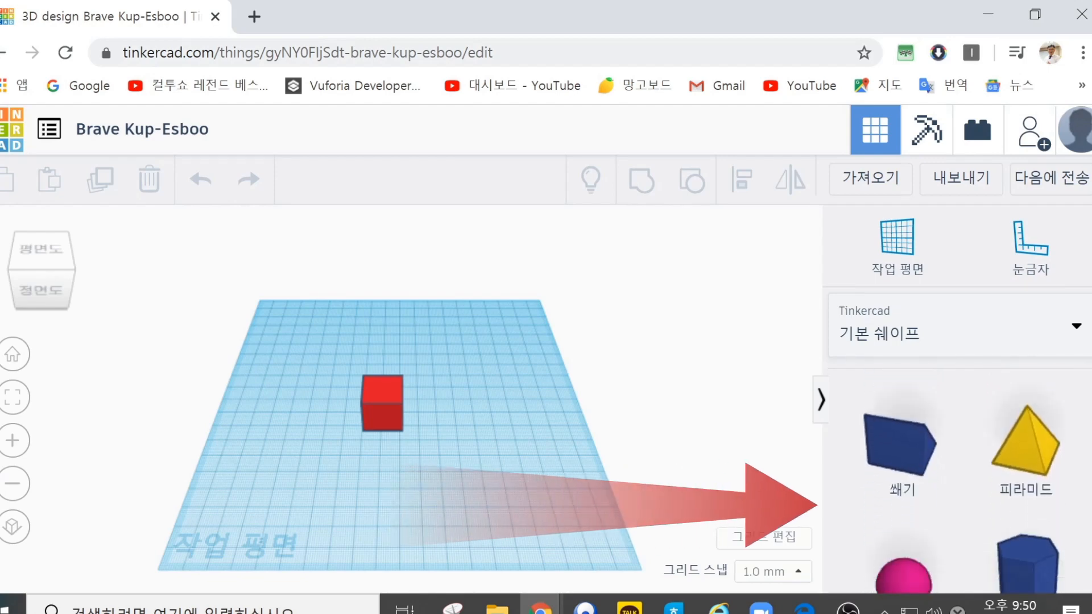
{"action": "scroll", "coordinate": [961, 480], "scroll_direction": "down", "scroll_amount": 9}
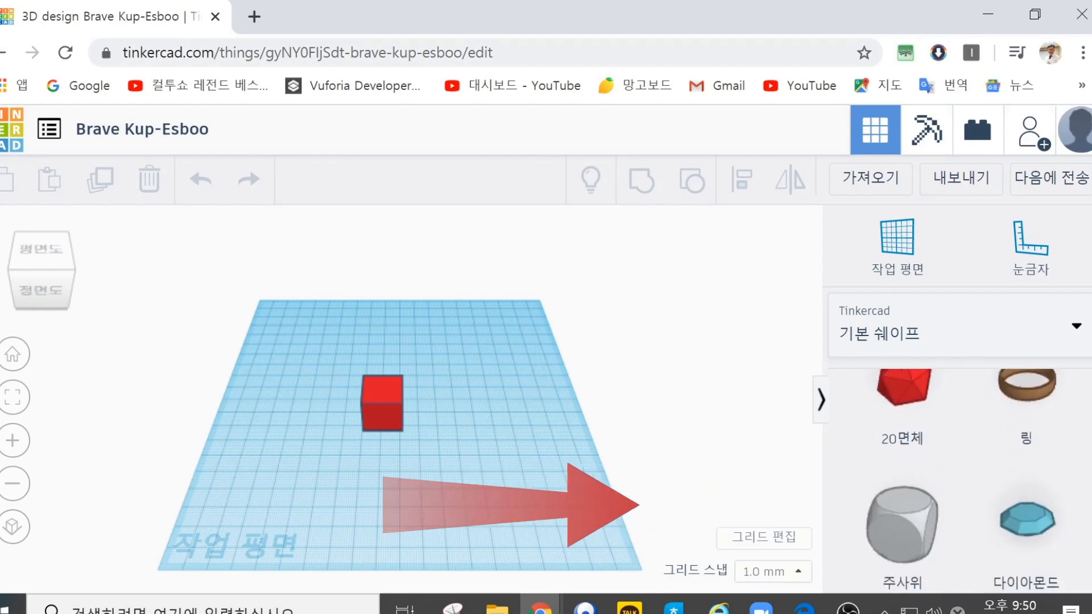
{"action": "scroll", "coordinate": [961, 480], "scroll_direction": "up", "scroll_amount": 8}
{"action": "scroll", "coordinate": [961, 481], "scroll_direction": "up", "scroll_amount": 8}
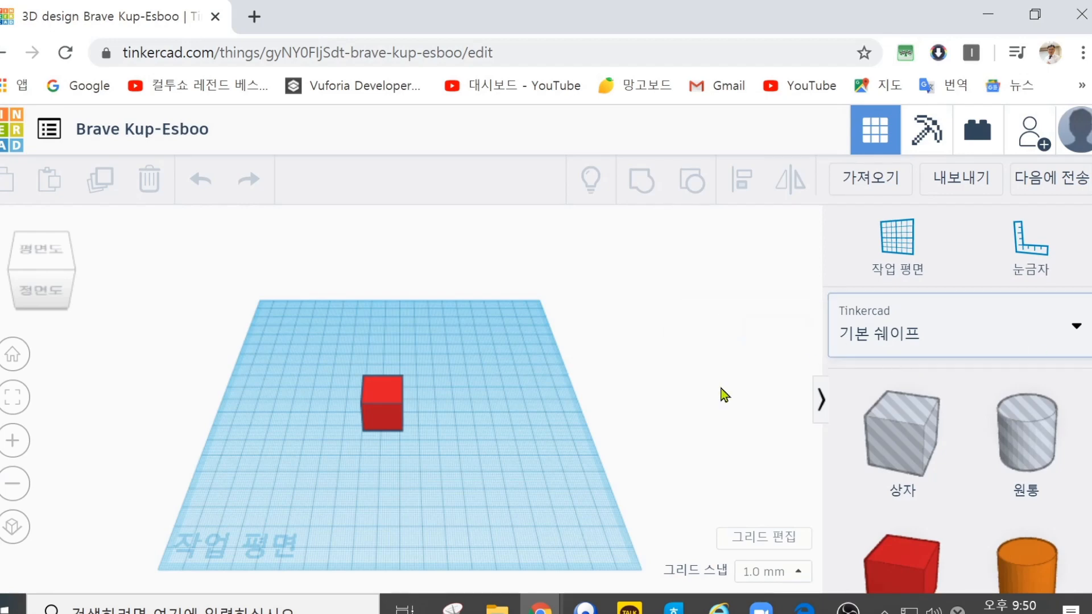
Step: Examine the red box and its selection handles up close, viewing it from a lower front angle
{"action": "scroll", "coordinate": [556, 442], "scroll_direction": "up", "scroll_amount": 3}
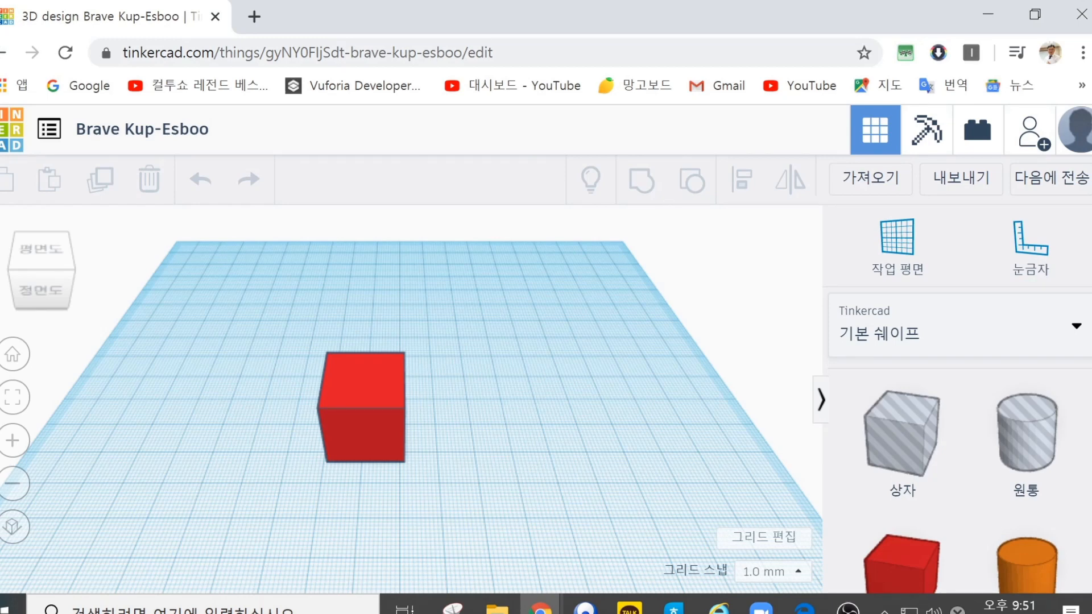
{"action": "left_click", "coordinate": [367, 400]}
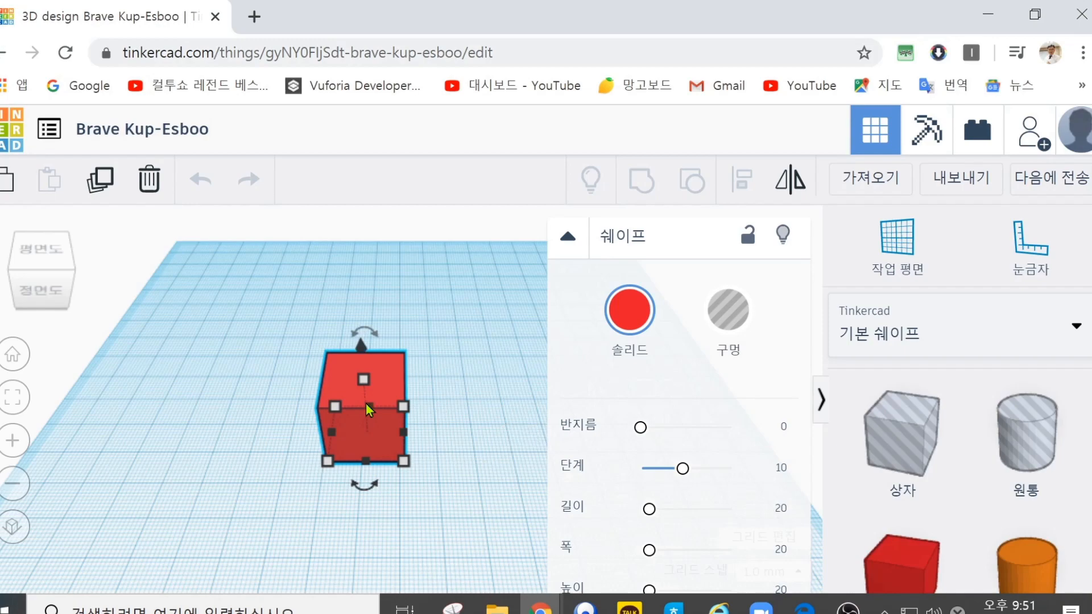
{"action": "right_click_drag", "start_coordinate": [359, 431], "coordinate": [386, 397]}
{"action": "left_click", "coordinate": [490, 408]}
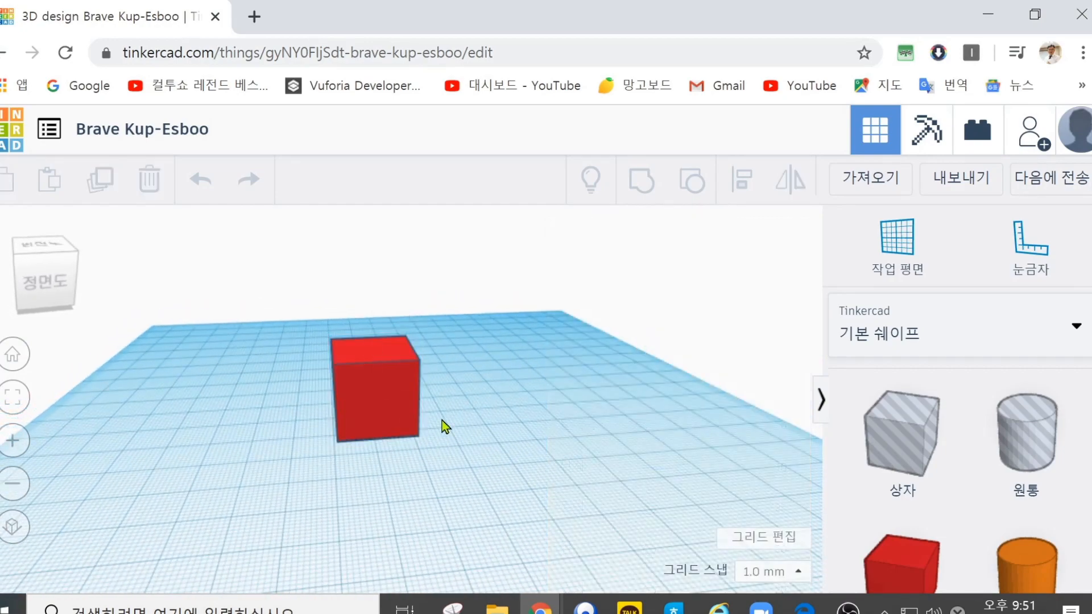
{"action": "mouse_move", "coordinate": [381, 455]}
{"action": "right_mouse_down"}
{"action": "mouse_move", "coordinate": [370, 455]}
{"action": "mouse_move", "coordinate": [358, 397]}
{"action": "mouse_move", "coordinate": [415, 380]}
{"action": "mouse_move", "coordinate": [449, 404]}
{"action": "mouse_move", "coordinate": [402, 455]}
{"action": "mouse_move", "coordinate": [350, 433]}
{"action": "mouse_move", "coordinate": [348, 449]}
{"action": "mouse_move", "coordinate": [409, 487]}
{"action": "mouse_move", "coordinate": [487, 478]}
{"action": "mouse_move", "coordinate": [521, 432]}
{"action": "mouse_move", "coordinate": [449, 375]}
{"action": "mouse_move", "coordinate": [304, 419]}
{"action": "mouse_move", "coordinate": [305, 483]}
{"action": "mouse_move", "coordinate": [351, 500]}
{"action": "mouse_move", "coordinate": [364, 480]}
{"action": "mouse_move", "coordinate": [405, 475]}
{"action": "mouse_move", "coordinate": [341, 473]}
{"action": "mouse_move", "coordinate": [326, 422]}
{"action": "mouse_move", "coordinate": [393, 388]}
{"action": "mouse_move", "coordinate": [496, 453]}
{"action": "mouse_move", "coordinate": [468, 499]}
{"action": "mouse_move", "coordinate": [402, 504]}
{"action": "mouse_move", "coordinate": [371, 470]}
{"action": "right_mouse_up"}
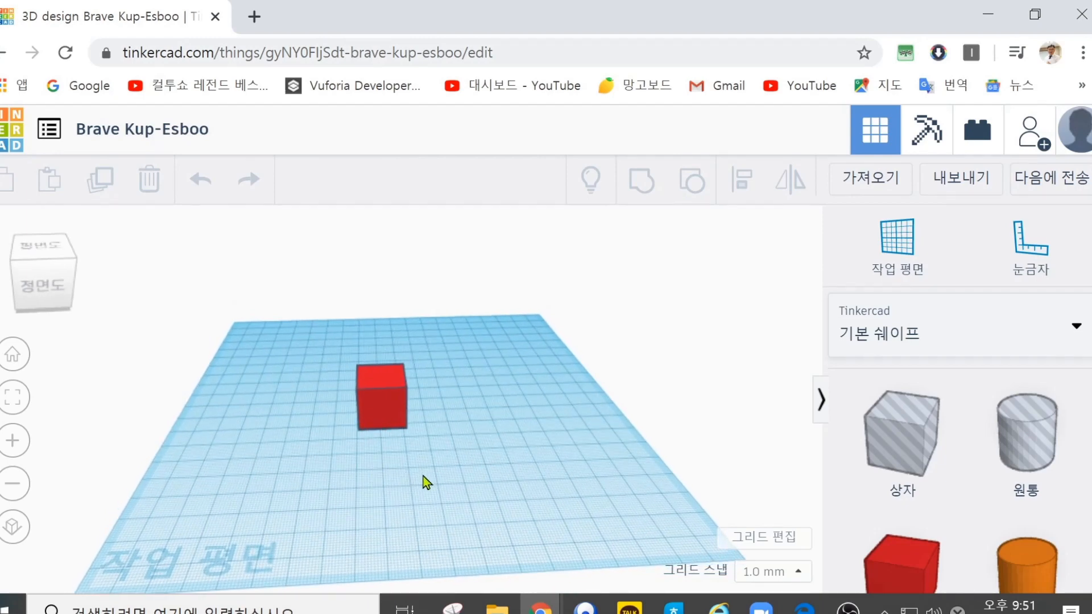
Step: Zoom in and out repeatedly to view the red box at different distances
{"action": "scroll", "coordinate": [390, 462], "scroll_direction": "up", "scroll_amount": 5}
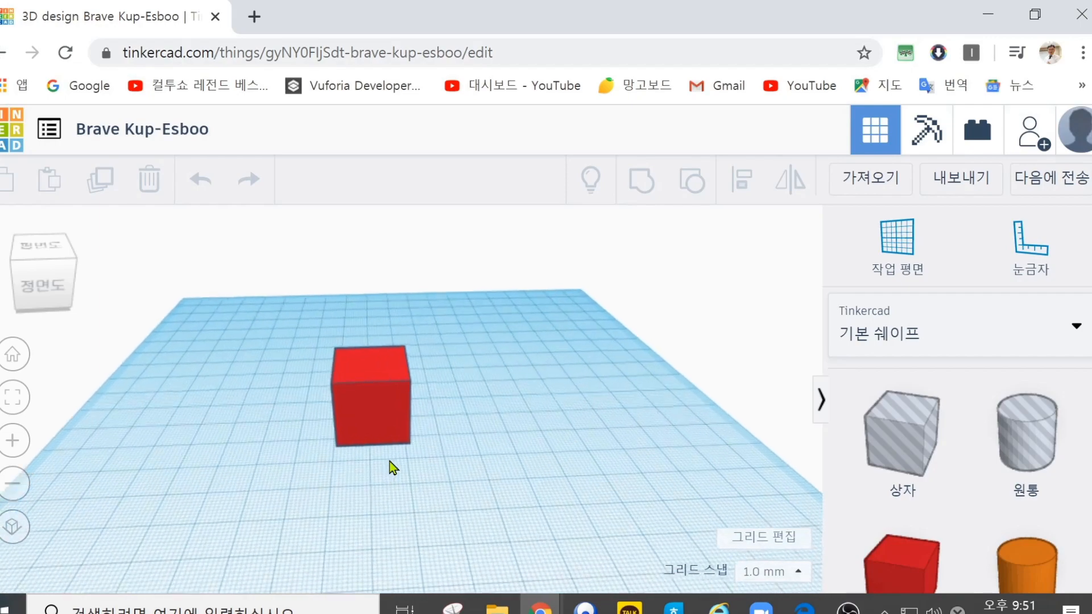
{"action": "scroll", "coordinate": [390, 461], "scroll_direction": "down", "scroll_amount": 4}
{"action": "scroll", "coordinate": [390, 461], "scroll_direction": "up", "scroll_amount": 5}
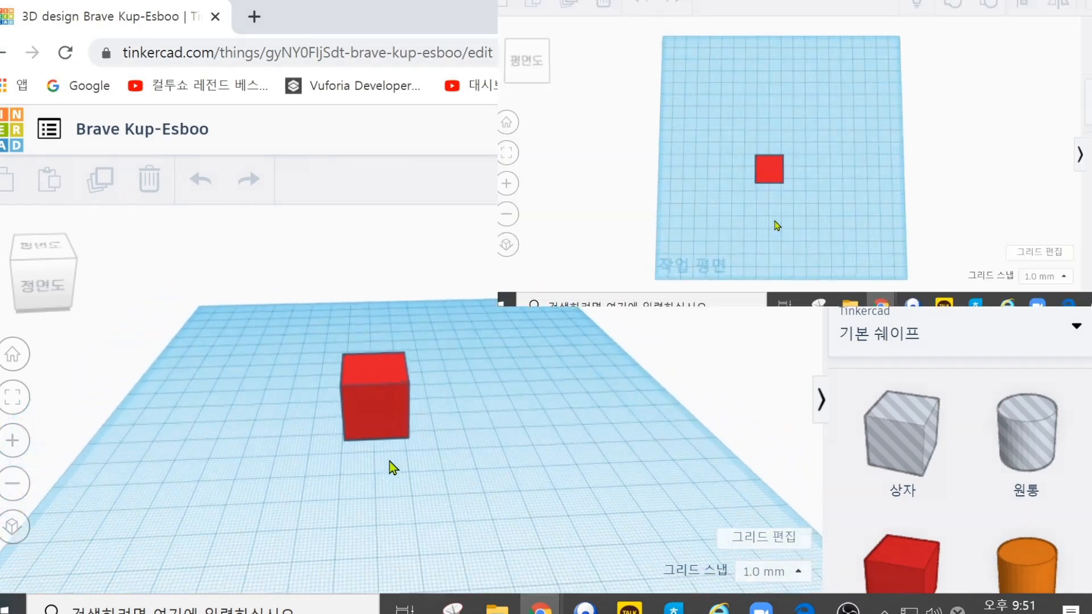
{"action": "scroll", "coordinate": [391, 458], "scroll_direction": "down", "scroll_amount": 5}
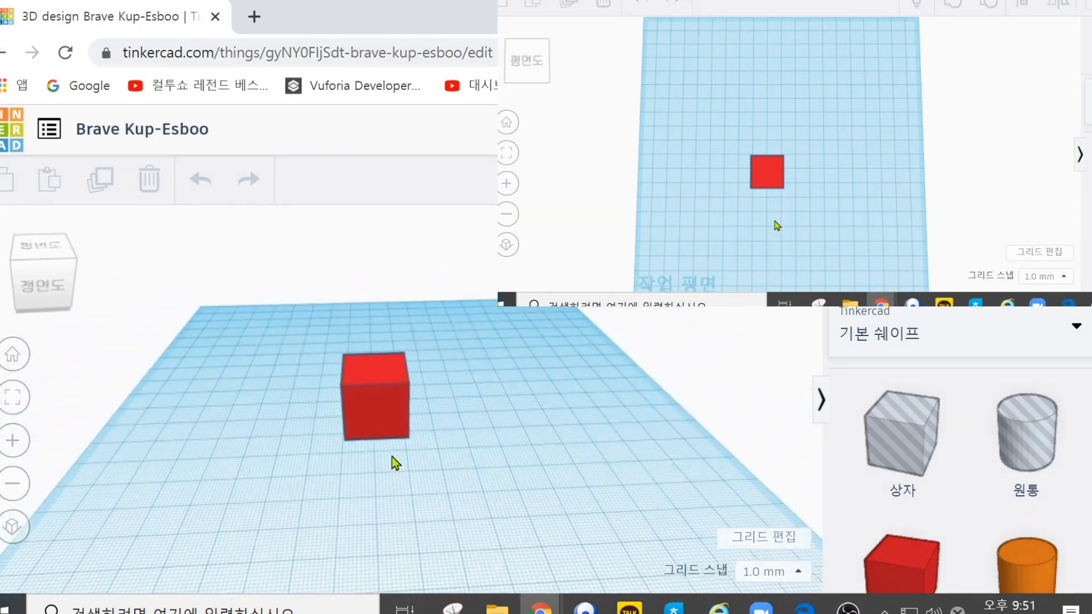
{"action": "scroll", "coordinate": [391, 456], "scroll_direction": "up", "scroll_amount": 5}
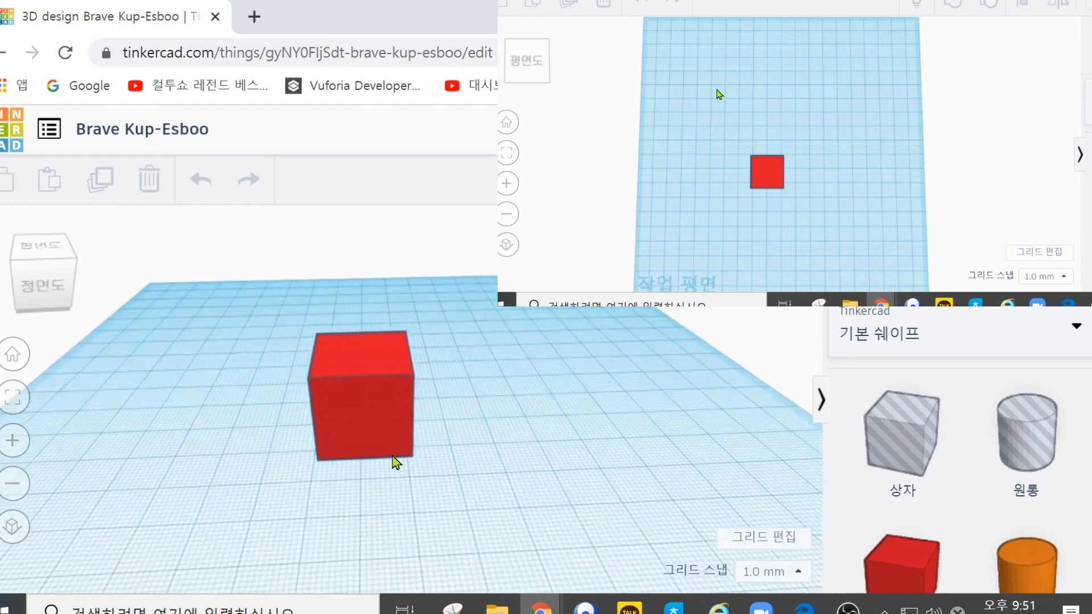
{"action": "scroll", "coordinate": [393, 455], "scroll_direction": "down", "scroll_amount": 5}
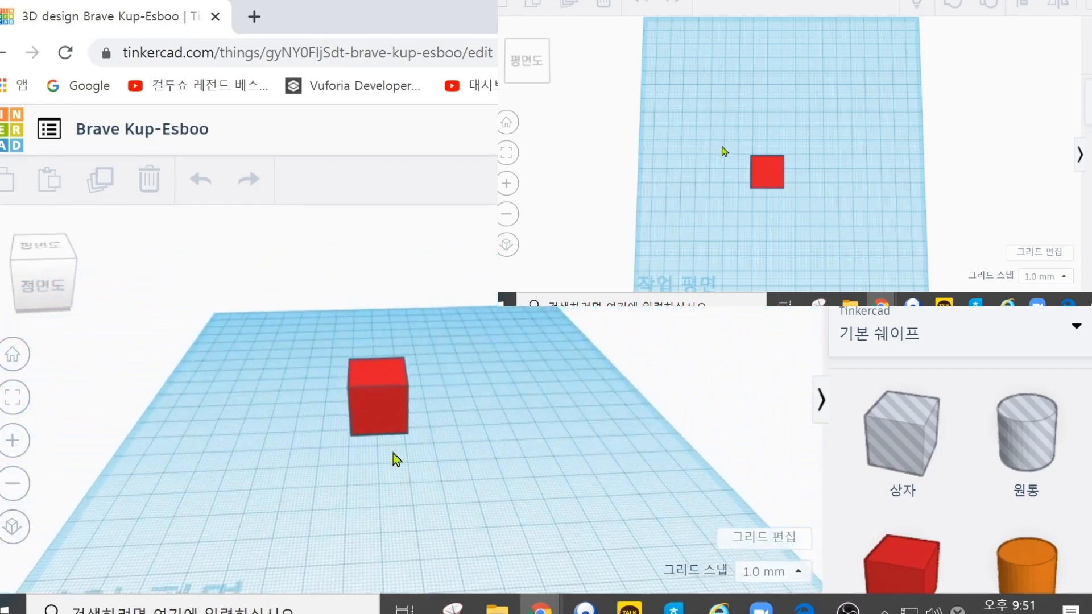
Step: View the workplane and red box from directly above, from a low front angle and from an oblique angle
{"action": "right_click_drag", "start_coordinate": [394, 454], "coordinate": [382, 525]}
{"action": "scroll", "coordinate": [384, 512], "scroll_direction": "up", "scroll_amount": 5}
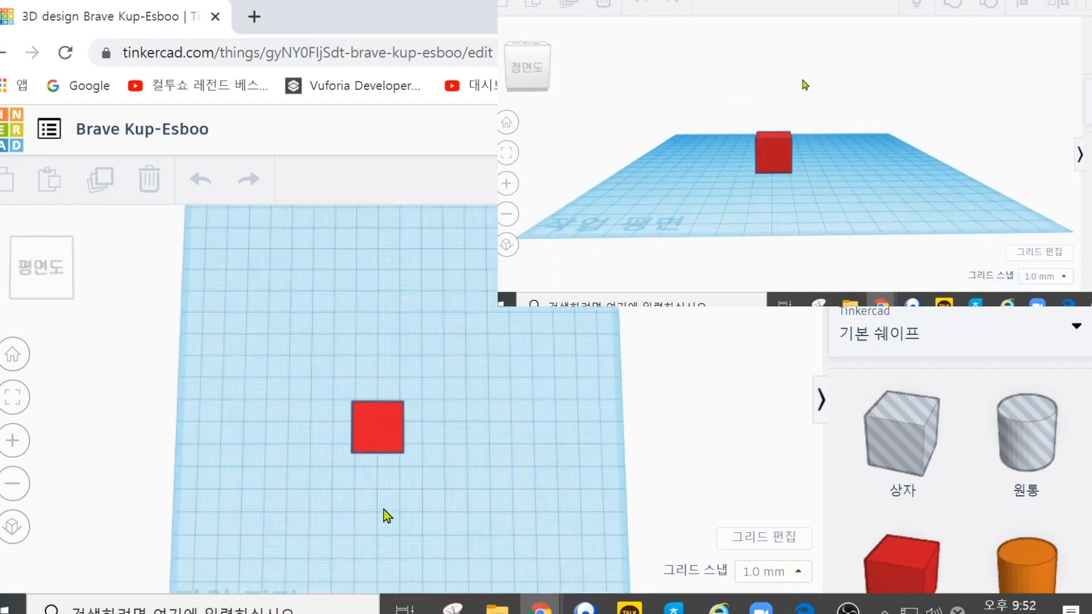
{"action": "scroll", "coordinate": [386, 513], "scroll_direction": "down", "scroll_amount": 4}
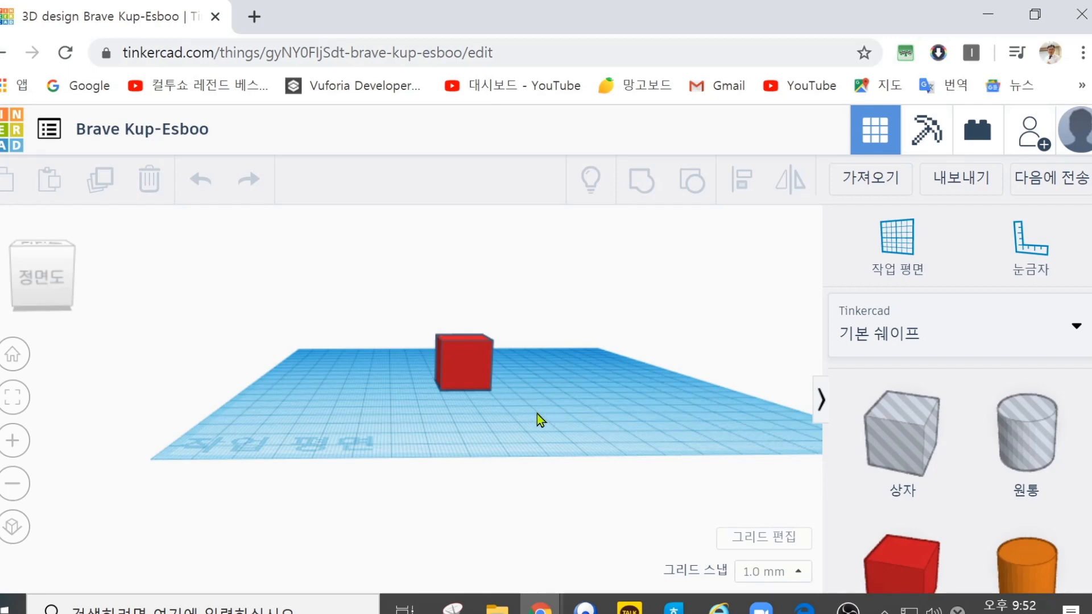
{"action": "scroll", "coordinate": [517, 452], "scroll_direction": "down", "scroll_amount": 2}
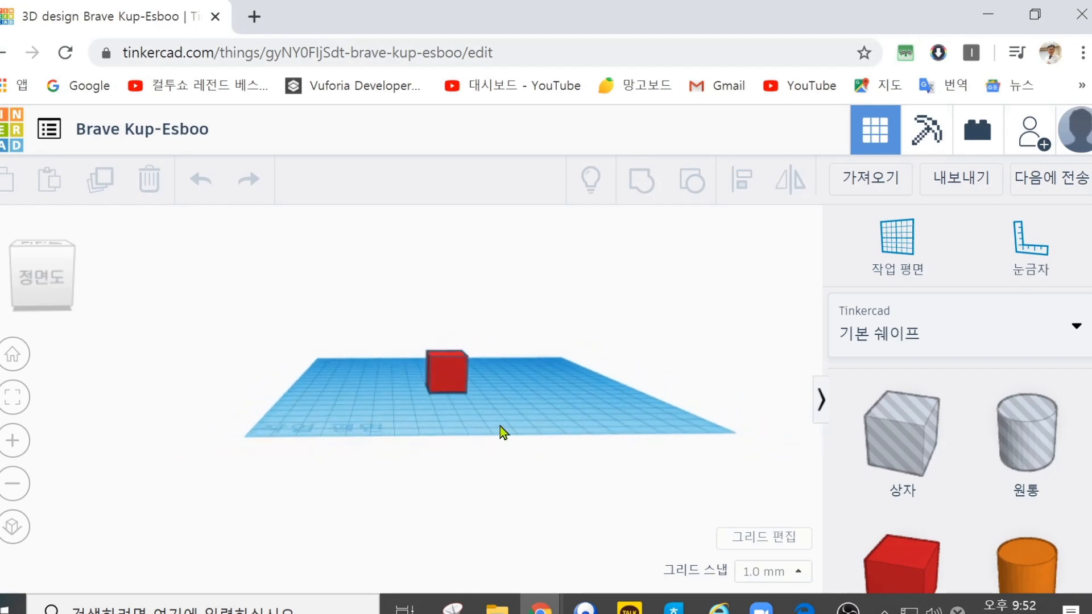
{"action": "right_click_drag", "start_coordinate": [486, 384], "coordinate": [483, 487]}
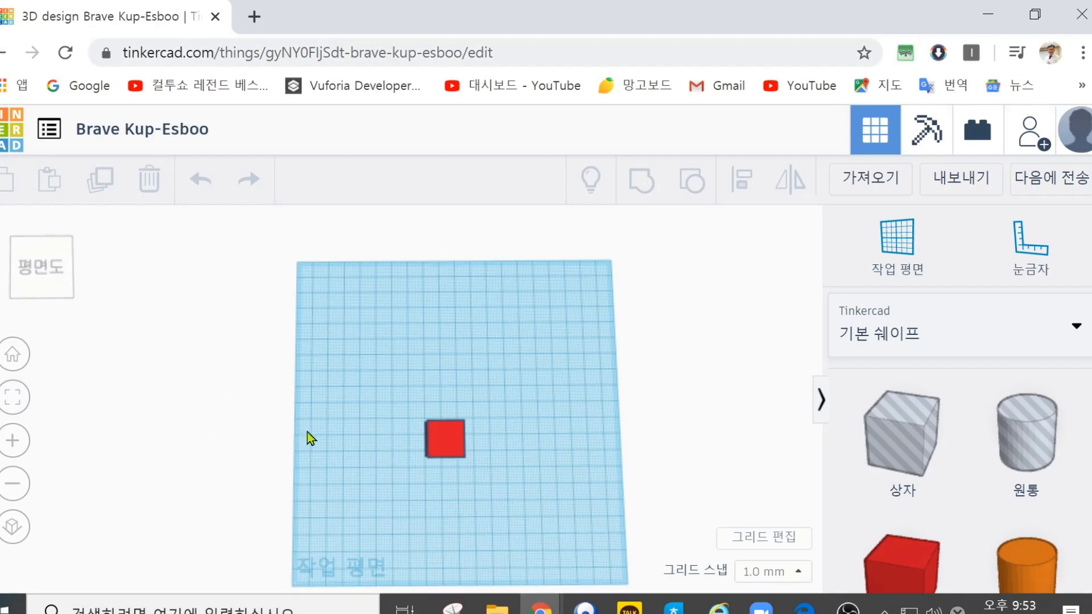
{"action": "right_click_drag", "start_coordinate": [409, 480], "coordinate": [360, 423]}
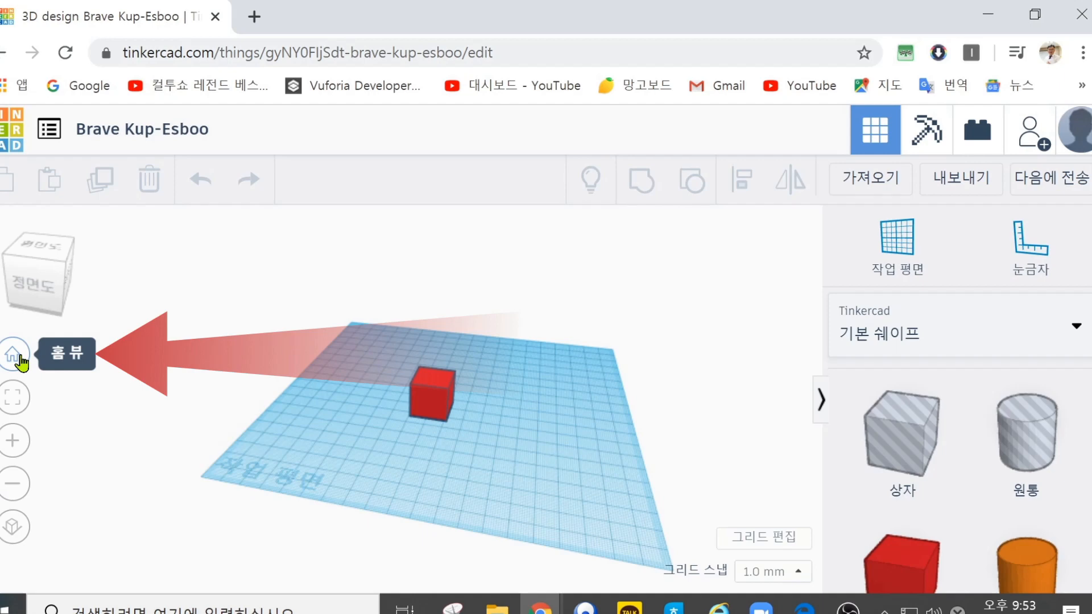
Step: Restore the home view after turning the workplane away, and orbit to a steeper angle from above
{"action": "left_click", "coordinate": [13, 355]}
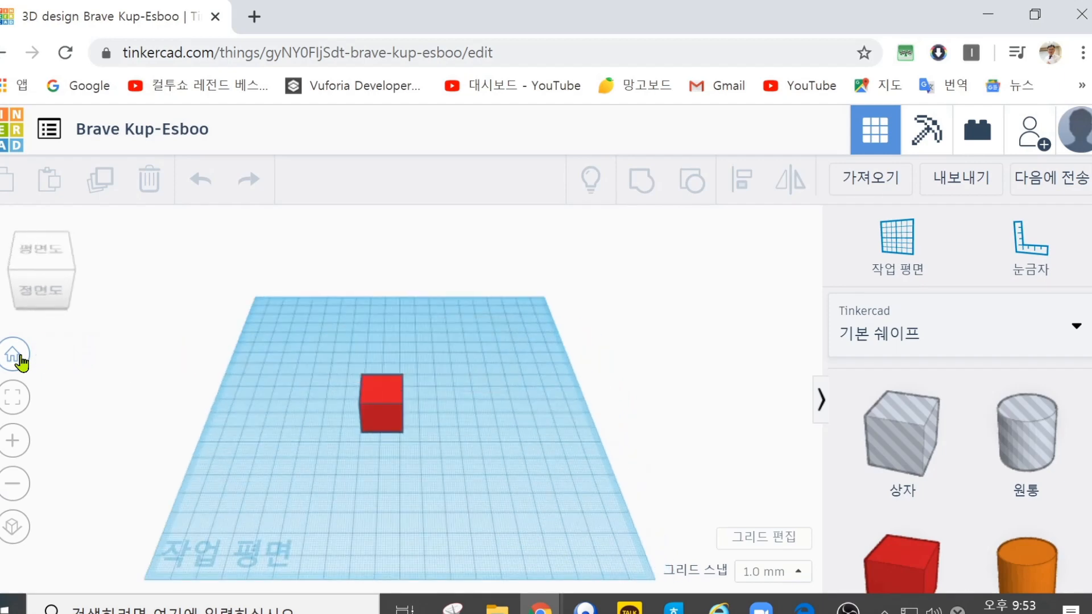
{"action": "right_click_drag", "start_coordinate": [336, 473], "coordinate": [41, 424]}
{"action": "left_click", "coordinate": [18, 359]}
{"action": "right_click_drag", "start_coordinate": [291, 462], "coordinate": [317, 481]}
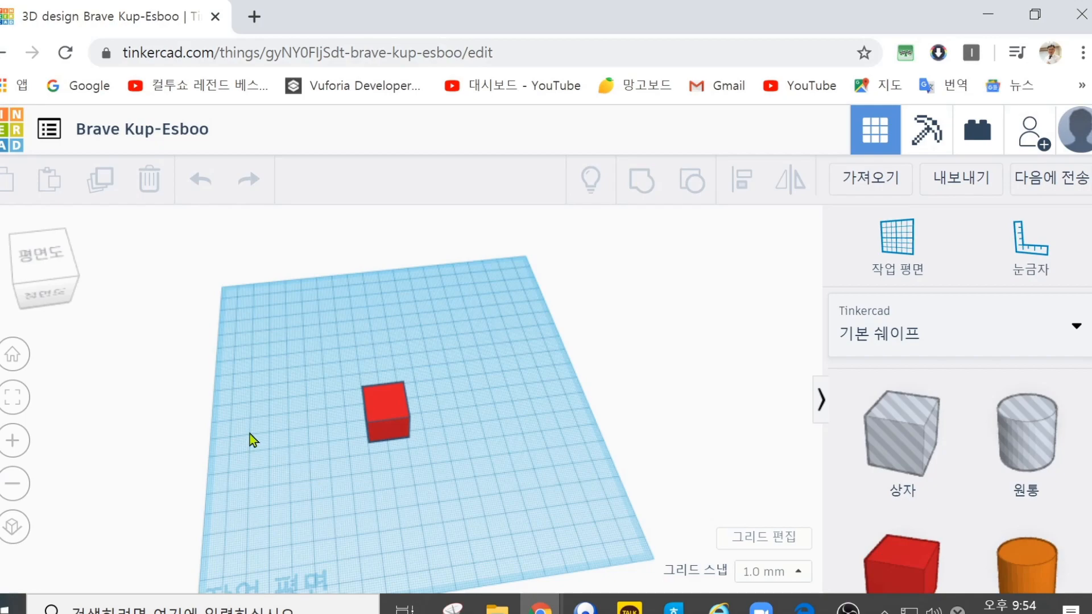
Step: View the workplane and red box from directly above and from below on the left side, and restore the home view
{"action": "left_click", "coordinate": [50, 263]}
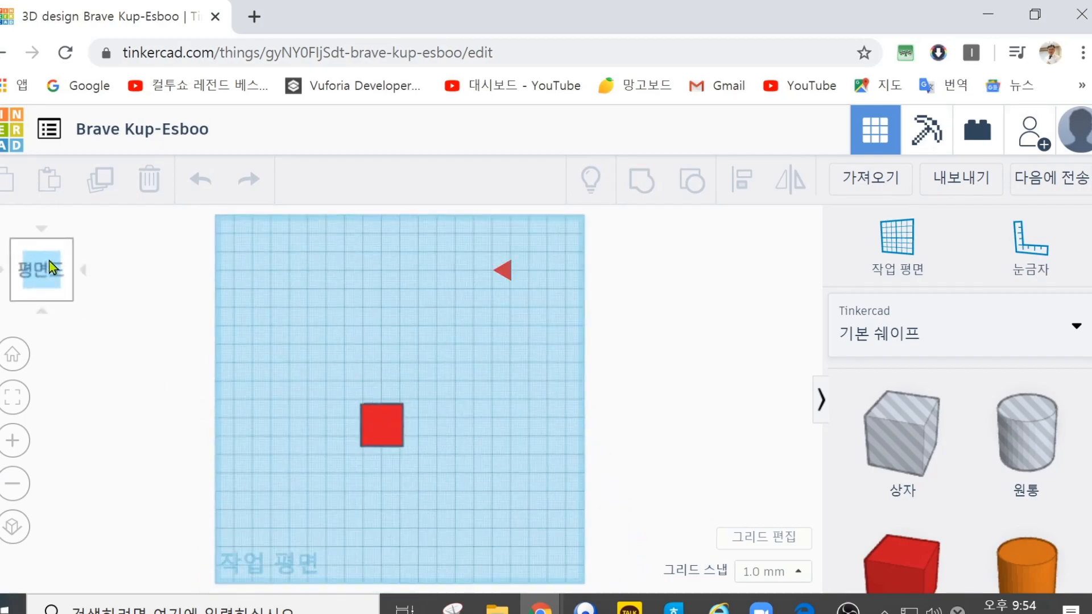
{"action": "left_click_drag", "start_coordinate": [52, 267], "coordinate": [0, 276]}
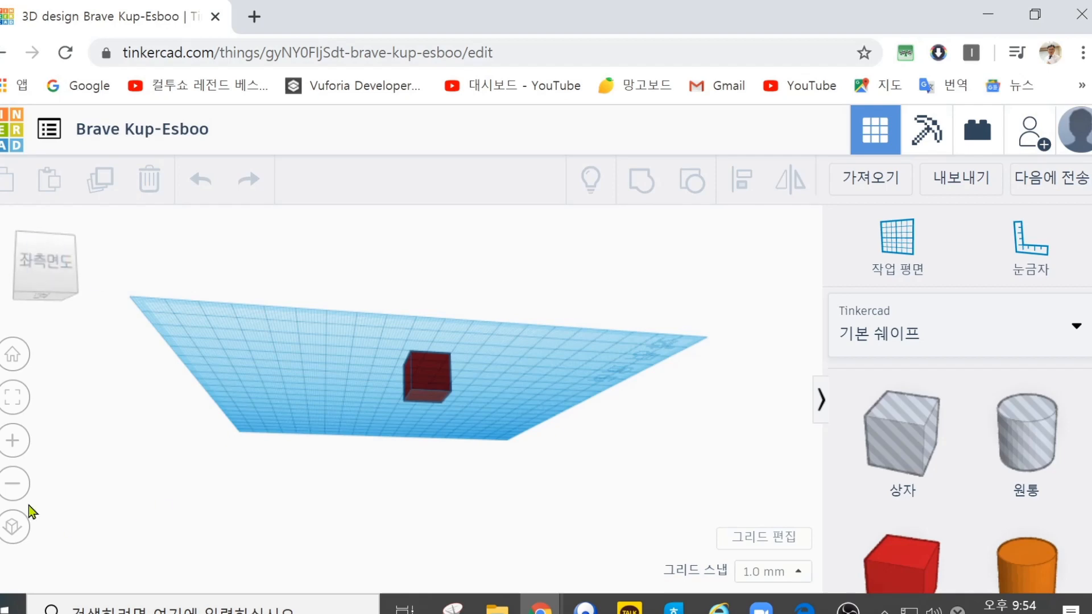
{"action": "left_click", "coordinate": [13, 356]}
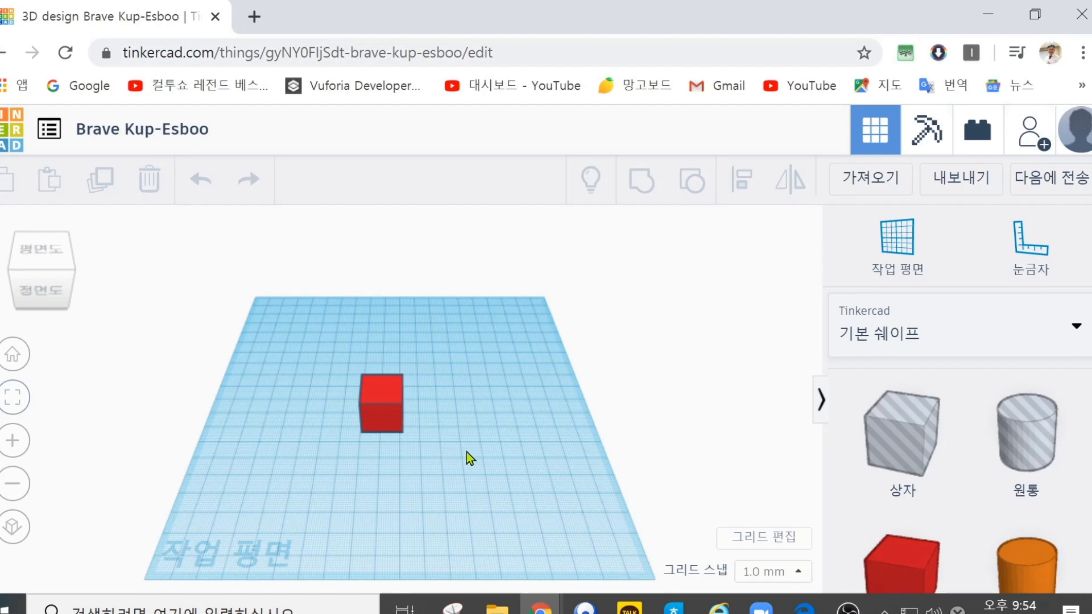
Step: Place a purple cone (원추) from the basic shapes above the red box and select the two shapes
{"action": "scroll", "coordinate": [468, 457], "scroll_direction": "up", "scroll_amount": 2}
{"action": "scroll", "coordinate": [995, 500], "scroll_direction": "down", "scroll_amount": 6}
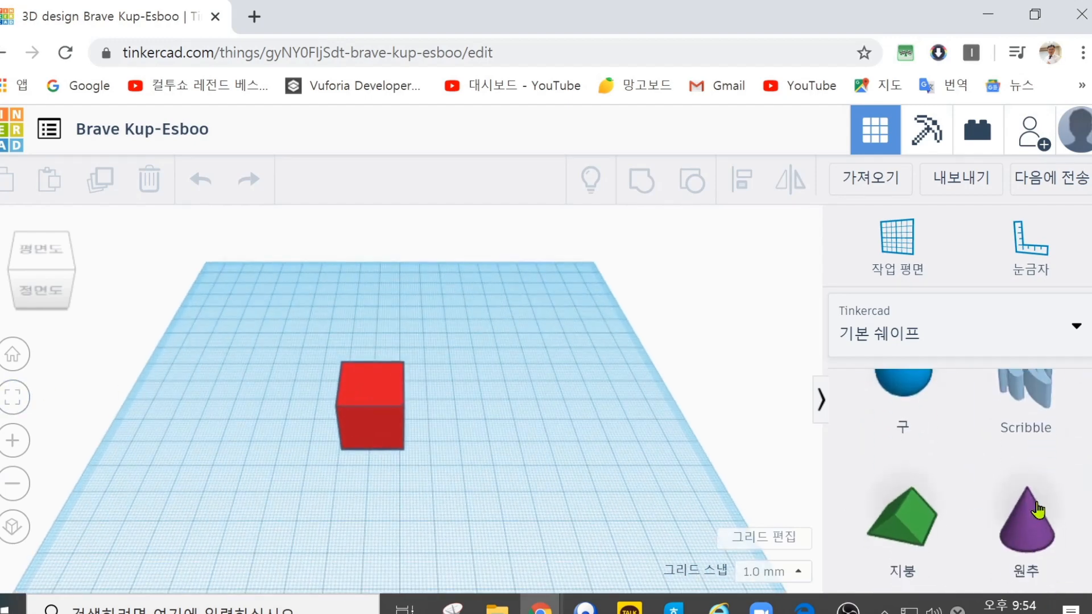
{"action": "scroll", "coordinate": [1037, 510], "scroll_direction": "up", "scroll_amount": 2}
{"action": "scroll", "coordinate": [1038, 510], "scroll_direction": "down", "scroll_amount": 2}
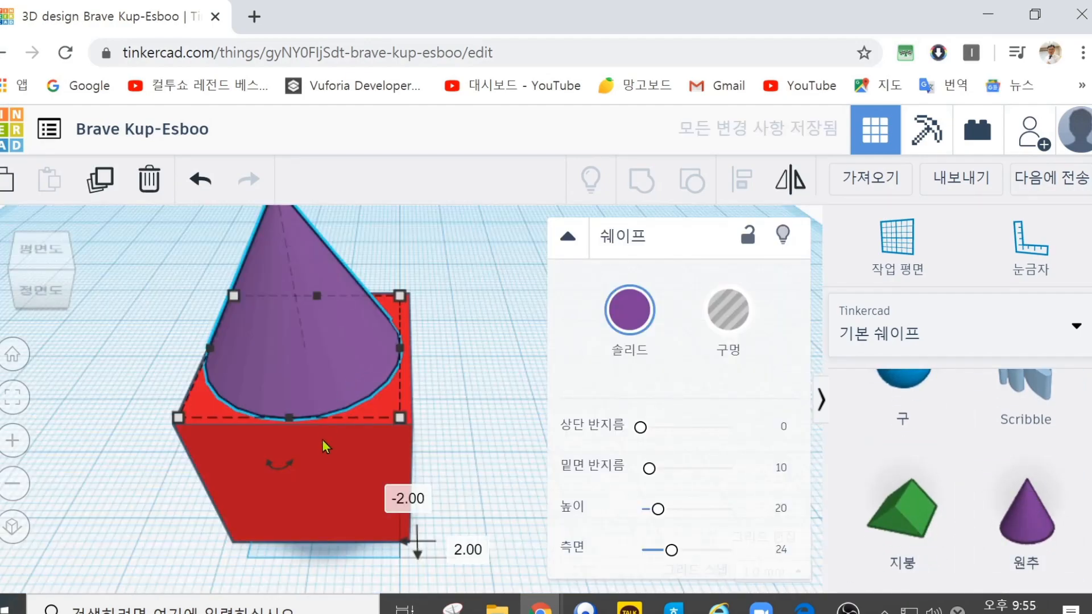
{"action": "left_click", "coordinate": [320, 463], "text": "shift"}
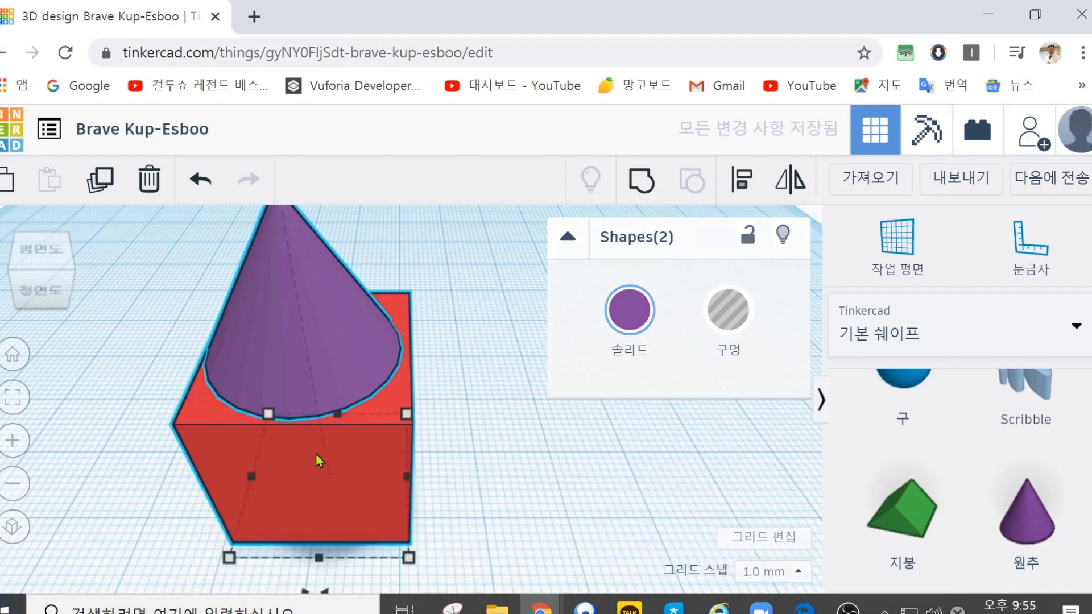
{"action": "left_click", "coordinate": [309, 338], "text": "shift"}
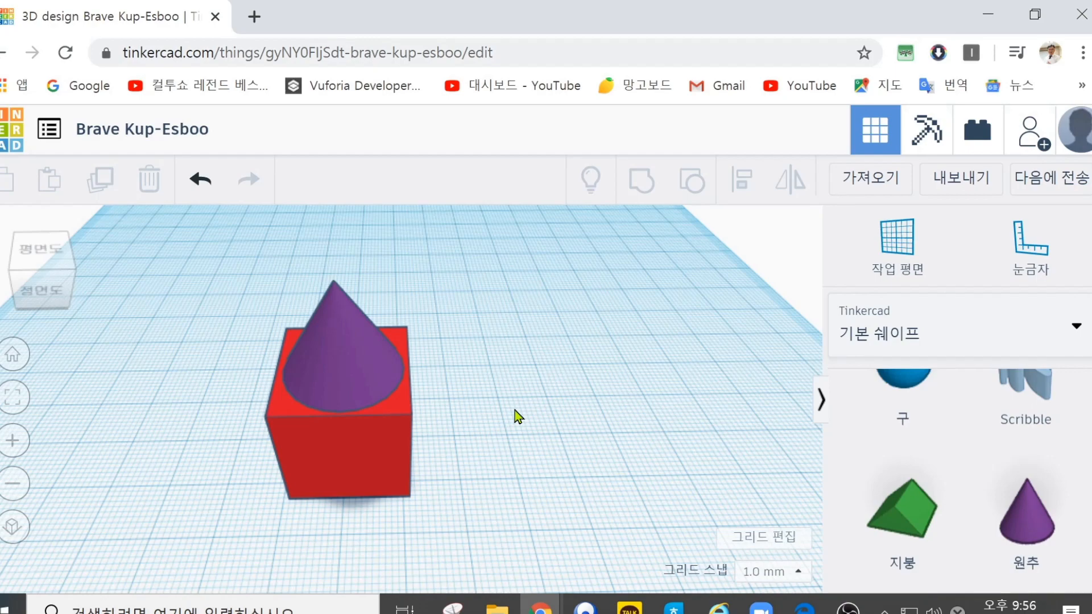
Step: View the cone and box from the right side at different distances, and restore the home view
{"action": "right_click_drag", "start_coordinate": [486, 428], "coordinate": [220, 388]}
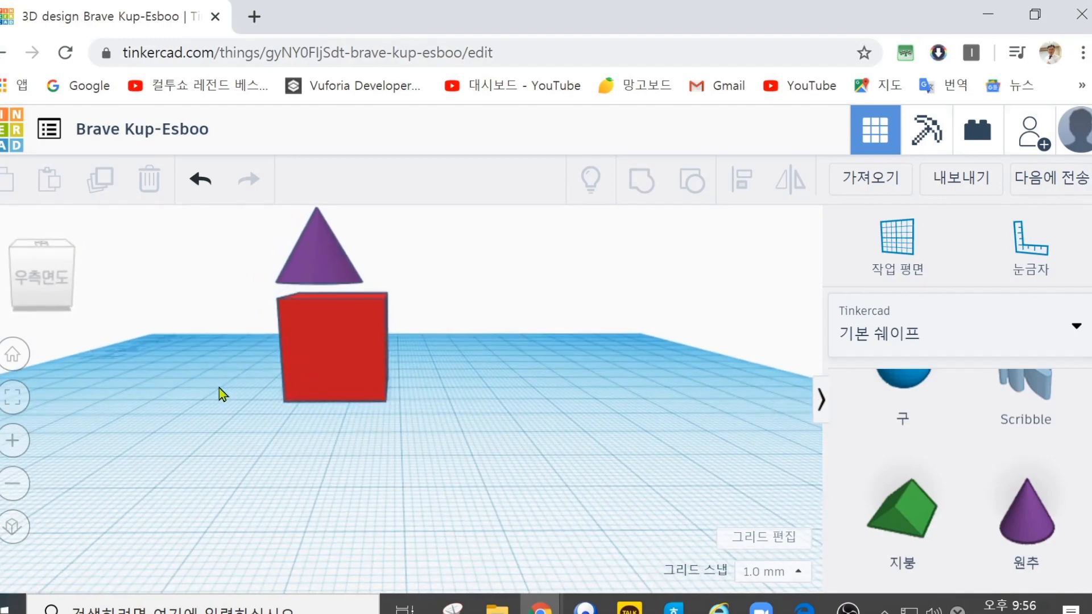
{"action": "scroll", "coordinate": [398, 428], "scroll_direction": "up", "scroll_amount": 2}
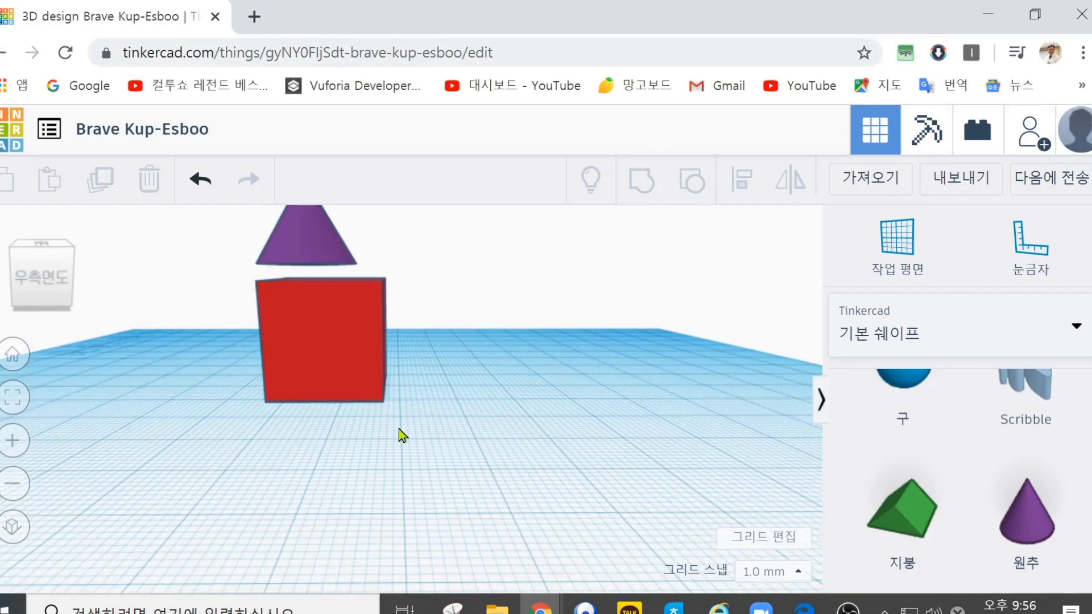
{"action": "scroll", "coordinate": [398, 429], "scroll_direction": "down", "scroll_amount": 2}
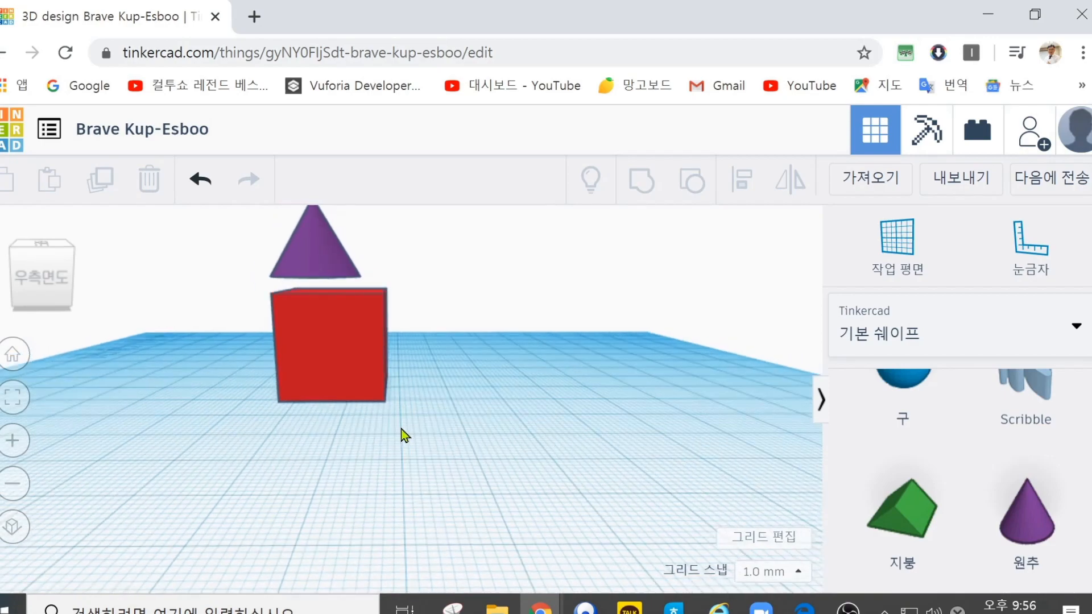
{"action": "left_click", "coordinate": [12, 352]}
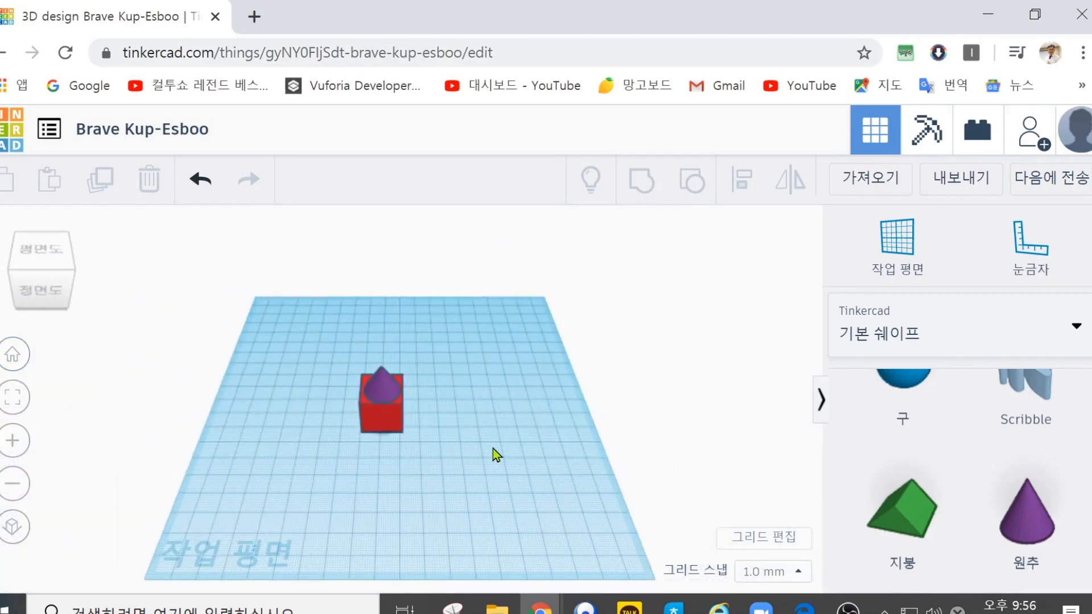
Step: Examine the cone and box up close from the back, the left and above, and restore the home view
{"action": "scroll", "coordinate": [493, 448], "scroll_direction": "up", "scroll_amount": 4}
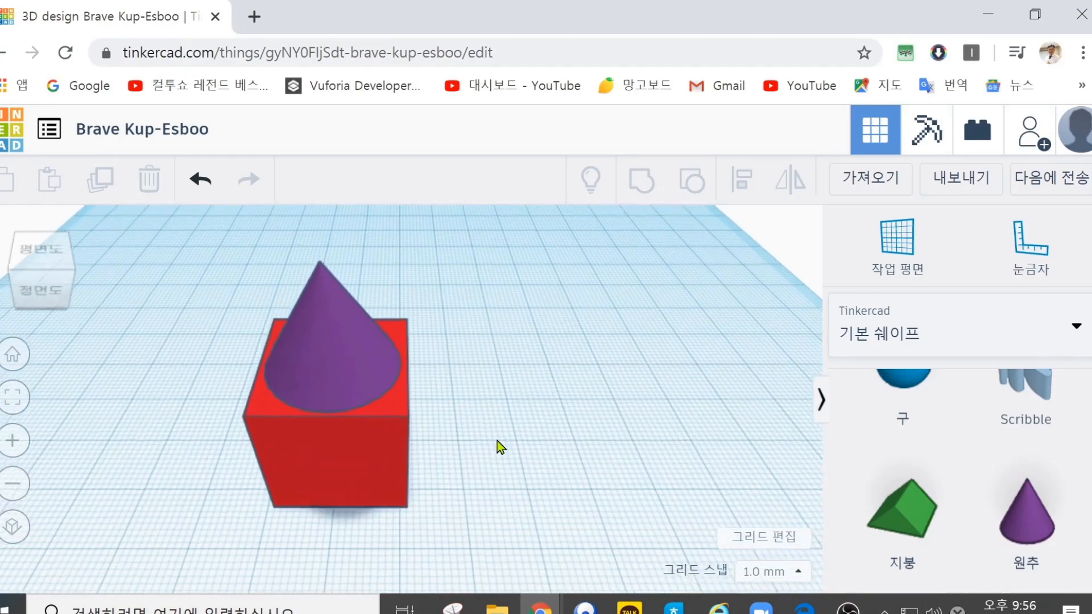
{"action": "right_click_drag", "start_coordinate": [497, 445], "coordinate": [19, 405]}
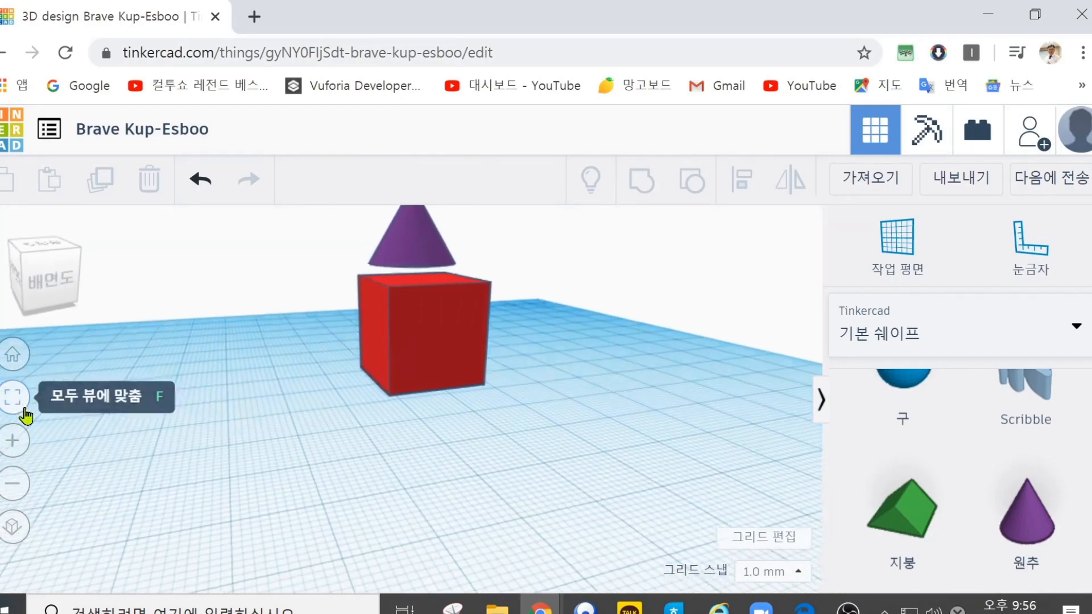
{"action": "right_click_drag", "start_coordinate": [26, 408], "coordinate": [62, 414]}
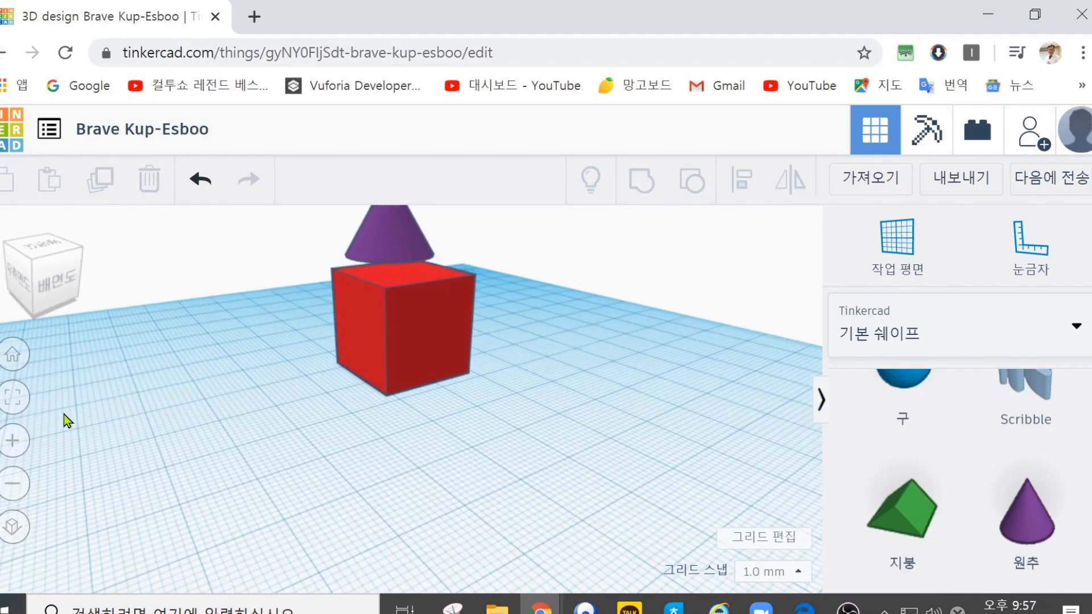
{"action": "right_click_drag", "start_coordinate": [64, 415], "coordinate": [668, 396]}
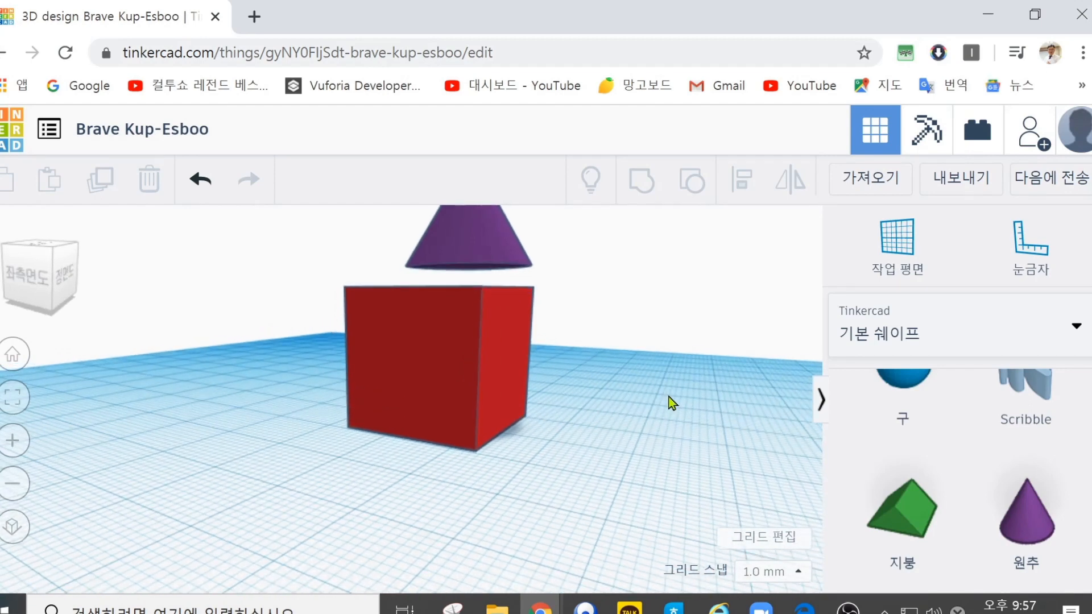
{"action": "right_click_drag", "start_coordinate": [668, 396], "coordinate": [673, 393]}
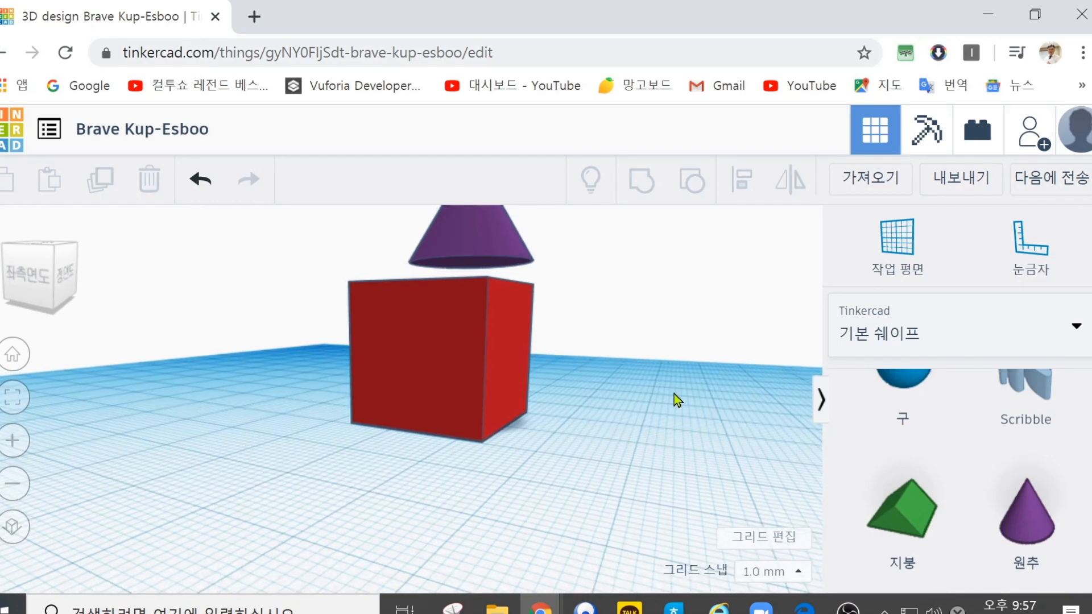
{"action": "right_click_drag", "start_coordinate": [674, 393], "coordinate": [483, 488]}
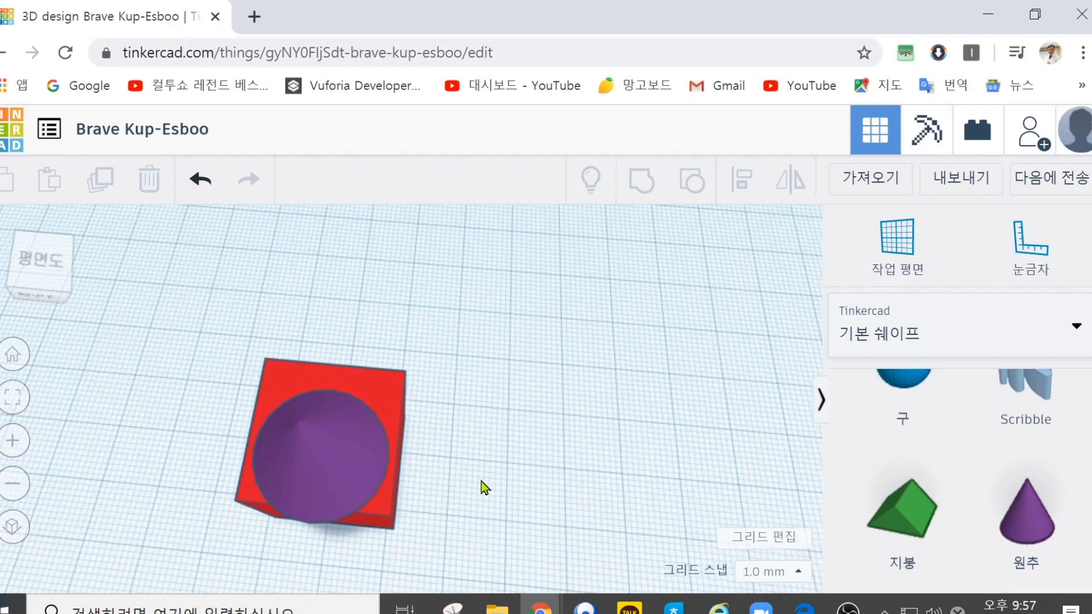
{"action": "left_click", "coordinate": [15, 356]}
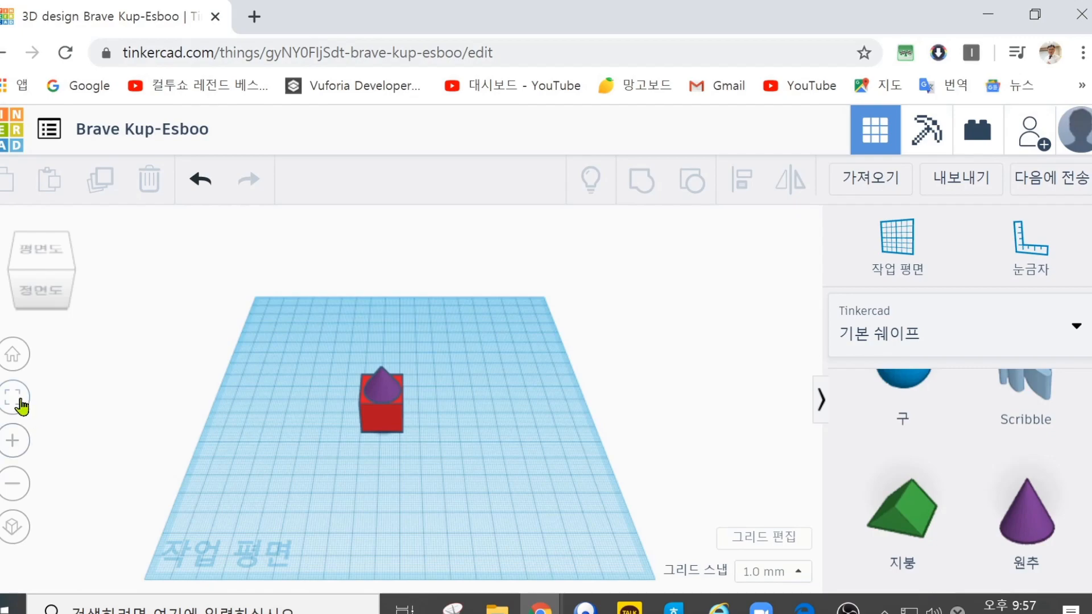
Step: Fit the cone and box to the view, zoom in and out repeatedly, and fit them to the view again
{"action": "left_click", "coordinate": [21, 406]}
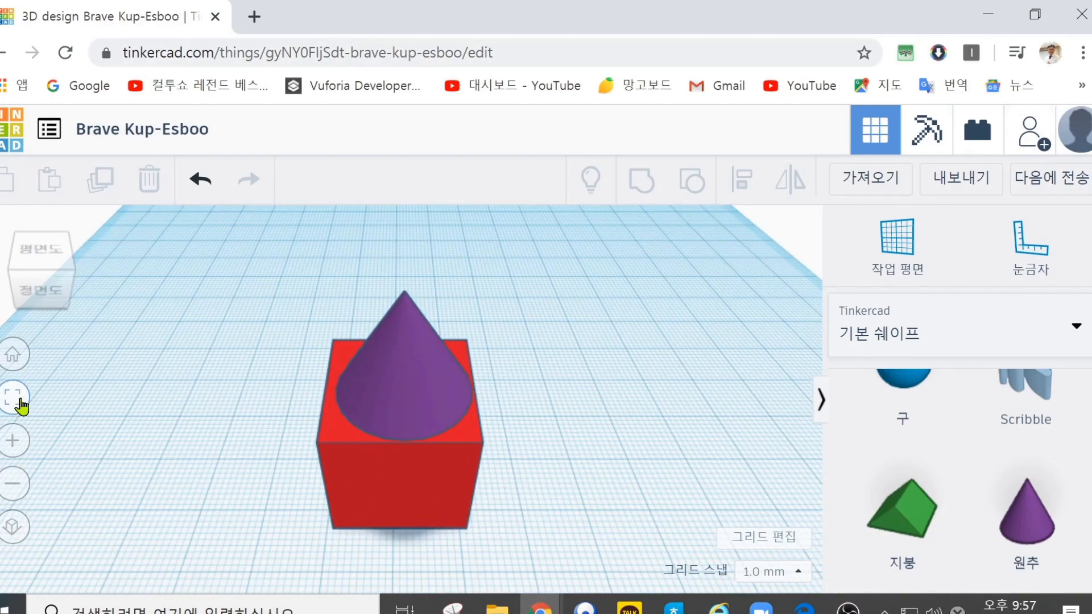
{"action": "left_click", "coordinate": [12, 452]}
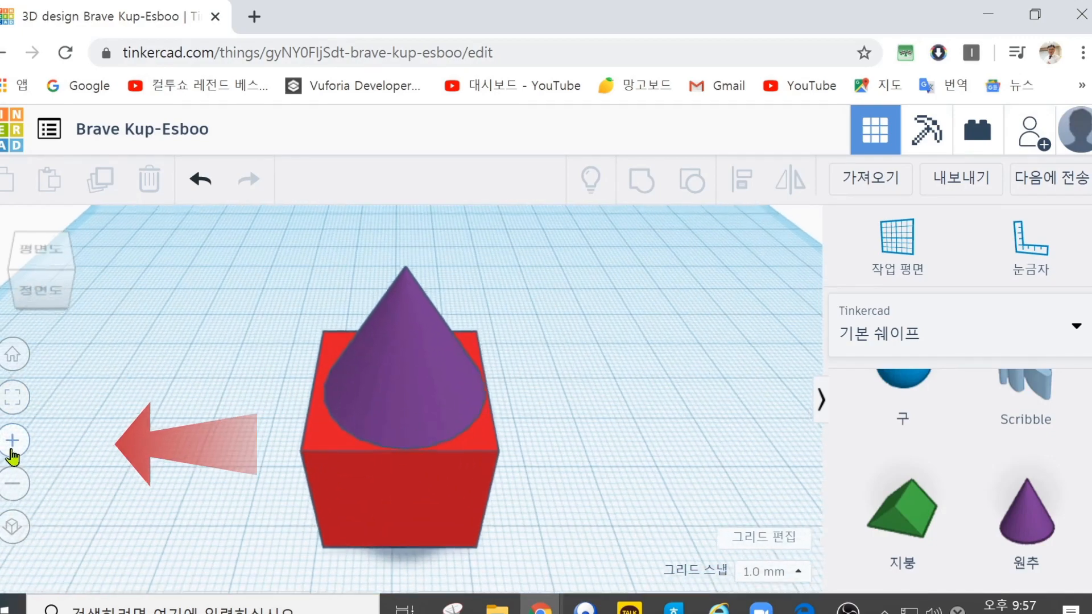
{"action": "left_click", "coordinate": [11, 450]}
{"action": "left_click", "coordinate": [12, 450]}
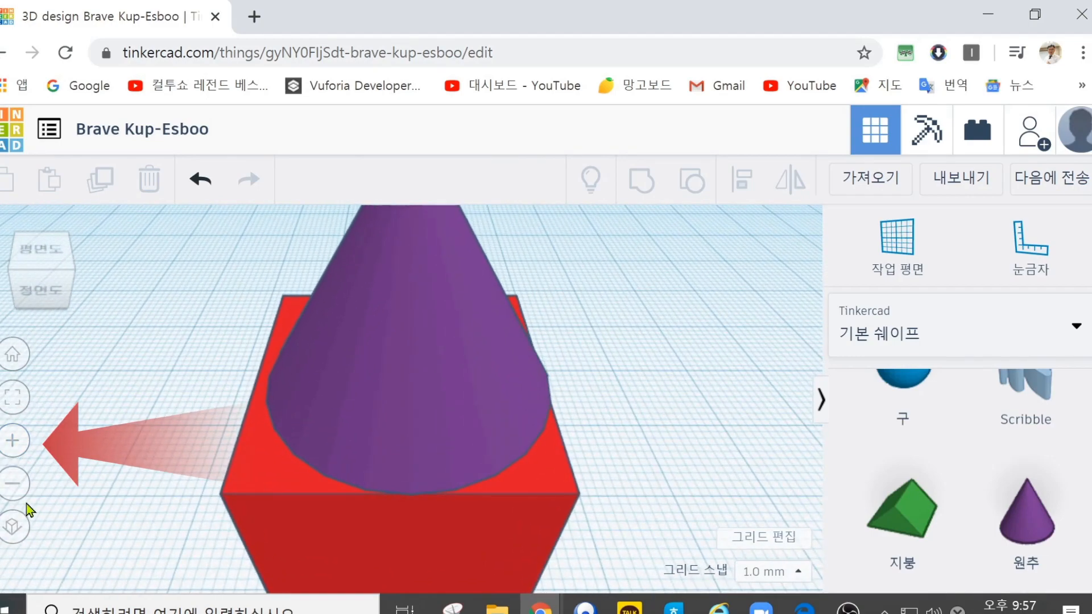
{"action": "left_click", "coordinate": [12, 484]}
{"action": "left_click", "coordinate": [12, 484]}
{"action": "left_click", "coordinate": [11, 484]}
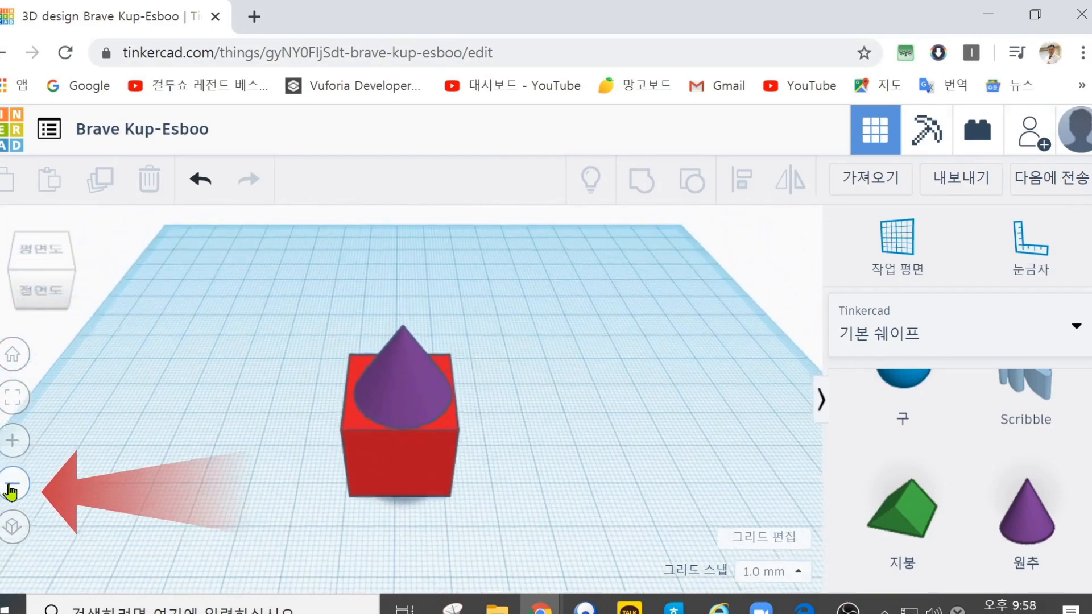
{"action": "left_click", "coordinate": [11, 487]}
{"action": "left_click", "coordinate": [12, 485]}
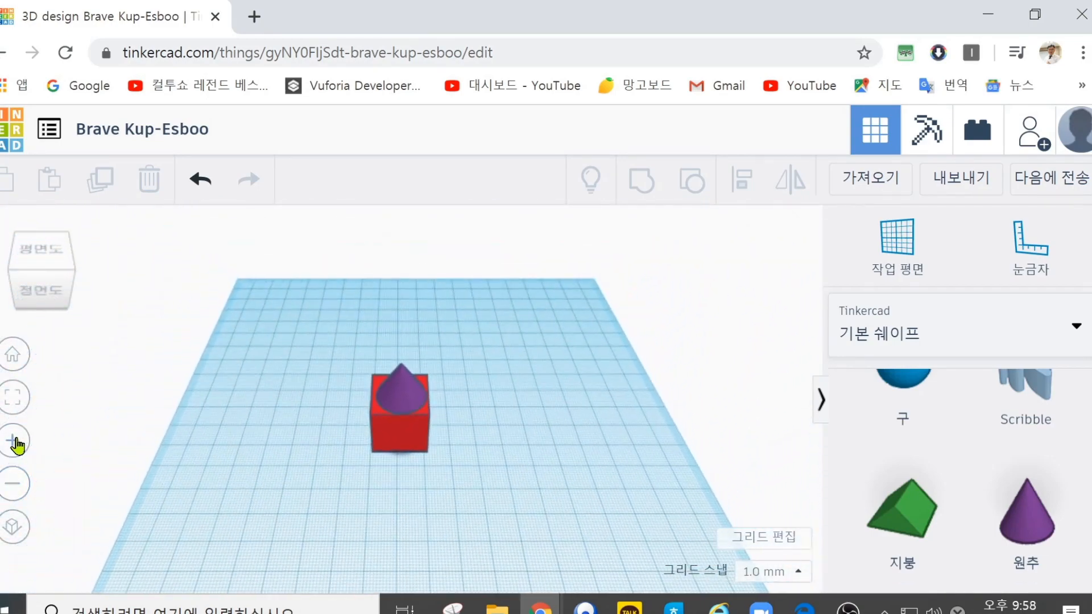
{"action": "left_click", "coordinate": [16, 443]}
{"action": "left_click", "coordinate": [16, 442]}
{"action": "left_click", "coordinate": [16, 442]}
{"action": "left_click", "coordinate": [16, 443]}
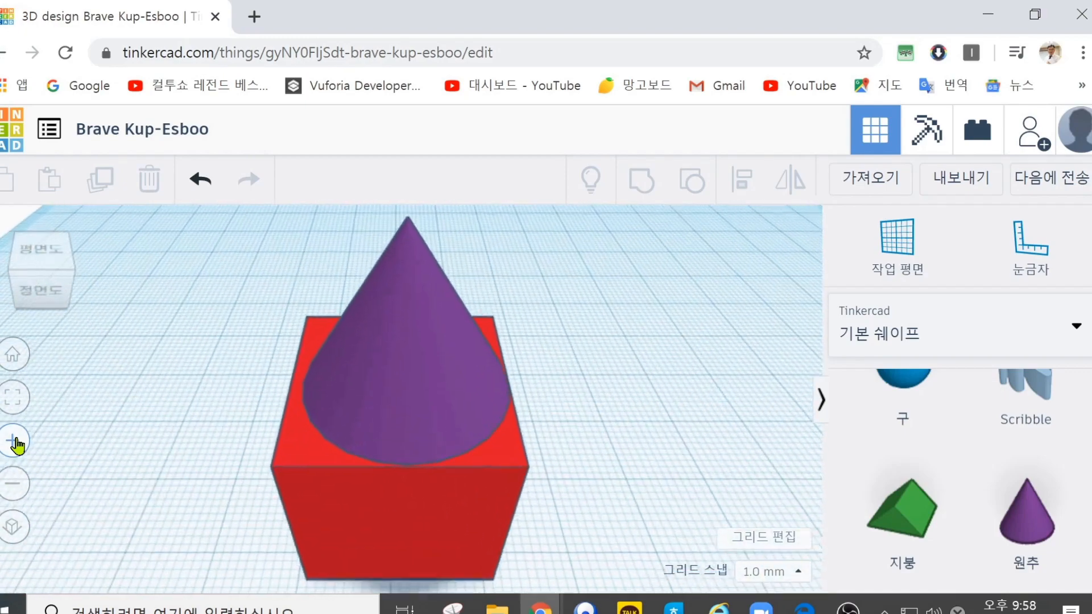
{"action": "left_click", "coordinate": [17, 486]}
{"action": "left_click", "coordinate": [17, 486]}
{"action": "left_click", "coordinate": [17, 486]}
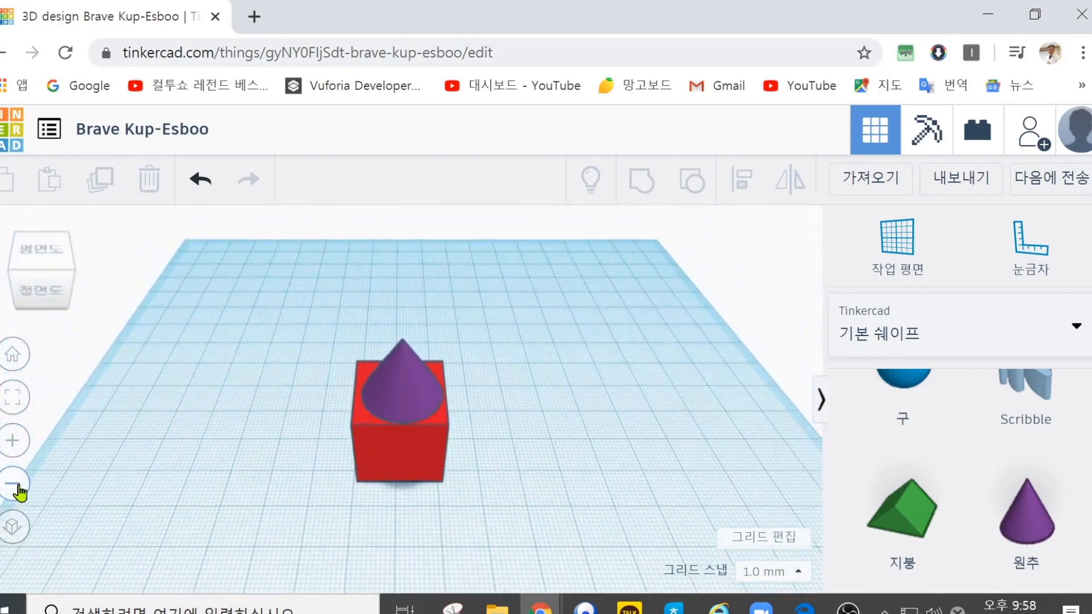
{"action": "left_click", "coordinate": [18, 488]}
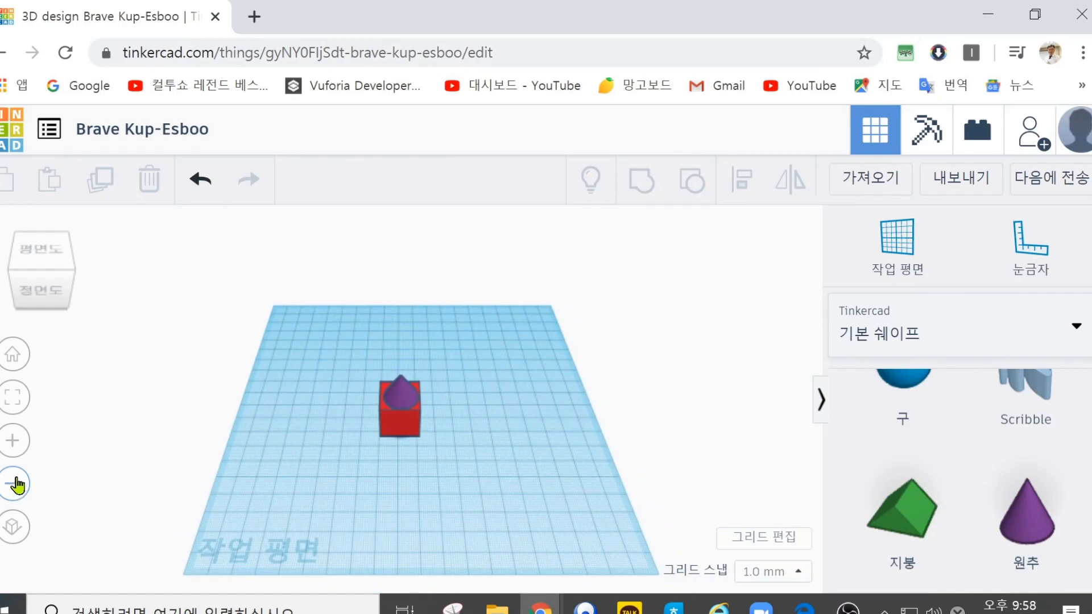
{"action": "scroll", "coordinate": [290, 455], "scroll_direction": "up", "scroll_amount": 8}
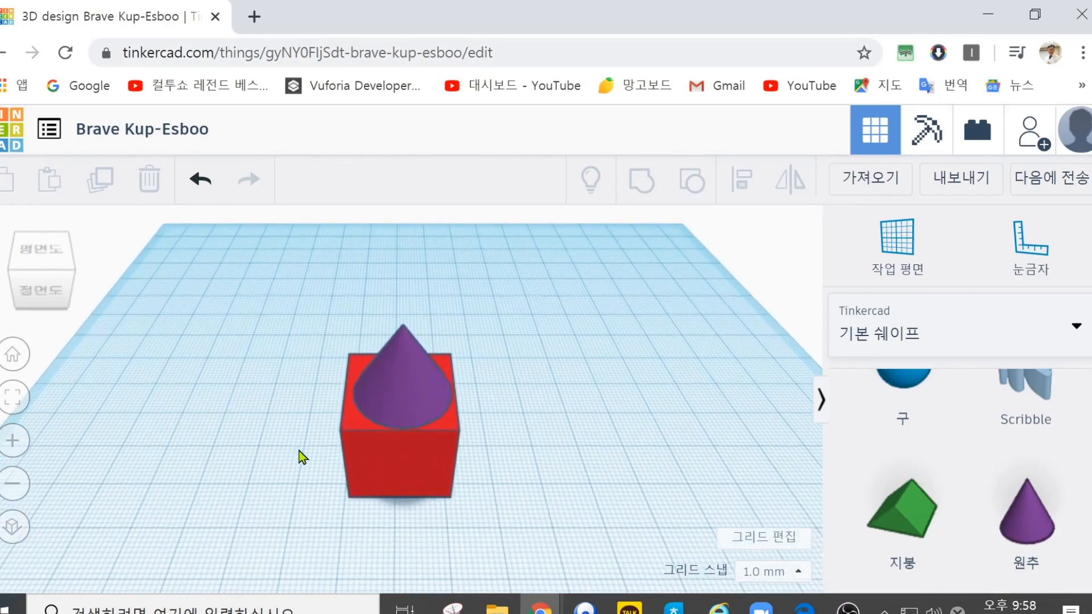
{"action": "scroll", "coordinate": [302, 457], "scroll_direction": "down", "scroll_amount": 8}
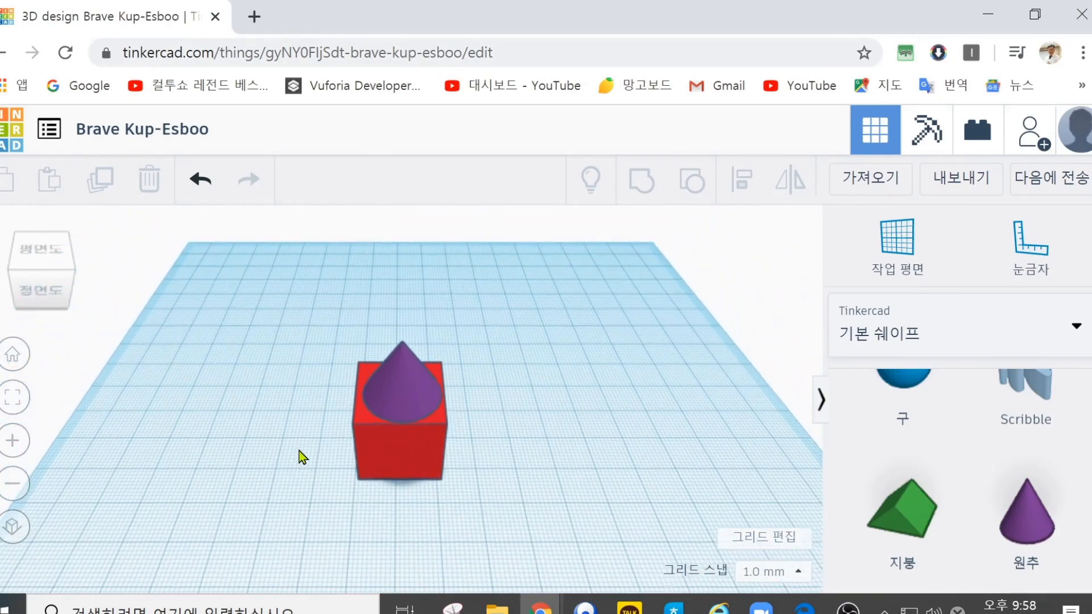
{"action": "left_click", "coordinate": [23, 399]}
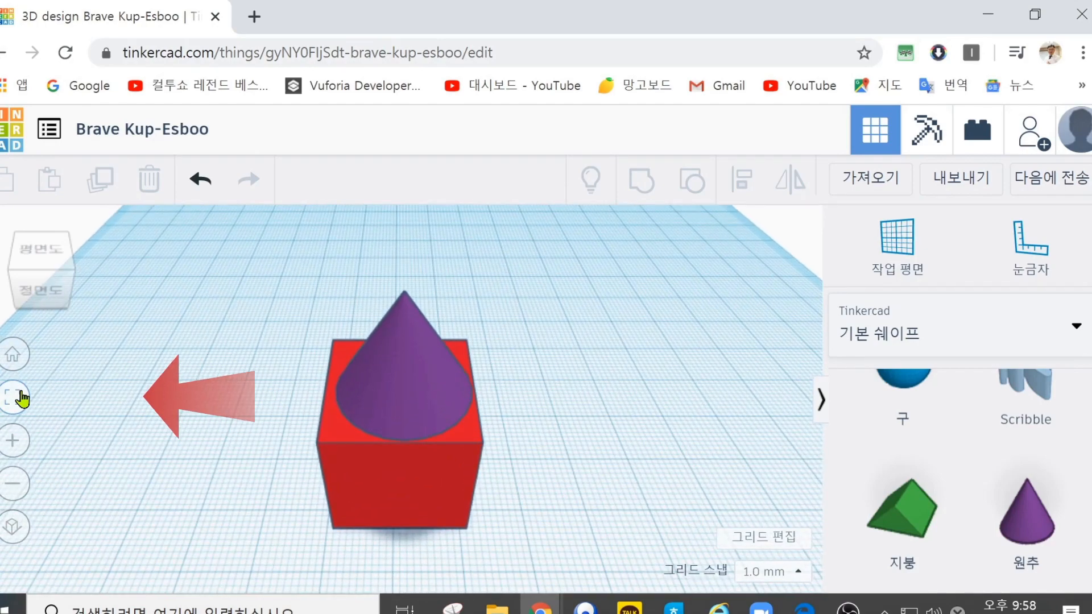
Step: Switch repeatedly between orthographic and perspective projection to compare the cone and box, ending in perspective
{"action": "left_click", "coordinate": [12, 528]}
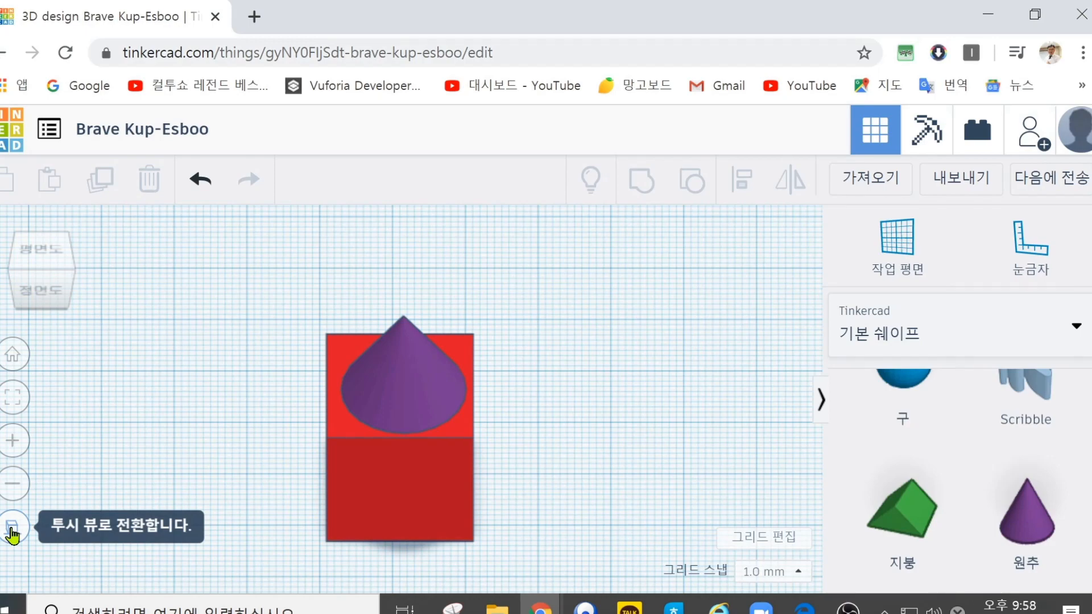
{"action": "left_click", "coordinate": [12, 530]}
{"action": "left_click", "coordinate": [12, 530]}
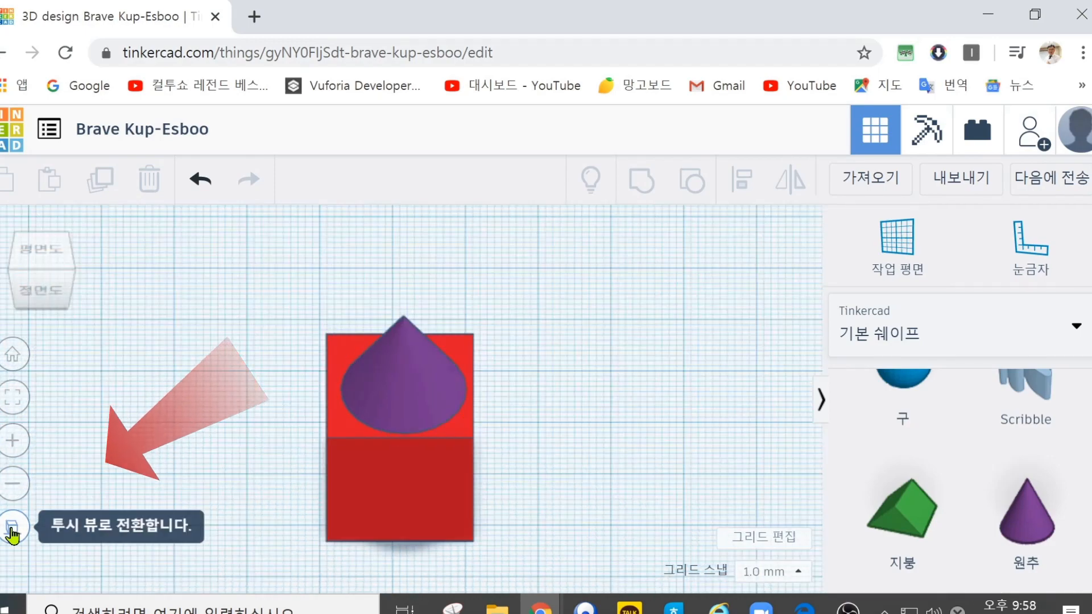
{"action": "left_click", "coordinate": [12, 531]}
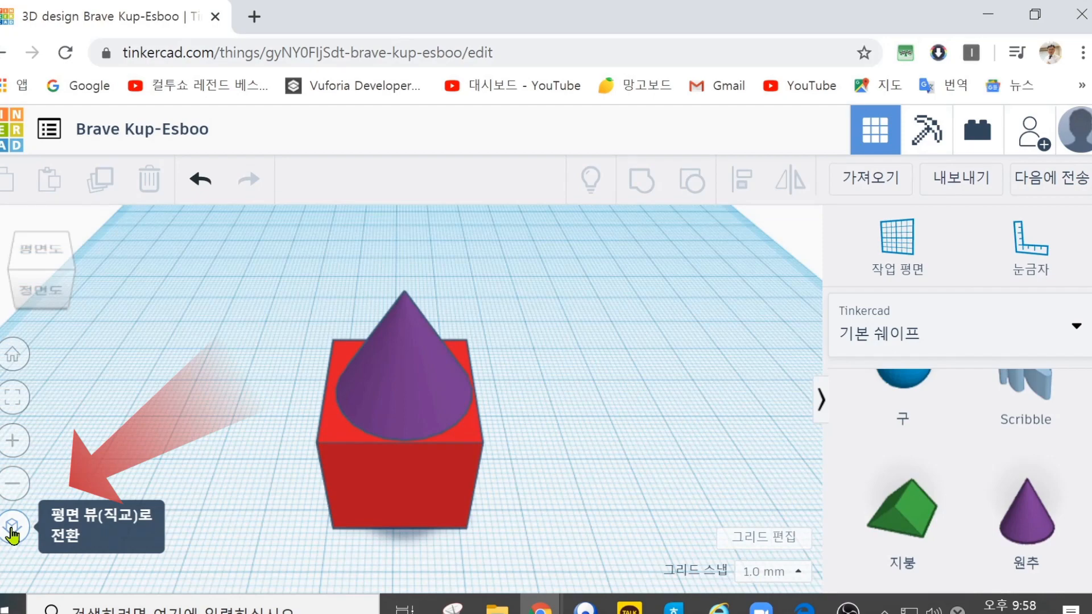
{"action": "left_click", "coordinate": [12, 532]}
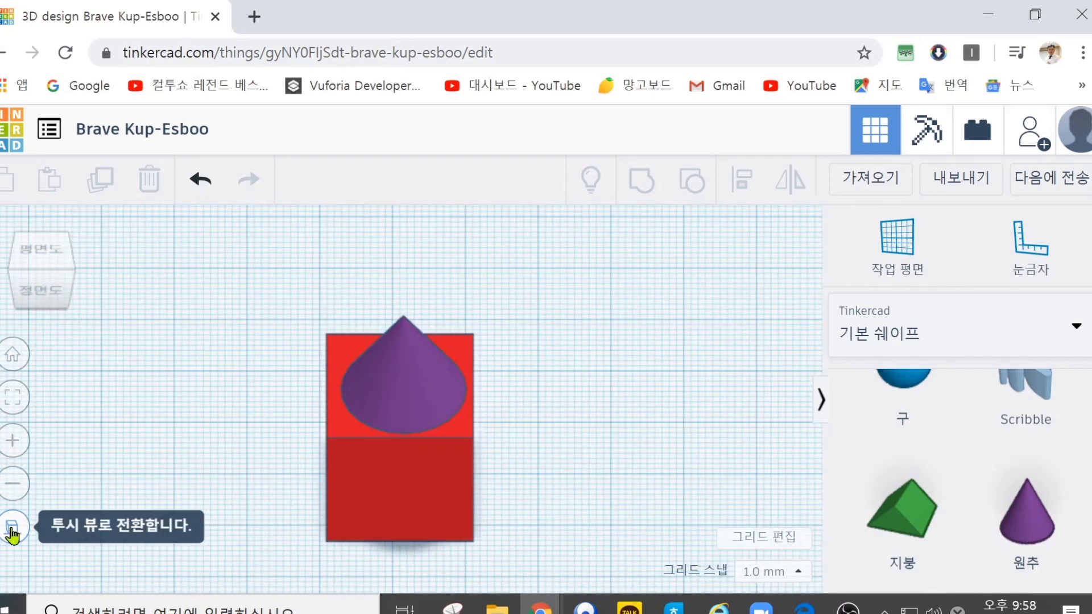
{"action": "left_click", "coordinate": [12, 531]}
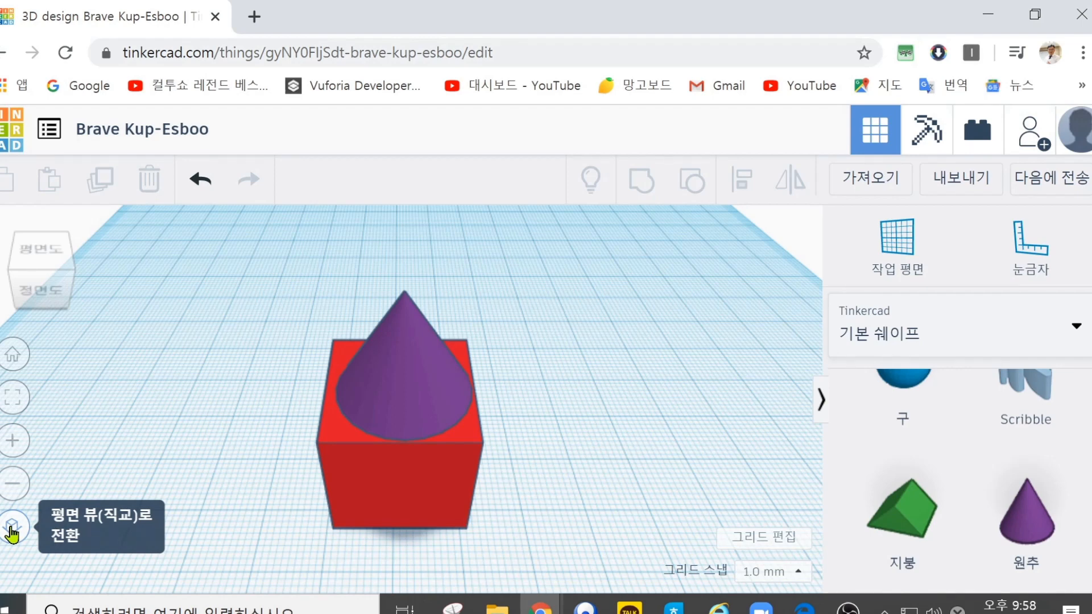
Step: Delete the cone on top of the box, and compare the box in orthographic and perspective projection
{"action": "left_click", "coordinate": [388, 367]}
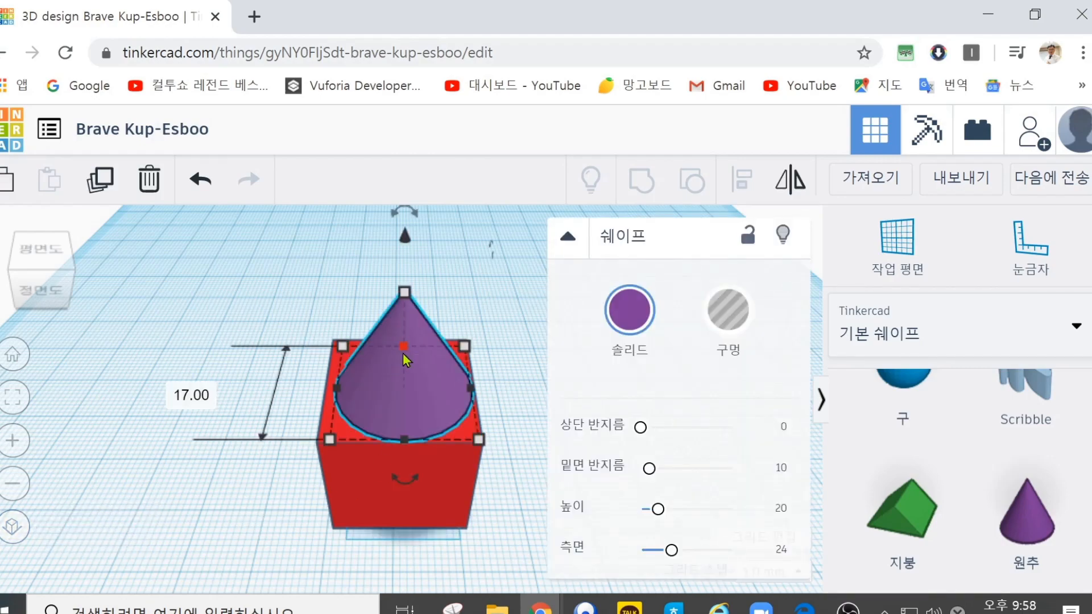
{"action": "key", "text": "Delete"}
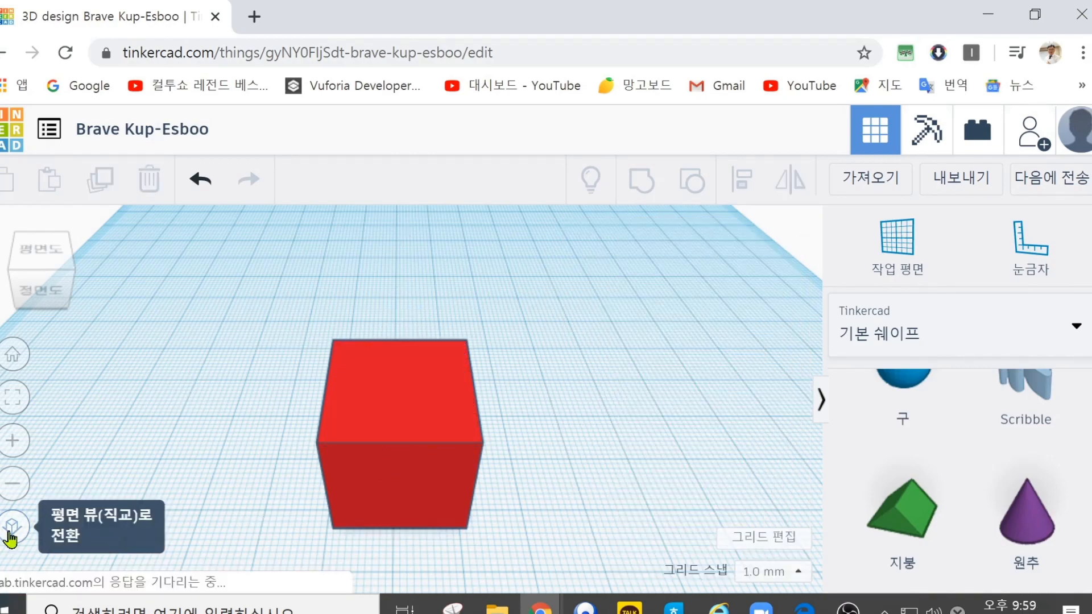
{"action": "left_click", "coordinate": [13, 526]}
{"action": "left_click", "coordinate": [12, 529]}
{"action": "left_click", "coordinate": [11, 529]}
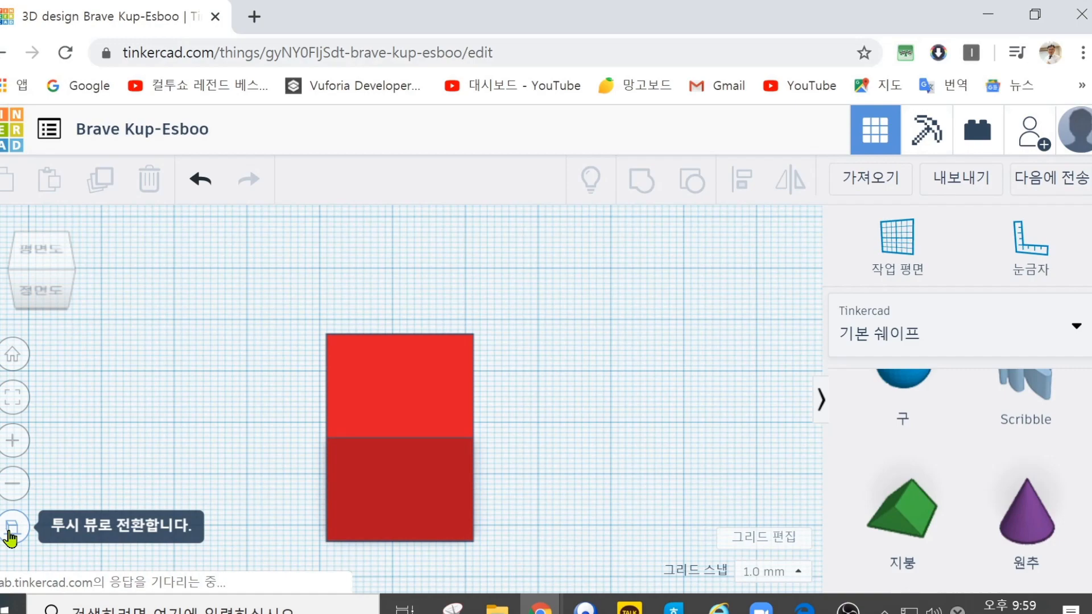
{"action": "left_click", "coordinate": [12, 527]}
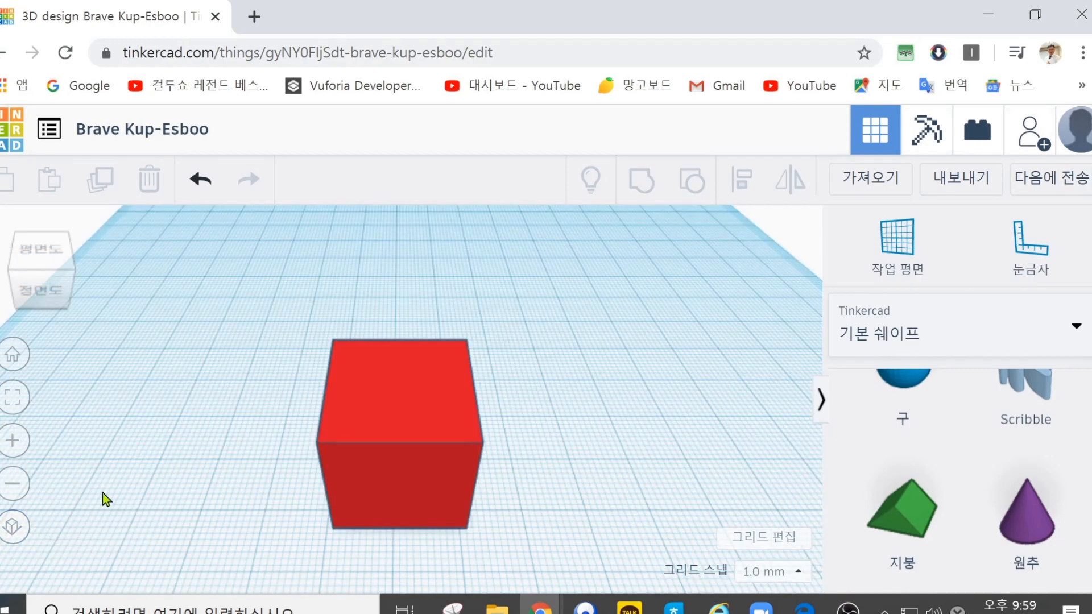
Step: Browse the basic shapes library from the hole shapes down to the roof and text shapes
{"action": "scroll", "coordinate": [860, 451], "scroll_direction": "up", "scroll_amount": 3}
{"action": "scroll", "coordinate": [860, 451], "scroll_direction": "down", "scroll_amount": 3}
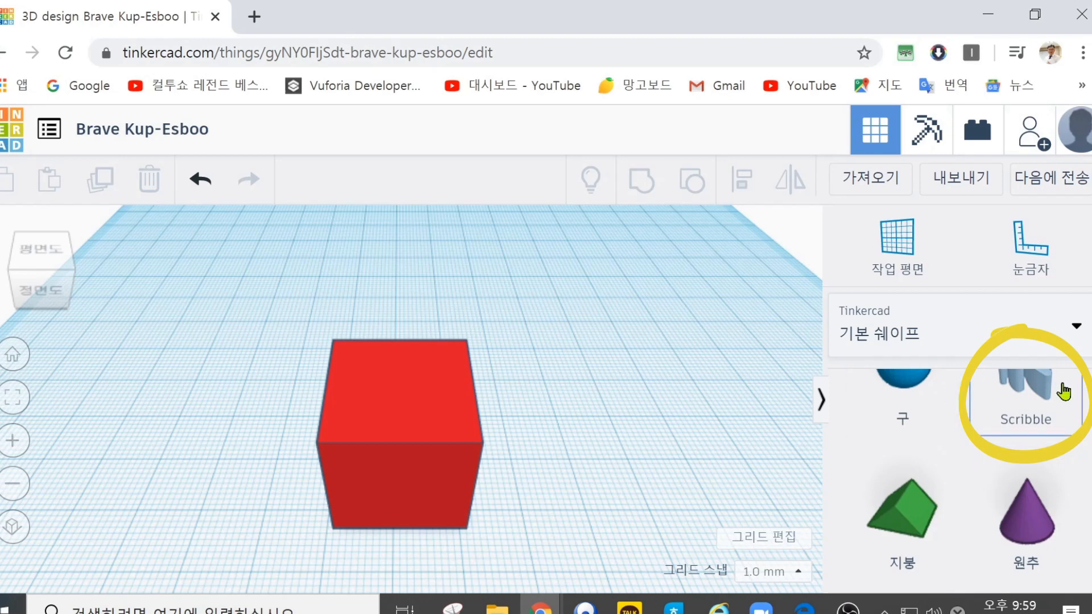
{"action": "scroll", "coordinate": [1063, 391], "scroll_direction": "down", "scroll_amount": 3}
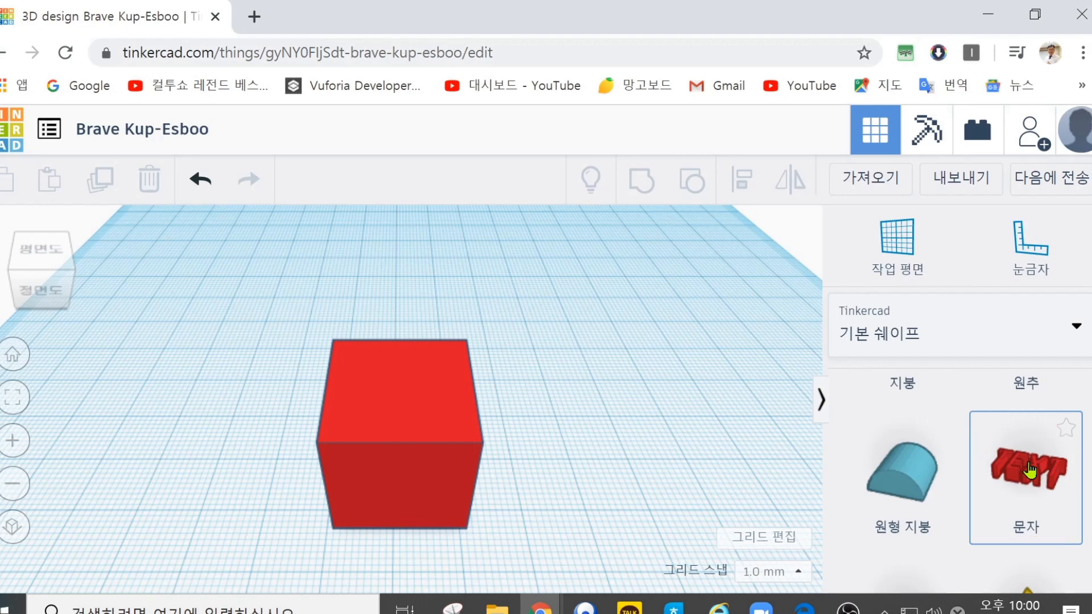
{"action": "scroll", "coordinate": [973, 489], "scroll_direction": "up", "scroll_amount": 5}
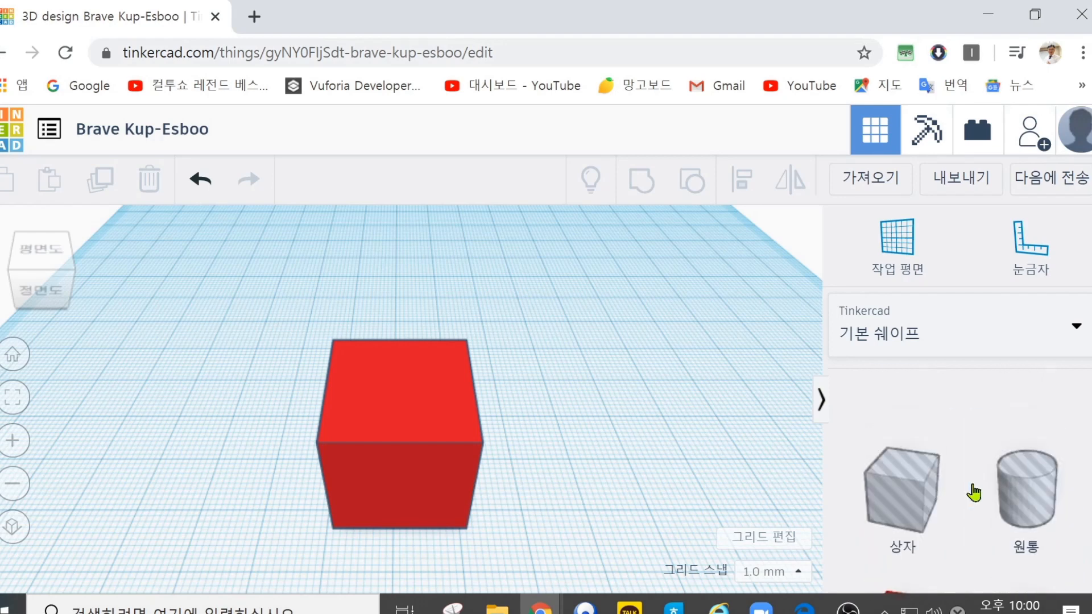
{"action": "scroll", "coordinate": [973, 492], "scroll_direction": "down", "scroll_amount": 5}
{"action": "scroll", "coordinate": [973, 492], "scroll_direction": "up", "scroll_amount": 3}
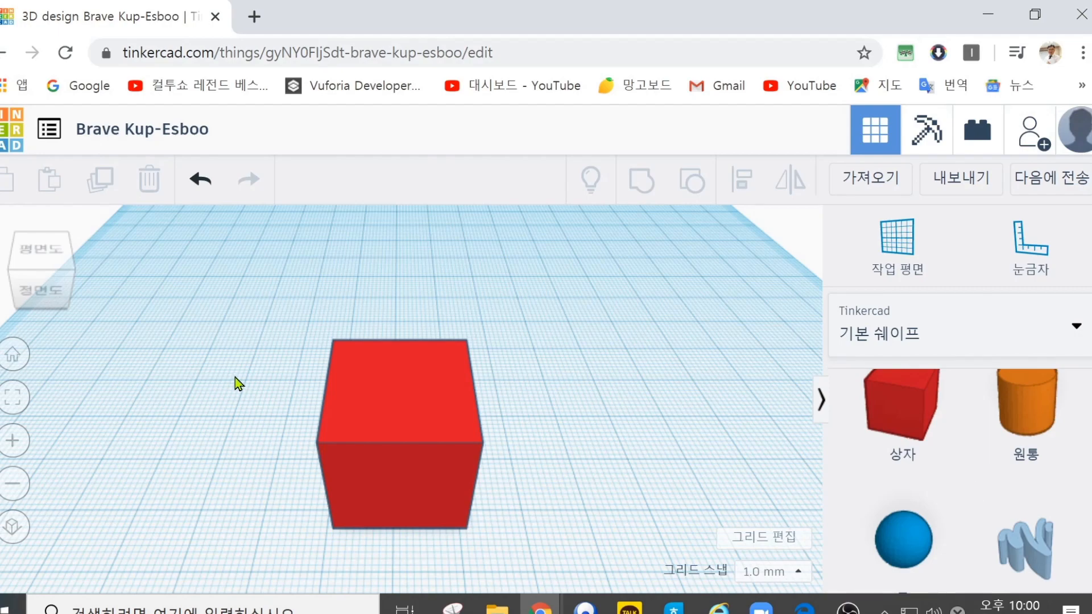
Step: Orbit around the box to view its right and back sides, and restore the home view
{"action": "right_click_drag", "start_coordinate": [235, 377], "coordinate": [0, 316]}
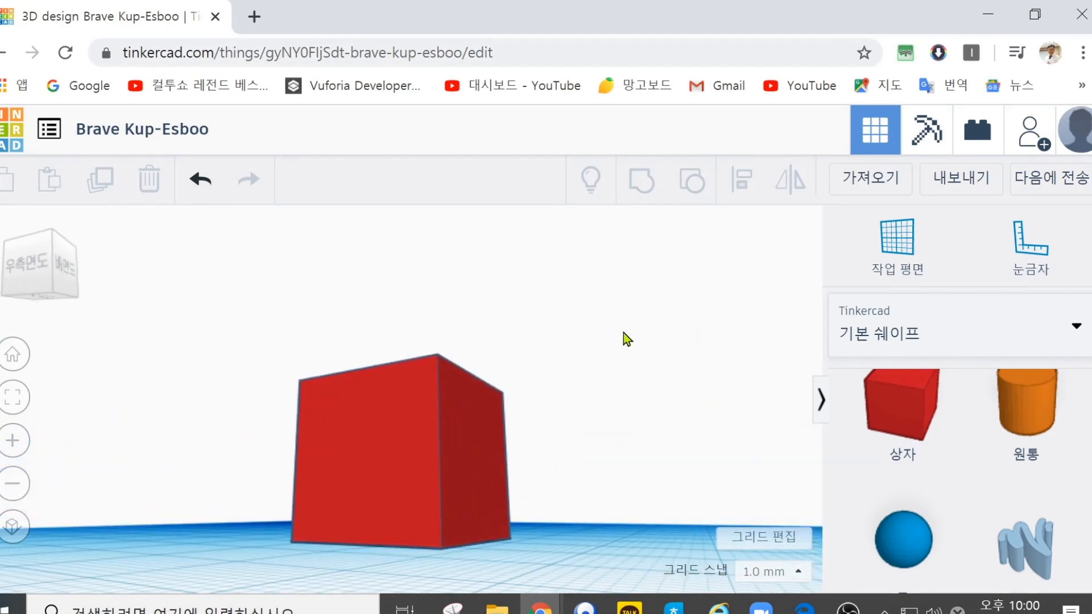
{"action": "right_click_drag", "start_coordinate": [614, 554], "coordinate": [55, 445]}
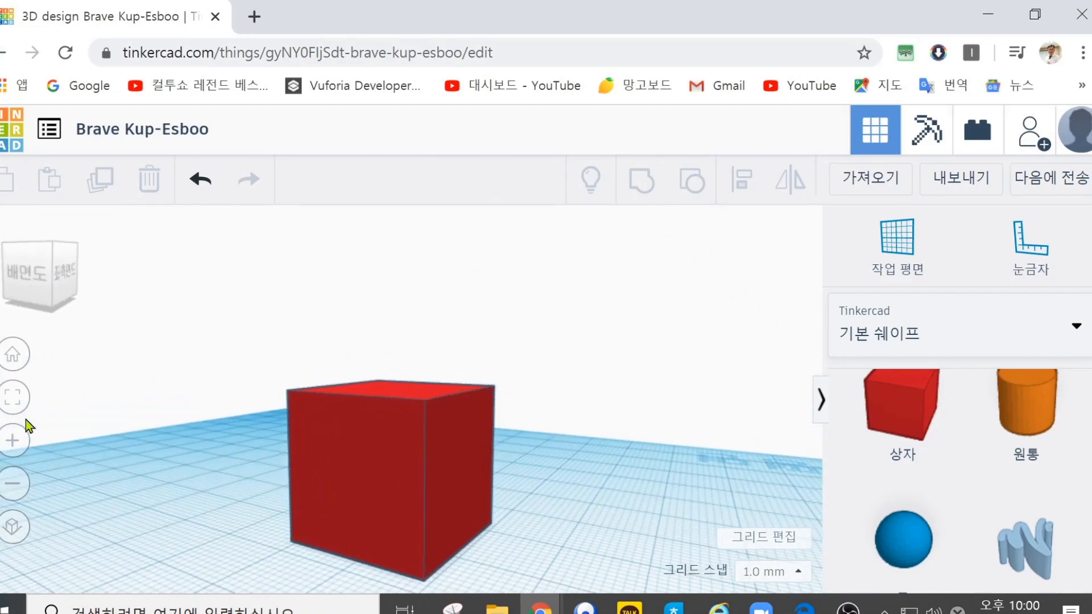
{"action": "left_click", "coordinate": [13, 356]}
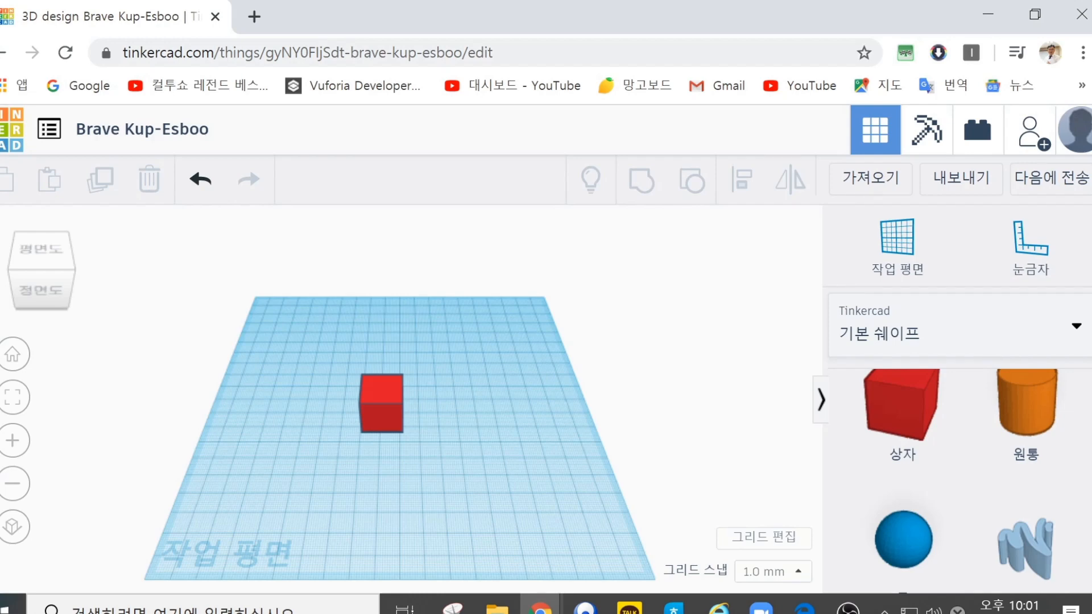
Step: Select the red box, and collapse and restore both the shapes library and the box's properties
{"action": "scroll", "coordinate": [535, 465], "scroll_direction": "up", "scroll_amount": 5}
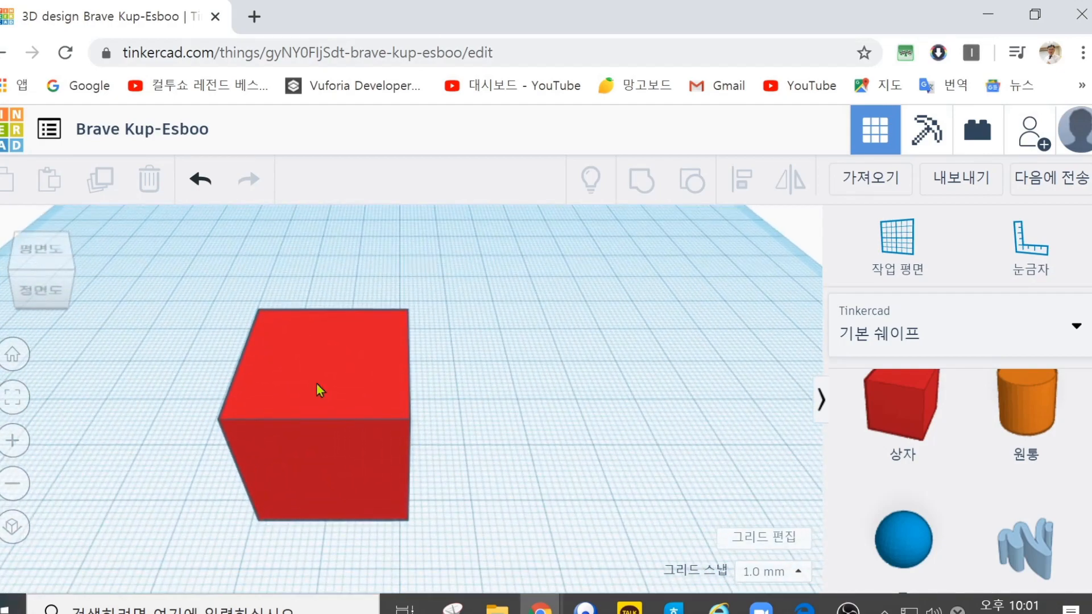
{"action": "left_click", "coordinate": [340, 451]}
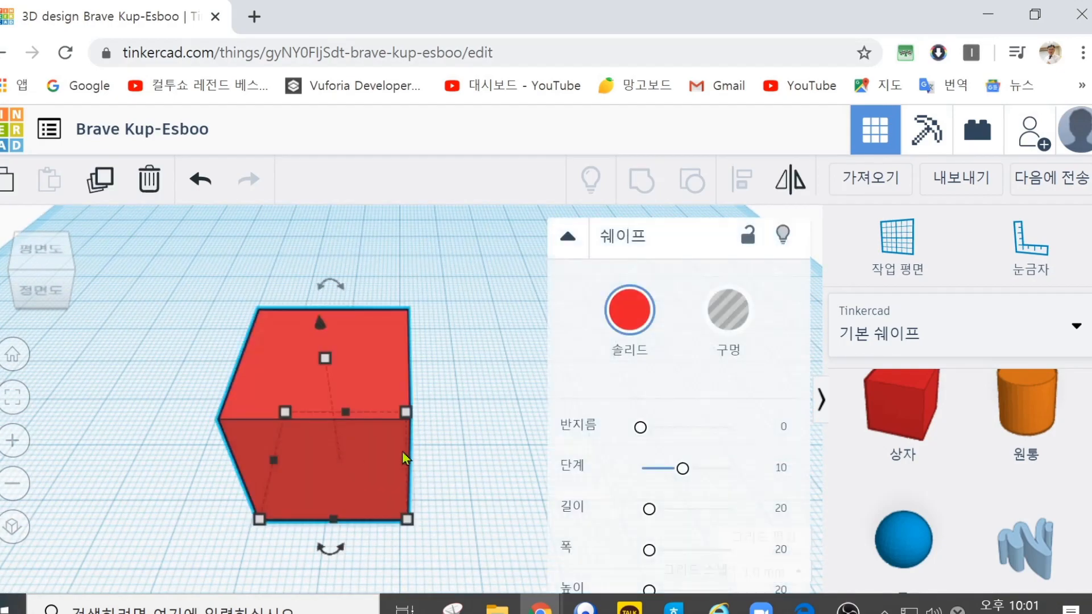
{"action": "left_click", "coordinate": [821, 401]}
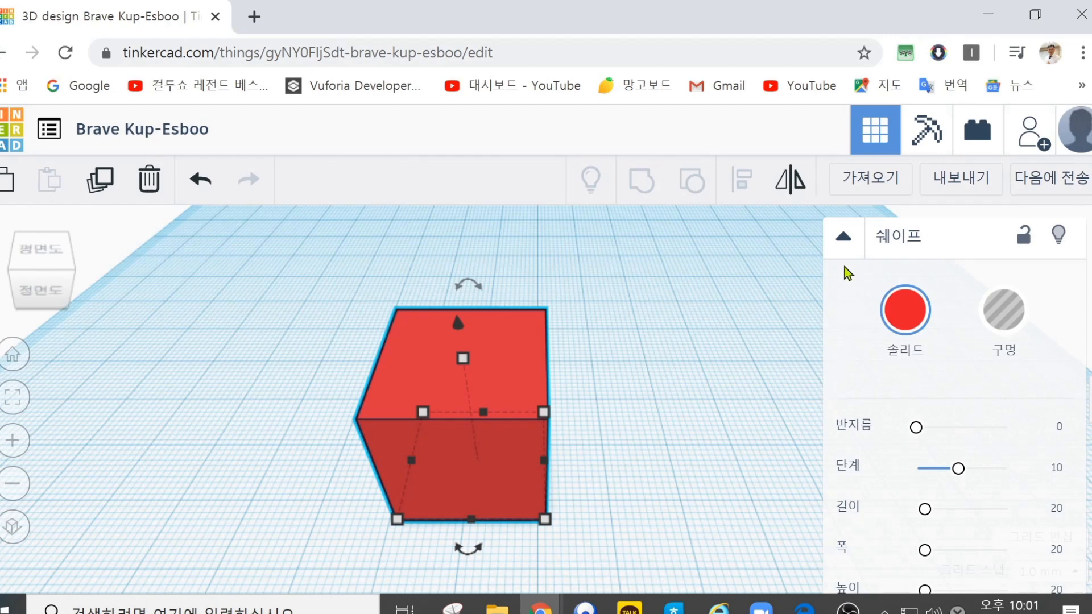
{"action": "left_click", "coordinate": [844, 239]}
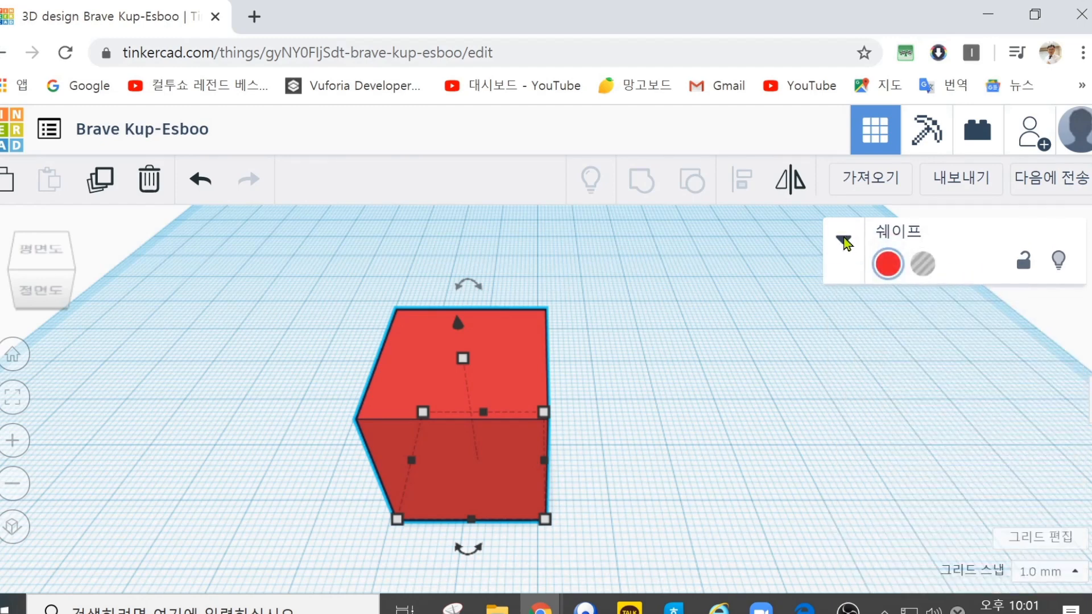
{"action": "left_click", "coordinate": [844, 238]}
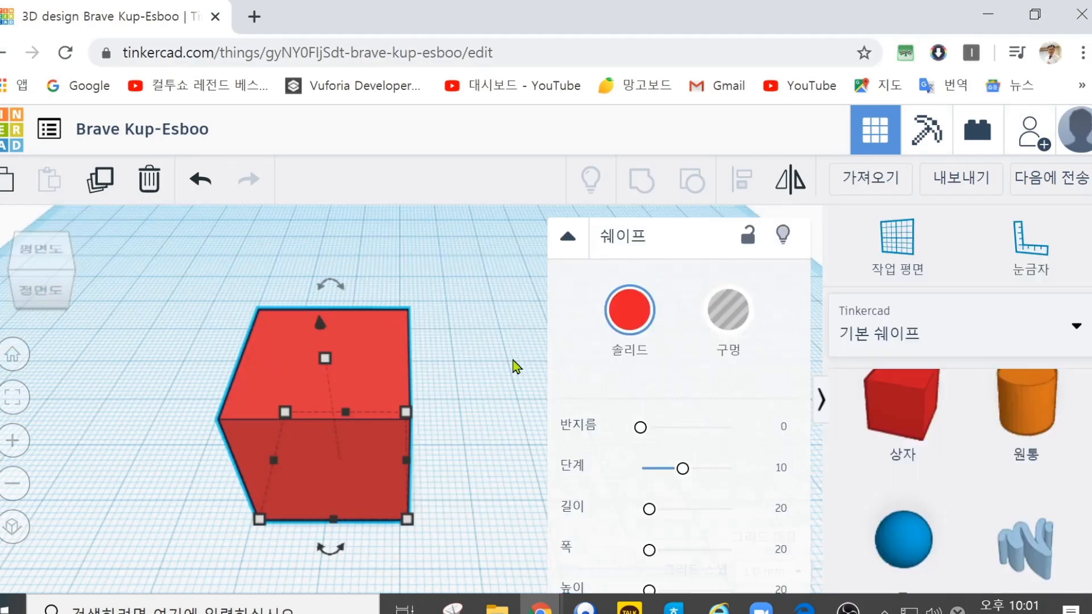
Step: Move the box toward the front of the workplane, viewed from a low front angle
{"action": "scroll", "coordinate": [512, 360], "scroll_direction": "down", "scroll_amount": 3}
{"action": "scroll", "coordinate": [513, 360], "scroll_direction": "up", "scroll_amount": 4}
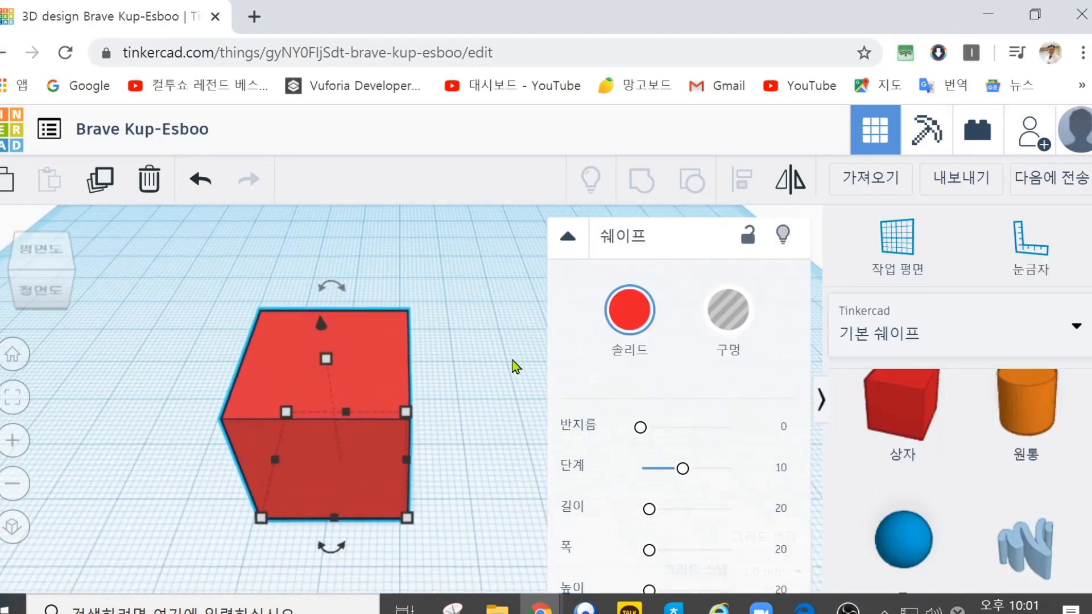
{"action": "scroll", "coordinate": [483, 370], "scroll_direction": "up", "scroll_amount": 2}
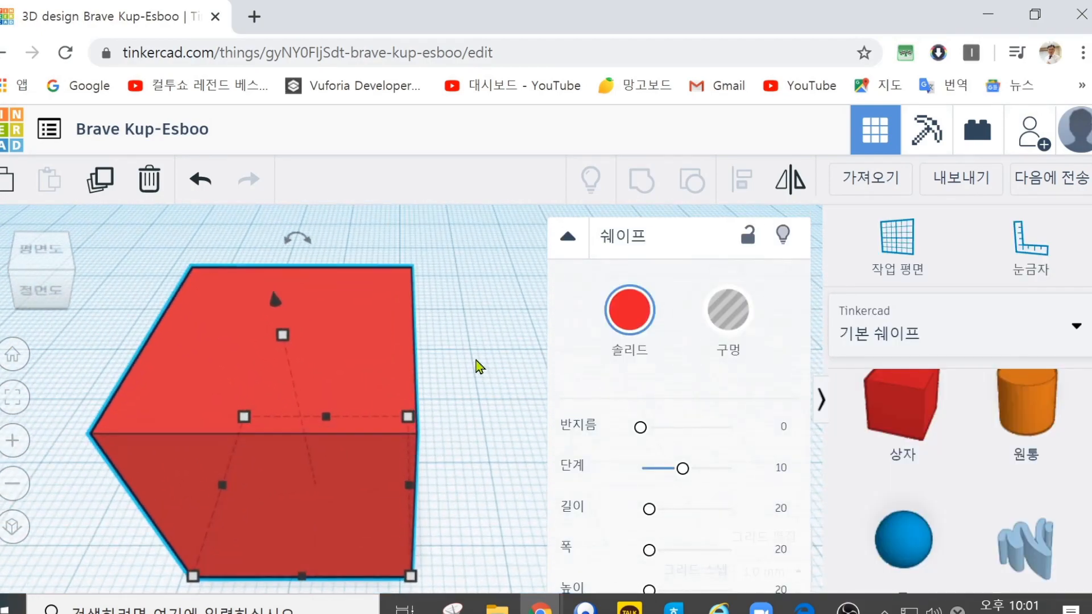
{"action": "scroll", "coordinate": [479, 367], "scroll_direction": "down", "scroll_amount": 2}
{"action": "scroll", "coordinate": [479, 366], "scroll_direction": "down", "scroll_amount": 2}
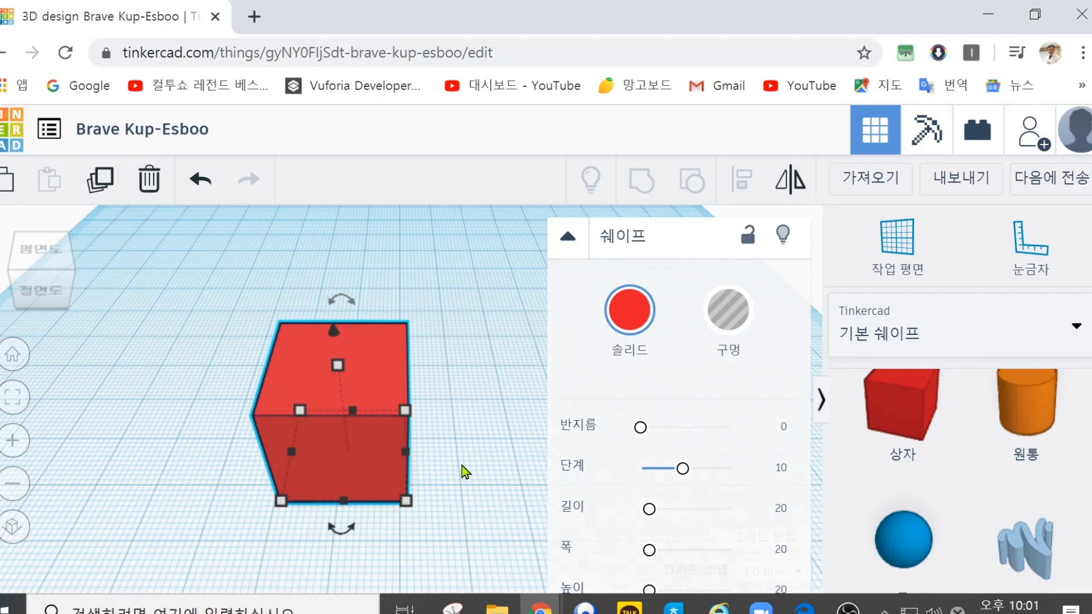
{"action": "mouse_move", "coordinate": [368, 541]}
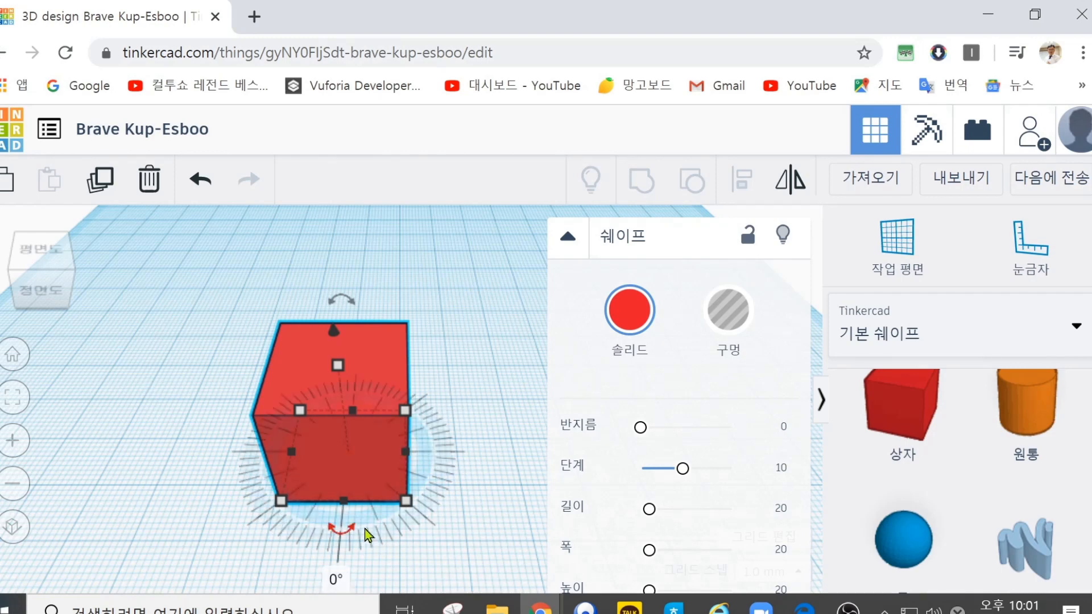
{"action": "right_click_drag", "start_coordinate": [365, 536], "coordinate": [372, 425]}
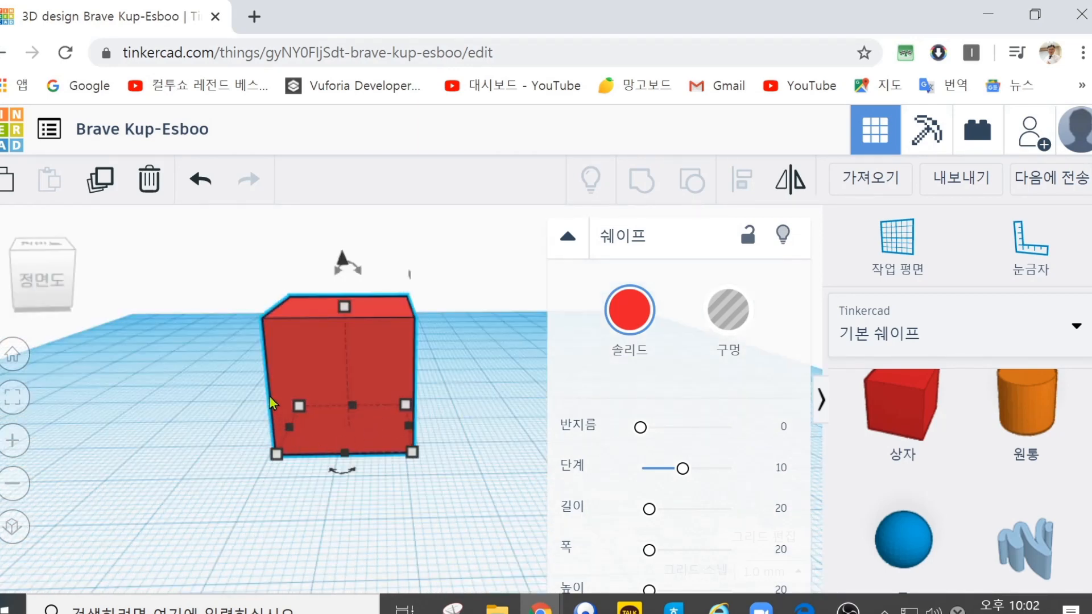
{"action": "left_click_drag", "start_coordinate": [343, 374], "coordinate": [323, 420]}
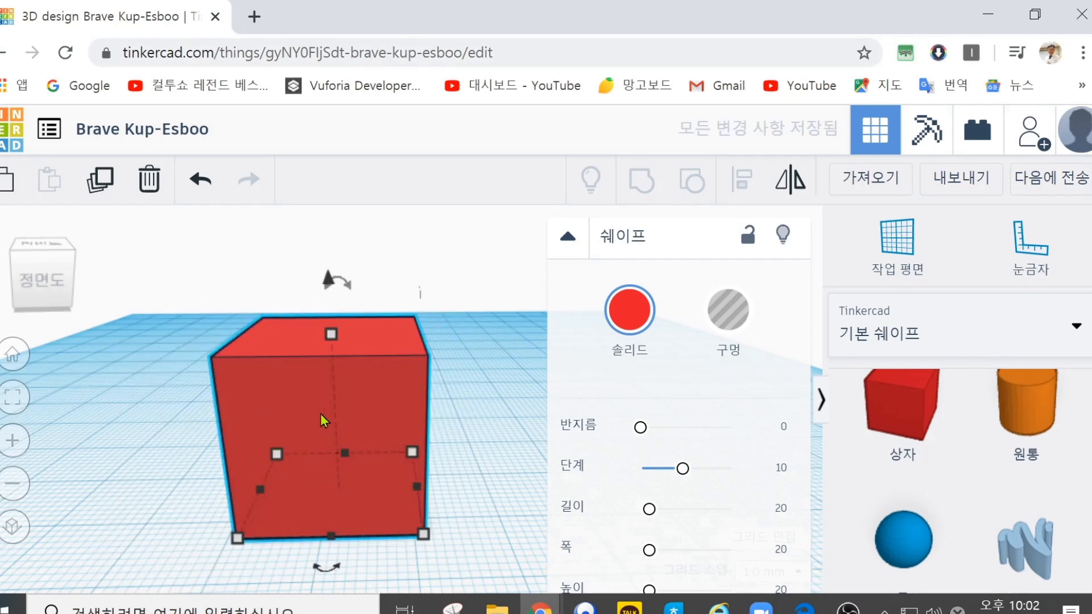
Step: Slide the box about 90 mm forward and 7 mm sideways on the workplane, and reposition it from a raised front view
{"action": "scroll", "coordinate": [322, 418], "scroll_direction": "down", "scroll_amount": 3}
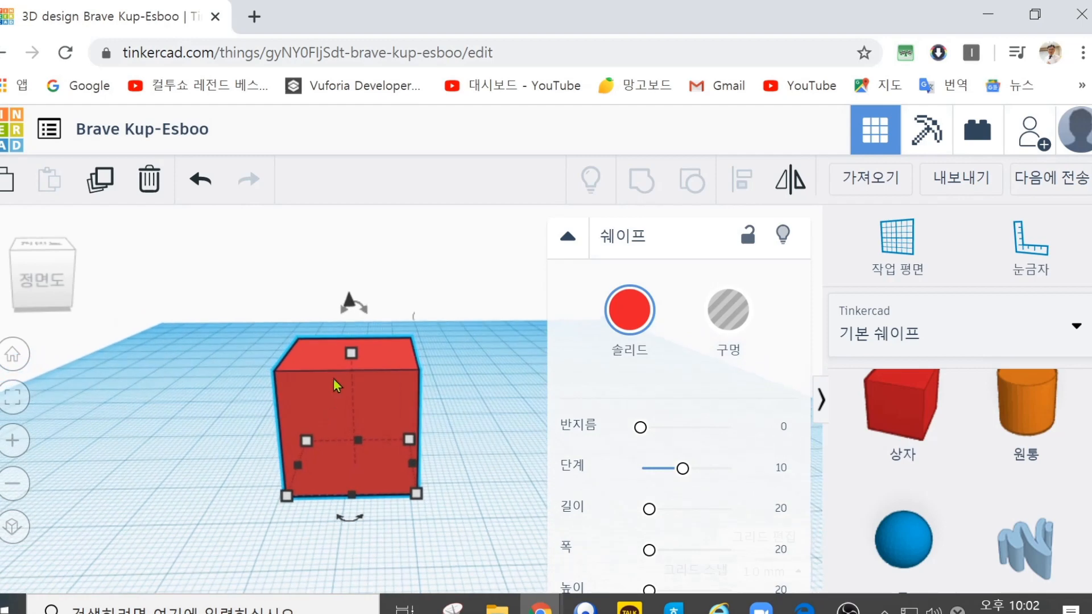
{"action": "mouse_move", "coordinate": [350, 356]}
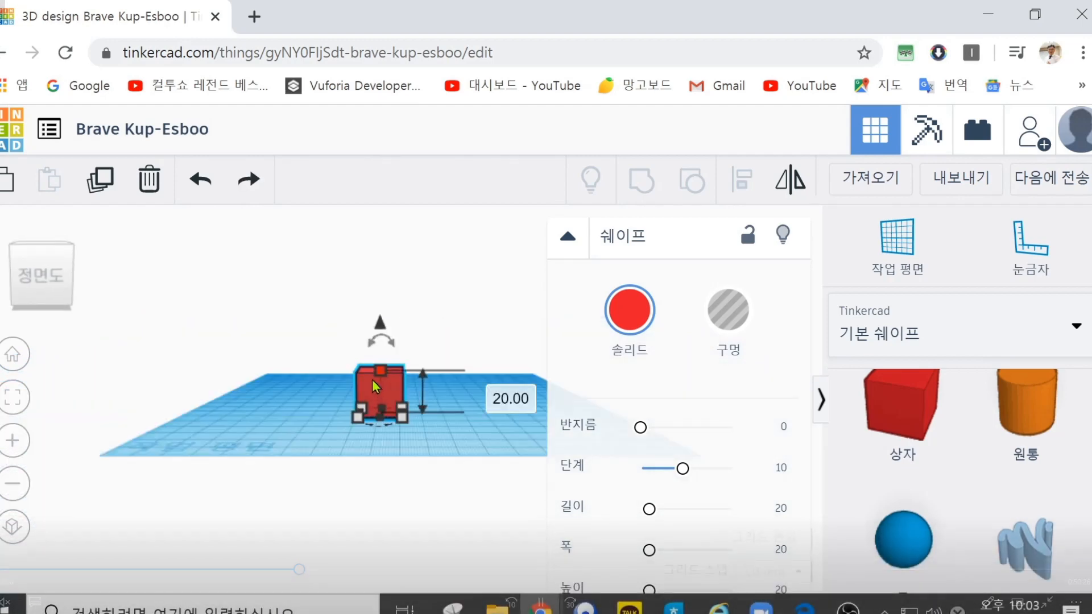
{"action": "right_click_drag", "start_coordinate": [439, 401], "coordinate": [441, 386]}
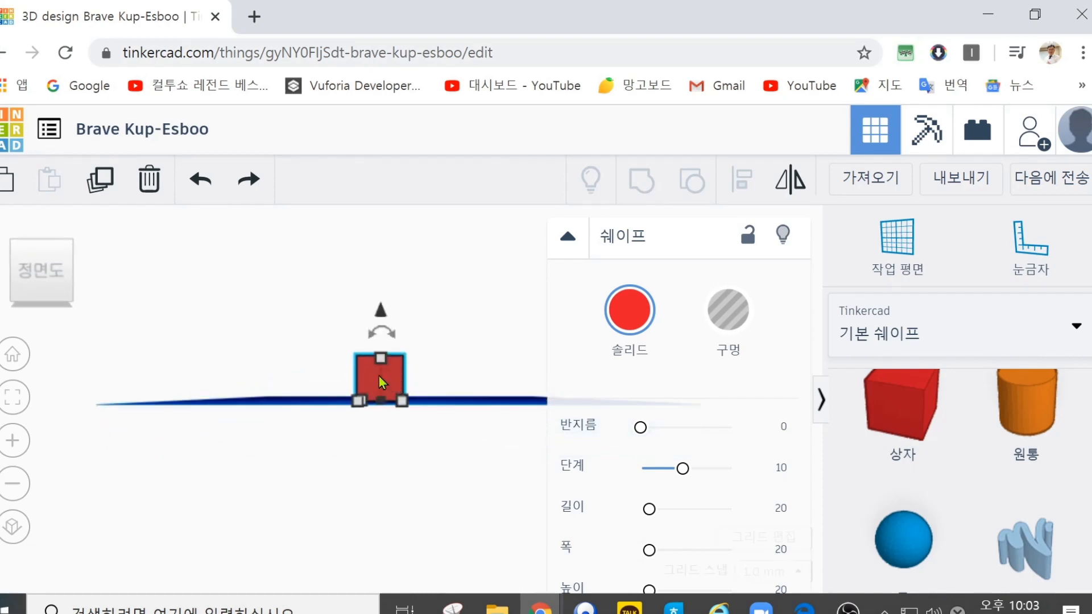
{"action": "mouse_move", "coordinate": [380, 381]}
{"action": "left_mouse_down"}
{"action": "mouse_move", "coordinate": [399, 332]}
{"action": "mouse_move", "coordinate": [395, 368]}
{"action": "left_mouse_up"}
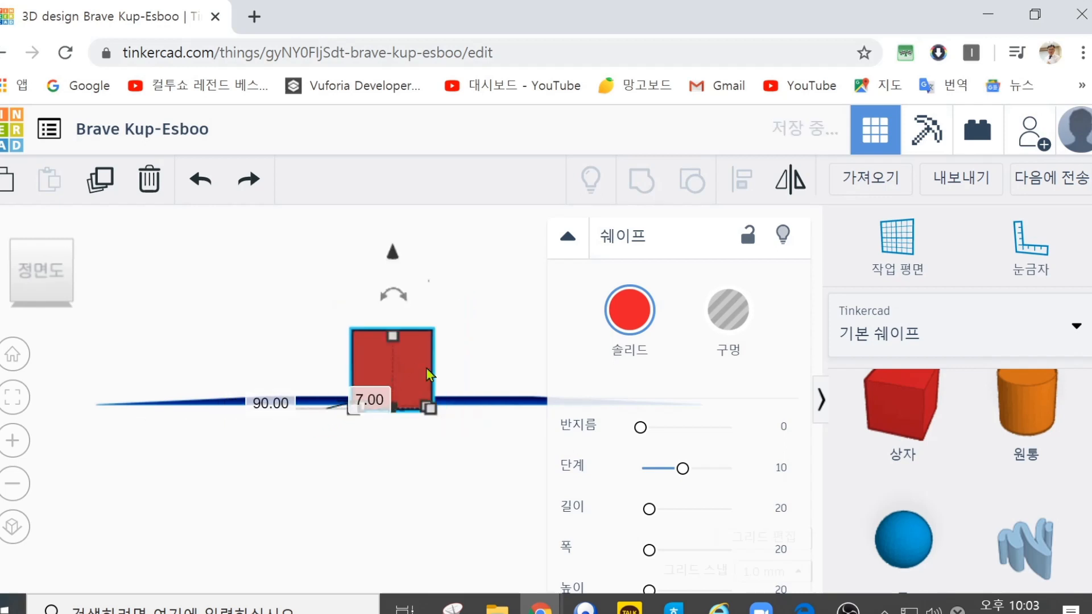
{"action": "left_click_drag", "start_coordinate": [199, 392], "coordinate": [366, 425]}
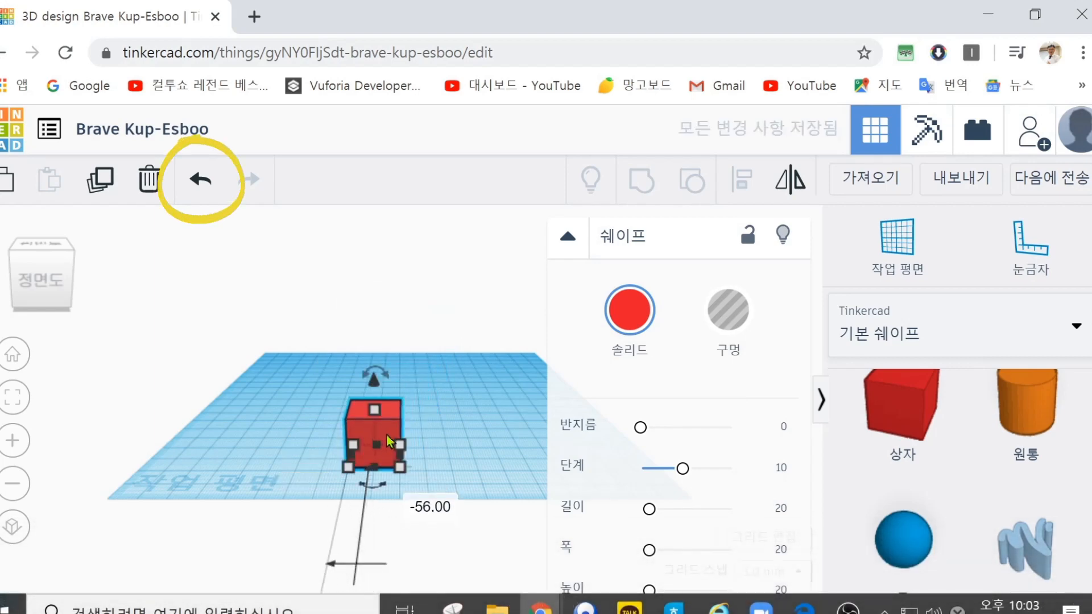
Step: Raise the box 25 mm straight above the workplane
{"action": "mouse_move", "coordinate": [469, 432]}
{"action": "right_mouse_down"}
{"action": "mouse_move", "coordinate": [487, 415]}
{"action": "mouse_move", "coordinate": [473, 416]}
{"action": "right_mouse_up"}
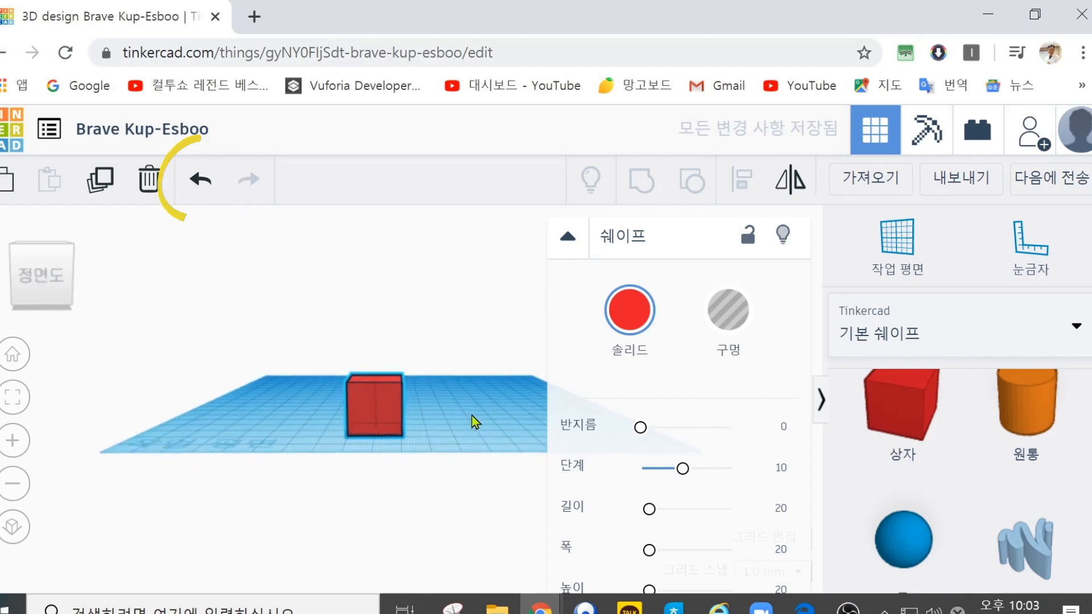
{"action": "scroll", "coordinate": [475, 425], "scroll_direction": "up", "scroll_amount": 5}
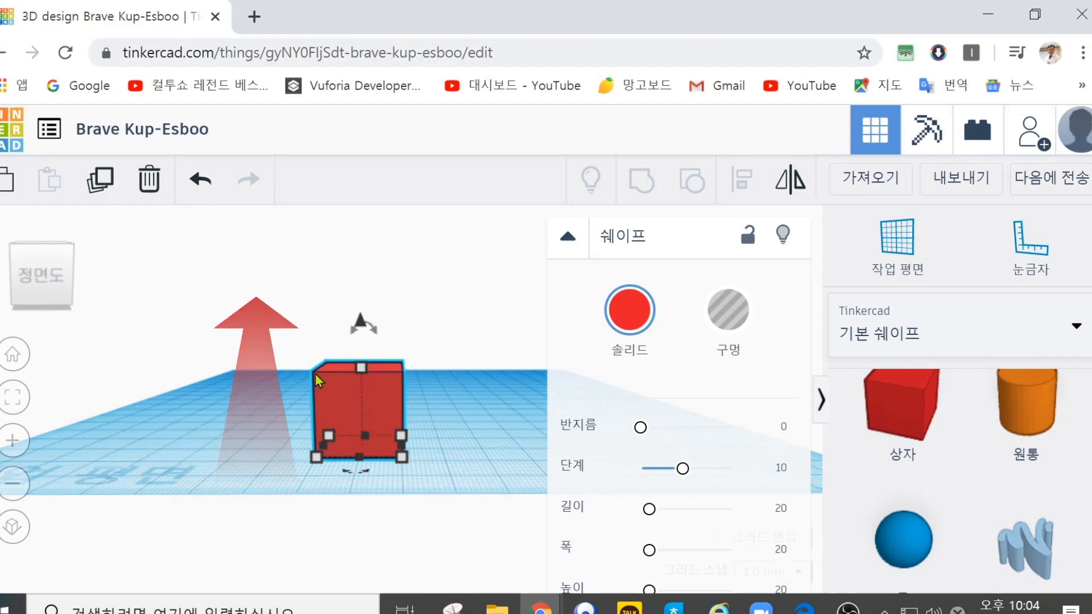
{"action": "right_click_drag", "start_coordinate": [460, 411], "coordinate": [463, 430]}
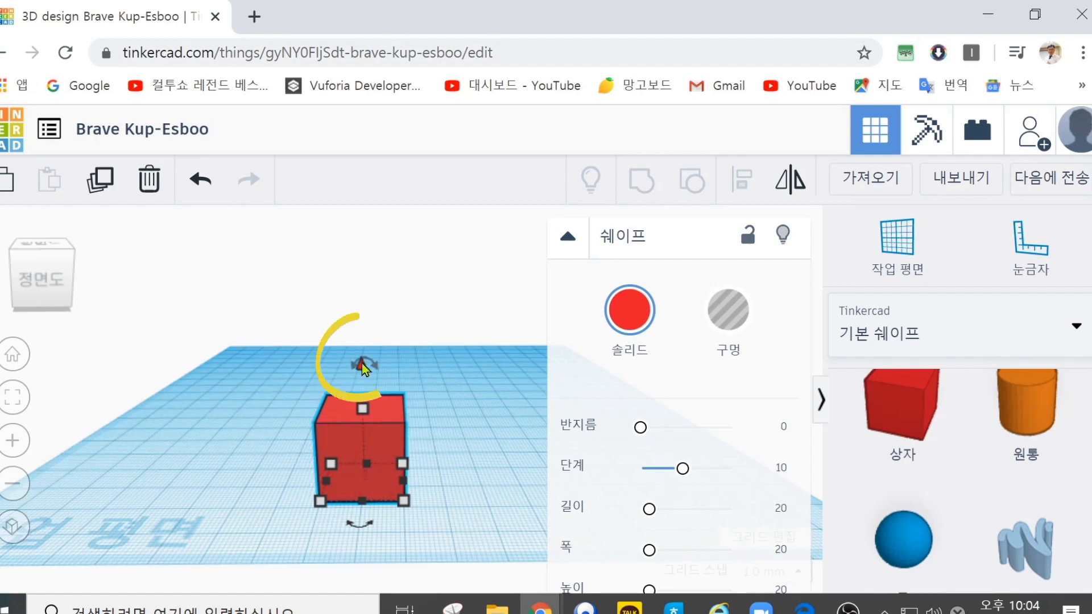
{"action": "left_click_drag", "start_coordinate": [361, 366], "coordinate": [360, 251]}
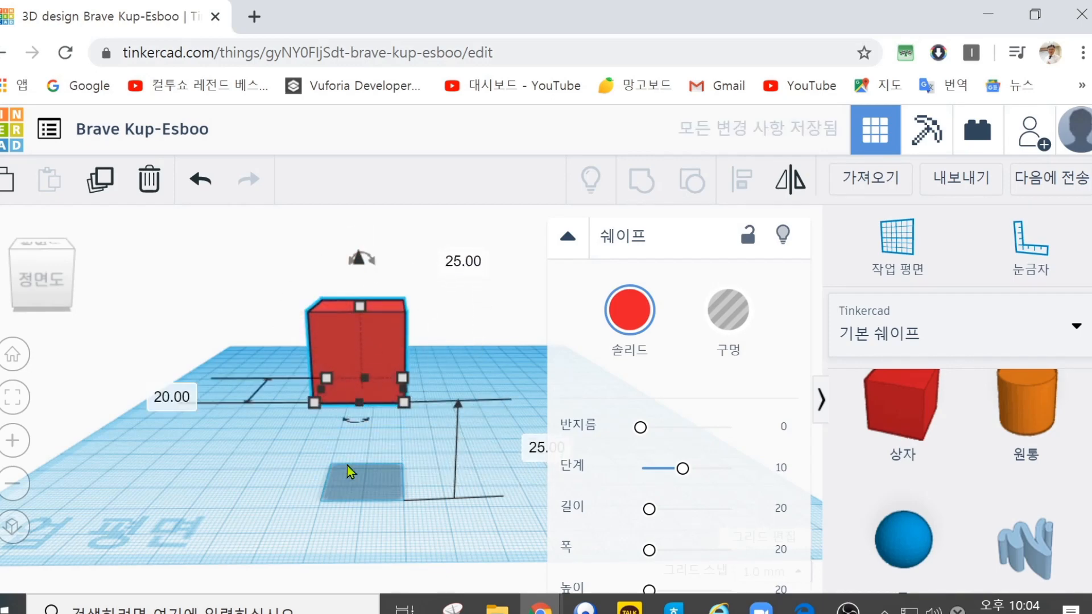
Step: Lower the raised box vertically back to about the level of the workplane
{"action": "mouse_move", "coordinate": [272, 500]}
{"action": "right_mouse_down"}
{"action": "mouse_move", "coordinate": [275, 468]}
{"action": "mouse_move", "coordinate": [275, 531]}
{"action": "mouse_move", "coordinate": [277, 490]}
{"action": "right_mouse_up"}
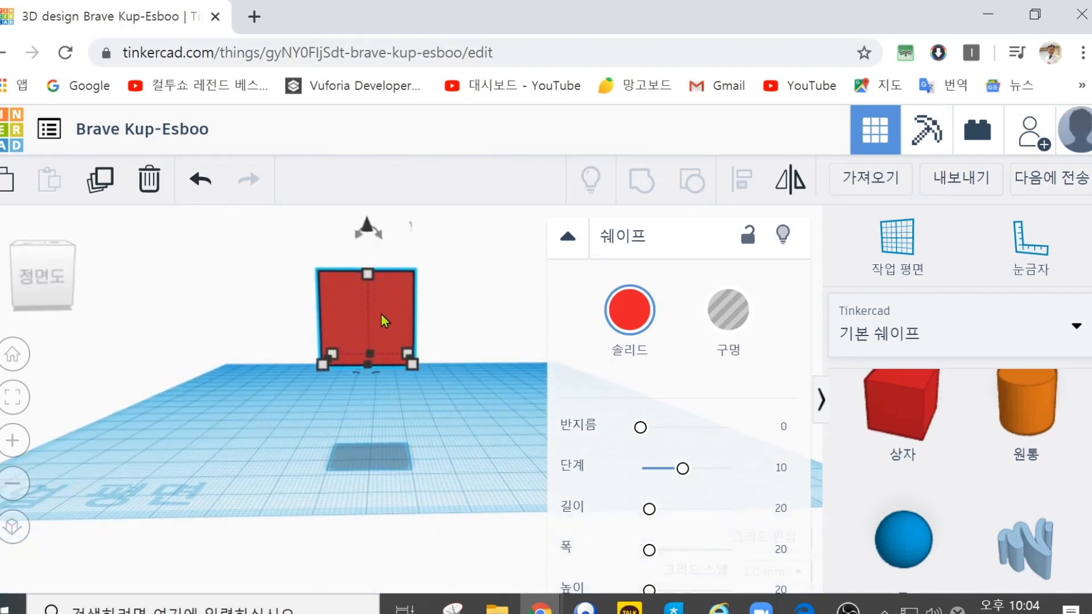
{"action": "left_click_drag", "start_coordinate": [367, 230], "coordinate": [370, 339]}
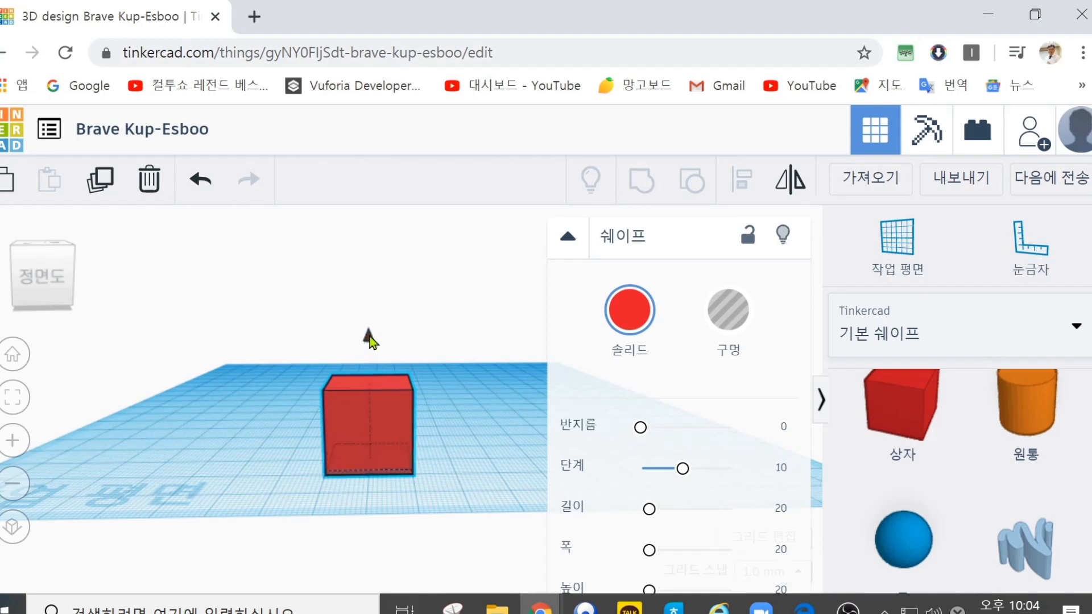
{"action": "left_click_drag", "start_coordinate": [370, 341], "coordinate": [366, 331]}
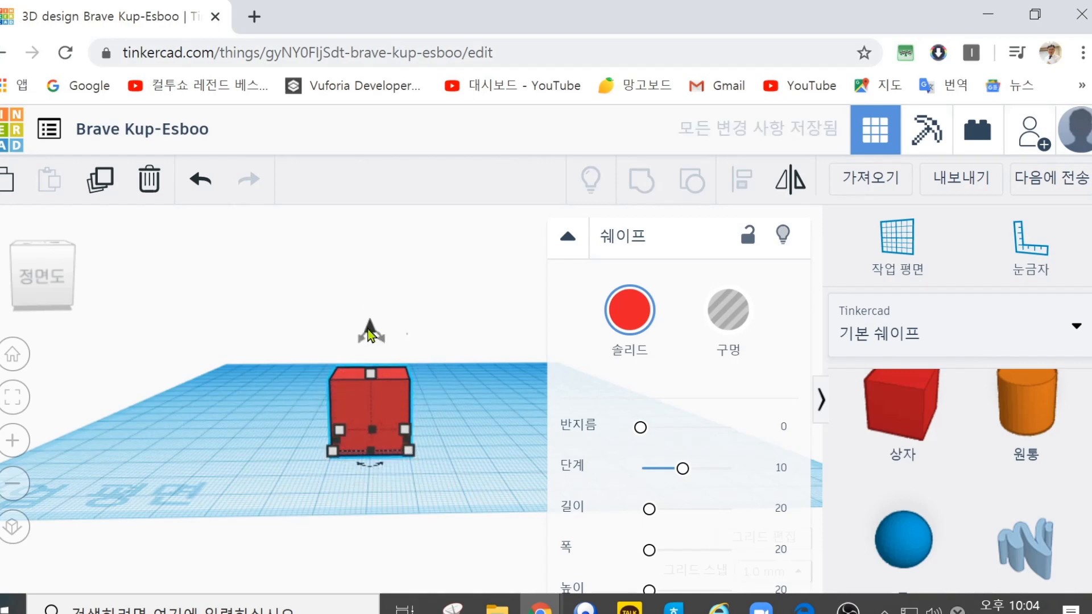
{"action": "scroll", "coordinate": [369, 335], "scroll_direction": "up", "scroll_amount": 2}
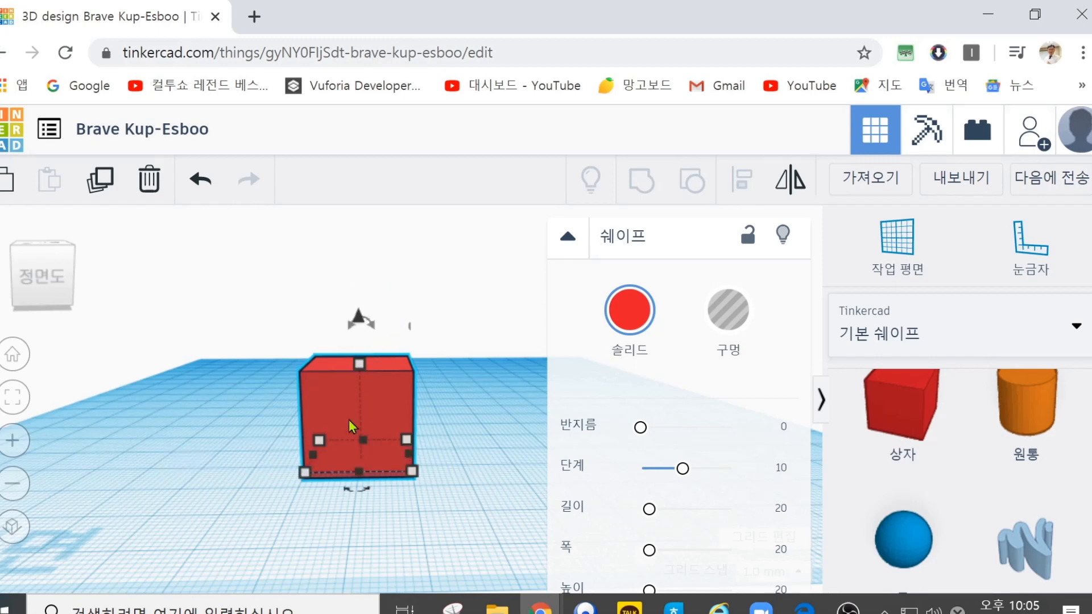
Step: Nudge the box toward the front of the workplane and then slightly to the left
{"action": "left_click_drag", "start_coordinate": [349, 420], "coordinate": [349, 418]}
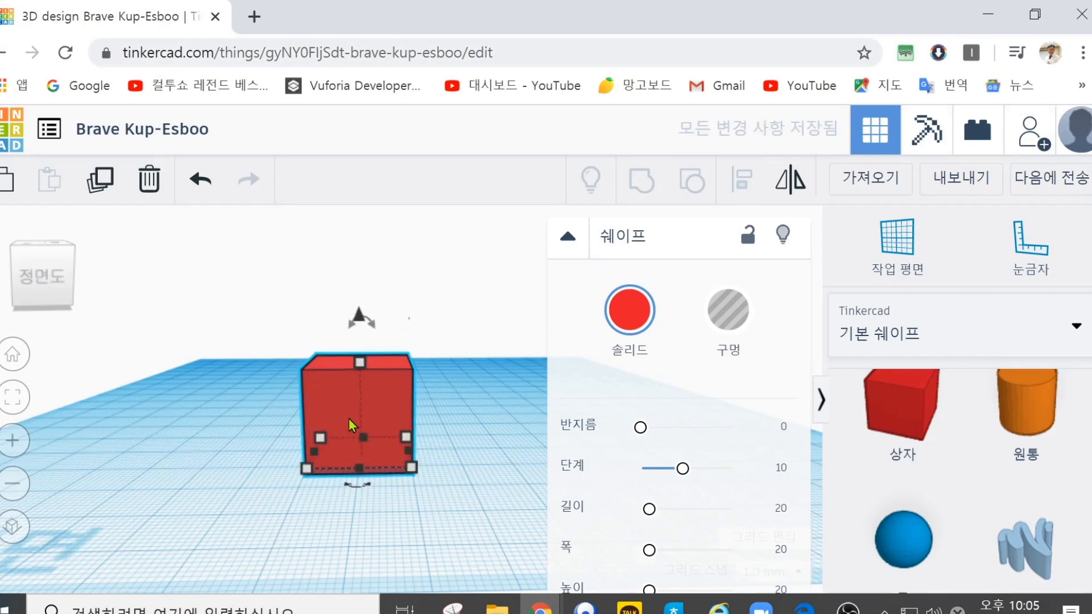
{"action": "key", "text": "Down"}
{"action": "key", "text": "Down"}
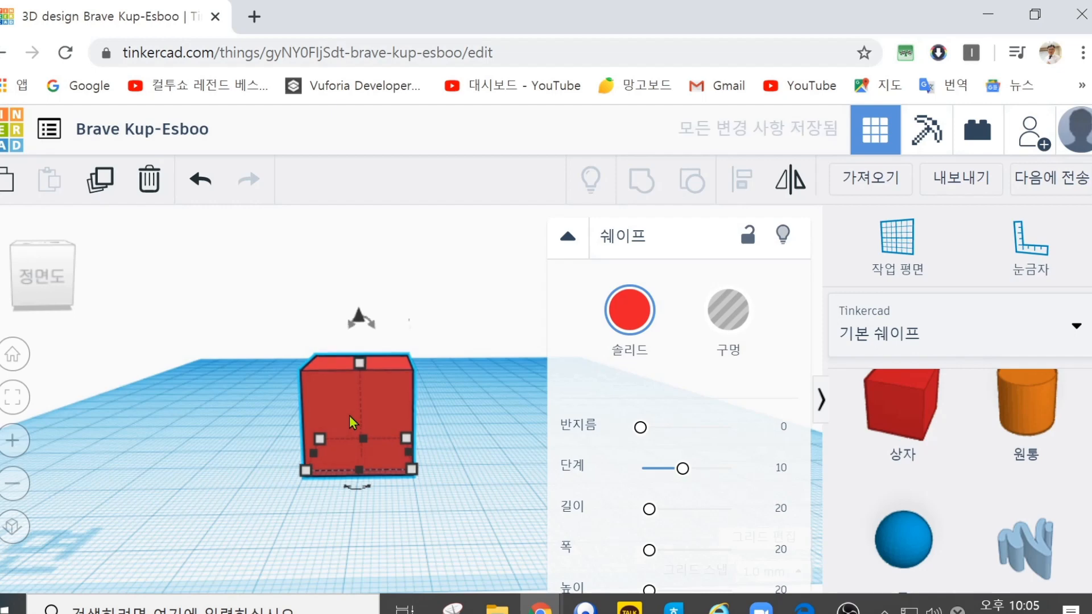
{"action": "key", "text": "Down"}
{"action": "key", "text": "Left"}
{"action": "key", "text": "Left"}
{"action": "key", "text": "Left"}
{"action": "key", "text": "Left"}
{"action": "key", "text": "Left"}
{"action": "key", "text": "Left"}
{"action": "key", "text": "Left"}
{"action": "key", "text": "Left"}
{"action": "key", "text": "Left"}
{"action": "key", "text": "Left"}
{"action": "key", "text": "Left"}
{"action": "key", "text": "Left"}
{"action": "key", "text": "Left"}
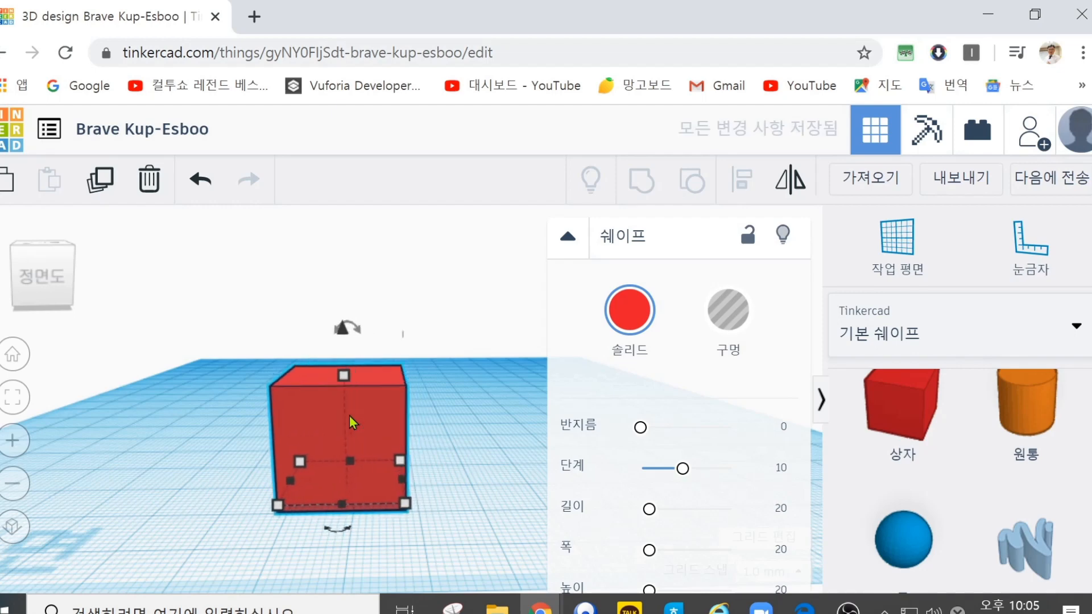
Step: Nudge the box to the right and then toward the back of the workplane in small increments
{"action": "key", "text": "Right"}
{"action": "key", "text": "Right"}
{"action": "key", "text": "Right"}
{"action": "key", "text": "Right"}
{"action": "key", "text": "Right"}
{"action": "key", "text": "Right"}
{"action": "key", "text": "Right"}
{"action": "key", "text": "Right"}
{"action": "key", "text": "Right"}
{"action": "key", "text": "Right"}
{"action": "key", "text": "Right"}
{"action": "key", "text": "Right"}
{"action": "key", "text": "Right"}
{"action": "key", "text": "Right"}
{"action": "key", "text": "Right"}
{"action": "key", "text": "Right"}
{"action": "key", "text": "Right"}
{"action": "key", "text": "Right"}
{"action": "key", "text": "Right"}
{"action": "key", "text": "Right"}
{"action": "key", "text": "Right"}
{"action": "key", "text": "Right"}
{"action": "key", "text": "Right"}
{"action": "key", "text": "Right"}
{"action": "key", "text": "Right"}
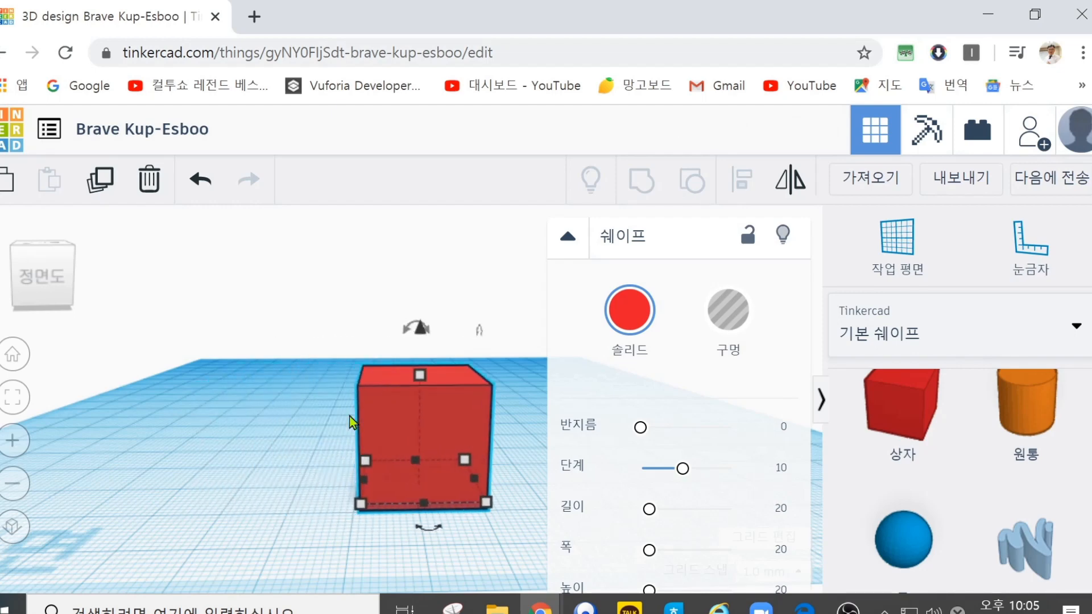
{"action": "key", "text": "Up"}
{"action": "key", "text": "Up"}
{"action": "key", "text": "Up"}
{"action": "key", "text": "Up"}
{"action": "key", "text": "Up"}
{"action": "key", "text": "Up"}
{"action": "key", "text": "Up"}
{"action": "key", "text": "Up"}
{"action": "key", "text": "Up"}
{"action": "key", "text": "Up"}
{"action": "key", "text": "Up"}
{"action": "key", "text": "Up"}
{"action": "key", "text": "Up"}
{"action": "key", "text": "Up"}
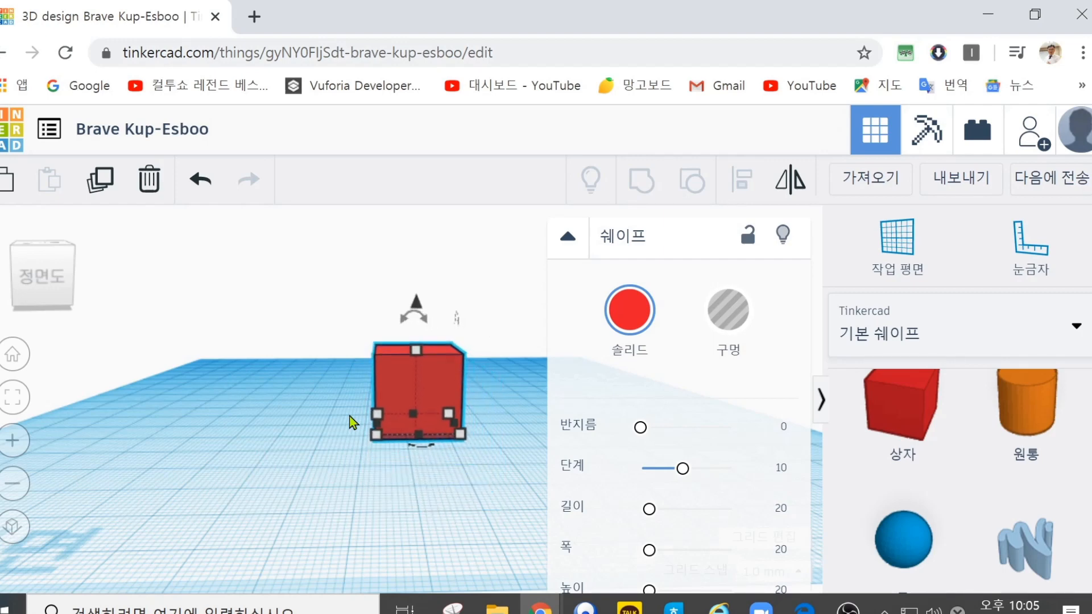
Step: Nudge the box left, forward and back to the right, bringing it near the front of the workplane
{"action": "key", "text": "Left"}
{"action": "key", "text": "Left"}
{"action": "key", "text": "Left"}
{"action": "key", "text": "Left"}
{"action": "key", "text": "Left"}
{"action": "key", "text": "Left"}
{"action": "key", "text": "Left"}
{"action": "key", "text": "Left"}
{"action": "key", "text": "Left"}
{"action": "key", "text": "Left"}
{"action": "key", "text": "Left"}
{"action": "key", "text": "Left"}
{"action": "key", "text": "Left"}
{"action": "key", "text": "Left"}
{"action": "key", "text": "Left"}
{"action": "key", "text": "Left"}
{"action": "key", "text": "Left"}
{"action": "key", "text": "Left"}
{"action": "key", "text": "Left"}
{"action": "key", "text": "Left"}
{"action": "key", "text": "Left"}
{"action": "key", "text": "Left"}
{"action": "key", "text": "Left"}
{"action": "key", "text": "Left"}
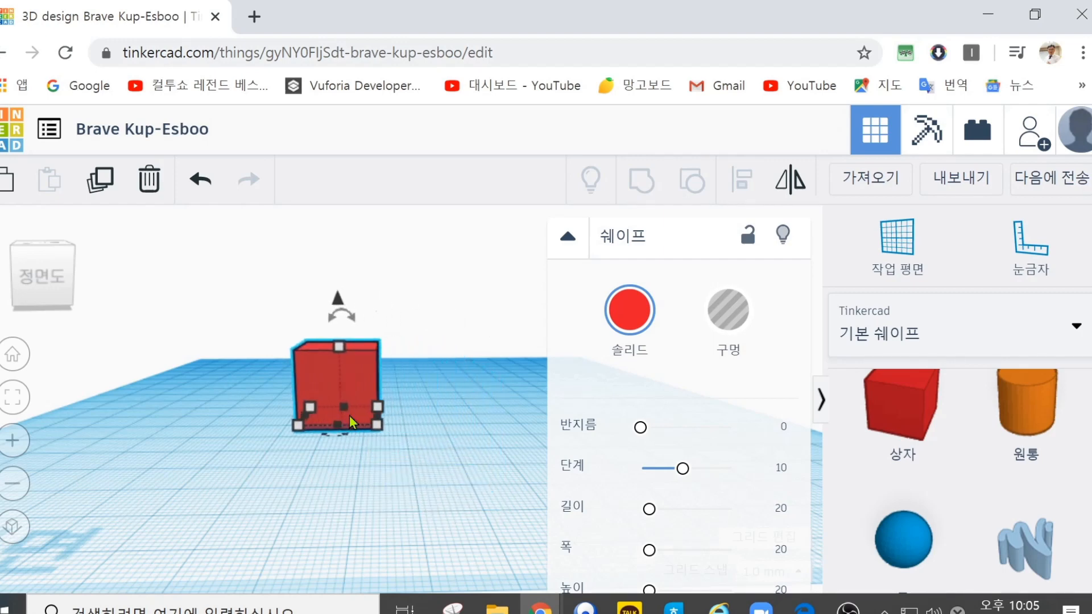
{"action": "key", "text": "Down"}
{"action": "key", "text": "Down"}
{"action": "key", "text": "Down"}
{"action": "key", "text": "Down"}
{"action": "key", "text": "Down"}
{"action": "key", "text": "Down"}
{"action": "key", "text": "Down"}
{"action": "key", "text": "Down"}
{"action": "key", "text": "Down"}
{"action": "key", "text": "Down"}
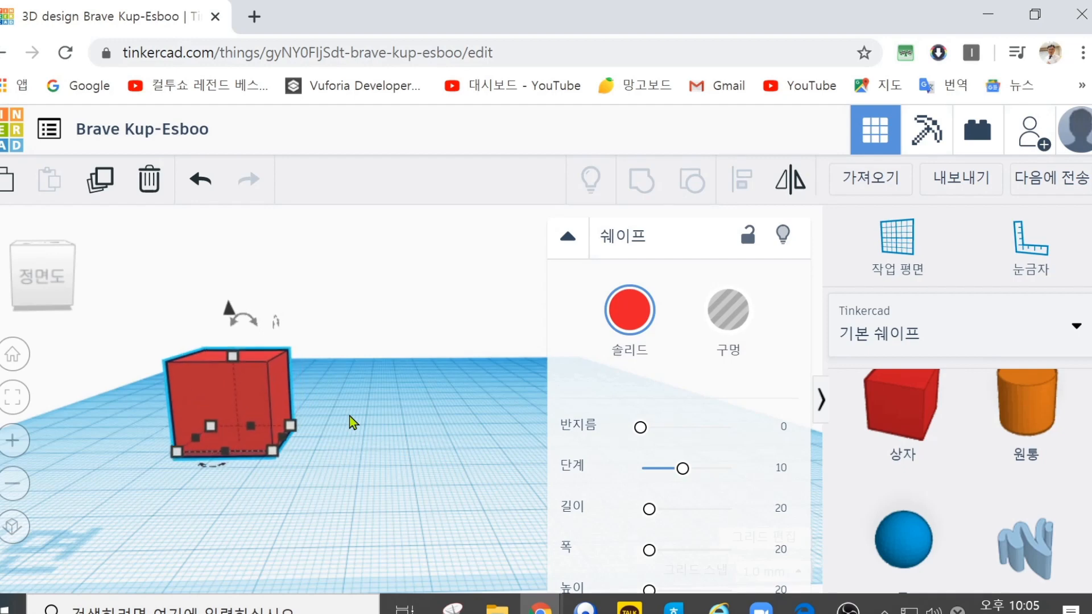
{"action": "key", "text": "Right"}
{"action": "key", "text": "Right"}
{"action": "key", "text": "Right"}
{"action": "key", "text": "Right"}
{"action": "key", "text": "Right"}
{"action": "key", "text": "Right"}
{"action": "key", "text": "Right"}
{"action": "key", "text": "Right"}
{"action": "key", "text": "Right"}
{"action": "key", "text": "Right"}
{"action": "key", "text": "Right"}
{"action": "key", "text": "Right"}
{"action": "key", "text": "Right"}
{"action": "key", "text": "Right"}
{"action": "key", "text": "Right"}
{"action": "key", "text": "Right"}
{"action": "key", "text": "Right"}
{"action": "key", "text": "Right"}
{"action": "key", "text": "Right"}
{"action": "key", "text": "Right"}
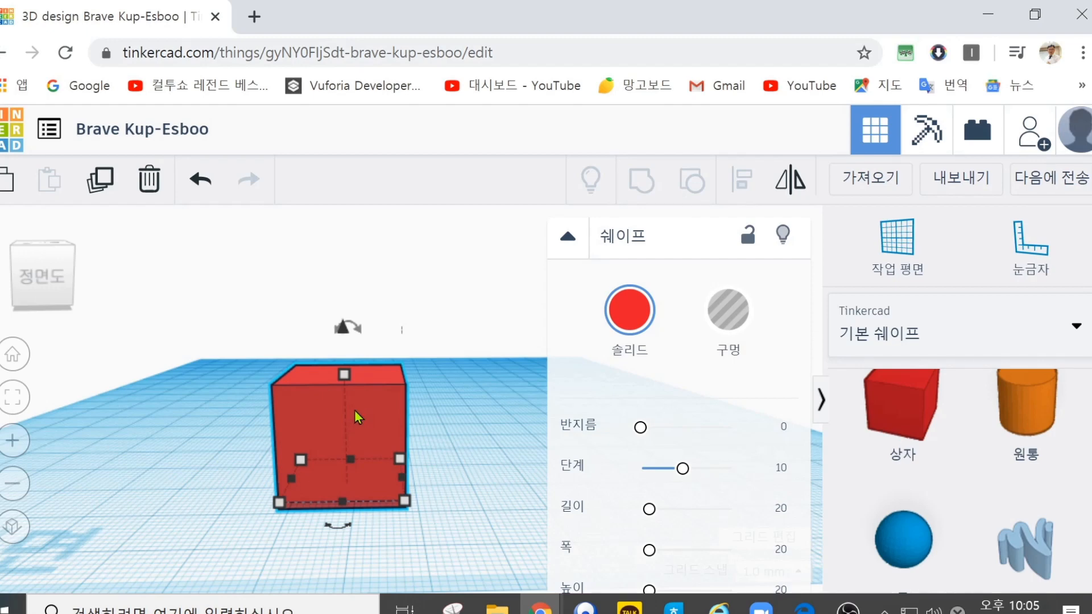
Step: Raise the box straight above the workplane and lower it step by step until it is beneath the workplane
{"action": "key", "text": "ctrl+Up"}
{"action": "key", "text": "ctrl+Up"}
{"action": "key", "text": "ctrl+Up"}
{"action": "key", "text": "ctrl+Up"}
{"action": "key", "text": "ctrl+Up"}
{"action": "key", "text": "ctrl+Up"}
{"action": "key", "text": "ctrl+Up"}
{"action": "key", "text": "ctrl+Up"}
{"action": "key", "text": "ctrl+Up"}
{"action": "key", "text": "ctrl+Up"}
{"action": "key", "text": "ctrl+Up"}
{"action": "key", "text": "ctrl+Up"}
{"action": "key", "text": "ctrl+Up"}
{"action": "key", "text": "ctrl+Up"}
{"action": "key", "text": "ctrl+Up"}
{"action": "key", "text": "ctrl+Up"}
{"action": "key", "text": "ctrl+Up"}
{"action": "key", "text": "ctrl+Up"}
{"action": "key", "text": "ctrl+Up"}
{"action": "key", "text": "ctrl+Up"}
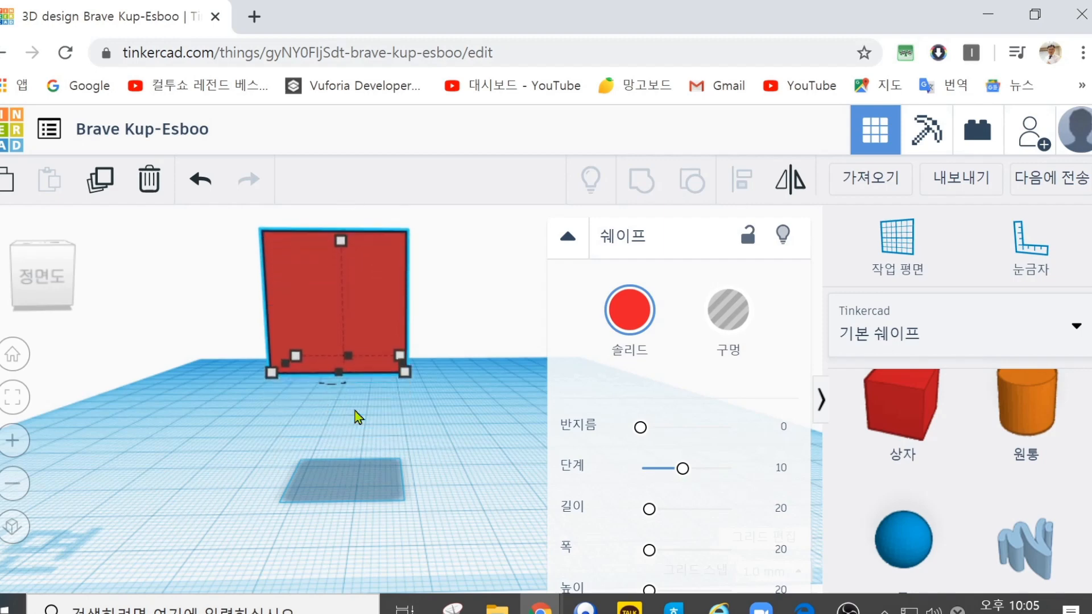
{"action": "key", "text": "ctrl+Down"}
{"action": "key", "text": "ctrl+Down"}
{"action": "key", "text": "ctrl+Down"}
{"action": "key", "text": "ctrl+Down"}
{"action": "key", "text": "ctrl+Down"}
{"action": "key", "text": "ctrl+Down"}
{"action": "key", "text": "ctrl+Down"}
{"action": "key", "text": "ctrl+Down"}
{"action": "key", "text": "ctrl+Down"}
{"action": "key", "text": "ctrl+Down"}
{"action": "key", "text": "ctrl+Down"}
{"action": "key", "text": "ctrl+Down"}
{"action": "key", "text": "ctrl+Down"}
{"action": "key", "text": "ctrl+Down"}
{"action": "key", "text": "ctrl+Down"}
{"action": "key", "text": "ctrl+Down"}
{"action": "key", "text": "ctrl+Down"}
{"action": "key", "text": "ctrl+Down"}
{"action": "key", "text": "ctrl+Down"}
{"action": "key", "text": "ctrl+Down"}
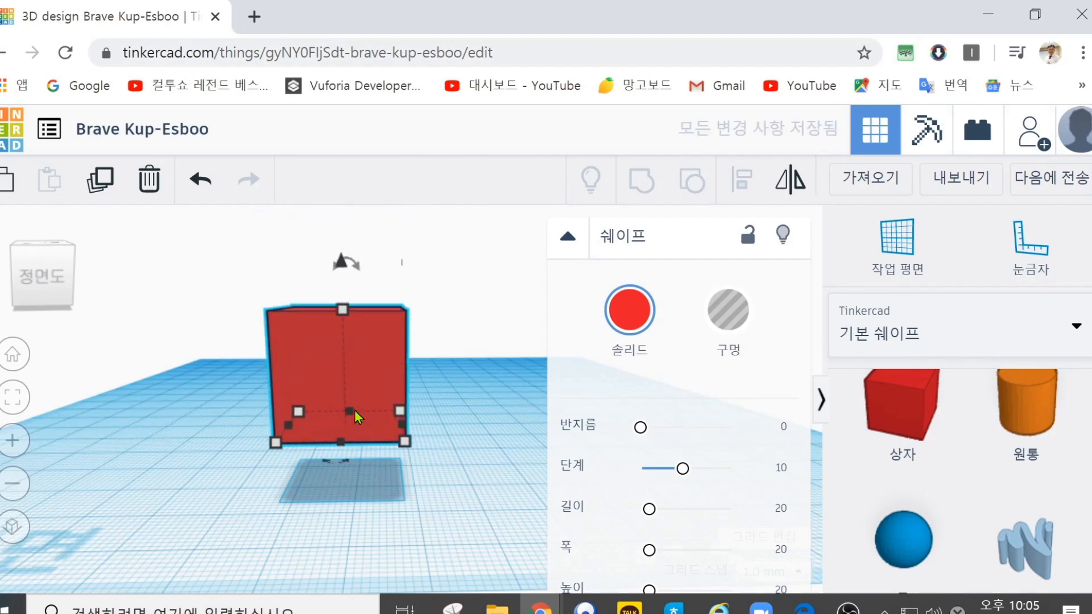
{"action": "key", "text": "ctrl+Down"}
{"action": "key", "text": "ctrl+Down"}
{"action": "key", "text": "ctrl+Down"}
{"action": "key", "text": "ctrl+Down"}
{"action": "key", "text": "ctrl+Down"}
{"action": "key", "text": "ctrl+Down"}
{"action": "key", "text": "ctrl+Down"}
{"action": "key", "text": "ctrl+Down"}
{"action": "key", "text": "ctrl+Down"}
{"action": "key", "text": "ctrl+Down"}
{"action": "key", "text": "ctrl+Down"}
{"action": "key", "text": "ctrl+Down"}
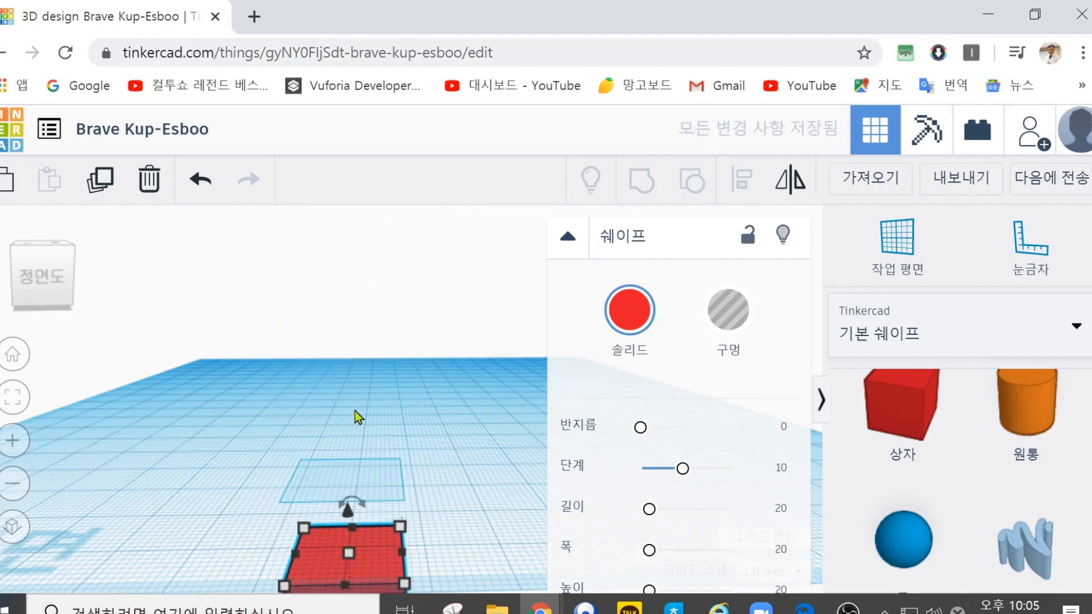
Step: Lift the sunken box back above the workplane and lower it through the workplane again
{"action": "key", "text": "ctrl+Up"}
{"action": "key", "text": "ctrl+Up"}
{"action": "key", "text": "ctrl+Up"}
{"action": "key", "text": "ctrl+Up"}
{"action": "key", "text": "ctrl+Up"}
{"action": "key", "text": "ctrl+Up"}
{"action": "key", "text": "ctrl+Up"}
{"action": "key", "text": "ctrl+Up"}
{"action": "key", "text": "ctrl+Up"}
{"action": "key", "text": "ctrl+Up"}
{"action": "key", "text": "ctrl+Up"}
{"action": "key", "text": "ctrl+Up"}
{"action": "key", "text": "ctrl+Up"}
{"action": "key", "text": "ctrl+Up"}
{"action": "key", "text": "ctrl+Up"}
{"action": "key", "text": "ctrl+Up"}
{"action": "key", "text": "ctrl+Up"}
{"action": "key", "text": "ctrl+Up"}
{"action": "key", "text": "ctrl+Up"}
{"action": "key", "text": "ctrl+Up"}
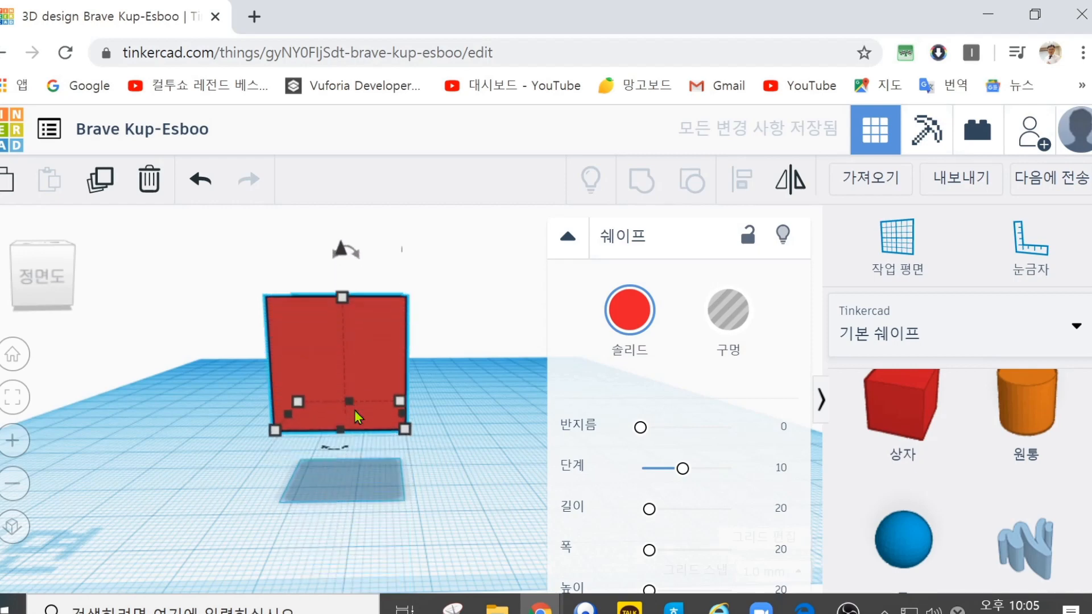
{"action": "key", "text": "ctrl+Down"}
{"action": "key", "text": "ctrl+Down"}
{"action": "key", "text": "ctrl+Down"}
{"action": "key", "text": "ctrl+Down"}
{"action": "key", "text": "ctrl+Down"}
{"action": "key", "text": "ctrl+Down"}
{"action": "key", "text": "ctrl+Down"}
{"action": "key", "text": "ctrl+Down"}
{"action": "key", "text": "ctrl+Down"}
{"action": "key", "text": "ctrl+Down"}
{"action": "key", "text": "ctrl+Down"}
{"action": "key", "text": "ctrl+Down"}
{"action": "key", "text": "ctrl+Down"}
{"action": "key", "text": "ctrl+Down"}
{"action": "key", "text": "ctrl+Down"}
{"action": "key", "text": "ctrl+Down"}
{"action": "key", "text": "ctrl+Down"}
{"action": "key", "text": "ctrl+Down"}
{"action": "key", "text": "ctrl+Down"}
{"action": "key", "text": "ctrl+Down"}
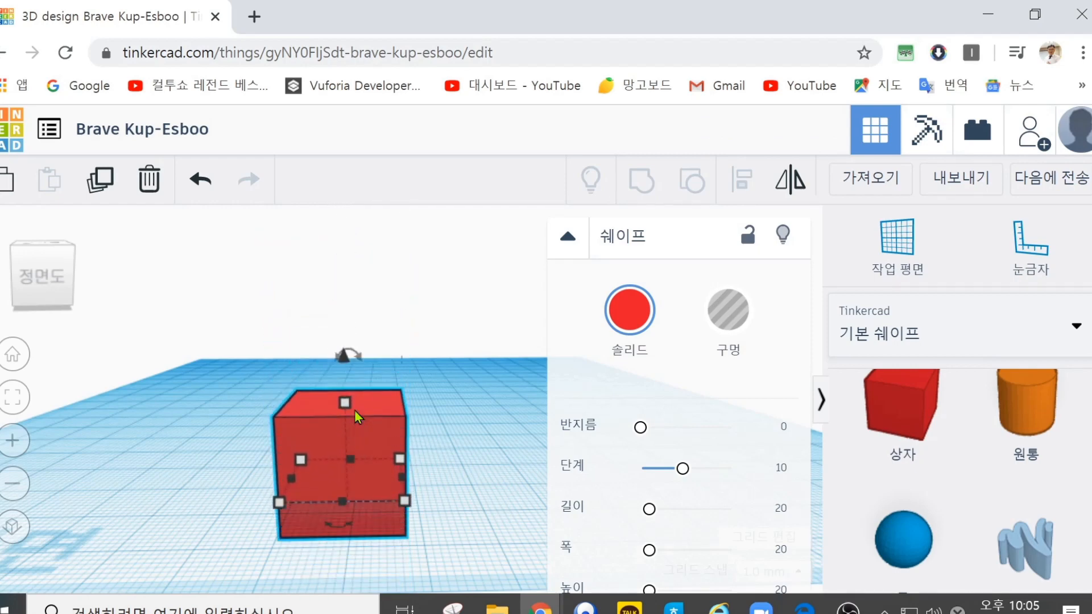
{"action": "key", "text": "ctrl+Down"}
{"action": "key", "text": "ctrl+Down"}
{"action": "key", "text": "ctrl+Down"}
{"action": "key", "text": "ctrl+Down"}
{"action": "key", "text": "ctrl+Down"}
Step: Raise the box from beneath the workplane and lower it again while looking from slightly below the workplane
{"action": "mouse_move", "coordinate": [339, 419]}
{"action": "right_mouse_down"}
{"action": "mouse_move", "coordinate": [333, 364]}
{"action": "mouse_move", "coordinate": [329, 385]}
{"action": "mouse_move", "coordinate": [345, 402]}
{"action": "right_mouse_up"}
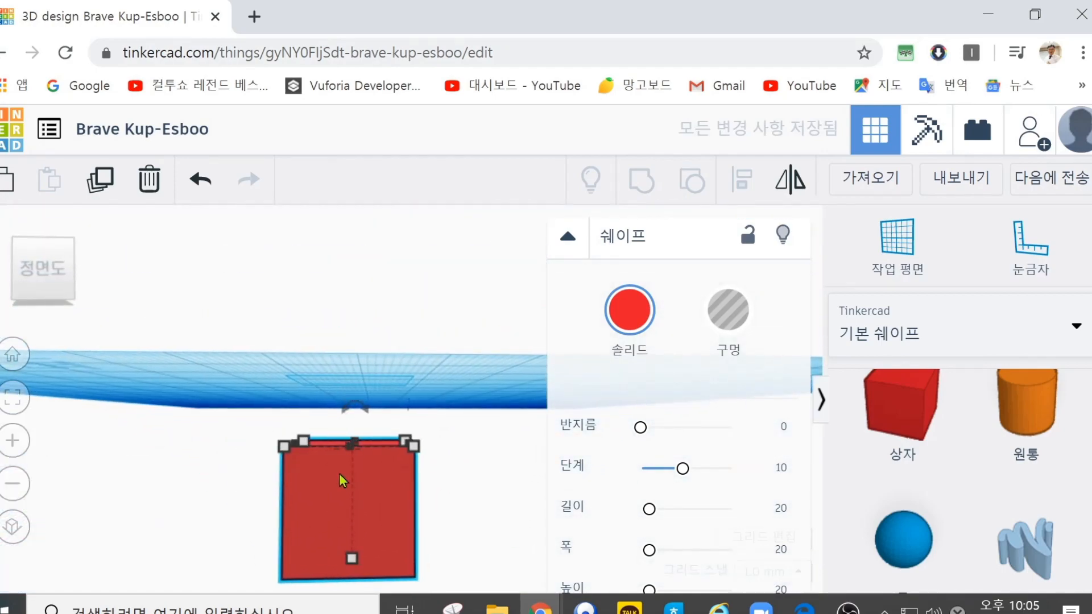
{"action": "key", "text": "ctrl+Up"}
{"action": "key", "text": "ctrl+Up"}
{"action": "key", "text": "ctrl+Up"}
{"action": "key", "text": "ctrl+Up"}
{"action": "key", "text": "ctrl+Up"}
{"action": "key", "text": "ctrl+Up"}
{"action": "key", "text": "ctrl+Up"}
{"action": "key", "text": "ctrl+Up"}
{"action": "key", "text": "ctrl+Up"}
{"action": "key", "text": "ctrl+Up"}
{"action": "key", "text": "ctrl+Up"}
{"action": "key", "text": "ctrl+Up"}
{"action": "key", "text": "ctrl+Up"}
{"action": "key", "text": "ctrl+Up"}
{"action": "key", "text": "ctrl+Up"}
{"action": "key", "text": "ctrl+Up"}
{"action": "key", "text": "ctrl+Up"}
{"action": "key", "text": "ctrl+Up"}
{"action": "key", "text": "ctrl+Up"}
{"action": "key", "text": "ctrl+Up"}
{"action": "key", "text": "ctrl+Up"}
{"action": "key", "text": "ctrl+Up"}
{"action": "key", "text": "ctrl+Up"}
{"action": "key", "text": "ctrl+Up"}
{"action": "key", "text": "ctrl+Up"}
{"action": "key", "text": "ctrl+Up"}
{"action": "key", "text": "ctrl+Up"}
{"action": "key", "text": "ctrl+Down"}
{"action": "key", "text": "ctrl+Down"}
{"action": "key", "text": "ctrl+Down"}
{"action": "key", "text": "ctrl+Down"}
{"action": "key", "text": "ctrl+Down"}
{"action": "key", "text": "ctrl+Down"}
{"action": "key", "text": "ctrl+Down"}
{"action": "key", "text": "ctrl+Down"}
{"action": "key", "text": "ctrl+Down"}
{"action": "key", "text": "ctrl+Down"}
{"action": "key", "text": "ctrl+Down"}
{"action": "key", "text": "ctrl+Down"}
{"action": "key", "text": "ctrl+Down"}
{"action": "key", "text": "ctrl+Down"}
{"action": "key", "text": "ctrl+Down"}
{"action": "key", "text": "ctrl+Down"}
{"action": "key", "text": "ctrl+Down"}
{"action": "key", "text": "ctrl+Down"}
{"action": "key", "text": "ctrl+Down"}
{"action": "key", "text": "ctrl+Down"}
{"action": "key", "text": "ctrl+Down"}
{"action": "key", "text": "ctrl+Down"}
{"action": "key", "text": "ctrl+Down"}
{"action": "key", "text": "ctrl+Down"}
{"action": "key", "text": "ctrl+Down"}
{"action": "key", "text": "ctrl+Down"}
{"action": "key", "text": "ctrl+Down"}
{"action": "key", "text": "ctrl+Down"}
{"action": "key", "text": "ctrl+Down"}
{"action": "key", "text": "ctrl+Down"}
{"action": "key", "text": "ctrl+Down"}
{"action": "key", "text": "ctrl+Down"}
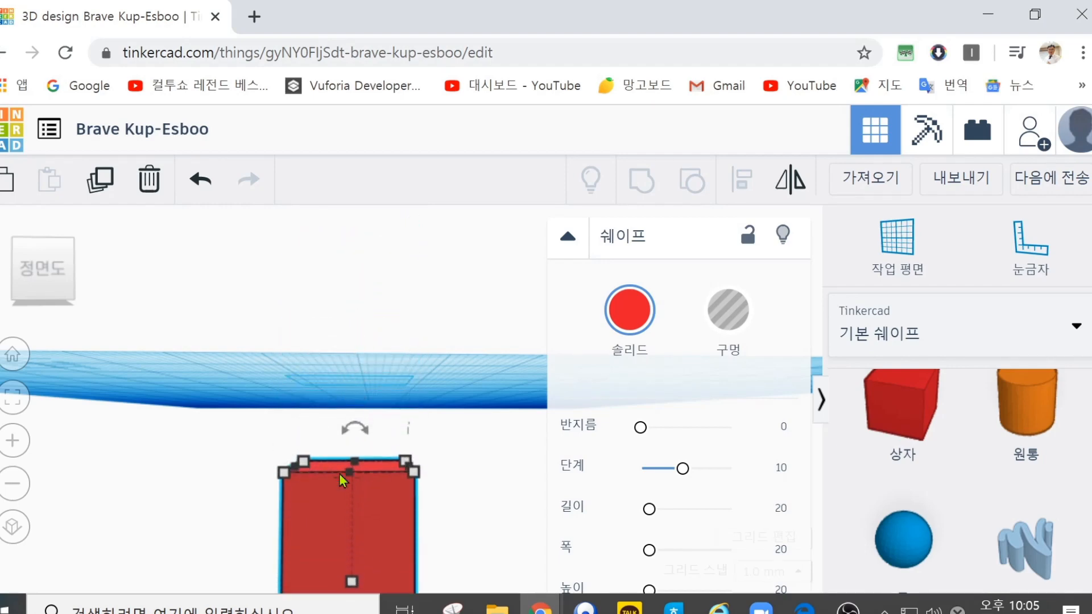
Step: Raise the box from beneath the workplane and vary its height around workplane level
{"action": "key", "text": "ctrl+Up"}
{"action": "key", "text": "ctrl+Up"}
{"action": "key", "text": "ctrl+Up"}
{"action": "key", "text": "ctrl+Up"}
{"action": "key", "text": "ctrl+Up"}
{"action": "key", "text": "ctrl+Up"}
{"action": "key", "text": "ctrl+Up"}
{"action": "key", "text": "ctrl+Up"}
{"action": "key", "text": "ctrl+Up"}
{"action": "key", "text": "ctrl+Up"}
{"action": "key", "text": "ctrl+Up"}
{"action": "key", "text": "ctrl+Up"}
{"action": "key", "text": "ctrl+Up"}
{"action": "key", "text": "ctrl+Up"}
{"action": "key", "text": "ctrl+Up"}
{"action": "key", "text": "ctrl+Up"}
{"action": "key", "text": "ctrl+Up"}
{"action": "key", "text": "ctrl+Up"}
{"action": "key", "text": "ctrl+Up"}
{"action": "key", "text": "ctrl+Up"}
{"action": "key", "text": "ctrl+Up"}
{"action": "key", "text": "ctrl+Up"}
{"action": "key", "text": "ctrl+Up"}
{"action": "key", "text": "ctrl+Up"}
{"action": "key", "text": "ctrl+Up"}
{"action": "key", "text": "ctrl+Up"}
{"action": "key", "text": "ctrl+Up"}
{"action": "key", "text": "ctrl+Up"}
{"action": "key", "text": "ctrl+Up"}
{"action": "key", "text": "ctrl+Up"}
{"action": "key", "text": "ctrl+Up"}
{"action": "key", "text": "ctrl+Up"}
{"action": "key", "text": "ctrl+Up"}
{"action": "key", "text": "ctrl+Up"}
{"action": "key", "text": "ctrl+Up"}
{"action": "key", "text": "ctrl+Up"}
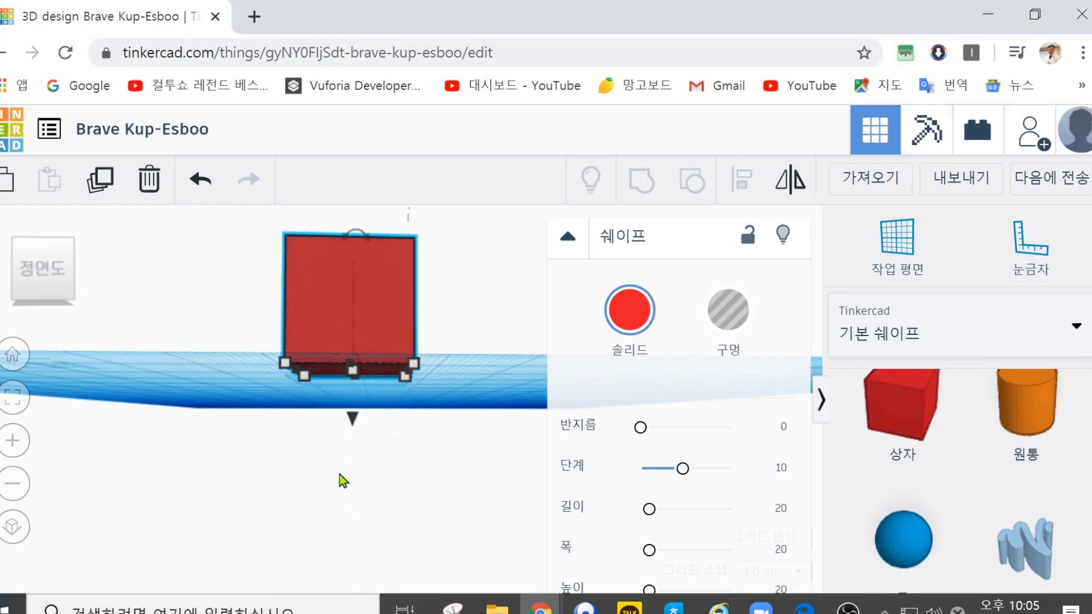
{"action": "key", "text": "ctrl+Down"}
{"action": "key", "text": "ctrl+Down"}
{"action": "key", "text": "ctrl+Down"}
{"action": "key", "text": "ctrl+Down"}
{"action": "key", "text": "ctrl+Down"}
{"action": "key", "text": "ctrl+Down"}
{"action": "key", "text": "ctrl+Down"}
{"action": "key", "text": "ctrl+Down"}
{"action": "key", "text": "ctrl+Down"}
{"action": "key", "text": "ctrl+Down"}
{"action": "key", "text": "ctrl+Down"}
{"action": "key", "text": "ctrl+Down"}
{"action": "key", "text": "ctrl+Down"}
{"action": "key", "text": "ctrl+Down"}
{"action": "key", "text": "ctrl+Down"}
{"action": "key", "text": "ctrl+Down"}
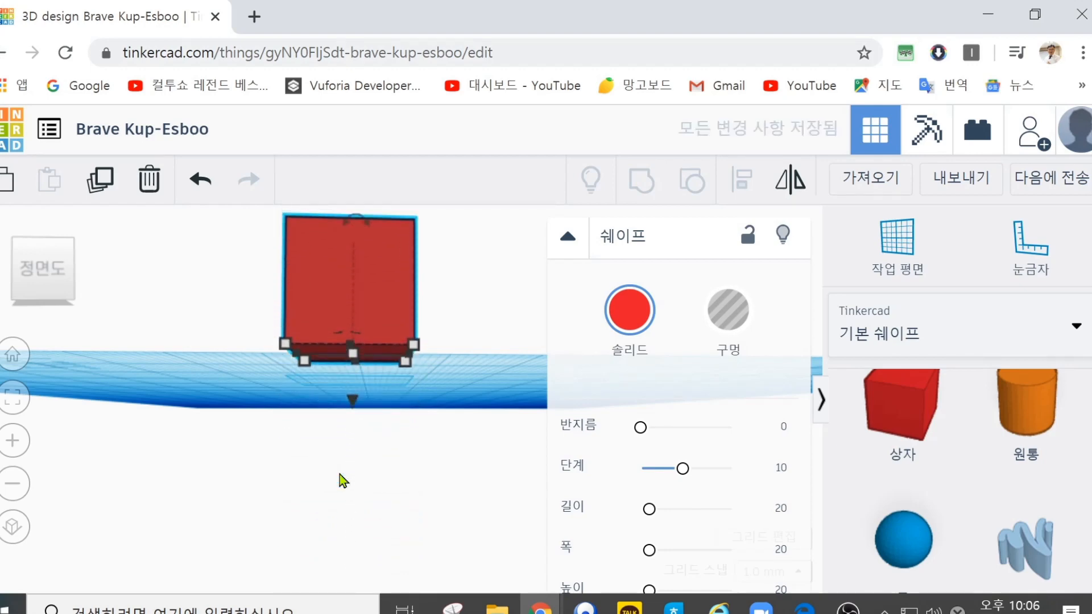
Step: Raise the box clear of the workplane and drop it so its base sits exactly on the workplane
{"action": "key", "text": "ctrl+Up"}
{"action": "key", "text": "ctrl+Up"}
{"action": "key", "text": "ctrl+Up"}
{"action": "key", "text": "ctrl+Up"}
{"action": "key", "text": "ctrl+Up"}
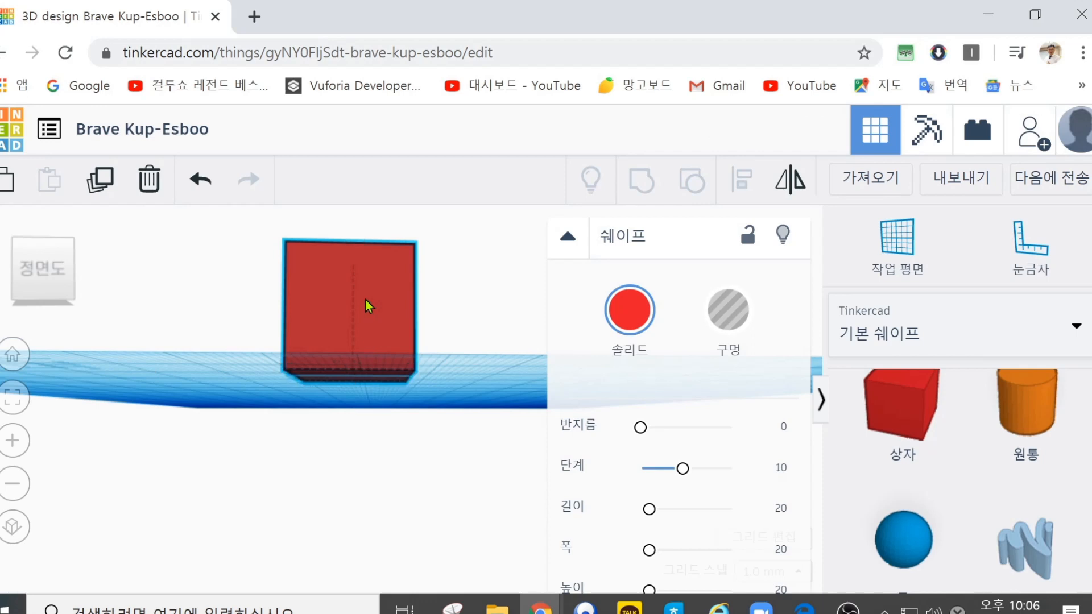
{"action": "key", "text": "ctrl+Up"}
{"action": "key", "text": "ctrl+Up"}
{"action": "key", "text": "ctrl+Up"}
{"action": "key", "text": "ctrl+Up"}
{"action": "key", "text": "ctrl+Up"}
{"action": "key", "text": "ctrl+Up"}
{"action": "key", "text": "ctrl+Up"}
{"action": "key", "text": "ctrl+Up"}
{"action": "key", "text": "ctrl+Up"}
{"action": "key", "text": "ctrl+Up"}
{"action": "key", "text": "ctrl+Up"}
{"action": "key", "text": "ctrl+Up"}
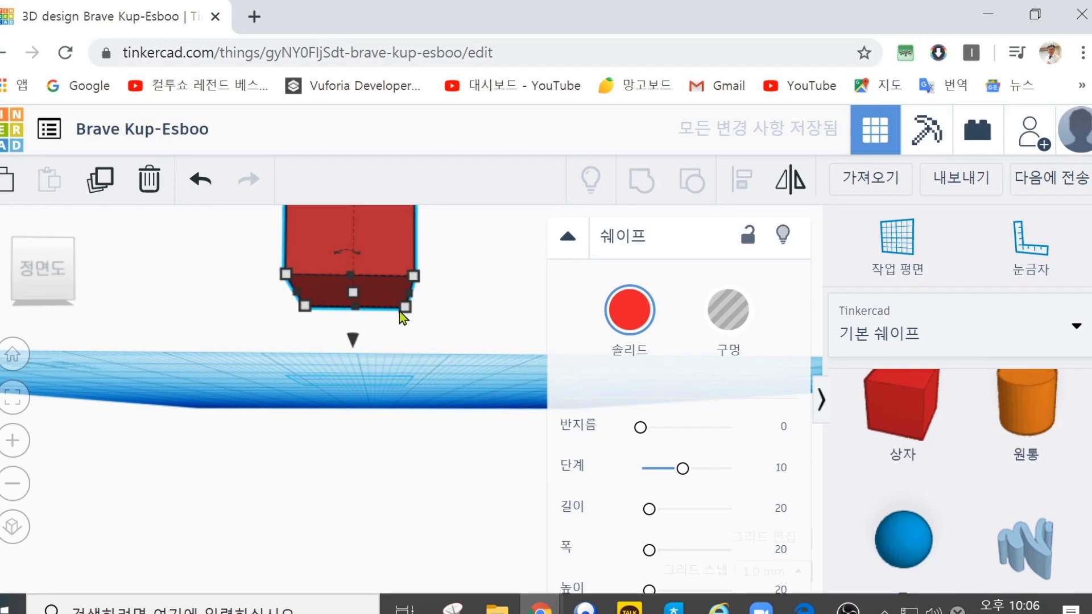
{"action": "right_click_drag", "start_coordinate": [480, 315], "coordinate": [479, 321]}
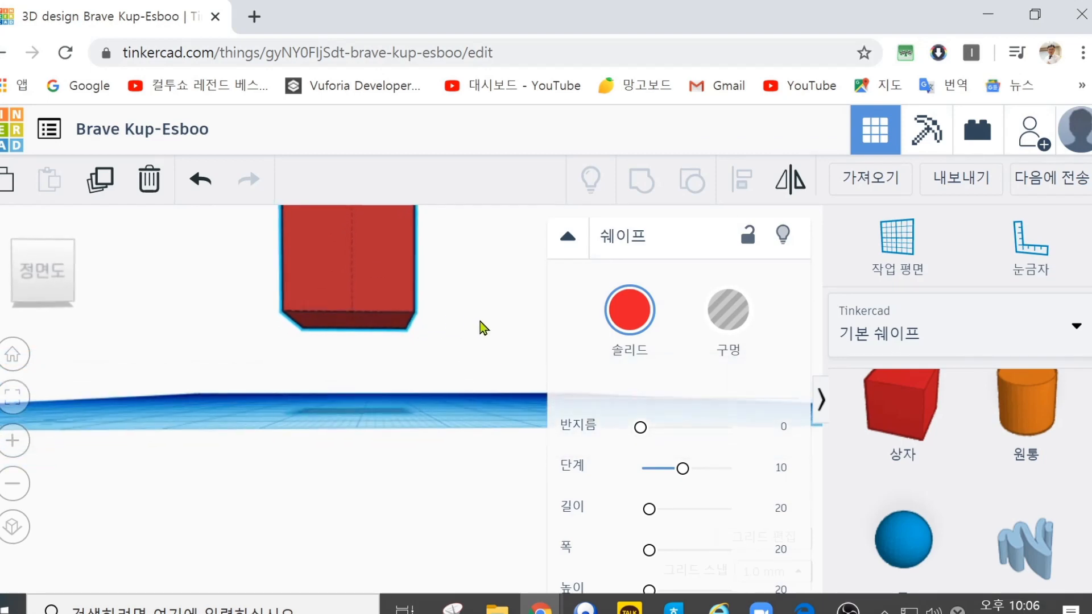
{"action": "key", "text": "d"}
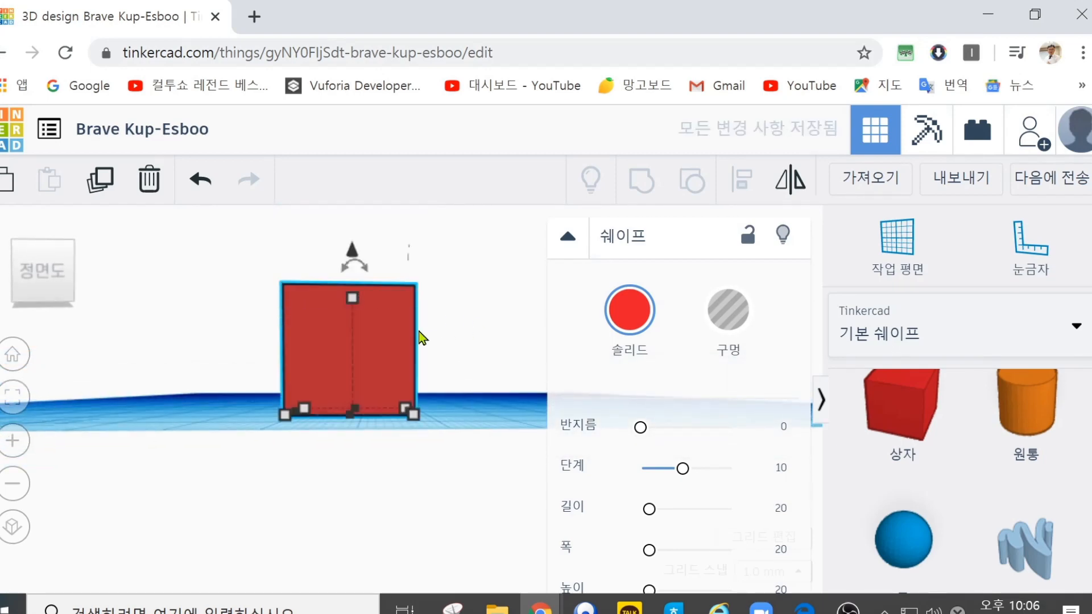
Step: Lift the box 13 mm above the workplane and drop it back onto it, repeating the lift and drop once
{"action": "scroll", "coordinate": [432, 321], "scroll_direction": "up", "scroll_amount": 3}
{"action": "scroll", "coordinate": [432, 320], "scroll_direction": "down", "scroll_amount": 4}
{"action": "left_click_drag", "start_coordinate": [360, 267], "coordinate": [374, 209]}
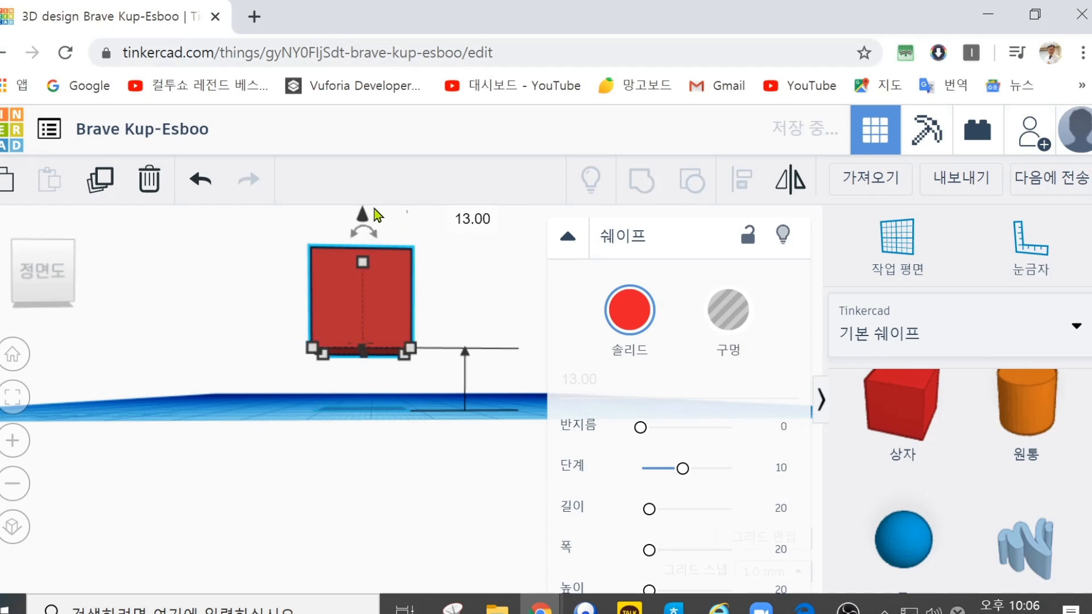
{"action": "key", "text": "d"}
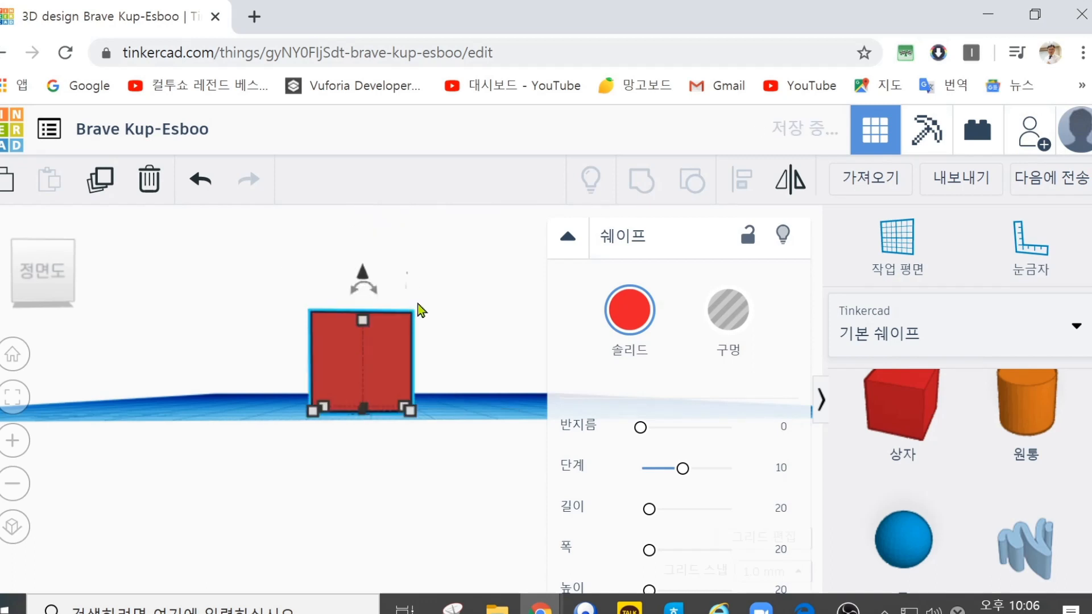
{"action": "left_click_drag", "start_coordinate": [363, 270], "coordinate": [362, 212]}
{"action": "key", "text": "d"}
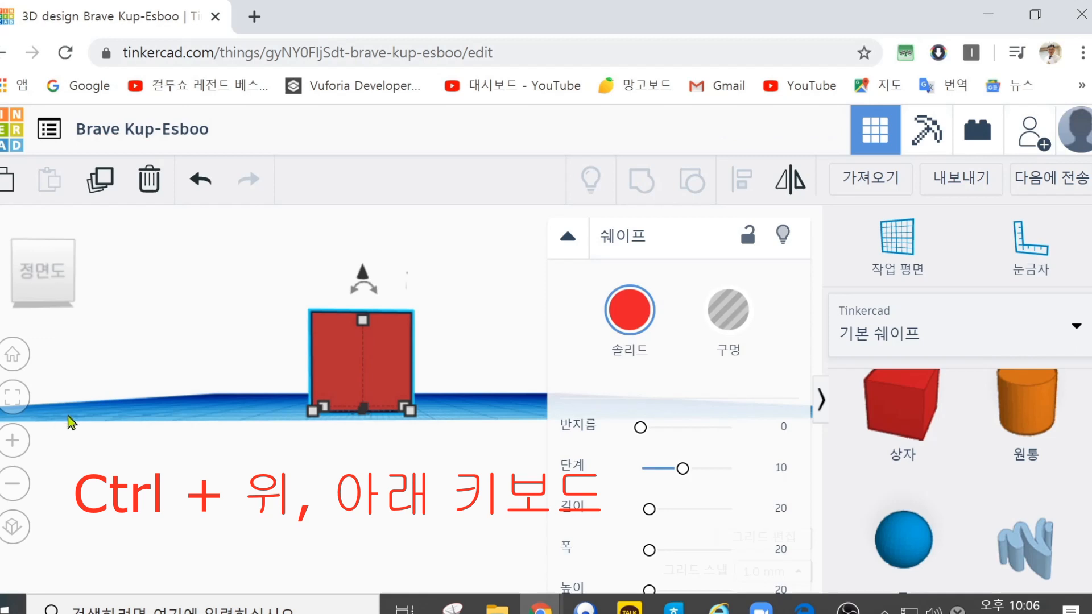
Step: In the home view, move the box a short distance left along the workplane
{"action": "left_click", "coordinate": [13, 354]}
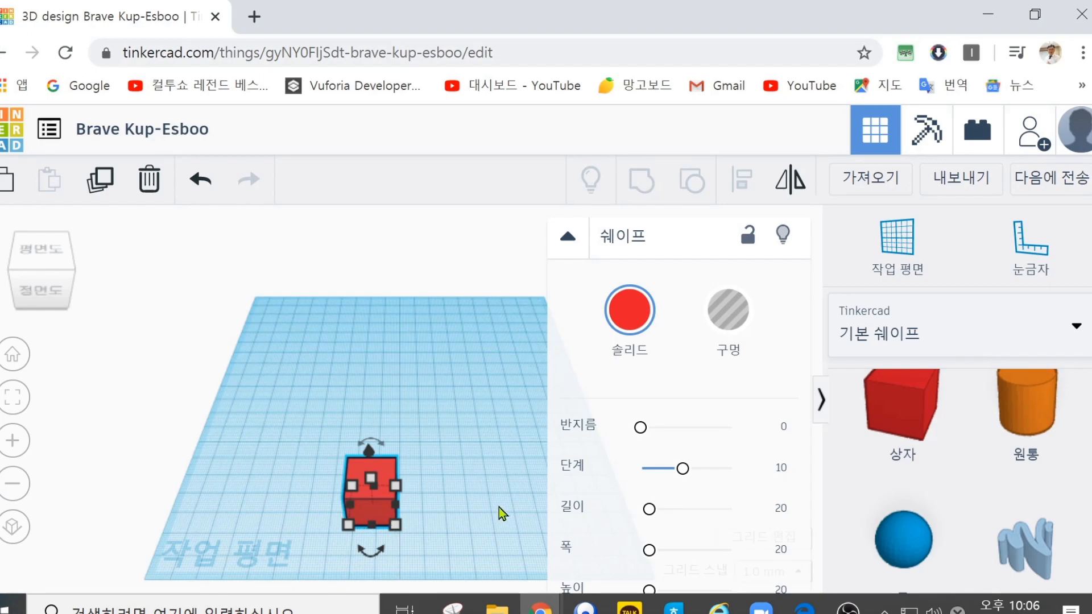
{"action": "left_click_drag", "start_coordinate": [372, 498], "coordinate": [363, 494]}
{"action": "key", "text": "Left"}
{"action": "key", "text": "Left"}
{"action": "key", "text": "Left"}
{"action": "key", "text": "Left"}
{"action": "key", "text": "Left"}
{"action": "key", "text": "Left"}
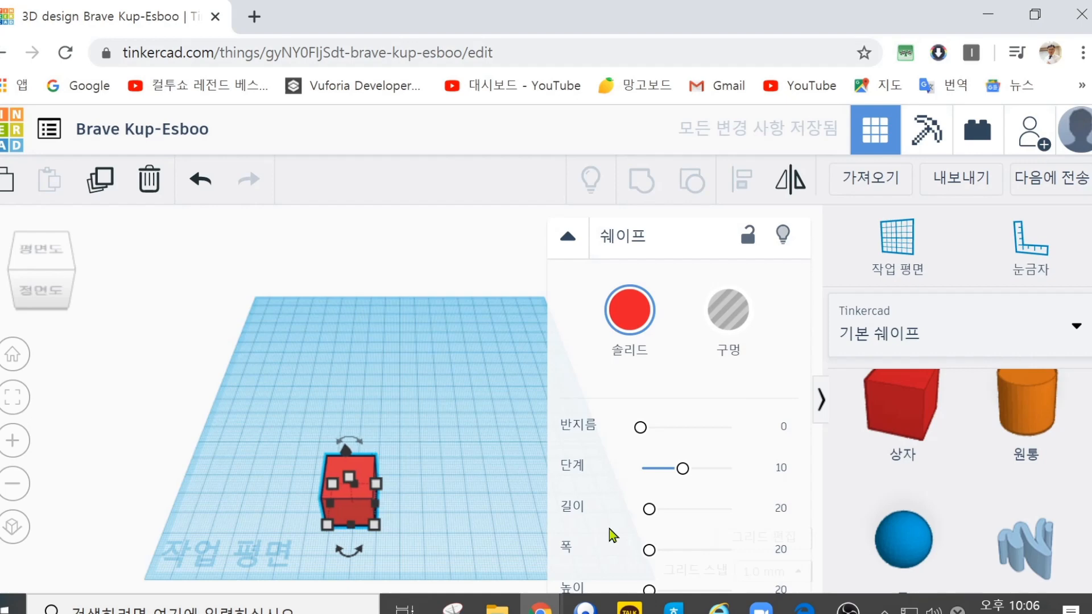
{"action": "key", "text": "Left"}
Step: Nudge the box repeatedly toward the back of the workplane
{"action": "key", "text": "Up"}
{"action": "key", "text": "Up"}
{"action": "key", "text": "Up"}
{"action": "key", "text": "Up"}
{"action": "key", "text": "Up"}
{"action": "key", "text": "Up"}
{"action": "key", "text": "Up"}
{"action": "key", "text": "Up"}
{"action": "key", "text": "Up"}
{"action": "key", "text": "Up"}
{"action": "key", "text": "Up"}
{"action": "key", "text": "Up"}
{"action": "key", "text": "Up"}
{"action": "key", "text": "Up"}
{"action": "key", "text": "Up"}
{"action": "key", "text": "Up"}
{"action": "key", "text": "Up"}
{"action": "key", "text": "Up"}
{"action": "key", "text": "Up"}
{"action": "key", "text": "Up"}
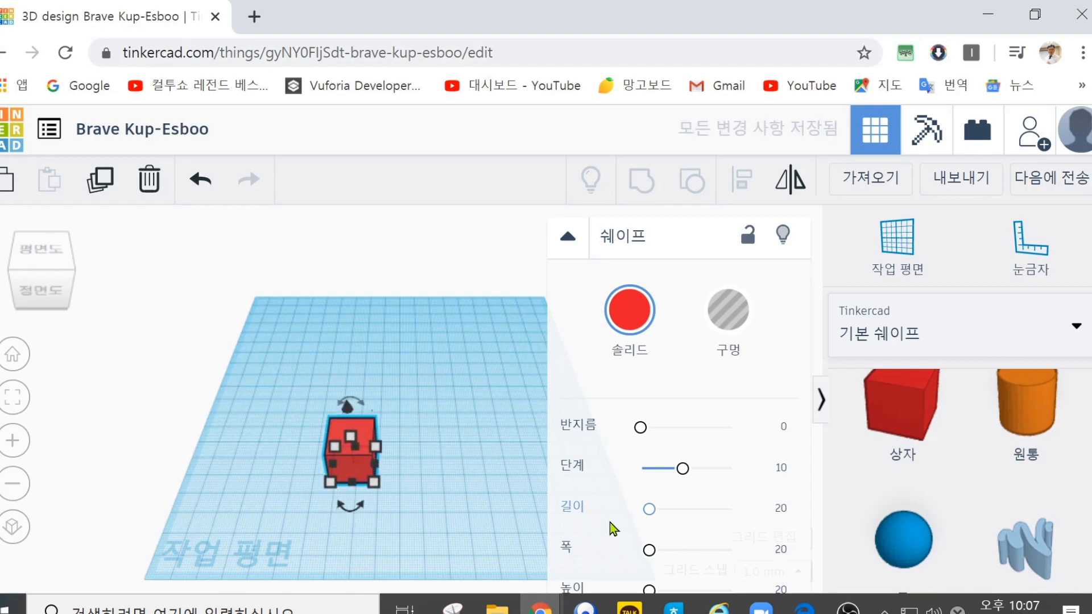
{"action": "key", "text": "Up"}
{"action": "key", "text": "Up"}
{"action": "key", "text": "Up"}
Step: Deselect the box and examine the workplane grid at several zoom levels
{"action": "scroll", "coordinate": [504, 492], "scroll_direction": "down", "scroll_amount": 2}
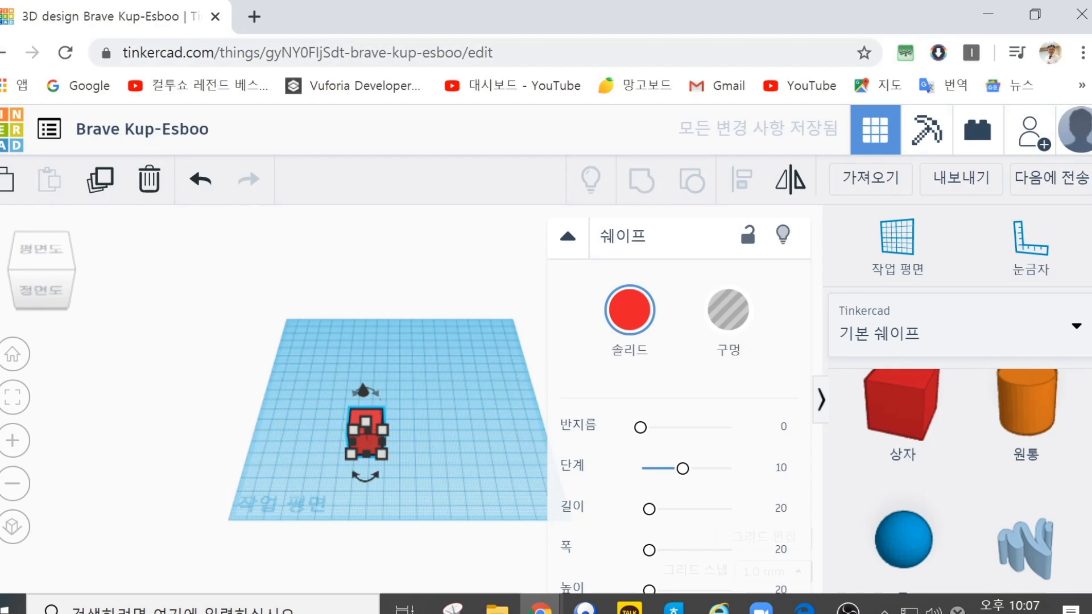
{"action": "scroll", "coordinate": [1052, 551], "scroll_direction": "down", "scroll_amount": 10}
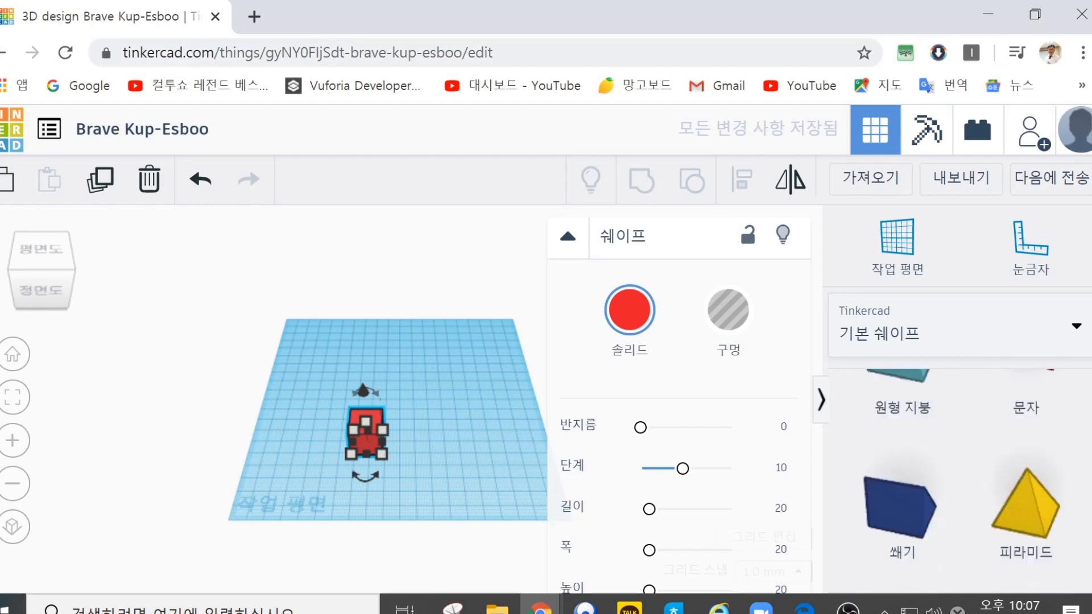
{"action": "left_click", "coordinate": [496, 552]}
{"action": "scroll", "coordinate": [496, 552], "scroll_direction": "down", "scroll_amount": 3}
{"action": "scroll", "coordinate": [494, 552], "scroll_direction": "up", "scroll_amount": 3}
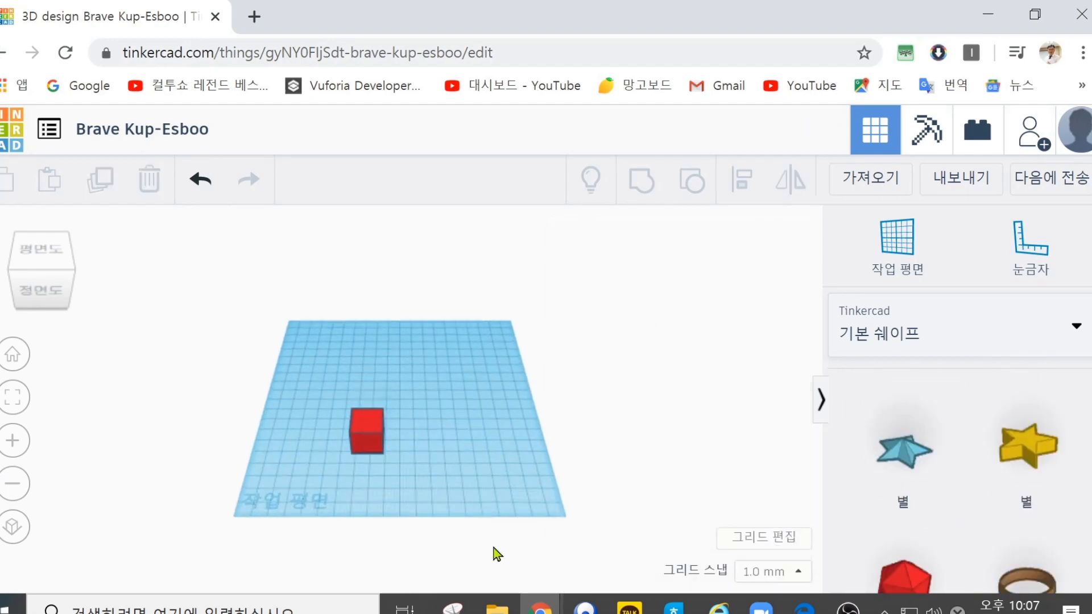
{"action": "scroll", "coordinate": [497, 552], "scroll_direction": "up", "scroll_amount": 3}
{"action": "scroll", "coordinate": [537, 541], "scroll_direction": "down", "scroll_amount": 3}
{"action": "scroll", "coordinate": [551, 538], "scroll_direction": "up", "scroll_amount": 3}
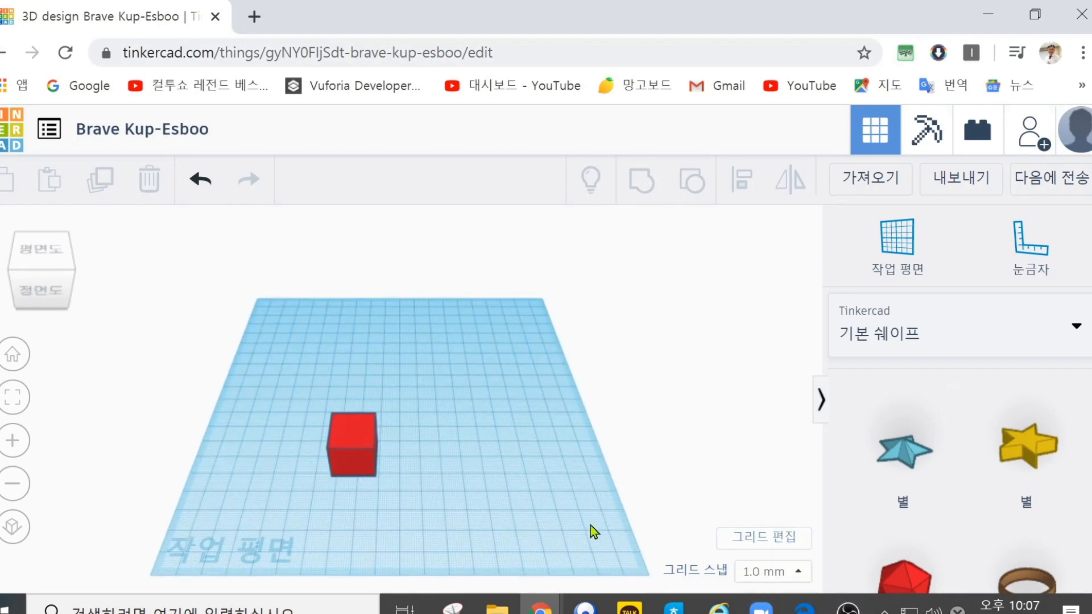
{"action": "scroll", "coordinate": [548, 514], "scroll_direction": "up", "scroll_amount": 2}
{"action": "scroll", "coordinate": [482, 510], "scroll_direction": "down", "scroll_amount": 2}
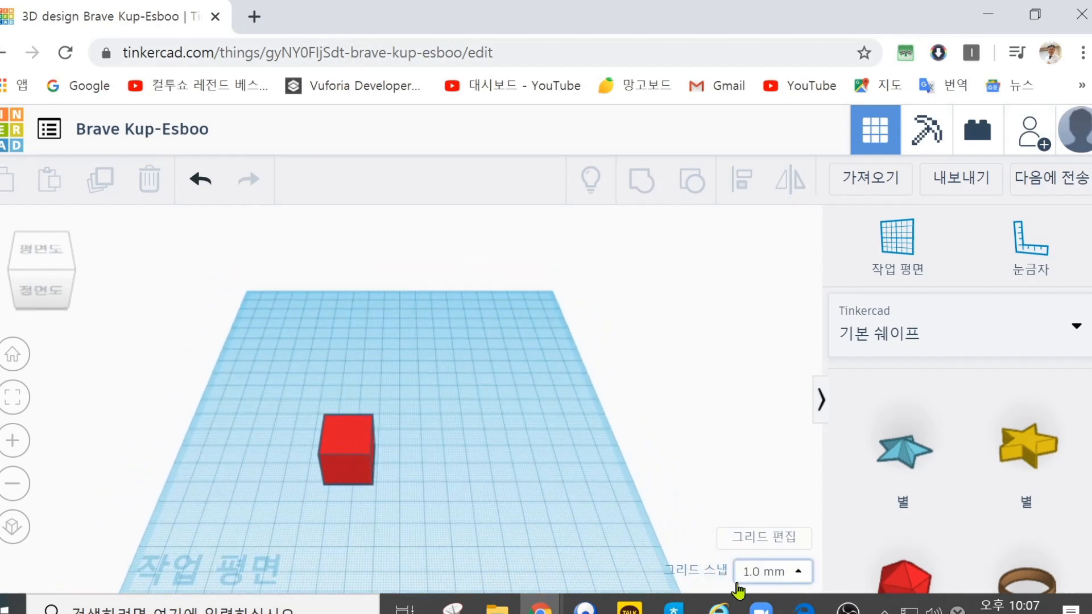
Step: Set the snap grid to 5.0 mm and move the box left along the workplane in single snap increments
{"action": "left_click", "coordinate": [800, 572]}
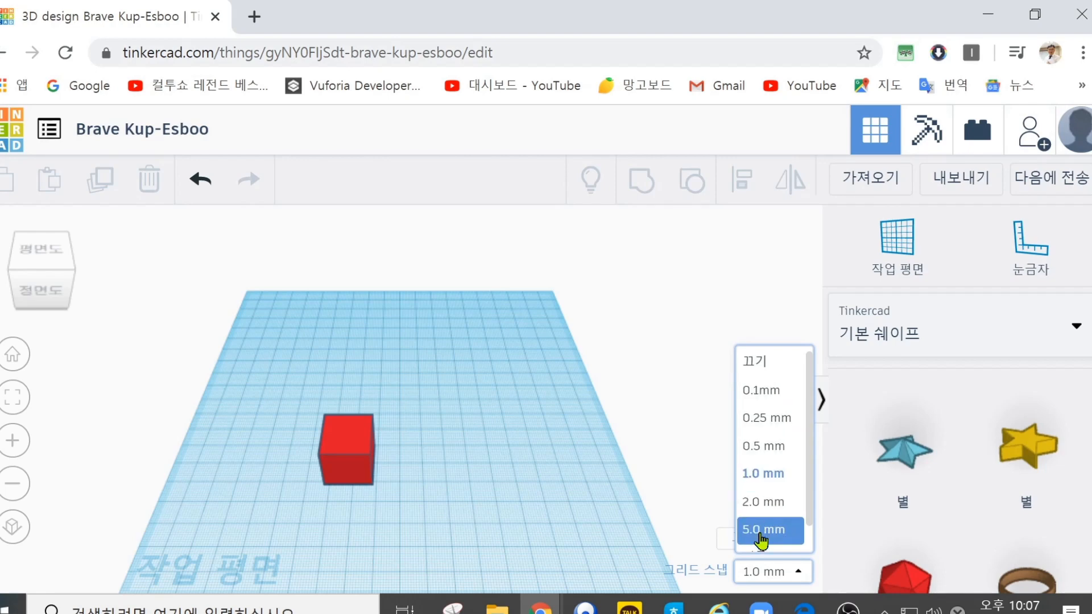
{"action": "left_click", "coordinate": [761, 533]}
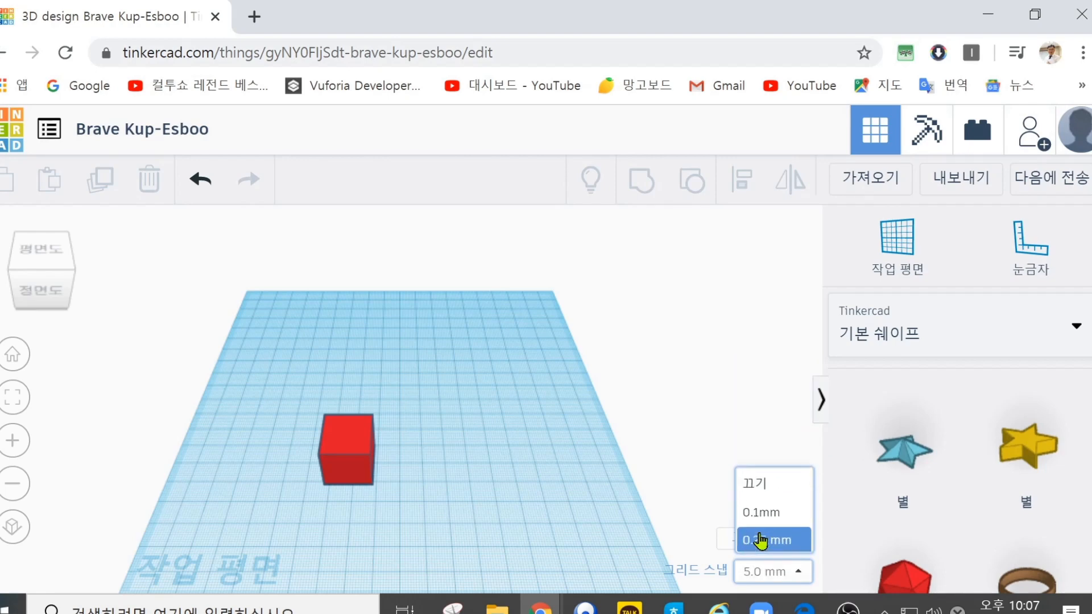
{"action": "left_click", "coordinate": [332, 442]}
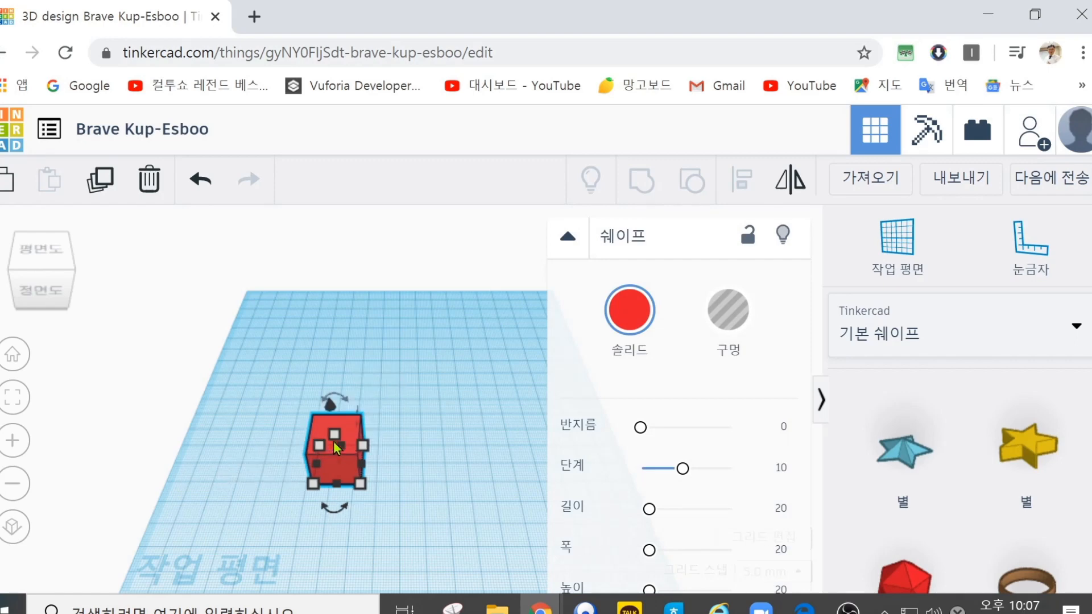
{"action": "key", "text": "Left"}
{"action": "key", "text": "Left"}
{"action": "key", "text": "Left"}
{"action": "key", "text": "Left"}
{"action": "key", "text": "Left"}
{"action": "key", "text": "Left"}
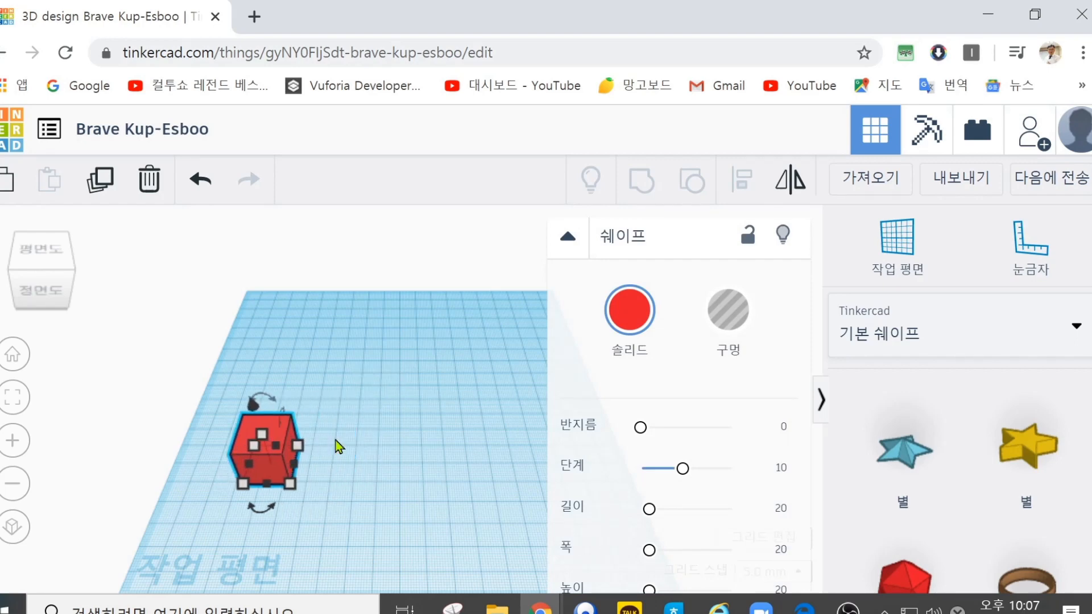
{"action": "key", "text": "Left"}
{"action": "key", "text": "Left"}
{"action": "key", "text": "Left"}
Step: Move the box toward the back of the workplane and across to the right in 5 mm increments
{"action": "key", "text": "Up"}
{"action": "key", "text": "Up"}
{"action": "key", "text": "Up"}
{"action": "key", "text": "Up"}
{"action": "key", "text": "Up"}
{"action": "key", "text": "Up"}
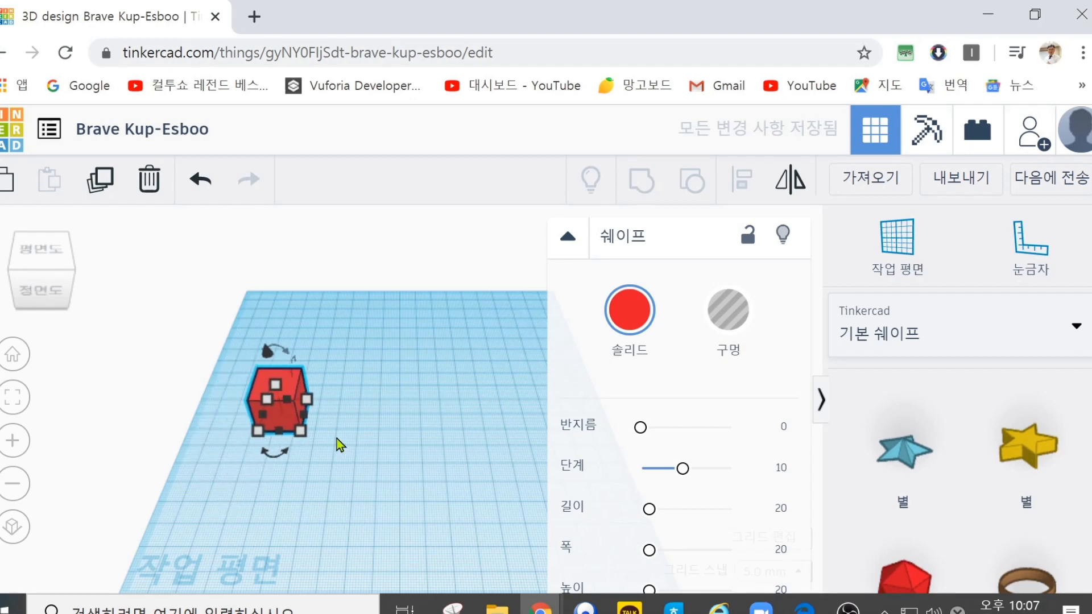
{"action": "key", "text": "Right"}
{"action": "key", "text": "Right"}
{"action": "key", "text": "Right"}
{"action": "key", "text": "Right"}
{"action": "key", "text": "Right"}
{"action": "key", "text": "Right"}
{"action": "key", "text": "Right"}
{"action": "key", "text": "Right"}
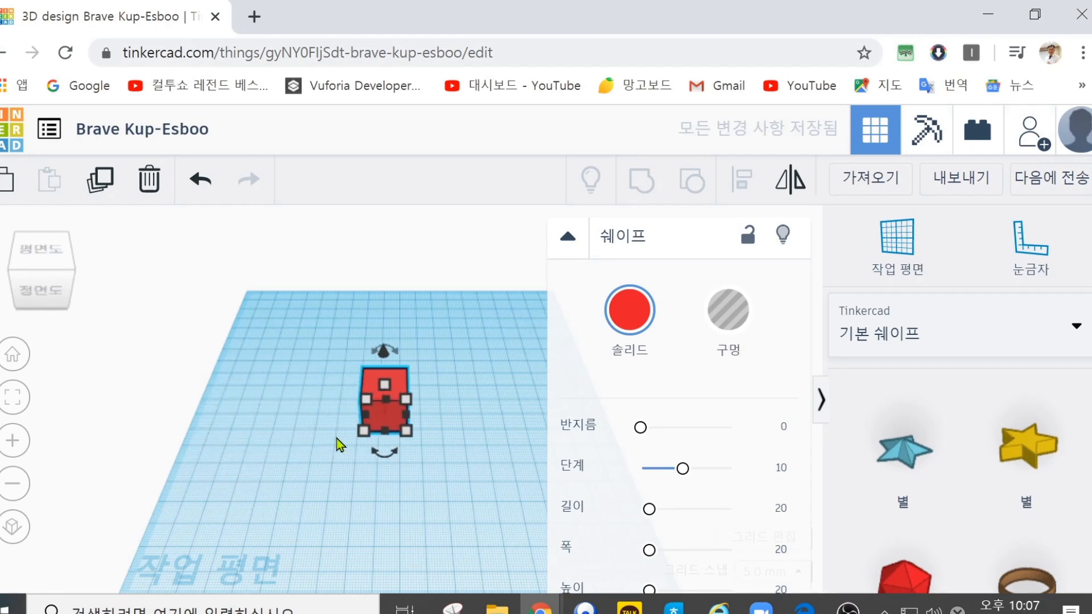
{"action": "key", "text": "Right"}
{"action": "key", "text": "Right"}
{"action": "key", "text": "Right"}
{"action": "key", "text": "Right"}
Step: Bring the box forward on the workplane, nudge it slightly back, and deselect it
{"action": "key", "text": "Down"}
{"action": "key", "text": "Down"}
{"action": "key", "text": "Down"}
{"action": "key", "text": "Down"}
{"action": "key", "text": "Down"}
{"action": "key", "text": "Down"}
{"action": "key", "text": "Up"}
{"action": "key", "text": "Up"}
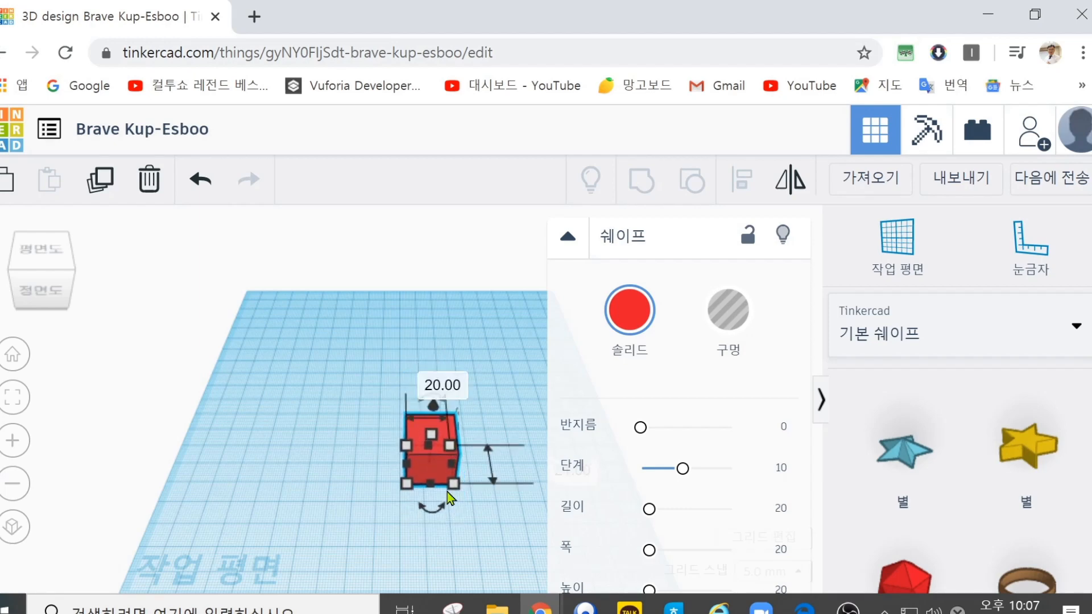
{"action": "left_click", "coordinate": [512, 555]}
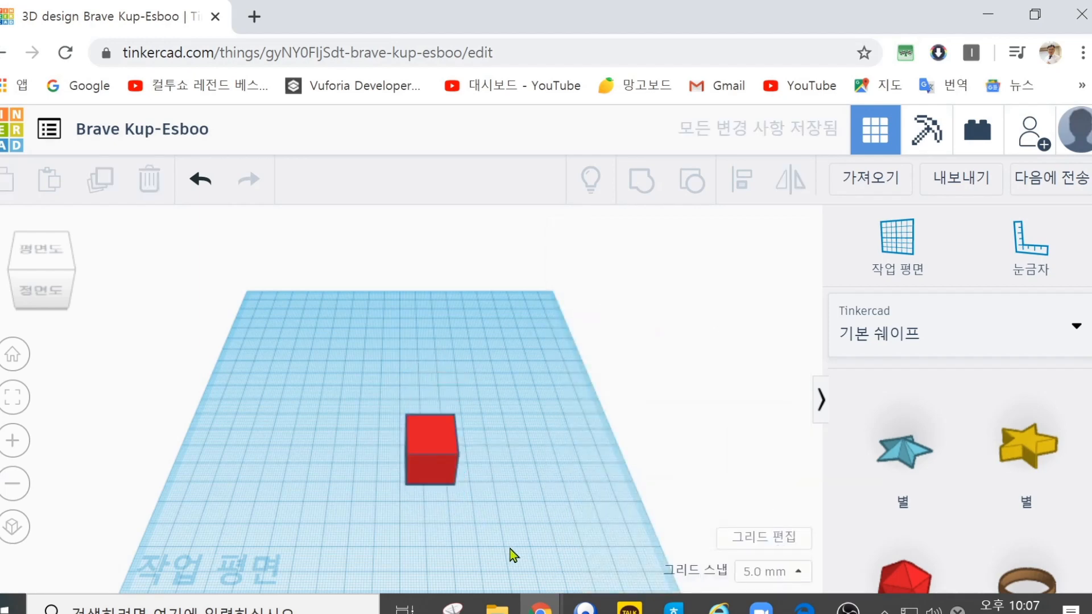
Step: Set the snap grid to 0.1 mm and move the box about 4.9 mm to the left
{"action": "left_click", "coordinate": [801, 577]}
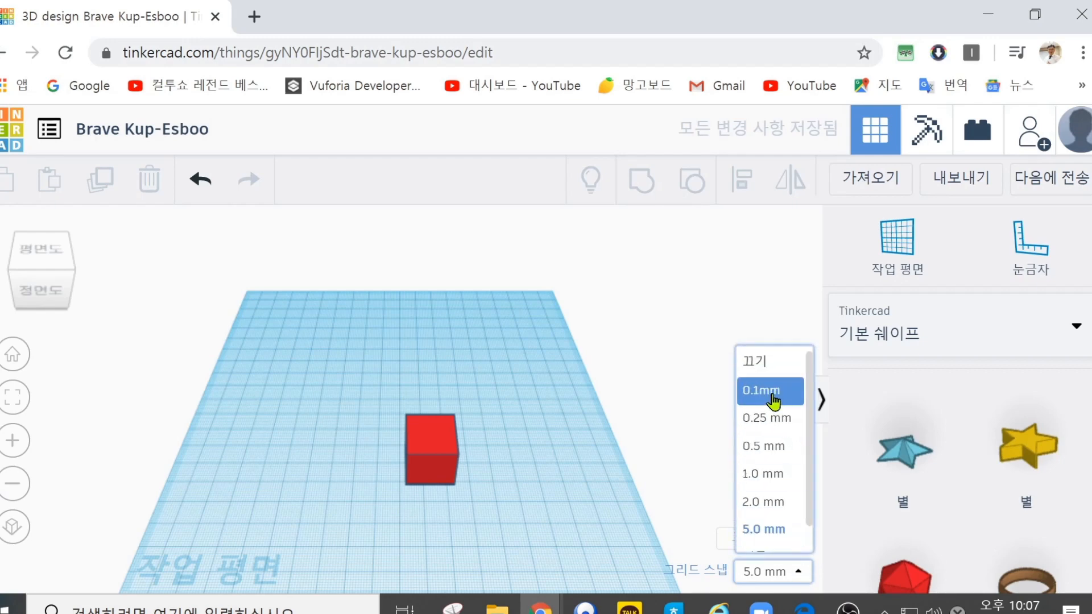
{"action": "left_click", "coordinate": [773, 401]}
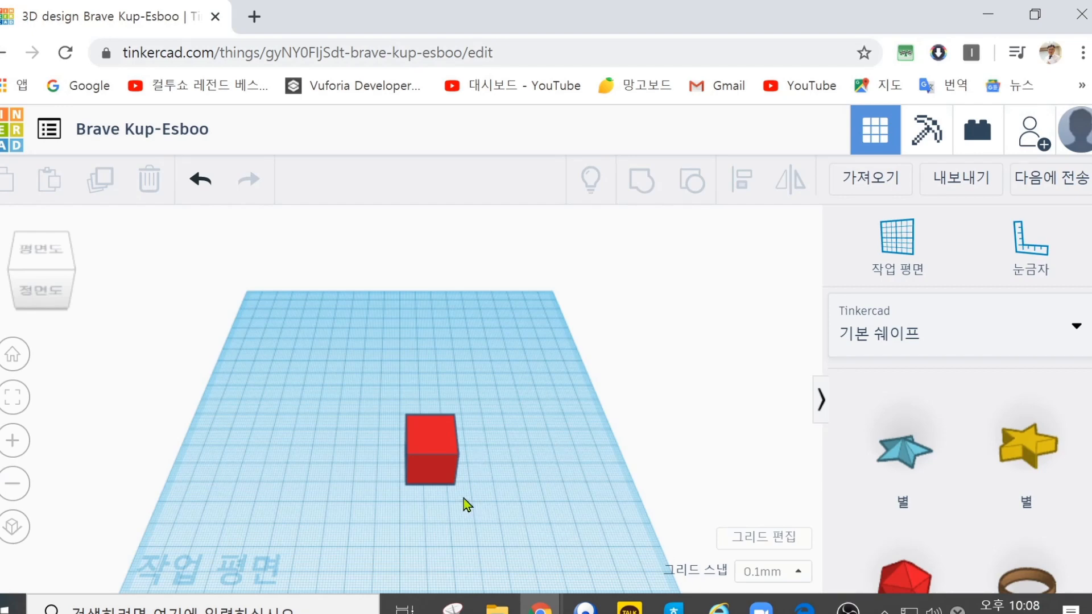
{"action": "left_click", "coordinate": [421, 455]}
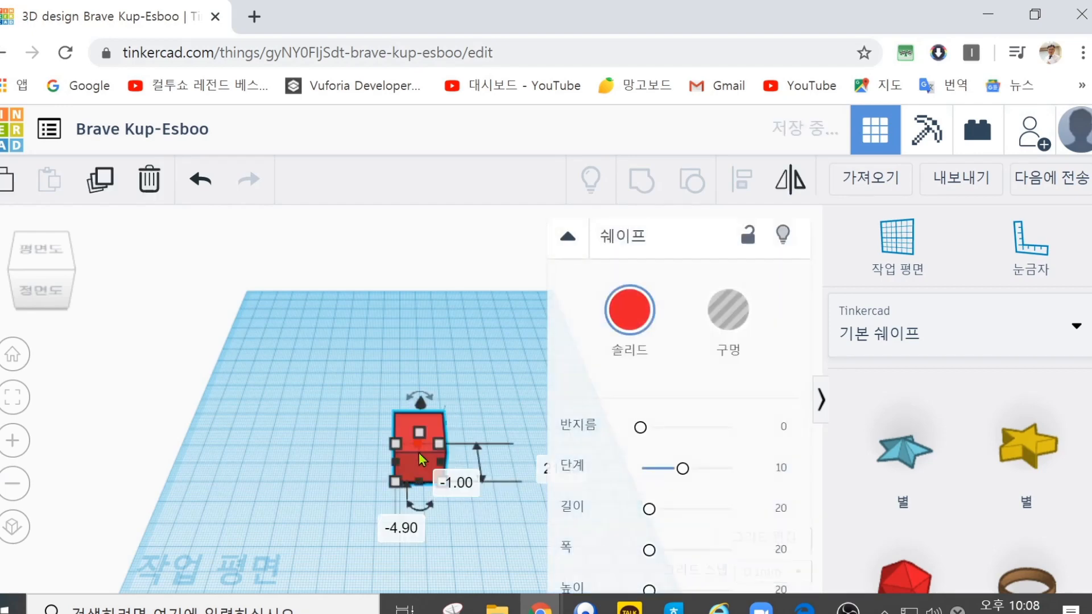
Step: Move the box a short distance toward the back of the workplane, restore the home view and deselect the box
{"action": "scroll", "coordinate": [384, 458], "scroll_direction": "up", "scroll_amount": 5}
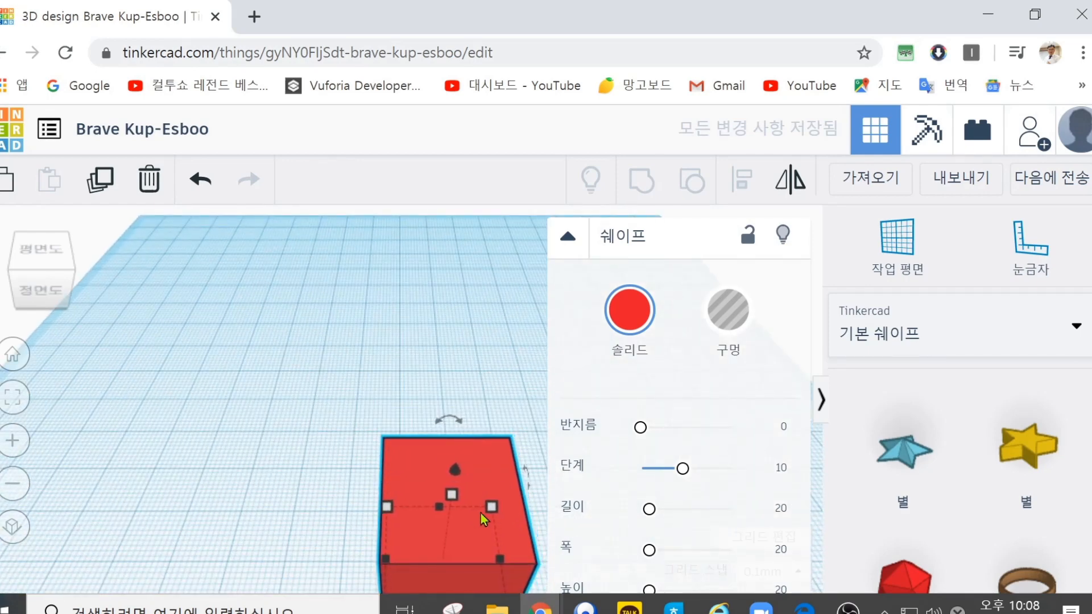
{"action": "left_click", "coordinate": [520, 382]}
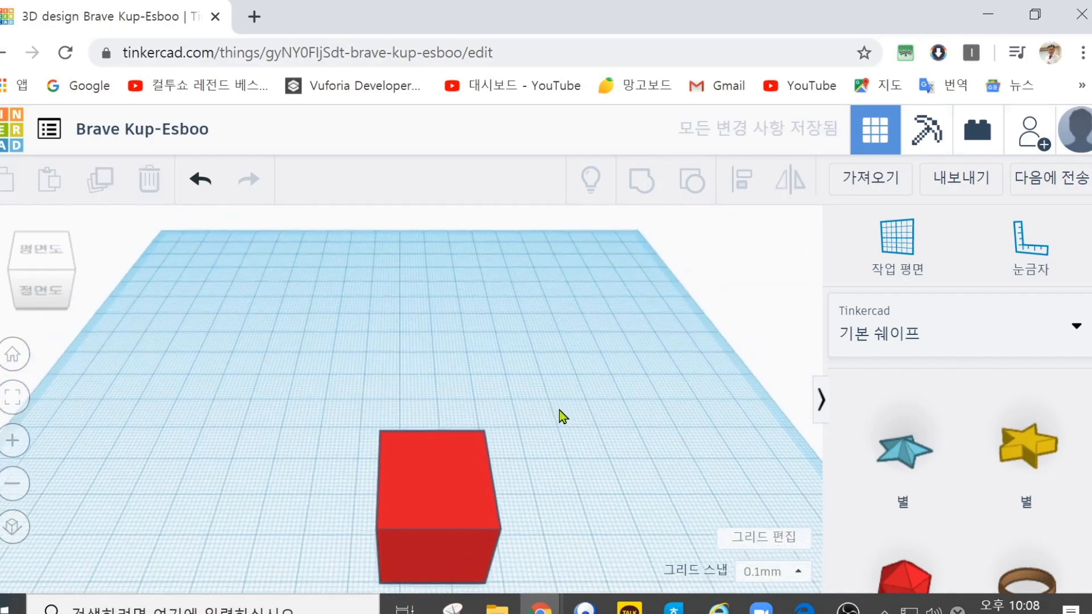
{"action": "left_click", "coordinate": [468, 508]}
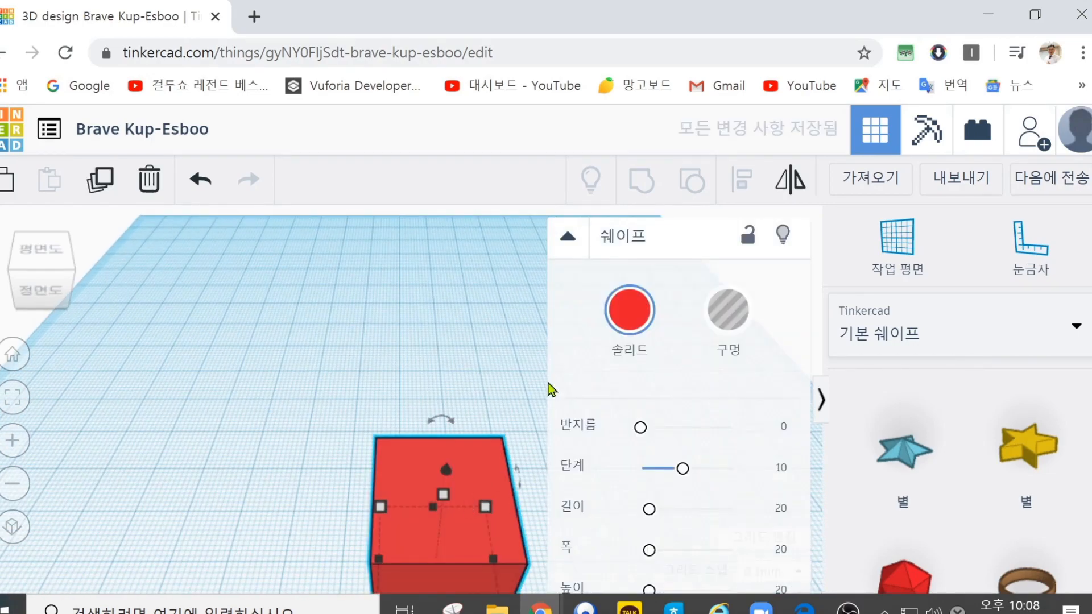
{"action": "left_click", "coordinate": [528, 410]}
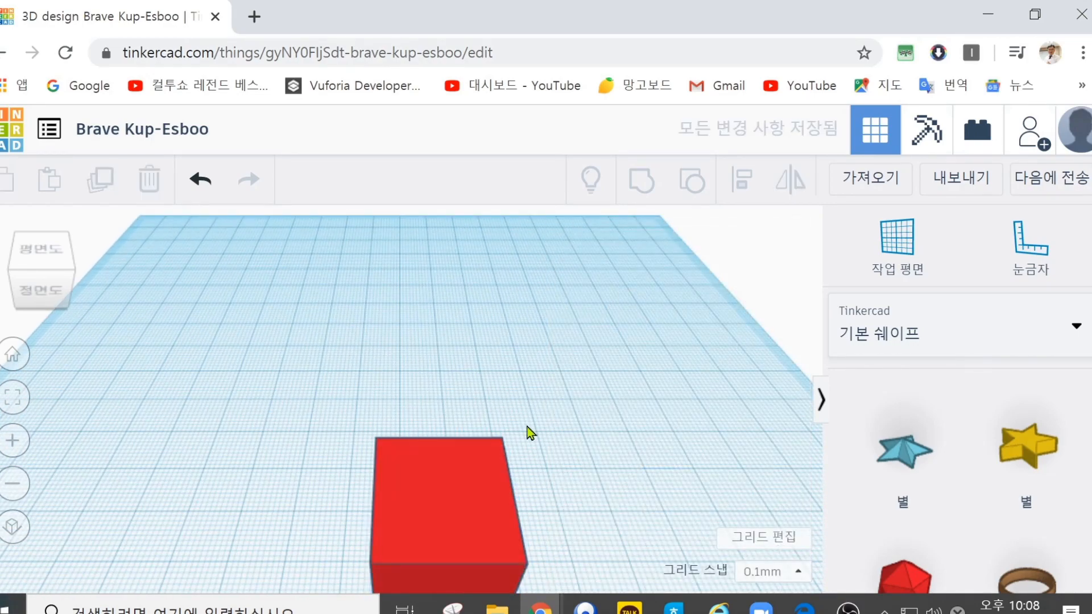
{"action": "left_click", "coordinate": [484, 510]}
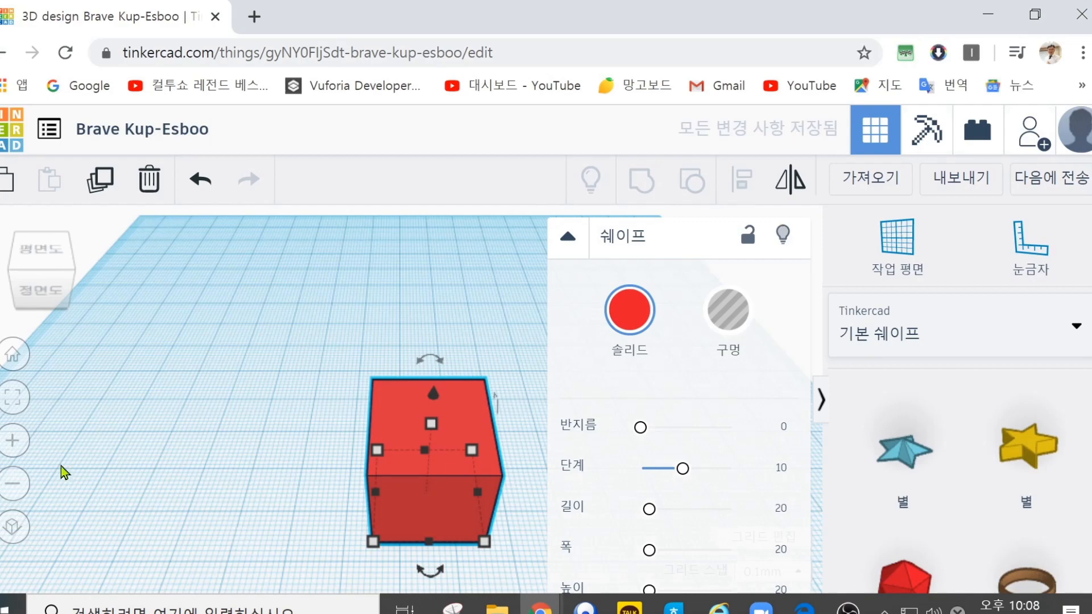
{"action": "left_click", "coordinate": [13, 354]}
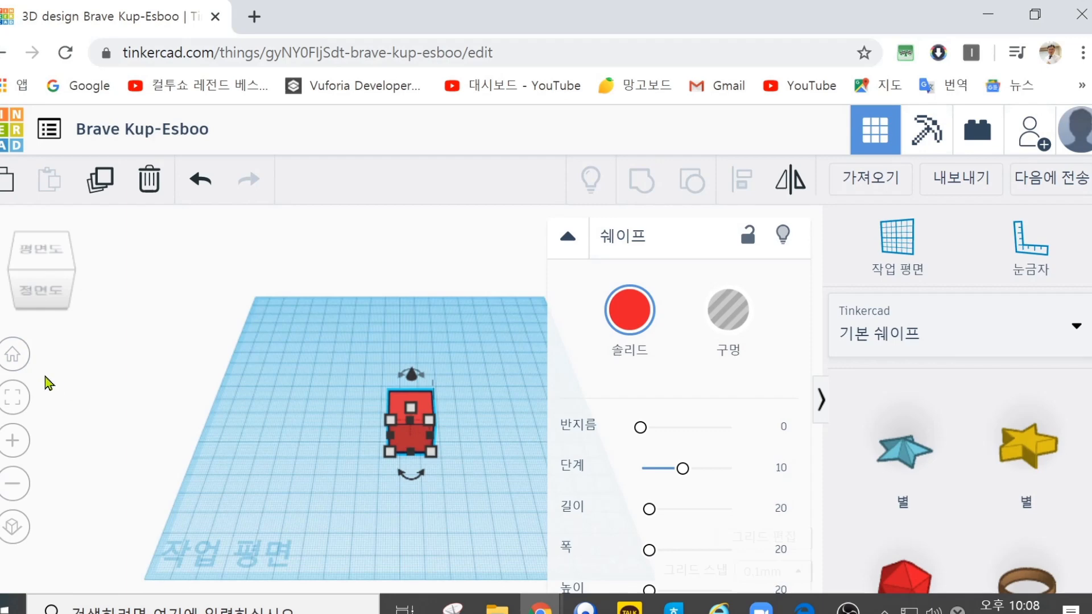
{"action": "left_click", "coordinate": [283, 460]}
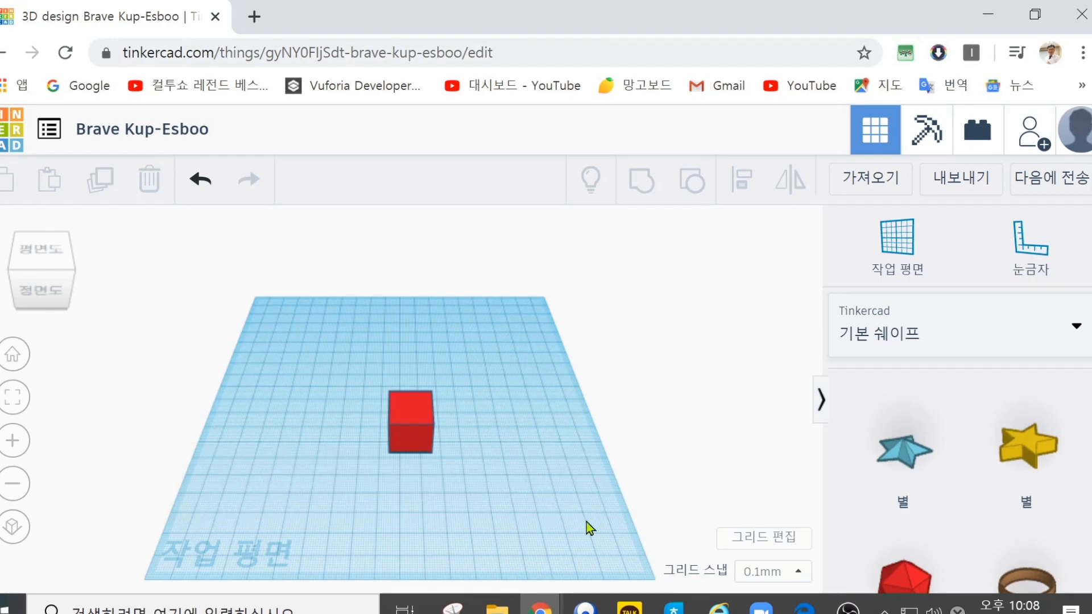
Step: Examine the unit choices and printer presets in the grid properties, and close them without changes
{"action": "left_click", "coordinate": [773, 542]}
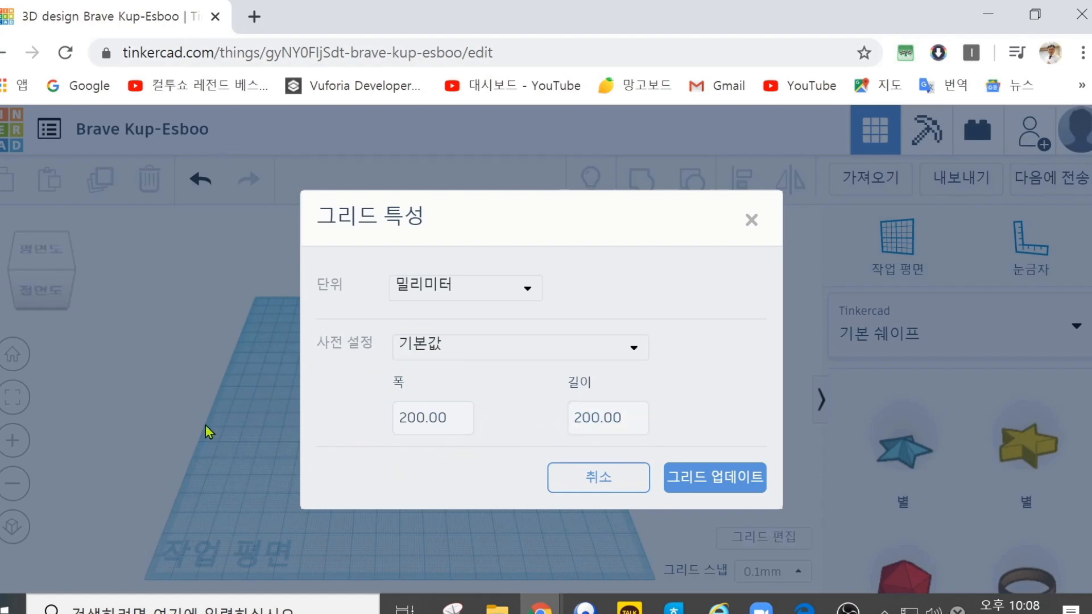
{"action": "mouse_move", "coordinate": [818, 601]}
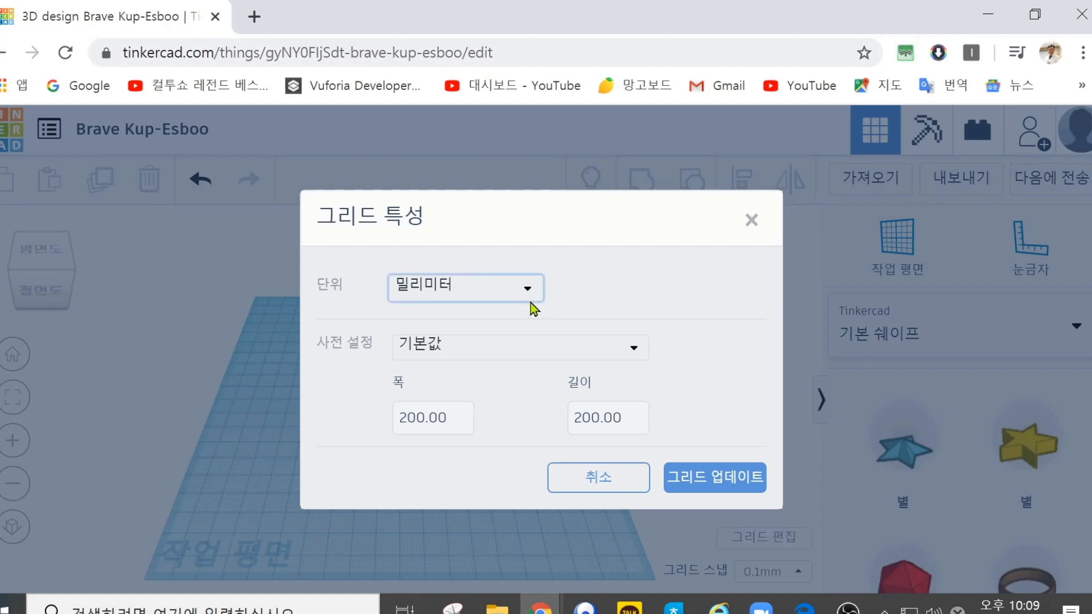
{"action": "left_click", "coordinate": [533, 287]}
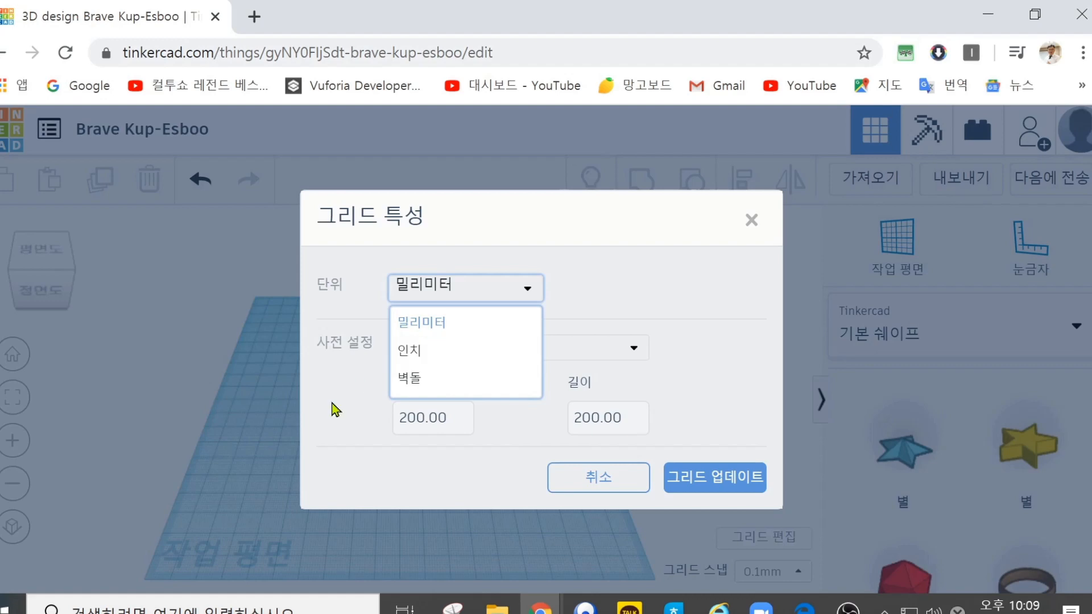
{"action": "left_click", "coordinate": [455, 446]}
{"action": "left_click", "coordinate": [631, 350]}
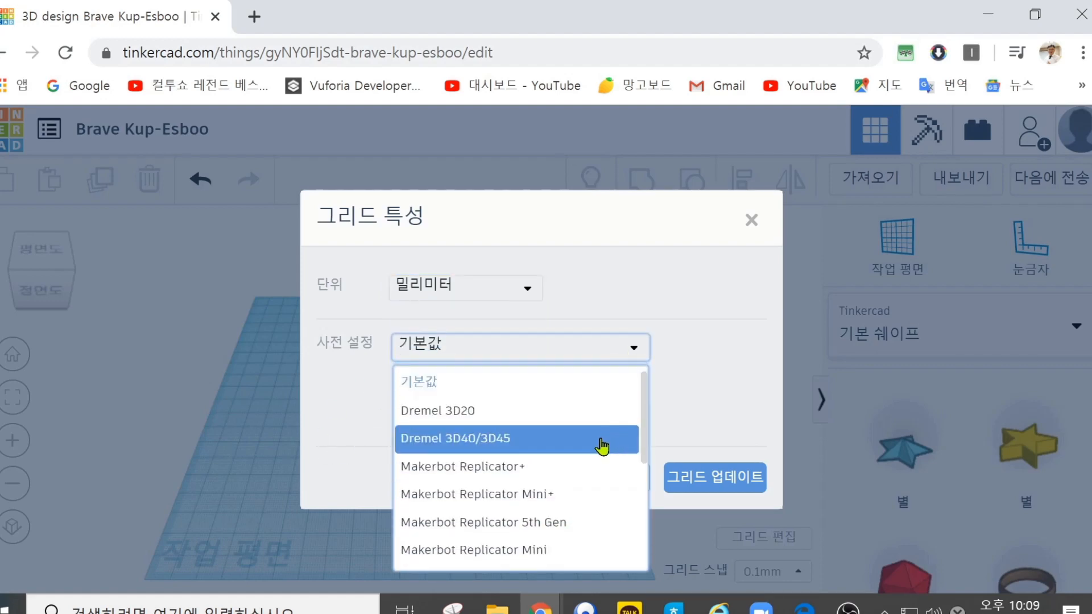
{"action": "scroll", "coordinate": [598, 453], "scroll_direction": "down", "scroll_amount": 5}
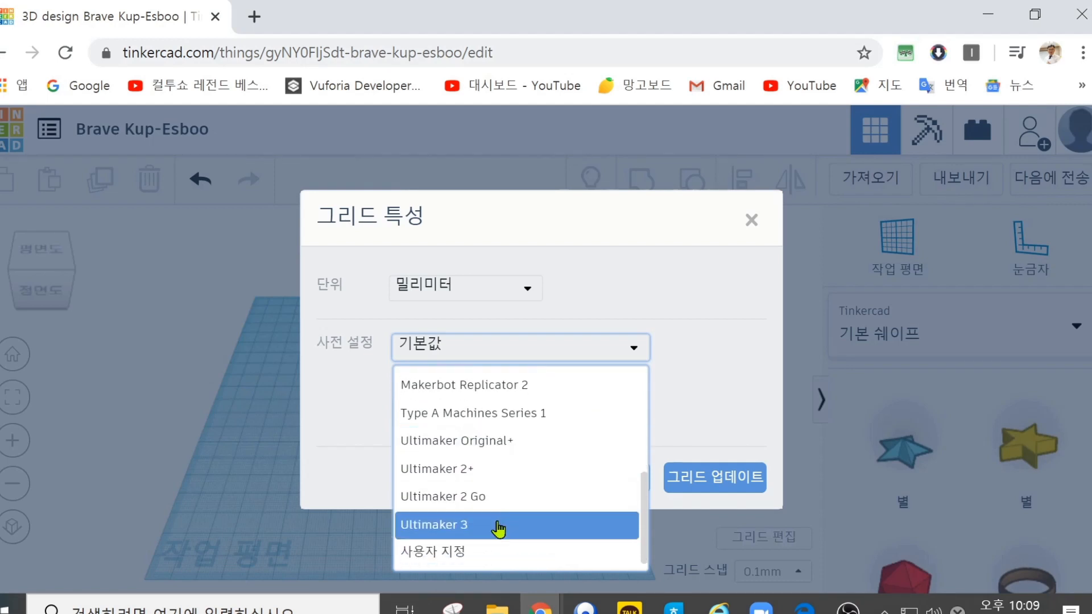
{"action": "scroll", "coordinate": [494, 526], "scroll_direction": "up", "scroll_amount": 4}
{"action": "scroll", "coordinate": [495, 530], "scroll_direction": "down", "scroll_amount": 2}
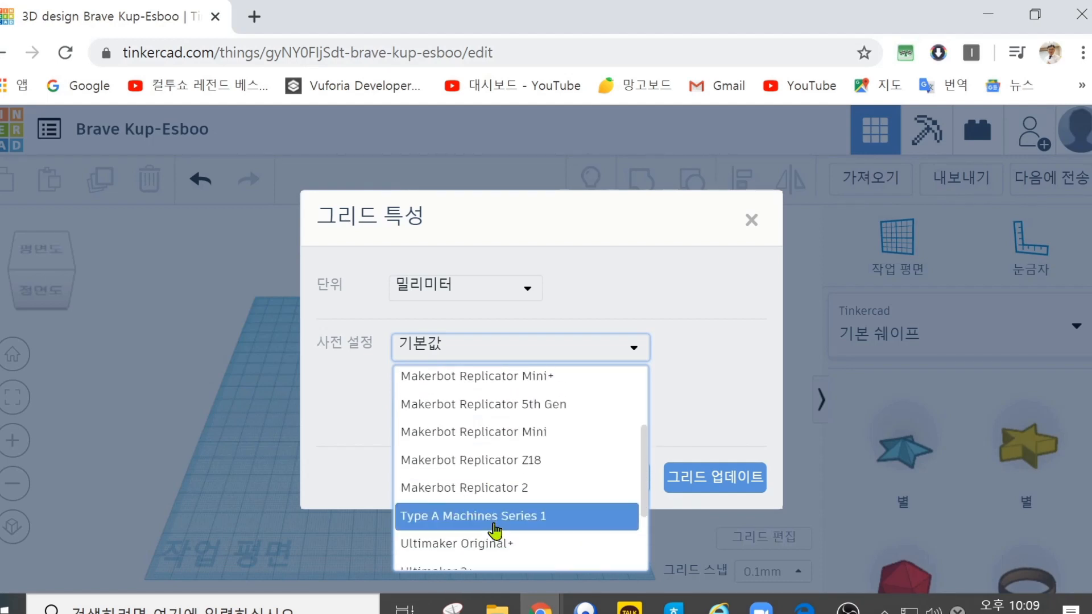
{"action": "scroll", "coordinate": [491, 523], "scroll_direction": "up", "scroll_amount": 3}
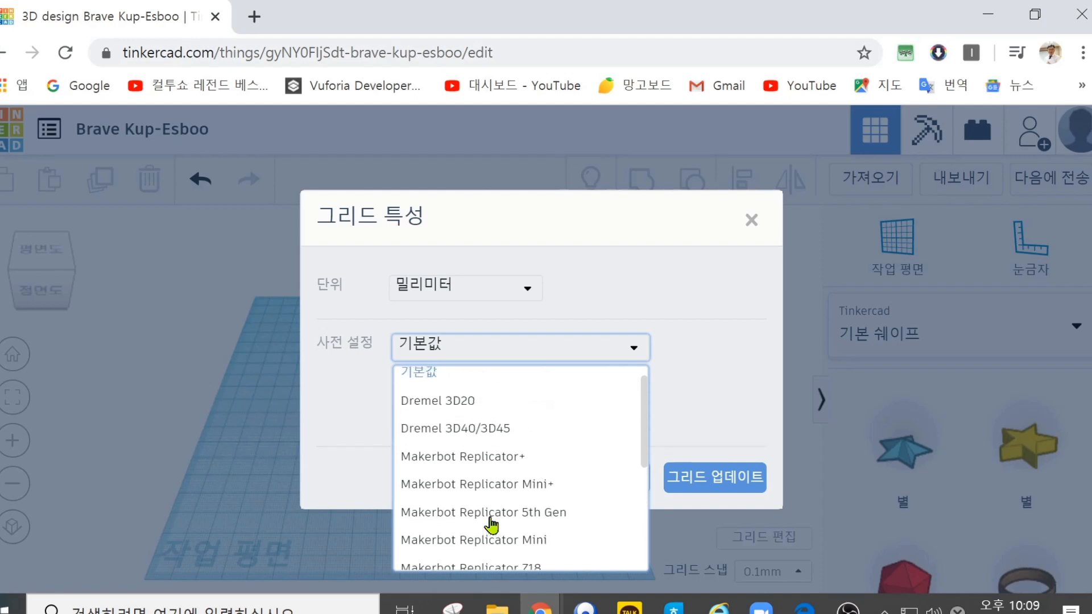
{"action": "left_click", "coordinate": [329, 390]}
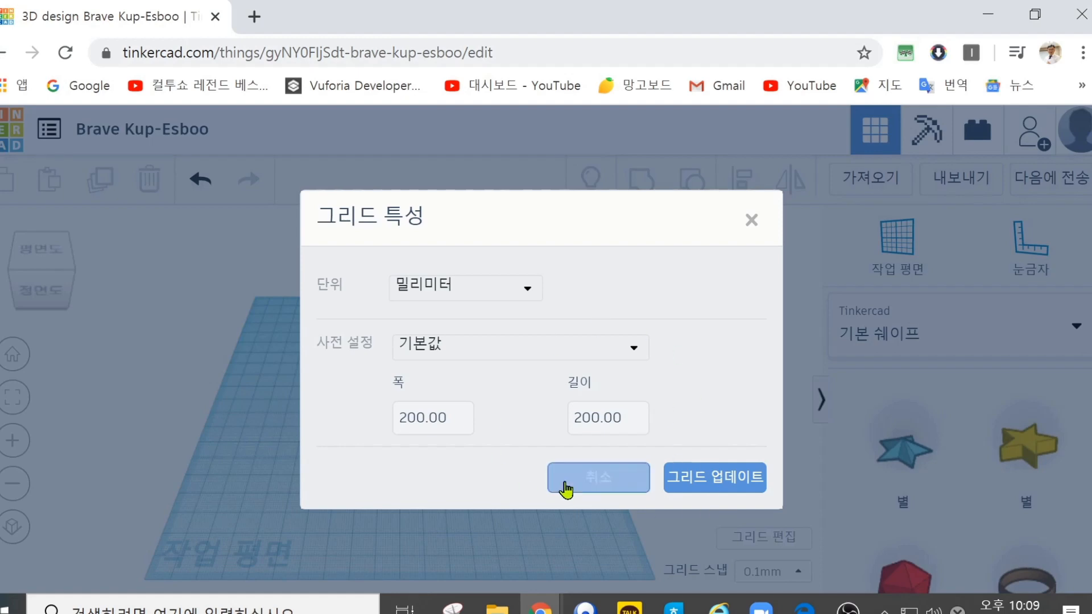
{"action": "left_click", "coordinate": [596, 487]}
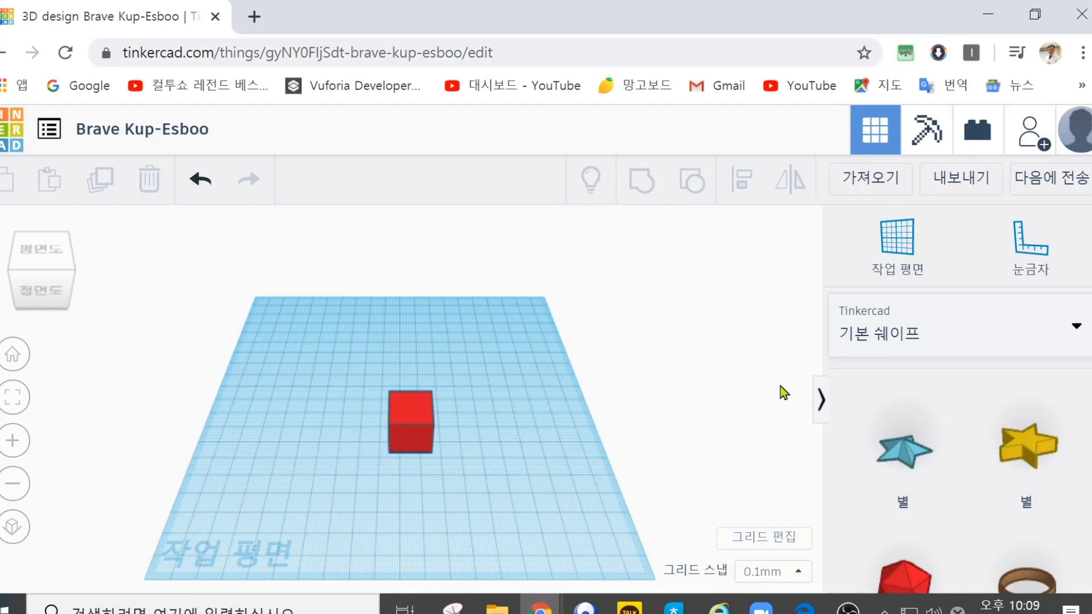
{"action": "left_click_drag", "start_coordinate": [901, 458], "coordinate": [489, 364]}
{"action": "scroll", "coordinate": [926, 494], "scroll_direction": "up", "scroll_amount": 5}
{"action": "scroll", "coordinate": [927, 495], "scroll_direction": "up", "scroll_amount": 4}
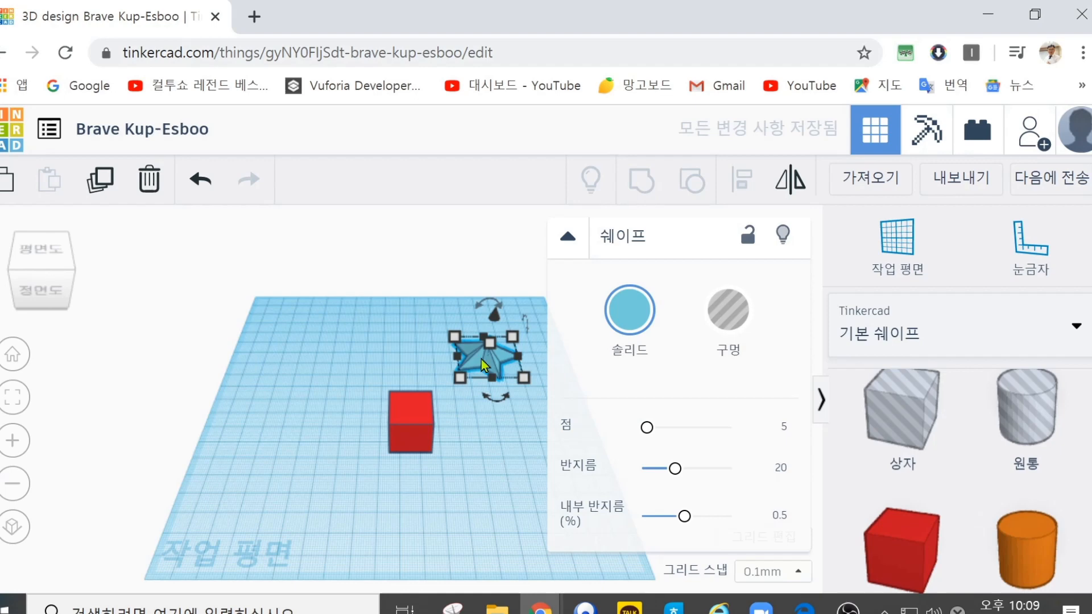
{"action": "left_click", "coordinate": [149, 180]}
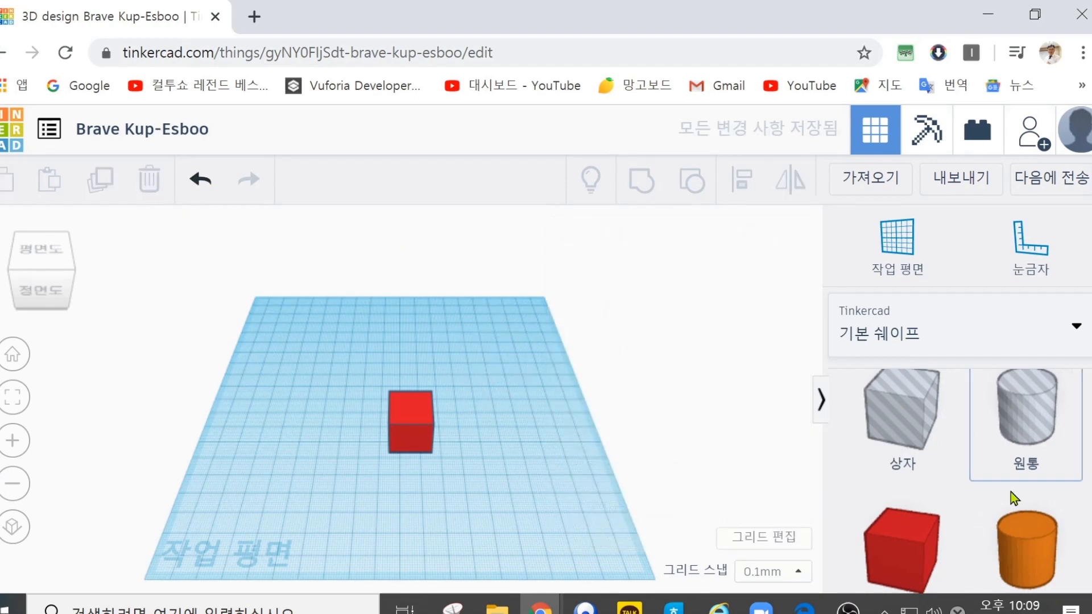
Step: Add an orange cylinder and a blue sphere behind the box, and a green roof to its left
{"action": "scroll", "coordinate": [1010, 492], "scroll_direction": "down", "scroll_amount": 5}
{"action": "scroll", "coordinate": [1040, 455], "scroll_direction": "up", "scroll_amount": 4}
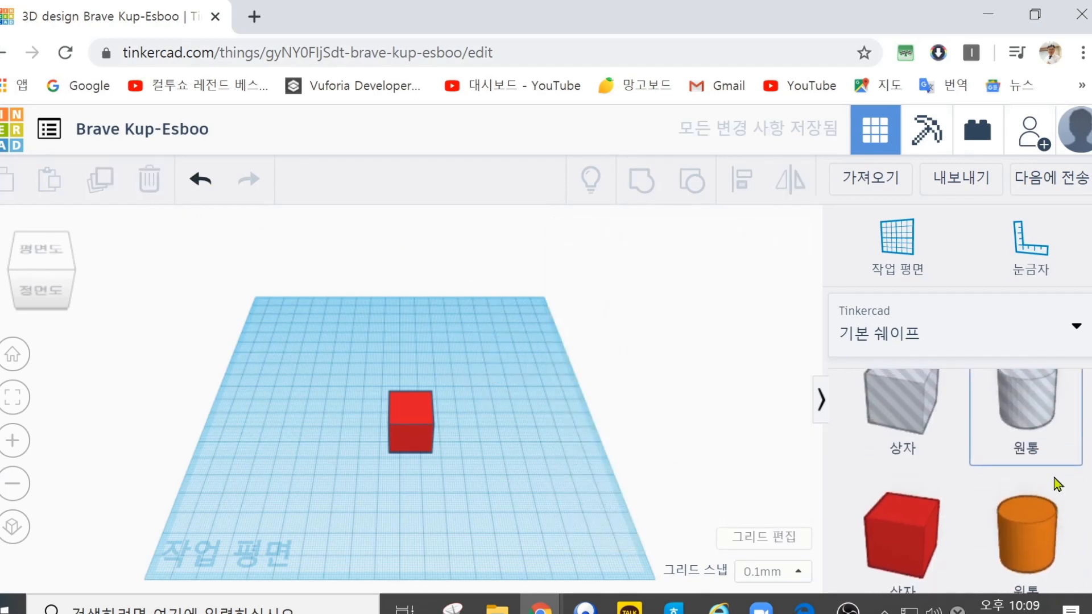
{"action": "left_click_drag", "start_coordinate": [1026, 545], "coordinate": [477, 372]}
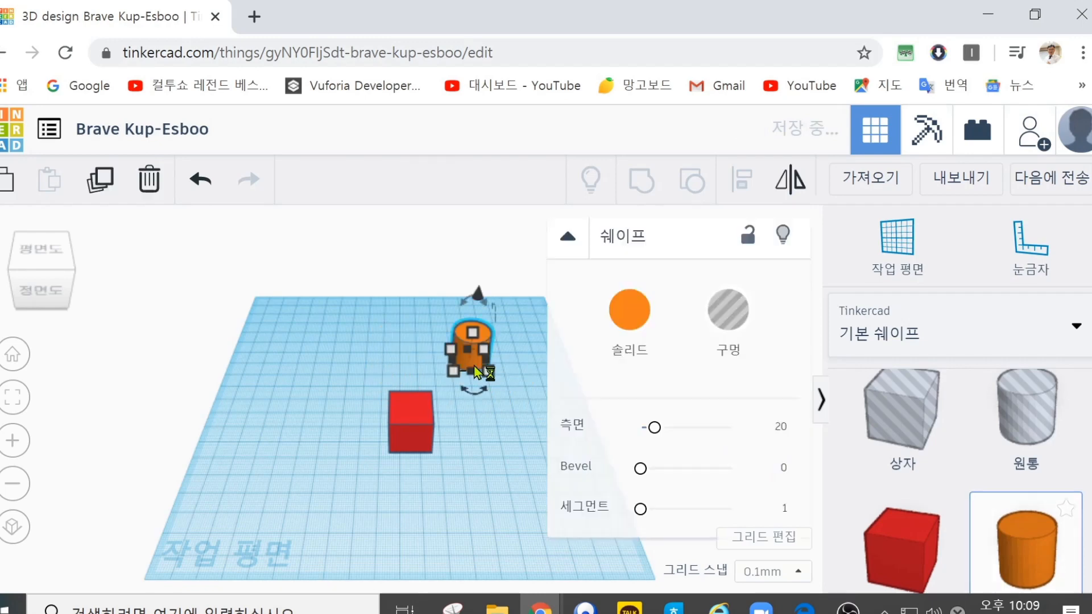
{"action": "scroll", "coordinate": [961, 555], "scroll_direction": "down", "scroll_amount": 3}
{"action": "left_click_drag", "start_coordinate": [925, 523], "coordinate": [398, 359]}
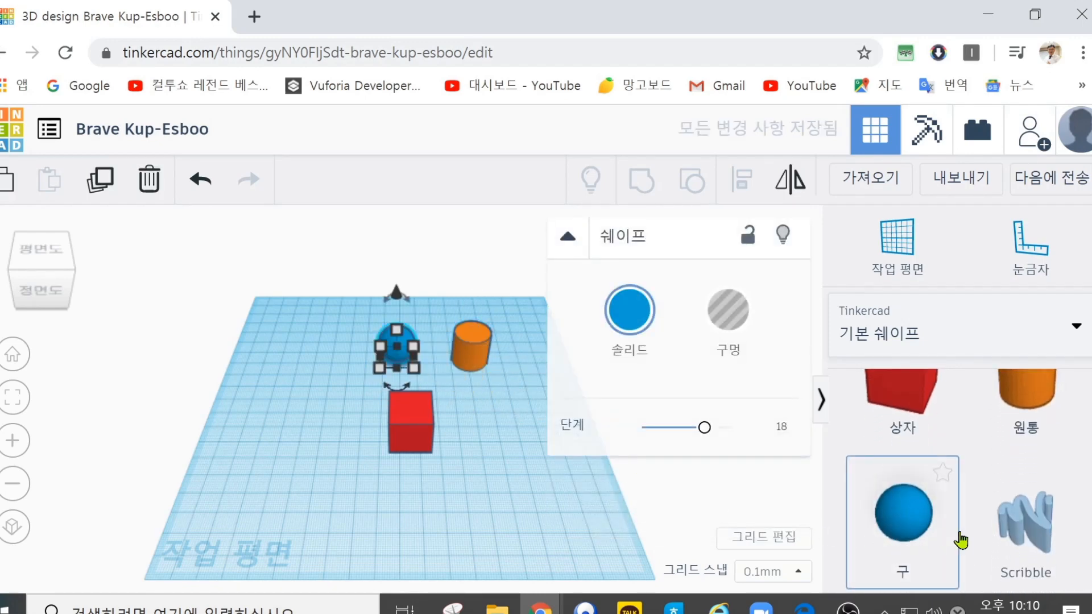
{"action": "scroll", "coordinate": [960, 540], "scroll_direction": "down", "scroll_amount": 3}
{"action": "left_click_drag", "start_coordinate": [904, 483], "coordinate": [328, 393]}
Step: Place a purple cone to the right of the box and delete it
{"action": "left_click_drag", "start_coordinate": [999, 505], "coordinate": [491, 421]}
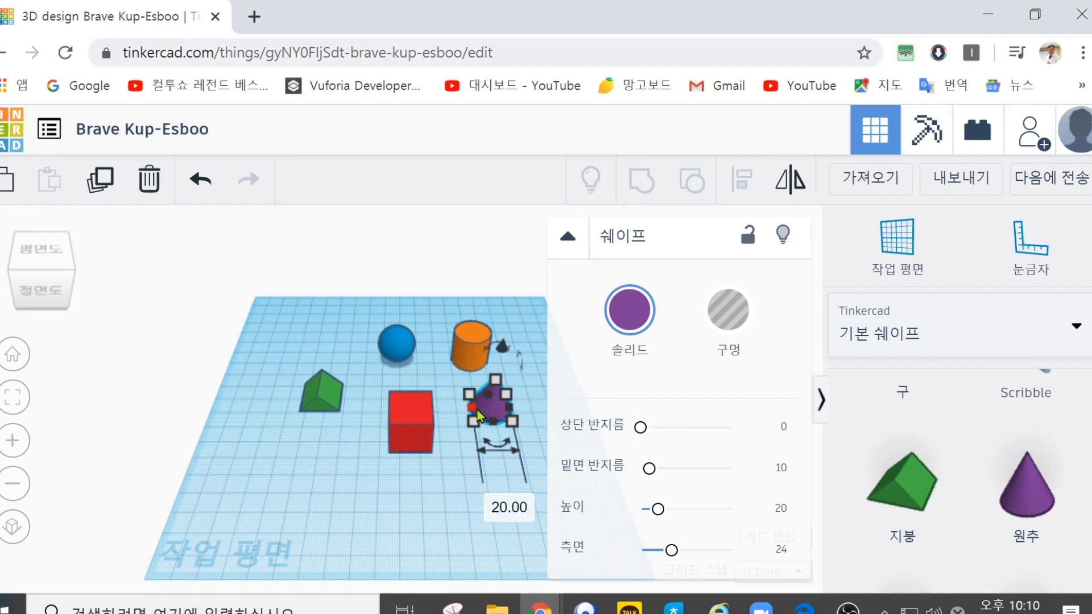
{"action": "key", "text": "Delete"}
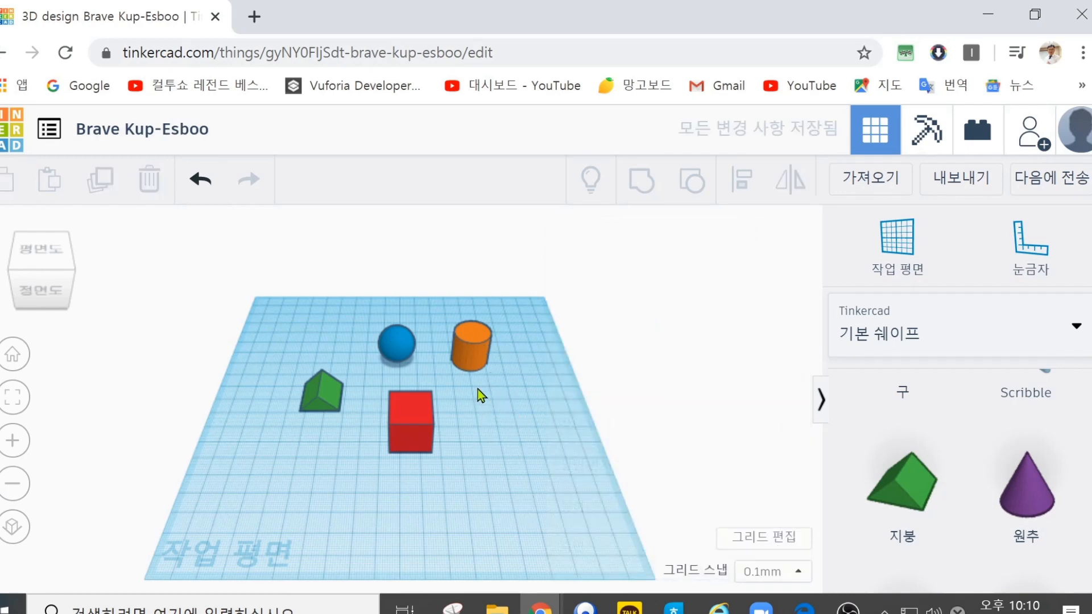
Step: Delete the orange cylinder, the blue sphere and the green roof, leaving only the red box
{"action": "left_click", "coordinate": [474, 346]}
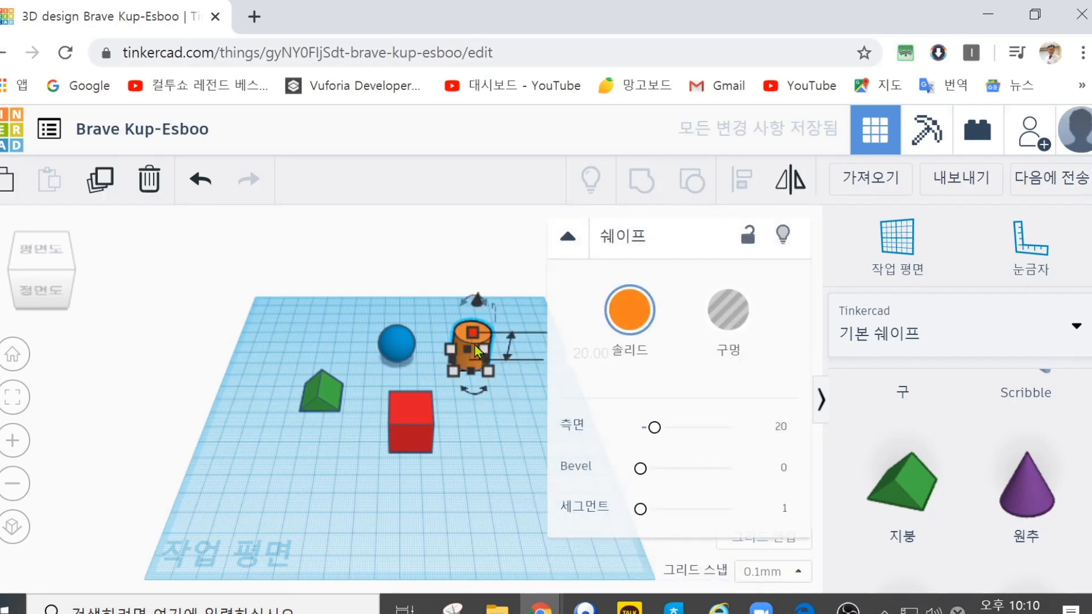
{"action": "key", "text": "Delete"}
{"action": "left_click", "coordinate": [403, 343]}
{"action": "key", "text": "Delete"}
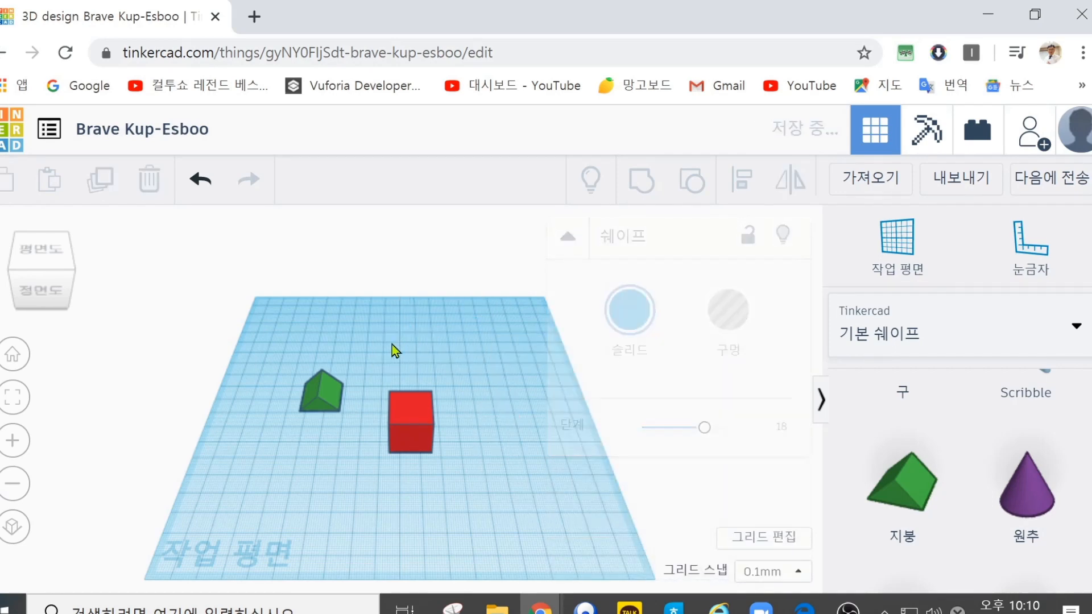
{"action": "left_click", "coordinate": [324, 393]}
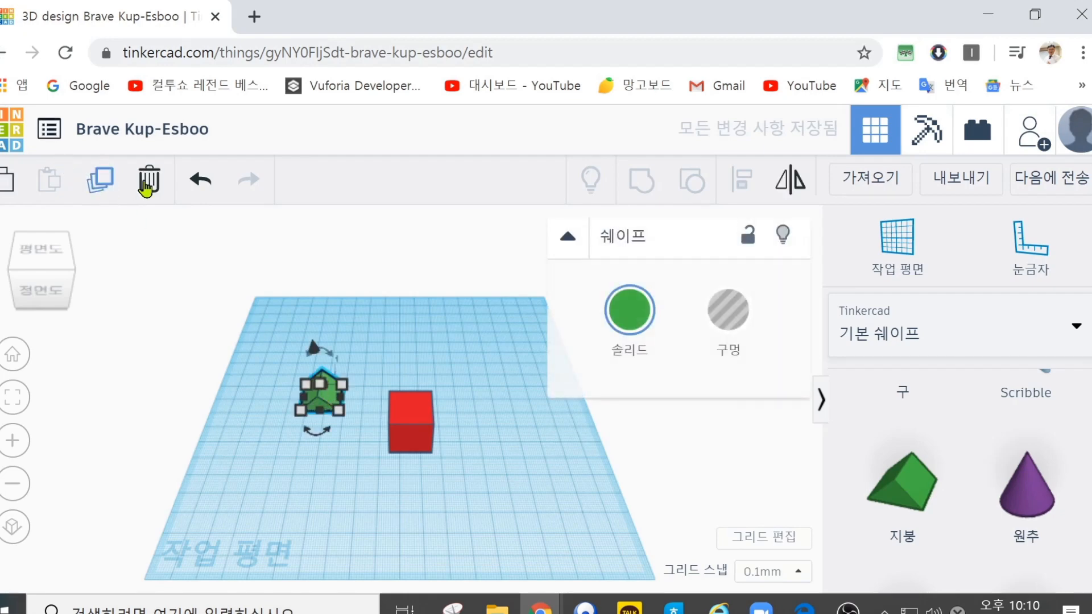
{"action": "left_click", "coordinate": [163, 189]}
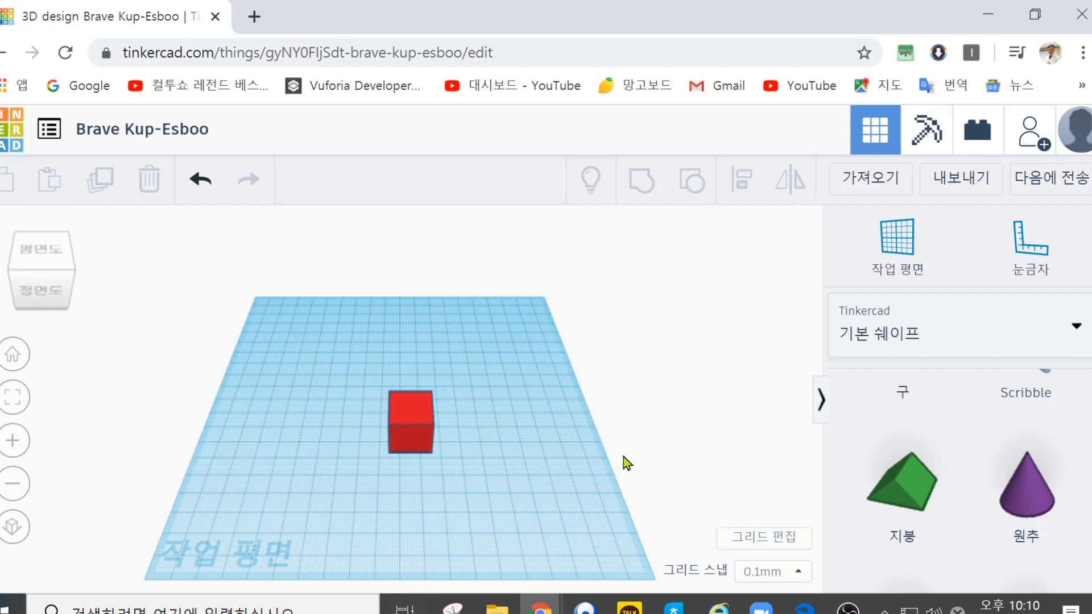
Step: Resize the red box's base from its front-left, front-right, back-right and back-left corners in turn, ending at about 72.8 by 58.3 mm
{"action": "left_click", "coordinate": [404, 432]}
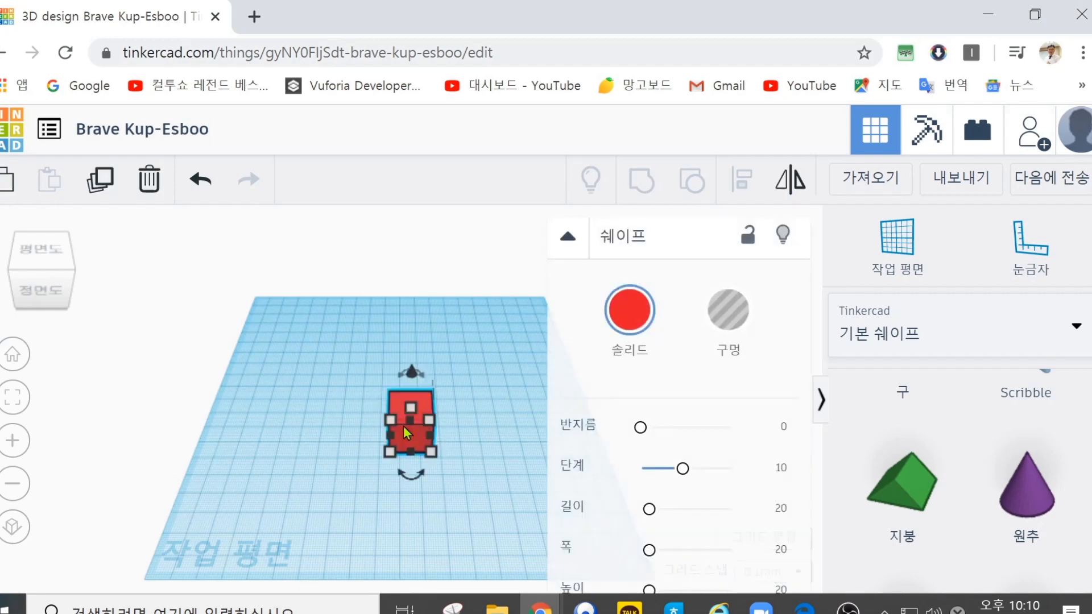
{"action": "left_click", "coordinate": [295, 414]}
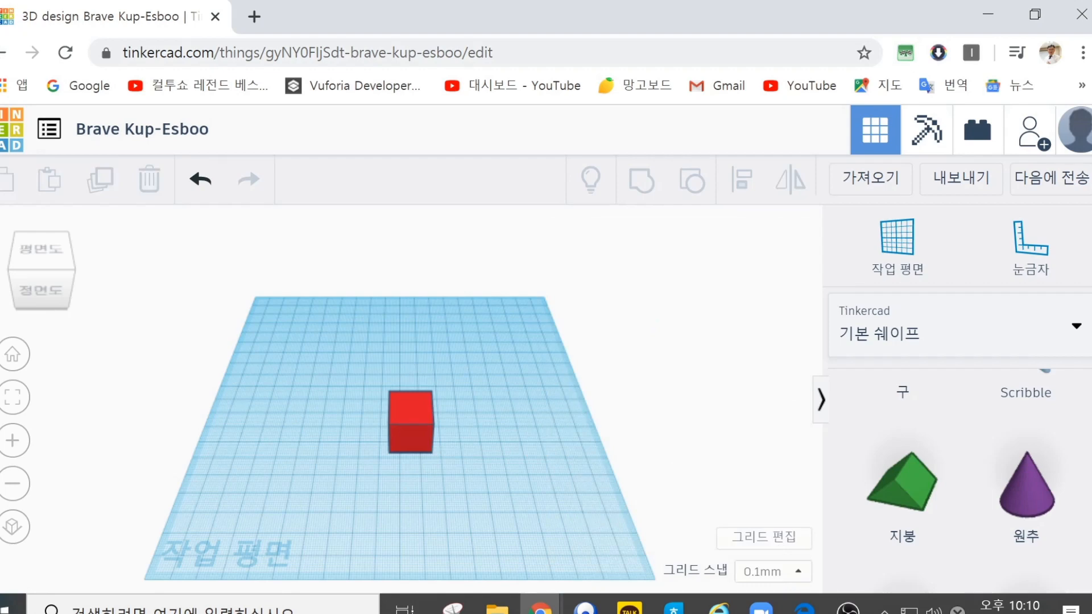
{"action": "left_click", "coordinate": [411, 433]}
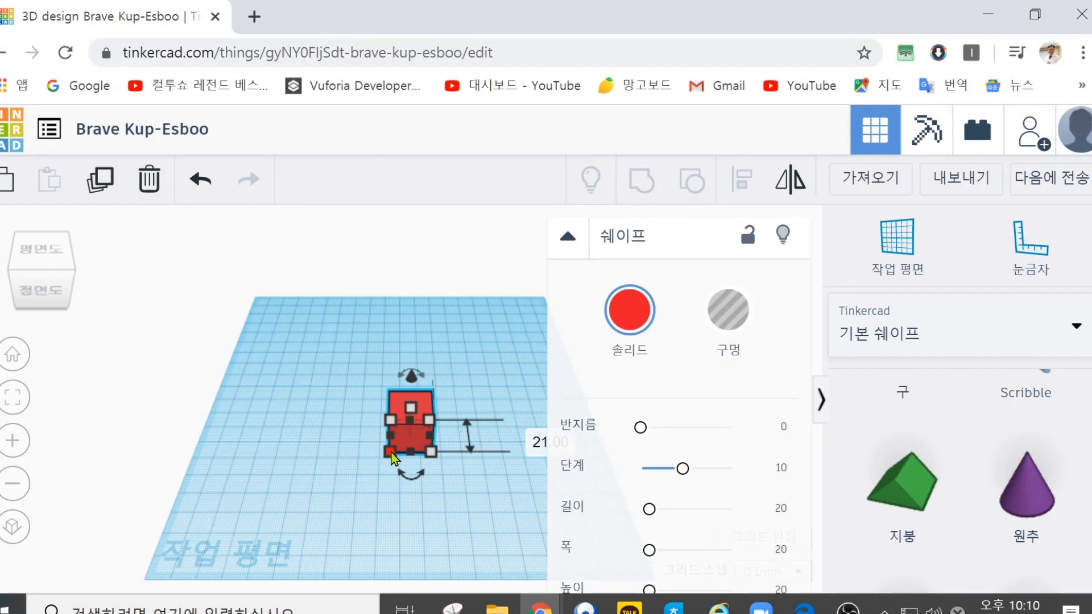
{"action": "left_click_drag", "start_coordinate": [390, 452], "coordinate": [280, 491]}
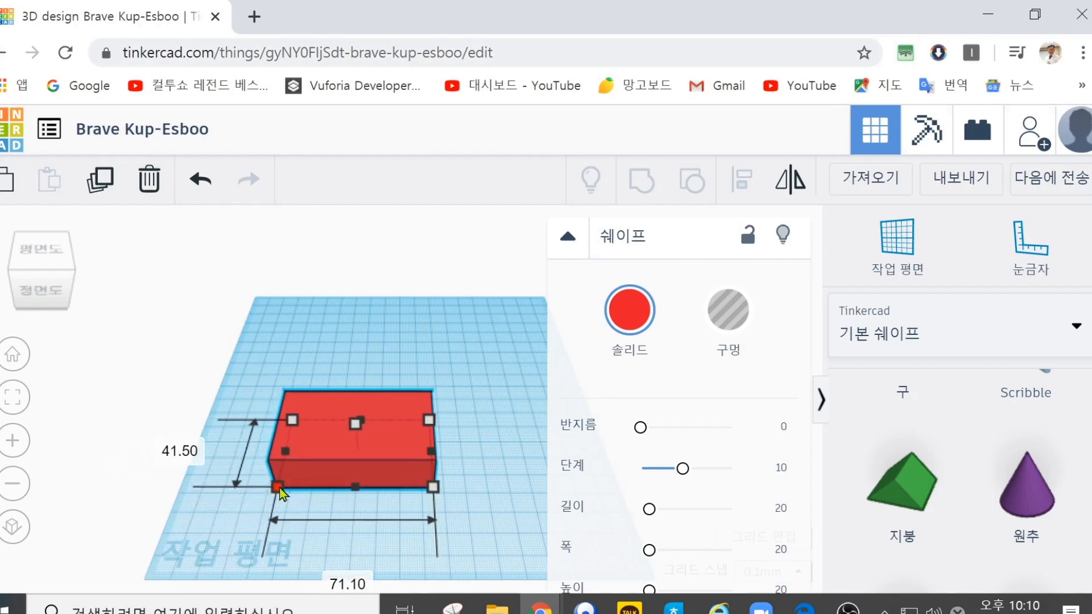
{"action": "left_click_drag", "start_coordinate": [434, 486], "coordinate": [448, 510]}
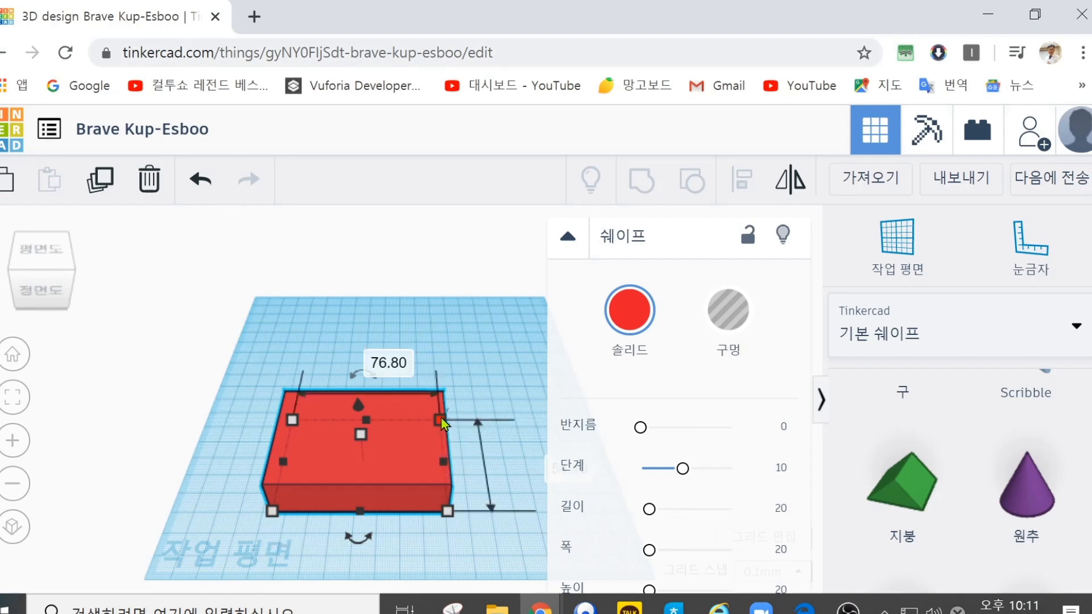
{"action": "left_click_drag", "start_coordinate": [443, 424], "coordinate": [486, 439]}
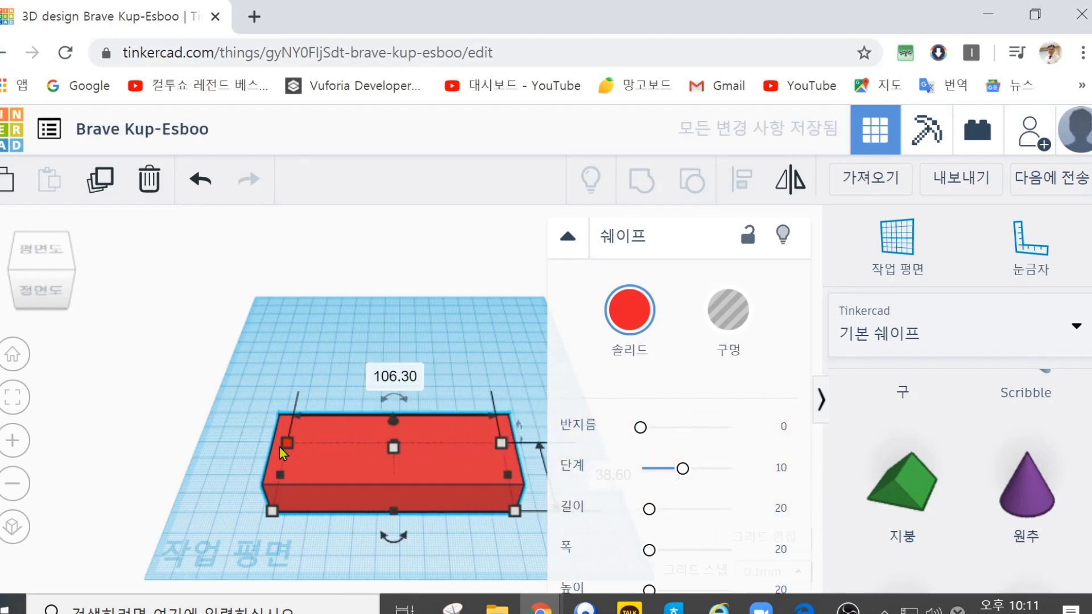
{"action": "left_click_drag", "start_coordinate": [287, 444], "coordinate": [357, 414]}
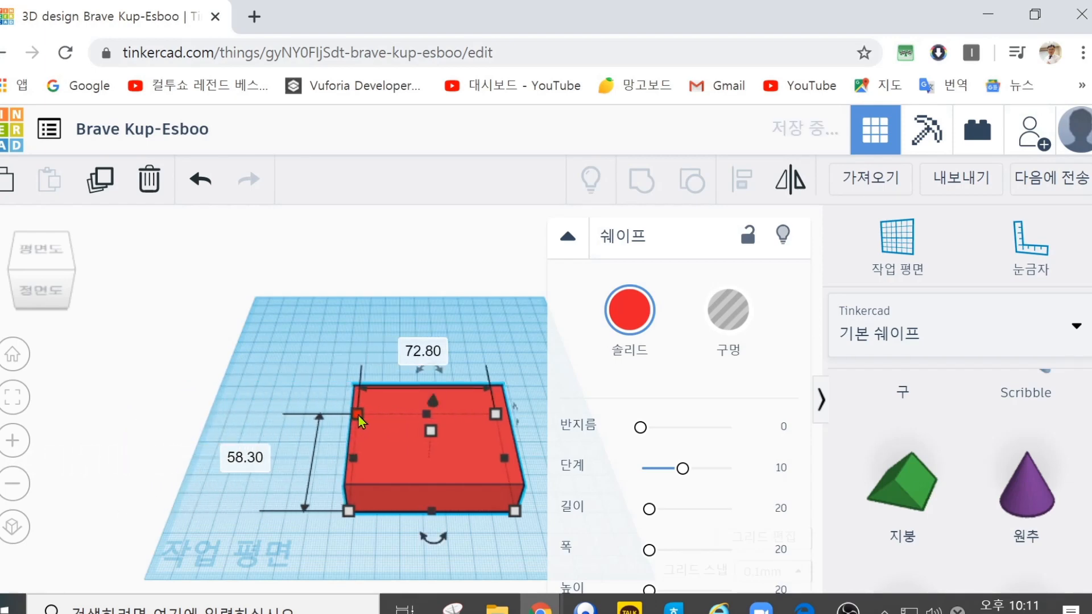
Step: Raise the box's height to about 27.6 mm, and stretch it slightly taller once more
{"action": "right_click_drag", "start_coordinate": [269, 466], "coordinate": [254, 448]}
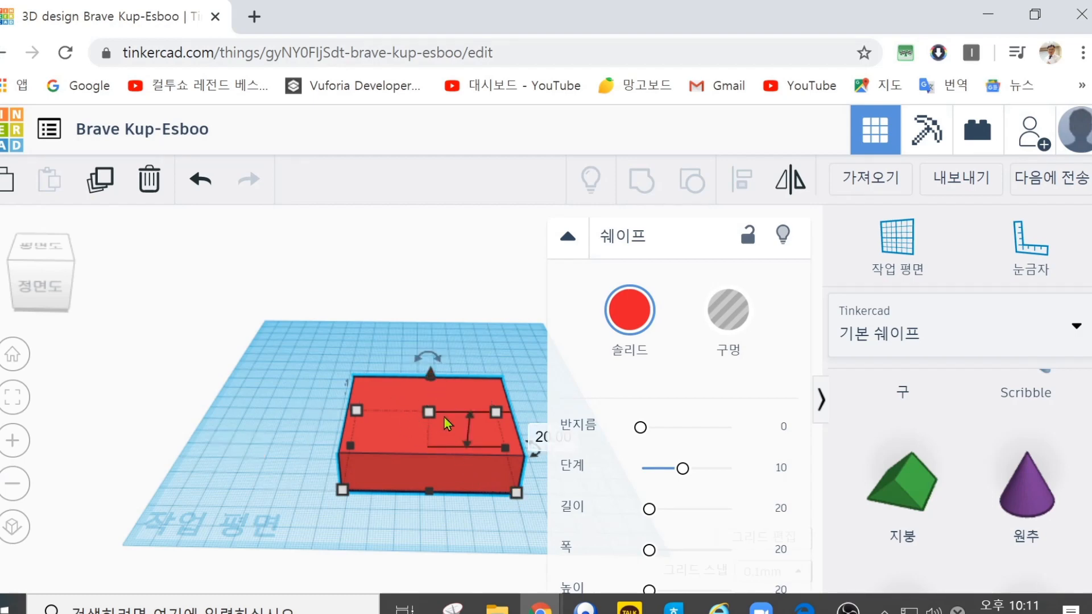
{"action": "mouse_move", "coordinate": [427, 410]}
{"action": "left_mouse_down"}
{"action": "mouse_move", "coordinate": [429, 250]}
{"action": "mouse_move", "coordinate": [426, 451]}
{"action": "mouse_move", "coordinate": [430, 288]}
{"action": "mouse_move", "coordinate": [420, 438]}
{"action": "mouse_move", "coordinate": [431, 307]}
{"action": "mouse_move", "coordinate": [432, 424]}
{"action": "mouse_move", "coordinate": [432, 401]}
{"action": "left_mouse_up"}
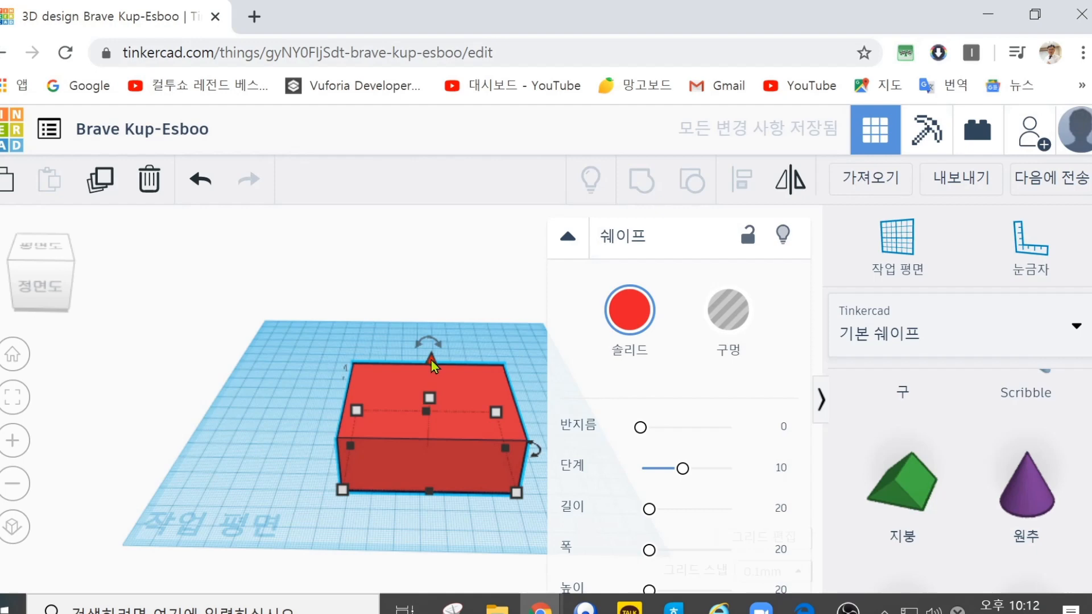
{"action": "mouse_move", "coordinate": [430, 359]}
{"action": "left_mouse_down"}
{"action": "mouse_move", "coordinate": [431, 292]}
{"action": "mouse_move", "coordinate": [438, 357]}
{"action": "left_mouse_up"}
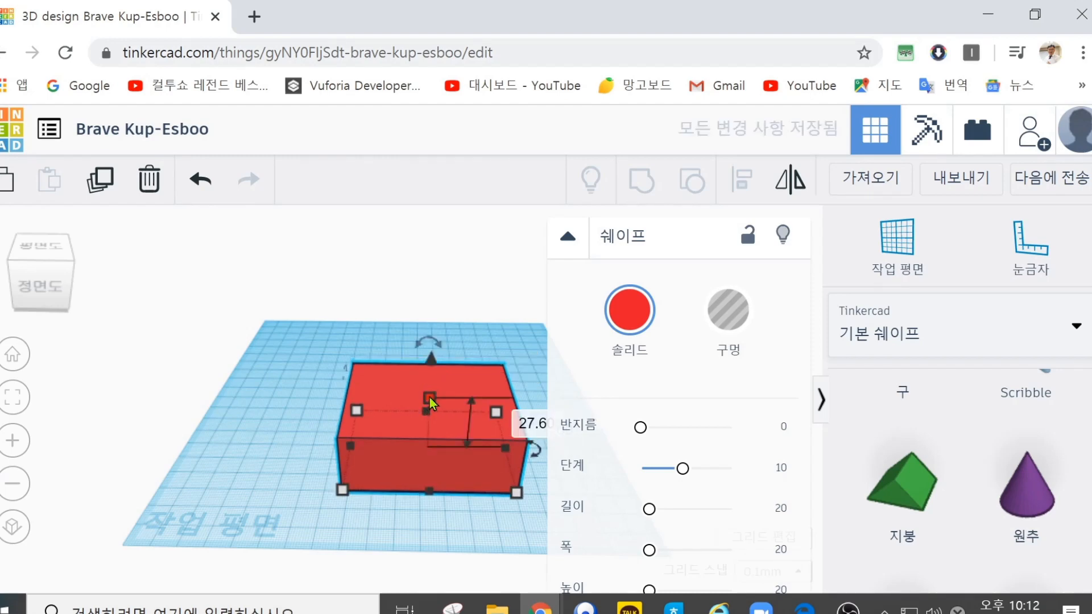
{"action": "mouse_move", "coordinate": [430, 396]}
{"action": "left_mouse_down"}
{"action": "mouse_move", "coordinate": [438, 281]}
{"action": "mouse_move", "coordinate": [438, 442]}
{"action": "mouse_move", "coordinate": [434, 278]}
{"action": "mouse_move", "coordinate": [435, 387]}
{"action": "left_mouse_up"}
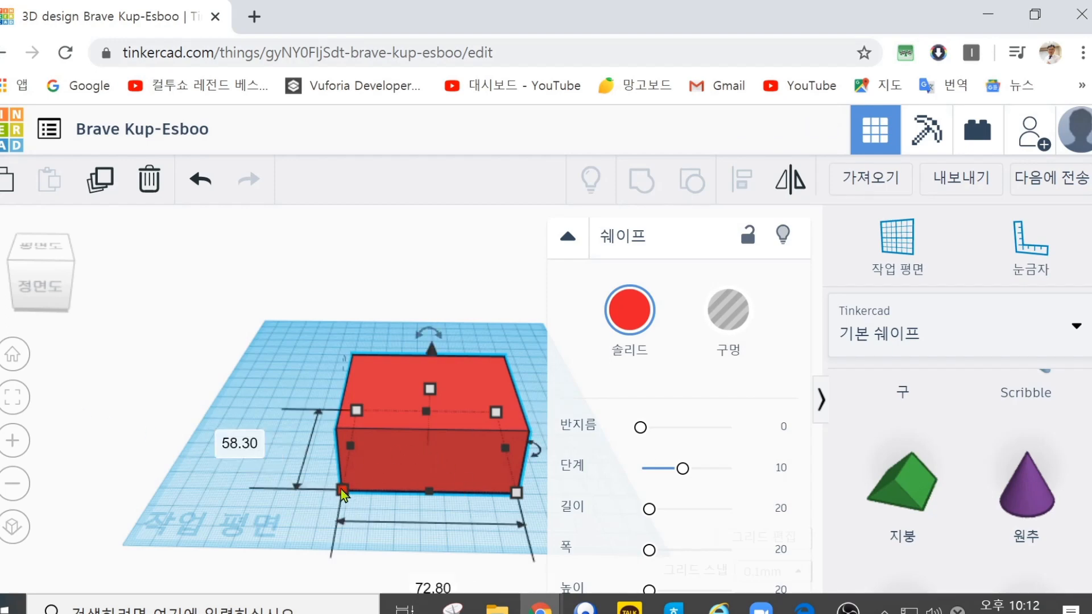
Step: Resize the box's base to about 73.3 by 40.5 mm, scale the box proportionally to about 66.06 by 36.5 mm, and deselect it
{"action": "left_click_drag", "start_coordinate": [343, 494], "coordinate": [348, 466]}
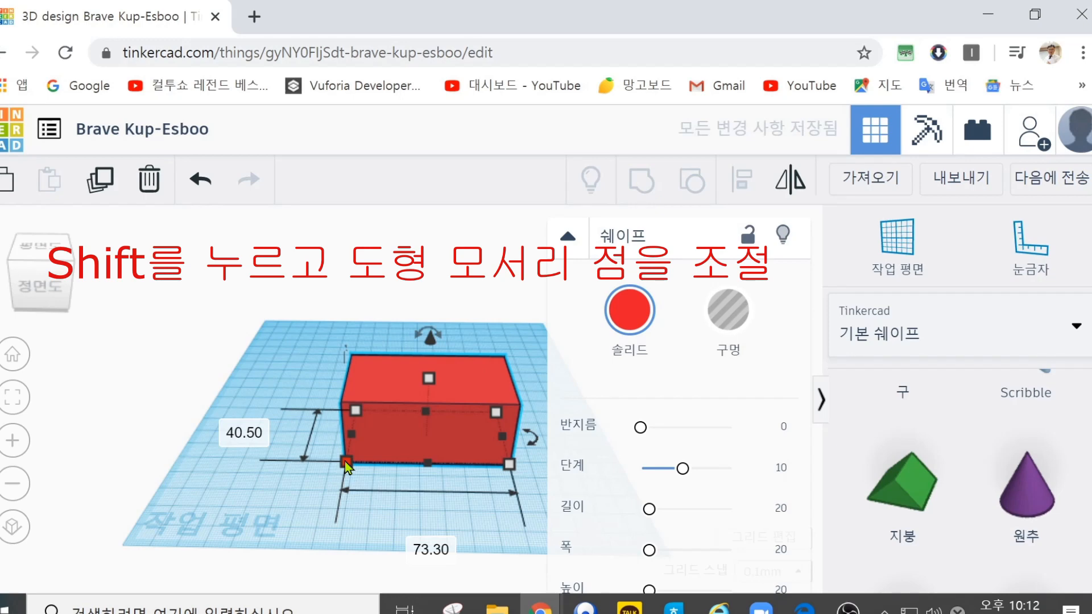
{"action": "left_click_drag", "start_coordinate": [345, 463], "coordinate": [380, 456], "text": "shift"}
{"action": "left_click", "coordinate": [297, 500]}
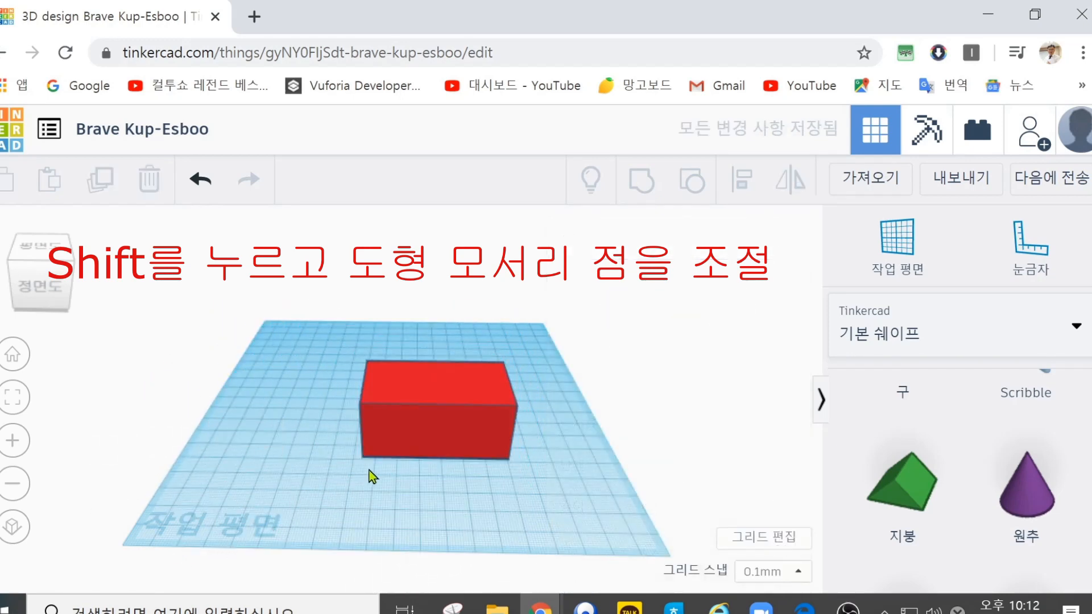
Step: Flatten the box to about 8.1 mm high and resize its base to about 52.3 by 45.7 mm, then deselect it
{"action": "left_click", "coordinate": [365, 454]}
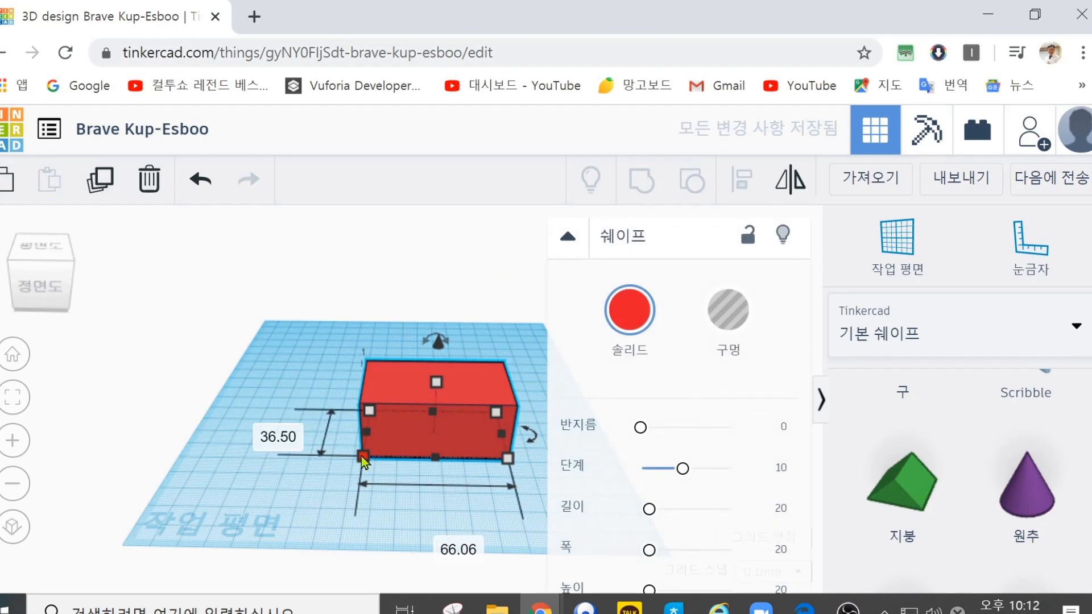
{"action": "left_click_drag", "start_coordinate": [360, 455], "coordinate": [325, 466], "text": "shift"}
{"action": "left_click_drag", "start_coordinate": [419, 375], "coordinate": [419, 425]}
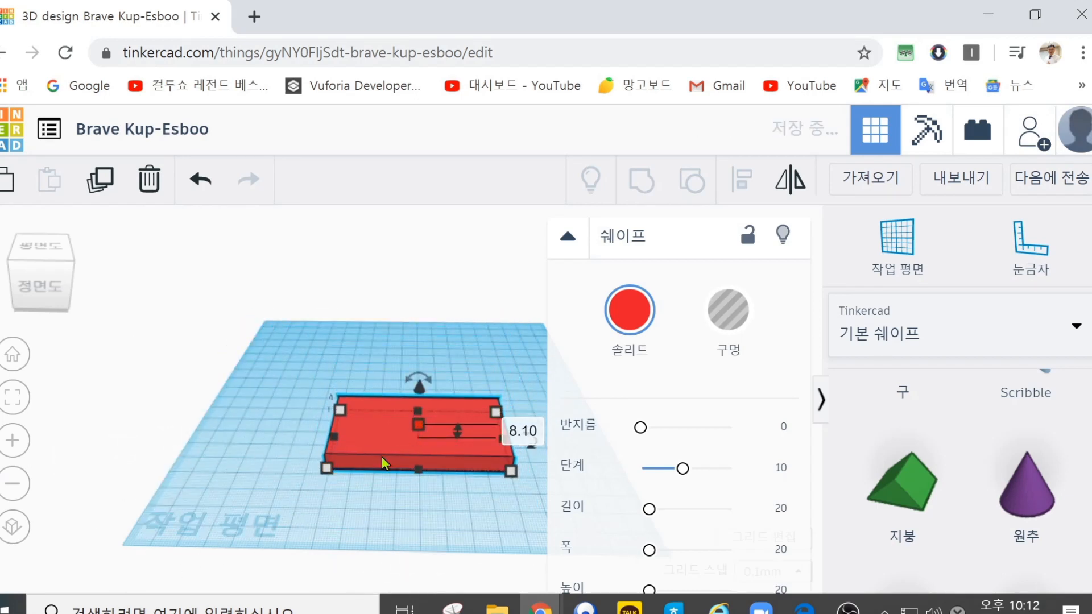
{"action": "left_click_drag", "start_coordinate": [328, 469], "coordinate": [392, 472]}
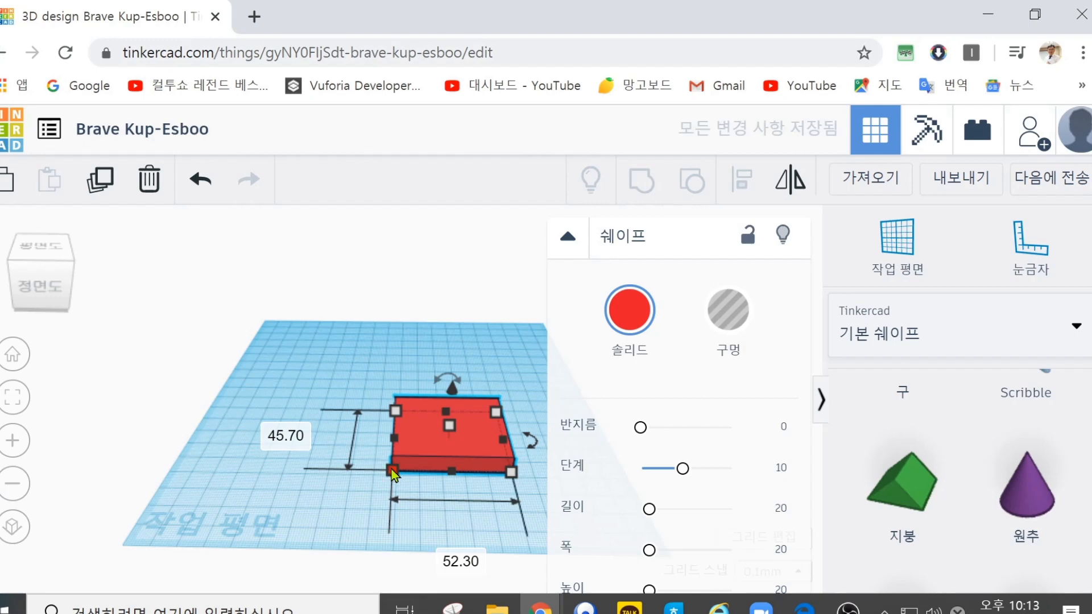
{"action": "left_click", "coordinate": [350, 482]}
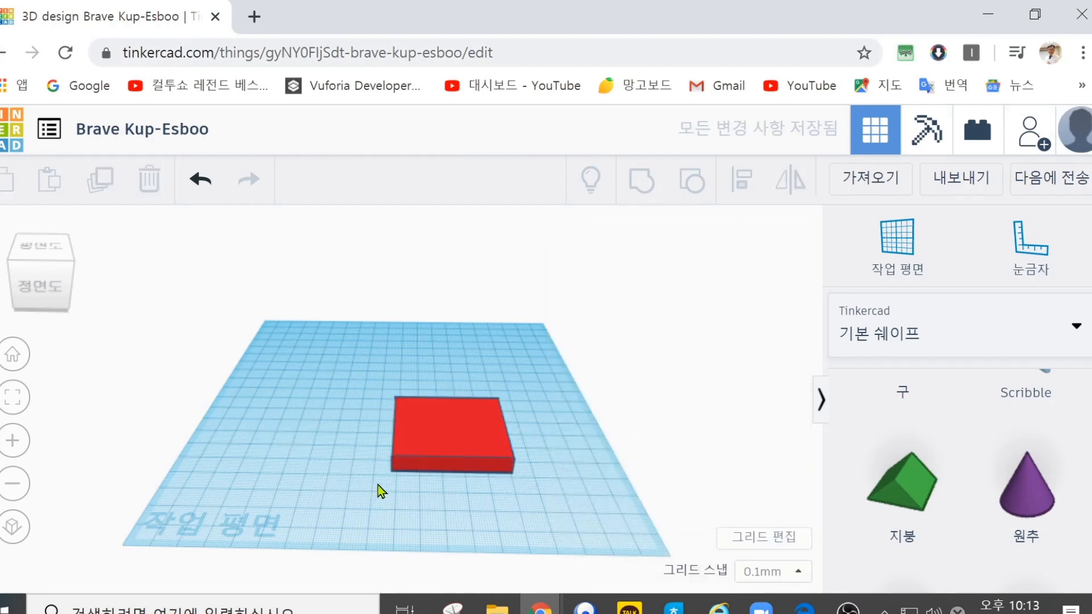
Step: Scale the box proportionally about its centre until its base is about 86.8 by 75.85 mm
{"action": "left_click", "coordinate": [418, 437]}
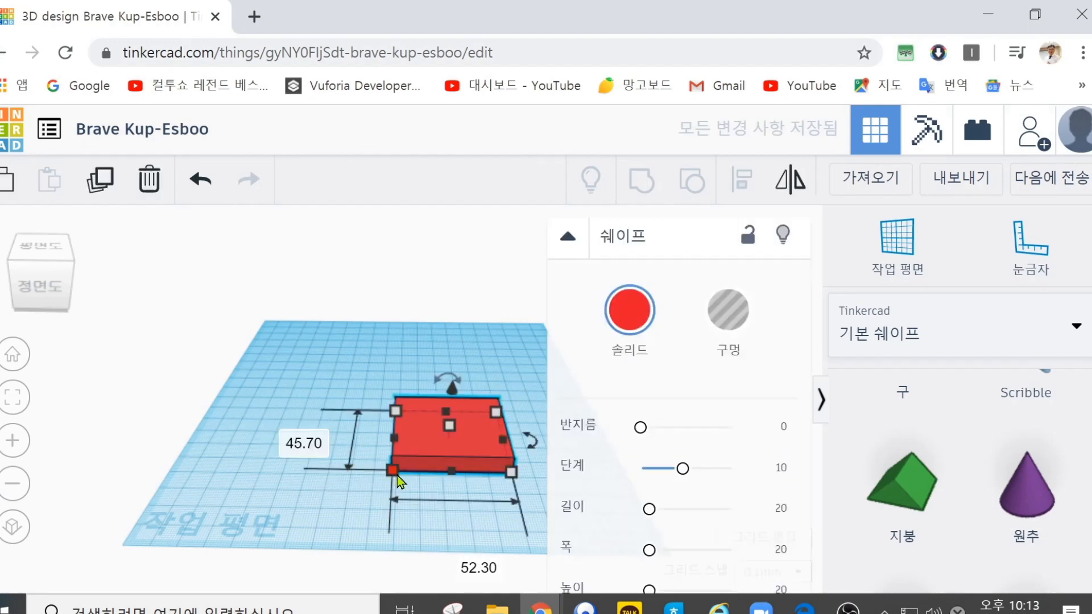
{"action": "left_click_drag", "start_coordinate": [392, 470], "coordinate": [346, 397]}
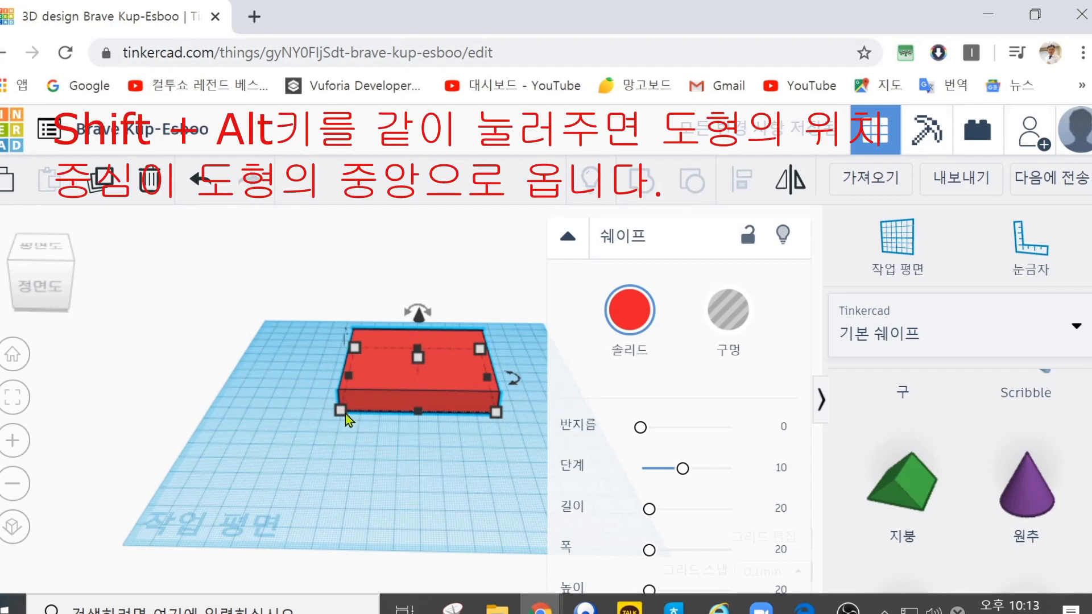
{"action": "mouse_move", "coordinate": [340, 412]}
{"action": "left_mouse_down", "text": "alt+shift"}
{"action": "mouse_move", "coordinate": [295, 440]}
{"action": "mouse_move", "coordinate": [260, 516]}
{"action": "mouse_move", "coordinate": [317, 422]}
{"action": "mouse_move", "coordinate": [333, 414]}
{"action": "left_mouse_up", "text": "alt+shift"}
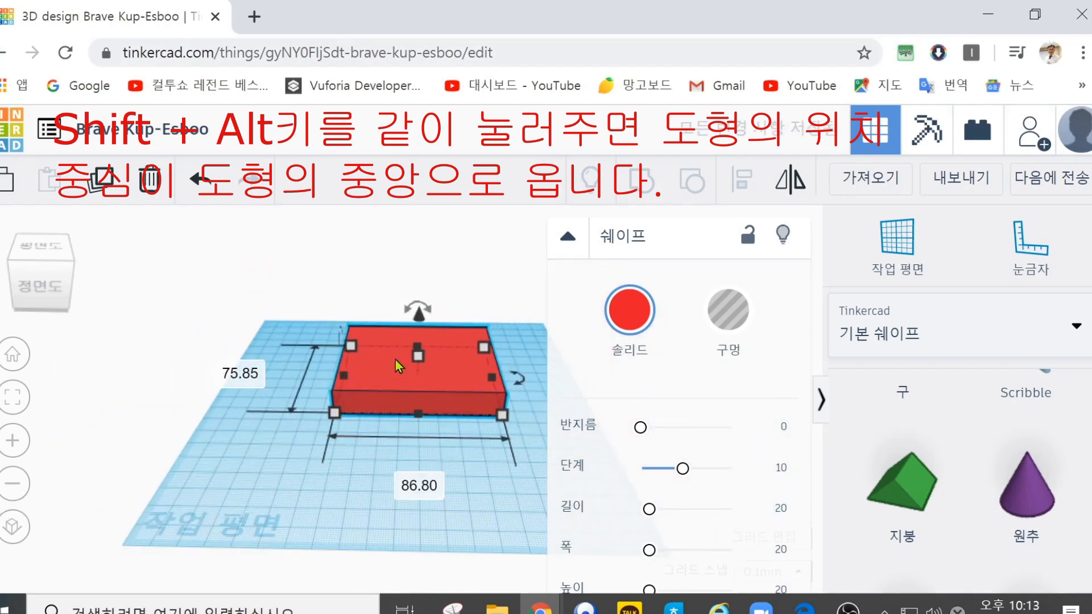
Step: Move the box about 11.1 mm left and 45.75 mm toward the front, and resize its base to about 86 by 83.75 mm
{"action": "left_click_drag", "start_coordinate": [391, 364], "coordinate": [362, 414]}
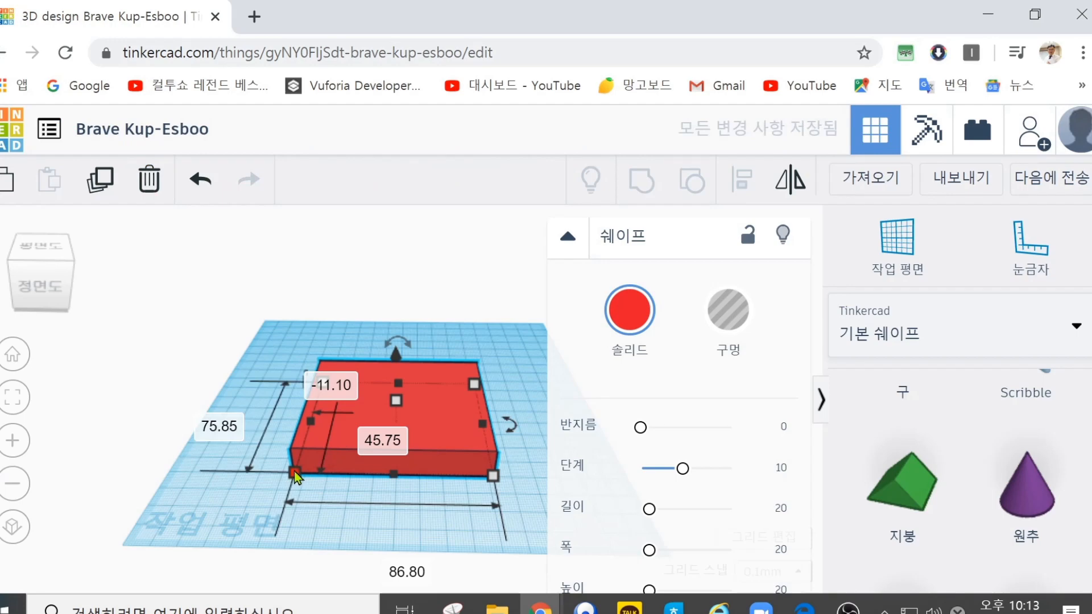
{"action": "mouse_move", "coordinate": [293, 469]}
{"action": "left_mouse_down", "text": "alt+shift"}
{"action": "mouse_move", "coordinate": [176, 560]}
{"action": "mouse_move", "coordinate": [274, 483]}
{"action": "mouse_move", "coordinate": [361, 446]}
{"action": "mouse_move", "coordinate": [292, 468]}
{"action": "mouse_move", "coordinate": [180, 540]}
{"action": "mouse_move", "coordinate": [301, 474]}
{"action": "left_mouse_up", "text": "alt+shift"}
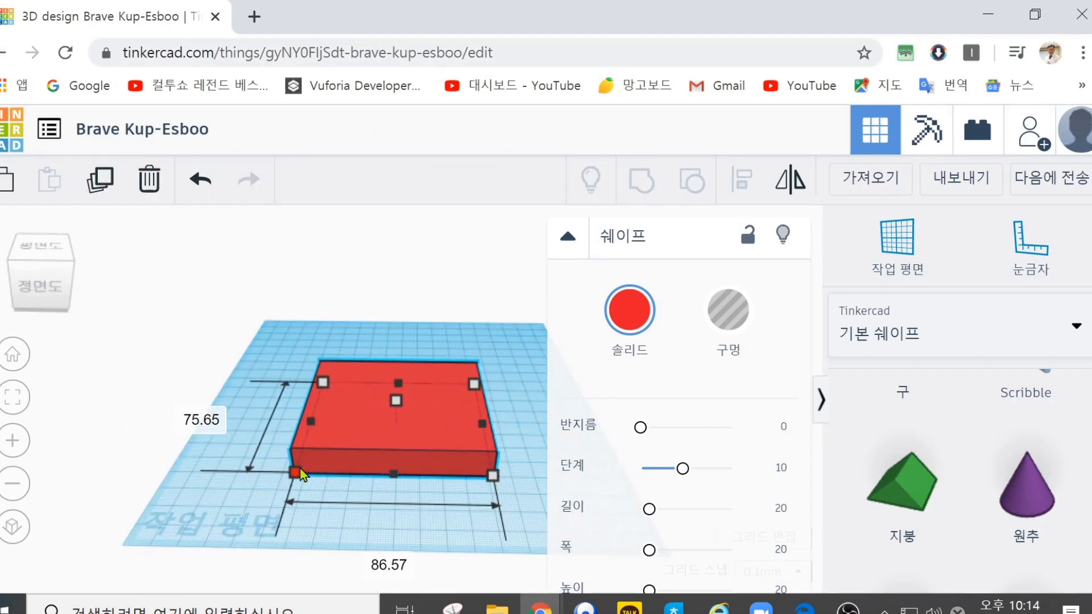
{"action": "mouse_move", "coordinate": [302, 473]}
{"action": "left_mouse_down", "text": "alt+shift"}
{"action": "mouse_move", "coordinate": [214, 517]}
{"action": "mouse_move", "coordinate": [175, 522]}
{"action": "mouse_move", "coordinate": [349, 429]}
{"action": "mouse_move", "coordinate": [162, 540]}
{"action": "mouse_move", "coordinate": [318, 455]}
{"action": "mouse_move", "coordinate": [292, 506]}
{"action": "mouse_move", "coordinate": [291, 488]}
{"action": "mouse_move", "coordinate": [381, 438]}
{"action": "mouse_move", "coordinate": [337, 472]}
{"action": "mouse_move", "coordinate": [246, 463]}
{"action": "mouse_move", "coordinate": [250, 402]}
{"action": "mouse_move", "coordinate": [254, 500]}
{"action": "mouse_move", "coordinate": [414, 515]}
{"action": "mouse_move", "coordinate": [261, 516]}
{"action": "mouse_move", "coordinate": [252, 418]}
{"action": "mouse_move", "coordinate": [247, 519]}
{"action": "mouse_move", "coordinate": [373, 540]}
{"action": "mouse_move", "coordinate": [271, 441]}
{"action": "mouse_move", "coordinate": [239, 561]}
{"action": "mouse_move", "coordinate": [408, 571]}
{"action": "mouse_move", "coordinate": [316, 463]}
{"action": "mouse_move", "coordinate": [212, 519]}
{"action": "mouse_move", "coordinate": [313, 480]}
{"action": "mouse_move", "coordinate": [287, 504]}
{"action": "mouse_move", "coordinate": [290, 485]}
{"action": "left_mouse_up", "text": "alt+shift"}
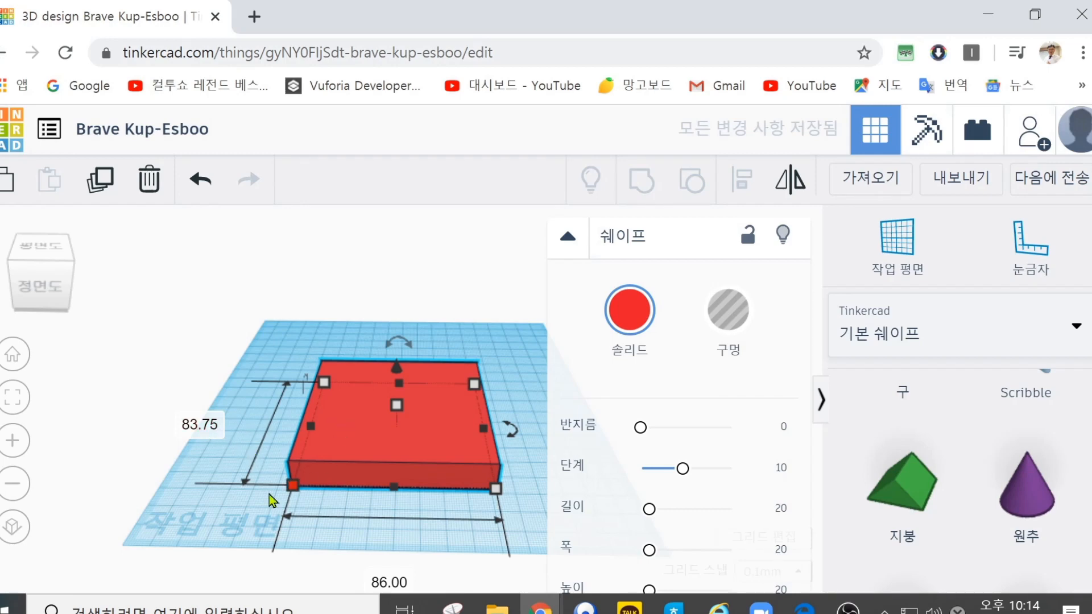
{"action": "left_click", "coordinate": [178, 510]}
{"action": "left_click", "coordinate": [372, 419]}
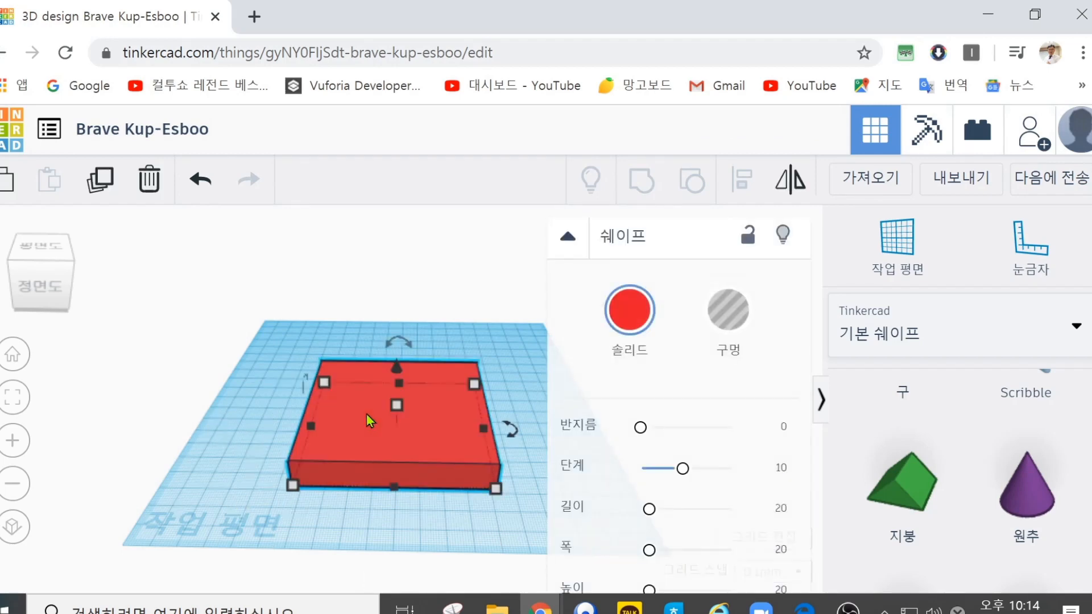
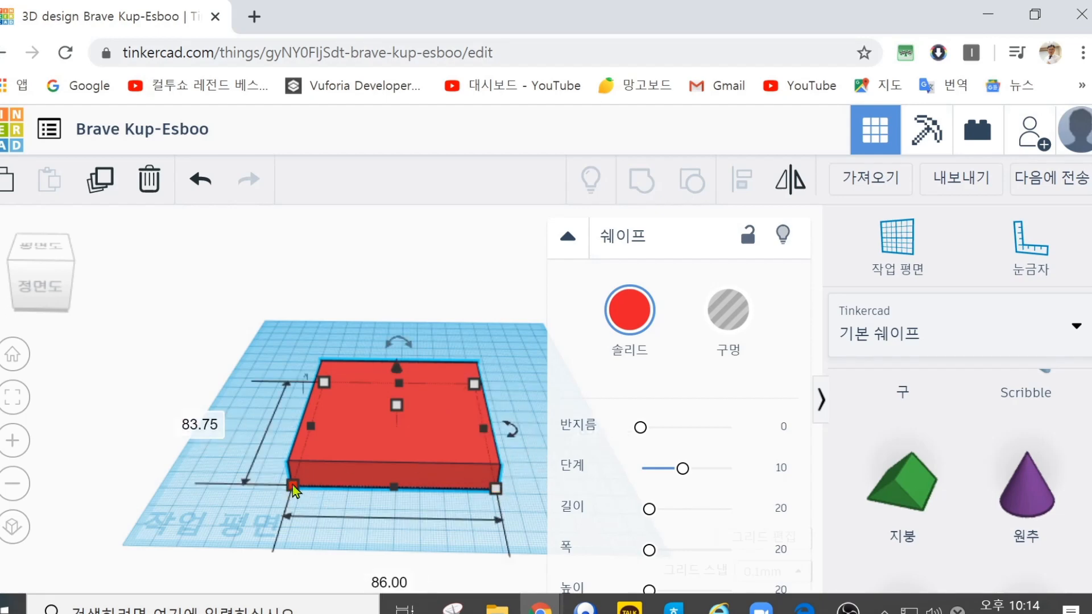
Step: Open the box's base depth and height dimensions for editing, then deselect the box
{"action": "left_click", "coordinate": [200, 421]}
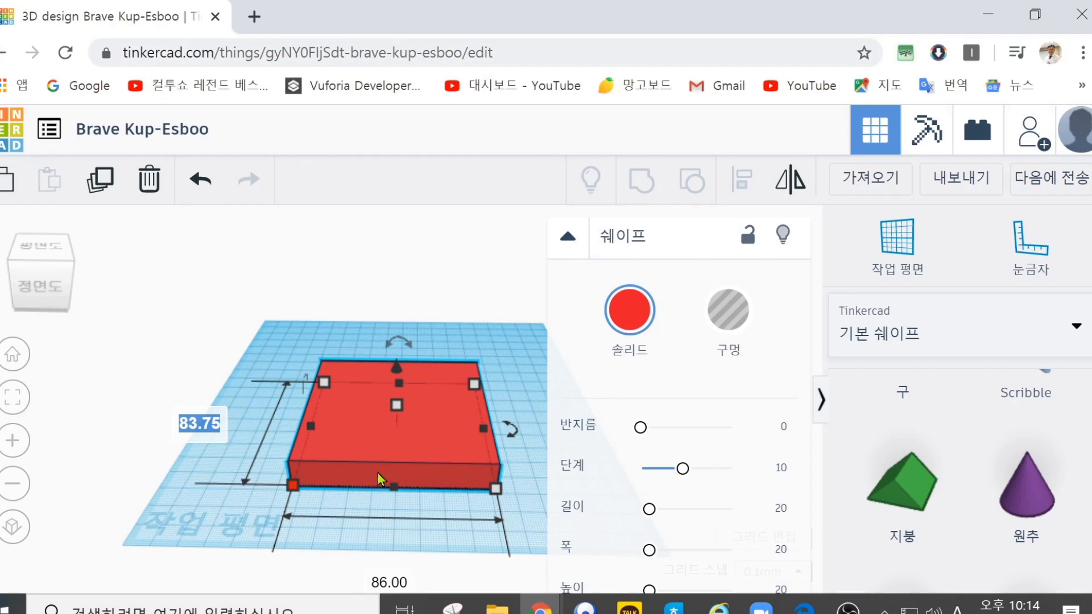
{"action": "left_click", "coordinate": [398, 405]}
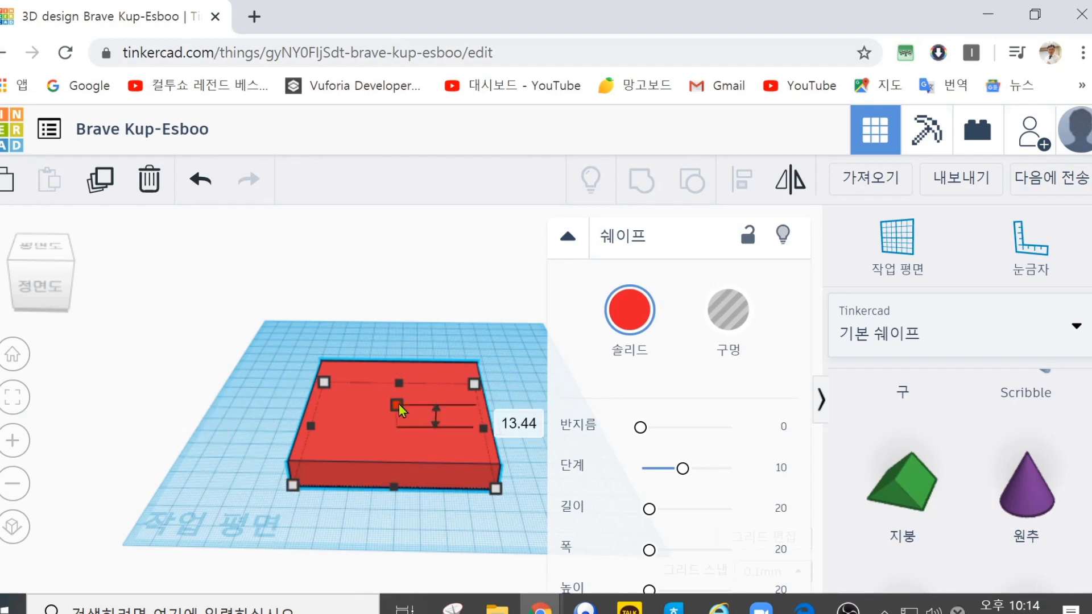
{"action": "left_click", "coordinate": [493, 413]}
{"action": "key", "text": "Return"}
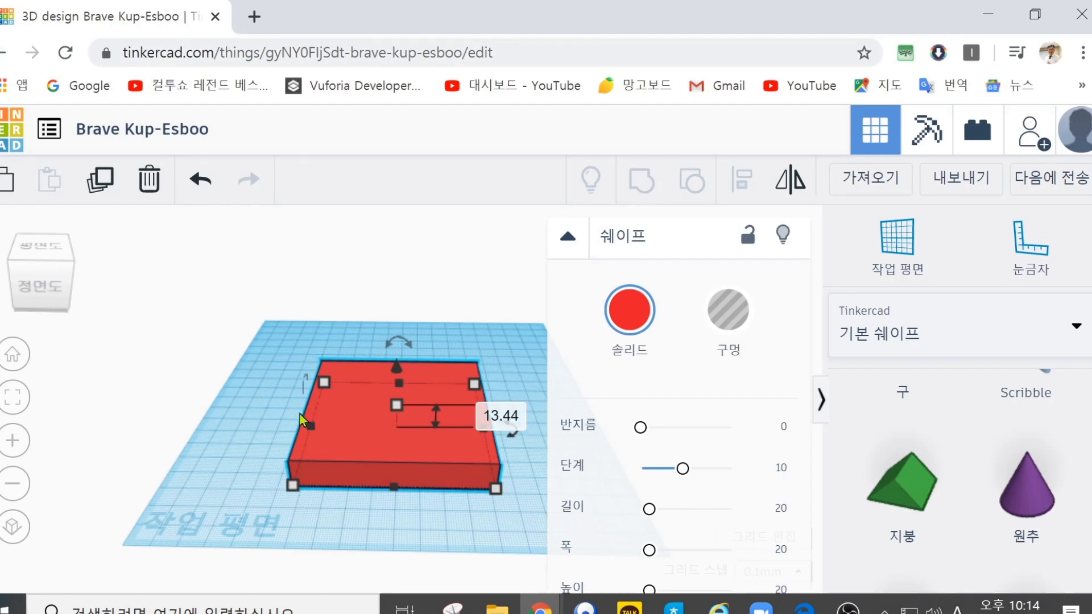
{"action": "left_click", "coordinate": [223, 442]}
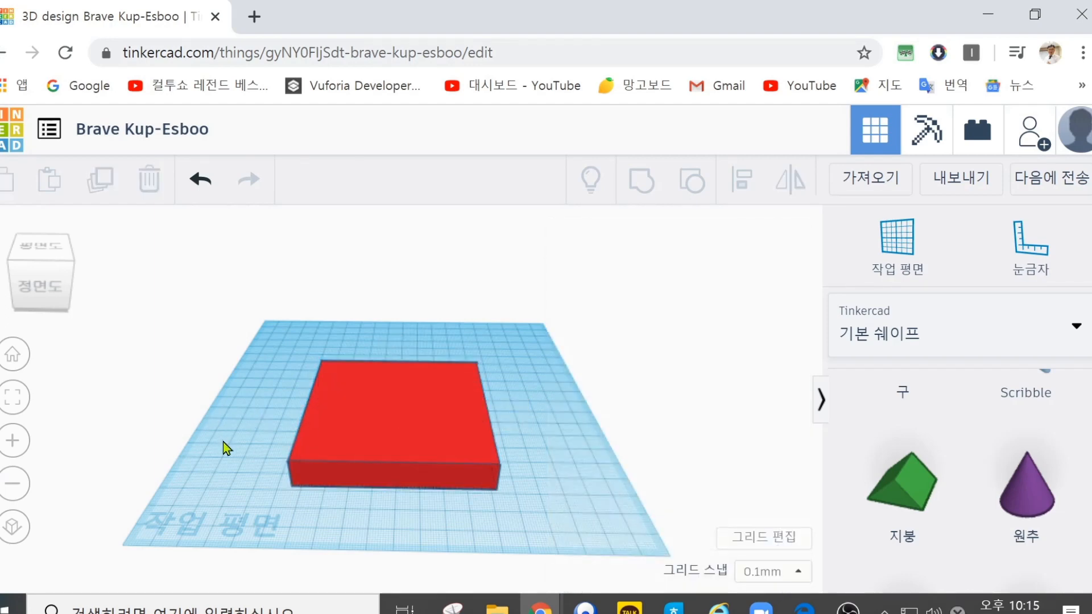
Step: Move the box to the left on the workplane, resize its base to about 83.3 by 47.75 mm, and deselect it
{"action": "left_click", "coordinate": [391, 422]}
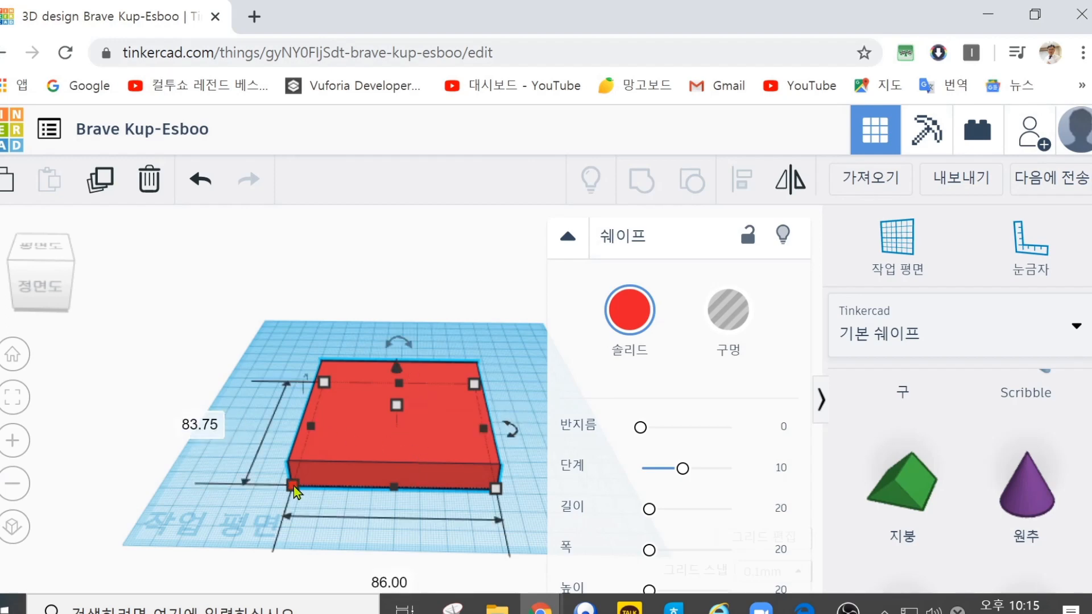
{"action": "scroll", "coordinate": [269, 435], "scroll_direction": "down", "scroll_amount": 1}
{"action": "scroll", "coordinate": [268, 435], "scroll_direction": "down", "scroll_amount": 2}
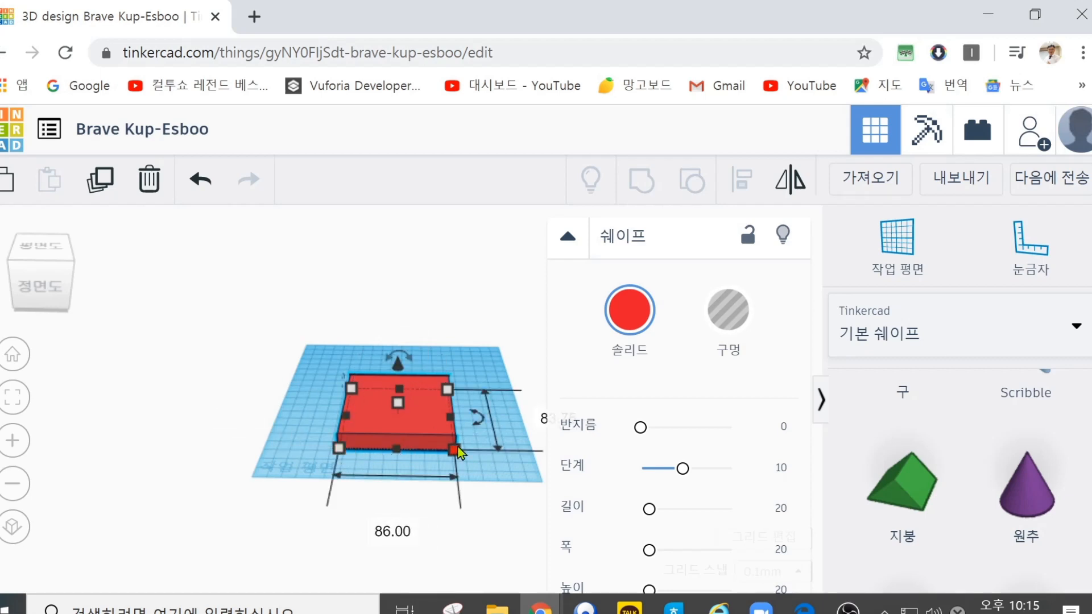
{"action": "left_click_drag", "start_coordinate": [372, 427], "coordinate": [344, 429]}
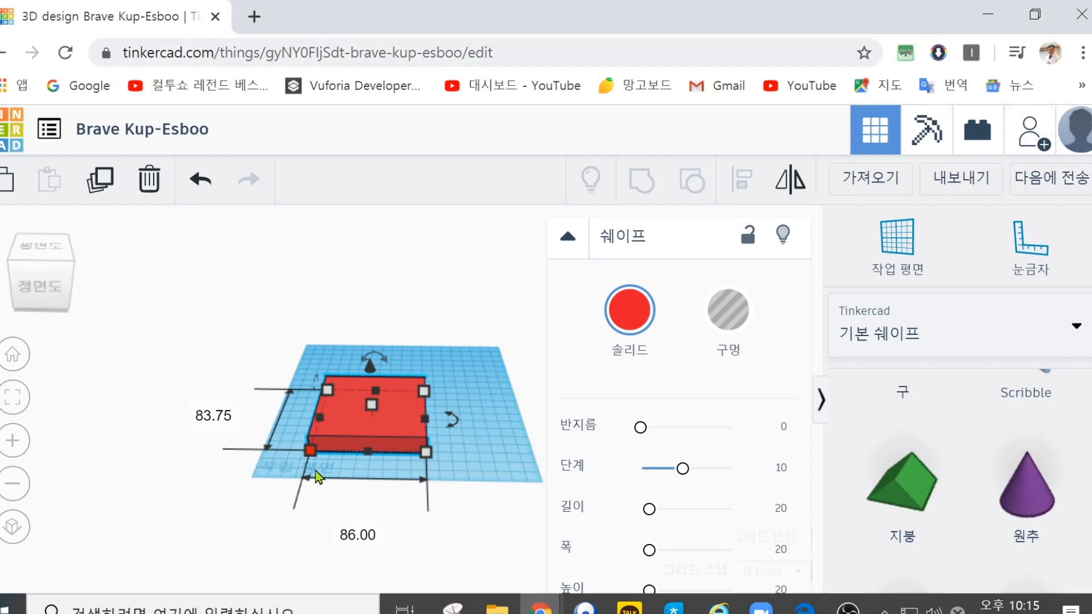
{"action": "left_click_drag", "start_coordinate": [426, 458], "coordinate": [422, 429]}
{"action": "scroll", "coordinate": [263, 480], "scroll_direction": "up", "scroll_amount": 5}
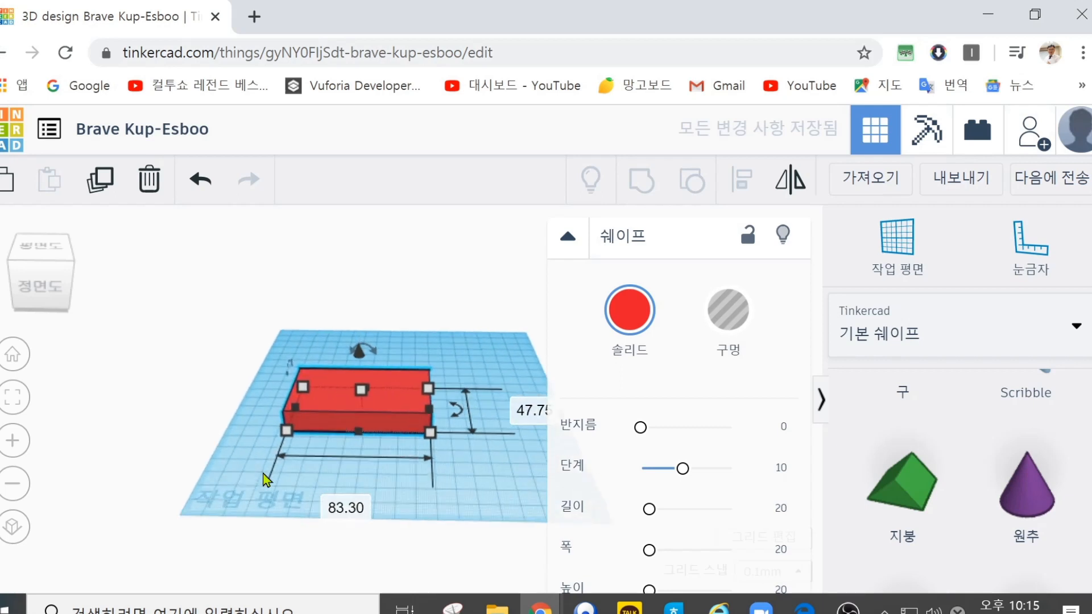
{"action": "left_click", "coordinate": [96, 520]}
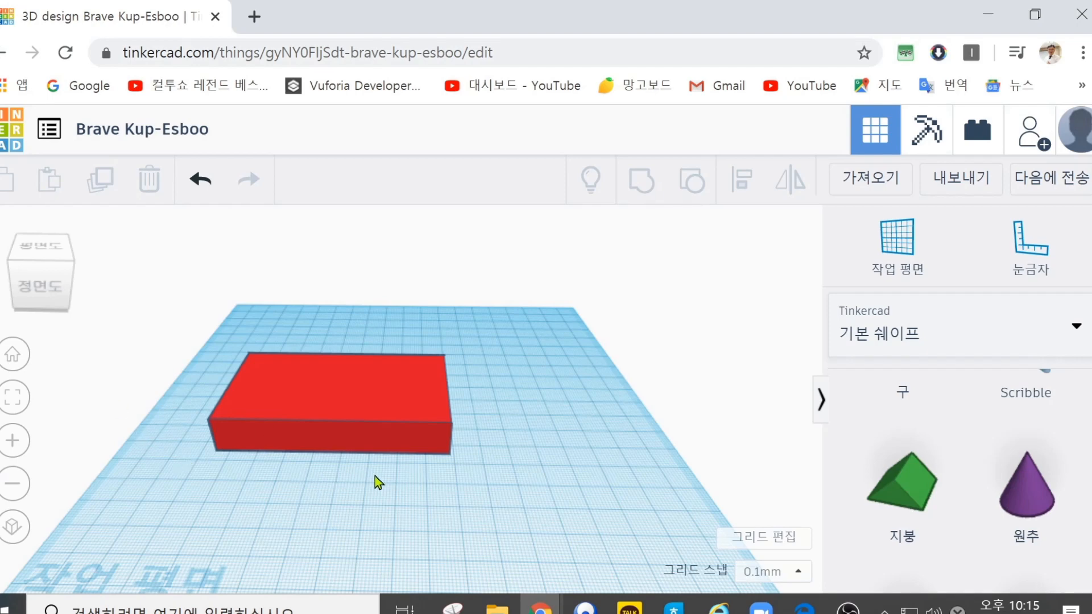
{"action": "left_click", "coordinate": [417, 429]}
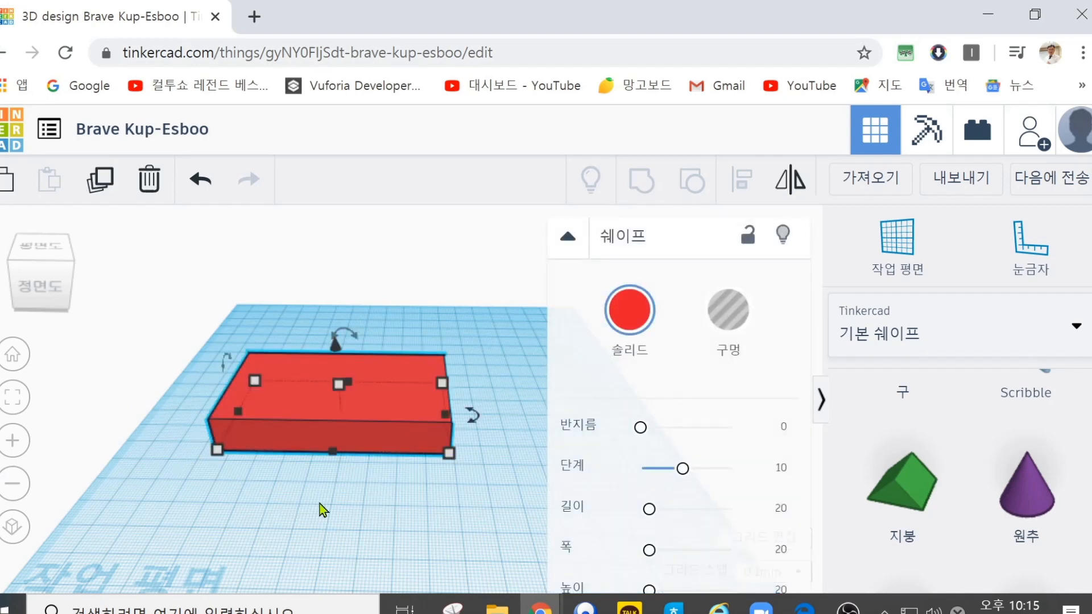
{"action": "left_click", "coordinate": [320, 504]}
{"action": "left_click", "coordinate": [298, 426]}
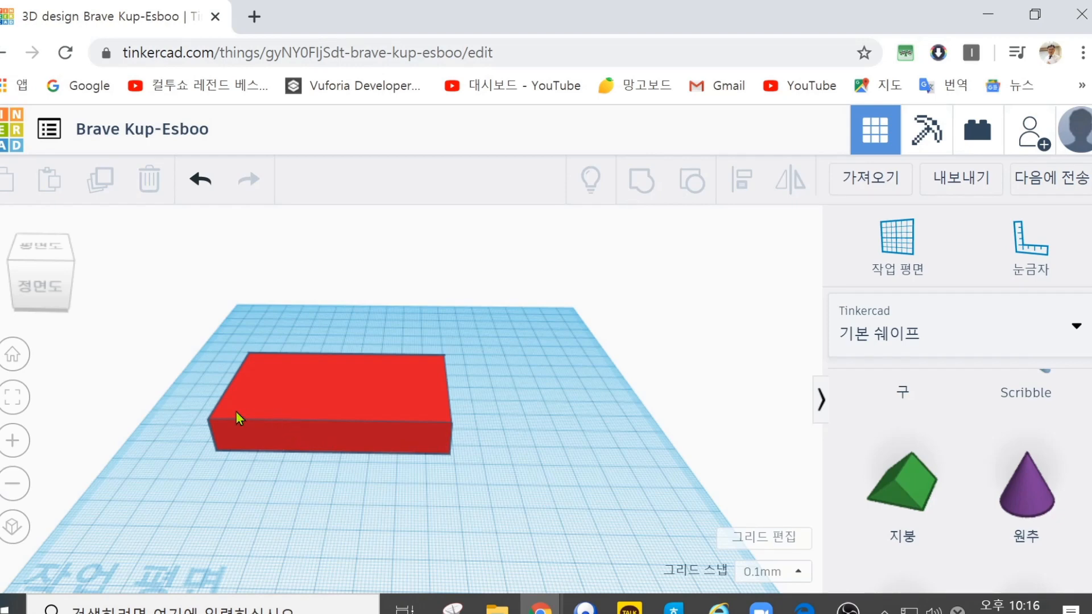
Step: Practise rotating the box about its left-right axis, rotate it -180° about its front-to-back axis, and deselect it
{"action": "left_click", "coordinate": [313, 412]}
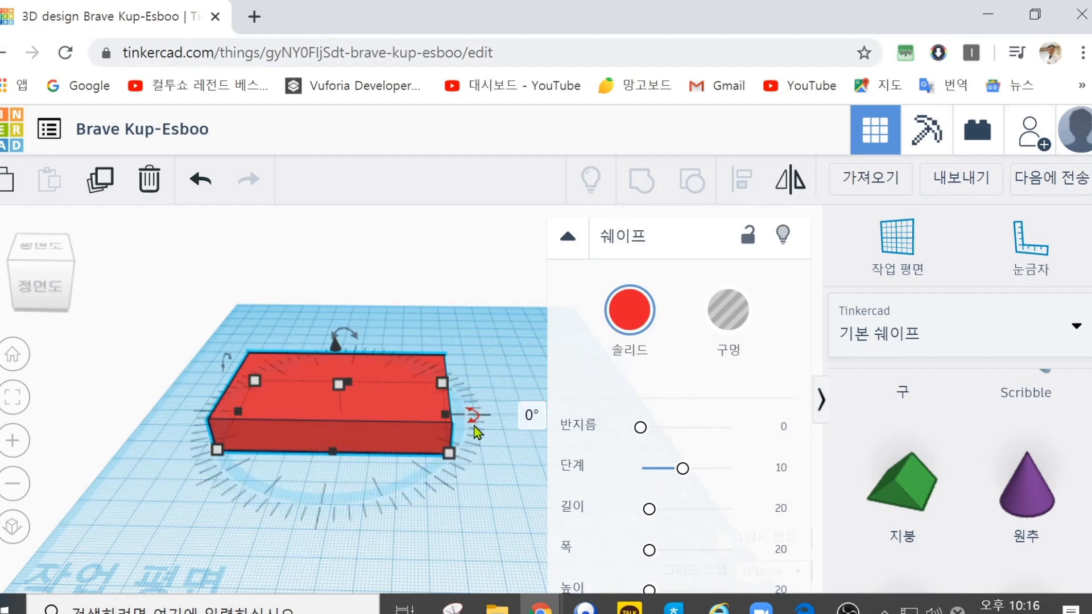
{"action": "left_click_drag", "start_coordinate": [234, 363], "coordinate": [229, 357]}
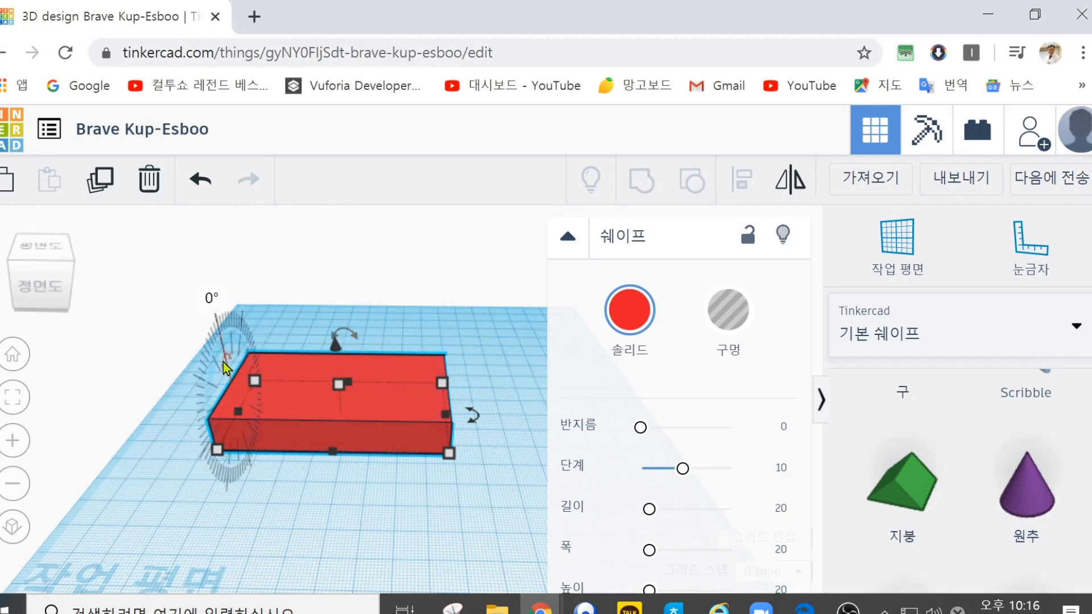
{"action": "left_click_drag", "start_coordinate": [227, 350], "coordinate": [240, 435]}
{"action": "mouse_move", "coordinate": [497, 419]}
{"action": "left_mouse_down"}
{"action": "mouse_move", "coordinate": [475, 415]}
{"action": "mouse_move", "coordinate": [475, 432]}
{"action": "mouse_move", "coordinate": [251, 546]}
{"action": "mouse_move", "coordinate": [290, 347]}
{"action": "mouse_move", "coordinate": [428, 481]}
{"action": "mouse_move", "coordinate": [239, 365]}
{"action": "mouse_move", "coordinate": [390, 492]}
{"action": "mouse_move", "coordinate": [242, 369]}
{"action": "mouse_move", "coordinate": [429, 446]}
{"action": "mouse_move", "coordinate": [290, 489]}
{"action": "mouse_move", "coordinate": [208, 487]}
{"action": "mouse_move", "coordinate": [103, 517]}
{"action": "mouse_move", "coordinate": [122, 309]}
{"action": "mouse_move", "coordinate": [541, 309]}
{"action": "mouse_move", "coordinate": [551, 446]}
{"action": "mouse_move", "coordinate": [511, 420]}
{"action": "left_mouse_up"}
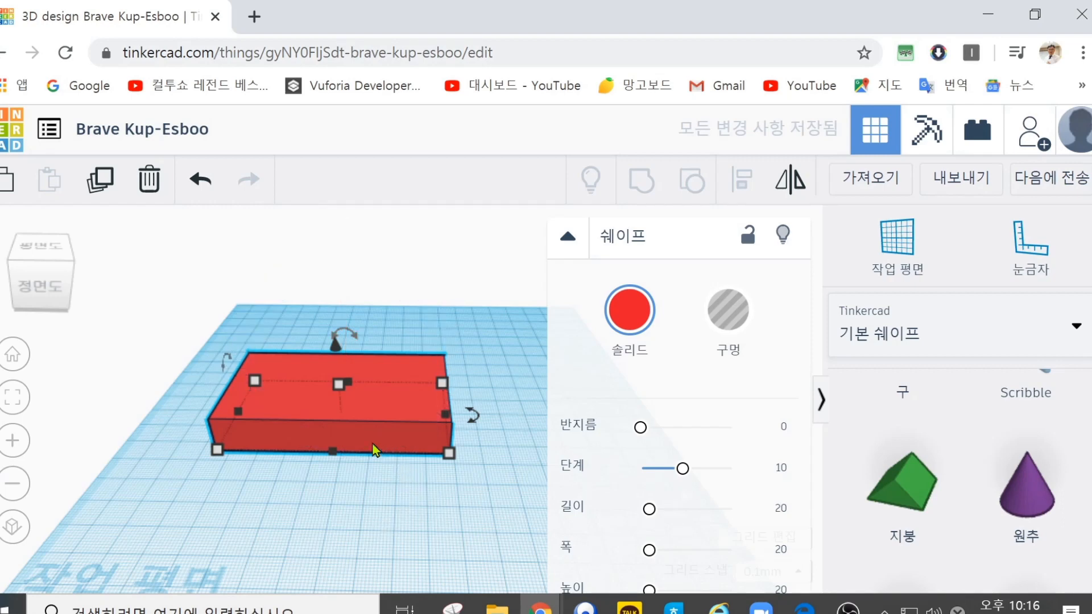
{"action": "left_click_drag", "start_coordinate": [344, 326], "coordinate": [343, 423]}
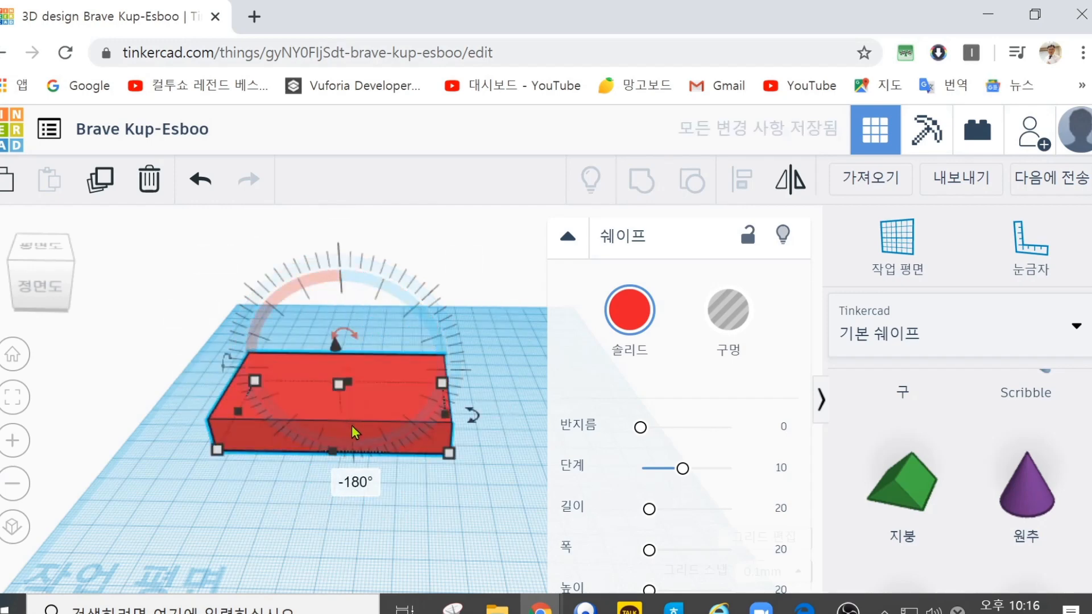
{"action": "left_click", "coordinate": [473, 532]}
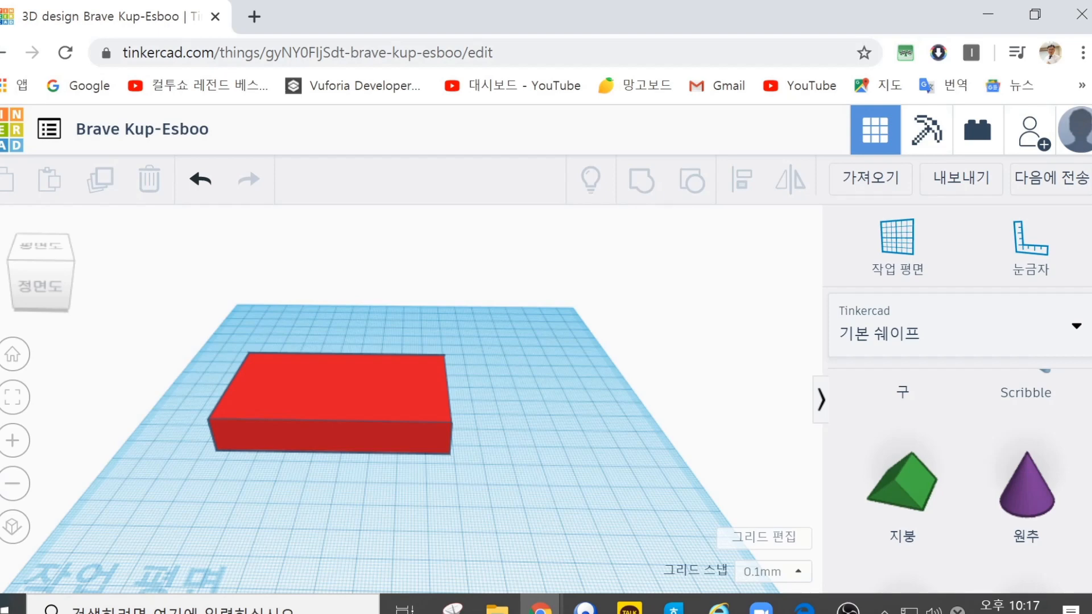
Step: Select the box and rotate it freely about its vertical axis by about -176°
{"action": "left_click", "coordinate": [347, 404]}
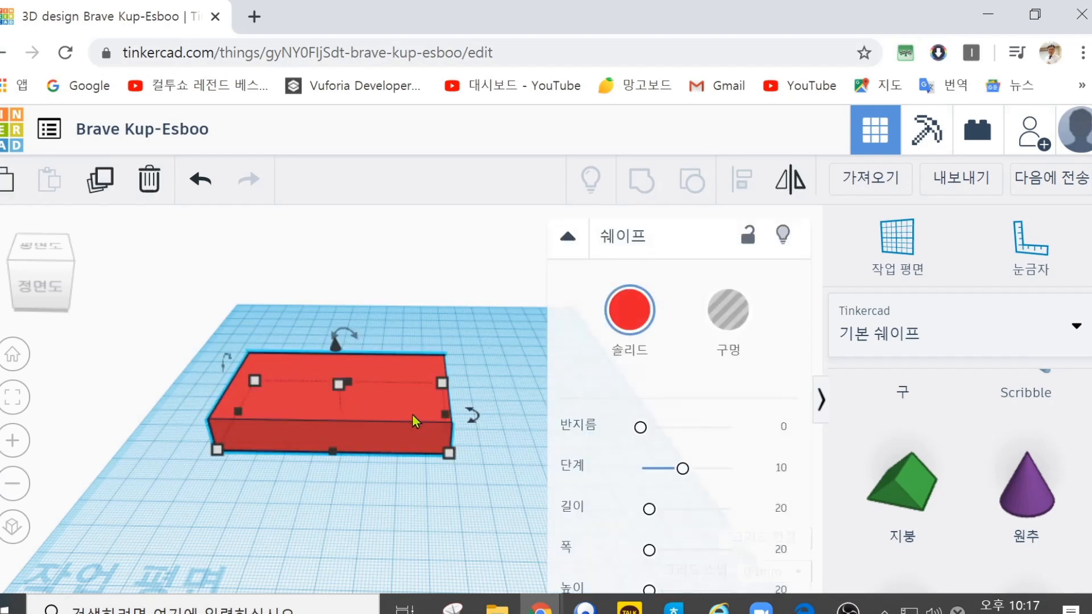
{"action": "mouse_move", "coordinate": [474, 421]}
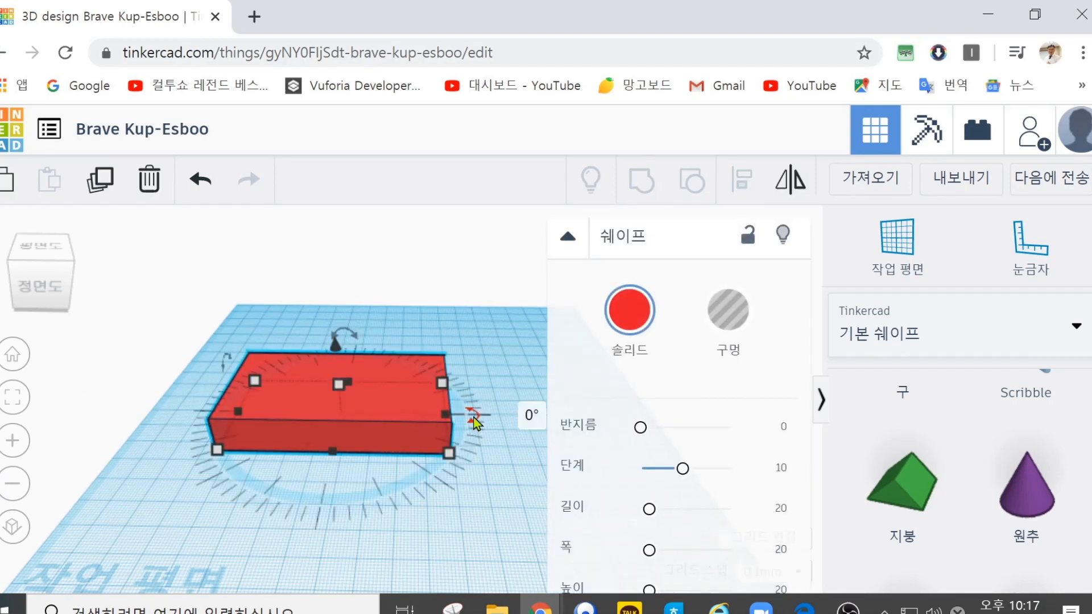
{"action": "left_click_drag", "start_coordinate": [473, 418], "coordinate": [103, 420]}
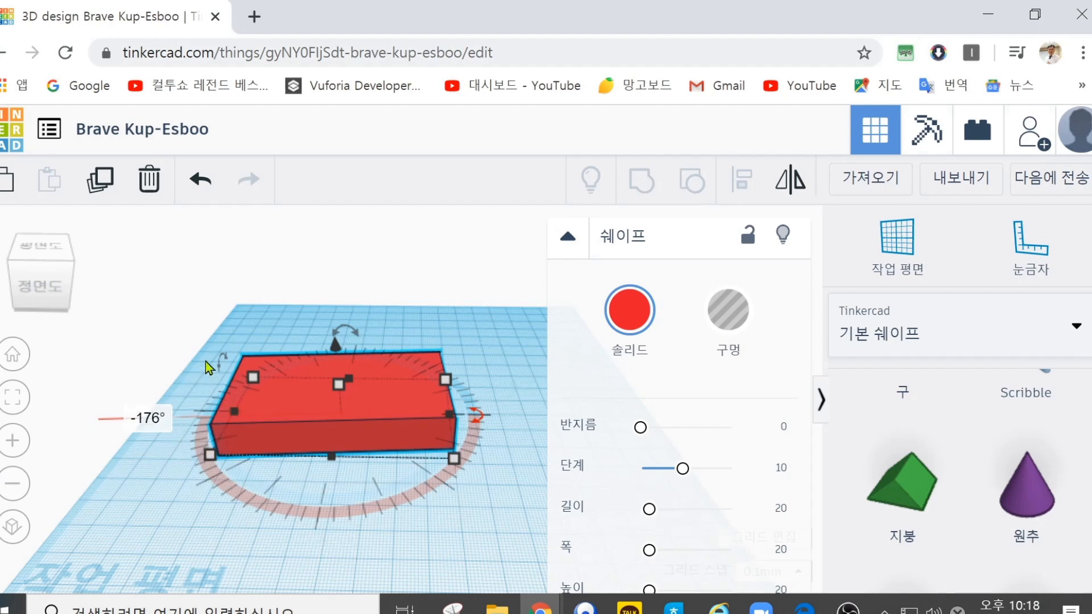
Step: Rotate the box about its vertical axis in snapped 45° increments, passing through -135°
{"action": "left_click", "coordinate": [481, 420]}
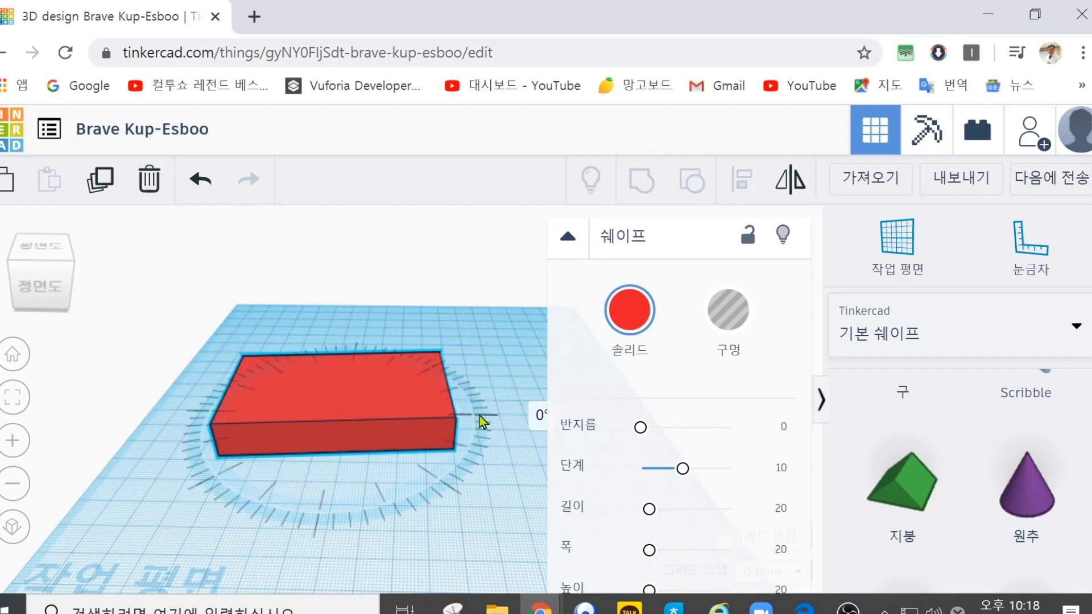
{"action": "left_click", "coordinate": [481, 419]}
{"action": "left_click_drag", "start_coordinate": [481, 420], "coordinate": [134, 466]}
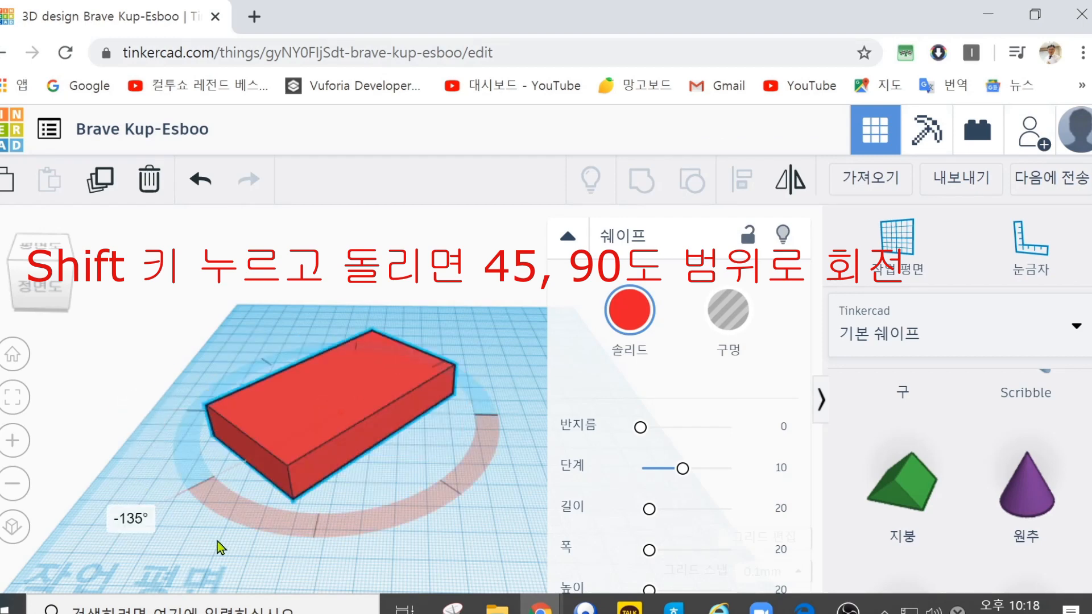
{"action": "left_click_drag", "start_coordinate": [221, 547], "coordinate": [279, 578], "text": "shift"}
{"action": "left_click_drag", "start_coordinate": [375, 580], "coordinate": [534, 453], "text": "shift"}
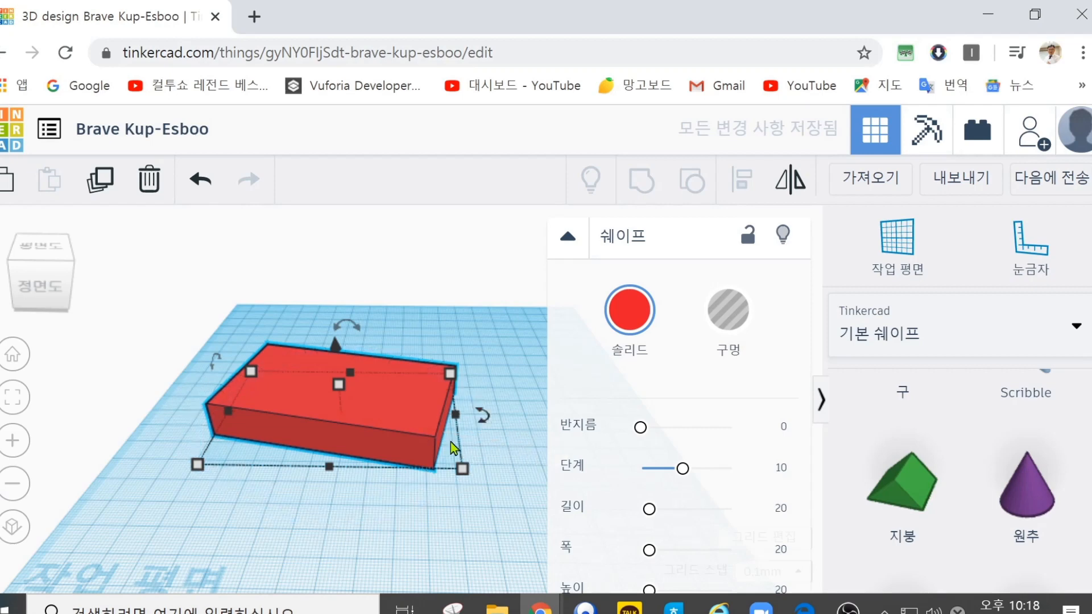
Step: Rotate the box by -45° about its vertical axis and confirm the angle
{"action": "left_click_drag", "start_coordinate": [483, 421], "coordinate": [418, 463]}
{"action": "left_click", "coordinate": [528, 539]}
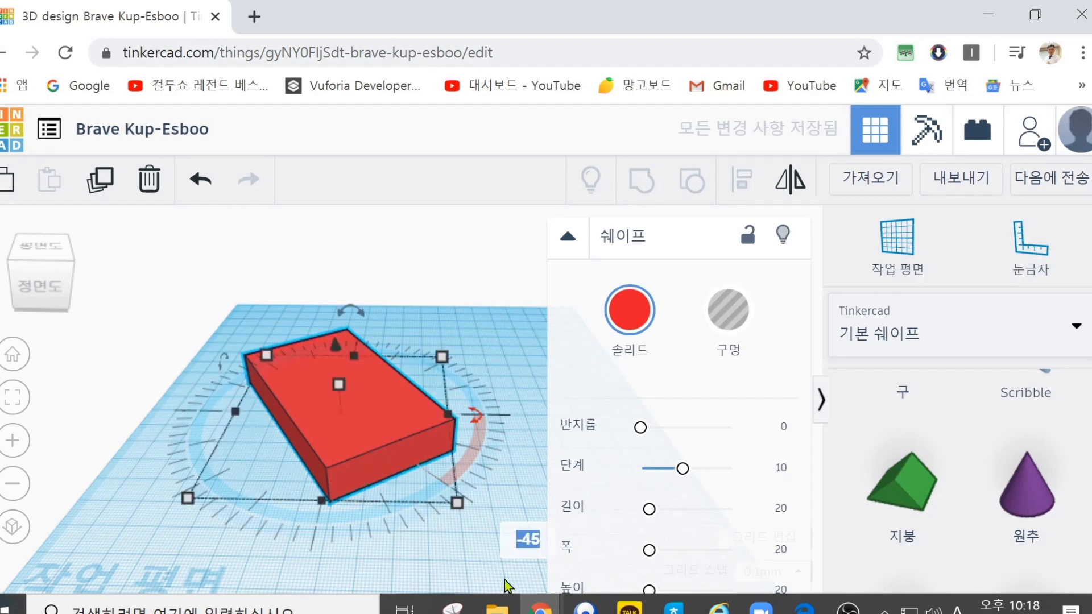
{"action": "key", "text": "Return"}
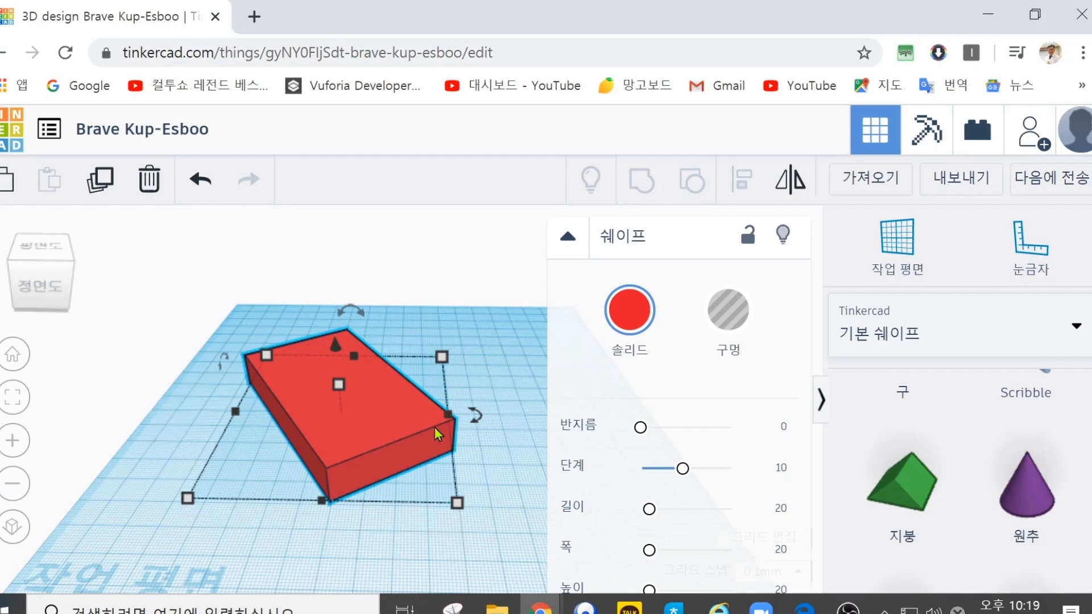
Step: Delete the rotated box and place a new box, a cylinder and a sphere in a row toward the back of the workplane
{"action": "key", "text": "Delete"}
{"action": "scroll", "coordinate": [921, 427], "scroll_direction": "up", "scroll_amount": 3}
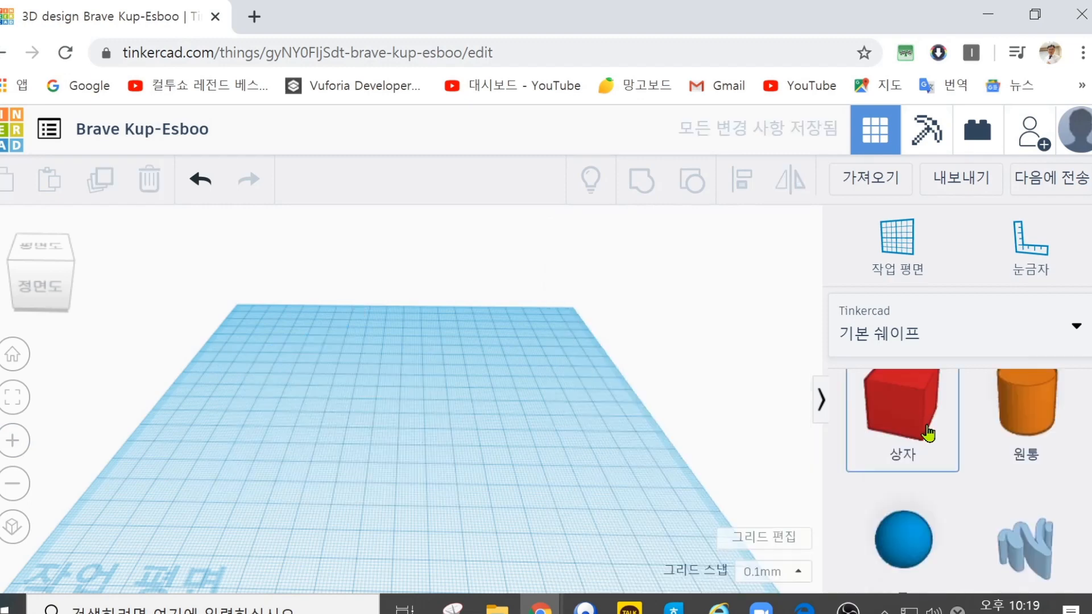
{"action": "left_click_drag", "start_coordinate": [903, 409], "coordinate": [287, 384]}
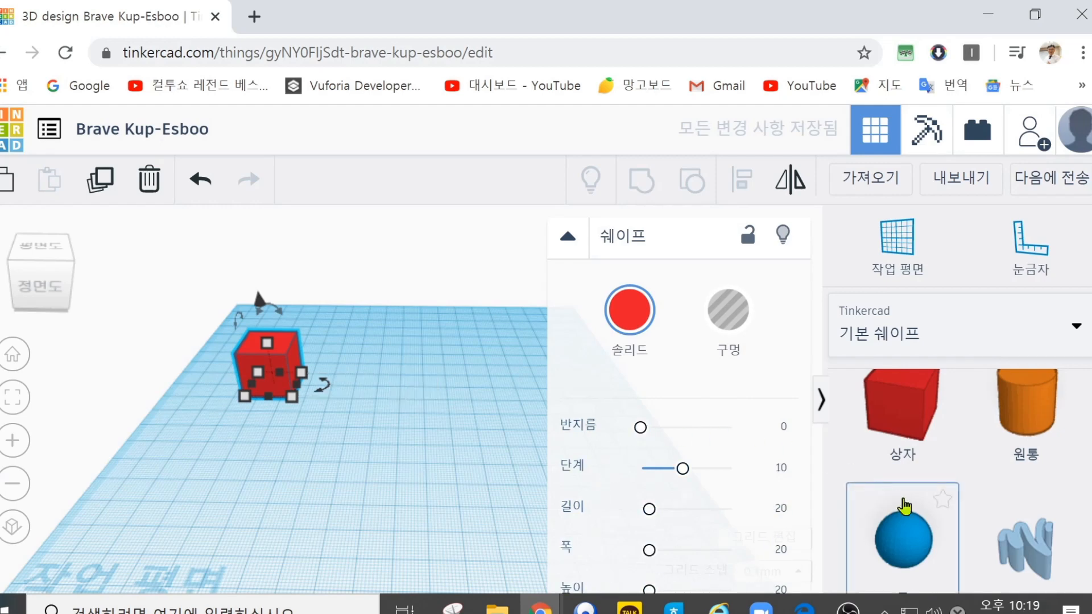
{"action": "left_click_drag", "start_coordinate": [1030, 432], "coordinate": [386, 394]}
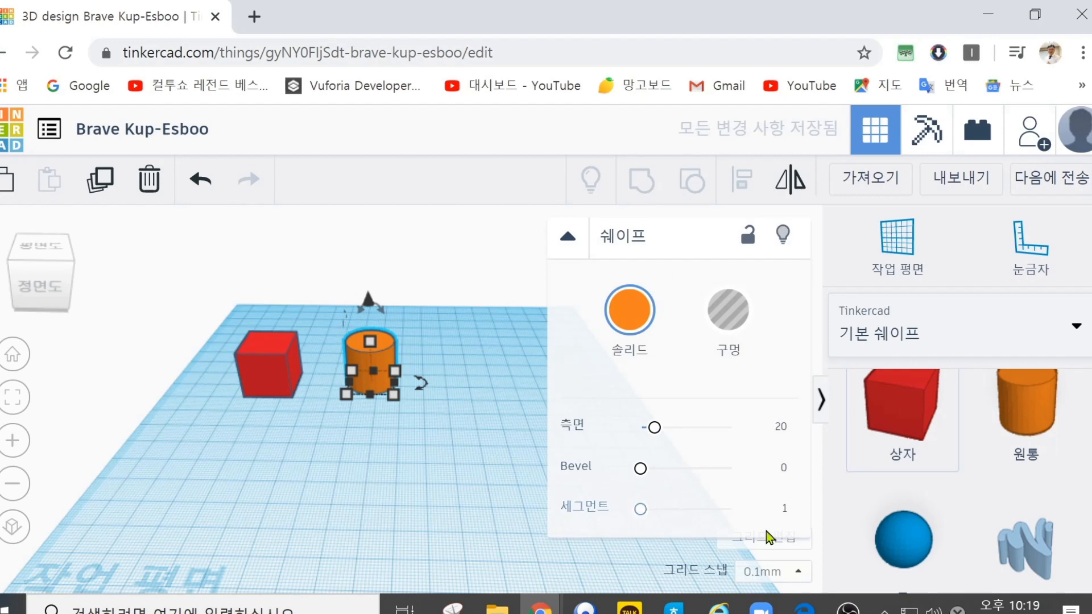
{"action": "left_click_drag", "start_coordinate": [907, 540], "coordinate": [468, 398]}
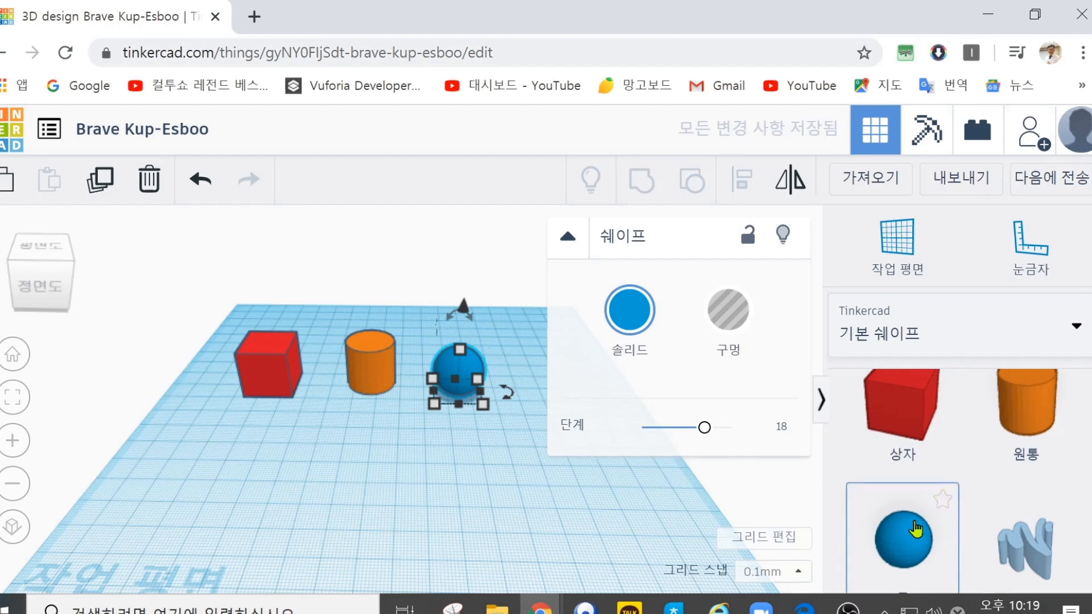
Step: Place a roof shape in front of the box and a cone in front of the cylinder
{"action": "scroll", "coordinate": [915, 529], "scroll_direction": "down", "scroll_amount": 3}
{"action": "left_click_drag", "start_coordinate": [902, 506], "coordinate": [250, 466]}
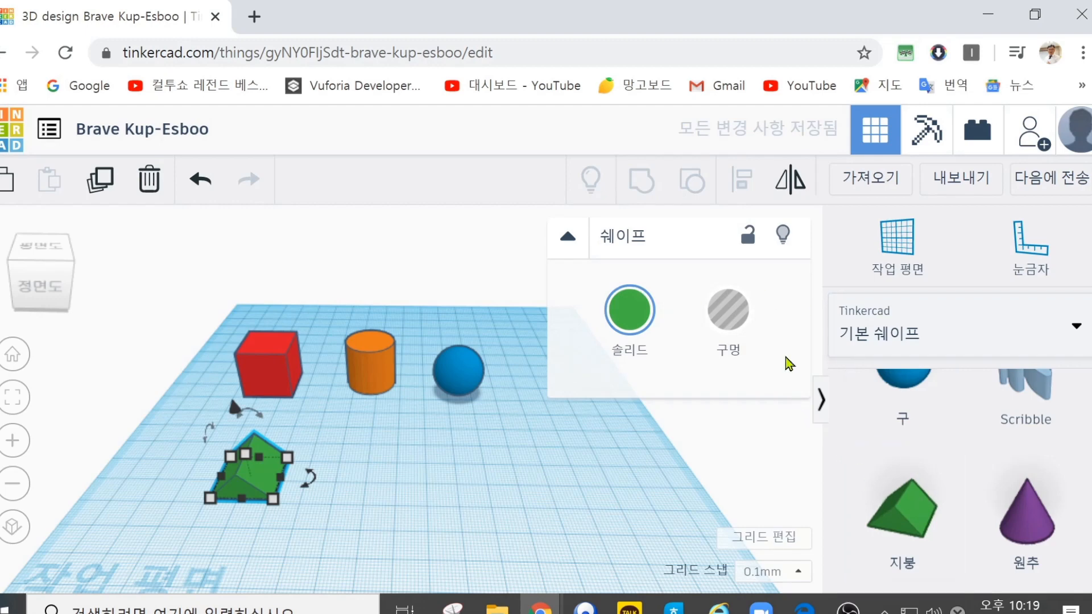
{"action": "left_click_drag", "start_coordinate": [1005, 506], "coordinate": [359, 475]}
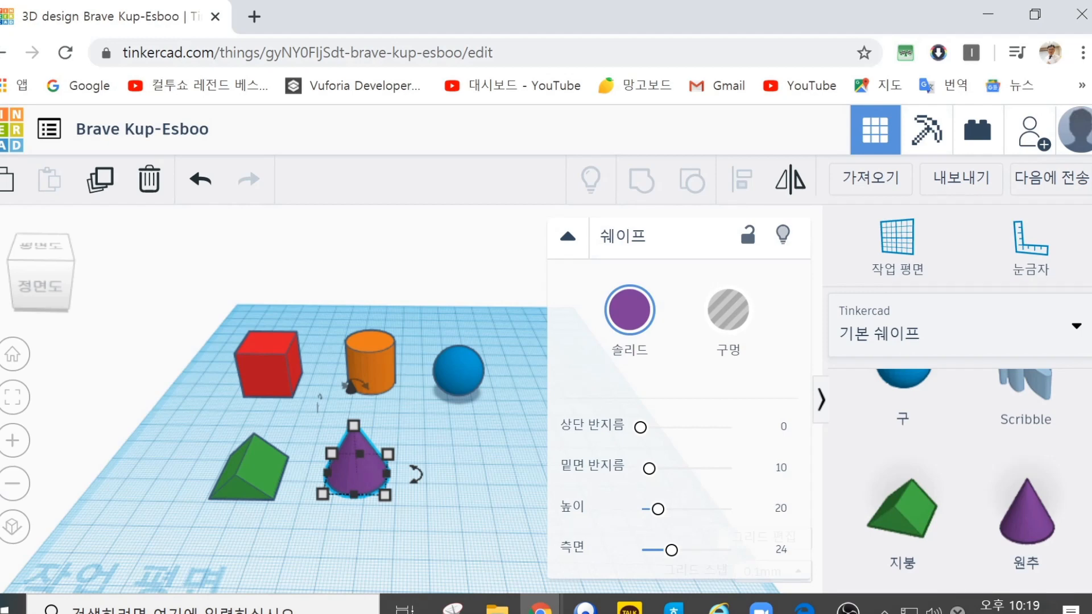
Step: Round the red box's edges with a radius of about 1.26
{"action": "left_click", "coordinate": [262, 358]}
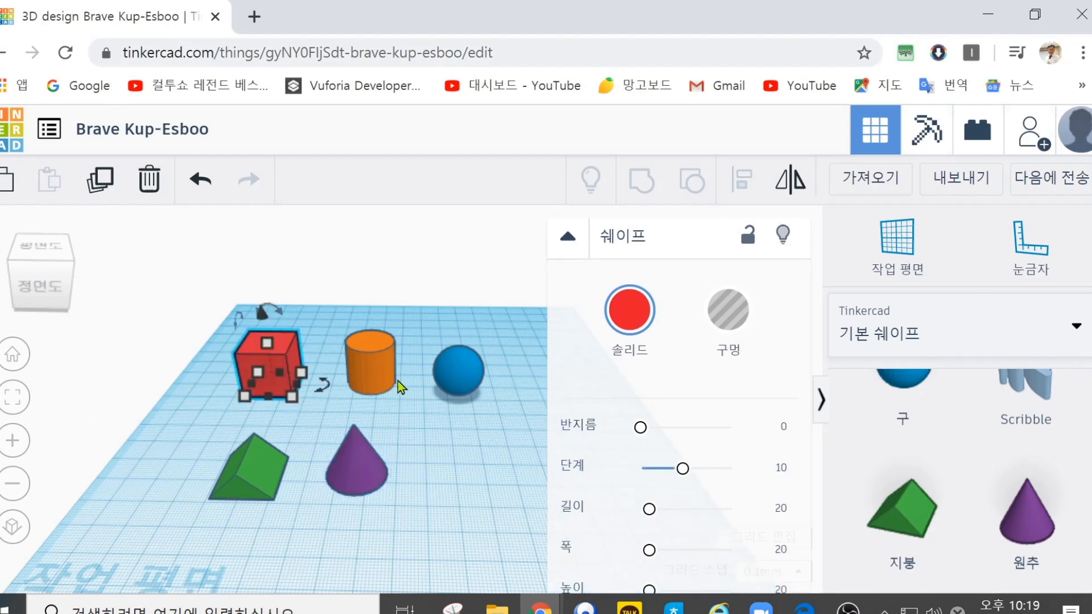
{"action": "left_click_drag", "start_coordinate": [641, 428], "coordinate": [646, 427]}
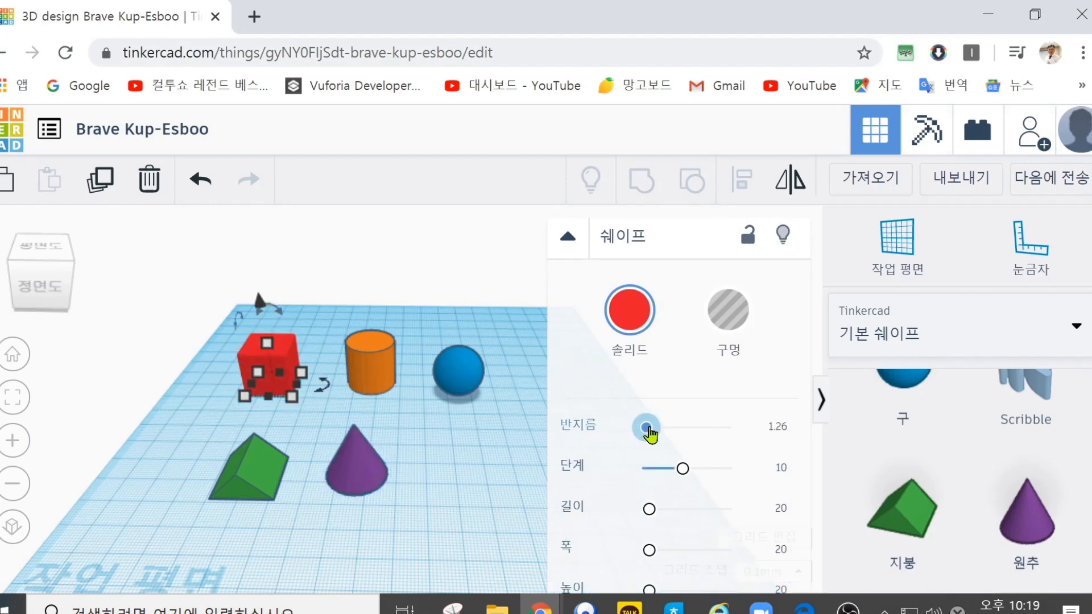
Step: Delete the blue sphere, the orange cylinder and the purple cone from the workplane
{"action": "left_click", "coordinate": [451, 374]}
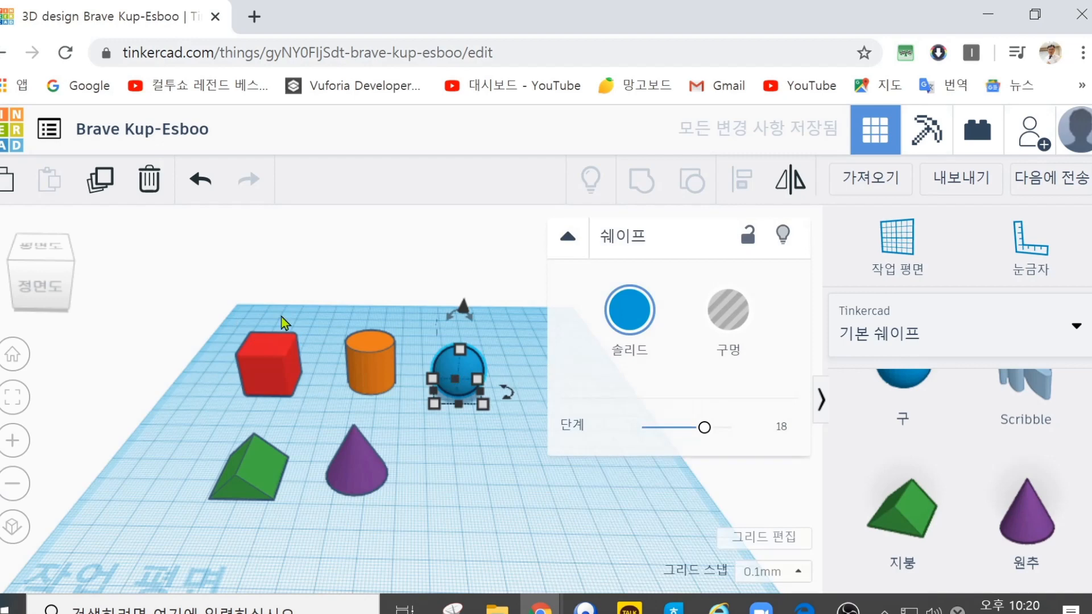
{"action": "left_click", "coordinate": [147, 188]}
{"action": "left_click", "coordinate": [377, 360]}
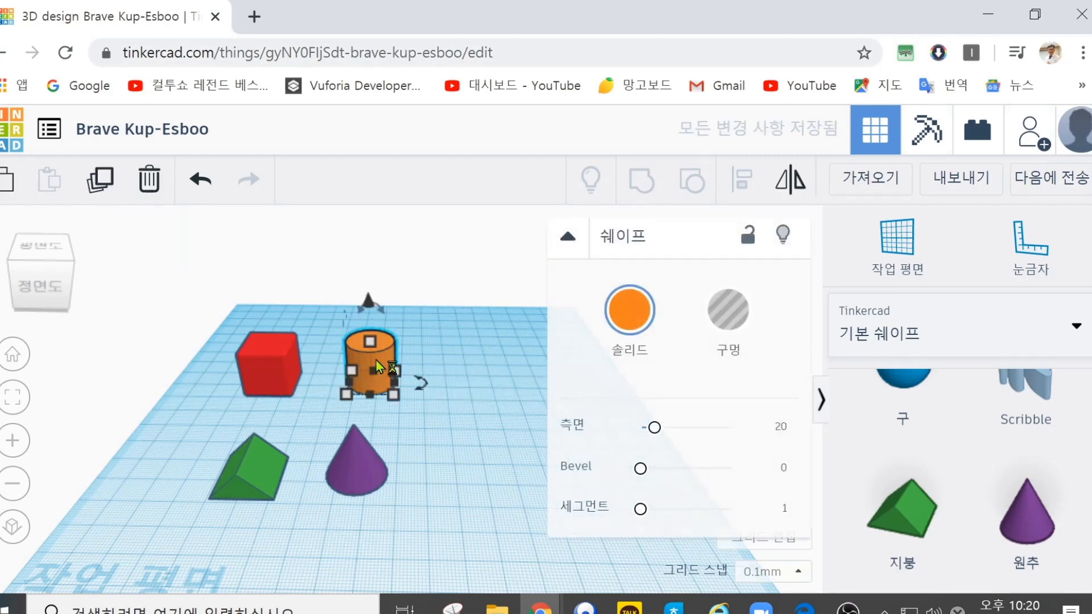
{"action": "key", "text": "Delete"}
{"action": "left_click", "coordinate": [357, 464]}
{"action": "left_click", "coordinate": [152, 187]}
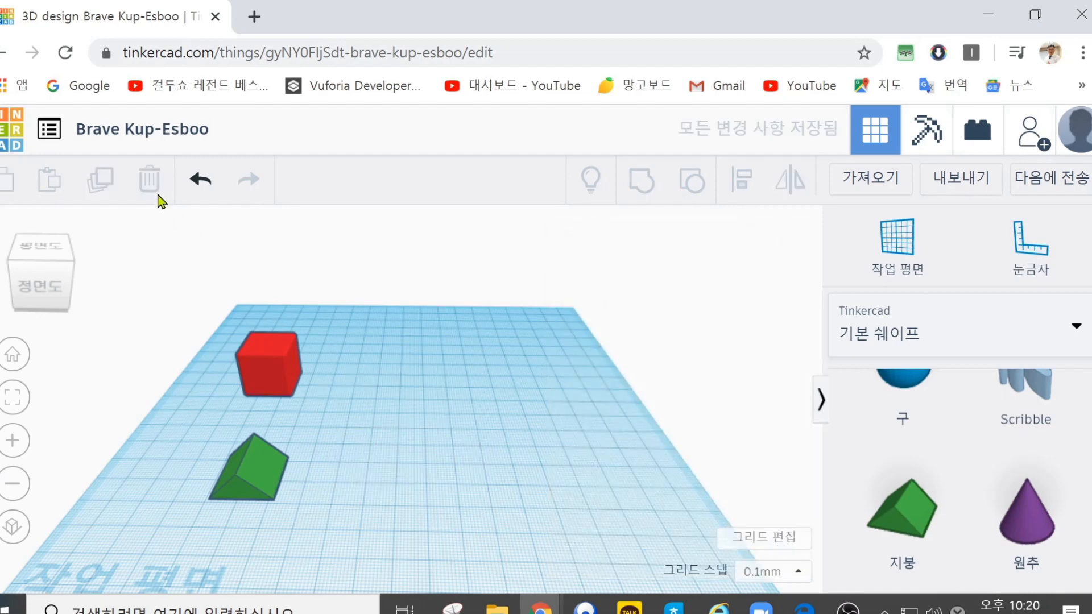
Step: Delete the green roof and the red box from the workplane
{"action": "left_click", "coordinate": [259, 453]}
{"action": "left_click", "coordinate": [149, 185]}
{"action": "left_click", "coordinate": [281, 374]}
{"action": "left_click_drag", "start_coordinate": [292, 392], "coordinate": [378, 475]}
{"action": "left_click", "coordinate": [150, 183]}
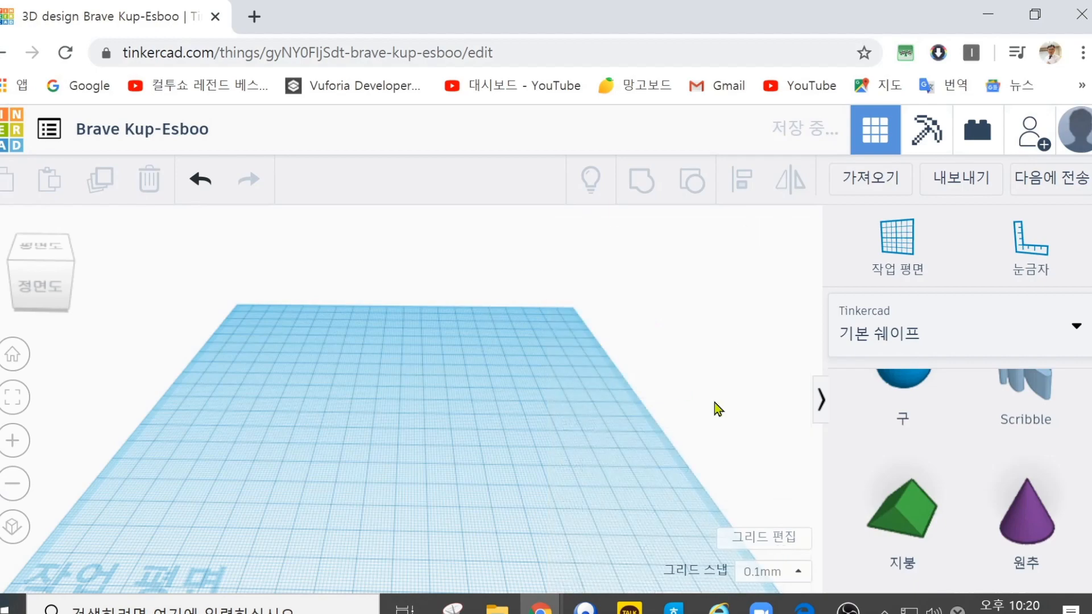
Step: Place a new box toward the back of the workplane and set its edge steps to 1
{"action": "scroll", "coordinate": [898, 469], "scroll_direction": "up", "scroll_amount": 4}
{"action": "scroll", "coordinate": [901, 478], "scroll_direction": "down", "scroll_amount": 3}
{"action": "left_click_drag", "start_coordinate": [902, 451], "coordinate": [357, 411]}
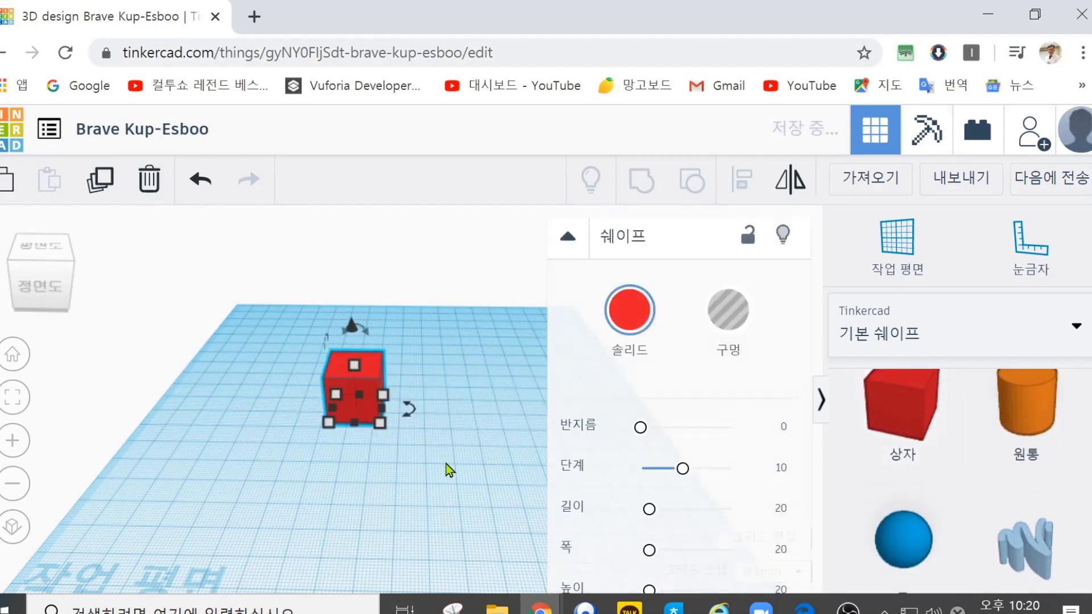
{"action": "scroll", "coordinate": [446, 463], "scroll_direction": "up", "scroll_amount": 3}
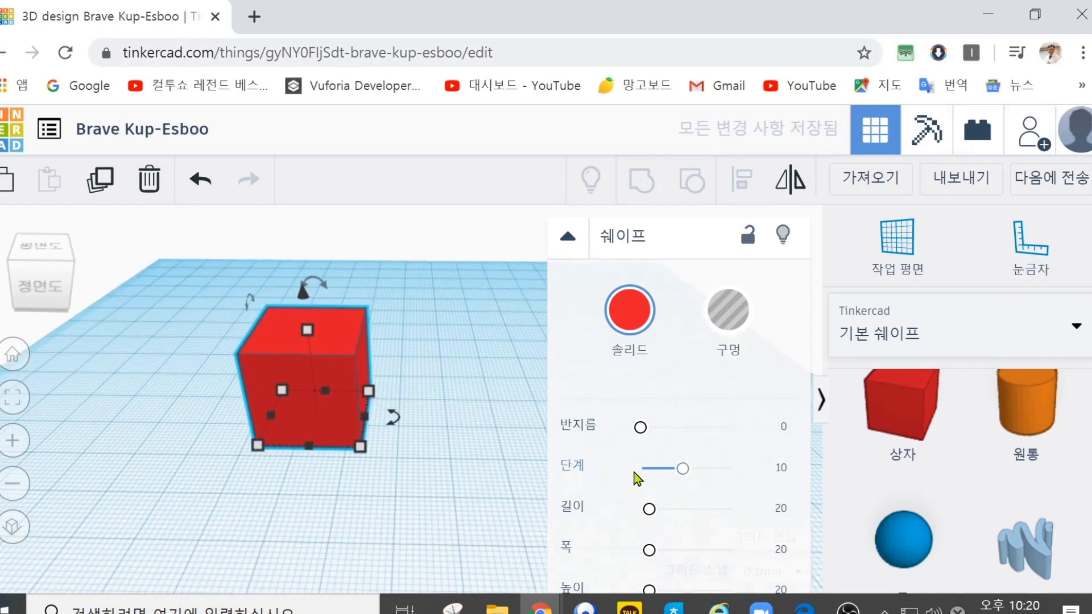
{"action": "left_click_drag", "start_coordinate": [639, 434], "coordinate": [614, 427]}
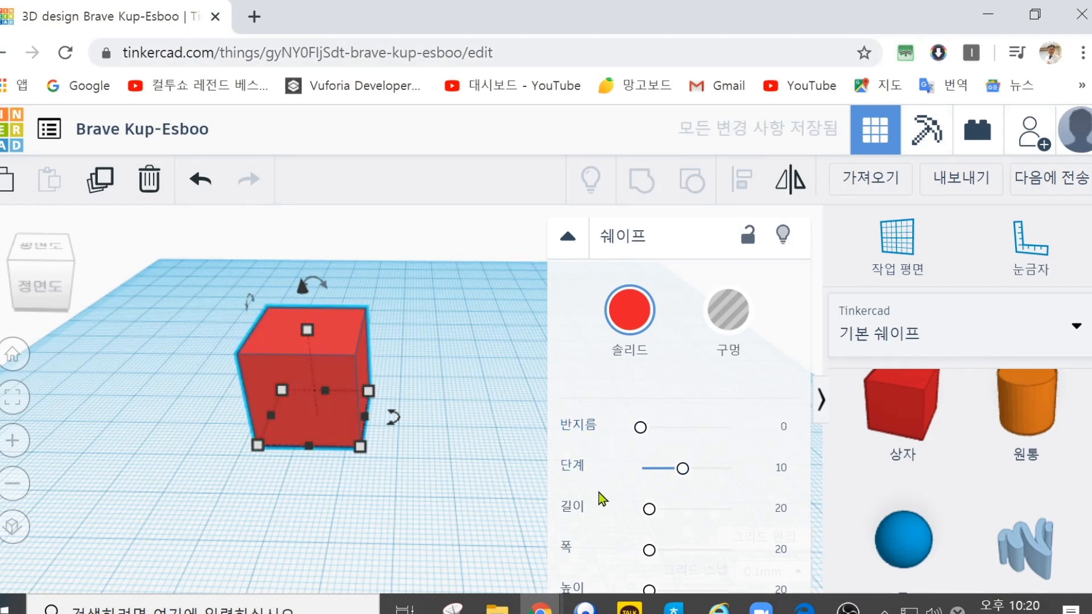
{"action": "left_click_drag", "start_coordinate": [683, 469], "coordinate": [635, 473]}
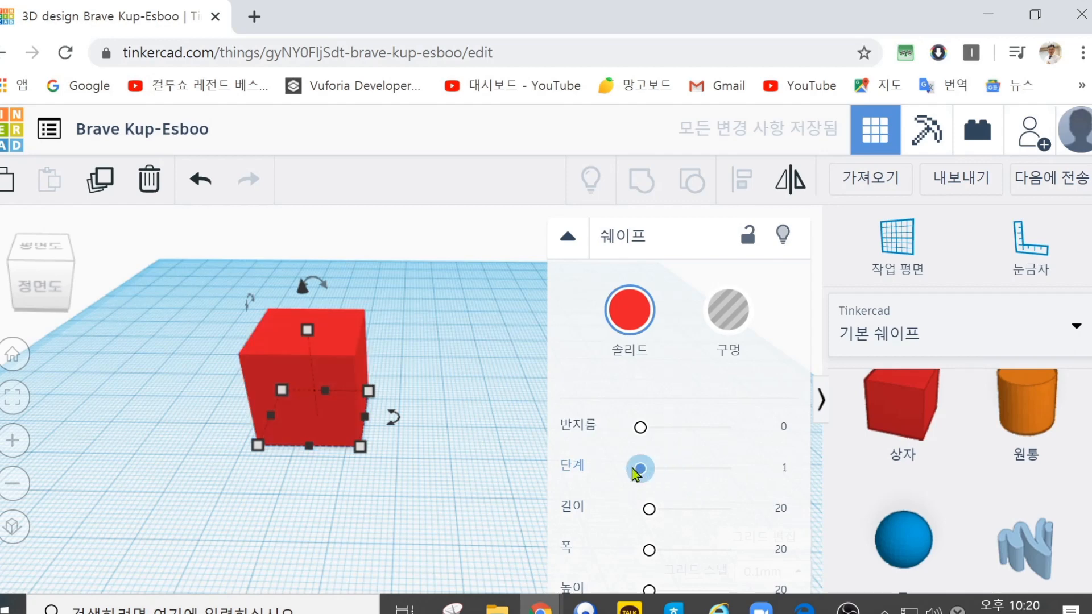
{"action": "left_click_drag", "start_coordinate": [638, 431], "coordinate": [585, 442]}
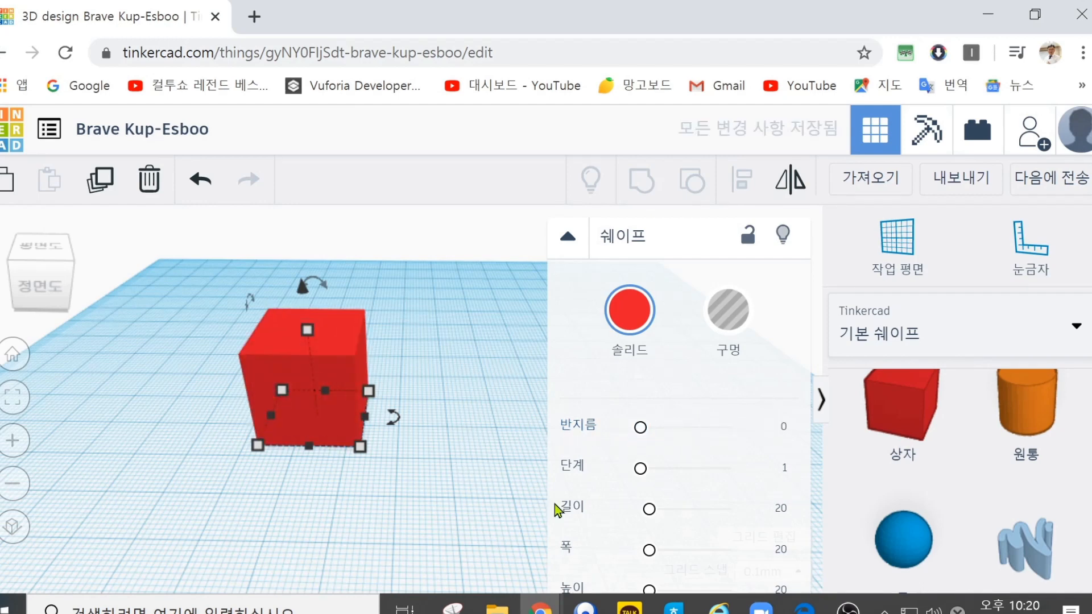
{"action": "mouse_move", "coordinate": [641, 471]}
{"action": "left_mouse_down"}
{"action": "mouse_move", "coordinate": [761, 473]}
{"action": "mouse_move", "coordinate": [640, 466]}
{"action": "left_mouse_up"}
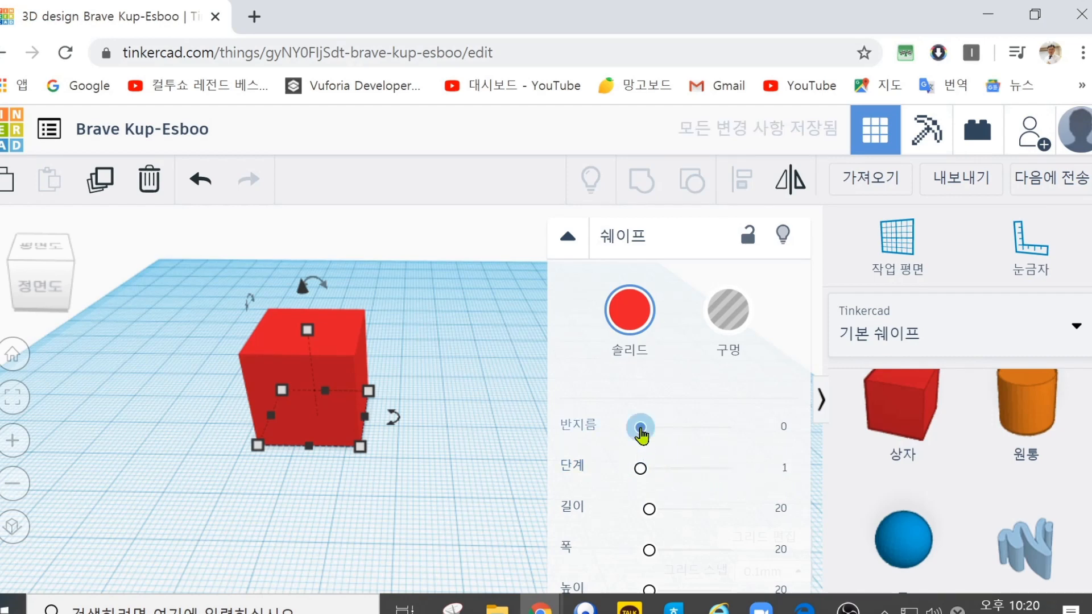
Step: Bevel the box's edges with a radius of 3.1, using a single step
{"action": "left_click_drag", "start_coordinate": [640, 430], "coordinate": [654, 431]}
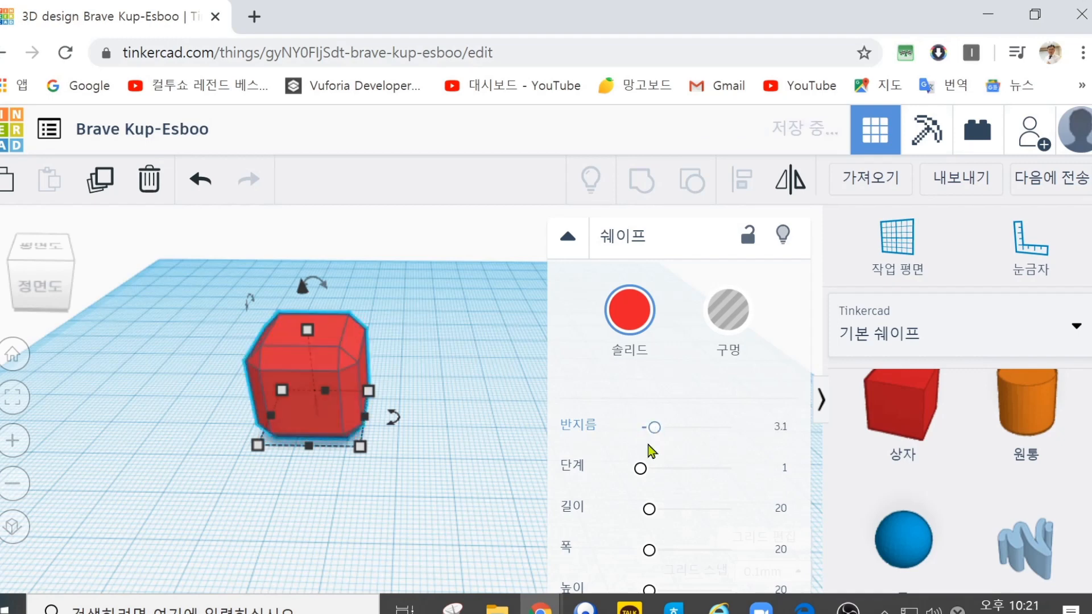
{"action": "mouse_move", "coordinate": [640, 472]}
{"action": "left_mouse_down"}
{"action": "mouse_move", "coordinate": [758, 475]}
{"action": "mouse_move", "coordinate": [621, 472]}
{"action": "left_mouse_up"}
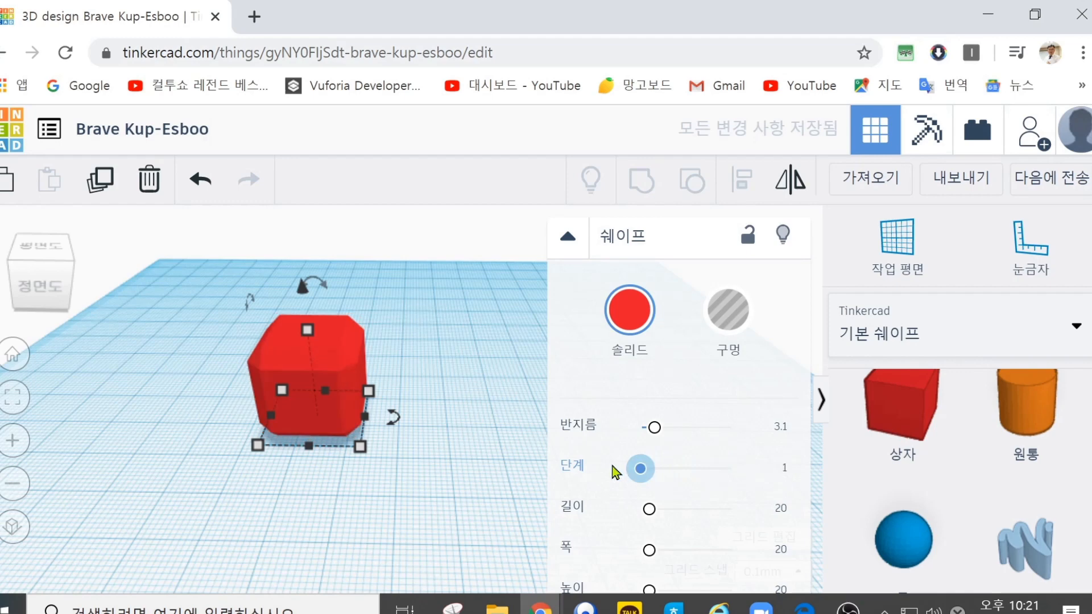
{"action": "left_click_drag", "start_coordinate": [641, 469], "coordinate": [574, 473]}
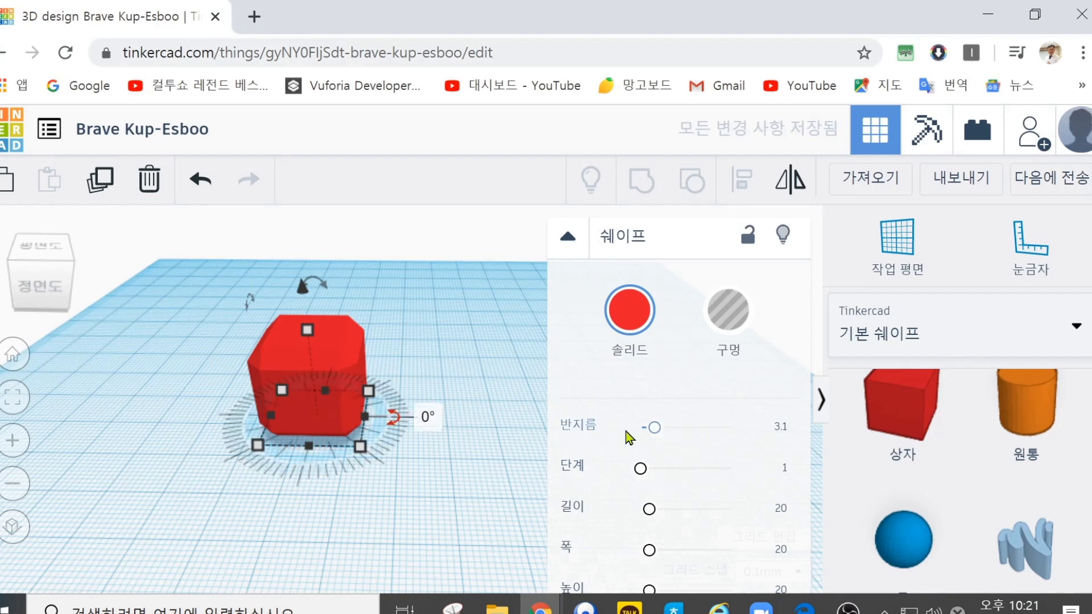
Step: Increase the box's radius to 20, try 9 steps and return the steps to 1
{"action": "left_click_drag", "start_coordinate": [652, 434], "coordinate": [770, 438]}
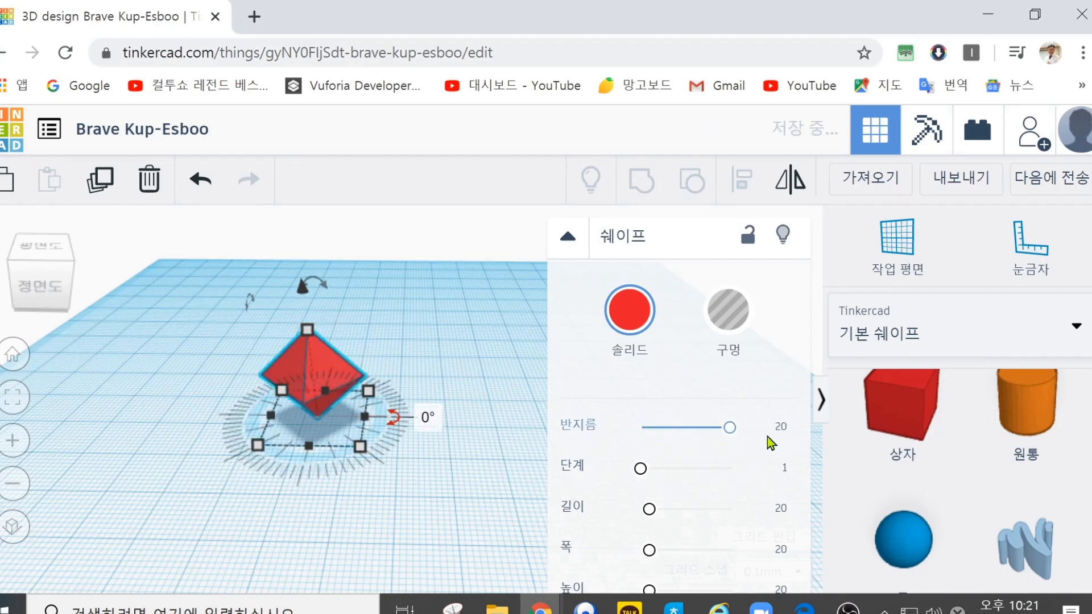
{"action": "left_click_drag", "start_coordinate": [647, 472], "coordinate": [591, 479]}
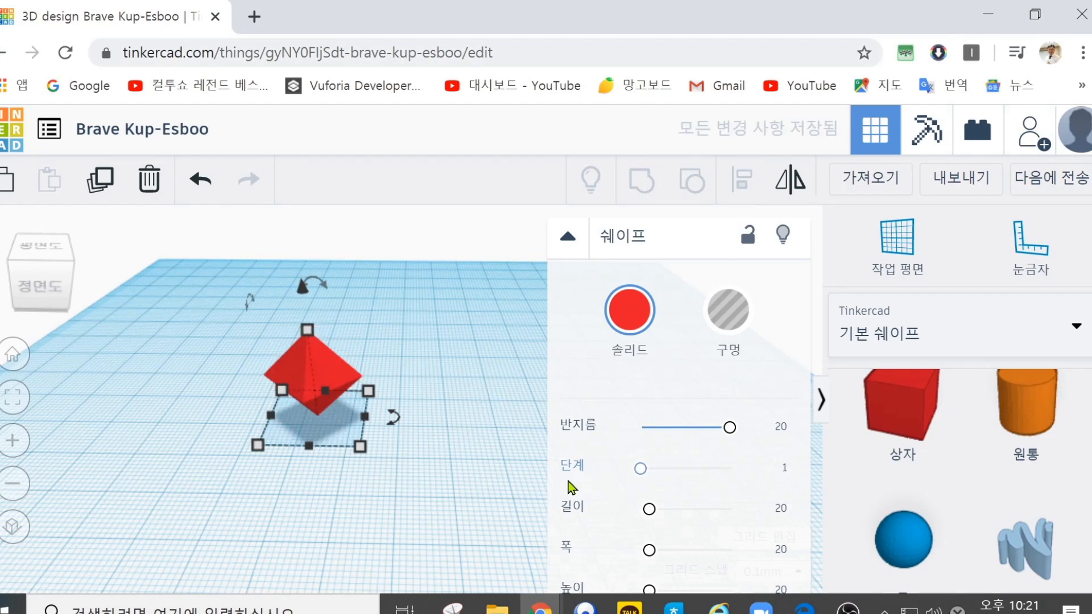
{"action": "left_click_drag", "start_coordinate": [726, 434], "coordinate": [778, 435]}
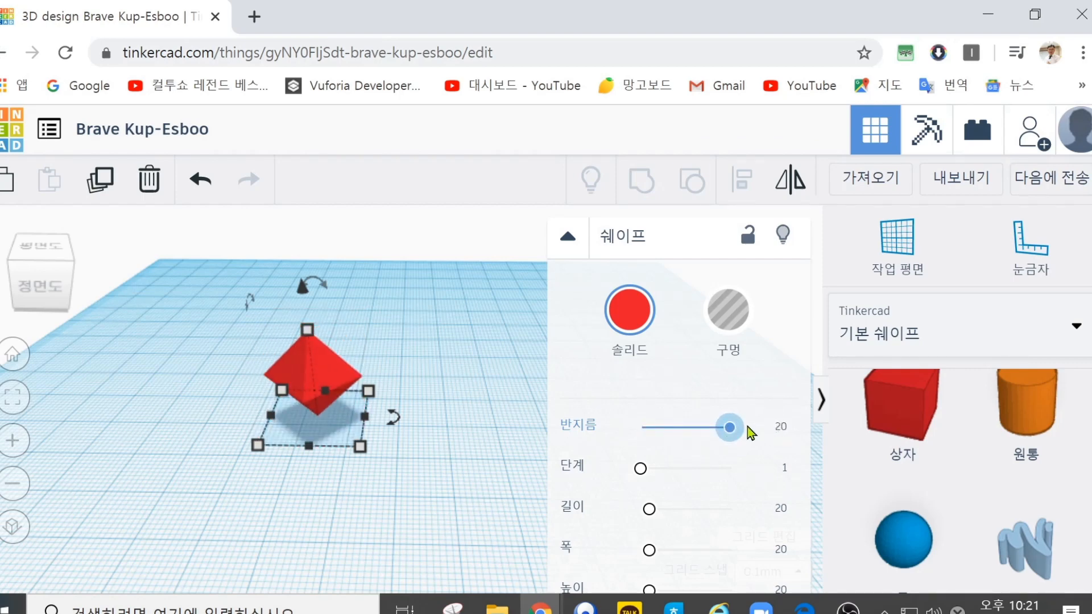
{"action": "left_click_drag", "start_coordinate": [751, 433], "coordinate": [784, 435]}
{"action": "left_click_drag", "start_coordinate": [734, 432], "coordinate": [795, 435]}
{"action": "left_click_drag", "start_coordinate": [640, 469], "coordinate": [677, 470]}
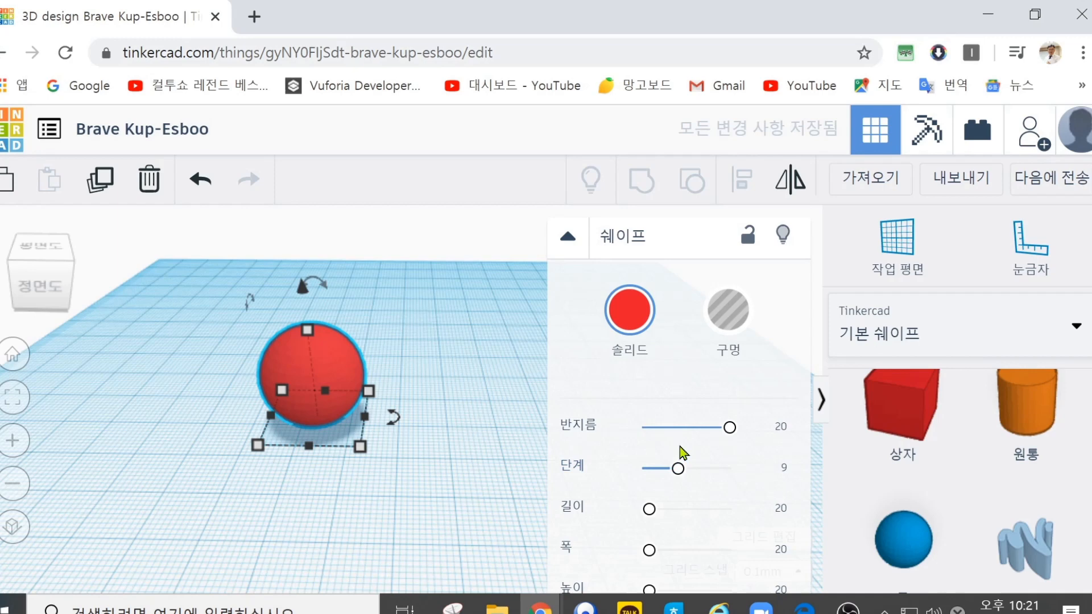
{"action": "left_click_drag", "start_coordinate": [686, 482], "coordinate": [641, 468]}
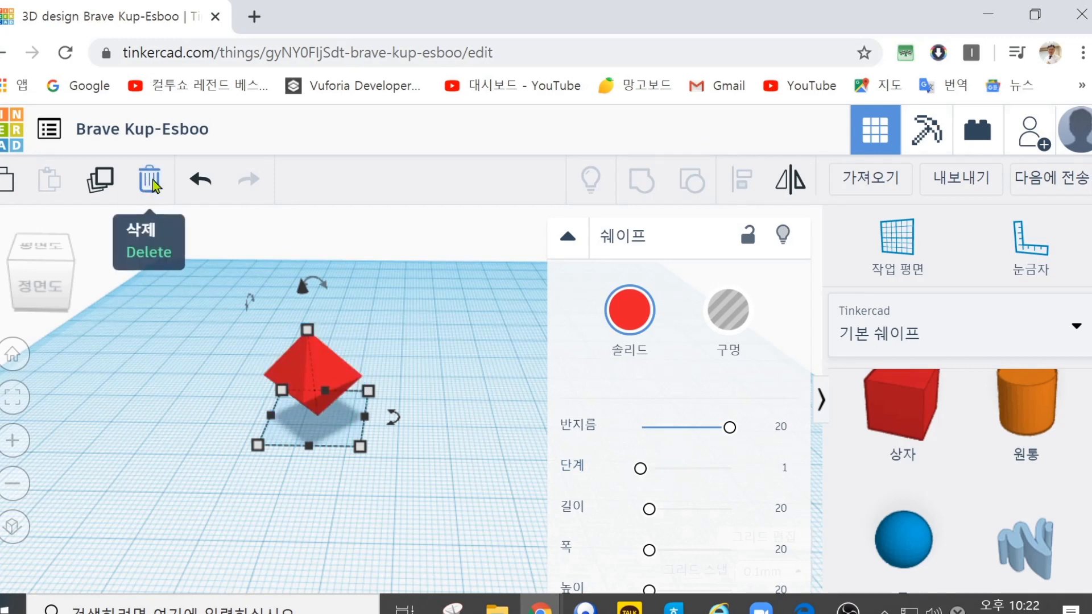
Step: Delete the reshaped red box and place a cylinder in the same area of the workplane
{"action": "left_click", "coordinate": [150, 179]}
{"action": "left_click_drag", "start_coordinate": [1035, 408], "coordinate": [326, 425]}
{"action": "mouse_move", "coordinate": [369, 453]}
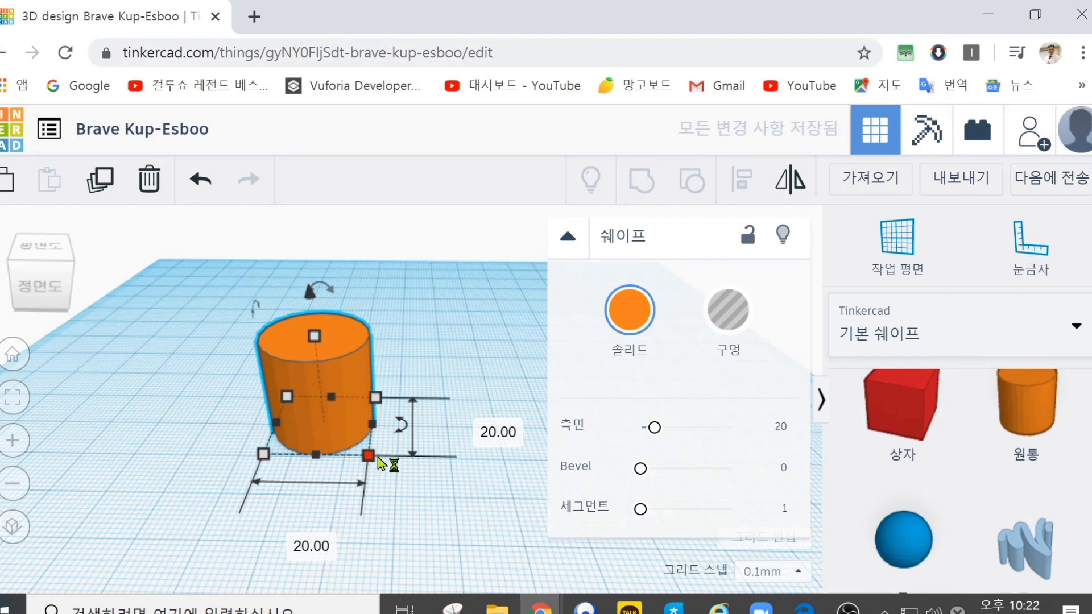
{"action": "scroll", "coordinate": [402, 401], "scroll_direction": "up", "scroll_amount": 3}
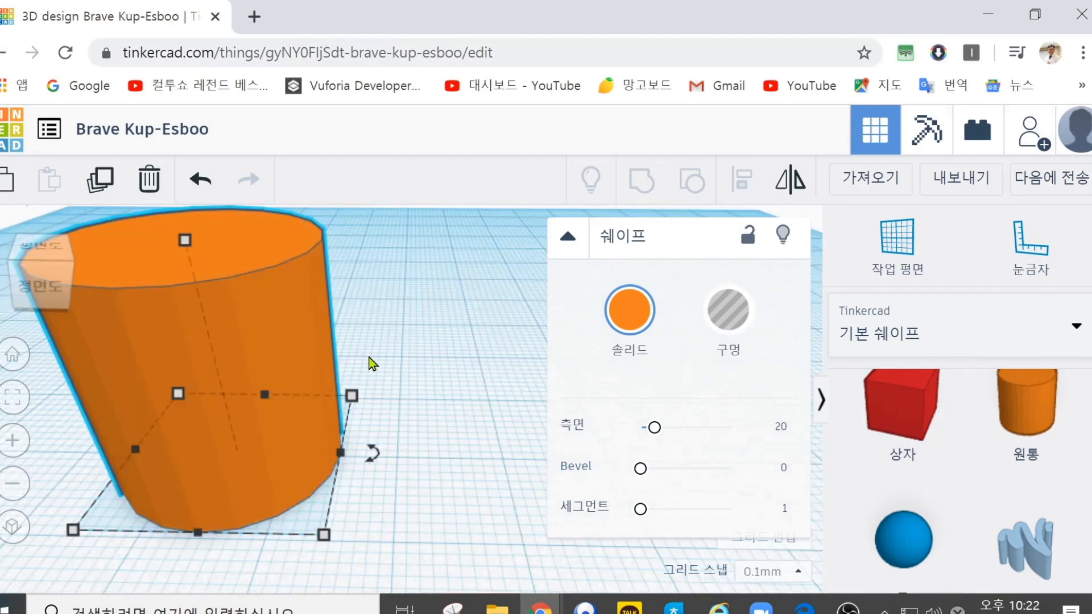
Step: Move the cylinder about 18.4 mm and 6.6 mm across the workplane and examine its faceted outline from above
{"action": "right_click_drag", "start_coordinate": [424, 373], "coordinate": [435, 391]}
{"action": "right_click_drag", "start_coordinate": [472, 434], "coordinate": [560, 419]}
{"action": "left_click", "coordinate": [488, 441]}
{"action": "scroll", "coordinate": [482, 447], "scroll_direction": "up", "scroll_amount": 3}
{"action": "scroll", "coordinate": [486, 464], "scroll_direction": "down", "scroll_amount": 5}
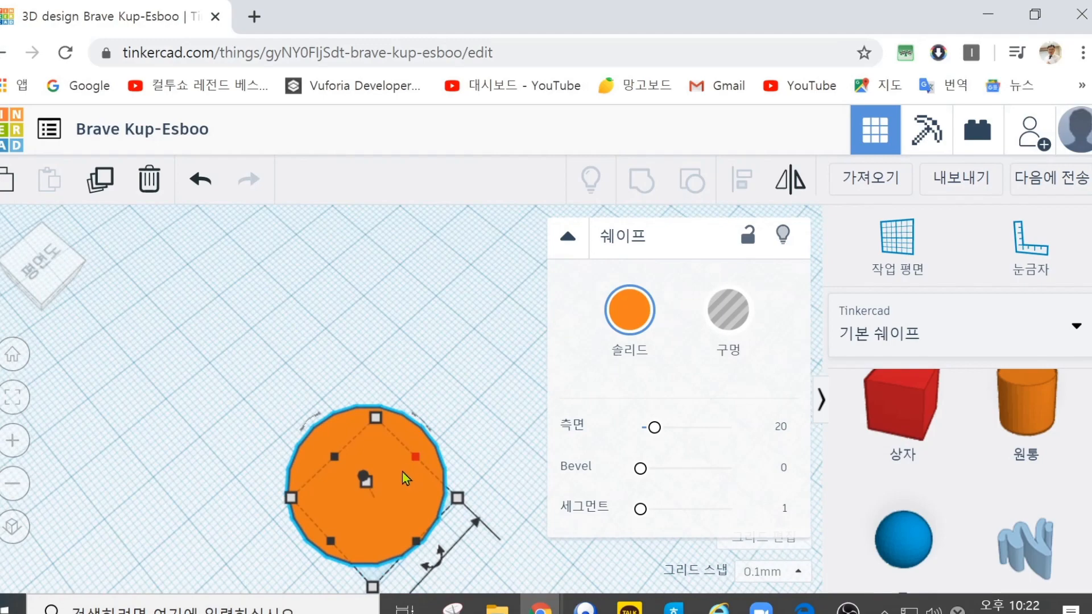
{"action": "left_click_drag", "start_coordinate": [393, 472], "coordinate": [341, 357]}
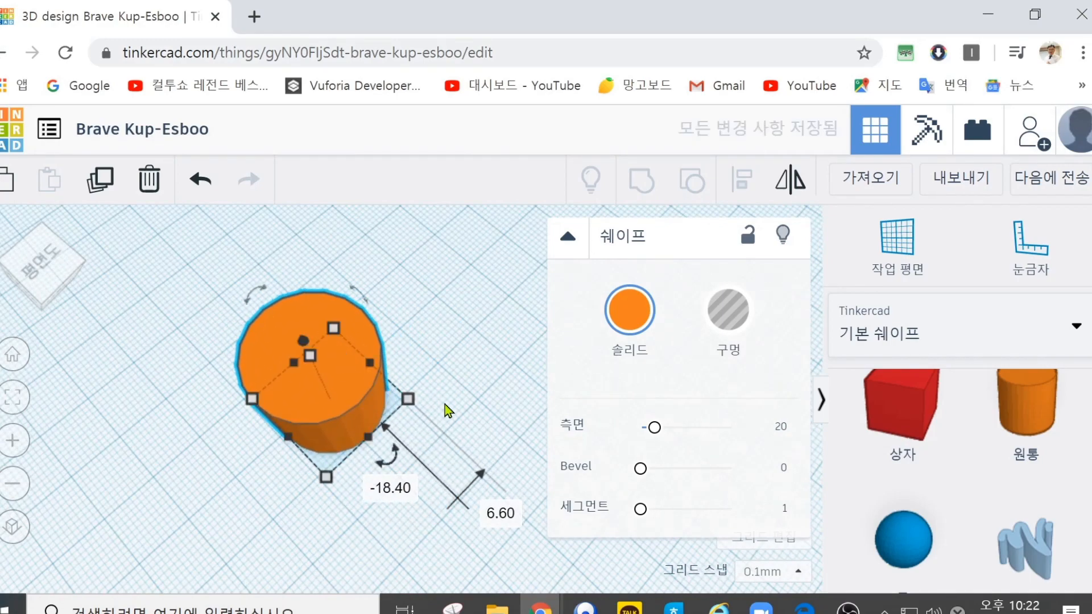
{"action": "scroll", "coordinate": [449, 411], "scroll_direction": "up", "scroll_amount": 5}
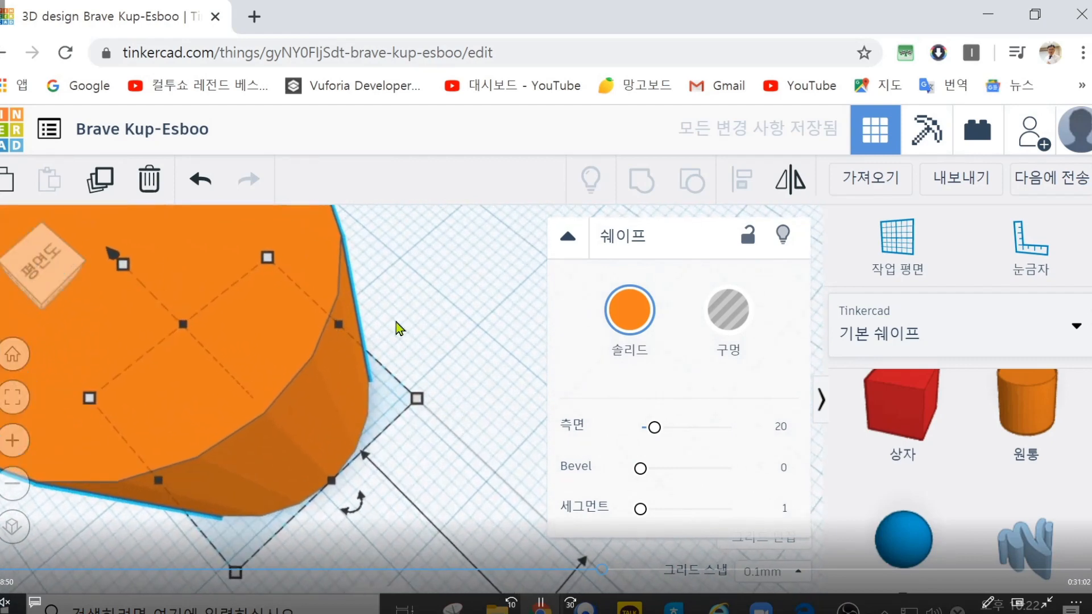
{"action": "mouse_move", "coordinate": [444, 316]}
{"action": "right_mouse_down"}
{"action": "mouse_move", "coordinate": [507, 332]}
{"action": "mouse_move", "coordinate": [506, 315]}
{"action": "mouse_move", "coordinate": [453, 327]}
{"action": "right_mouse_up"}
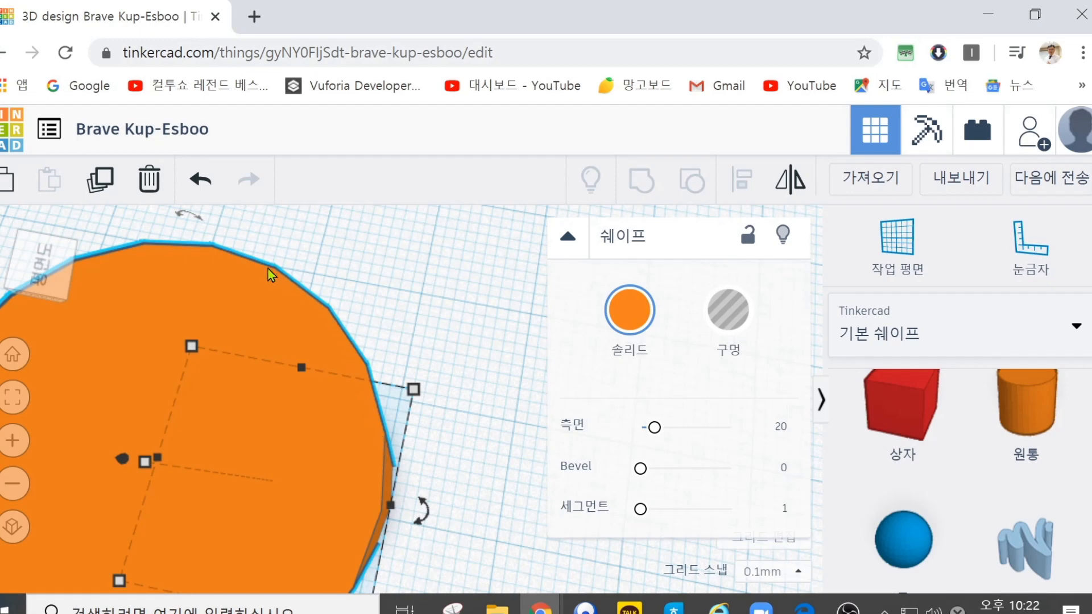
Step: Set the cylinder's sides to 64, reduce them to 12 and inspect the faceted shape
{"action": "left_click_drag", "start_coordinate": [653, 427], "coordinate": [780, 435]}
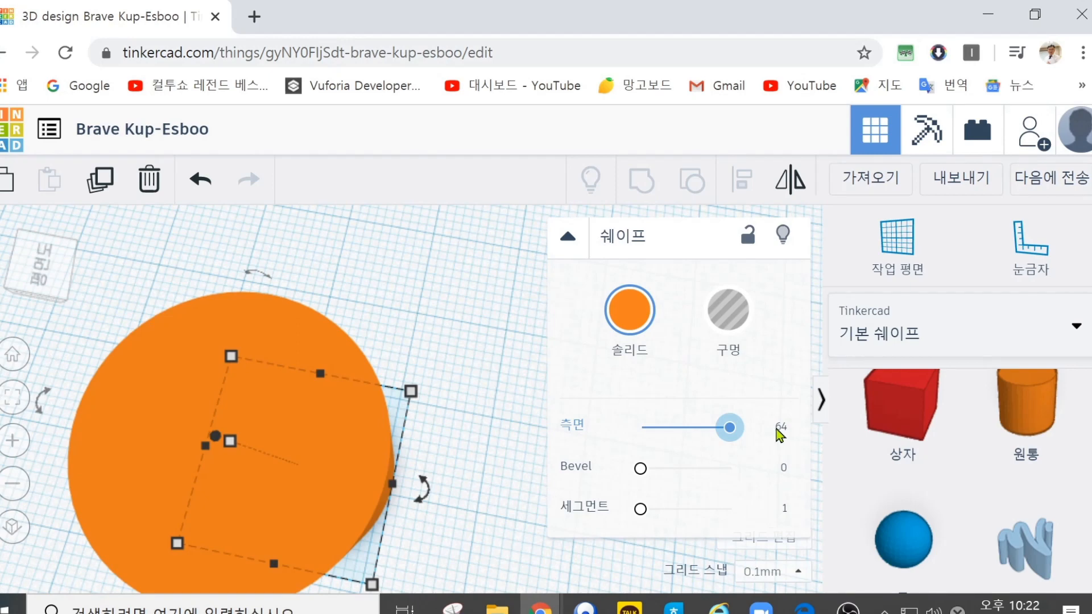
{"action": "left_click_drag", "start_coordinate": [738, 435], "coordinate": [607, 429]}
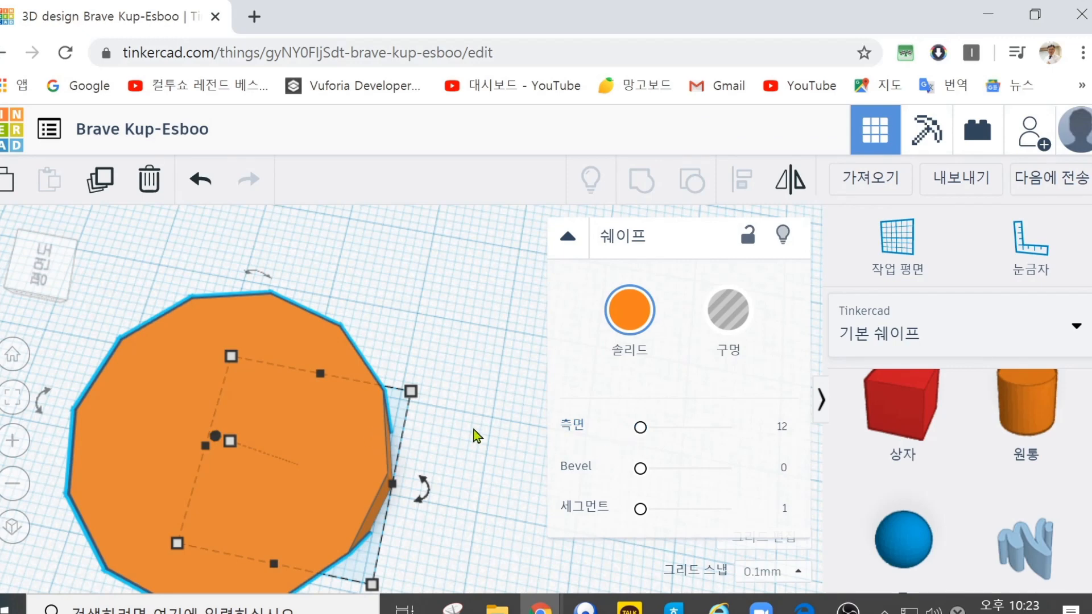
{"action": "left_click_drag", "start_coordinate": [452, 411], "coordinate": [490, 420]}
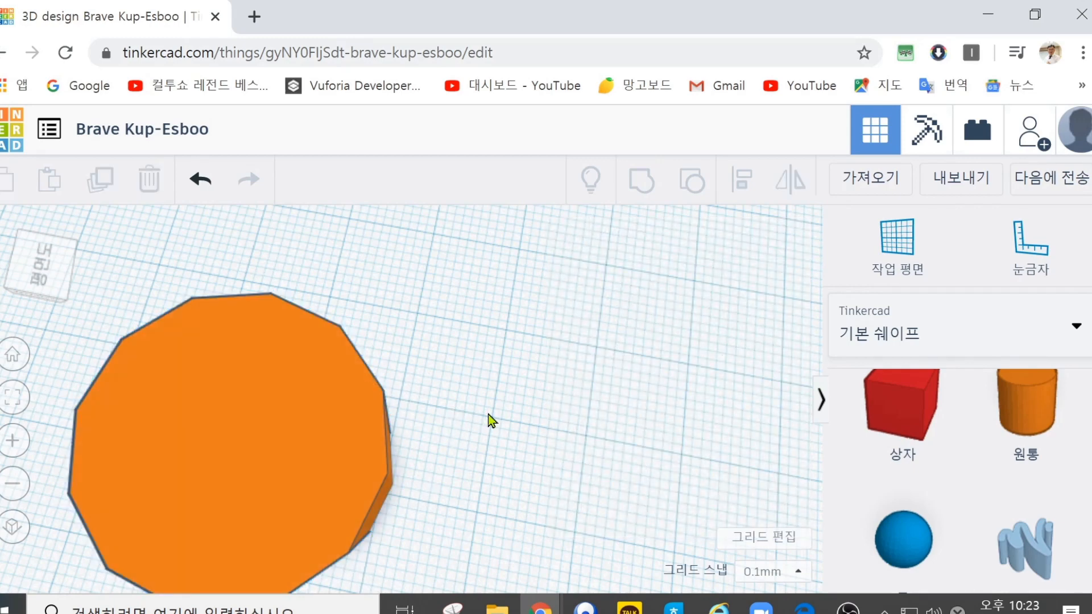
{"action": "right_click_drag", "start_coordinate": [271, 429], "coordinate": [533, 393]}
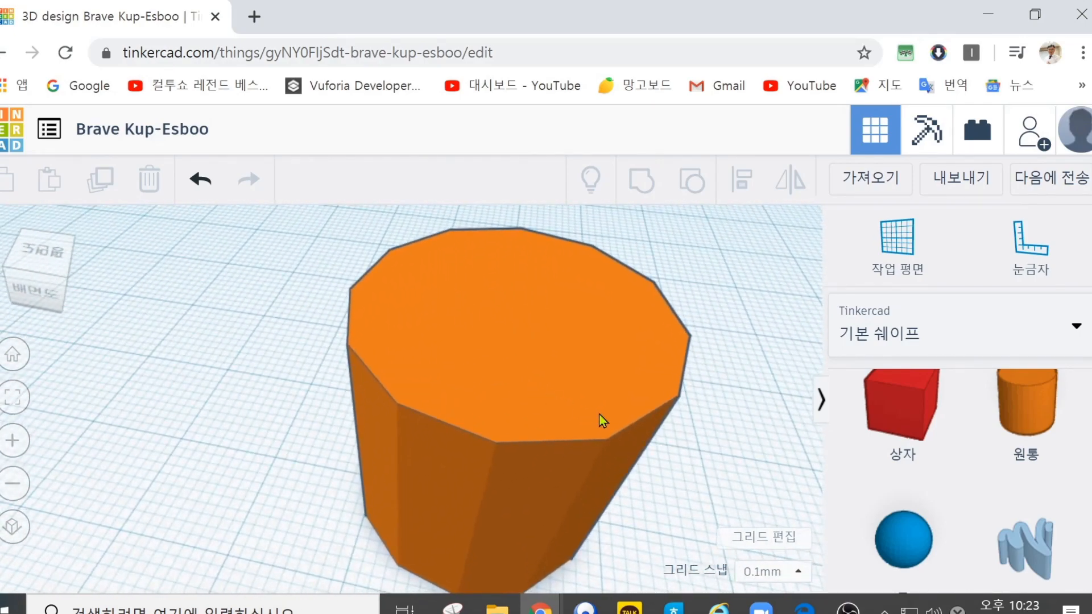
Step: Raise the cylinder's sides to 64 again and return them to 12
{"action": "left_click", "coordinate": [552, 445]}
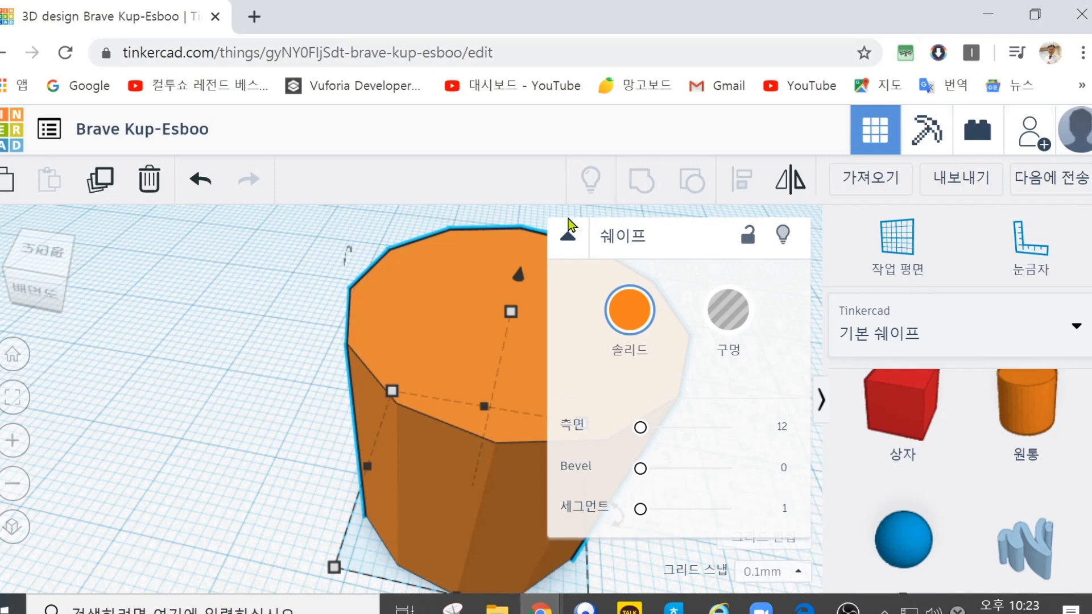
{"action": "left_click_drag", "start_coordinate": [646, 428], "coordinate": [617, 428]}
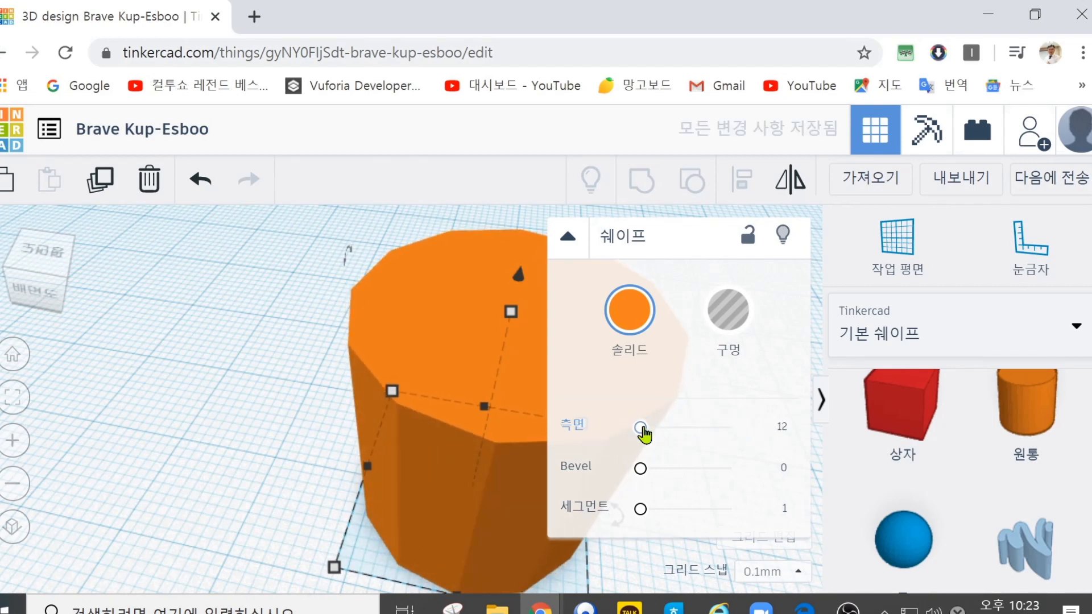
{"action": "left_click_drag", "start_coordinate": [641, 432], "coordinate": [806, 449]}
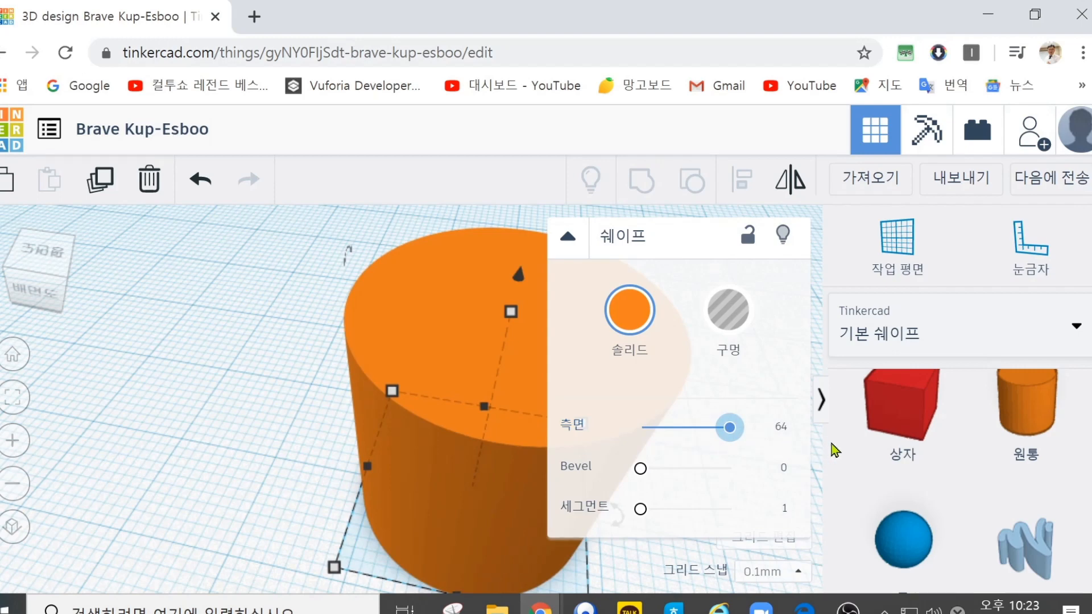
{"action": "left_click_drag", "start_coordinate": [730, 428], "coordinate": [626, 410]}
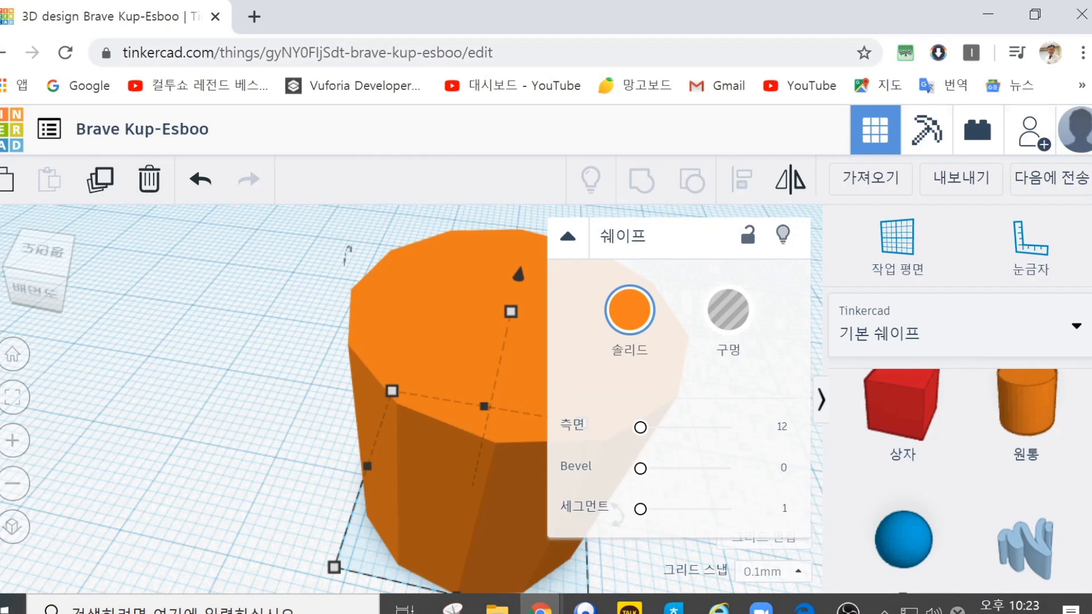
Step: Delete the cylinder and place a blue sphere on the workplane
{"action": "left_click", "coordinate": [150, 180]}
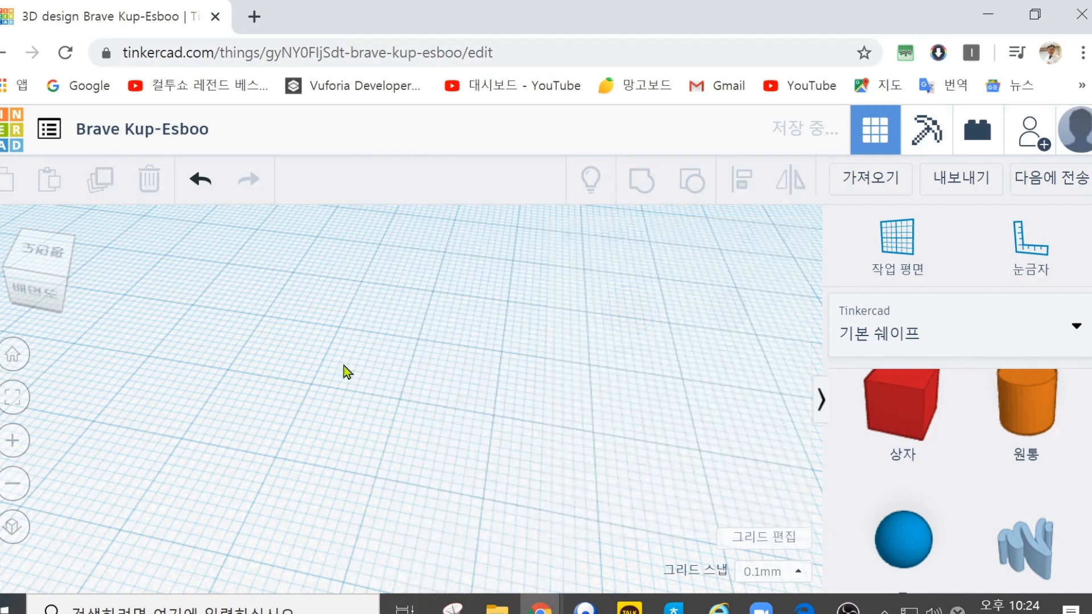
{"action": "left_click_drag", "start_coordinate": [920, 549], "coordinate": [449, 469]}
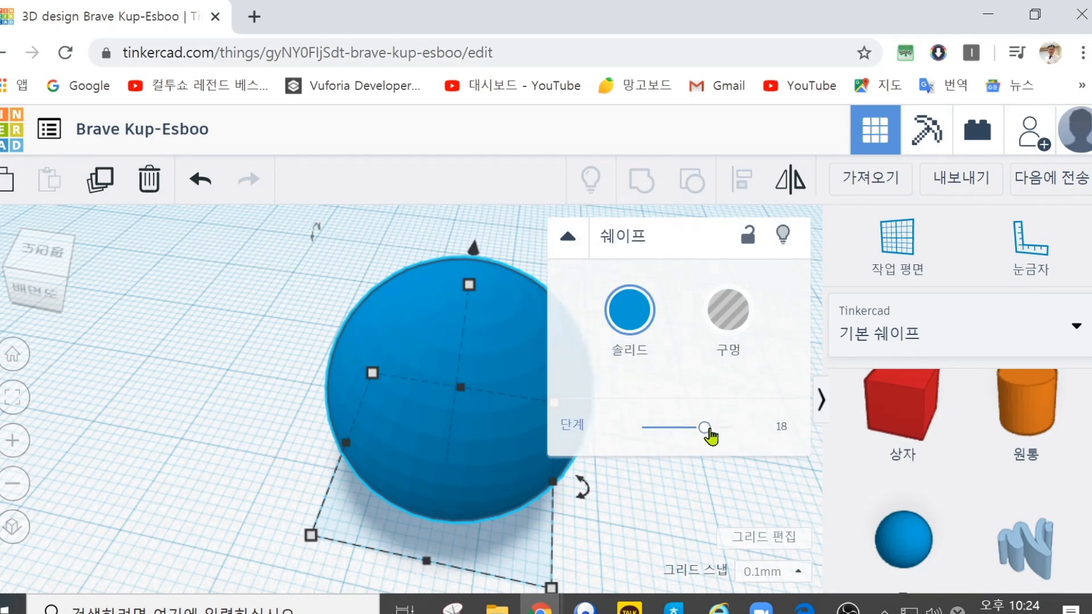
Step: Vary the sphere's steps between 3 and the maximum, ending at 3, and delete the sphere
{"action": "left_click_drag", "start_coordinate": [707, 429], "coordinate": [637, 436]}
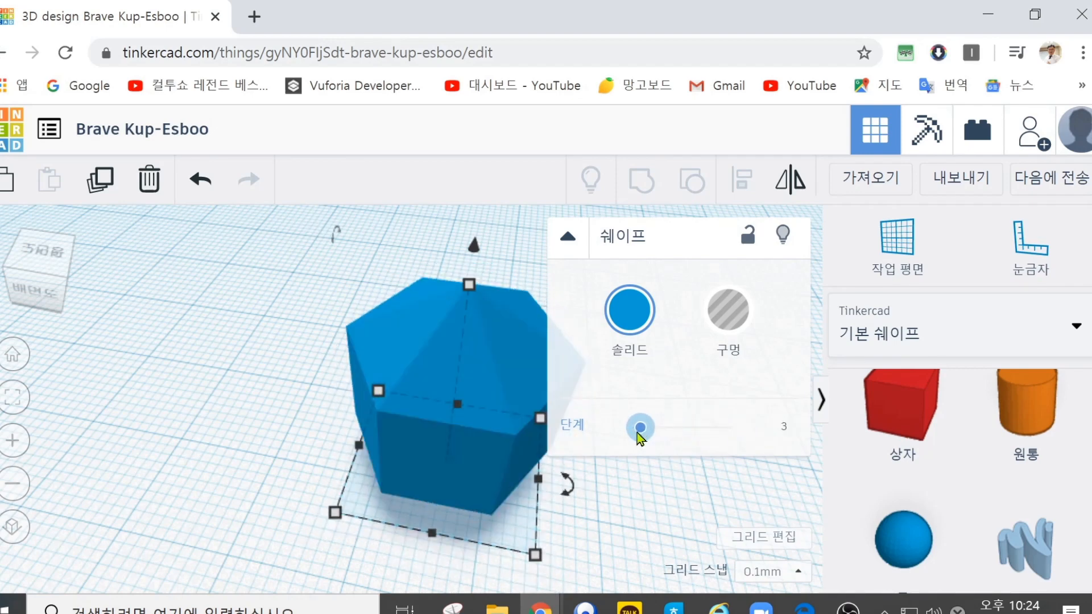
{"action": "left_click_drag", "start_coordinate": [648, 437], "coordinate": [754, 434]}
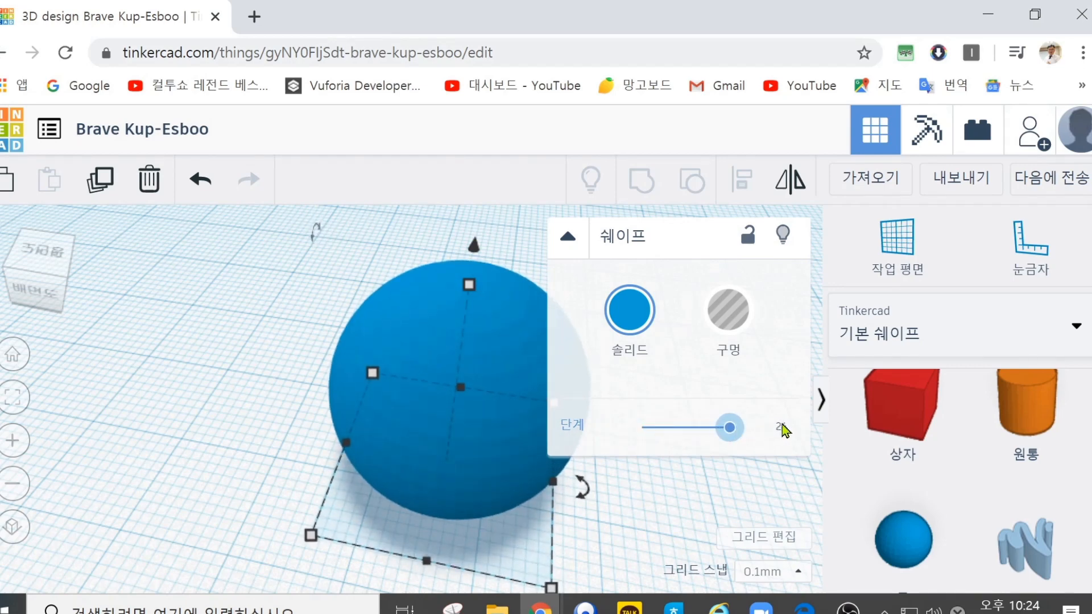
{"action": "left_click_drag", "start_coordinate": [783, 430], "coordinate": [636, 428]}
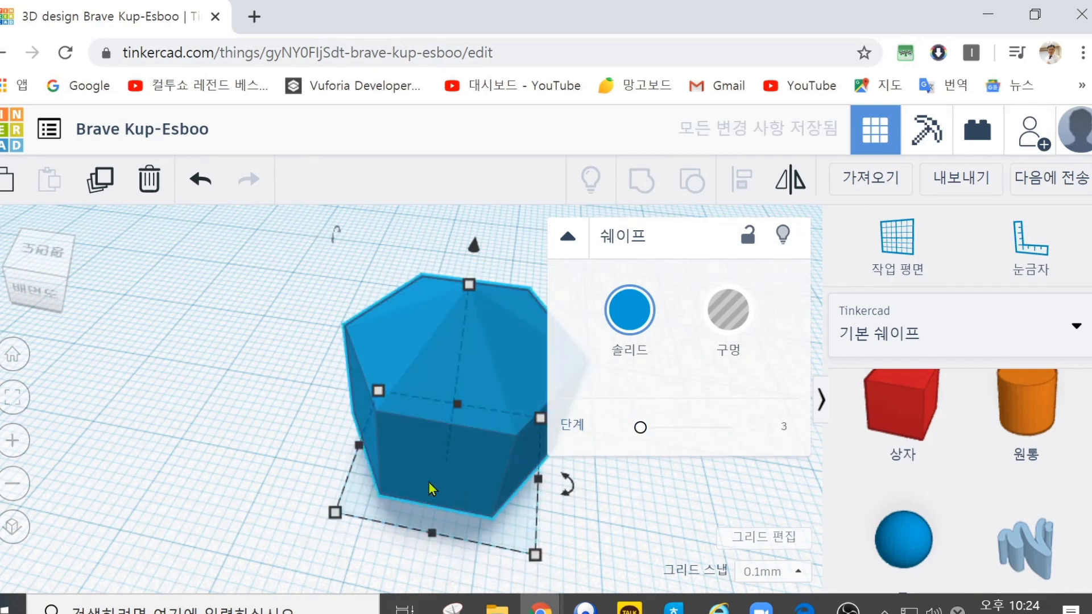
{"action": "left_click", "coordinate": [149, 180]}
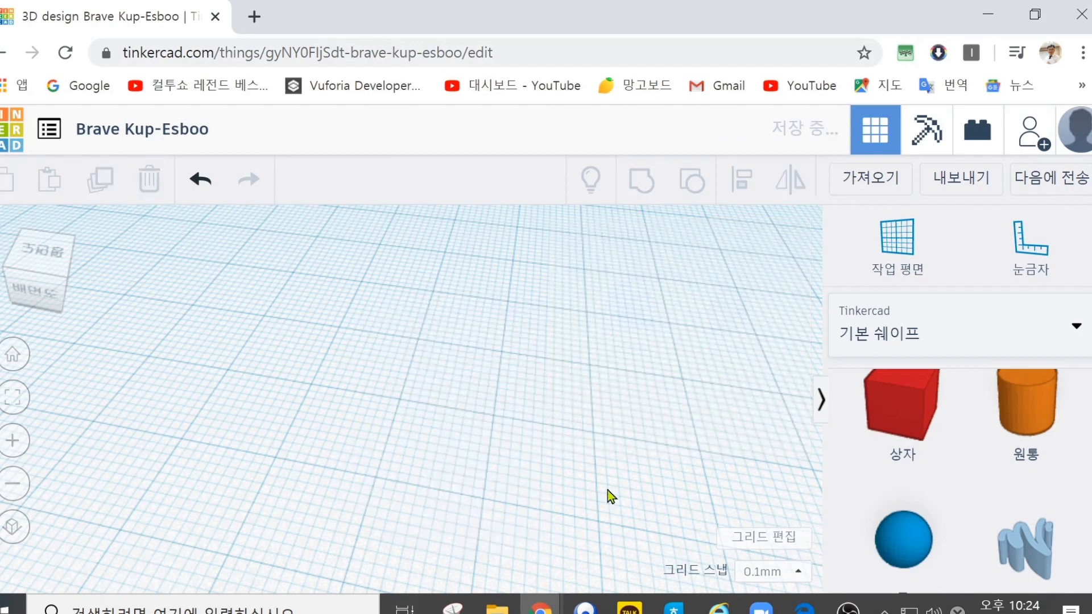
Step: Place a purple cone on the workplane and widen its base radius to about 21.34
{"action": "scroll", "coordinate": [904, 540], "scroll_direction": "down", "scroll_amount": 3}
{"action": "left_click_drag", "start_coordinate": [1039, 535], "coordinate": [435, 438]}
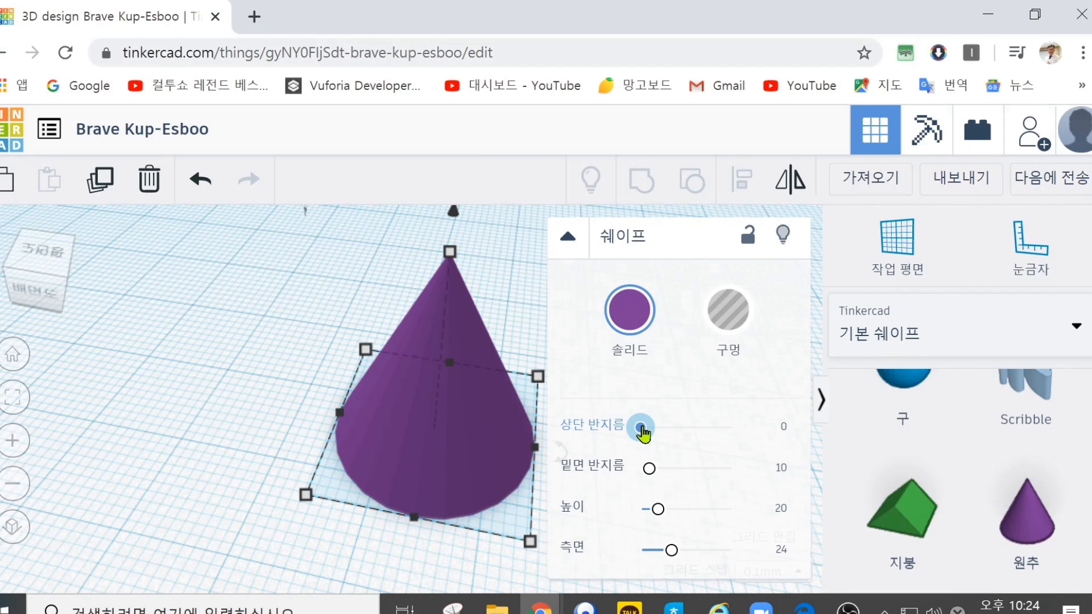
{"action": "left_click_drag", "start_coordinate": [641, 428], "coordinate": [659, 468]}
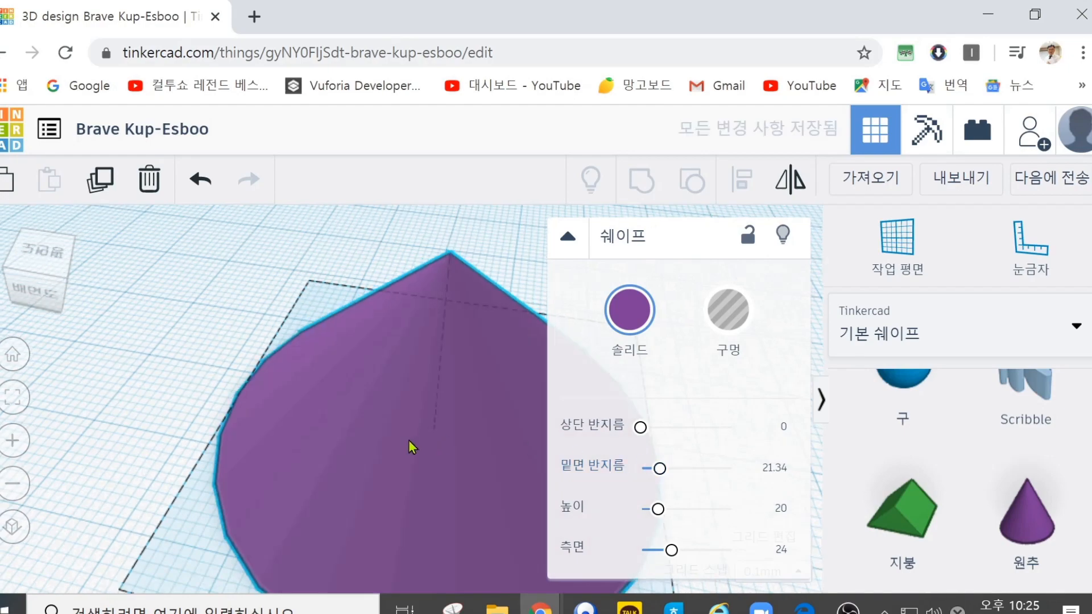
Step: Reduce the cone's base radius to about 13.31 and delete the cone
{"action": "right_click_drag", "start_coordinate": [414, 408], "coordinate": [422, 433]}
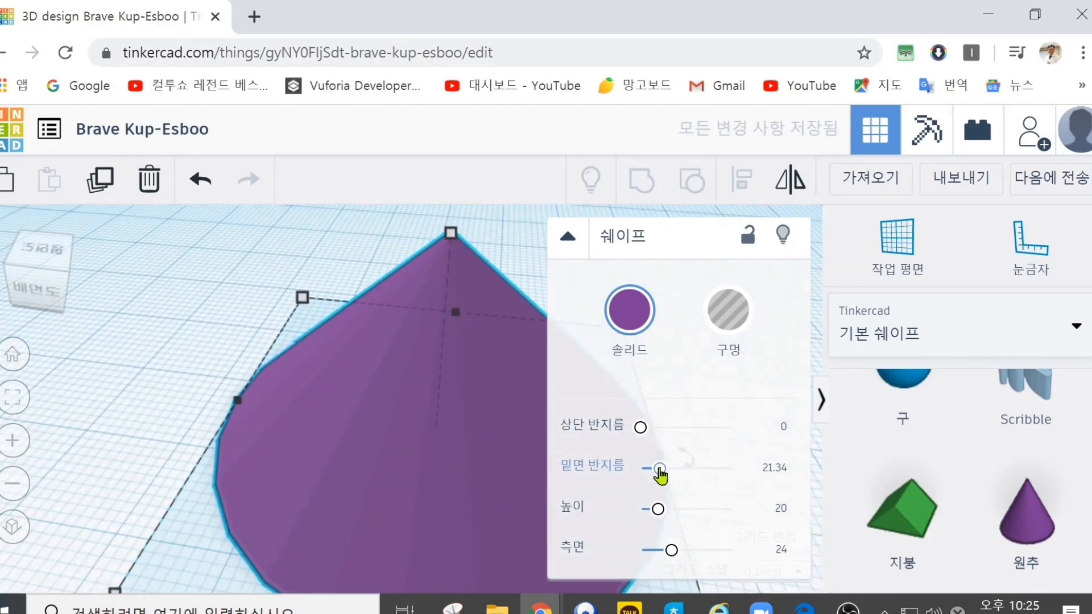
{"action": "mouse_move", "coordinate": [659, 470]}
{"action": "left_mouse_down"}
{"action": "mouse_move", "coordinate": [678, 468]}
{"action": "mouse_move", "coordinate": [651, 470]}
{"action": "left_mouse_up"}
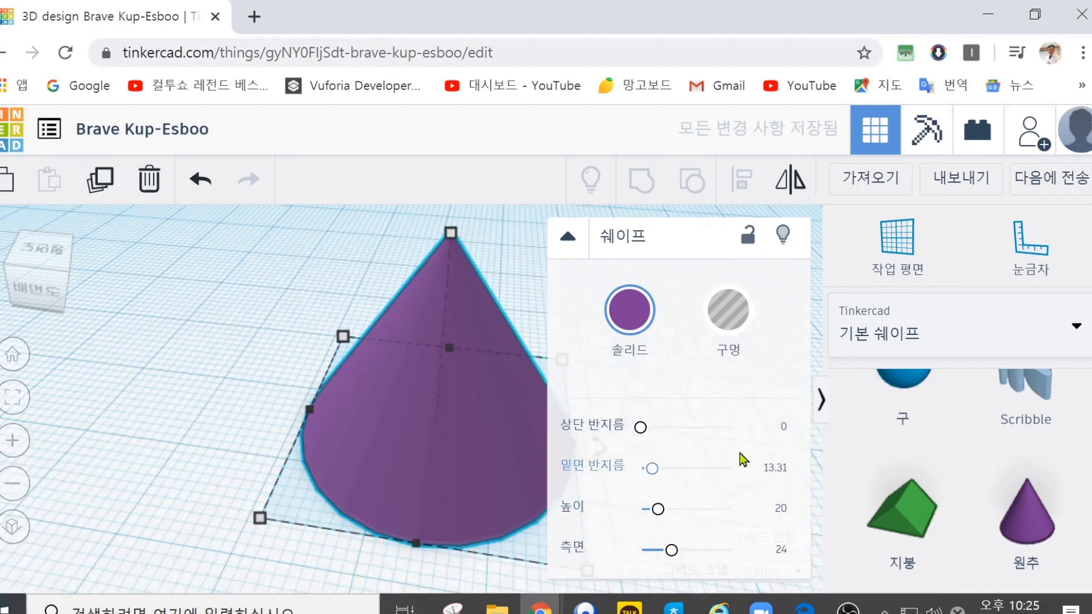
{"action": "key", "text": "Delete"}
Step: Place a round roof on the workplane and delete it
{"action": "scroll", "coordinate": [904, 455], "scroll_direction": "down", "scroll_amount": 3}
{"action": "left_click_drag", "start_coordinate": [902, 469], "coordinate": [470, 406]}
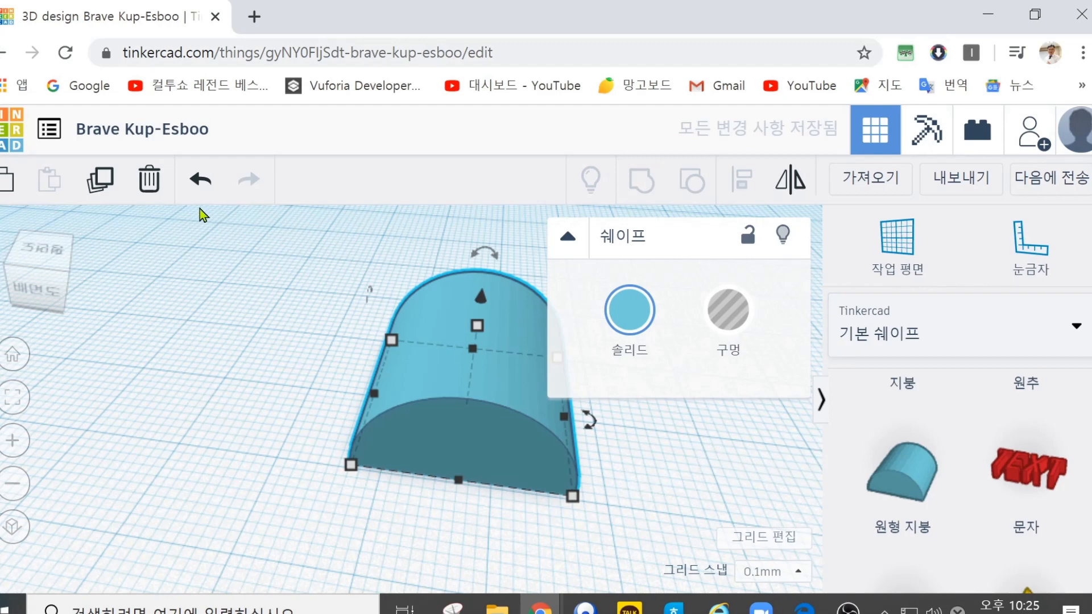
{"action": "left_click", "coordinate": [149, 180]}
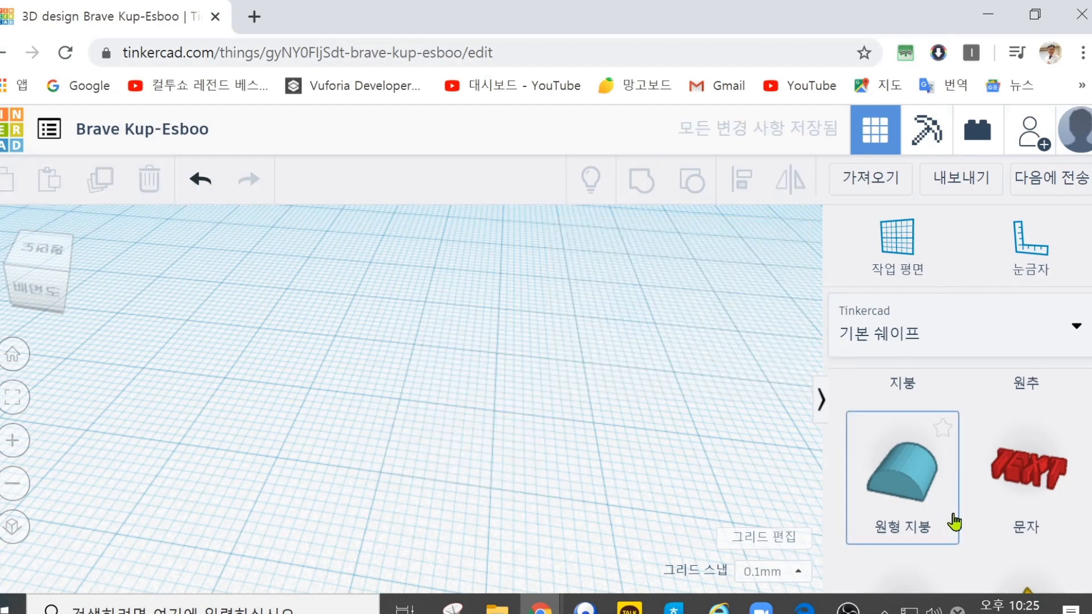
Step: Find the light-blue pointed star among the basic shapes and place it on the workplane
{"action": "scroll", "coordinate": [954, 519], "scroll_direction": "down", "scroll_amount": 3}
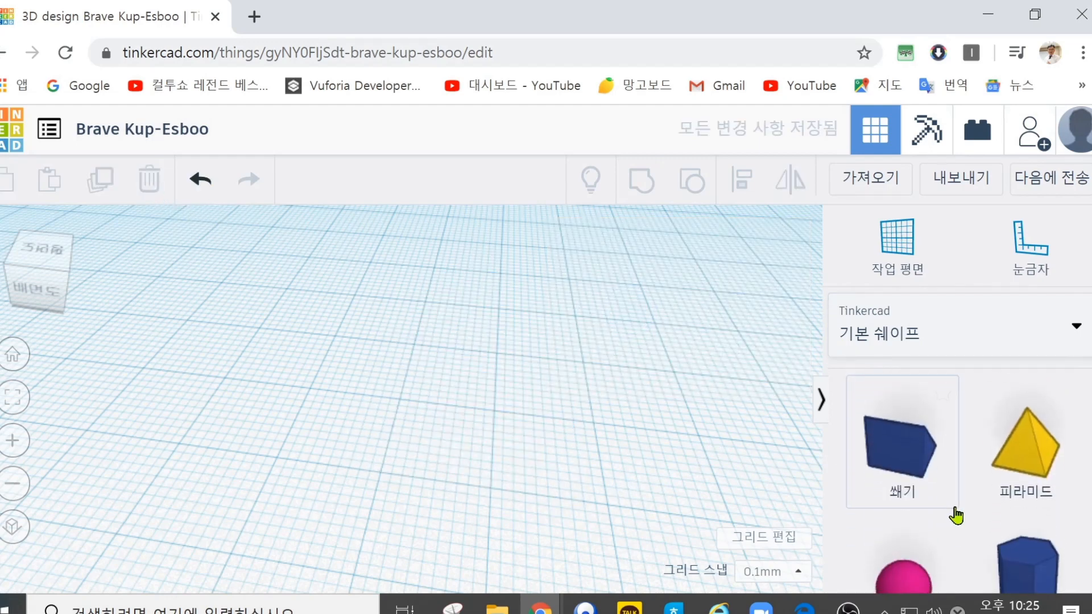
{"action": "scroll", "coordinate": [955, 517], "scroll_direction": "down", "scroll_amount": 6}
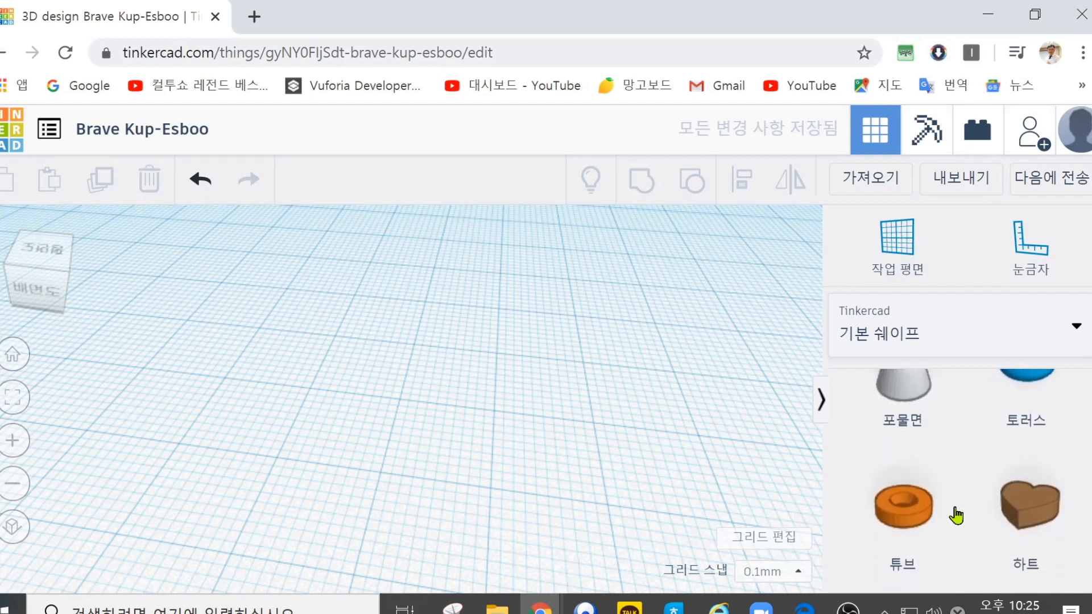
{"action": "scroll", "coordinate": [956, 515], "scroll_direction": "down", "scroll_amount": 3}
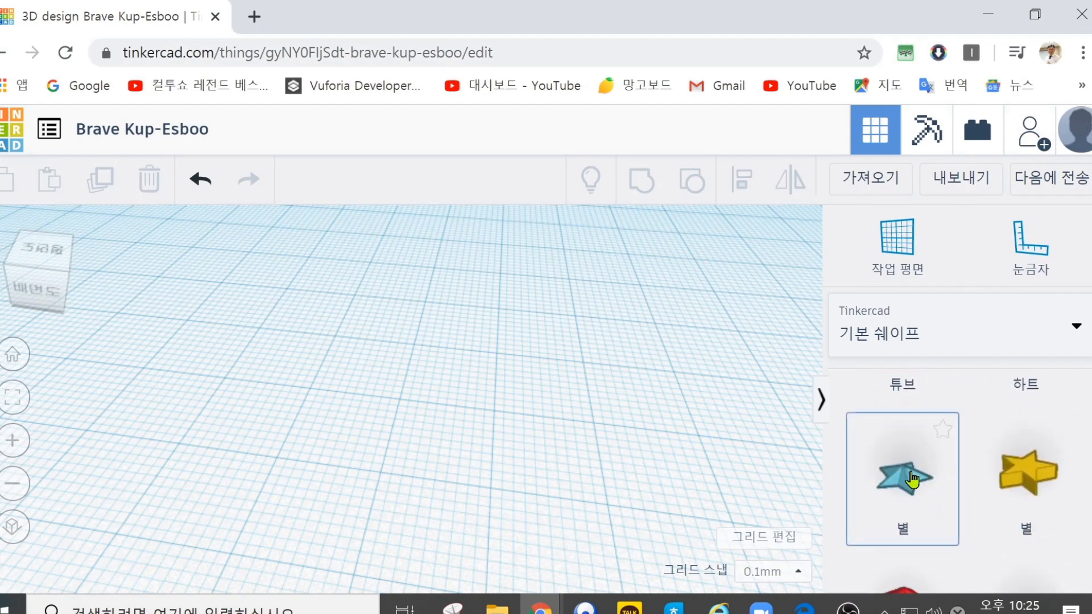
{"action": "left_click_drag", "start_coordinate": [714, 439], "coordinate": [470, 391]}
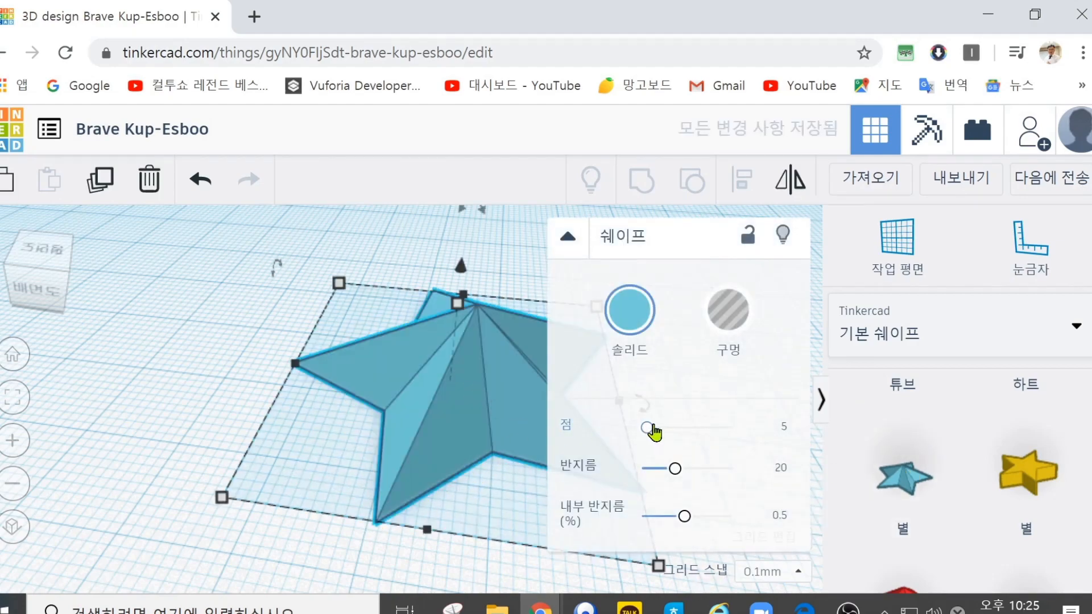
Step: Set the blue star's points to 3, raise them to 12, and delete the star
{"action": "left_click_drag", "start_coordinate": [653, 432], "coordinate": [611, 445]}
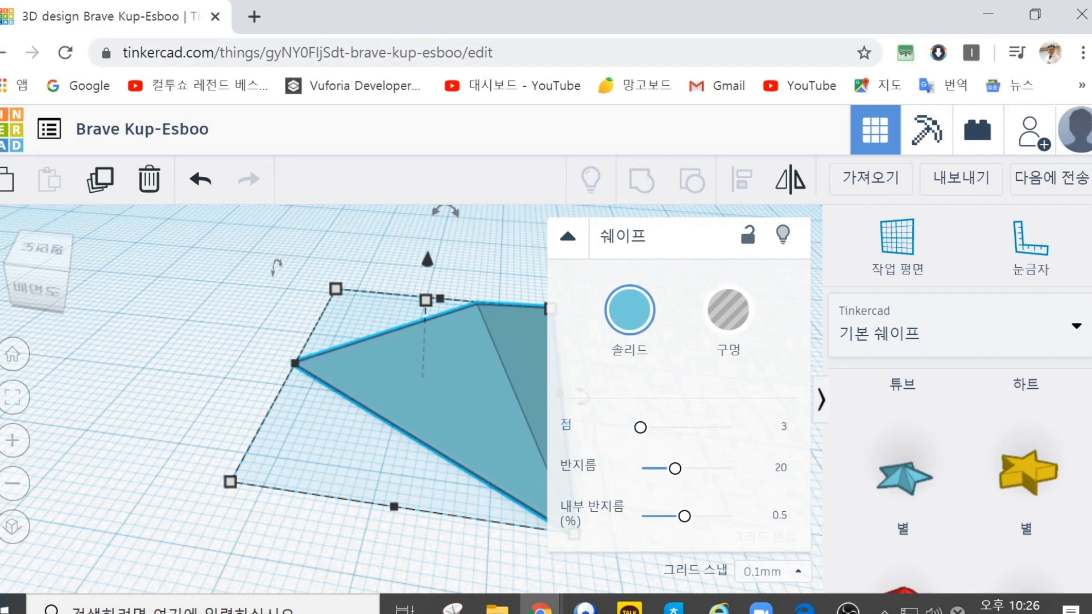
{"action": "left_click_drag", "start_coordinate": [640, 427], "coordinate": [670, 428]}
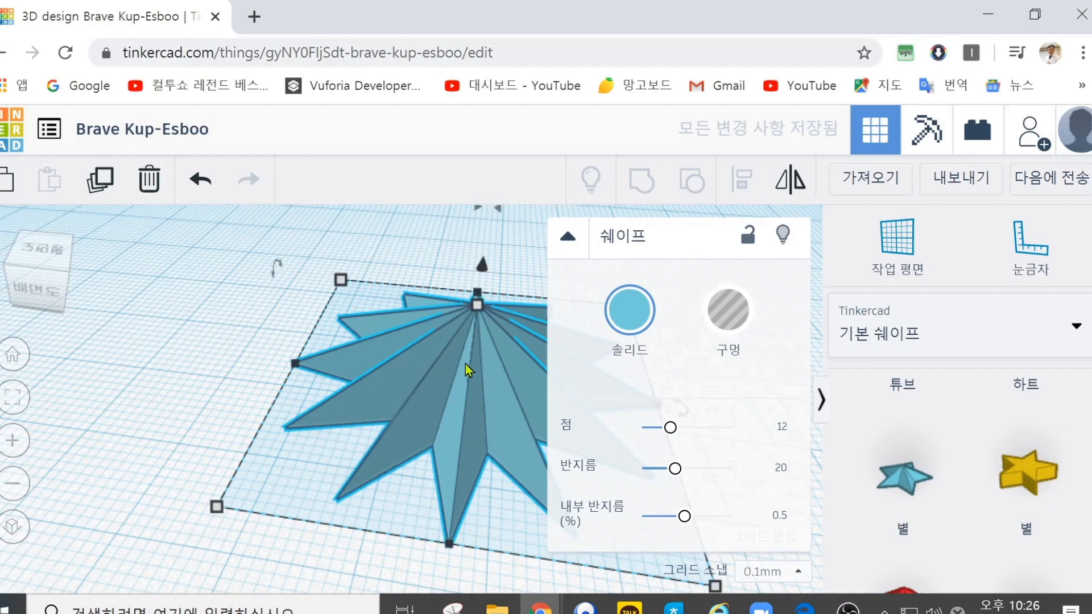
{"action": "left_click", "coordinate": [149, 180]}
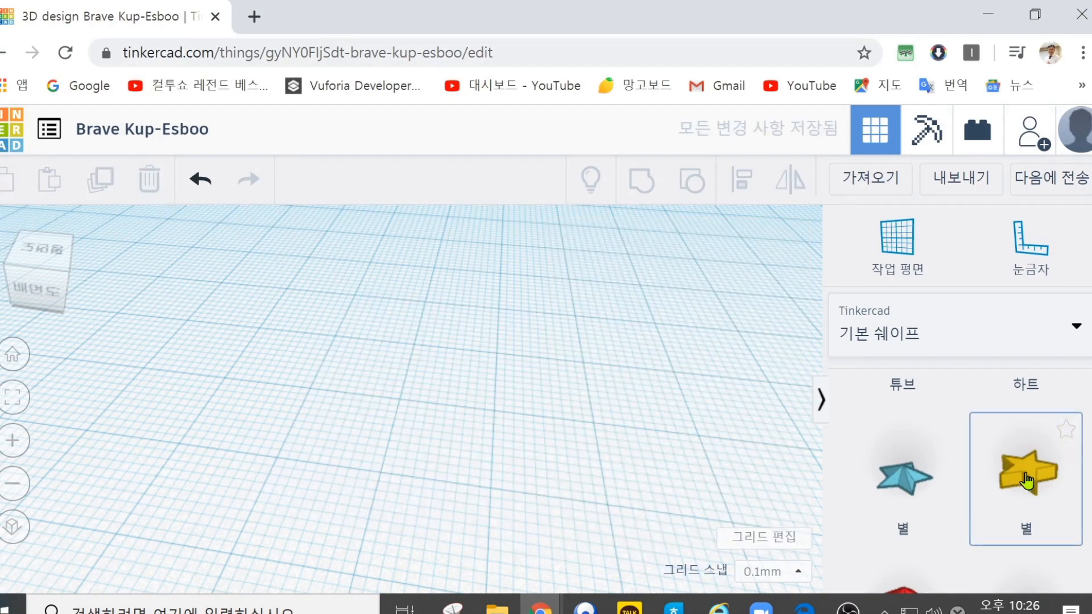
Step: Place the flat yellow star on the workplane and delete it
{"action": "left_click_drag", "start_coordinate": [991, 476], "coordinate": [443, 419]}
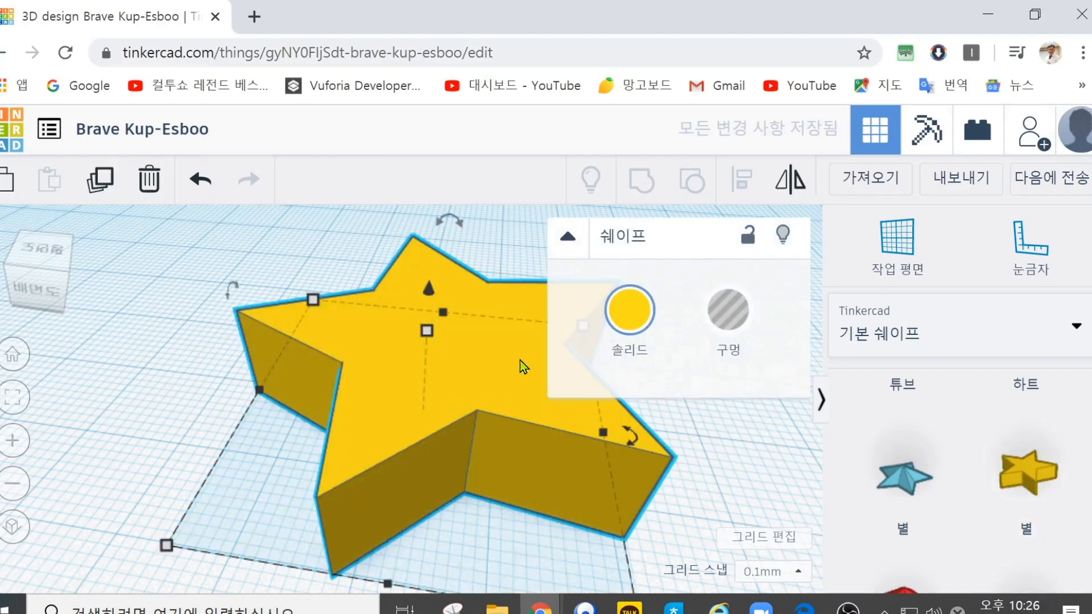
{"action": "left_click", "coordinate": [149, 180]}
Step: Place a brown ring on the workplane and try its sides parameter, leaving it at 24
{"action": "scroll", "coordinate": [898, 478], "scroll_direction": "down", "scroll_amount": 3}
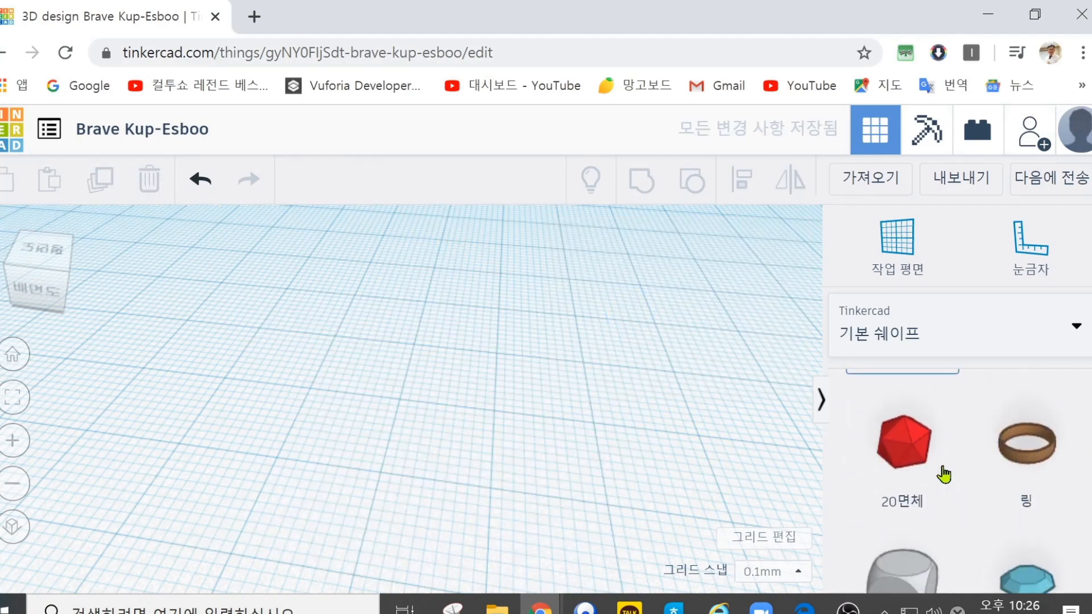
{"action": "scroll", "coordinate": [1026, 447], "scroll_direction": "down", "scroll_amount": 1}
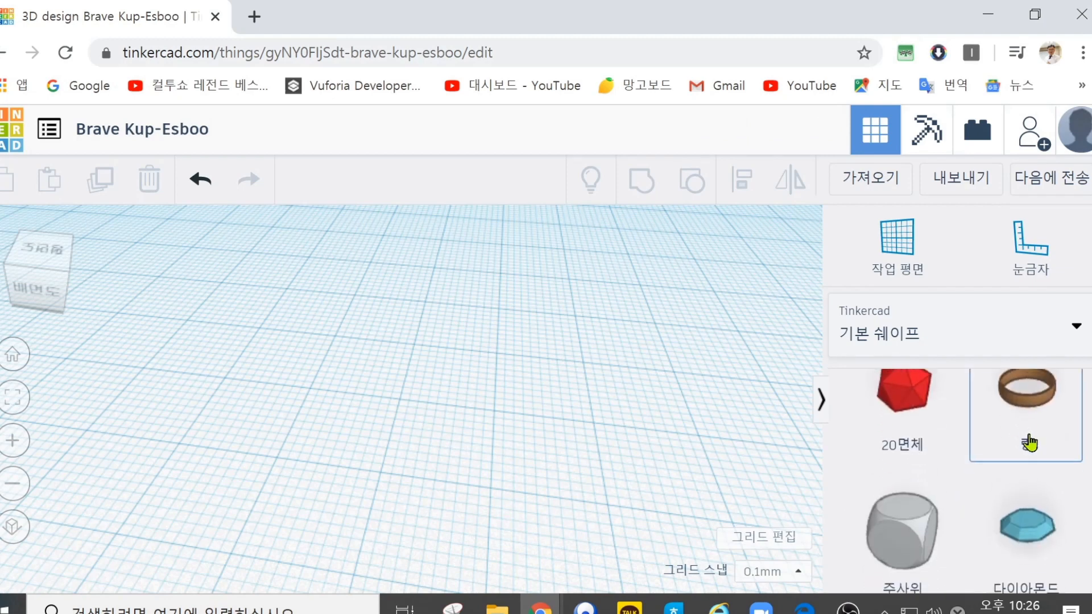
{"action": "left_click_drag", "start_coordinate": [1028, 409], "coordinate": [449, 407]}
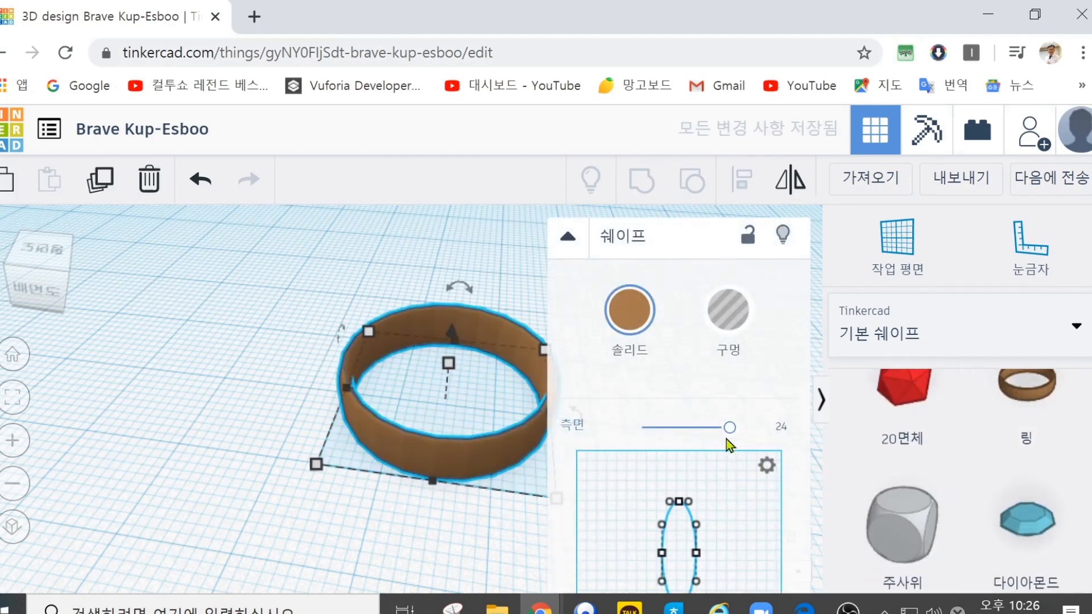
{"action": "left_click_drag", "start_coordinate": [728, 431], "coordinate": [780, 417]}
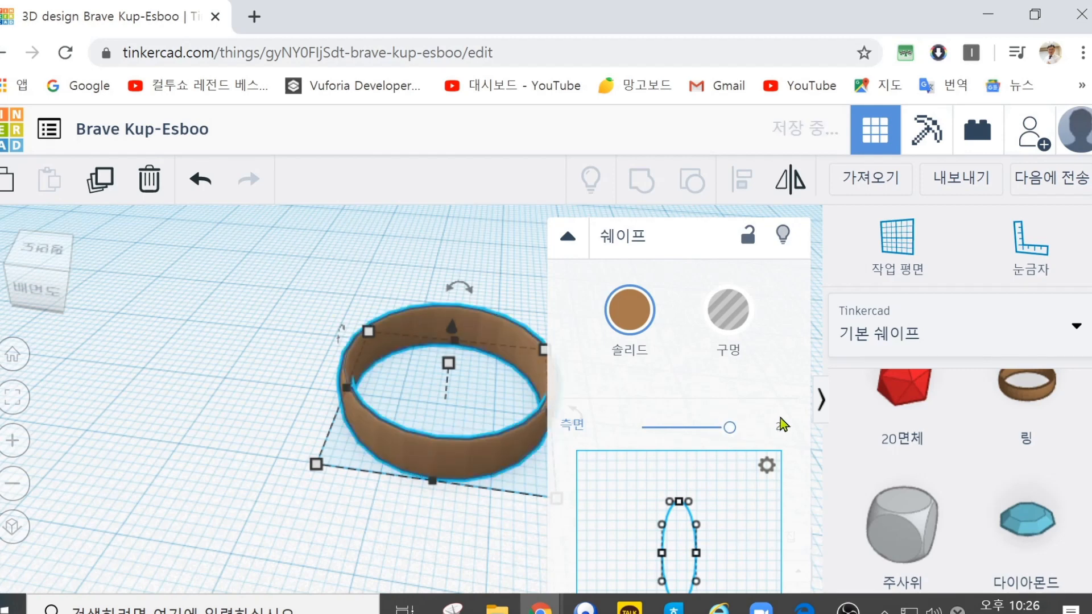
Step: Enlarge the ring to about 25.42 mm wide and rotate it so that it stands on edge
{"action": "left_click_drag", "start_coordinate": [336, 338], "coordinate": [341, 368]}
{"action": "left_click_drag", "start_coordinate": [321, 450], "coordinate": [274, 472]}
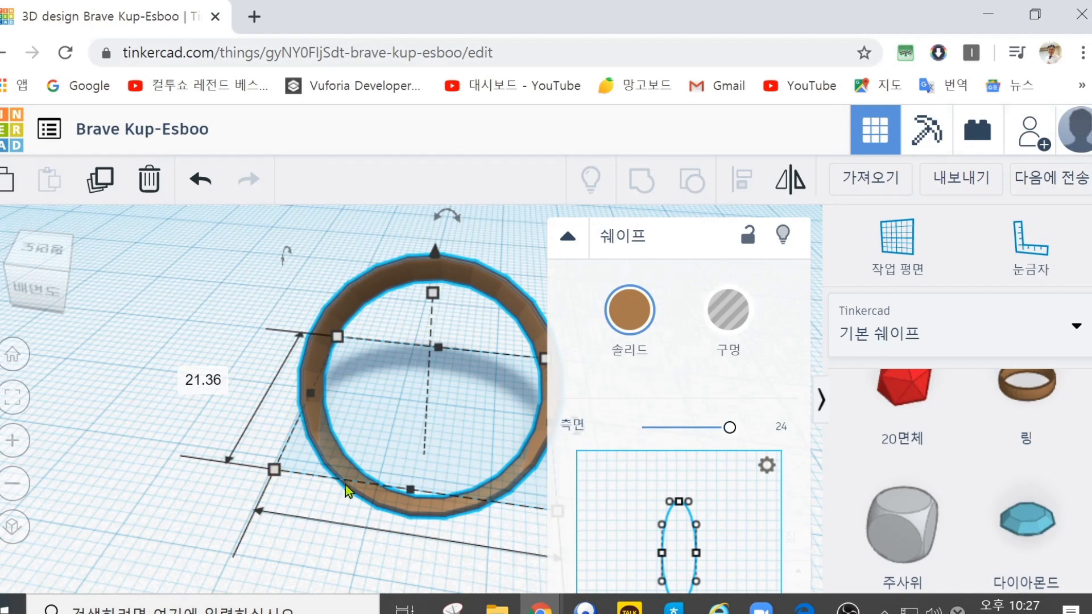
{"action": "left_click_drag", "start_coordinate": [287, 259], "coordinate": [250, 349]}
{"action": "left_click_drag", "start_coordinate": [245, 393], "coordinate": [324, 380]}
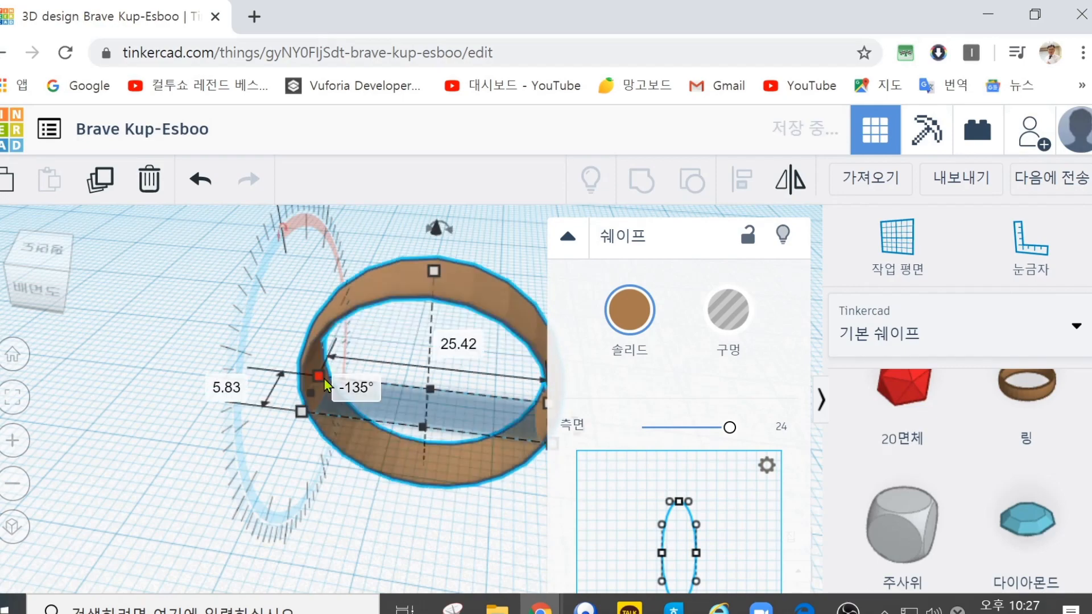
Step: Place a blue diamond at the ring and lift it to about 13 mm above the workplane
{"action": "left_click_drag", "start_coordinate": [1033, 534], "coordinate": [426, 314]}
{"action": "scroll", "coordinate": [348, 419], "scroll_direction": "down", "scroll_amount": 5}
{"action": "scroll", "coordinate": [349, 421], "scroll_direction": "down", "scroll_amount": 2}
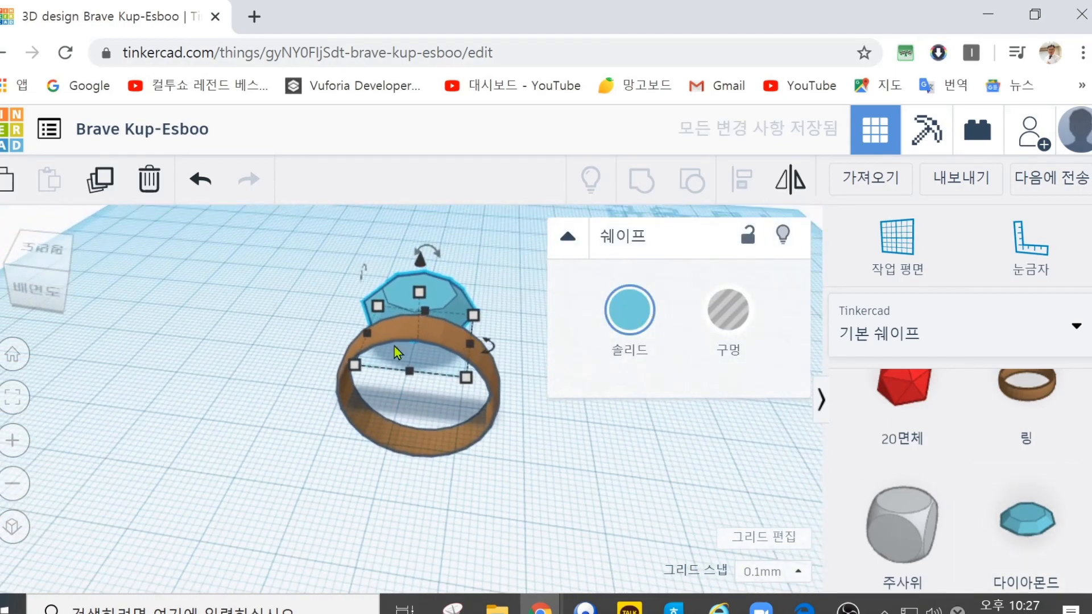
{"action": "left_click_drag", "start_coordinate": [422, 254], "coordinate": [430, 210]}
{"action": "left_click_drag", "start_coordinate": [423, 274], "coordinate": [425, 220]}
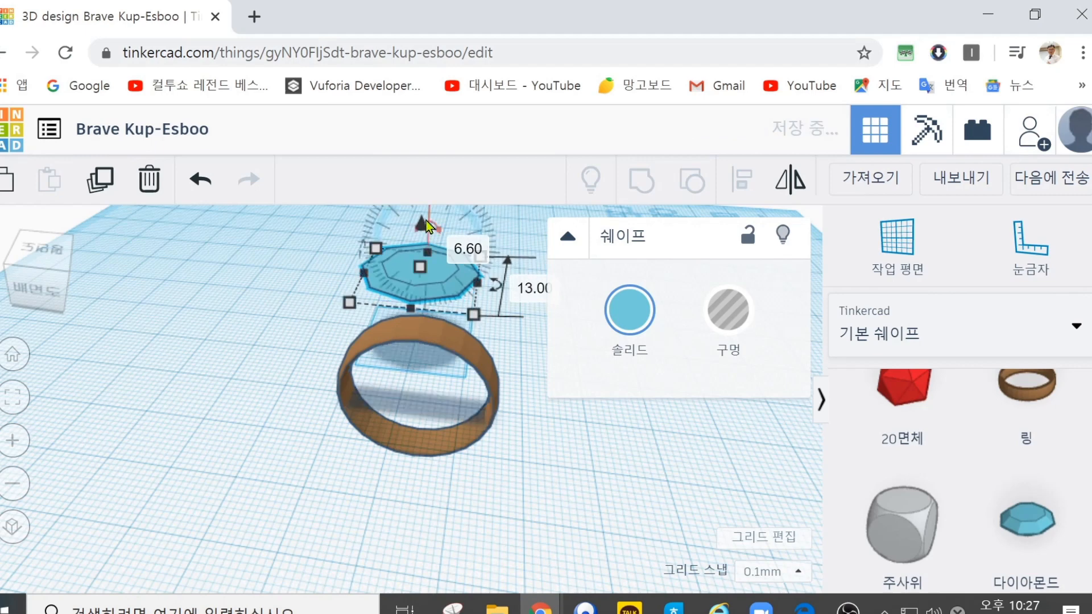
Step: Move the diamond over the top of the ring and set its height to about 4.5 mm
{"action": "left_click_drag", "start_coordinate": [423, 274], "coordinate": [434, 339]}
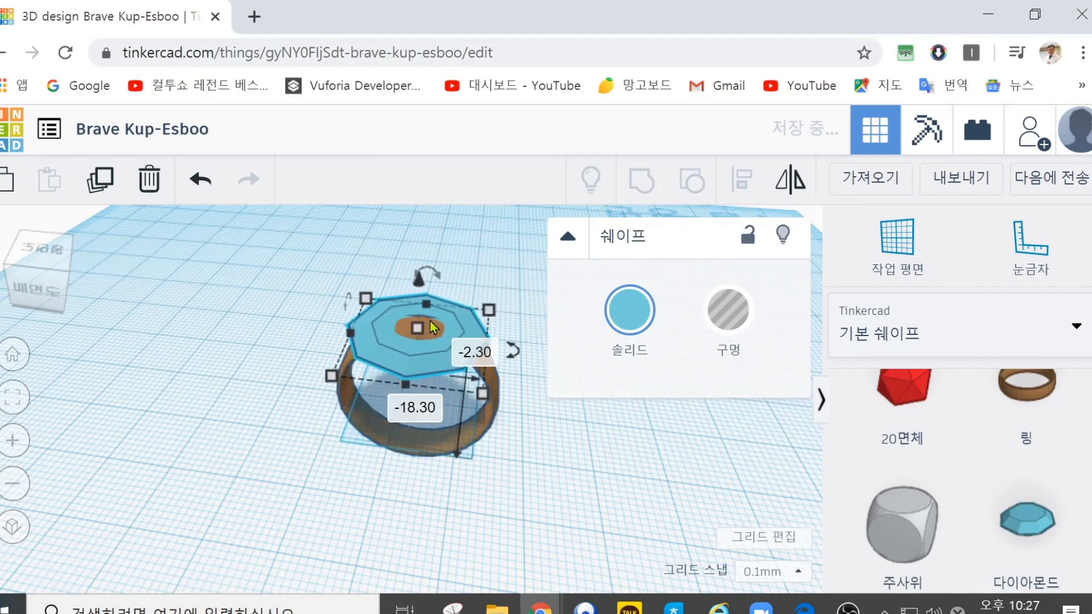
{"action": "left_click_drag", "start_coordinate": [425, 306], "coordinate": [417, 314]}
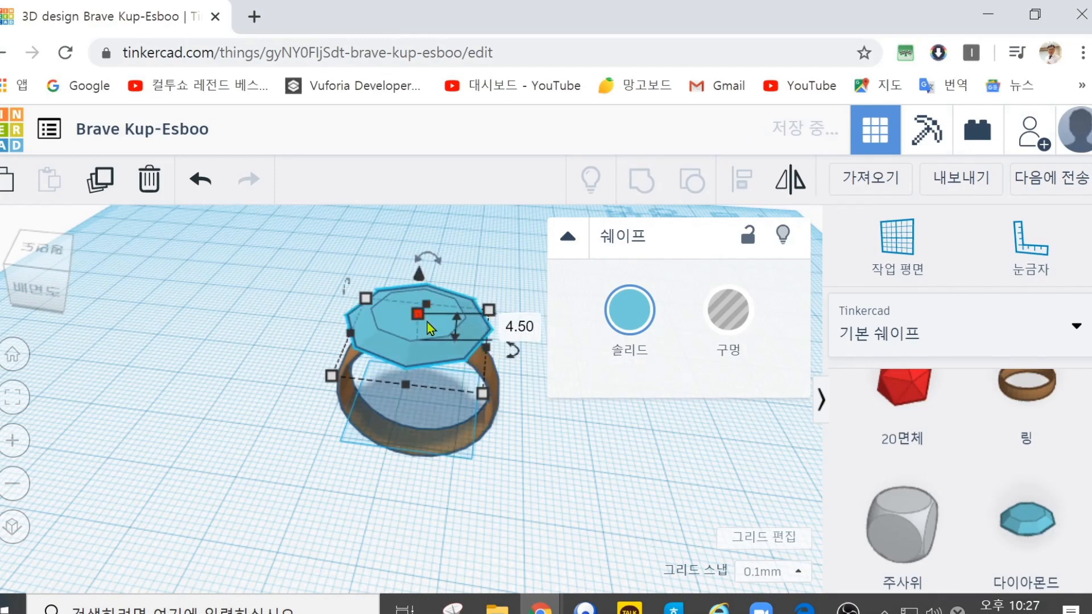
Step: Raise the diamond by 1.5 mm so it sits on top of the ring, and inspect the assembled ring
{"action": "left_click", "coordinate": [529, 440]}
{"action": "right_click_drag", "start_coordinate": [529, 441], "coordinate": [551, 395]}
{"action": "left_click_drag", "start_coordinate": [417, 246], "coordinate": [417, 233]}
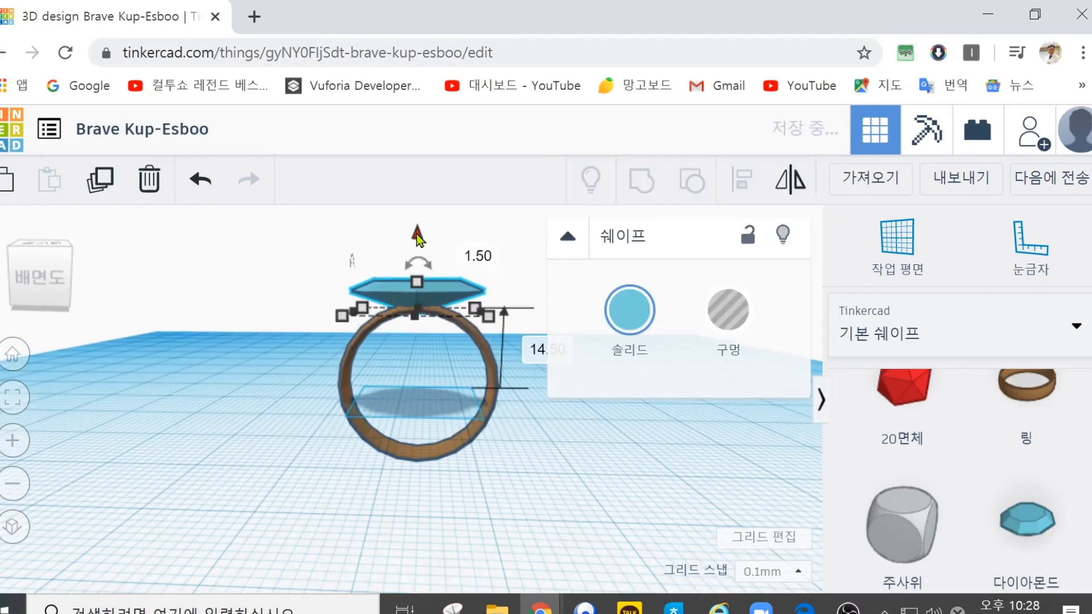
{"action": "left_click", "coordinate": [547, 475]}
{"action": "right_click_drag", "start_coordinate": [277, 359], "coordinate": [297, 404]}
{"action": "left_click", "coordinate": [434, 311]}
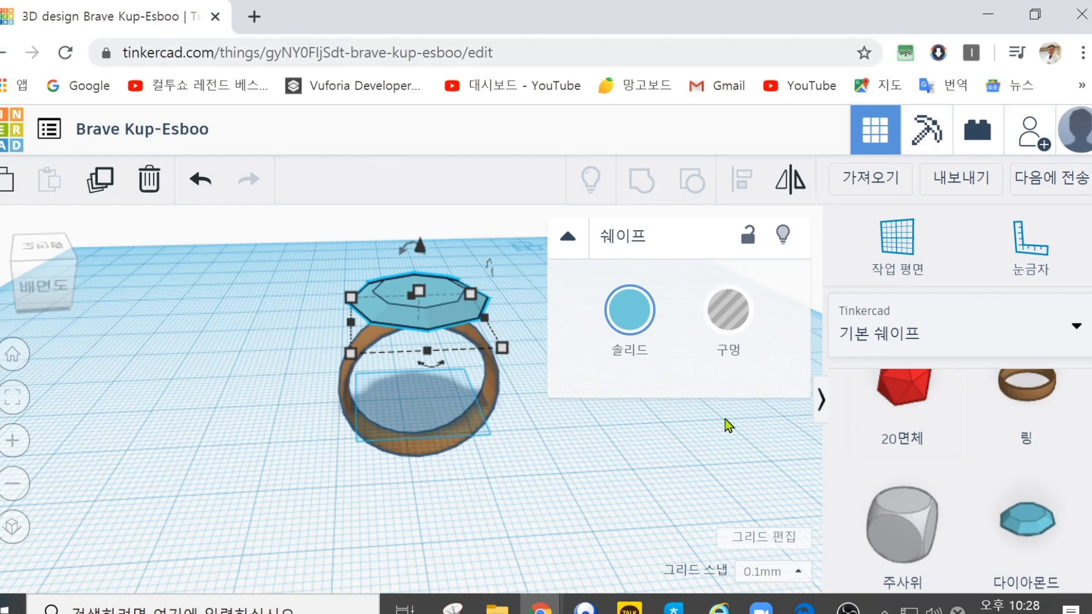
{"action": "left_click", "coordinate": [532, 485]}
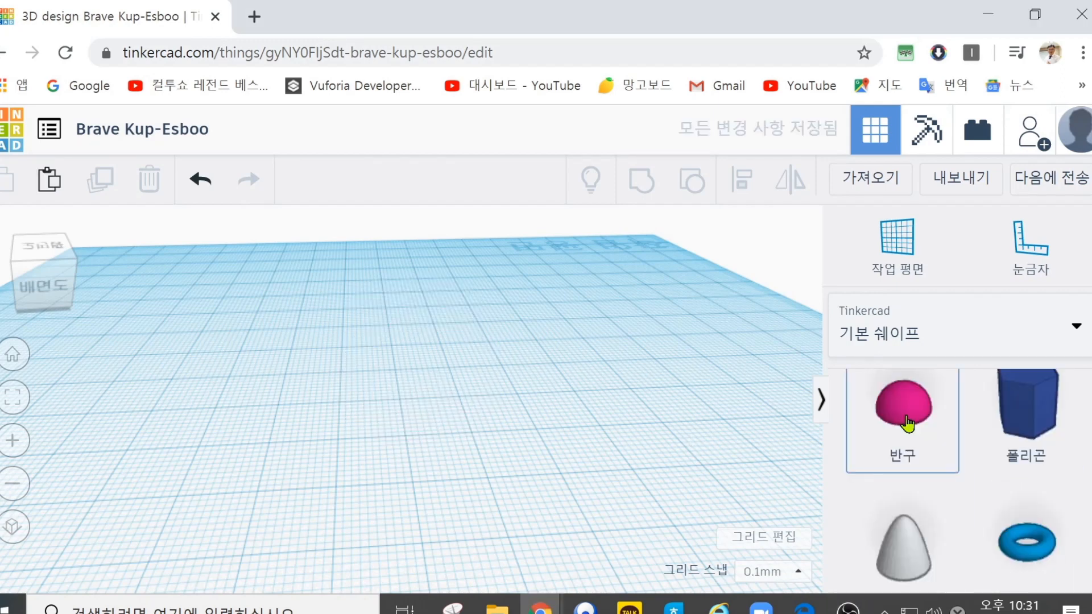
Step: Place a pink hemisphere at the far side of the empty workplane and paste seven copies of it in a row
{"action": "left_click_drag", "start_coordinate": [903, 404], "coordinate": [136, 310]}
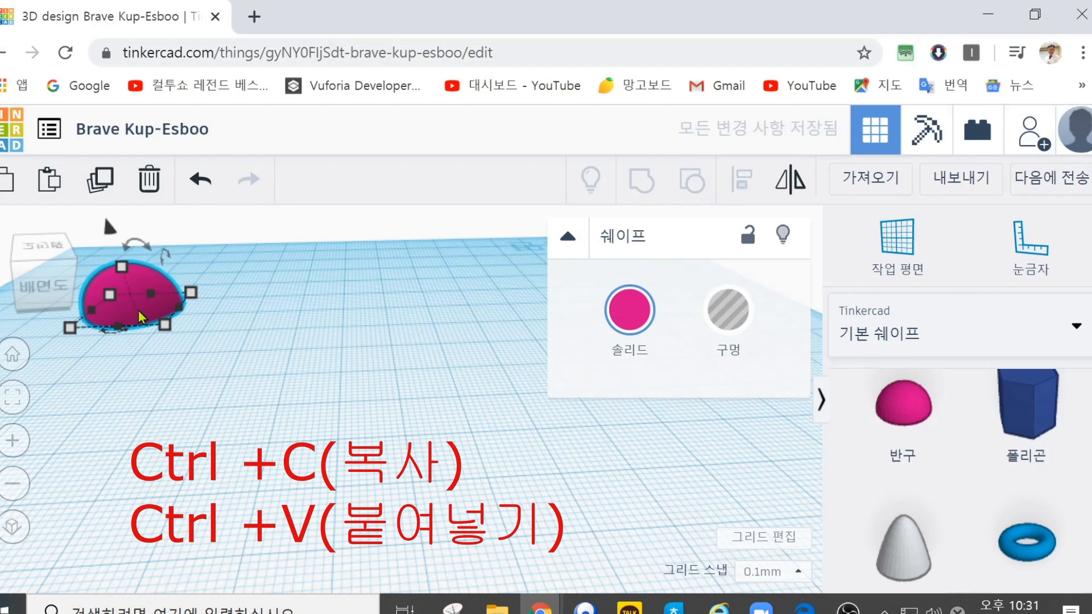
{"action": "key", "text": "ctrl+c"}
{"action": "key", "text": "ctrl+v"}
{"action": "key", "text": "ctrl+v"}
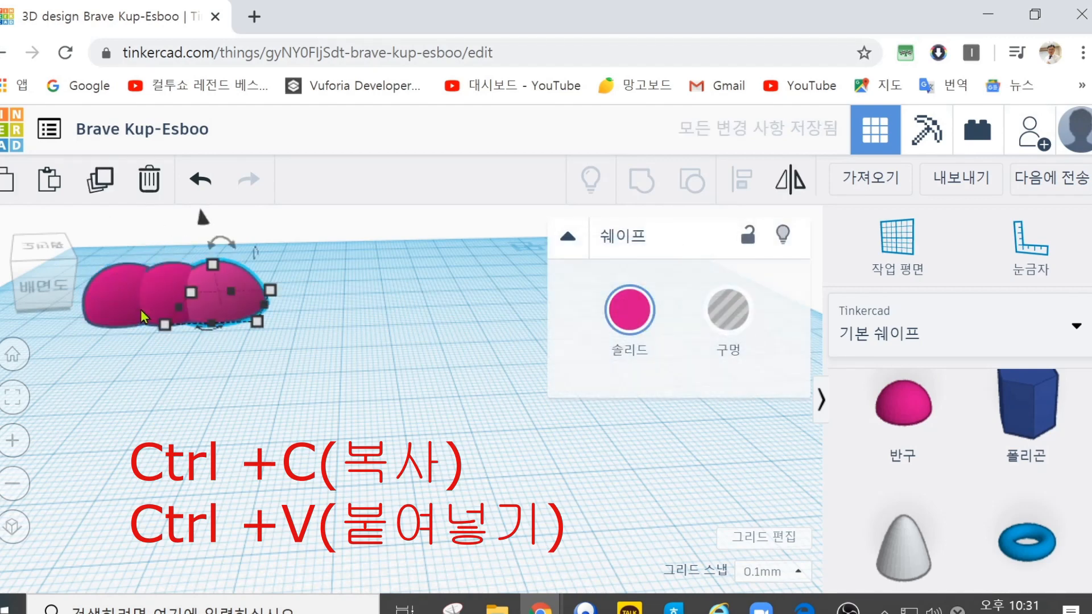
{"action": "key", "text": "ctrl+v"}
{"action": "key", "text": "ctrl+v"}
{"action": "key", "text": "ctrl+v"}
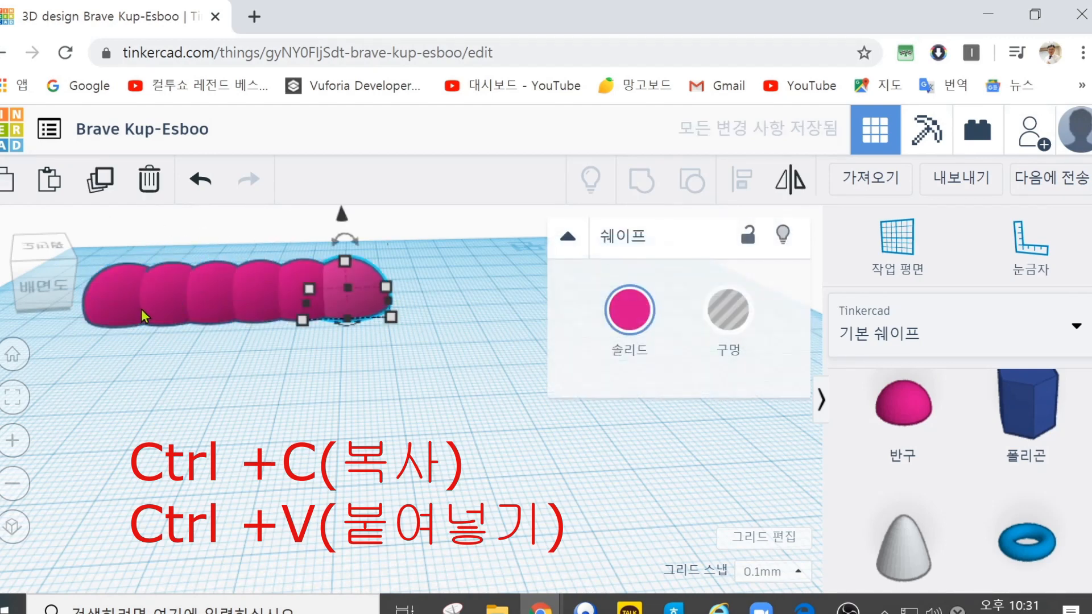
{"action": "key", "text": "ctrl+v"}
{"action": "key", "text": "ctrl+v"}
{"action": "left_click", "coordinate": [513, 409]}
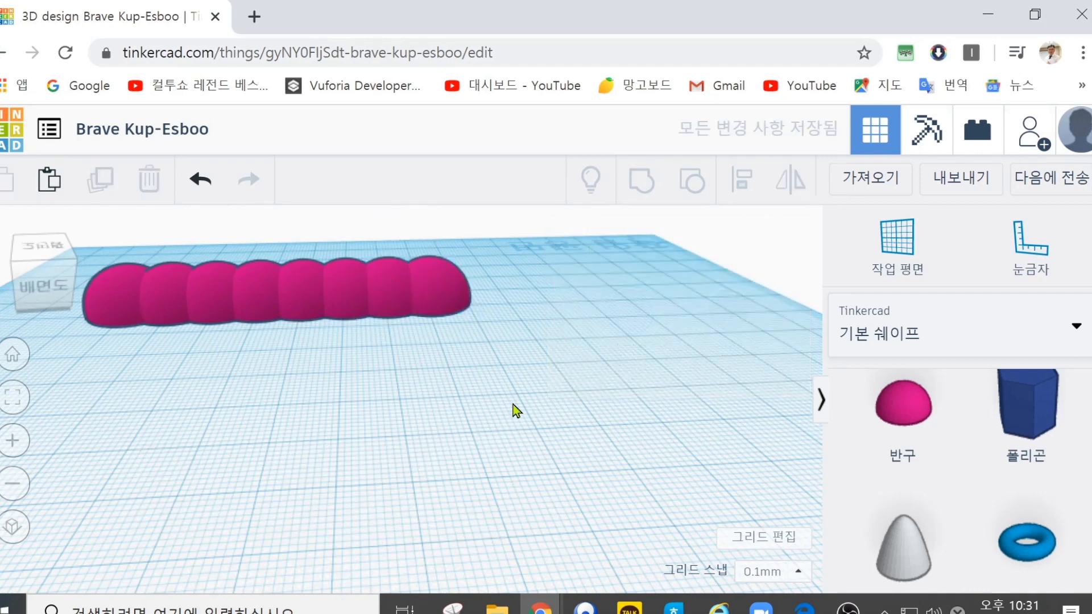
Step: Select all eight hemispheres and group them into one shape
{"action": "left_click_drag", "start_coordinate": [521, 431], "coordinate": [80, 233]}
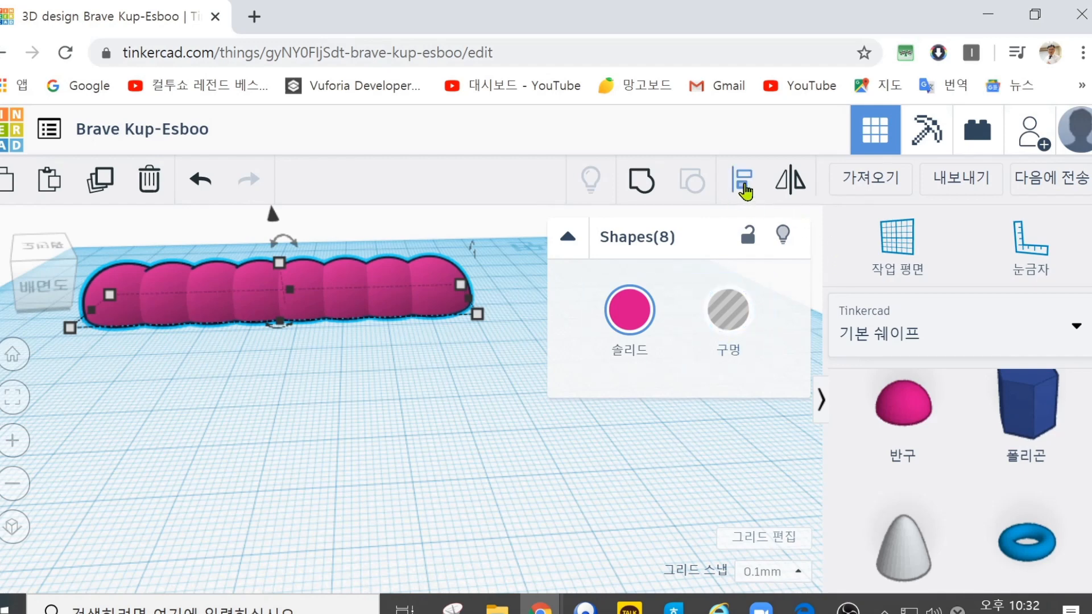
{"action": "left_click", "coordinate": [643, 185]}
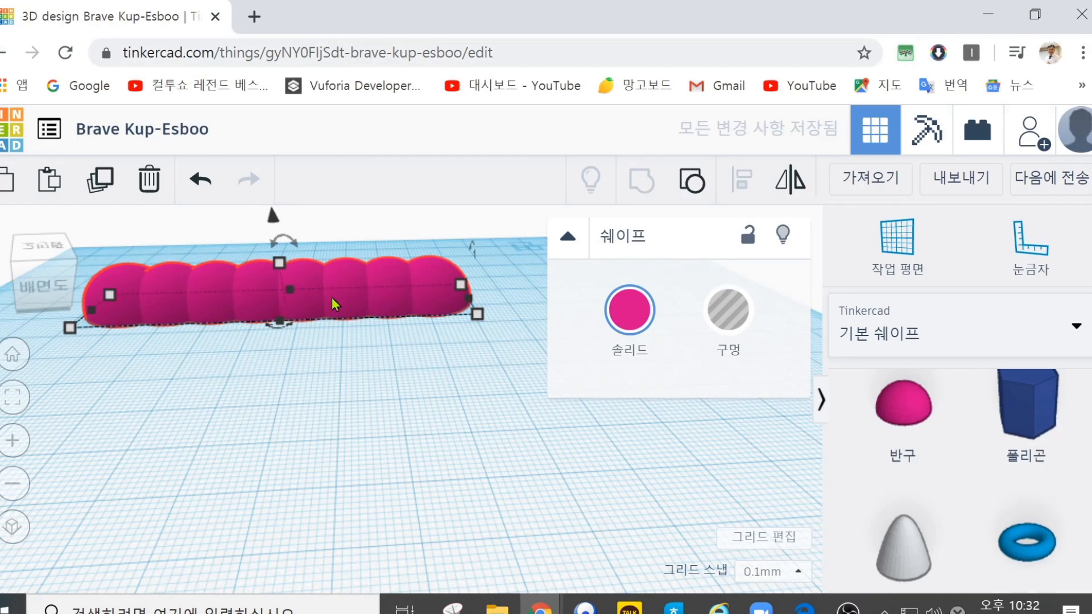
Step: Move the grouped hemispheres by about 8.2 mm and 5.1 mm across the workplane, and delete the group
{"action": "left_click_drag", "start_coordinate": [347, 301], "coordinate": [370, 314]}
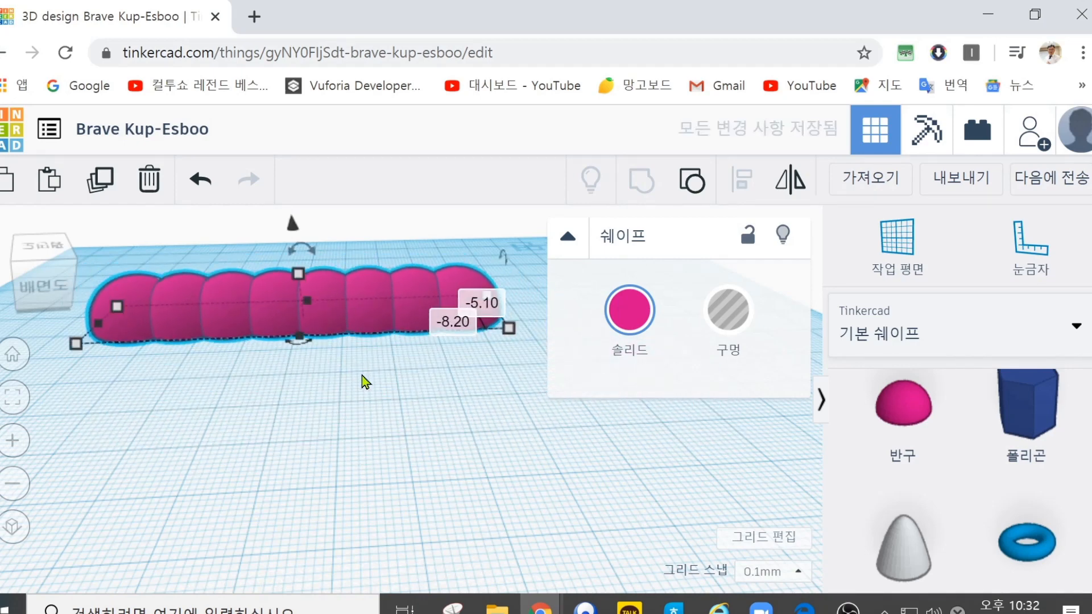
{"action": "left_click", "coordinate": [151, 178]}
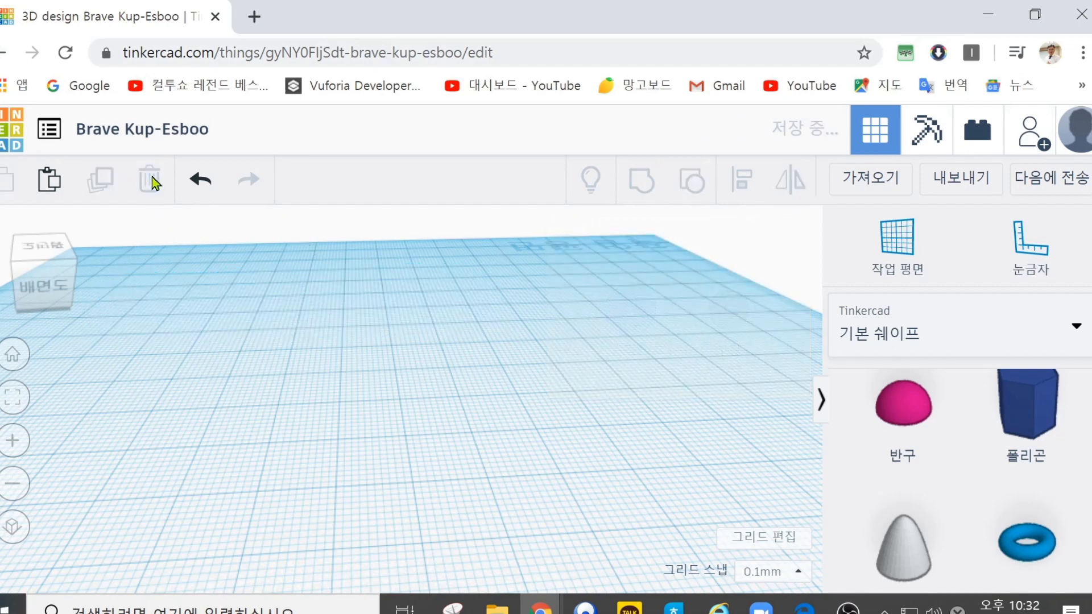
Step: Undo the deletion of the hemisphere group, shift the restored group slightly across the workplane, and ungroup it into eight shapes
{"action": "left_click", "coordinate": [202, 181]}
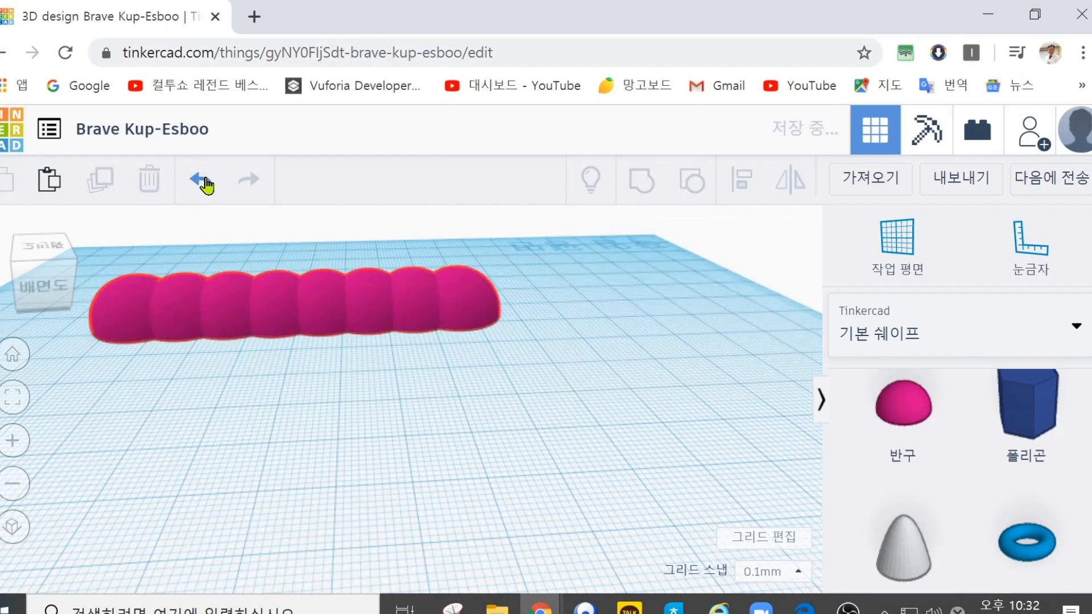
{"action": "left_click", "coordinate": [210, 316]}
{"action": "left_click_drag", "start_coordinate": [210, 314], "coordinate": [225, 292]}
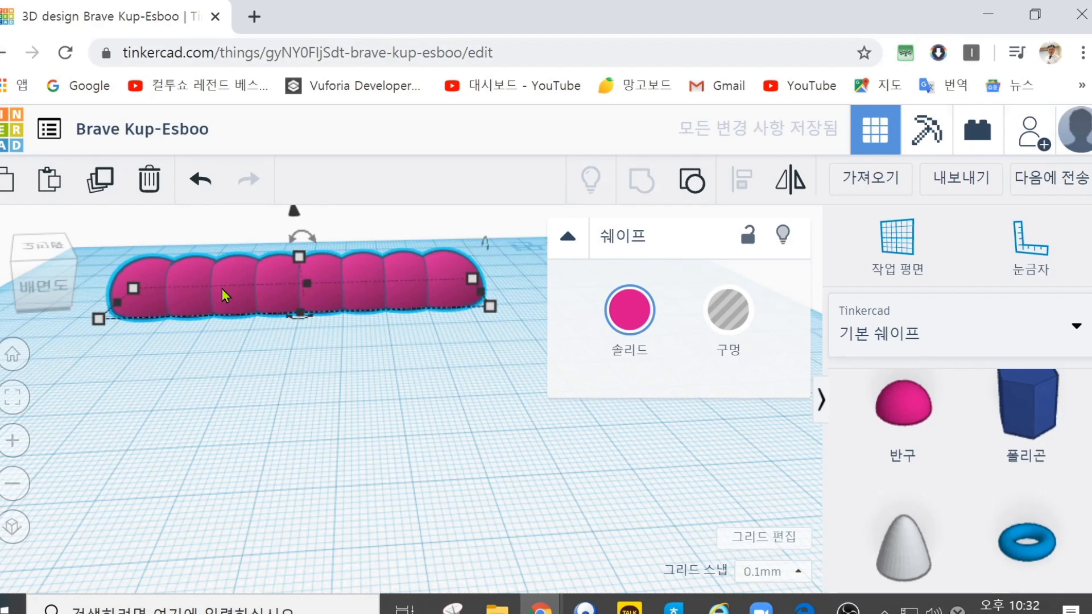
{"action": "left_click", "coordinate": [695, 183]}
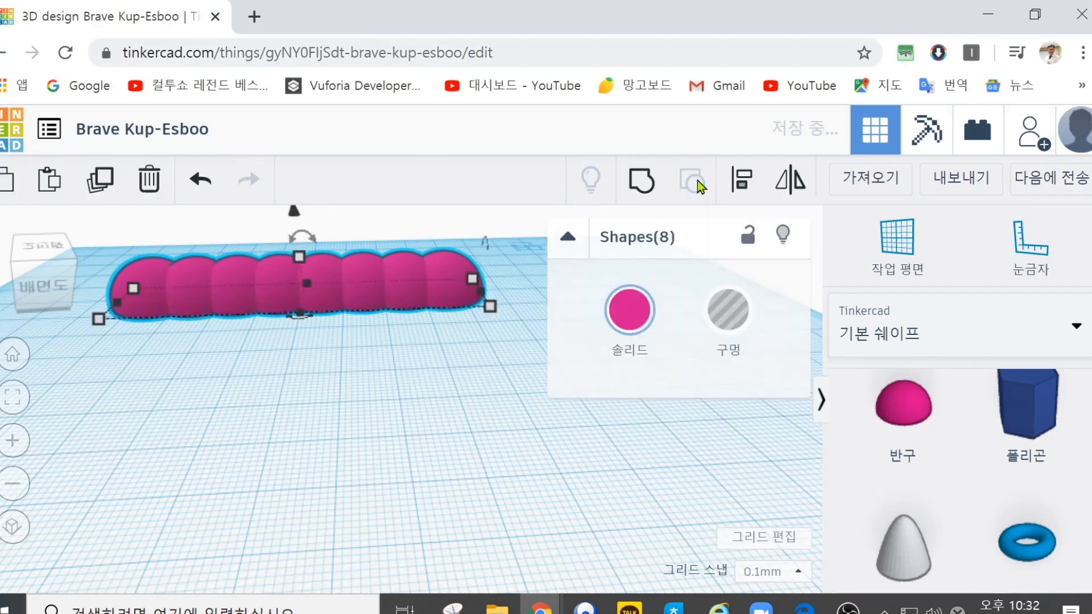
{"action": "left_click", "coordinate": [448, 344]}
Step: Move individual hemispheres within the row, one of them by about 9.3 mm and 2.5 mm, and delete all eight
{"action": "left_click", "coordinate": [447, 290]}
{"action": "mouse_move", "coordinate": [453, 291]}
{"action": "left_mouse_down"}
{"action": "mouse_move", "coordinate": [454, 332]}
{"action": "mouse_move", "coordinate": [457, 296]}
{"action": "left_mouse_up"}
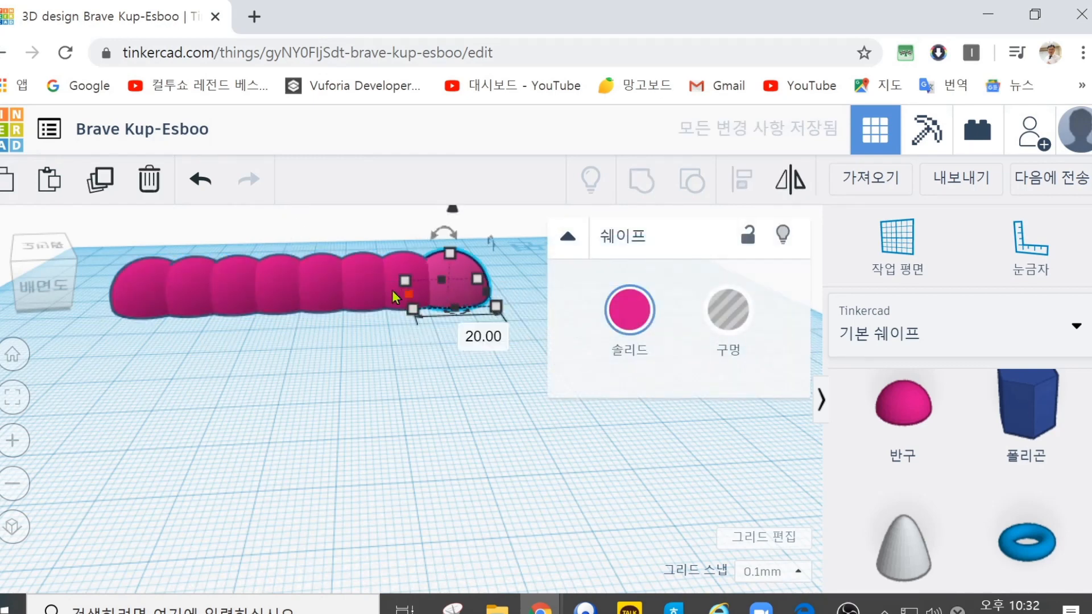
{"action": "left_click", "coordinate": [237, 298]}
{"action": "mouse_move", "coordinate": [236, 298]}
{"action": "left_mouse_down"}
{"action": "mouse_move", "coordinate": [235, 350]}
{"action": "mouse_move", "coordinate": [240, 313]}
{"action": "left_mouse_up"}
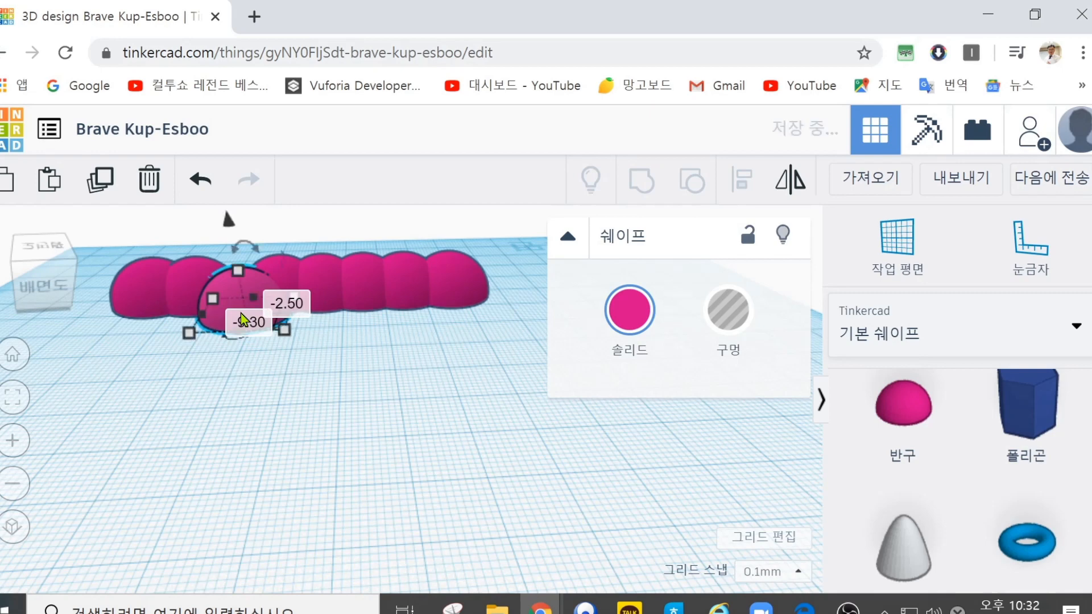
{"action": "left_click", "coordinate": [362, 294]}
{"action": "mouse_move", "coordinate": [369, 297]}
{"action": "left_mouse_down"}
{"action": "mouse_move", "coordinate": [370, 361]}
{"action": "mouse_move", "coordinate": [377, 302]}
{"action": "left_mouse_up"}
{"action": "left_click_drag", "start_coordinate": [520, 398], "coordinate": [88, 210]}
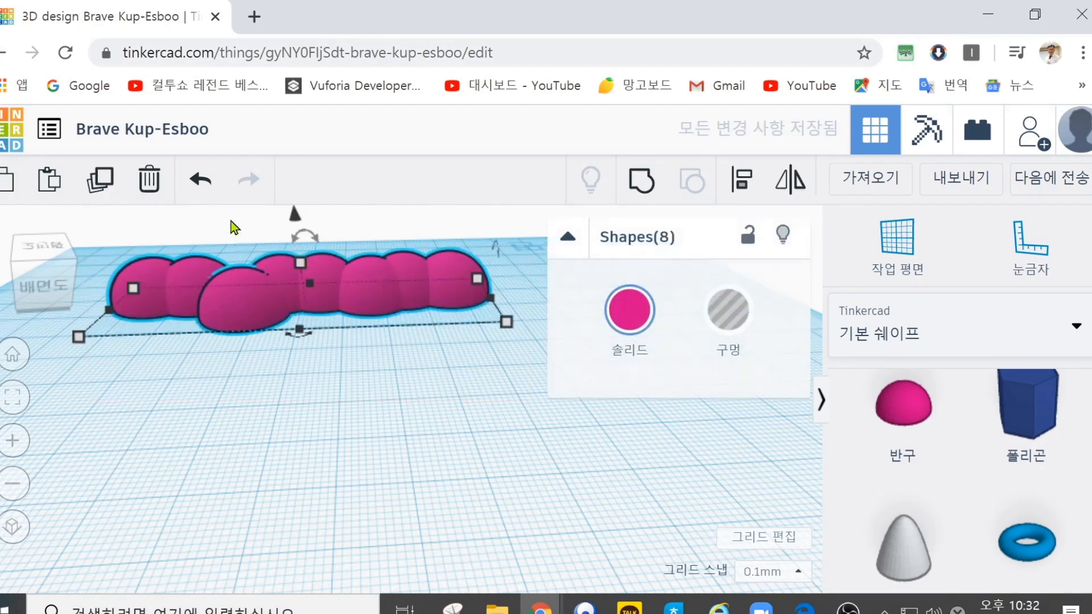
{"action": "left_click", "coordinate": [149, 180]}
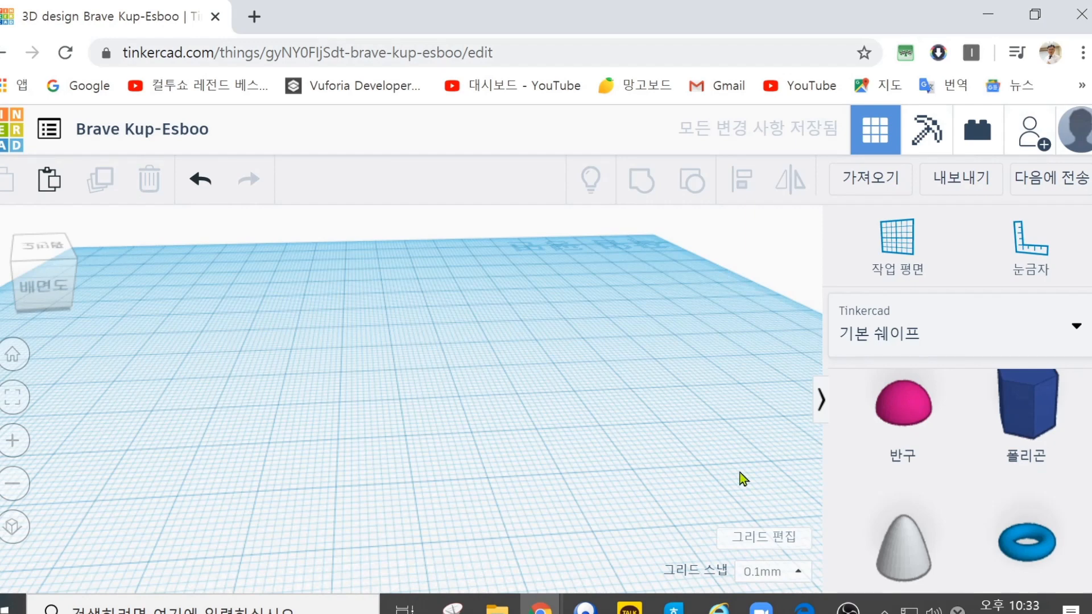
Step: Place a pink hemisphere at the far side of the empty workplane and duplicate it seven times in a row
{"action": "left_click_drag", "start_coordinate": [881, 418], "coordinate": [169, 306]}
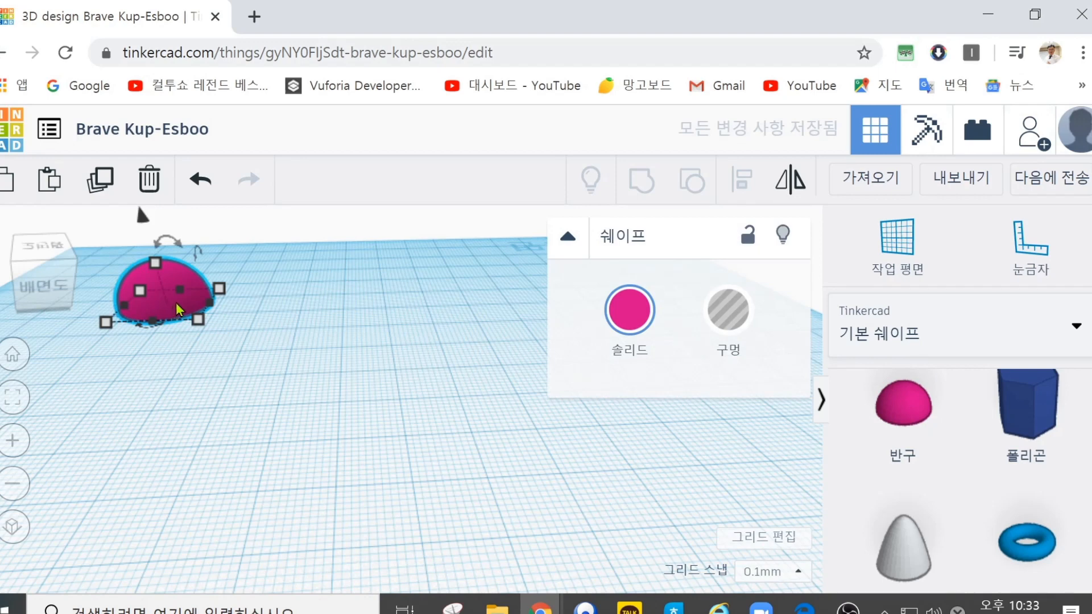
{"action": "key", "text": "ctrl+d"}
{"action": "key", "text": "ctrl+d"}
{"action": "key", "text": "ctrl+d"}
{"action": "key", "text": "ctrl+d"}
{"action": "key", "text": "ctrl+d"}
{"action": "key", "text": "ctrl+d"}
{"action": "key", "text": "ctrl+d"}
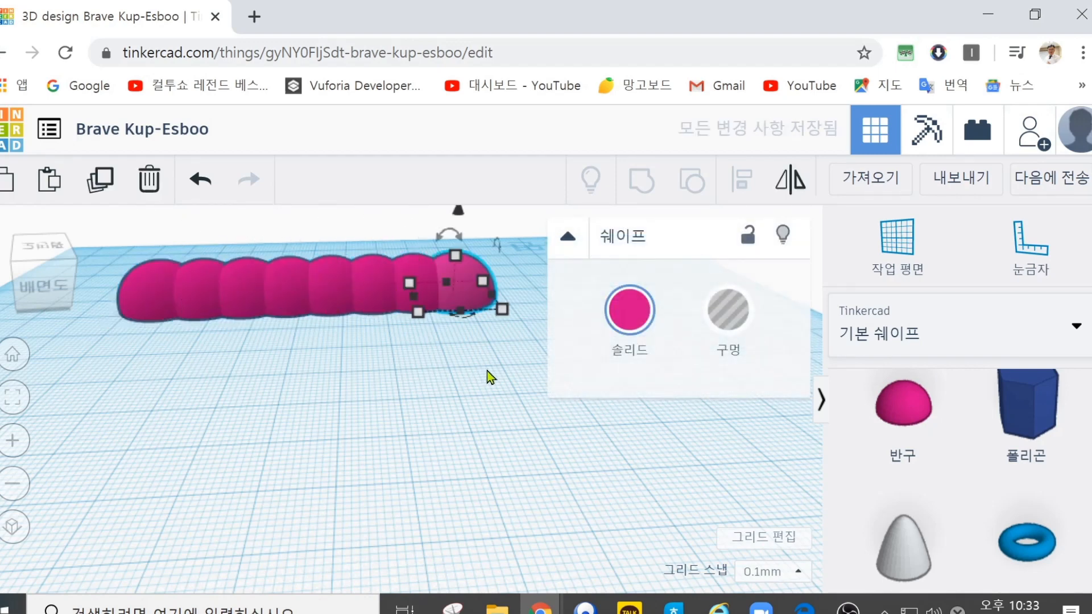
Step: Select the whole row of eight duplicated hemispheres and group them into one shape
{"action": "left_click", "coordinate": [544, 371]}
{"action": "left_click_drag", "start_coordinate": [476, 370], "coordinate": [129, 251]}
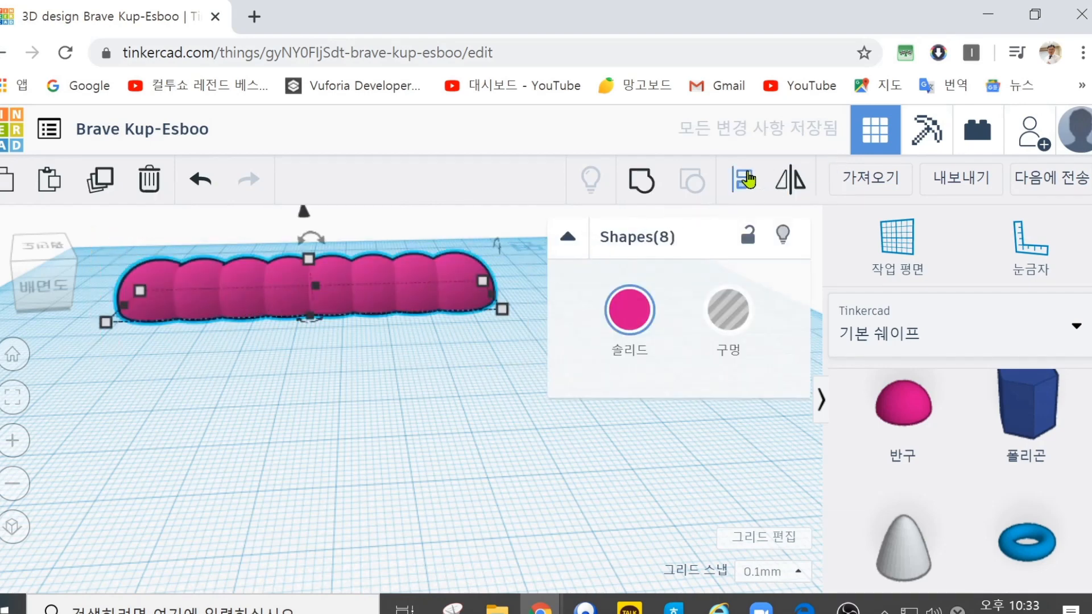
{"action": "left_click", "coordinate": [646, 185]}
{"action": "left_click", "coordinate": [380, 370]}
Step: Move the grouped row by about 5.9 mm and 5 mm across the workplane and rotate it 22° about its long axis
{"action": "mouse_move", "coordinate": [365, 295]}
{"action": "left_mouse_down"}
{"action": "mouse_move", "coordinate": [339, 416]}
{"action": "mouse_move", "coordinate": [389, 316]}
{"action": "mouse_move", "coordinate": [361, 295]}
{"action": "left_mouse_up"}
{"action": "mouse_move", "coordinate": [306, 233]}
{"action": "left_mouse_down"}
{"action": "mouse_move", "coordinate": [275, 239]}
{"action": "mouse_move", "coordinate": [244, 281]}
{"action": "mouse_move", "coordinate": [302, 322]}
{"action": "mouse_move", "coordinate": [358, 312]}
{"action": "mouse_move", "coordinate": [344, 258]}
{"action": "mouse_move", "coordinate": [308, 250]}
{"action": "left_mouse_up"}
{"action": "left_click_drag", "start_coordinate": [235, 296], "coordinate": [270, 301]}
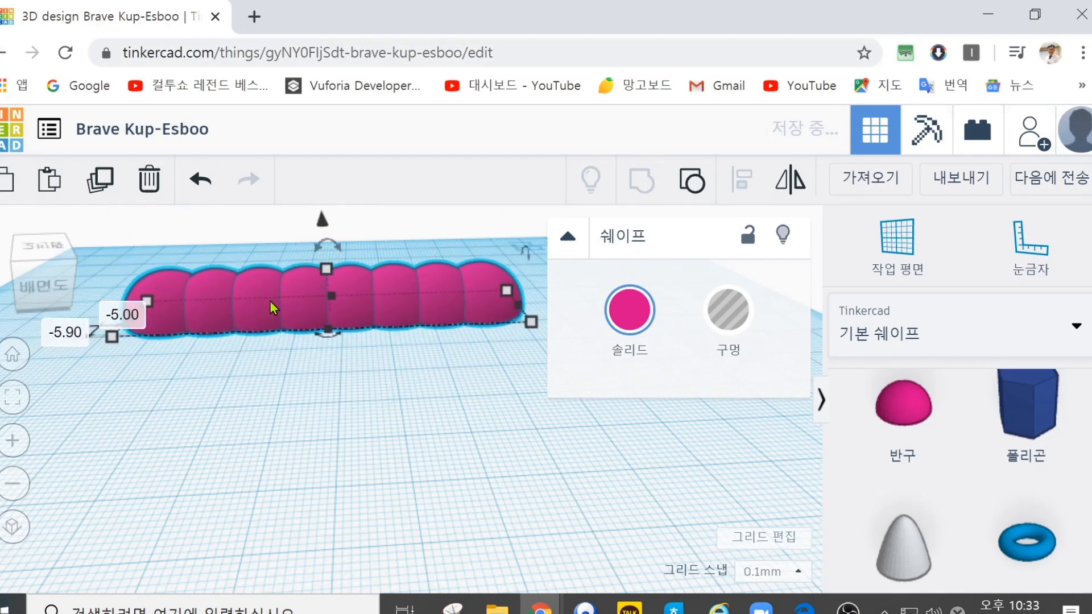
{"action": "left_click_drag", "start_coordinate": [526, 251], "coordinate": [539, 216]}
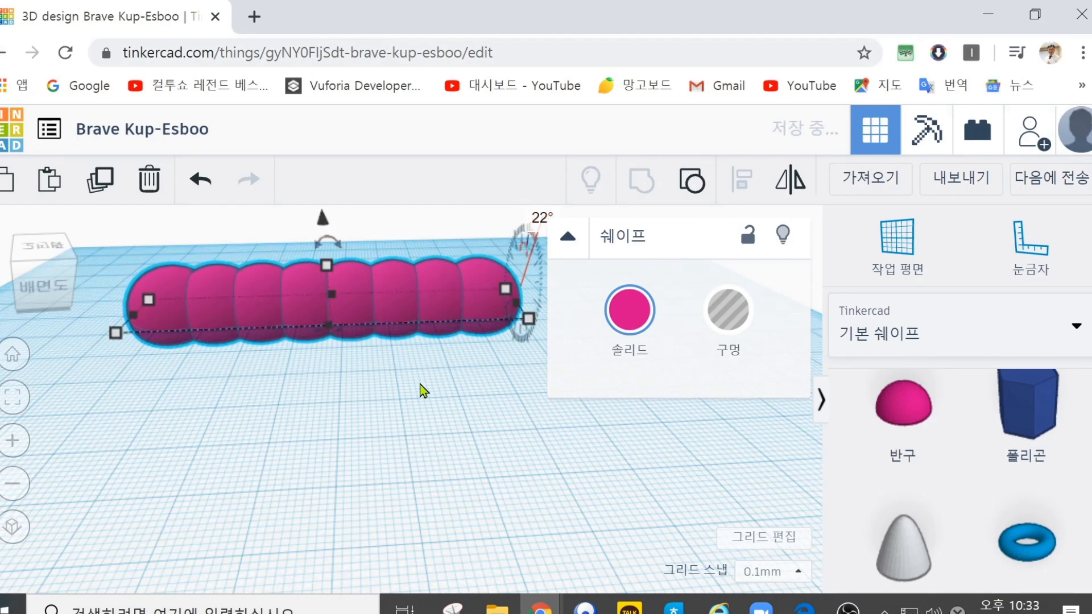
{"action": "left_click", "coordinate": [407, 402]}
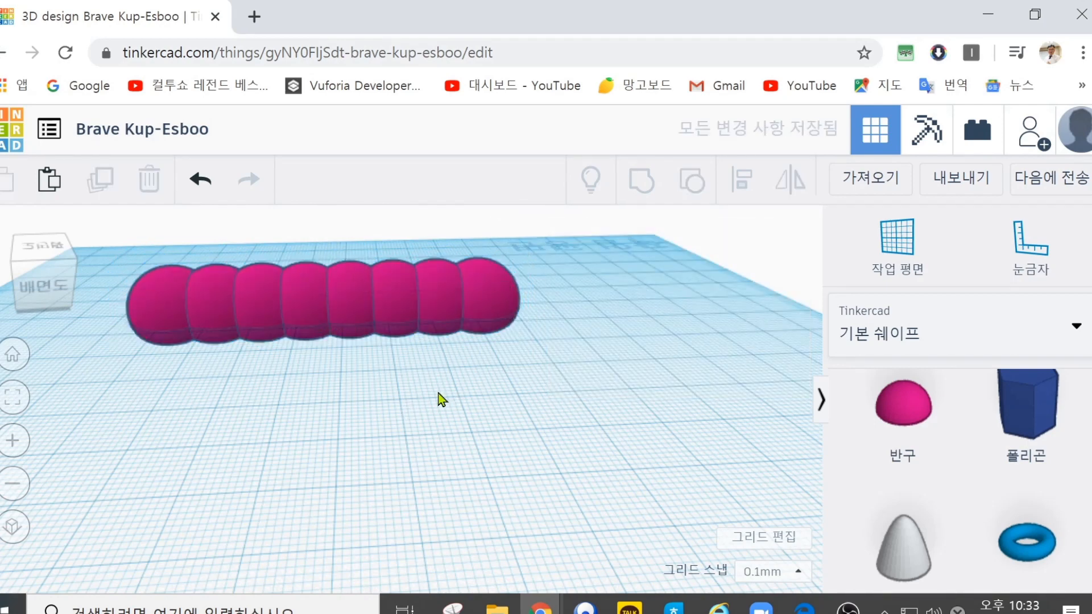
Step: Ungroup the tilted row into its separate hemispheres
{"action": "left_click_drag", "start_coordinate": [575, 397], "coordinate": [149, 238]}
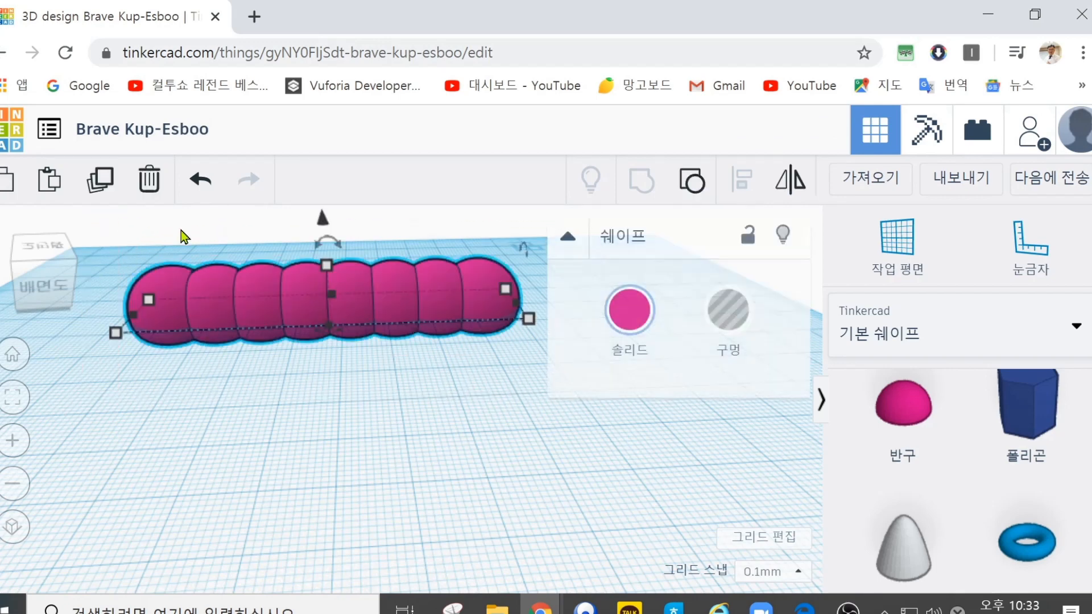
{"action": "left_click", "coordinate": [692, 181]}
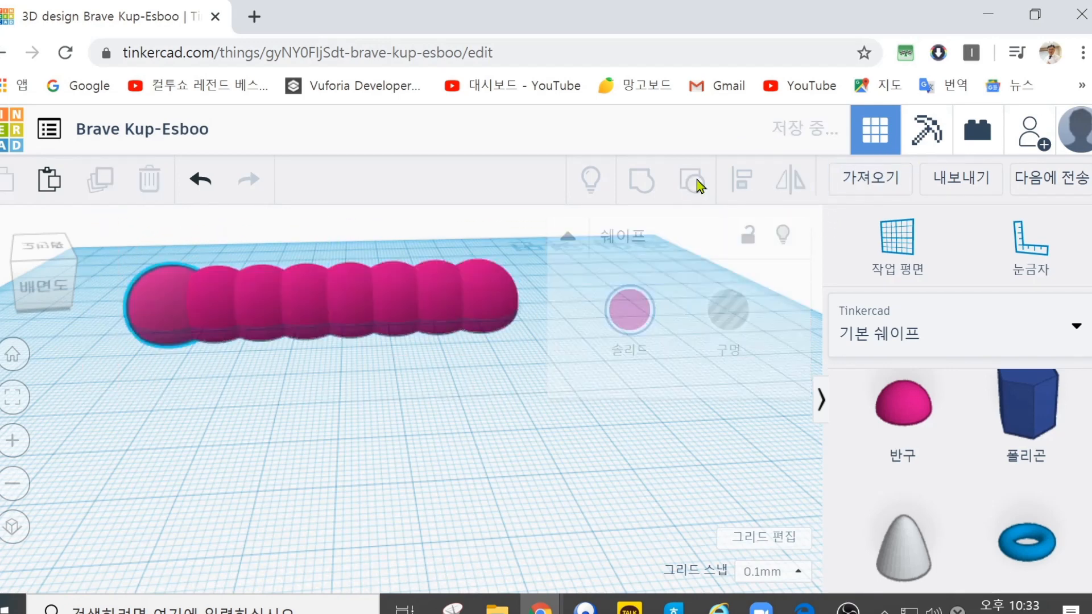
{"action": "left_click", "coordinate": [452, 357]}
Step: Enlarge the end hemisphere to about 28.9 by 38.5 mm and reposition it at the end of the row as a head
{"action": "mouse_move", "coordinate": [434, 302]}
{"action": "left_mouse_down"}
{"action": "mouse_move", "coordinate": [435, 312]}
{"action": "mouse_move", "coordinate": [435, 299]}
{"action": "left_mouse_up"}
{"action": "left_click", "coordinate": [494, 310]}
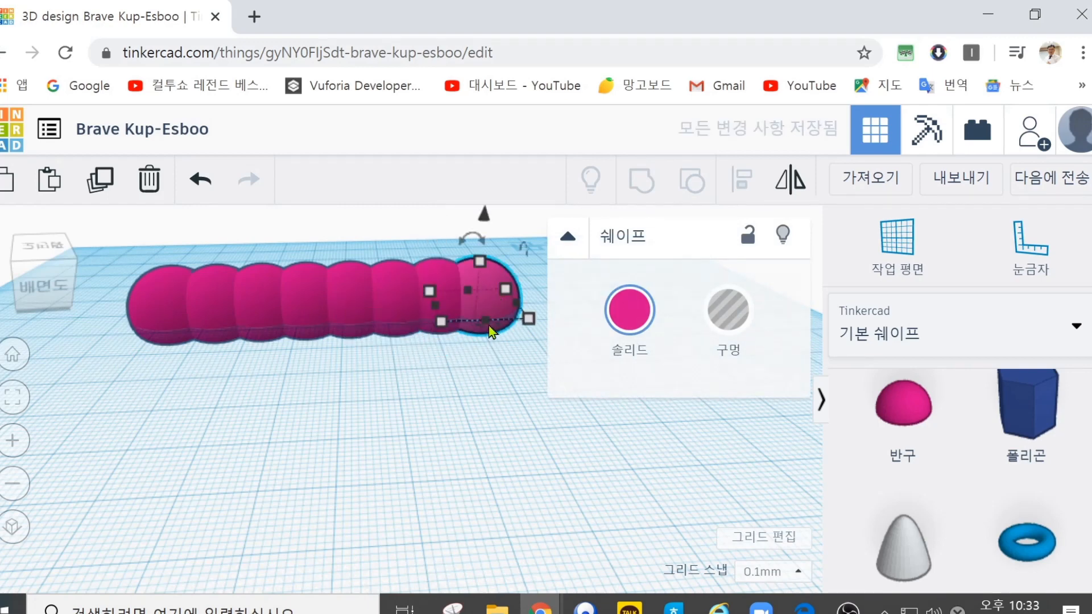
{"action": "left_click_drag", "start_coordinate": [443, 323], "coordinate": [410, 366]}
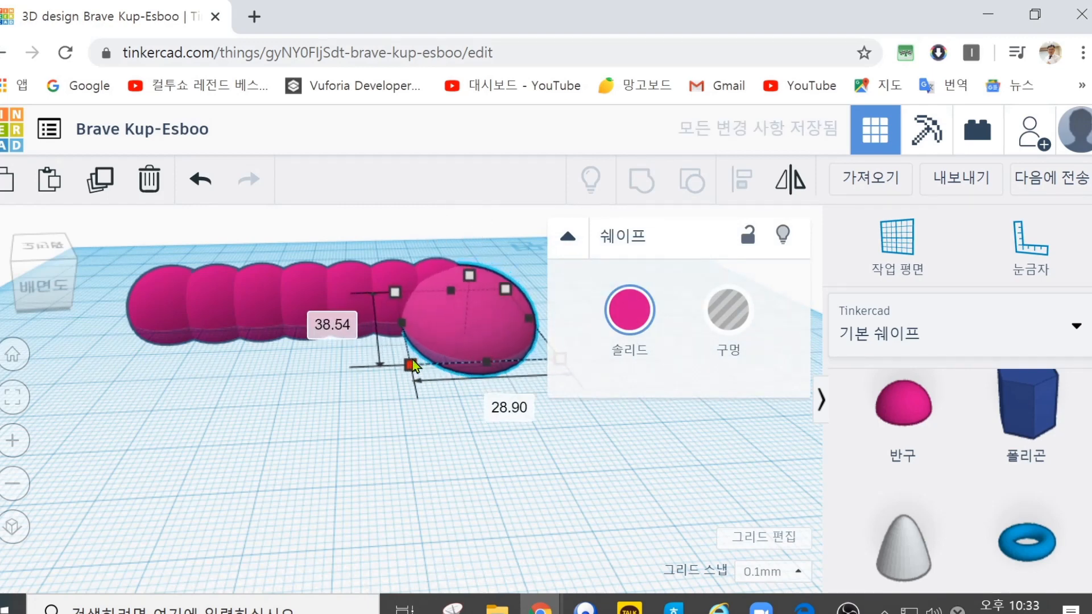
{"action": "left_click_drag", "start_coordinate": [459, 321], "coordinate": [478, 295]}
{"action": "left_click", "coordinate": [312, 382]}
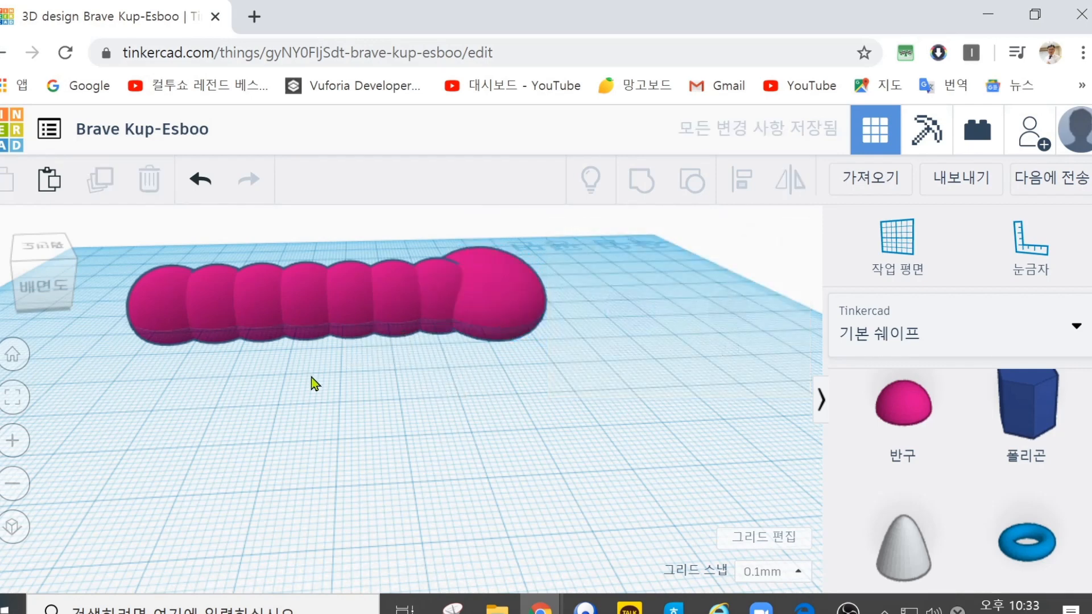
Step: Group the seven hemispheres and the enlarged head into one shape and shift it across the workplane
{"action": "left_click_drag", "start_coordinate": [576, 431], "coordinate": [86, 212]}
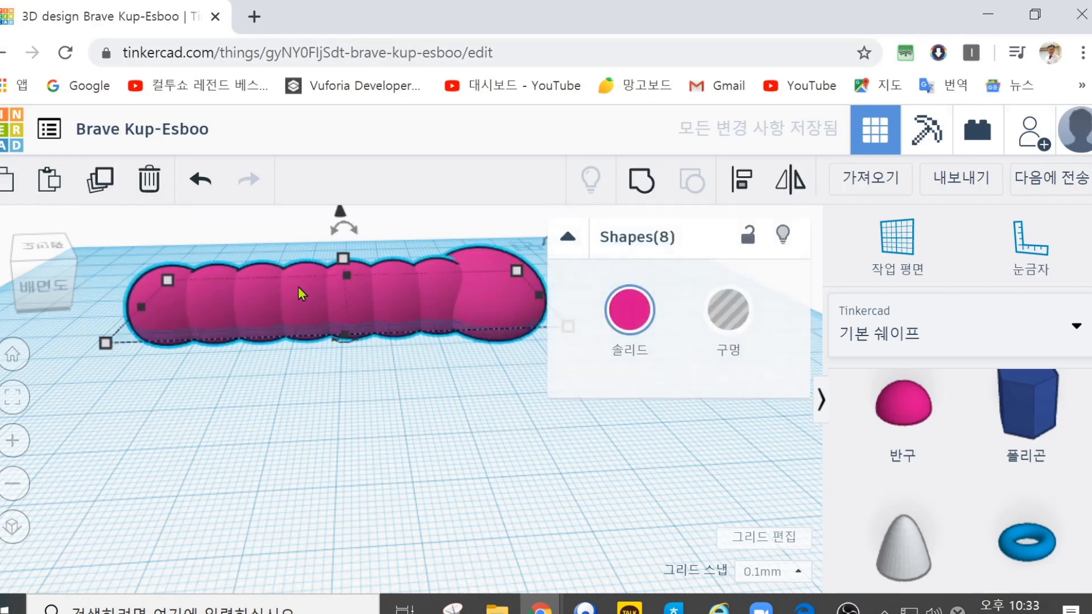
{"action": "left_click", "coordinate": [641, 182]}
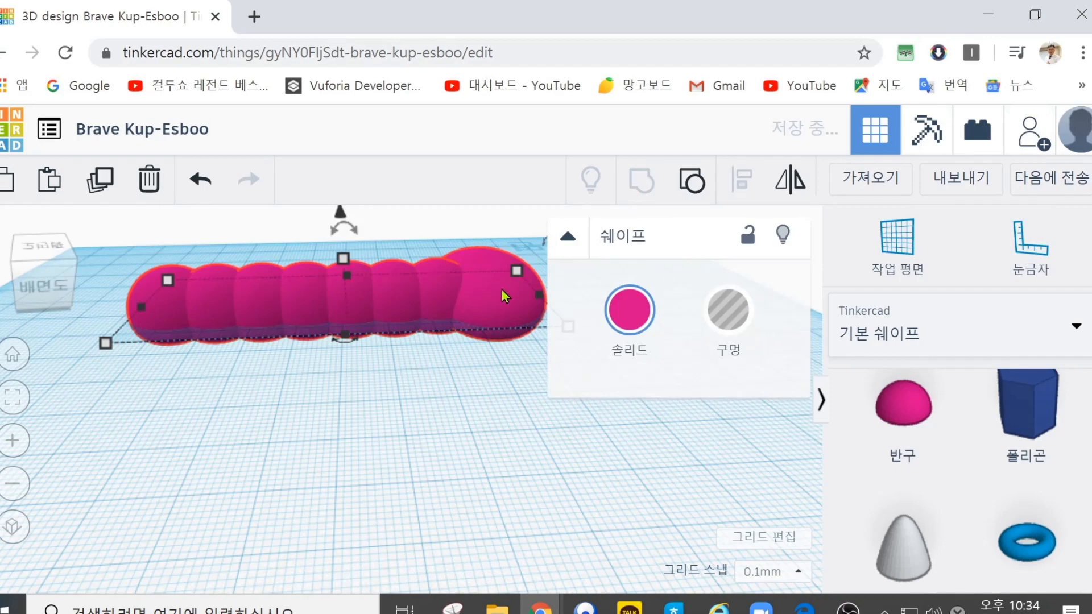
{"action": "left_click_drag", "start_coordinate": [501, 289], "coordinate": [435, 281]}
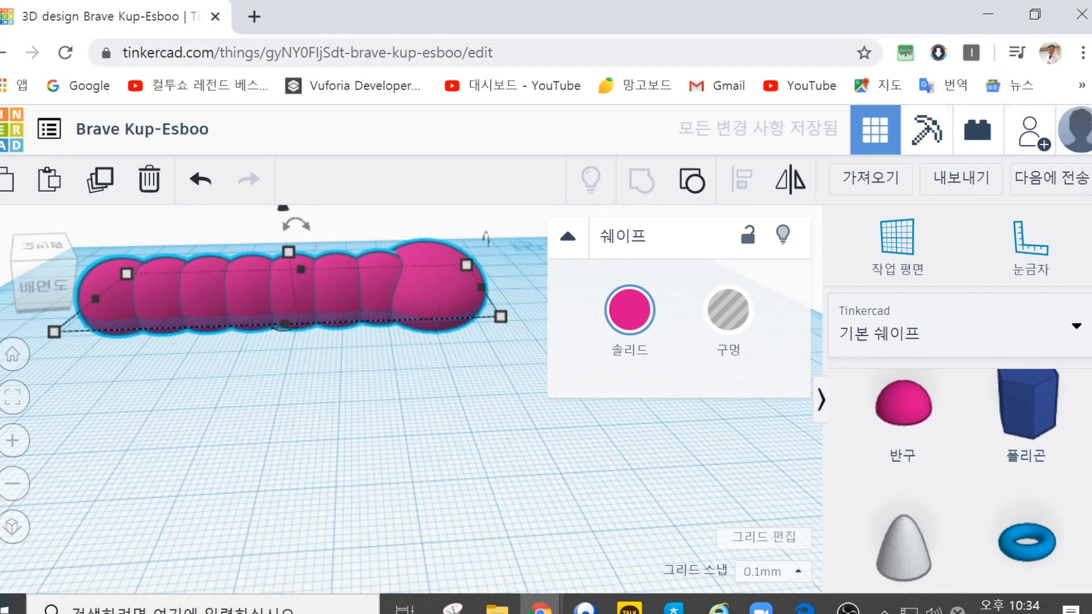
Step: Select the grouped caterpillar shape and delete it from the workplane
{"action": "left_click", "coordinate": [630, 319]}
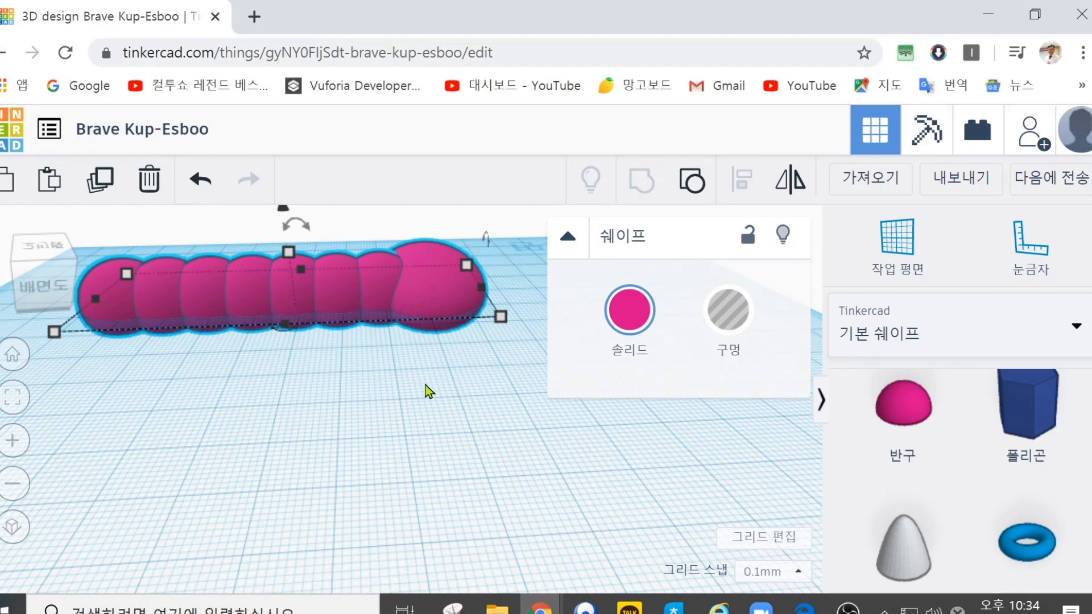
{"action": "left_click", "coordinate": [414, 358]}
{"action": "left_click", "coordinate": [253, 290]}
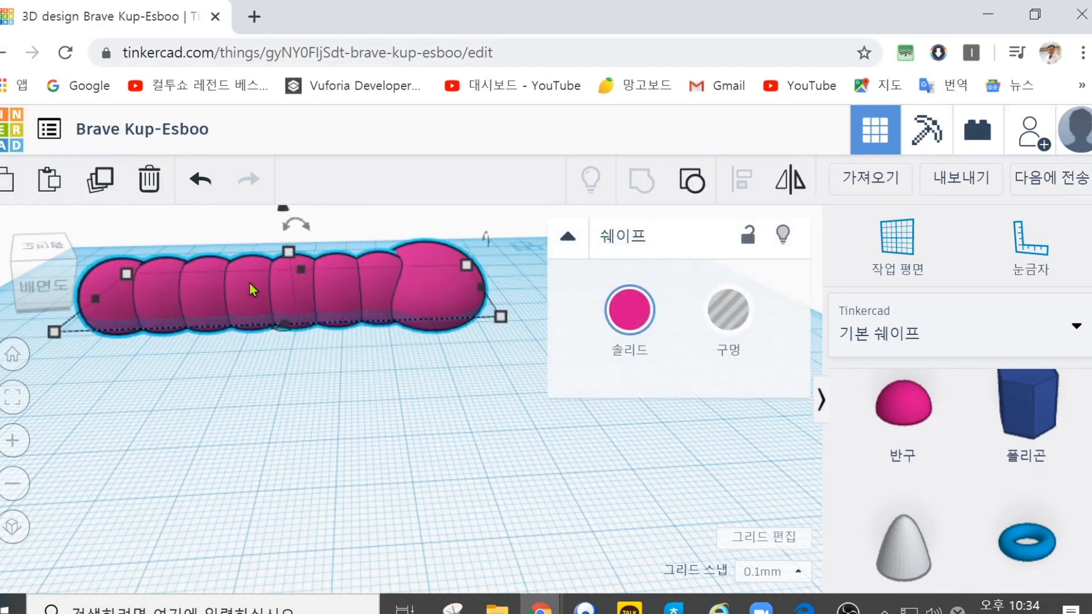
{"action": "left_click", "coordinate": [149, 179]}
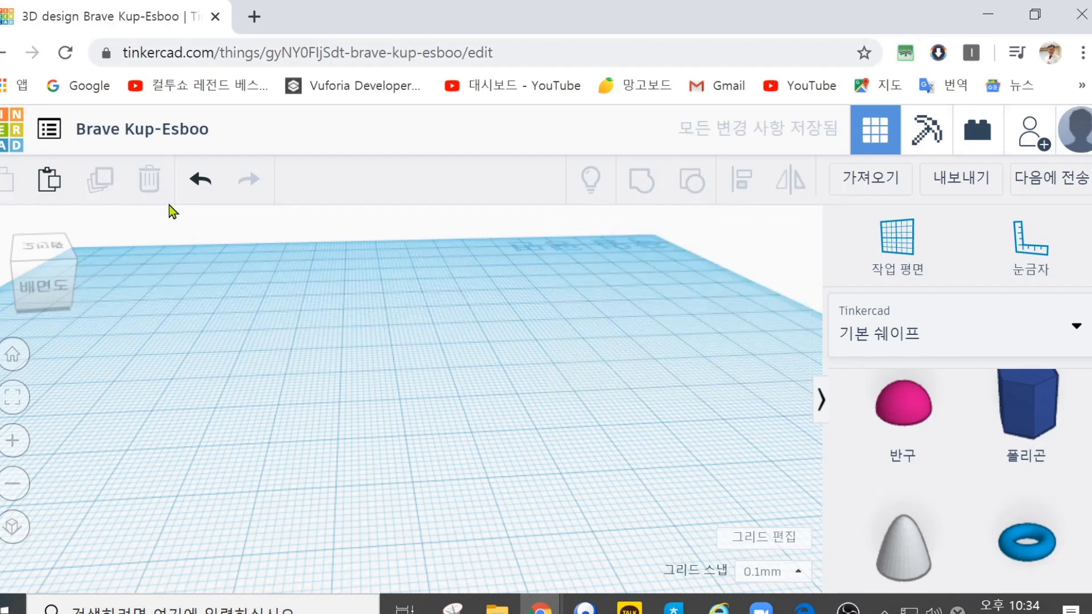
Step: Place a red box on the workplane, lower its height and stretch its base into a wide flat slab
{"action": "scroll", "coordinate": [904, 463], "scroll_direction": "up", "scroll_amount": 10}
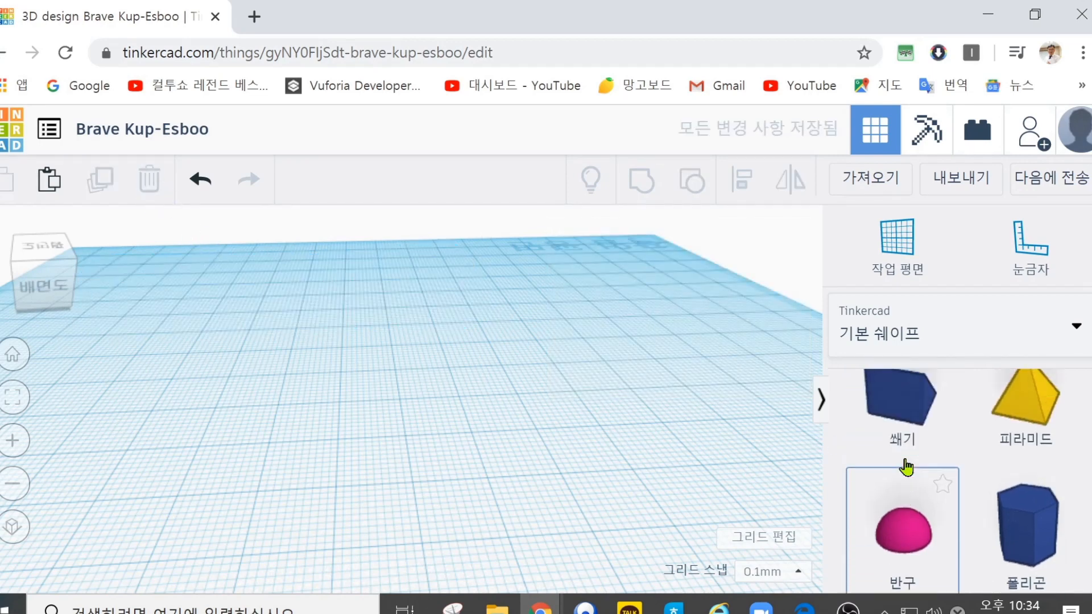
{"action": "scroll", "coordinate": [910, 463], "scroll_direction": "up", "scroll_amount": 4}
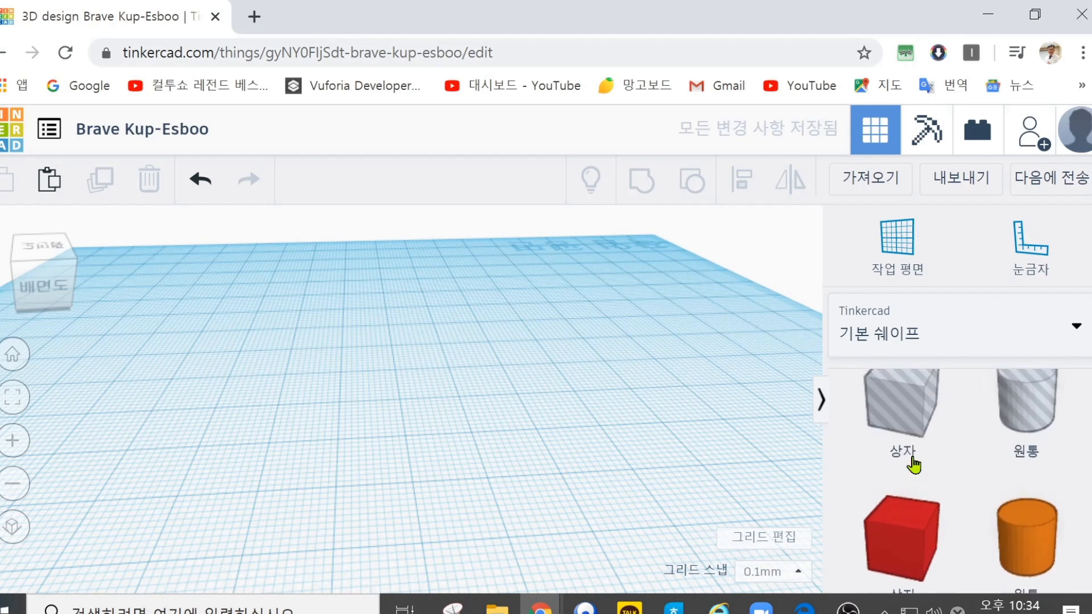
{"action": "scroll", "coordinate": [910, 464], "scroll_direction": "down", "scroll_amount": 2}
{"action": "left_click_drag", "start_coordinate": [873, 420], "coordinate": [238, 350]}
{"action": "left_click_drag", "start_coordinate": [219, 246], "coordinate": [237, 323]}
{"action": "left_click_drag", "start_coordinate": [289, 374], "coordinate": [470, 420]}
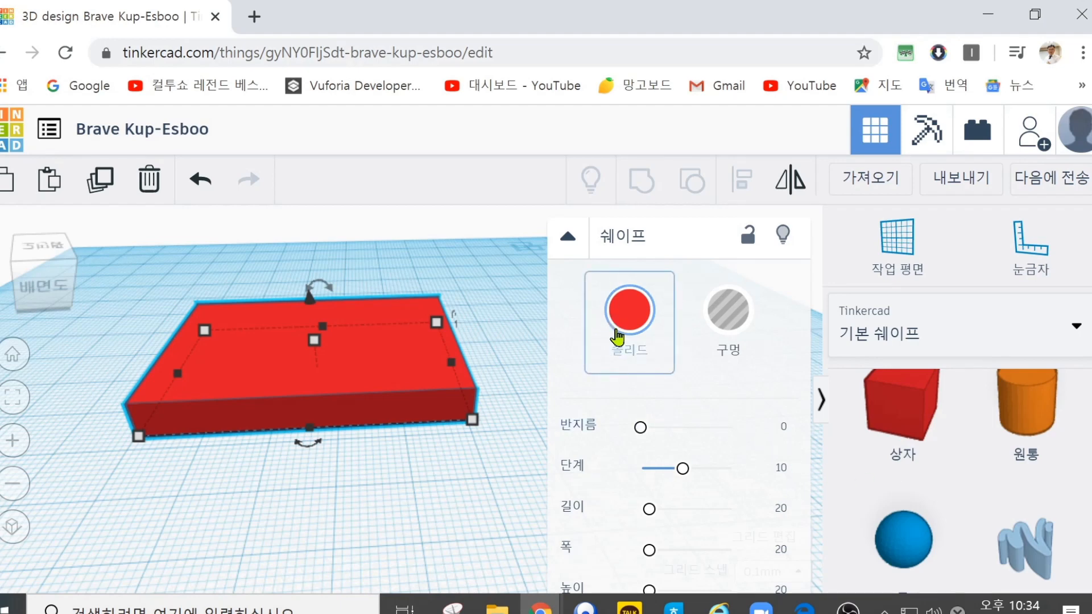
Step: Colour the slab dark teal after trying yellow and pink from the preset colours
{"action": "left_click", "coordinate": [638, 320]}
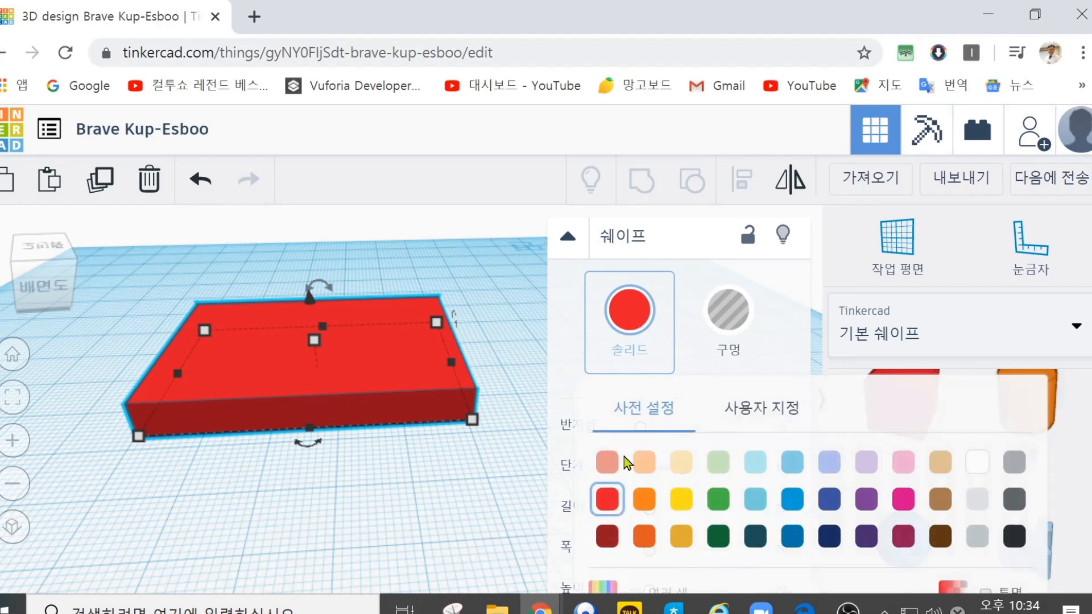
{"action": "left_click", "coordinate": [679, 501]}
{"action": "left_click", "coordinate": [663, 346]}
{"action": "left_click", "coordinate": [905, 501]}
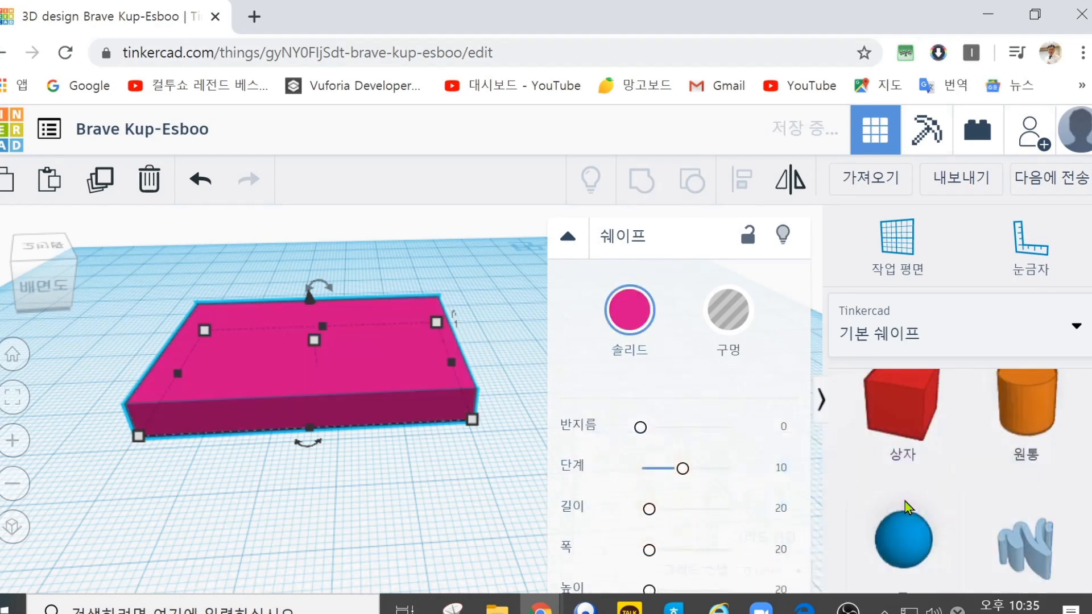
{"action": "left_click", "coordinate": [638, 312]}
{"action": "left_click", "coordinate": [754, 537]}
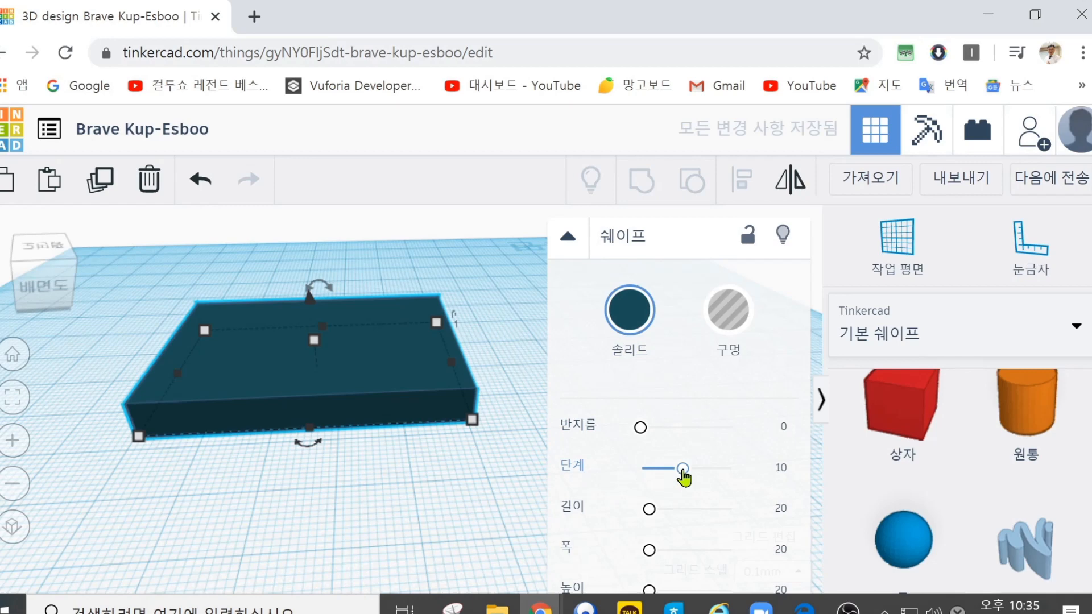
Step: Place a cylinder hole on the workplane and move it over one end of the slab
{"action": "key", "text": "Escape"}
{"action": "left_click_drag", "start_coordinate": [1010, 449], "coordinate": [552, 430]}
{"action": "left_click_drag", "start_coordinate": [522, 366], "coordinate": [348, 367]}
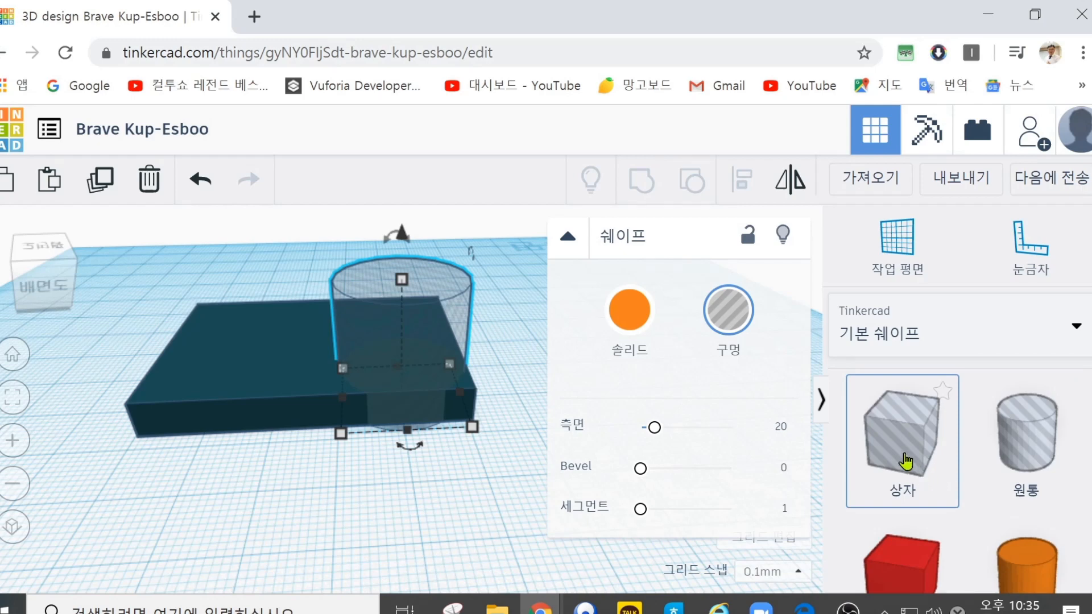
Step: Place a box hole over the slab's other end, resize its base to about 19.6 by 11.6 mm, and move it by about 5.4 and 3.8 mm
{"action": "left_click_drag", "start_coordinate": [905, 462], "coordinate": [271, 424]}
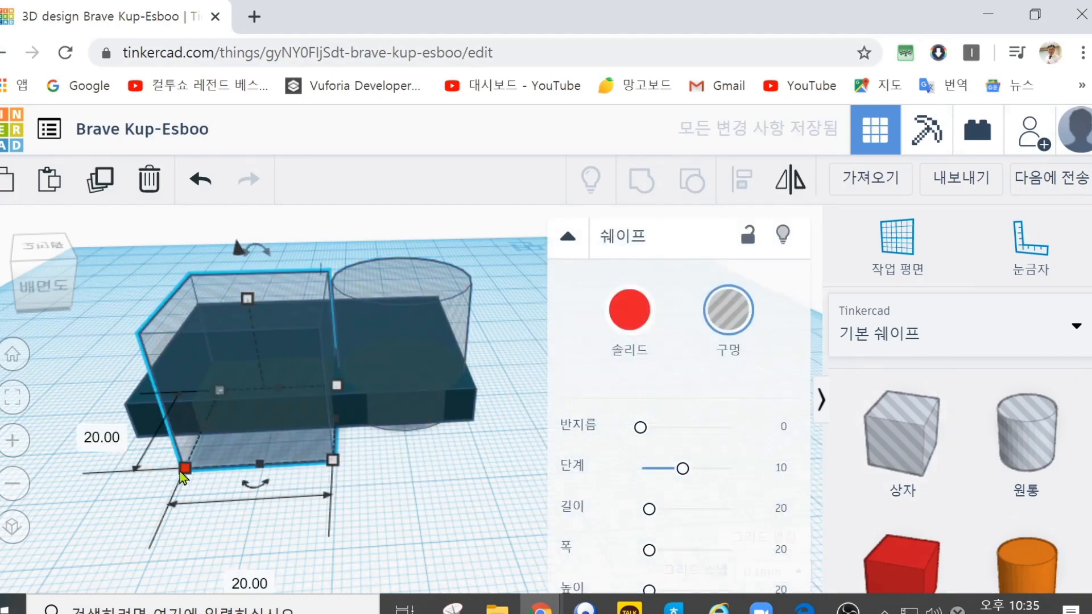
{"action": "left_click_drag", "start_coordinate": [186, 465], "coordinate": [208, 434]}
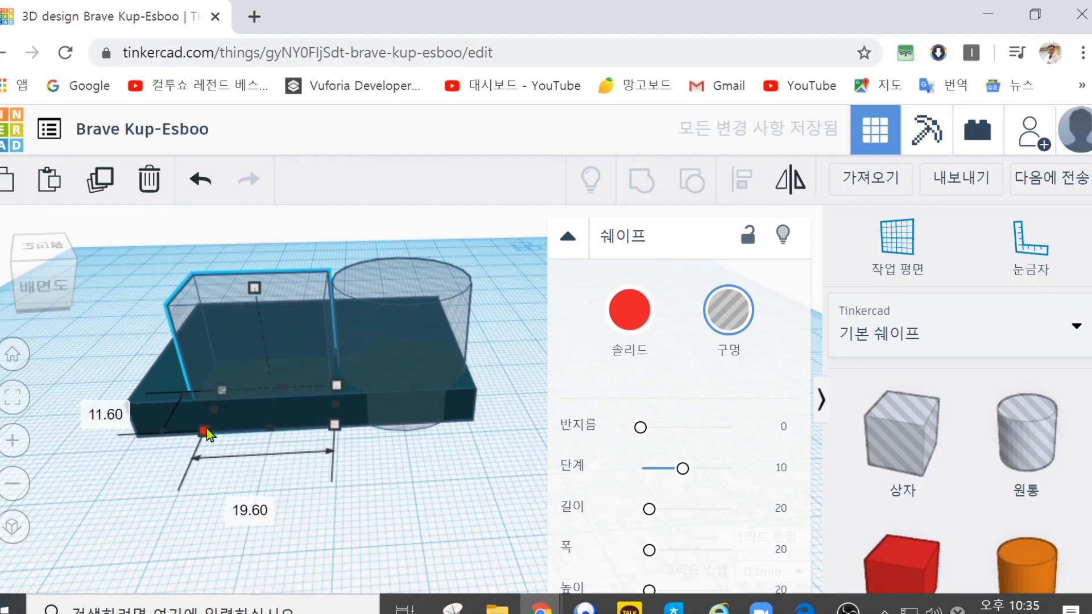
{"action": "left_click_drag", "start_coordinate": [250, 348], "coordinate": [216, 337]}
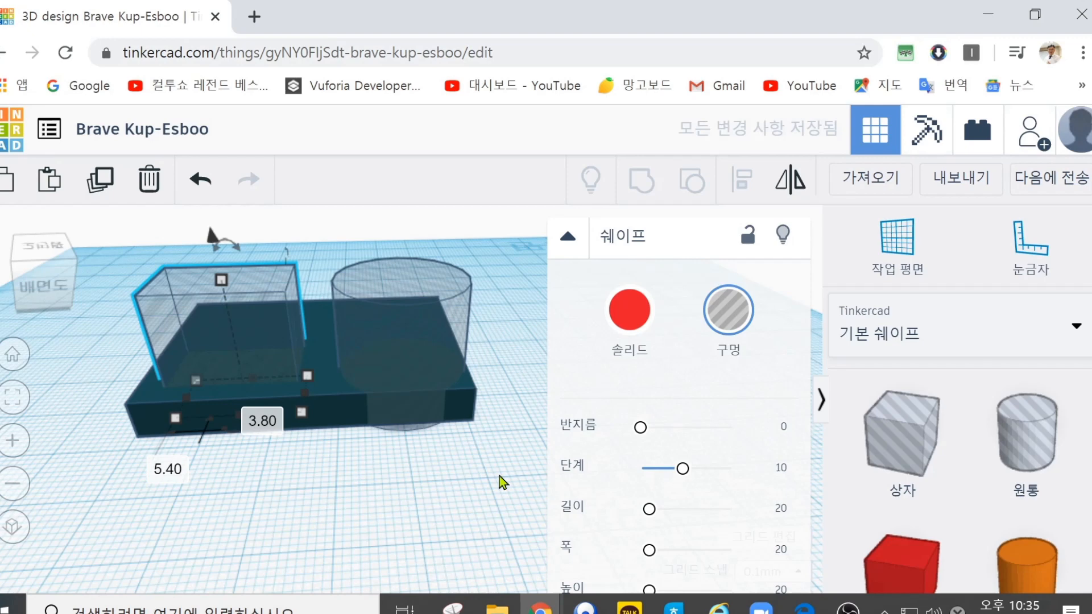
{"action": "left_click", "coordinate": [499, 476]}
{"action": "left_click", "coordinate": [394, 338]}
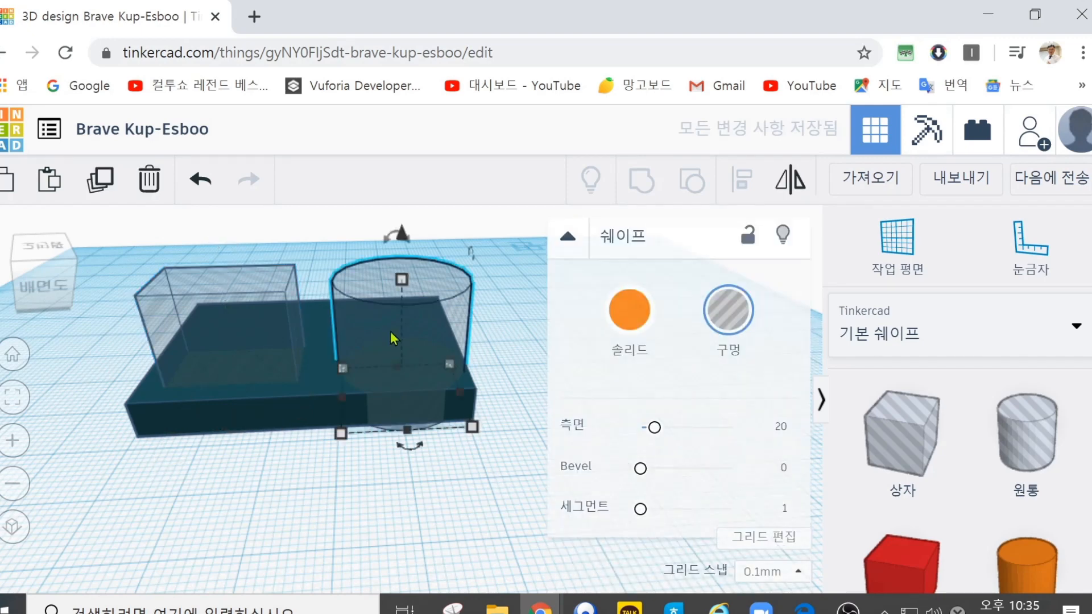
Step: Group the teal slab with the box hole and cylinder hole to cut both openings into it
{"action": "left_click", "coordinate": [288, 409]}
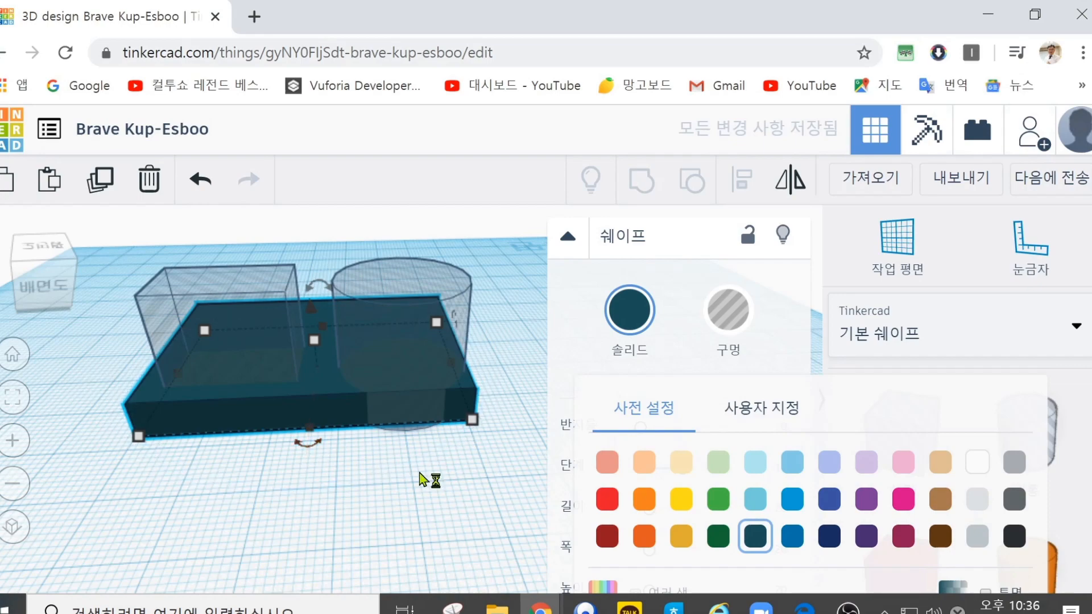
{"action": "left_click", "coordinate": [425, 477]}
{"action": "left_click_drag", "start_coordinate": [521, 469], "coordinate": [117, 238]}
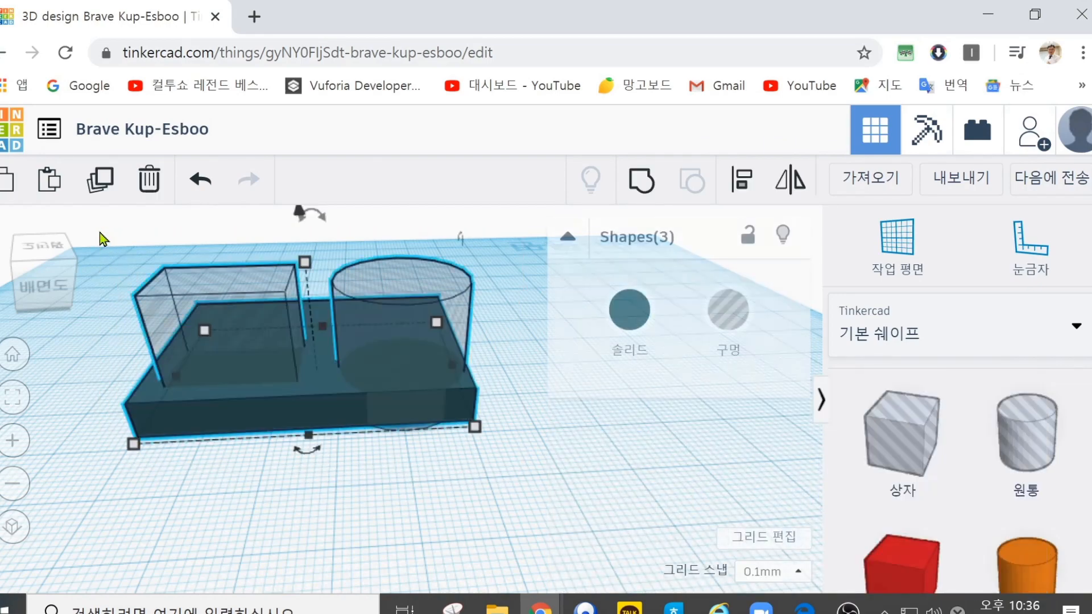
{"action": "left_click", "coordinate": [648, 186]}
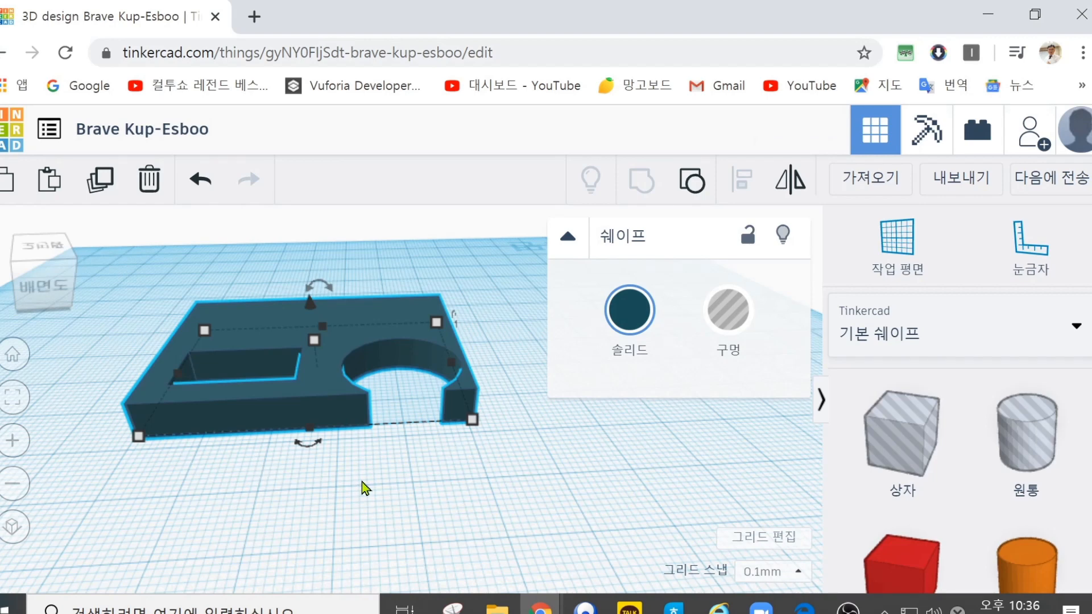
Step: Ungroup the cut slab back into its separate slab and hole shapes
{"action": "left_click", "coordinate": [430, 484]}
{"action": "left_click_drag", "start_coordinate": [523, 484], "coordinate": [106, 250]}
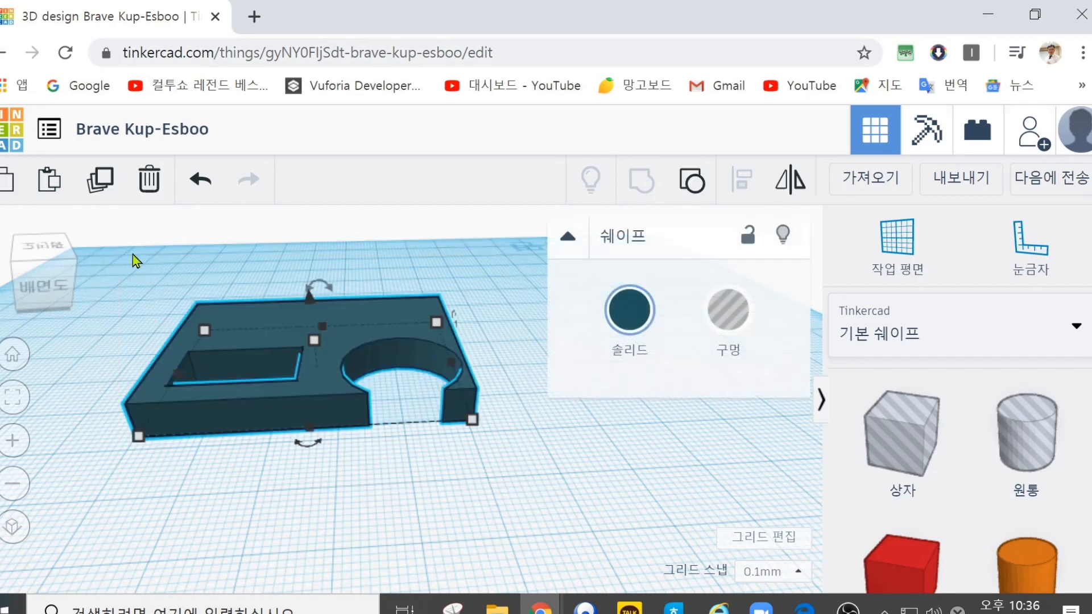
{"action": "left_click", "coordinate": [685, 188]}
{"action": "left_click", "coordinate": [427, 469]}
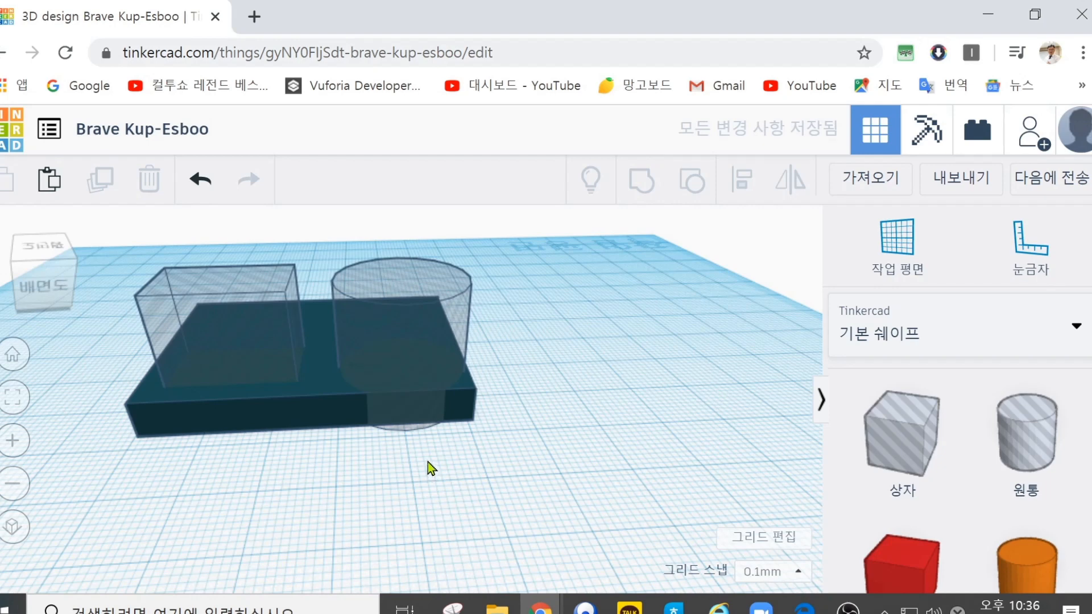
Step: Resize the cylinder hole's base to about 16 by 10.8 mm, shift it inward on the slab and raise it about 4.4 mm
{"action": "left_click", "coordinate": [394, 315]}
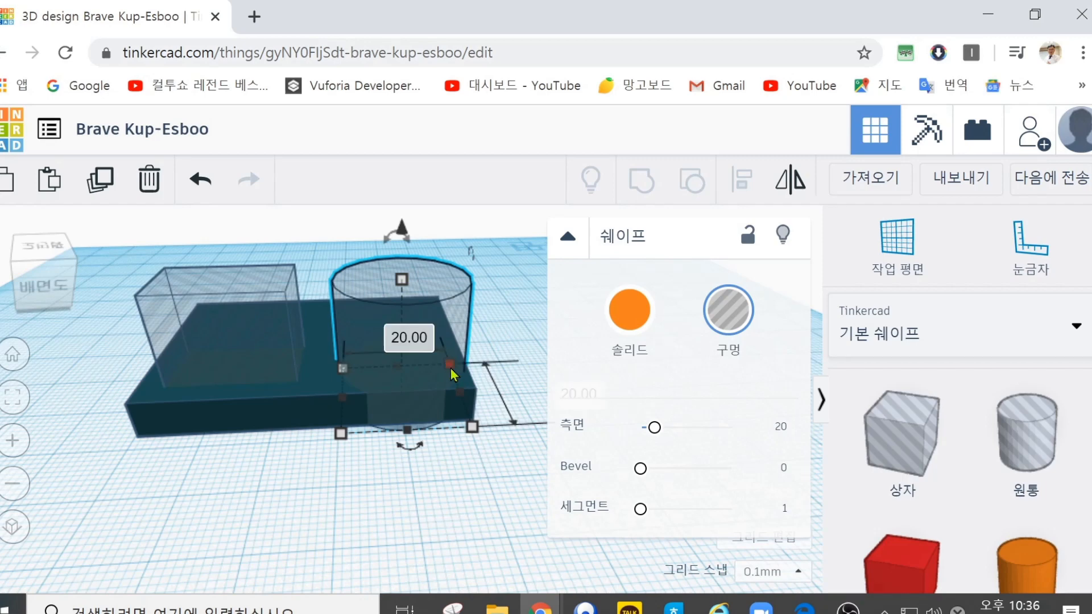
{"action": "left_click_drag", "start_coordinate": [472, 426], "coordinate": [436, 395]}
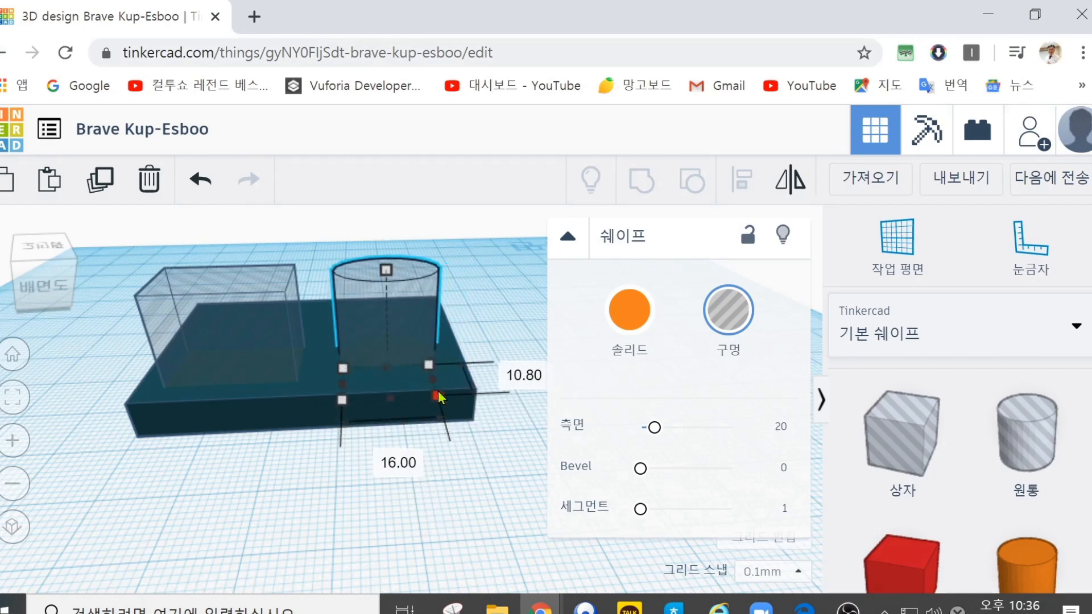
{"action": "mouse_move", "coordinate": [407, 340]}
{"action": "left_mouse_down"}
{"action": "mouse_move", "coordinate": [397, 302]}
{"action": "mouse_move", "coordinate": [413, 310]}
{"action": "mouse_move", "coordinate": [410, 324]}
{"action": "left_mouse_up"}
{"action": "scroll", "coordinate": [491, 432], "scroll_direction": "up", "scroll_amount": 3}
{"action": "scroll", "coordinate": [491, 441], "scroll_direction": "down", "scroll_amount": 4}
{"action": "left_click_drag", "start_coordinate": [391, 259], "coordinate": [392, 239]}
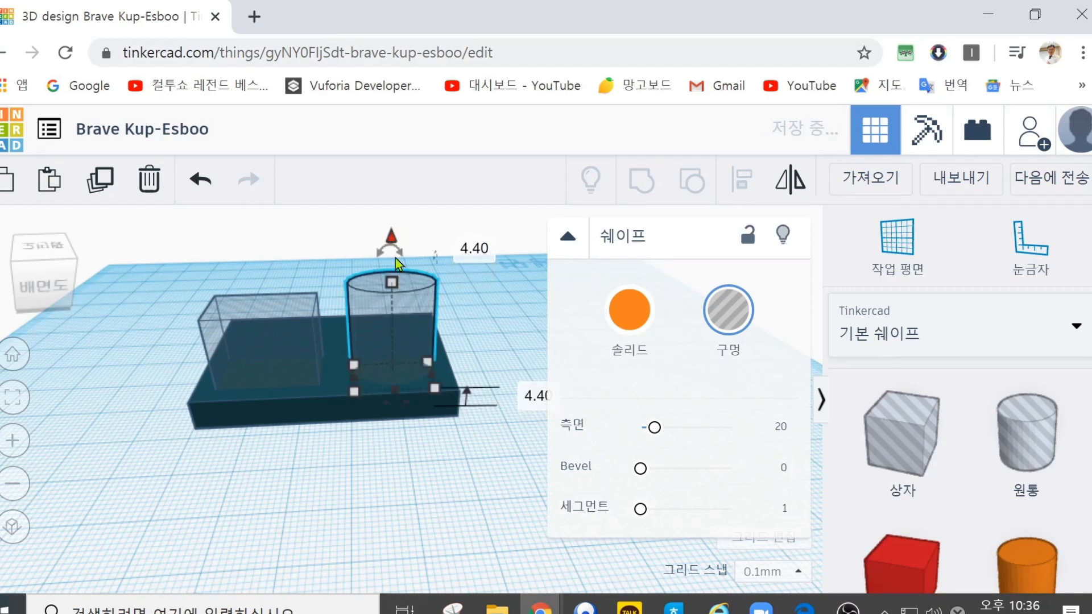
Step: Group the slab with the raised cylinder hole and the box hole, and examine the resulting cuts from a higher angle
{"action": "left_click", "coordinate": [500, 465]}
{"action": "left_click_drag", "start_coordinate": [512, 463], "coordinate": [117, 251]}
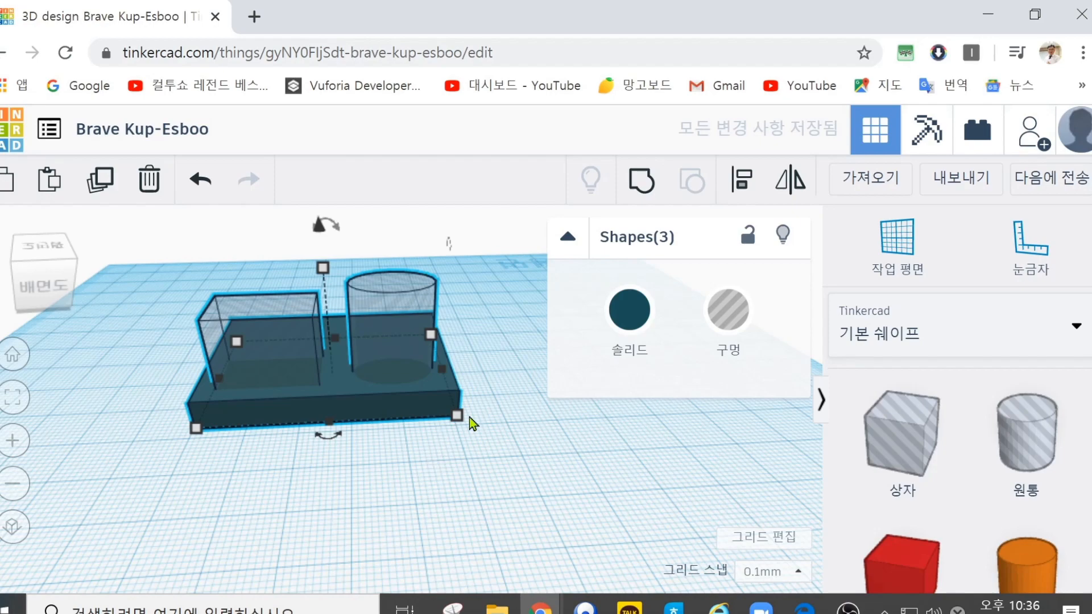
{"action": "left_click", "coordinate": [647, 183]}
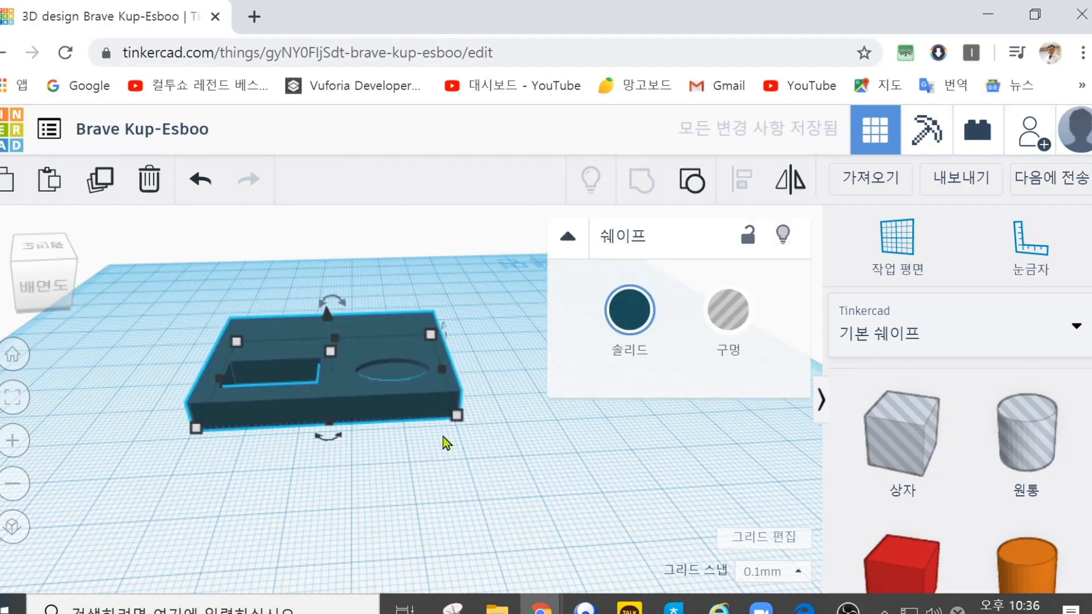
{"action": "right_click_drag", "start_coordinate": [492, 312], "coordinate": [480, 357]}
{"action": "left_click", "coordinate": [388, 358]}
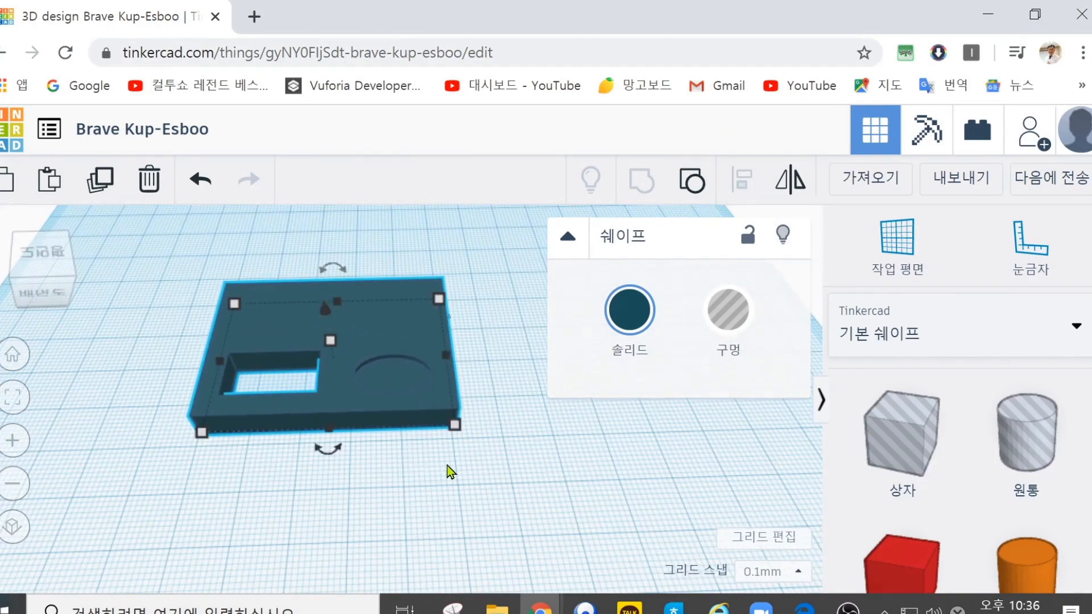
Step: Ungroup the slab and lower the cylinder hole slightly into it
{"action": "left_click", "coordinate": [694, 181]}
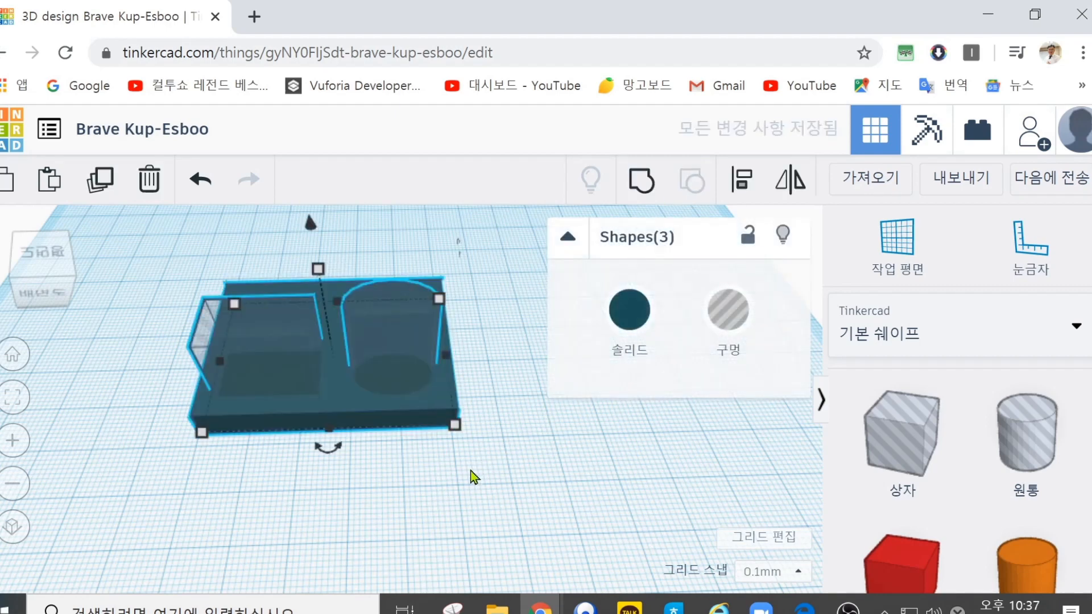
{"action": "left_click", "coordinate": [475, 469]}
{"action": "left_click", "coordinate": [396, 314]}
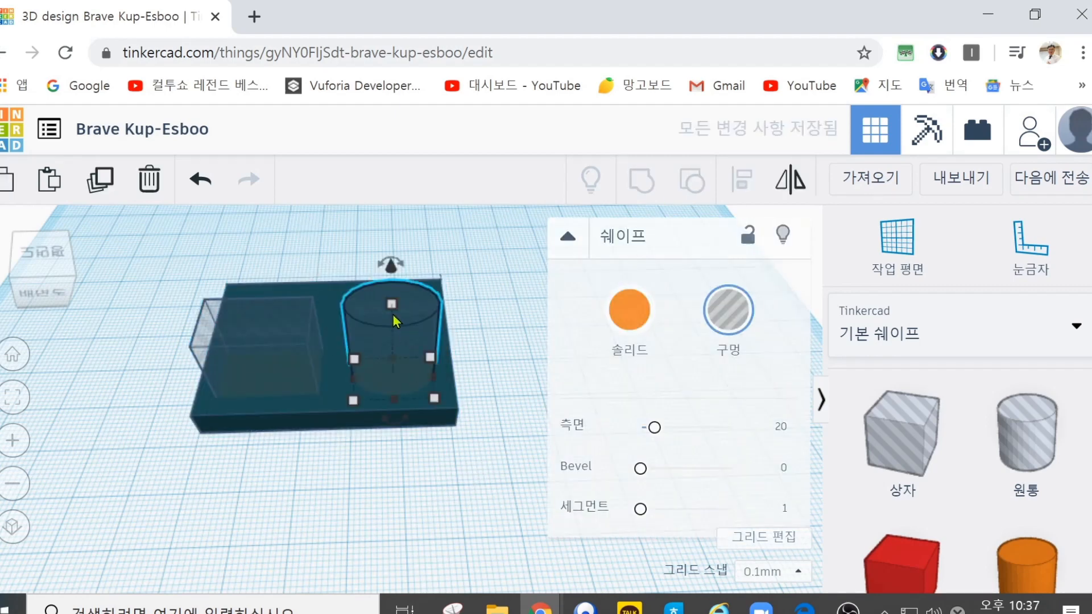
{"action": "left_click_drag", "start_coordinate": [394, 268], "coordinate": [394, 284]}
Step: Group the slab with both holes again and inspect the depth of the round recess up close
{"action": "left_click", "coordinate": [500, 483]}
{"action": "left_click_drag", "start_coordinate": [500, 483], "coordinate": [164, 253]}
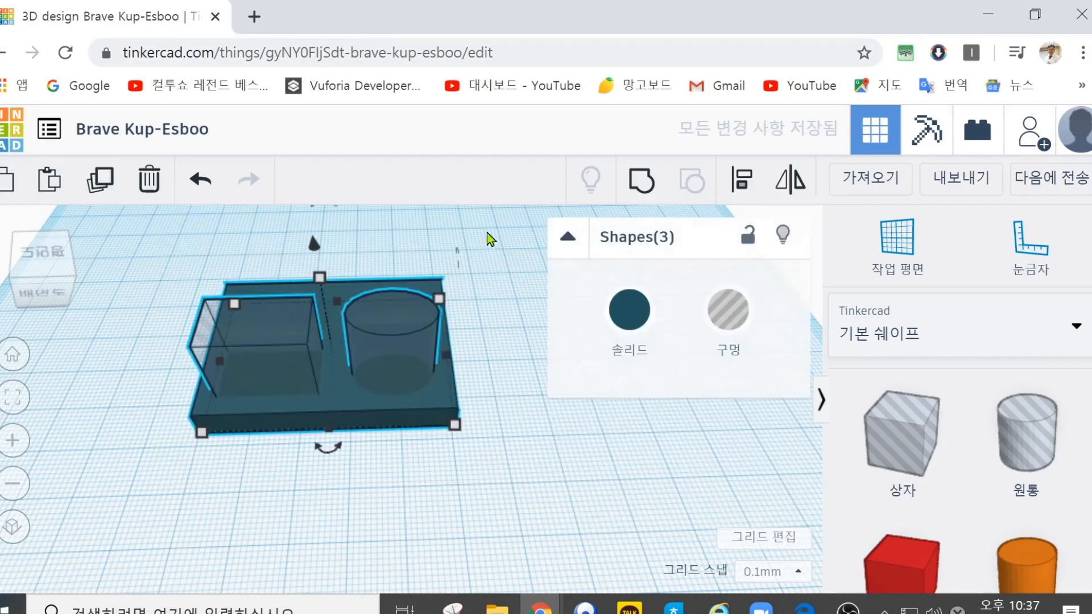
{"action": "left_click", "coordinate": [646, 182]}
{"action": "right_click_drag", "start_coordinate": [502, 298], "coordinate": [489, 319]}
{"action": "left_click", "coordinate": [396, 375]}
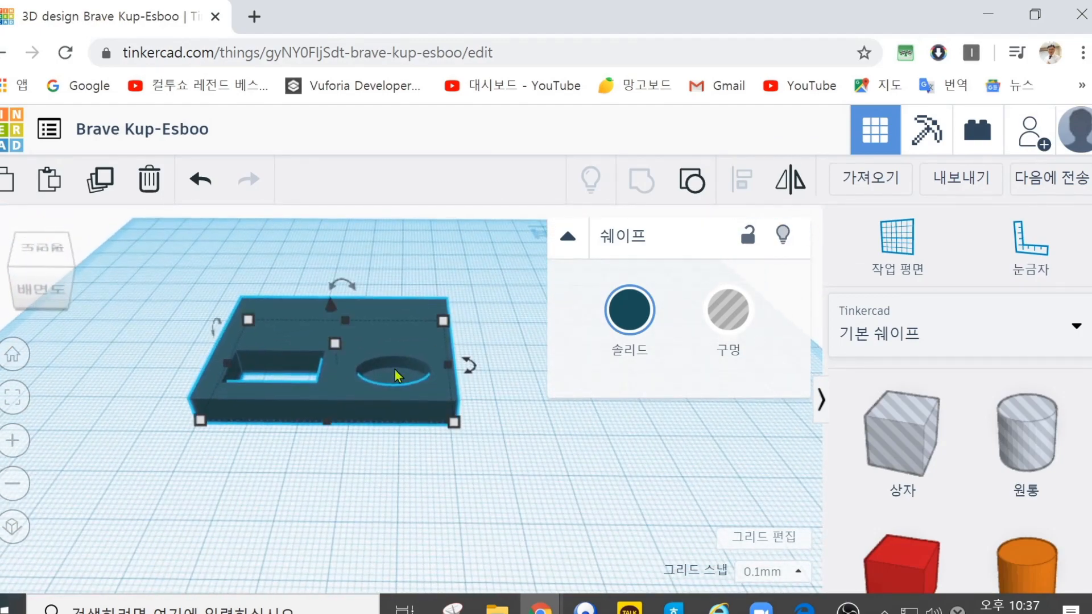
{"action": "scroll", "coordinate": [380, 430], "scroll_direction": "up", "scroll_amount": 5}
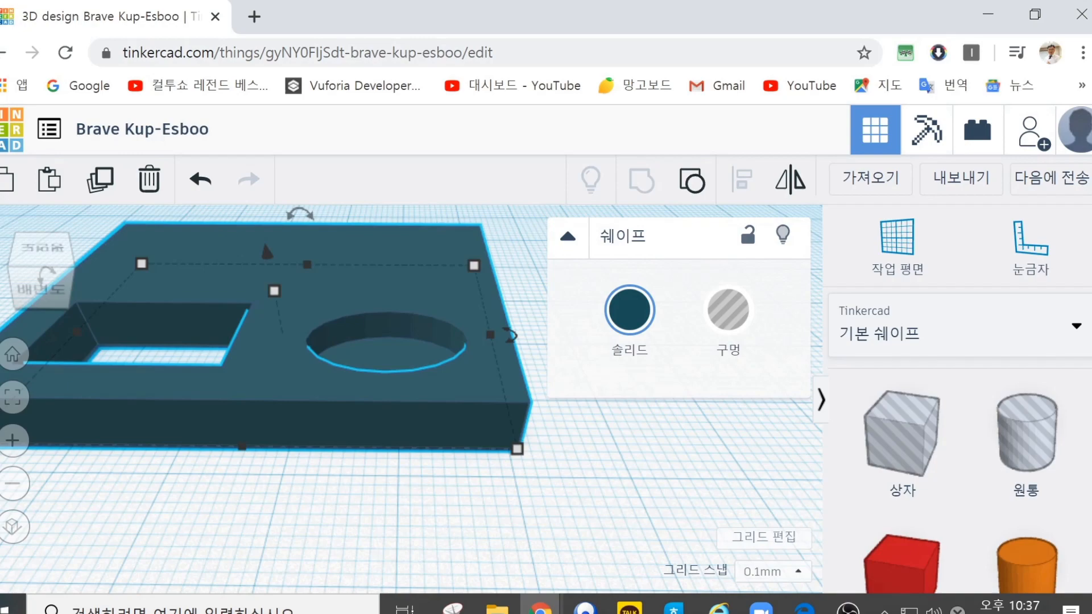
Step: Flip the grouped slab upside down by rotating it 180°
{"action": "left_click_drag", "start_coordinate": [510, 336], "coordinate": [360, 336]}
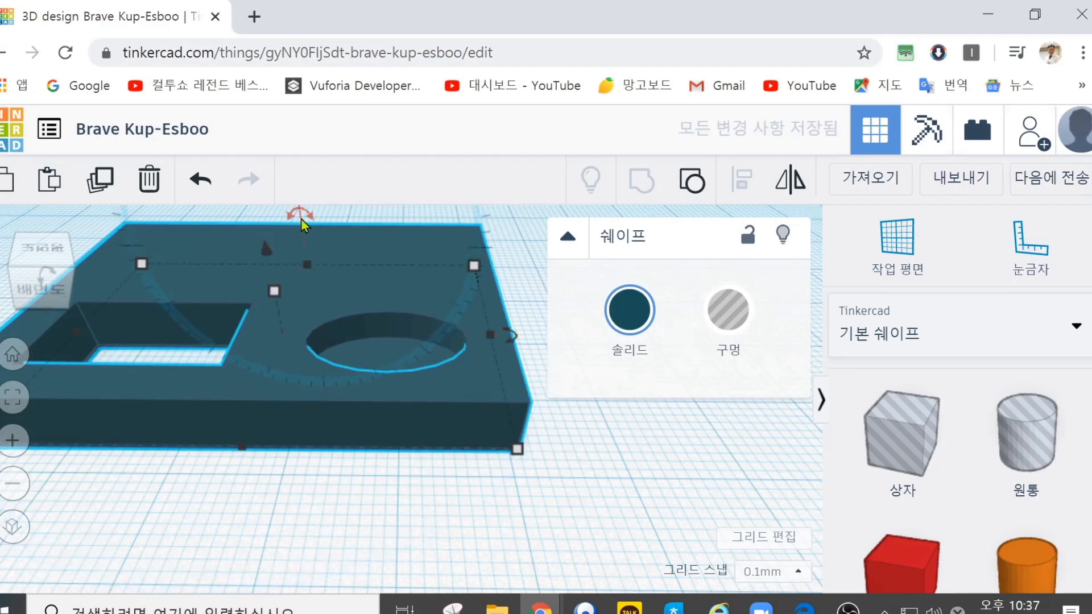
{"action": "left_click_drag", "start_coordinate": [297, 215], "coordinate": [174, 232]}
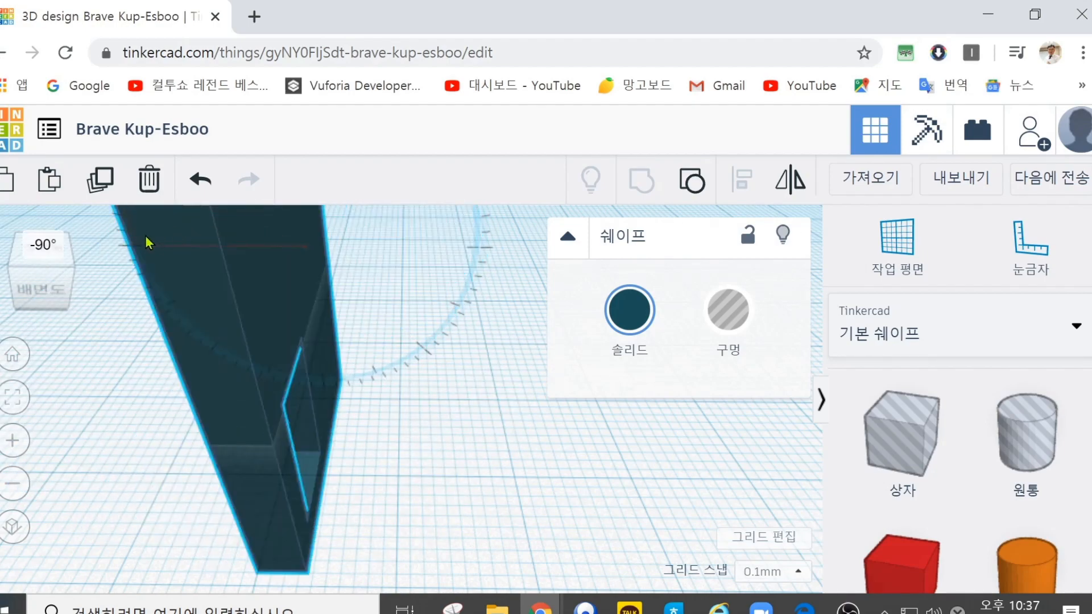
{"action": "left_click_drag", "start_coordinate": [131, 263], "coordinate": [328, 435]}
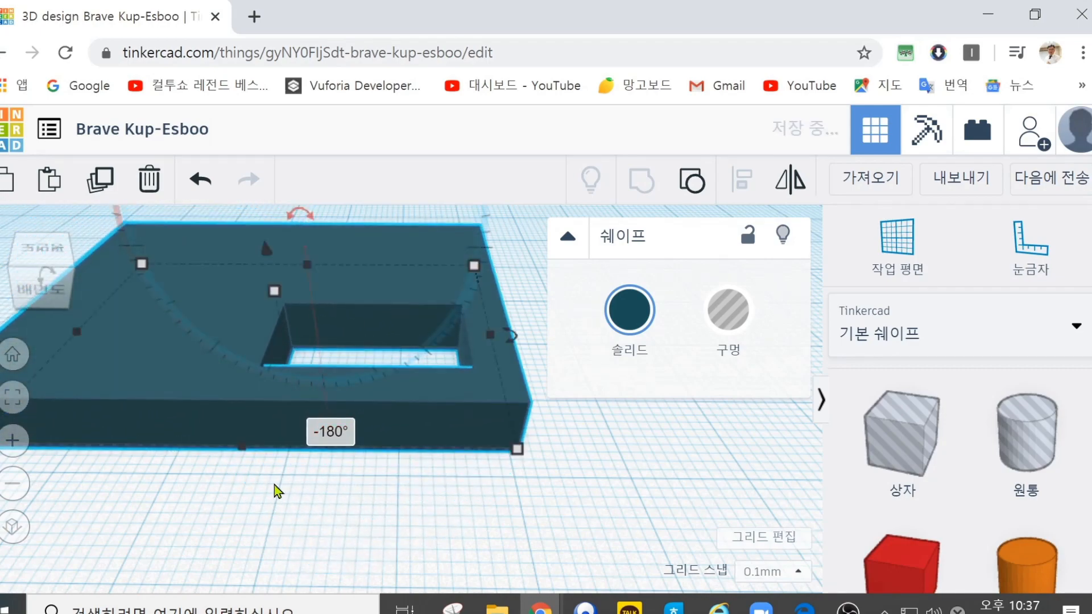
{"action": "scroll", "coordinate": [272, 486], "scroll_direction": "down", "scroll_amount": 1}
{"action": "scroll", "coordinate": [272, 485], "scroll_direction": "down", "scroll_amount": 1}
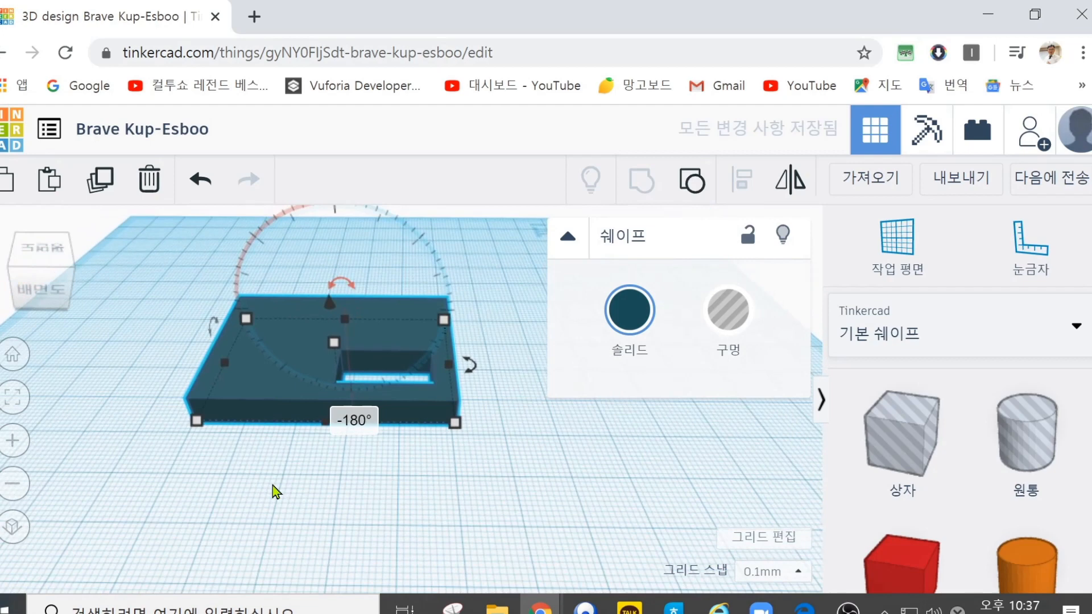
{"action": "left_click", "coordinate": [535, 482]}
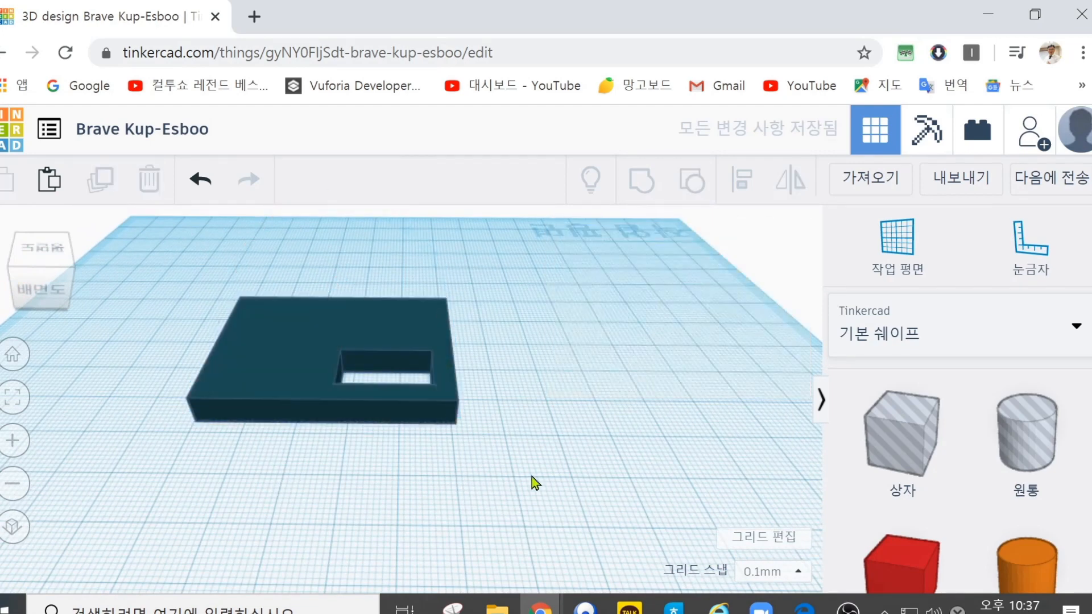
Step: Return to the home view and ungroup the flipped slab into its separate shapes
{"action": "left_click_drag", "start_coordinate": [525, 476], "coordinate": [171, 261]}
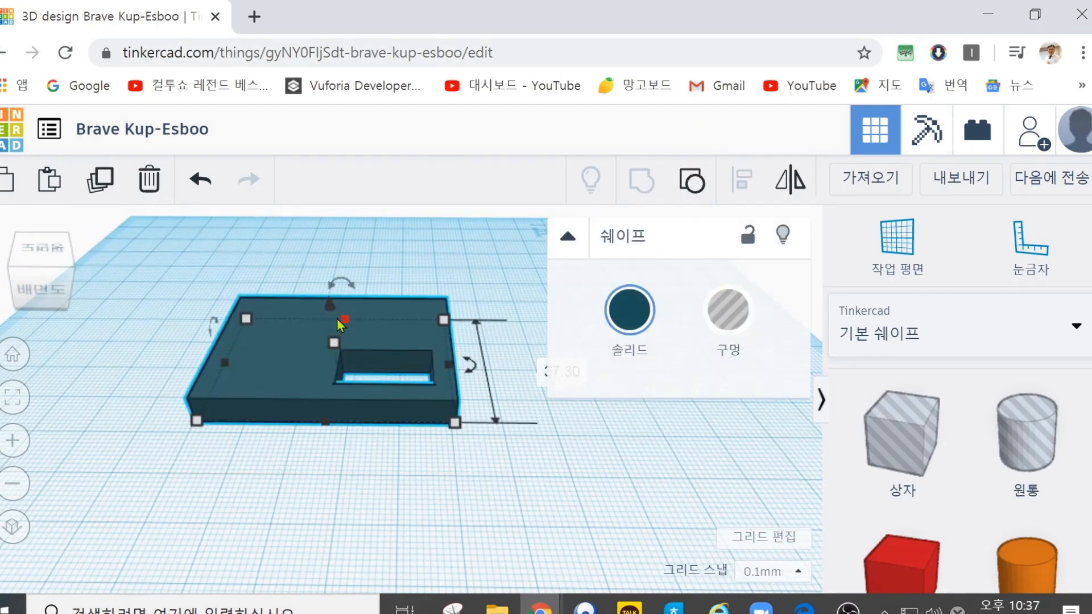
{"action": "left_click", "coordinate": [16, 355]}
{"action": "left_click", "coordinate": [541, 506]}
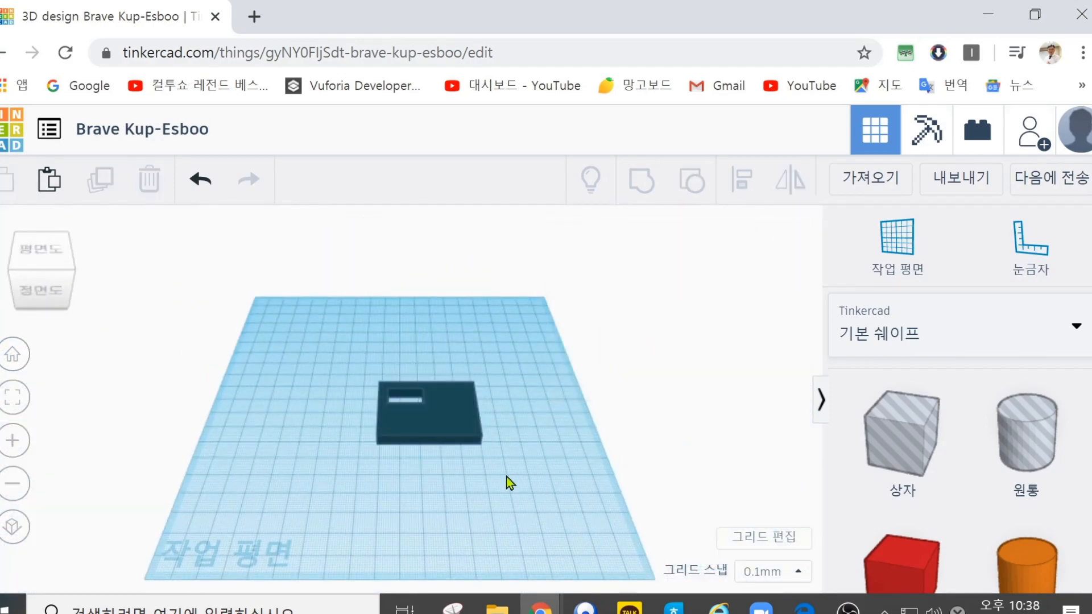
{"action": "scroll", "coordinate": [504, 477], "scroll_direction": "up", "scroll_amount": 5}
{"action": "left_click_drag", "start_coordinate": [469, 531], "coordinate": [354, 491]}
{"action": "left_click_drag", "start_coordinate": [289, 379], "coordinate": [665, 539]}
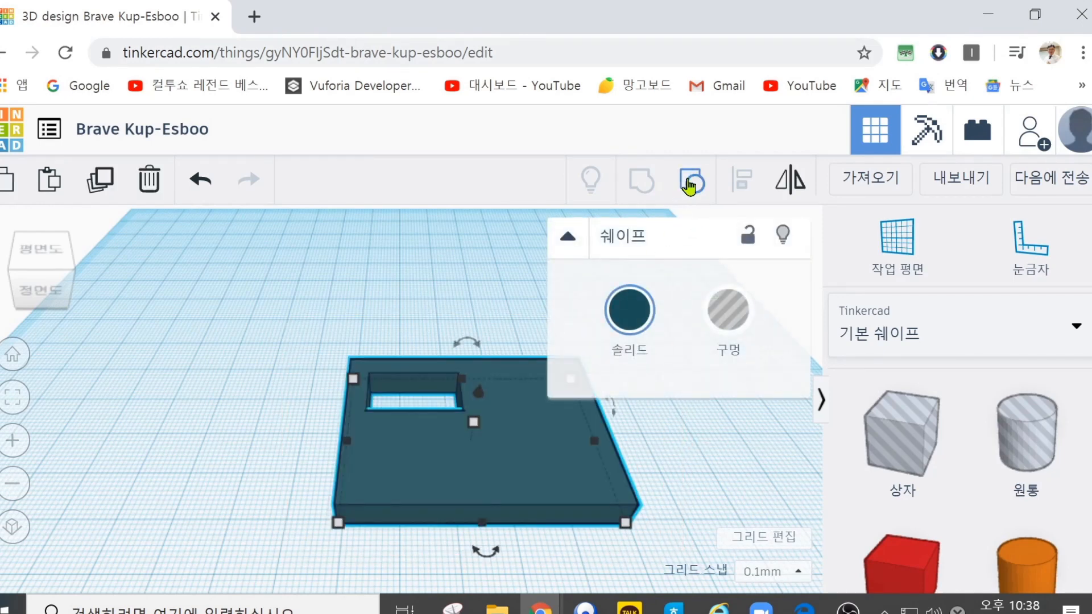
{"action": "left_click", "coordinate": [690, 183]}
{"action": "left_click", "coordinate": [273, 389]}
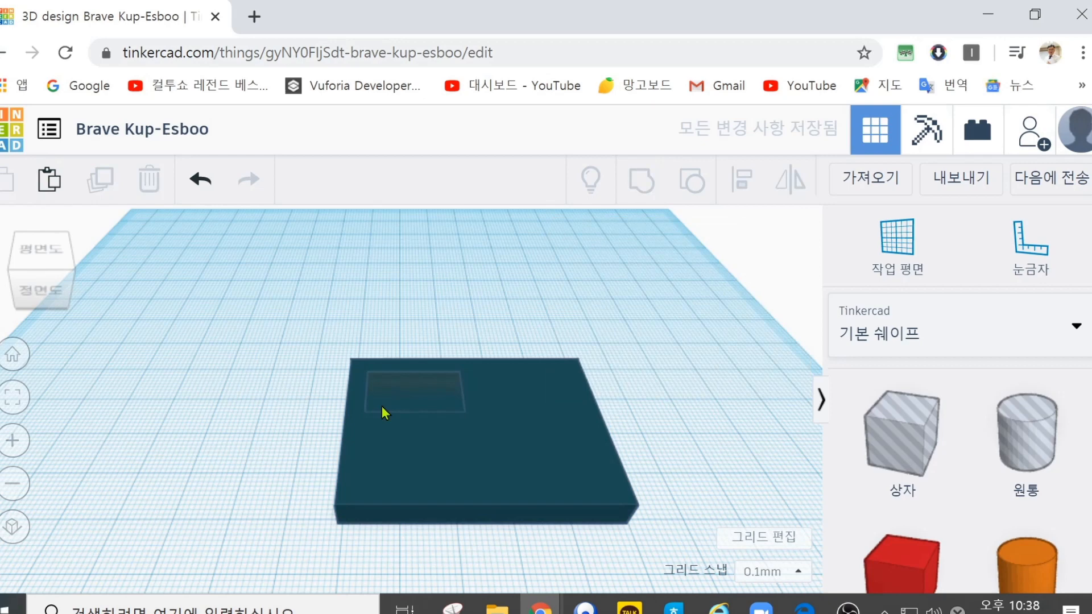
Step: Raise the box hole so that it rises above the slab's upper surface
{"action": "left_click", "coordinate": [433, 394]}
{"action": "left_click_drag", "start_coordinate": [415, 357], "coordinate": [413, 329]}
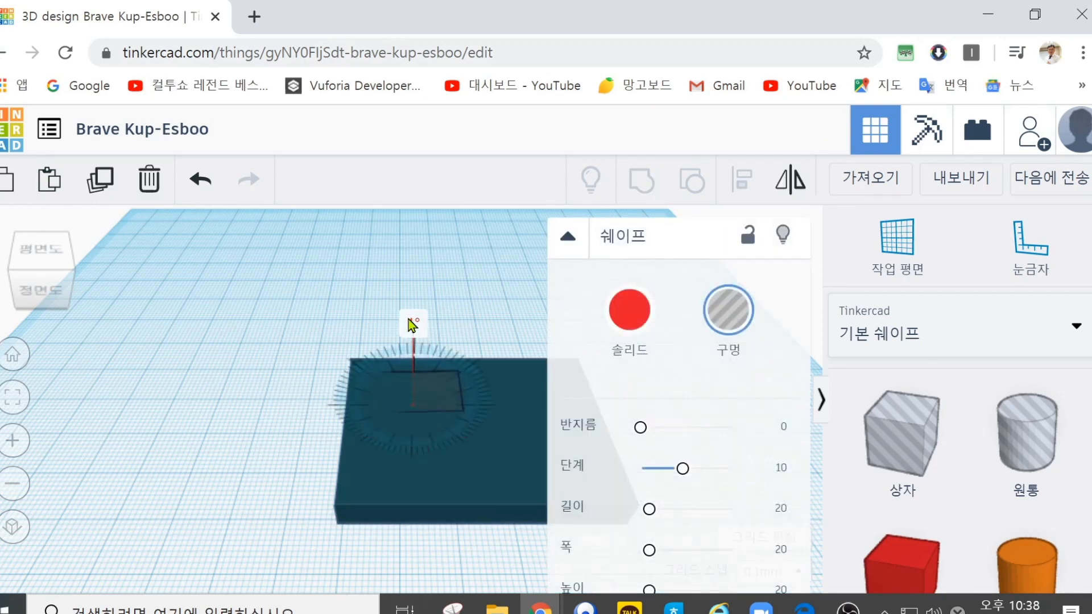
{"action": "left_click_drag", "start_coordinate": [407, 288], "coordinate": [407, 288]}
{"action": "left_click", "coordinate": [306, 328]}
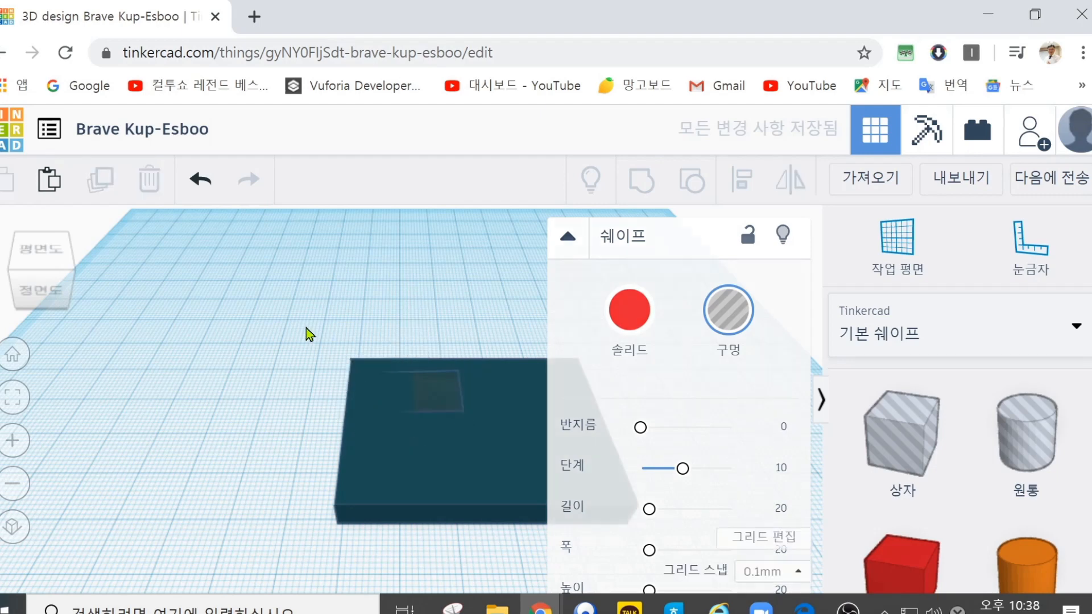
{"action": "left_click", "coordinate": [438, 401]}
{"action": "left_click_drag", "start_coordinate": [414, 359], "coordinate": [424, 295]}
{"action": "left_click", "coordinate": [299, 419]}
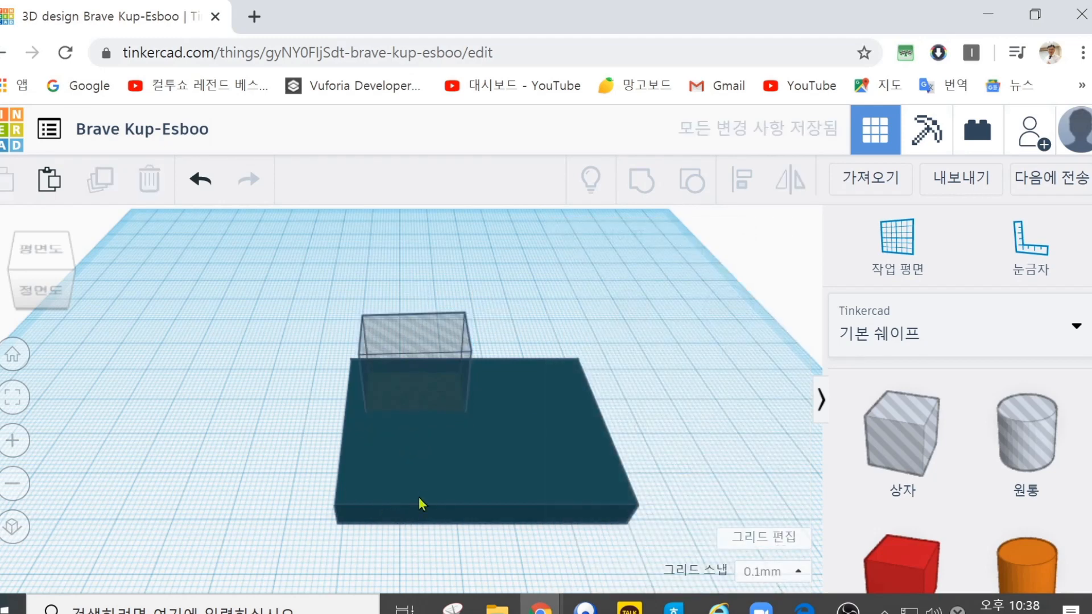
Step: Move the box hole inward over the slab by about 15 and 6 mm
{"action": "left_click", "coordinate": [526, 398]}
{"action": "left_click", "coordinate": [261, 490]}
{"action": "left_click", "coordinate": [432, 328]}
{"action": "left_click_drag", "start_coordinate": [396, 336], "coordinate": [434, 395]}
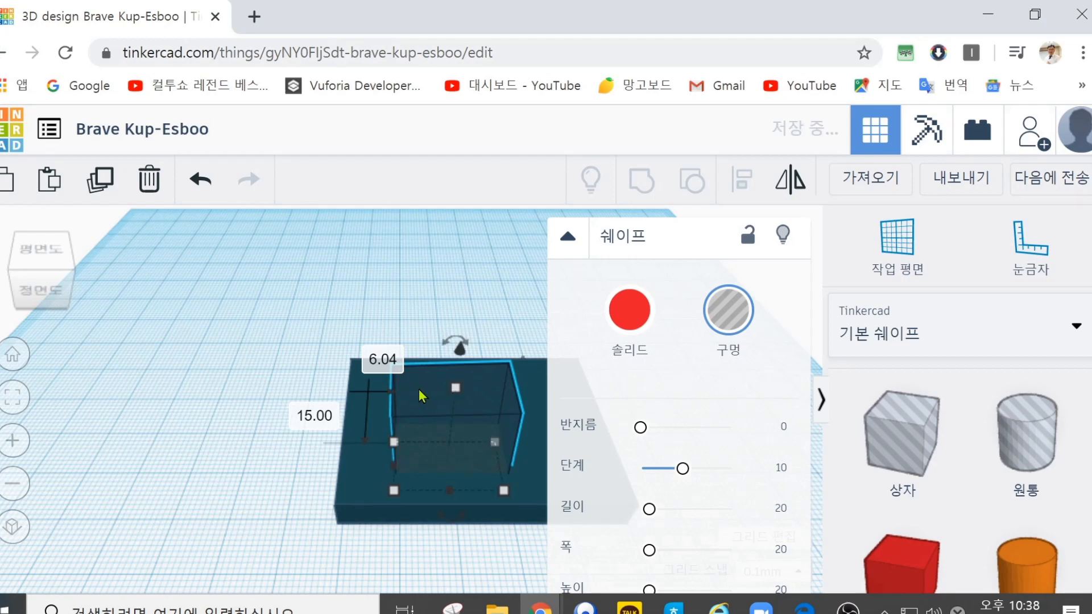
Step: Group the slab with the raised box hole and the cylinder hole
{"action": "left_click", "coordinate": [248, 357]}
{"action": "left_click_drag", "start_coordinate": [397, 351], "coordinate": [682, 534]}
{"action": "left_click", "coordinate": [644, 182]}
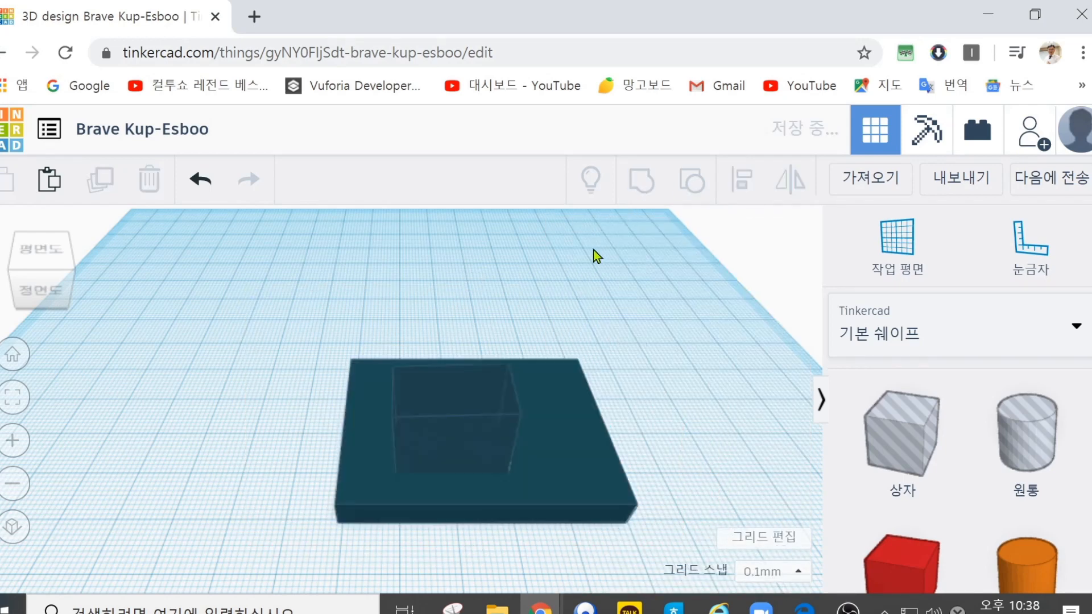
Step: Move the grouped slab diagonally toward the back of the workplane
{"action": "left_click", "coordinate": [373, 306]}
{"action": "left_click_drag", "start_coordinate": [369, 369], "coordinate": [268, 307]}
{"action": "left_click_drag", "start_coordinate": [433, 407], "coordinate": [465, 403]}
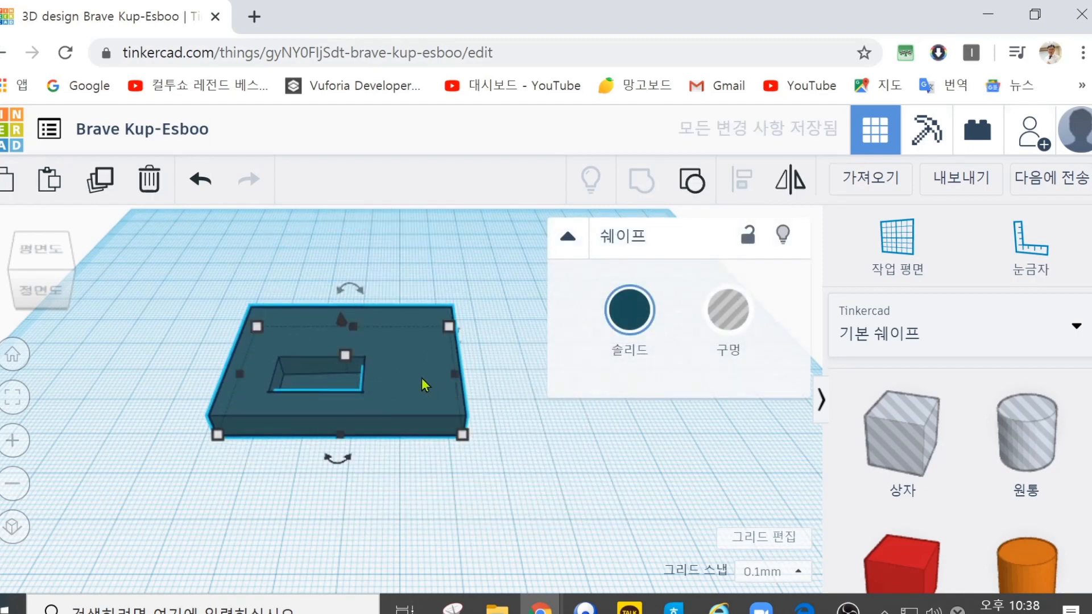
{"action": "left_click_drag", "start_coordinate": [350, 289], "coordinate": [353, 314]}
{"action": "left_click", "coordinate": [411, 504]}
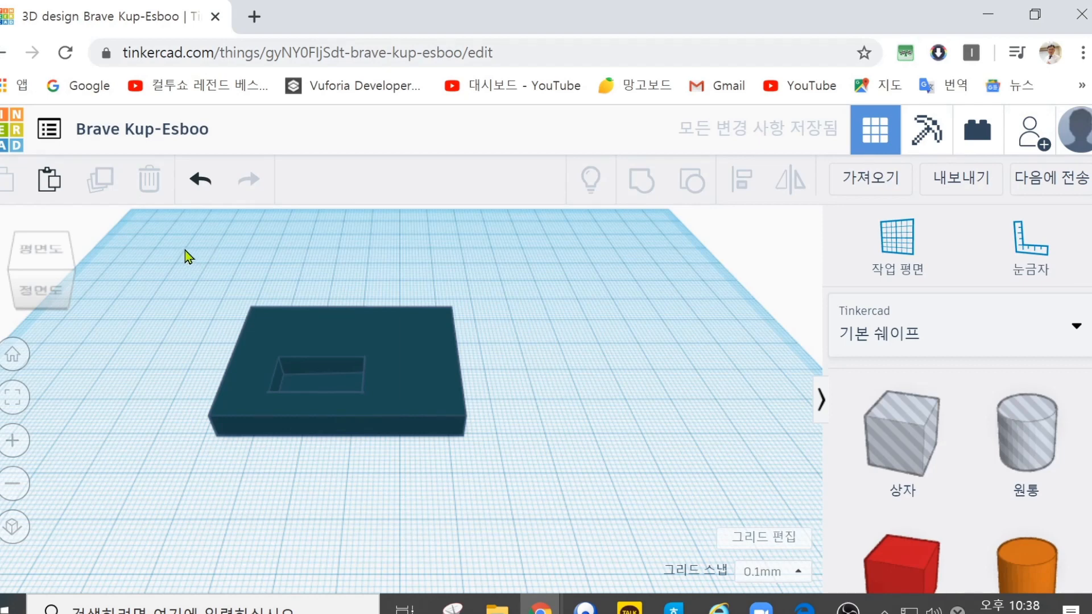
Step: Ungroup the relocated slab into its separate shapes and clear the selection
{"action": "left_click_drag", "start_coordinate": [187, 250], "coordinate": [551, 517]}
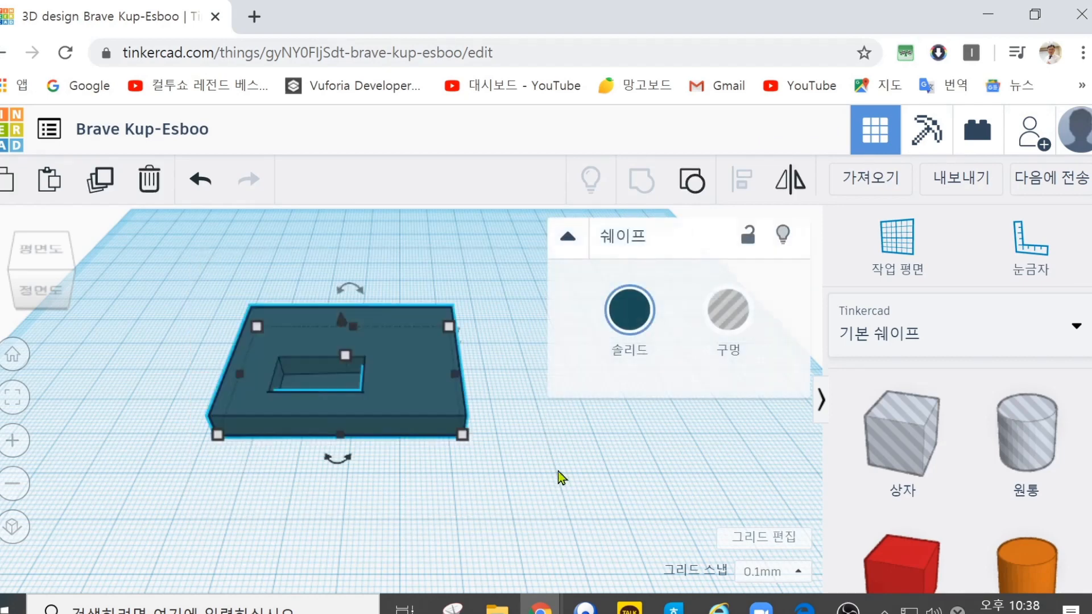
{"action": "left_click", "coordinate": [704, 184]}
{"action": "left_click", "coordinate": [402, 494]}
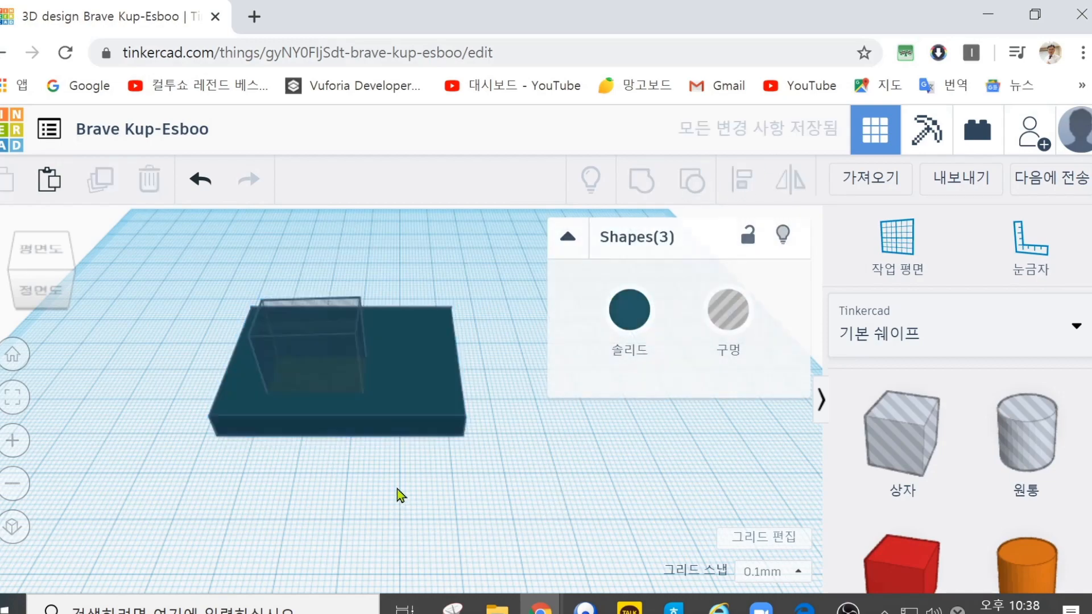
Step: Turn the solid slab into a hole and move it forward, clear of most of the box and cylinder holes
{"action": "left_click", "coordinate": [386, 392]}
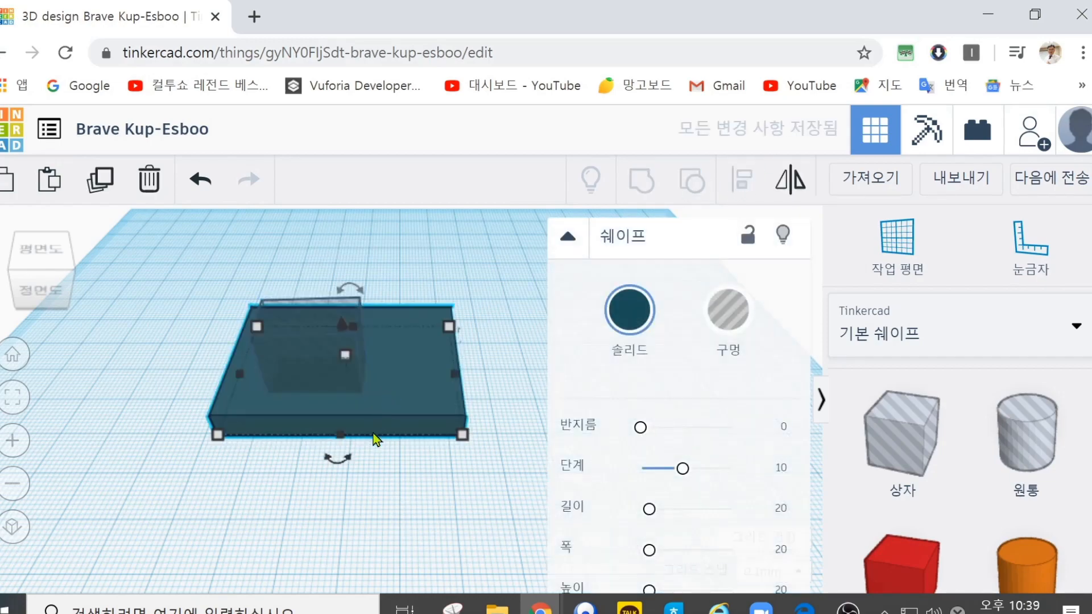
{"action": "left_click", "coordinate": [739, 312]}
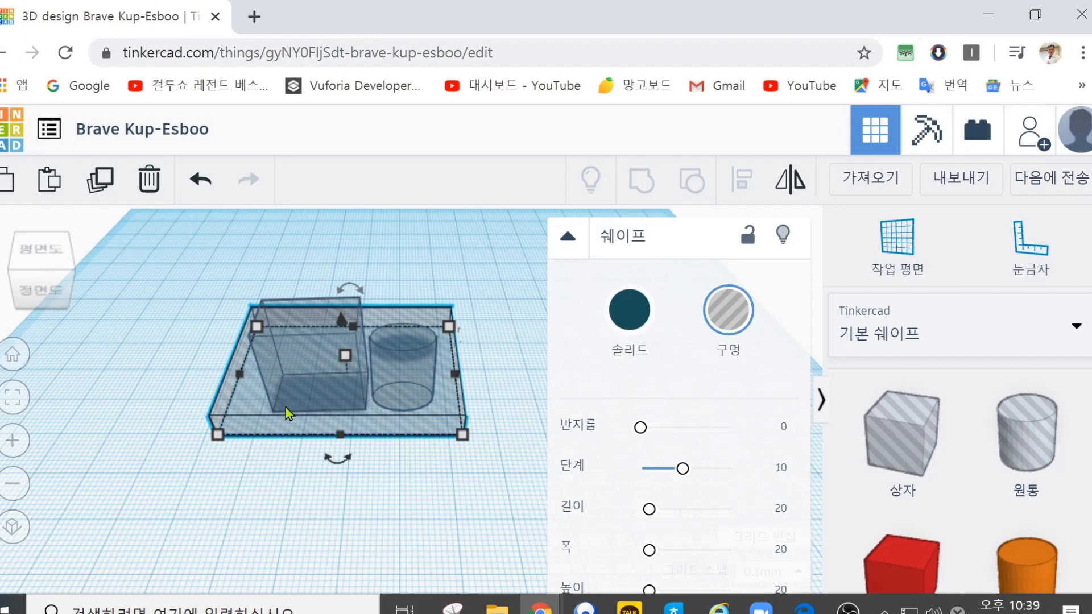
{"action": "left_click_drag", "start_coordinate": [260, 418], "coordinate": [246, 509]}
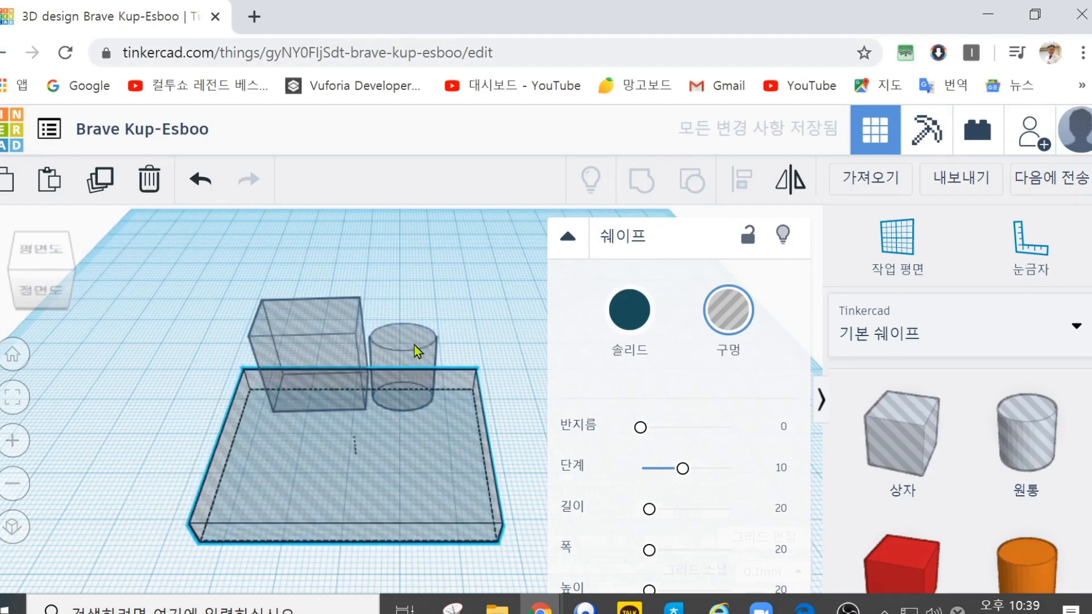
Step: Raise the cylinder hole above the workplane and slide the slab hole back around the box and cylinder holes
{"action": "left_click", "coordinate": [408, 339]}
{"action": "left_click_drag", "start_coordinate": [403, 312], "coordinate": [406, 275]}
{"action": "left_click", "coordinate": [332, 500]}
{"action": "left_click_drag", "start_coordinate": [333, 500], "coordinate": [339, 404]}
Step: Group the slab, box and cylinder holes into one shape and clear the selection
{"action": "left_click_drag", "start_coordinate": [180, 255], "coordinate": [551, 496]}
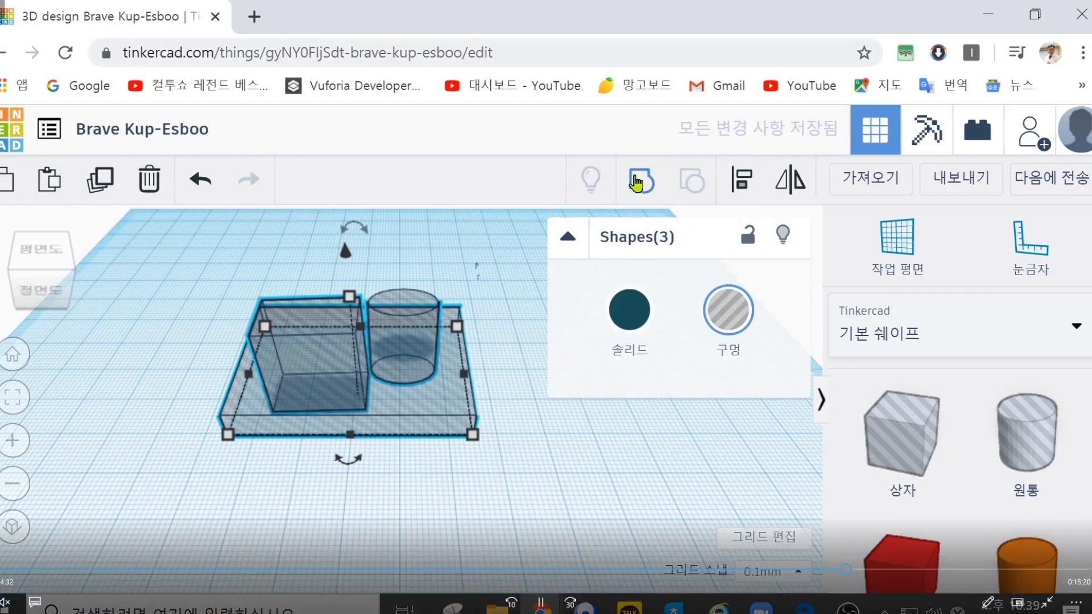
{"action": "left_click", "coordinate": [637, 183]}
{"action": "left_click", "coordinate": [446, 514]}
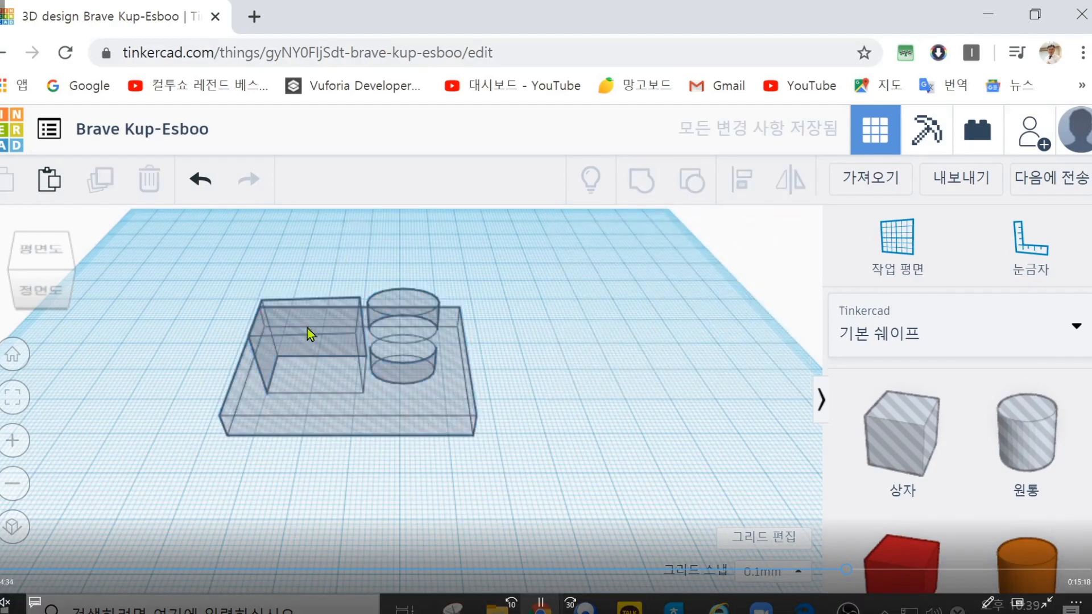
Step: Switch the grouped shape to solid and back to a hole
{"action": "right_click_drag", "start_coordinate": [354, 351], "coordinate": [359, 391]}
{"action": "left_click", "coordinate": [359, 392]}
{"action": "left_click", "coordinate": [631, 313]}
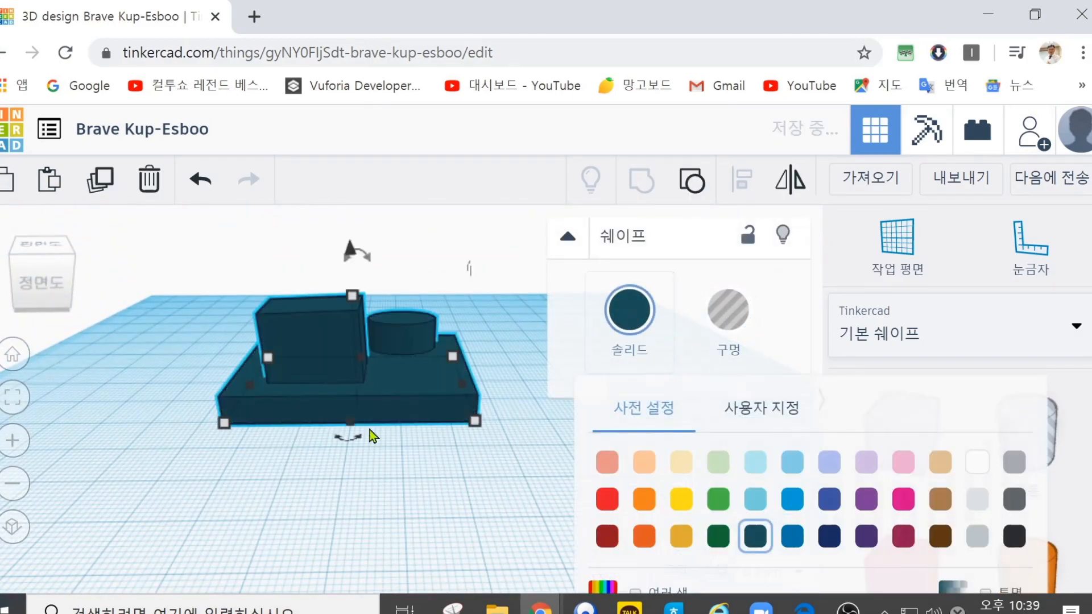
{"action": "left_click", "coordinate": [190, 333]}
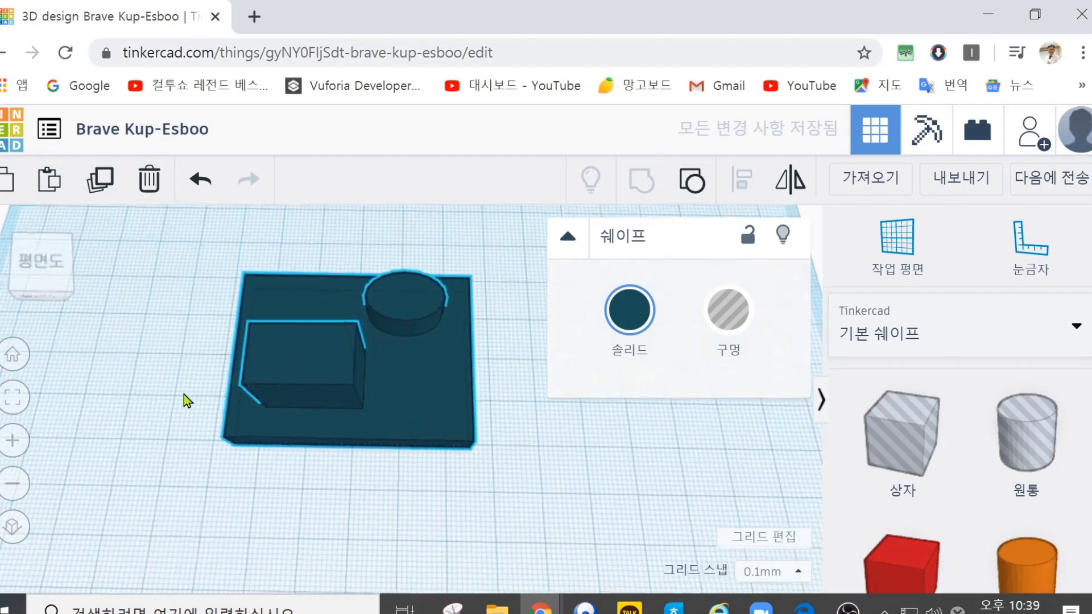
{"action": "left_click", "coordinate": [726, 312]}
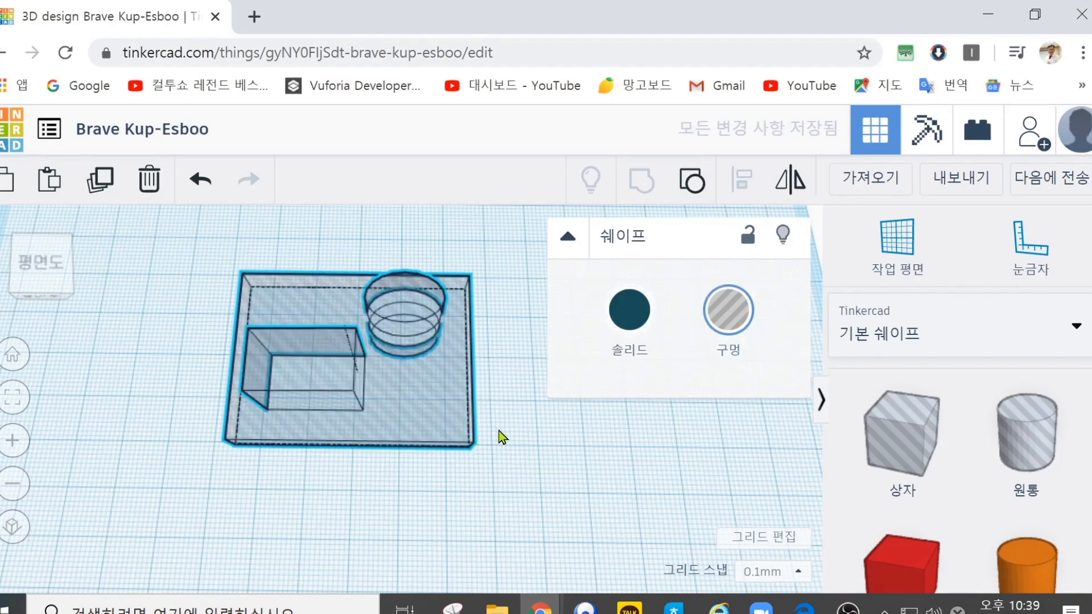
Step: Delete the grouped hole shape from the workplane
{"action": "left_click", "coordinate": [497, 449]}
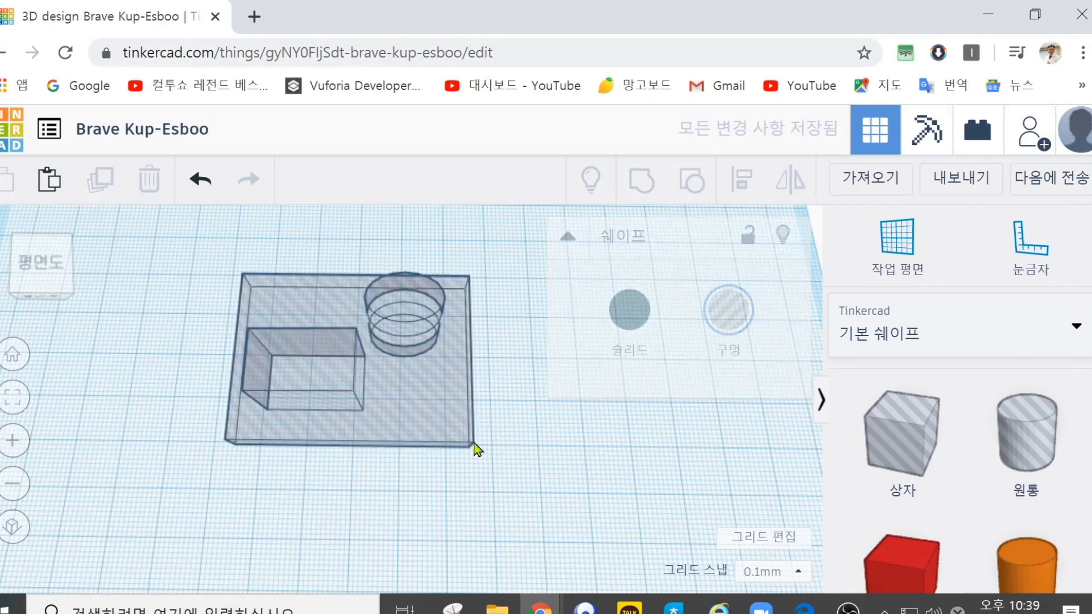
{"action": "left_click", "coordinate": [354, 395]}
{"action": "left_click", "coordinate": [148, 179]}
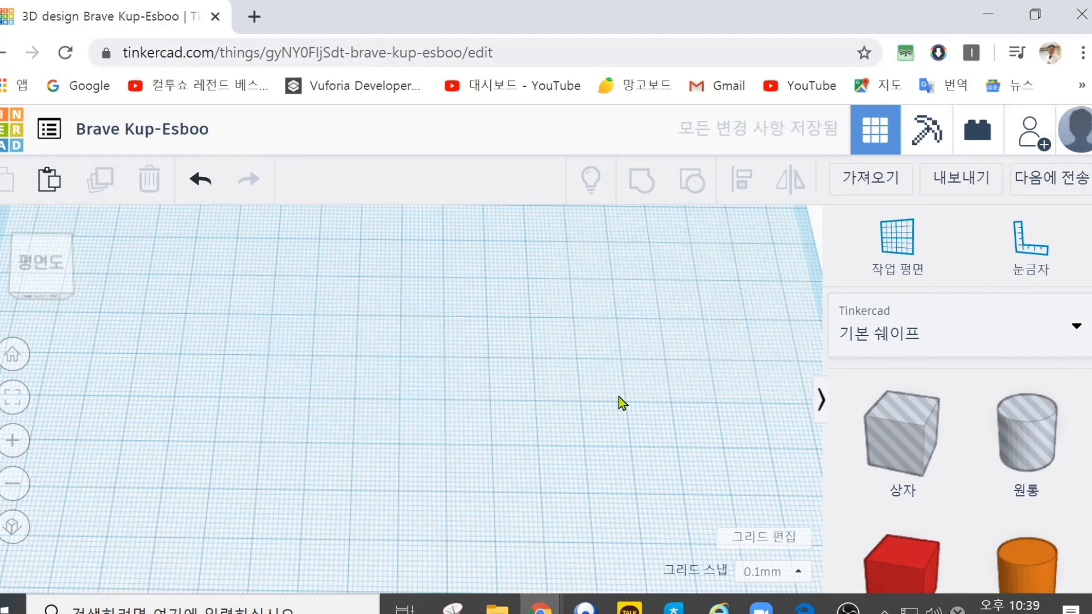
Step: Place a solid red box on the workplane, stretch it into a wide block and lower its height
{"action": "left_click_drag", "start_coordinate": [898, 560], "coordinate": [483, 359]}
{"action": "right_click_drag", "start_coordinate": [374, 463], "coordinate": [269, 425]}
{"action": "left_click_drag", "start_coordinate": [387, 295], "coordinate": [390, 337]}
Step: Place cylinder holes over the red block's two back corners and a box hole across the middle of its front edge
{"action": "left_click_drag", "start_coordinate": [1007, 479], "coordinate": [323, 353]}
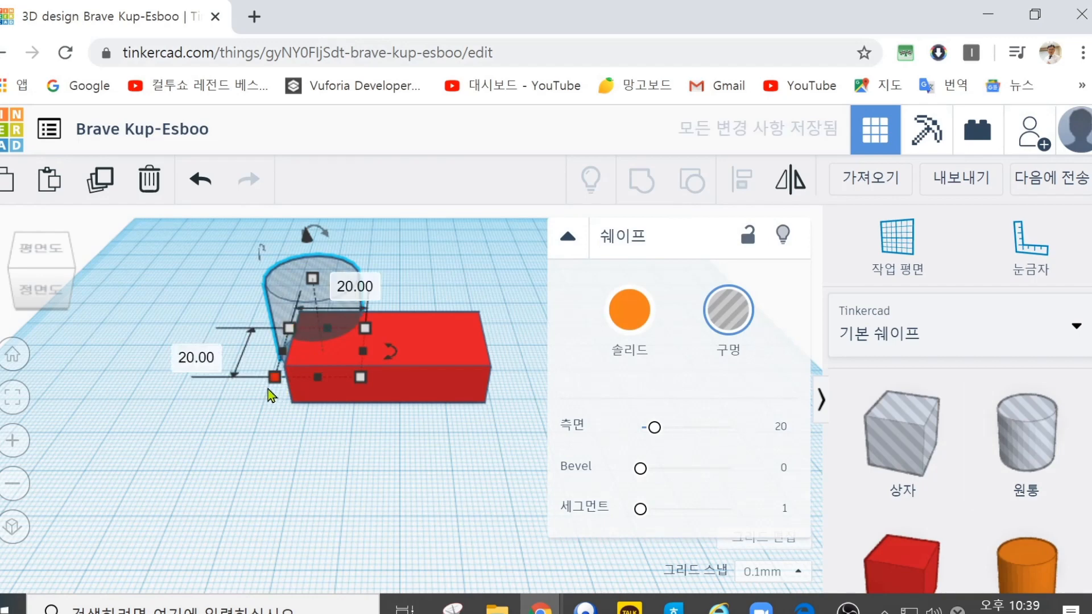
{"action": "left_click", "coordinate": [387, 480]}
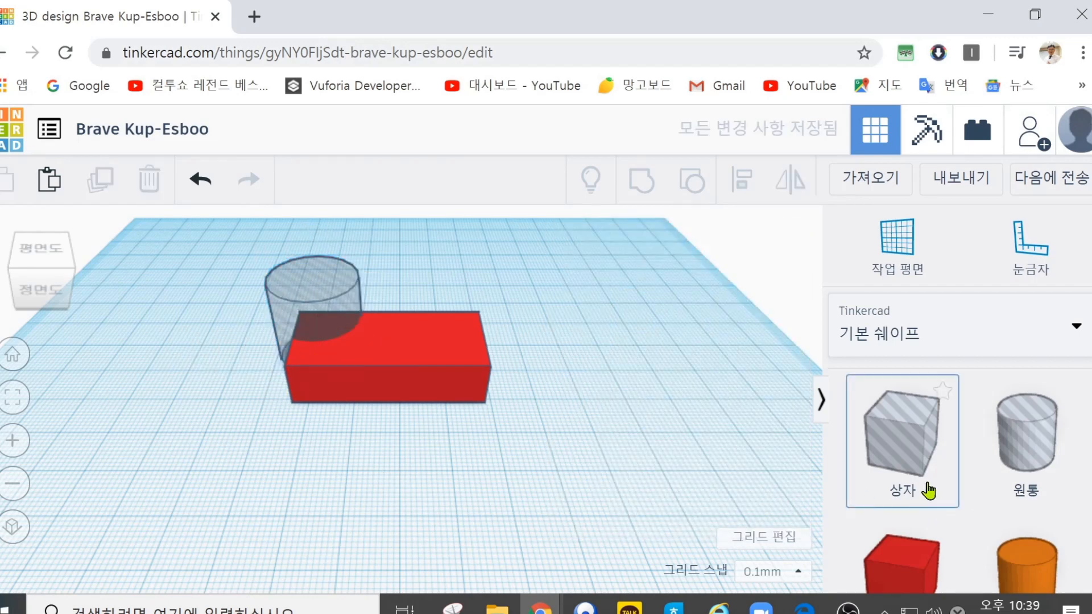
{"action": "left_click_drag", "start_coordinate": [1029, 453], "coordinate": [459, 353]}
{"action": "left_click_drag", "start_coordinate": [922, 462], "coordinate": [390, 415]}
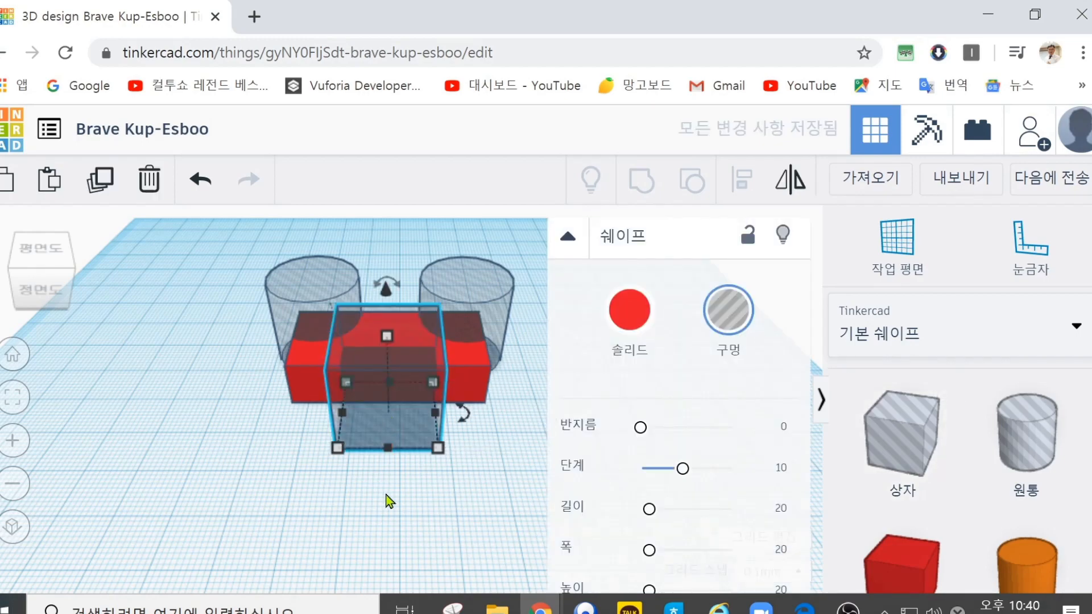
{"action": "left_click", "coordinate": [389, 500]}
Step: Group the red block with its two cylinder holes and box hole to cut the corners and front notch
{"action": "left_click_drag", "start_coordinate": [203, 231], "coordinate": [568, 493]}
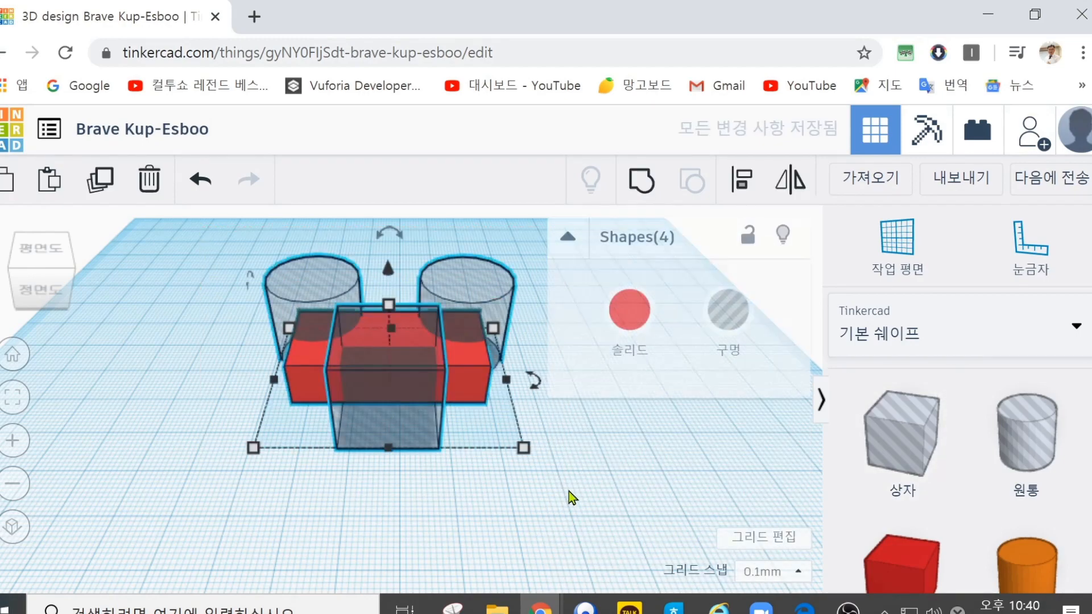
{"action": "left_click", "coordinate": [642, 181]}
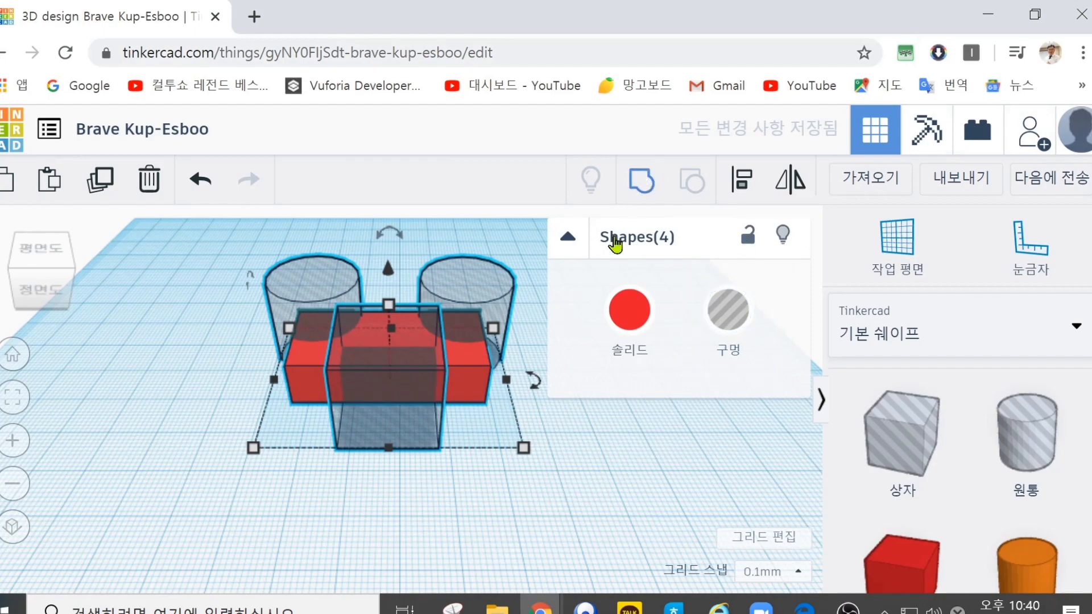
{"action": "right_click_drag", "start_coordinate": [258, 281], "coordinate": [263, 486]}
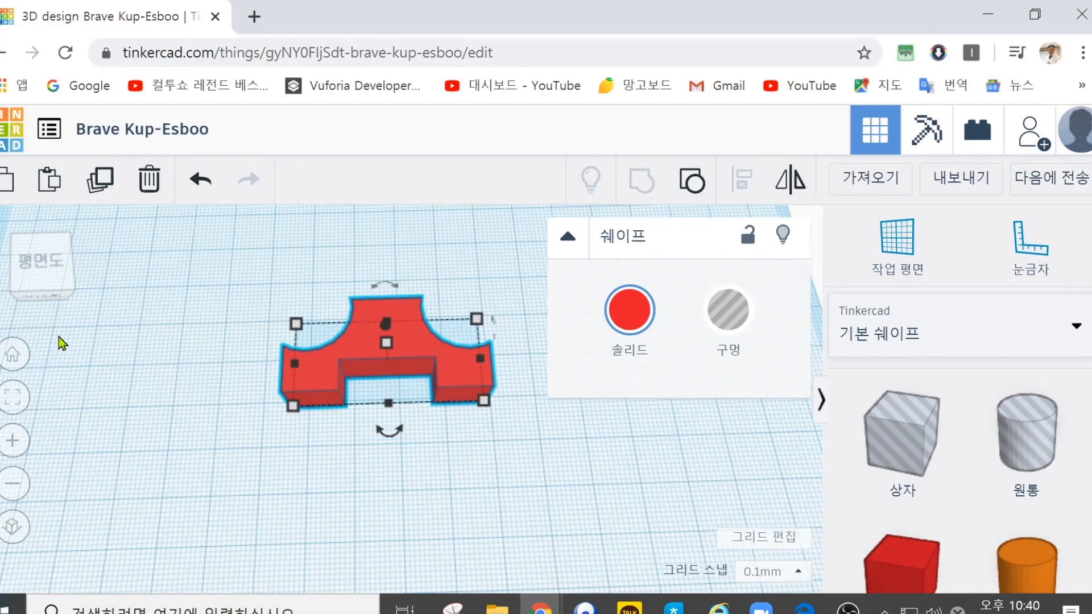
Step: Ungroup the notched red block into its four shapes and clear the selection
{"action": "left_click", "coordinate": [673, 611]}
{"action": "left_click_drag", "start_coordinate": [232, 254], "coordinate": [519, 420]}
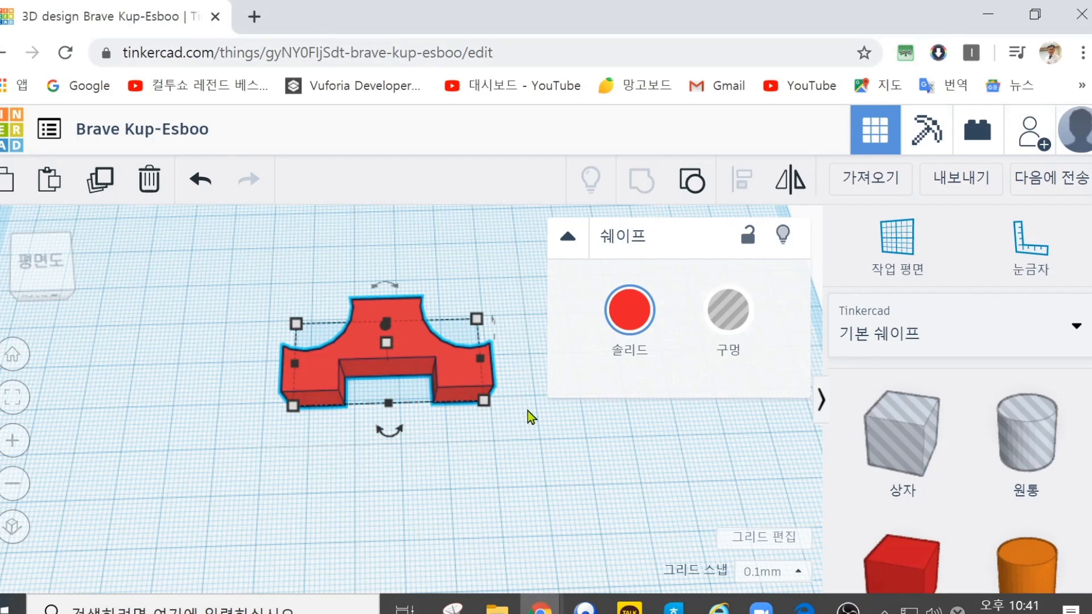
{"action": "left_click", "coordinate": [691, 181]}
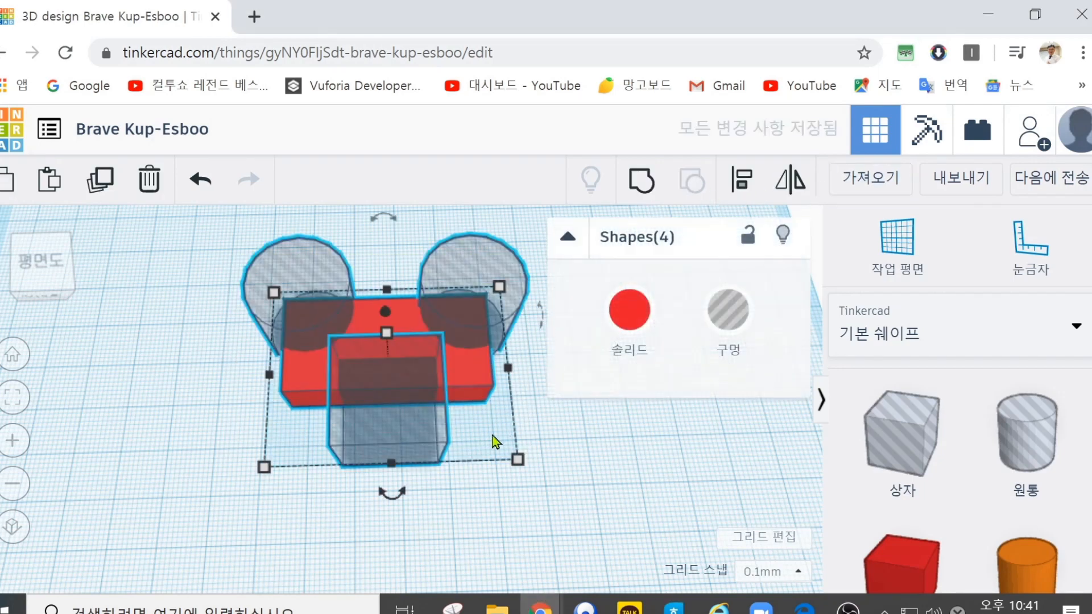
{"action": "left_click", "coordinate": [396, 506]}
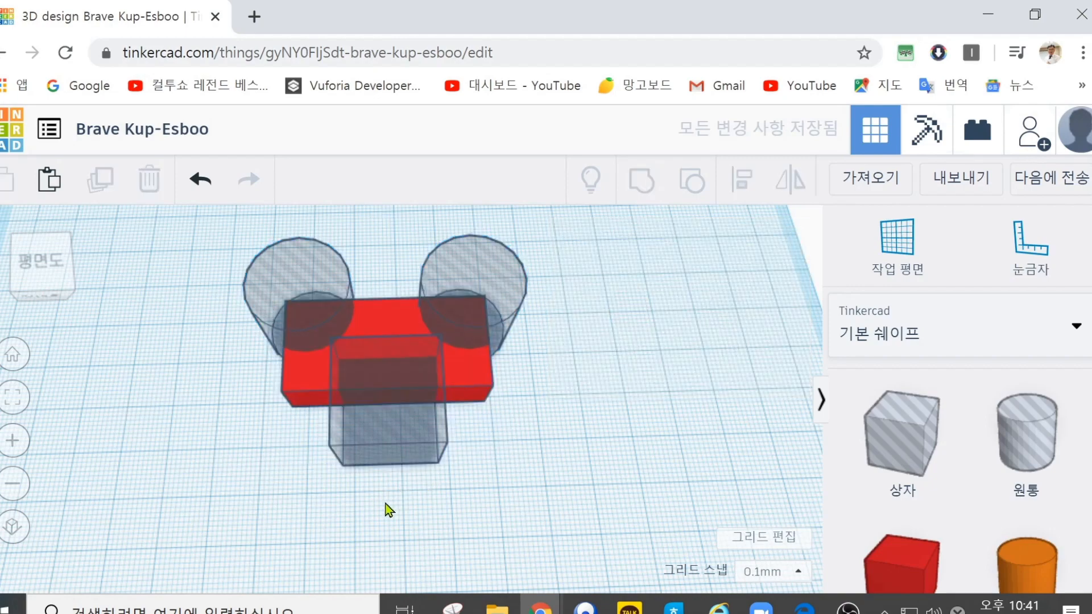
Step: Raise the two cylinder holes at the block's back corners by about 3 mm each
{"action": "right_click_drag", "start_coordinate": [379, 502], "coordinate": [374, 438]}
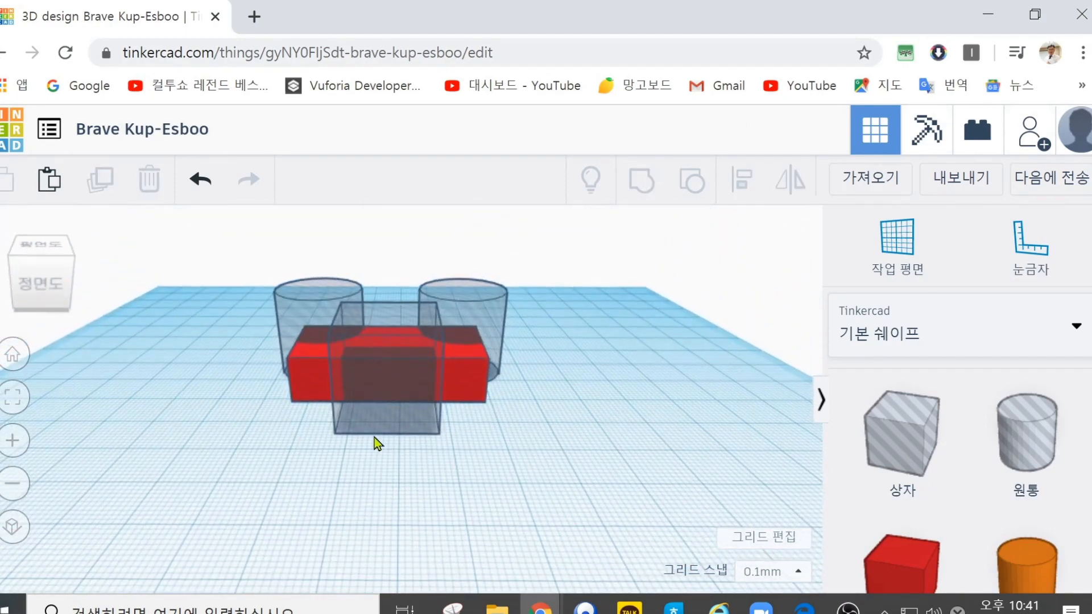
{"action": "left_click", "coordinate": [479, 307]}
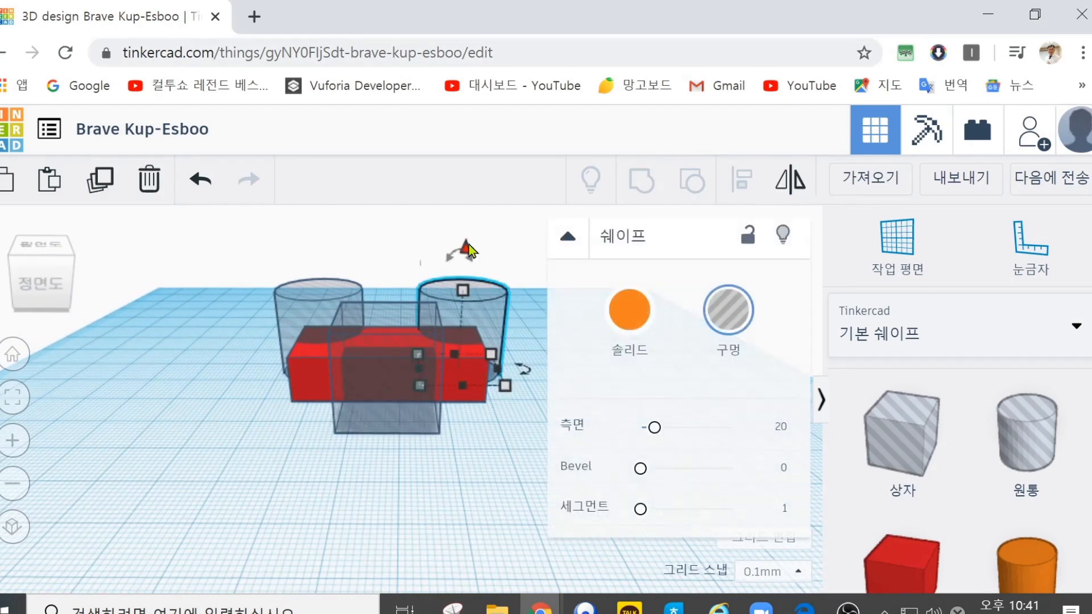
{"action": "left_click_drag", "start_coordinate": [467, 250], "coordinate": [468, 235]}
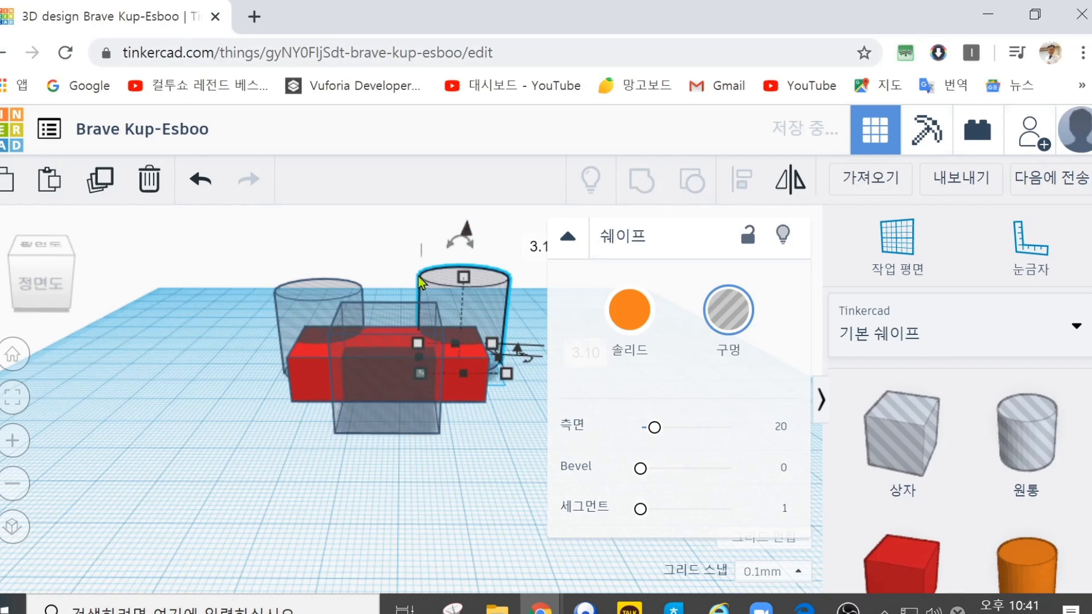
{"action": "left_click", "coordinate": [295, 312]}
{"action": "left_click_drag", "start_coordinate": [312, 246], "coordinate": [317, 236]}
{"action": "left_click", "coordinate": [346, 449]}
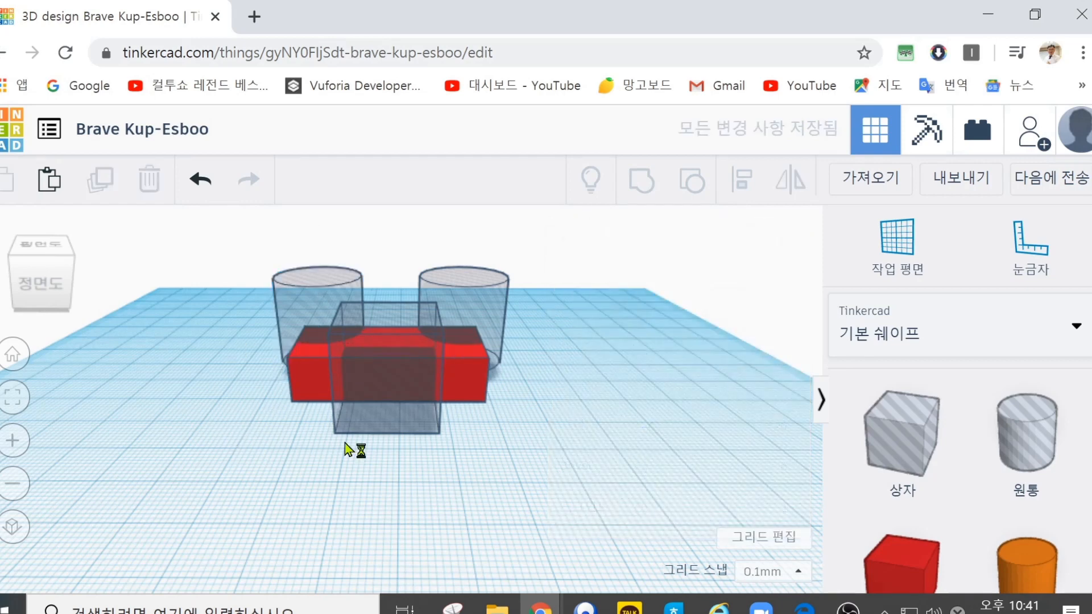
Step: Group the red block with the raised cylinder holes and the front box hole
{"action": "left_click_drag", "start_coordinate": [561, 508], "coordinate": [315, 323]}
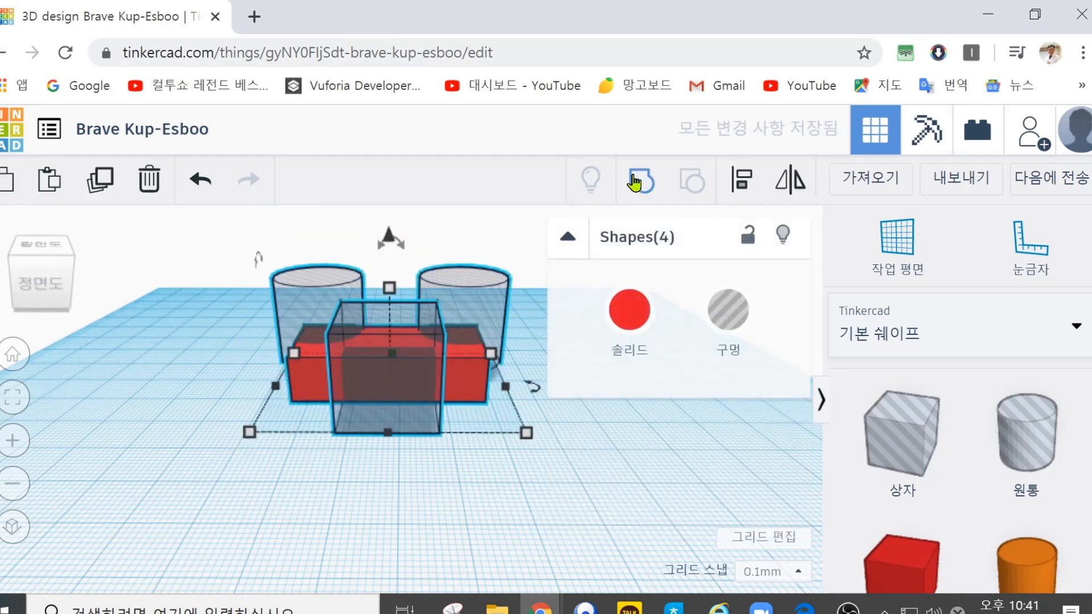
{"action": "left_click", "coordinate": [640, 185]}
{"action": "right_click_drag", "start_coordinate": [229, 312], "coordinate": [231, 428]}
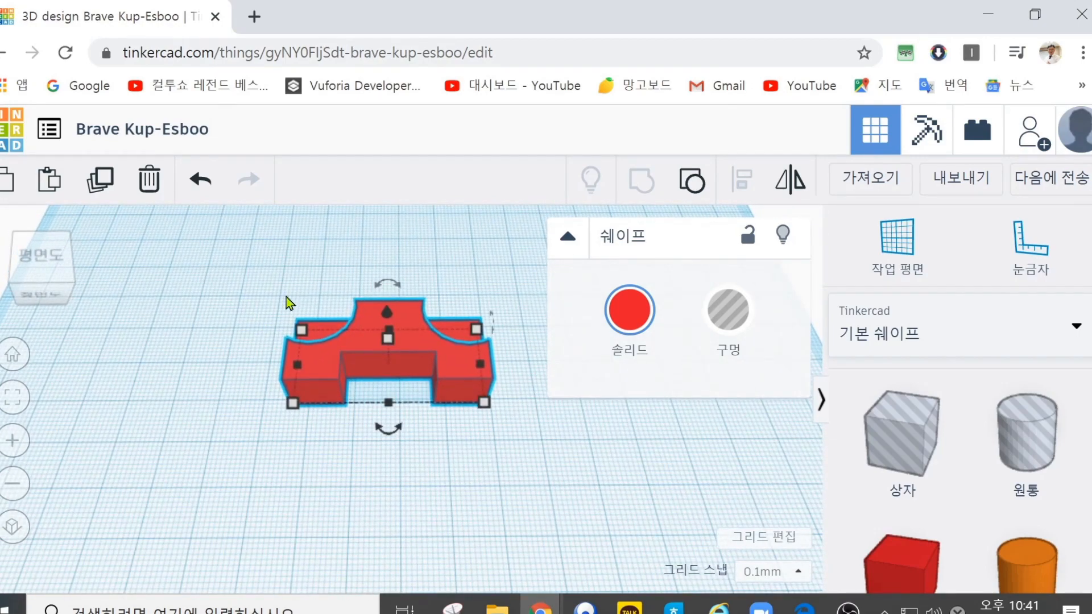
Step: Ungroup the cut red block and raise all four shapes together by 1.4 mm
{"action": "left_click_drag", "start_coordinate": [258, 242], "coordinate": [563, 432]}
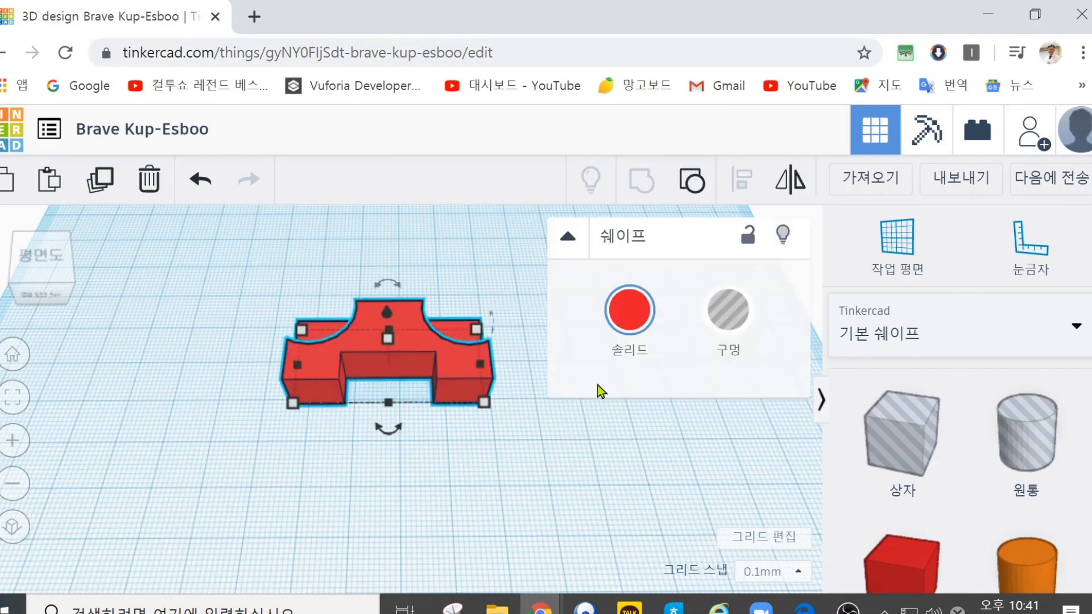
{"action": "left_click", "coordinate": [692, 181]}
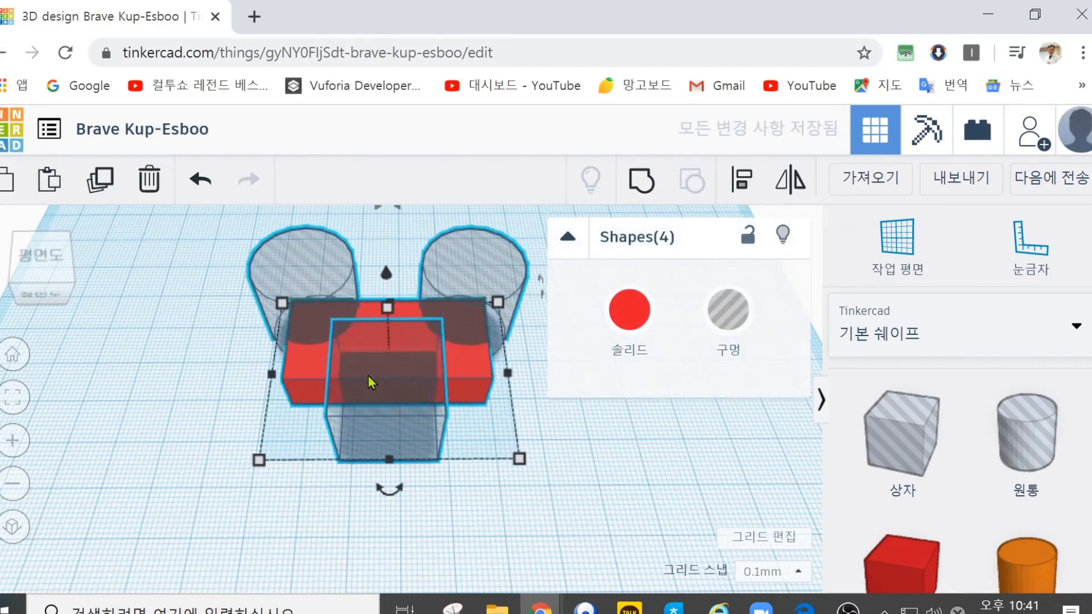
{"action": "right_click_drag", "start_coordinate": [470, 524], "coordinate": [406, 390]}
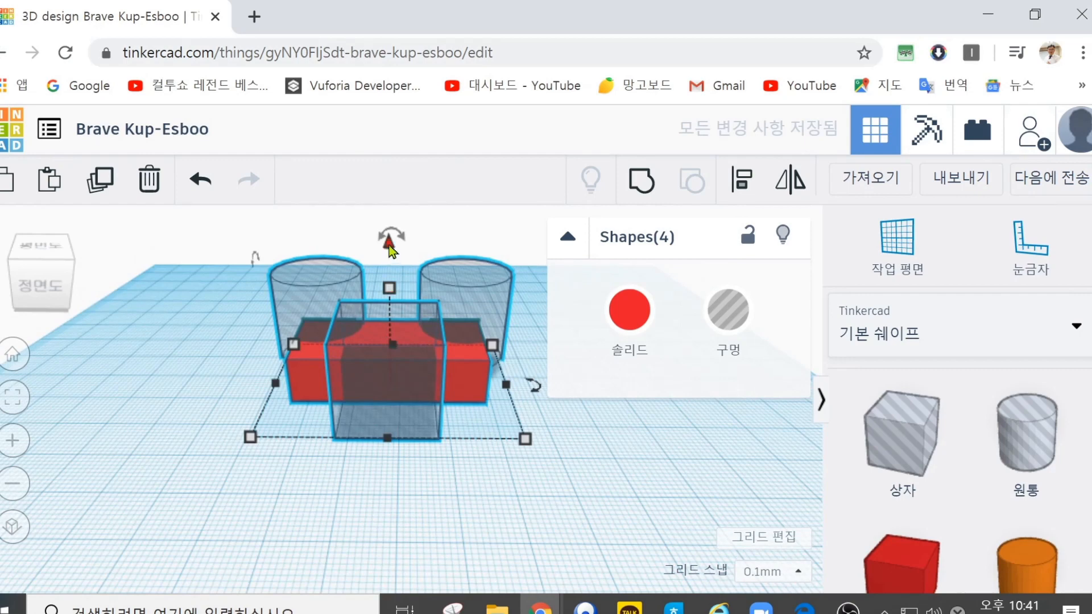
{"action": "left_click_drag", "start_coordinate": [390, 244], "coordinate": [390, 234]}
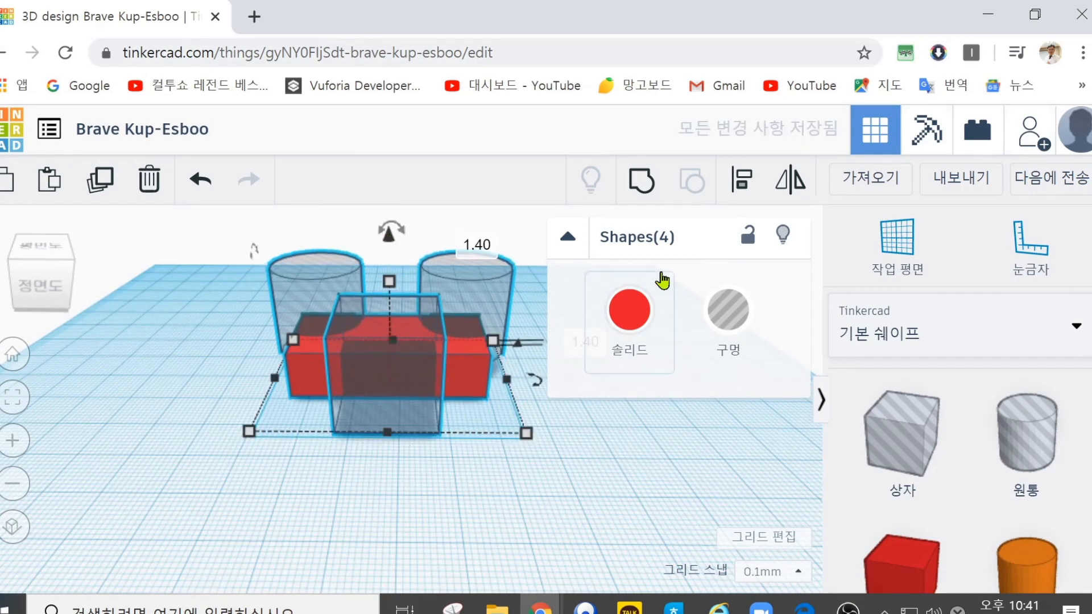
{"action": "left_click", "coordinate": [512, 466]}
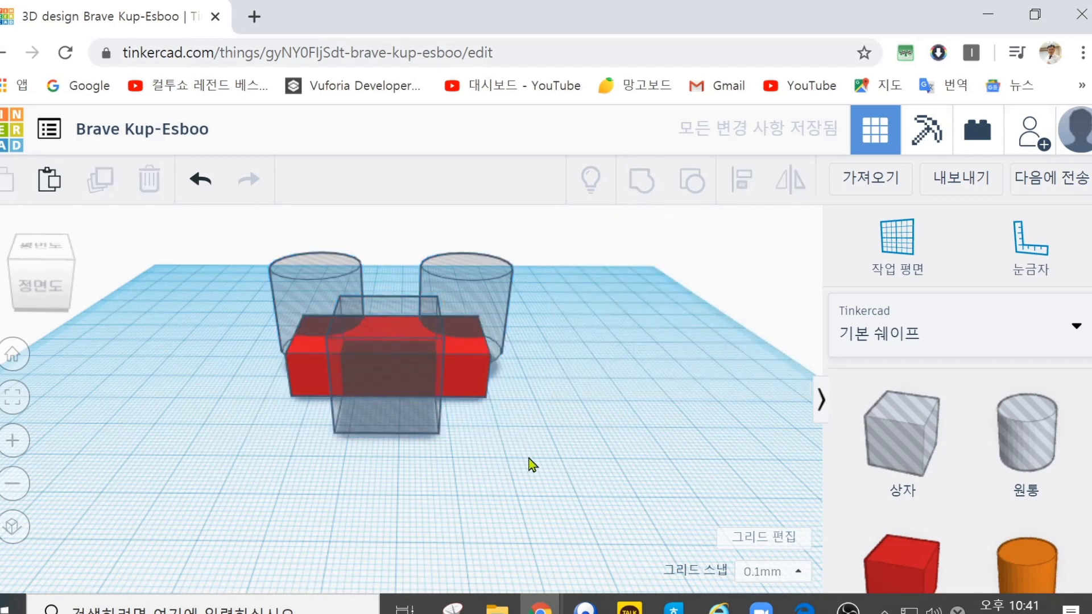
Step: Raise the box hole at the block's front further above the workplane and clear the selection
{"action": "left_click", "coordinate": [400, 402]}
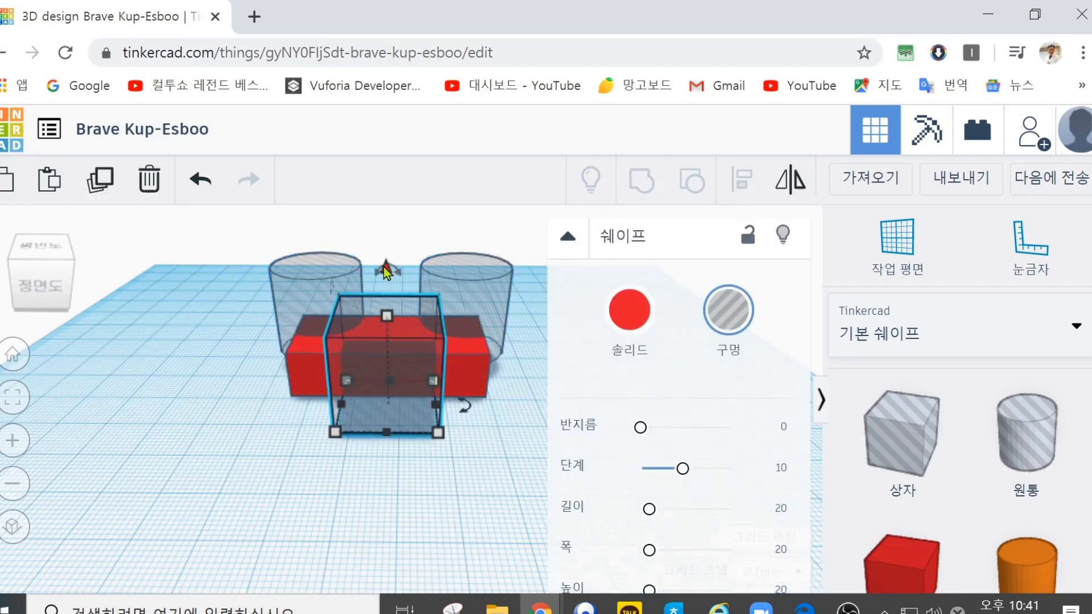
{"action": "left_click_drag", "start_coordinate": [387, 274], "coordinate": [391, 263]}
{"action": "left_click", "coordinate": [187, 391]}
Step: Group all four shapes to cut the block with the raised box hole and cylinder holes
{"action": "left_click_drag", "start_coordinate": [200, 233], "coordinate": [566, 492]}
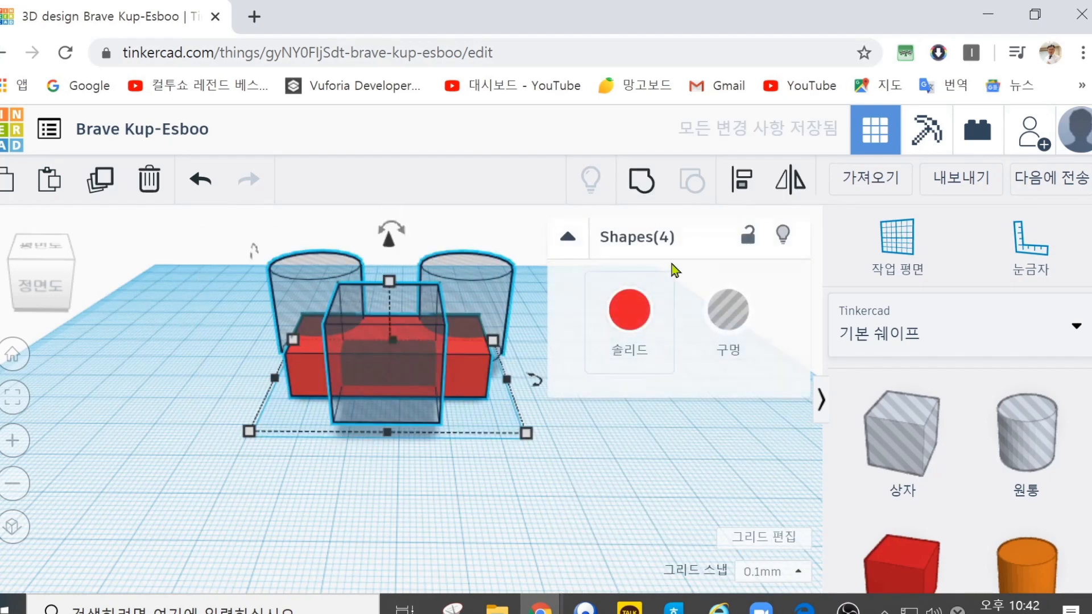
{"action": "left_click", "coordinate": [641, 181]}
{"action": "right_click_drag", "start_coordinate": [195, 301], "coordinate": [203, 447]}
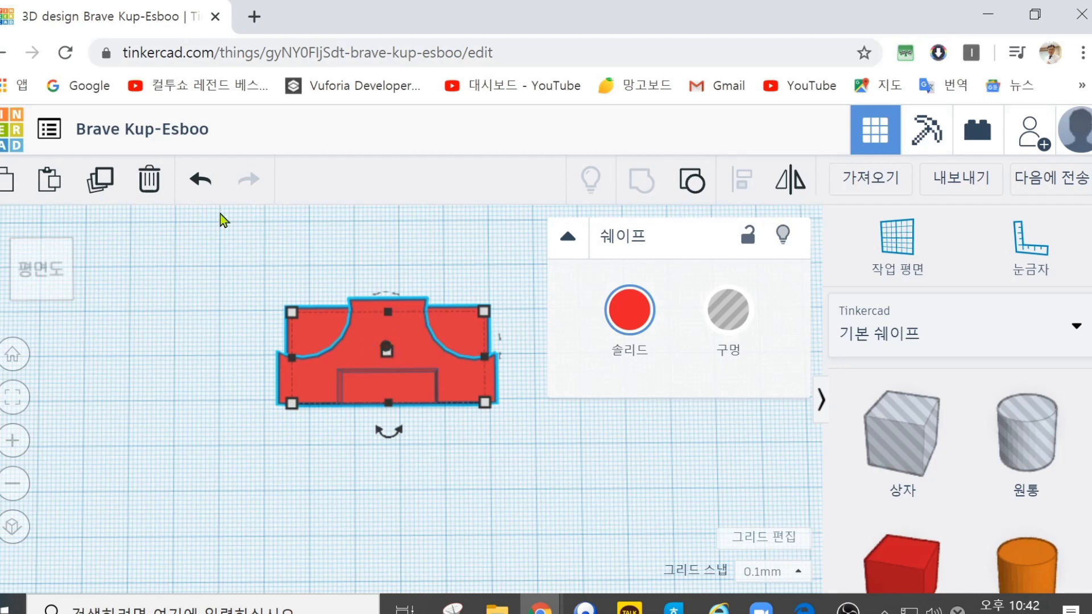
Step: Delete the grouped red block and place a cylinder hole on the empty workplane
{"action": "left_click", "coordinate": [149, 180]}
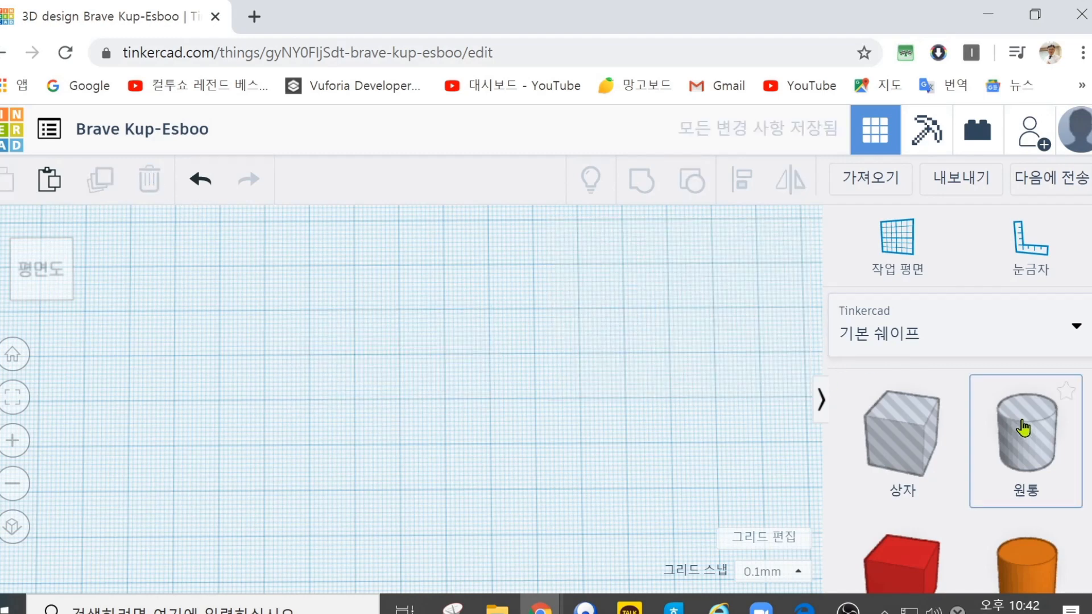
{"action": "left_click_drag", "start_coordinate": [1031, 443], "coordinate": [284, 349]}
{"action": "right_click_drag", "start_coordinate": [398, 432], "coordinate": [431, 348]}
{"action": "right_click_drag", "start_coordinate": [361, 358], "coordinate": [353, 426]}
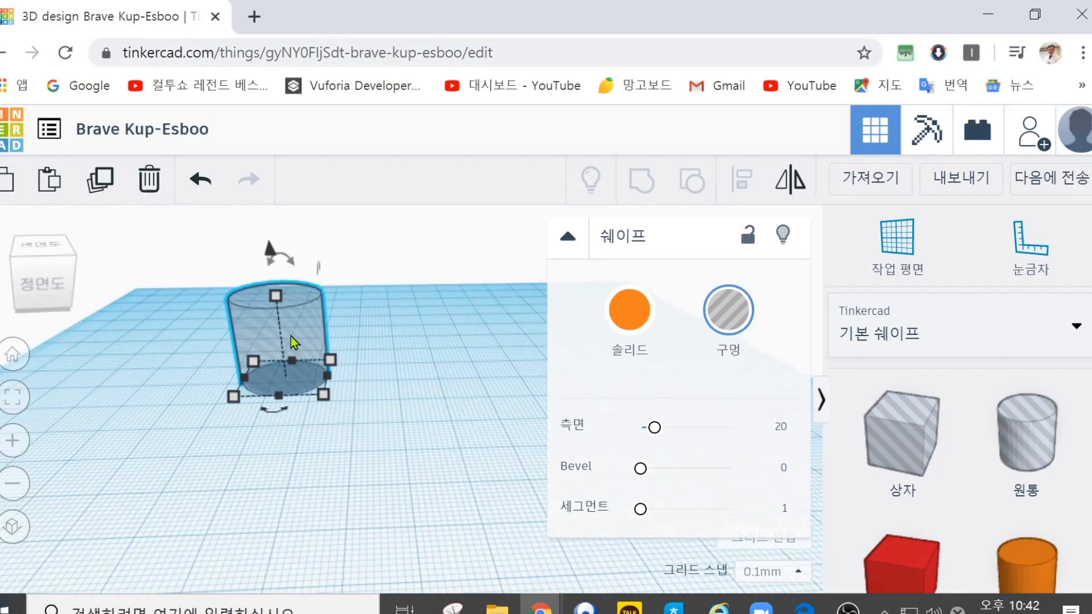
Step: Duplicate the cylinder hole five times in an overlapping row and group all six cylinders into one hole
{"action": "key", "text": "ctrl+d"}
{"action": "key", "text": "ctrl+d"}
{"action": "key", "text": "ctrl+d"}
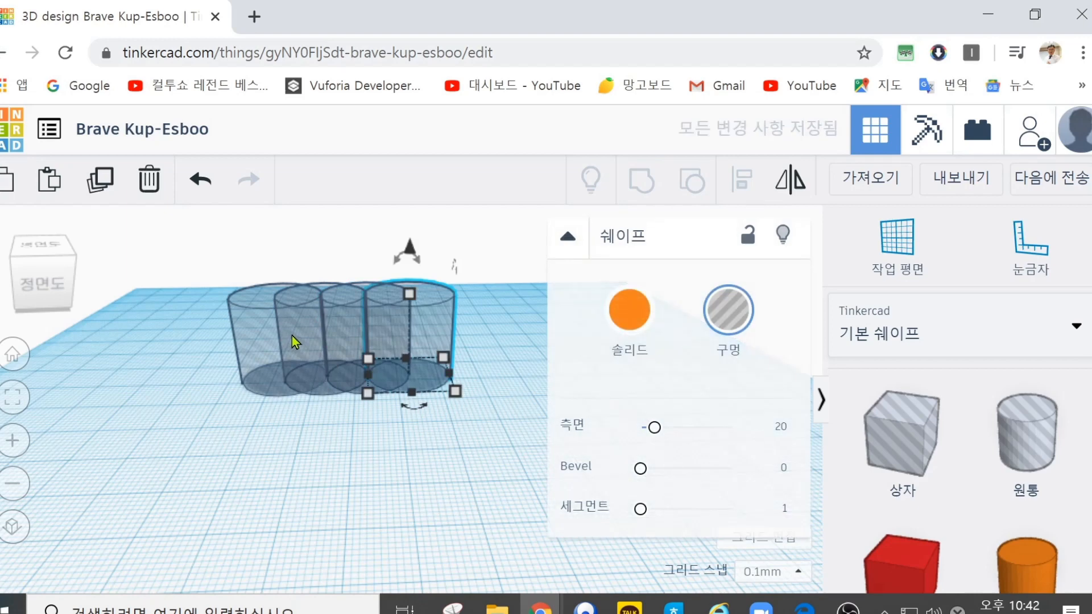
{"action": "key", "text": "ctrl+d"}
{"action": "key", "text": "ctrl+d"}
{"action": "left_click_drag", "start_coordinate": [221, 244], "coordinate": [569, 447]}
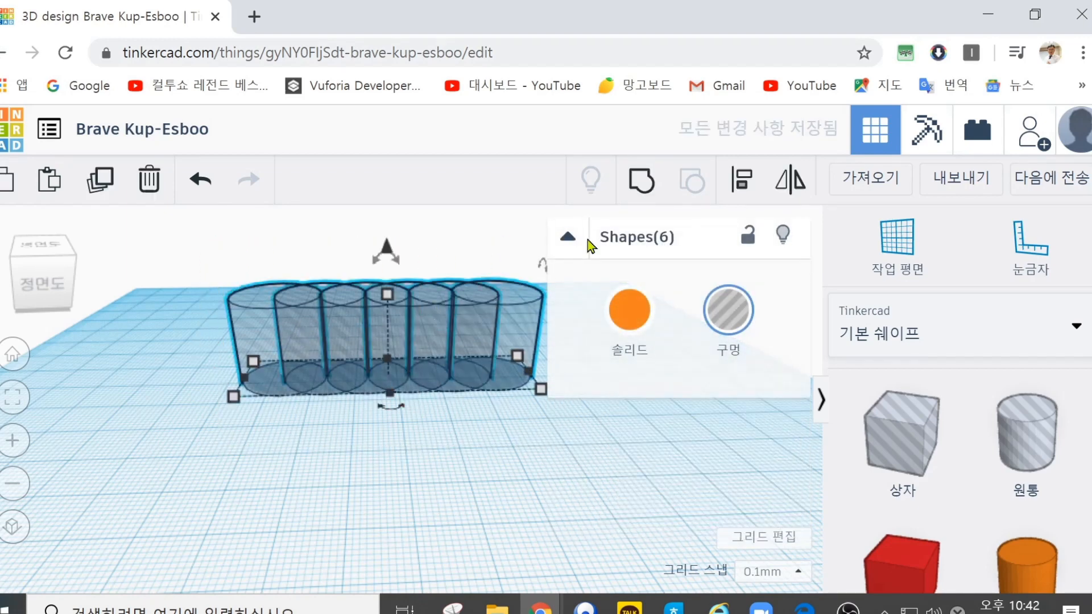
{"action": "left_click", "coordinate": [645, 183]}
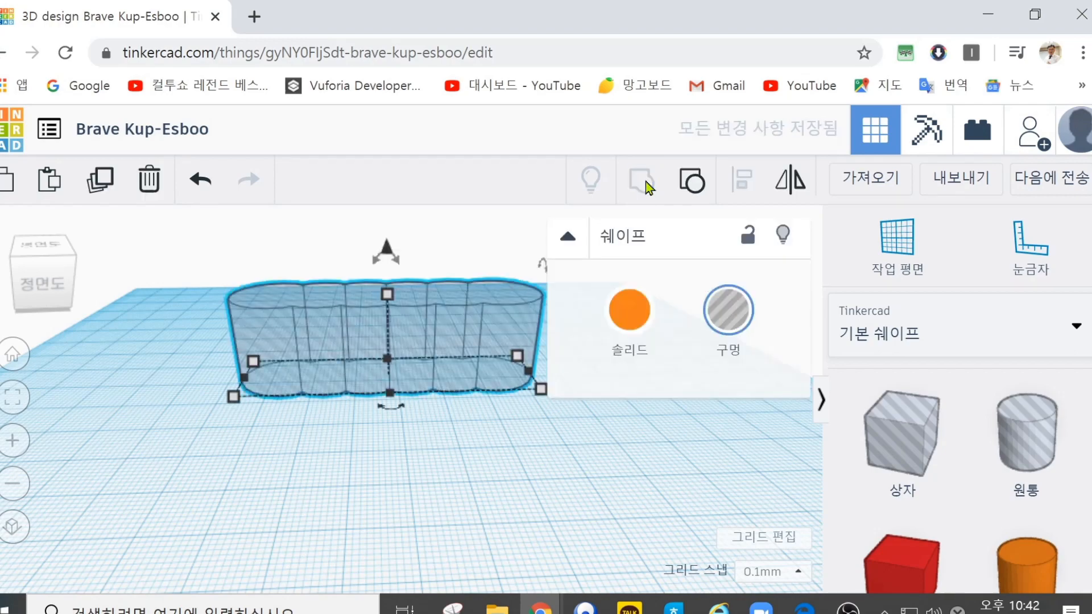
Step: Add a red box shaped into a long flat bar and position the grouped cylinder hole over its back edge
{"action": "left_click_drag", "start_coordinate": [417, 317], "coordinate": [391, 308]}
{"action": "scroll", "coordinate": [402, 398], "scroll_direction": "down", "scroll_amount": 1}
{"action": "left_click_drag", "start_coordinate": [911, 576], "coordinate": [374, 444]}
{"action": "left_click_drag", "start_coordinate": [368, 366], "coordinate": [610, 442]}
{"action": "left_click_drag", "start_coordinate": [439, 439], "coordinate": [348, 431]}
{"action": "left_click_drag", "start_coordinate": [370, 332], "coordinate": [377, 366]}
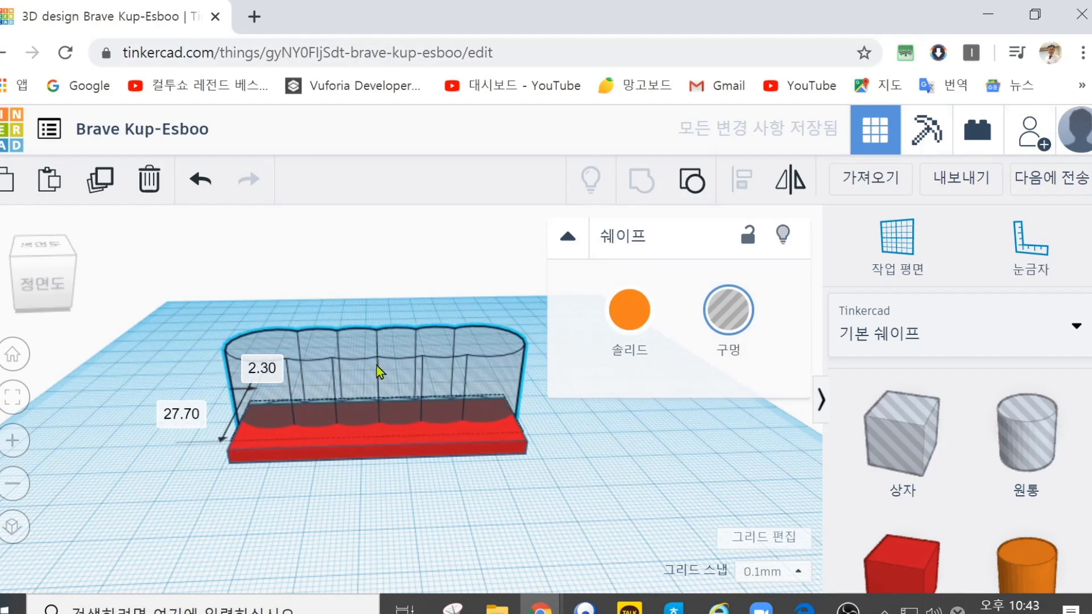
Step: Group the red bar with the cylinder-row hole to cut a scalloped back edge
{"action": "left_click_drag", "start_coordinate": [207, 294], "coordinate": [555, 505]}
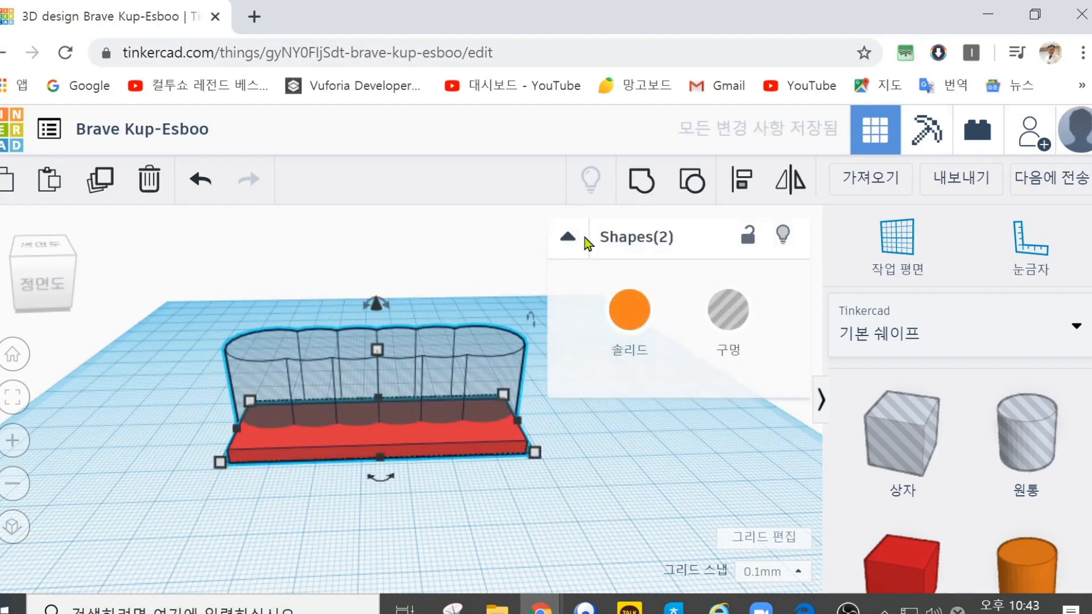
{"action": "left_click", "coordinate": [642, 185]}
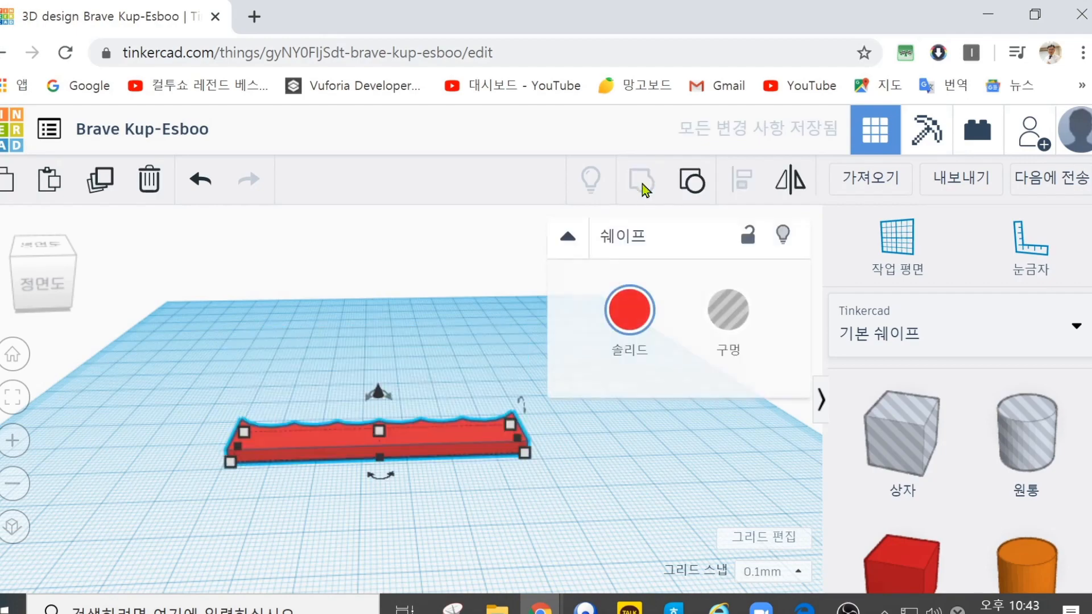
{"action": "right_click_drag", "start_coordinate": [451, 327], "coordinate": [431, 482]}
{"action": "left_click_drag", "start_coordinate": [413, 469], "coordinate": [410, 339]}
{"action": "right_click_drag", "start_coordinate": [401, 380], "coordinate": [381, 465]}
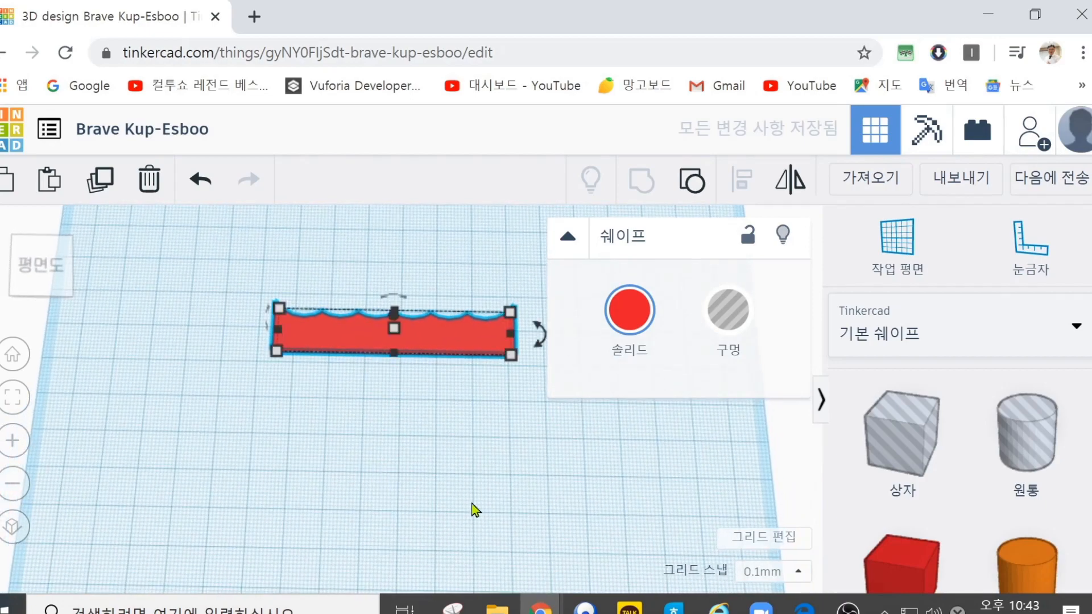
Step: Place two matching box holes side by side across the front edge of the scalloped bar
{"action": "left_click_drag", "start_coordinate": [892, 445], "coordinate": [343, 371]}
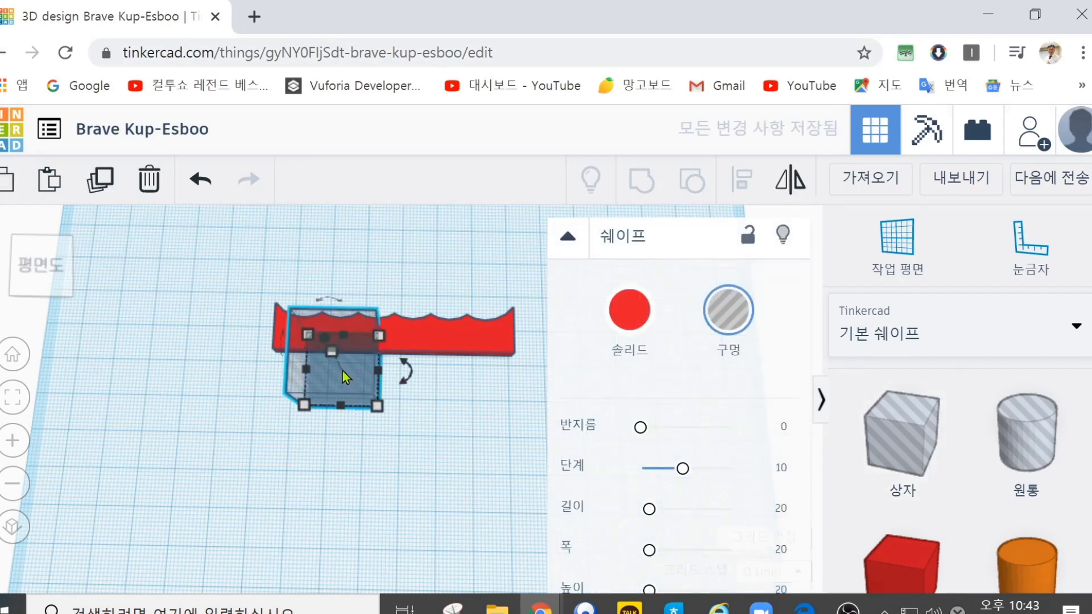
{"action": "mouse_move", "coordinate": [399, 397]}
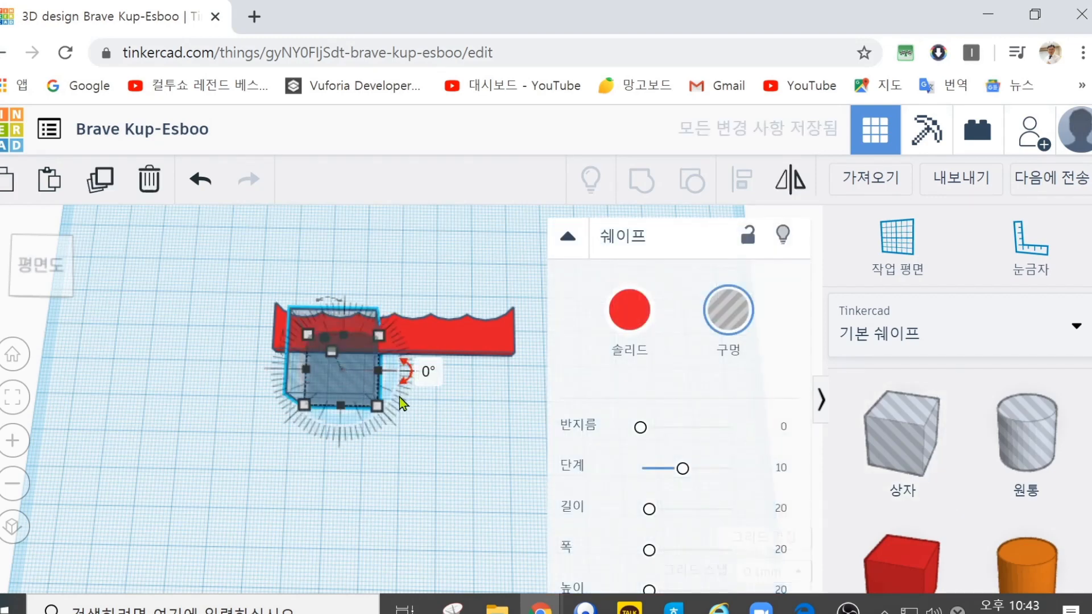
{"action": "key", "text": "ctrl+v"}
{"action": "left_click_drag", "start_coordinate": [399, 380], "coordinate": [482, 382]}
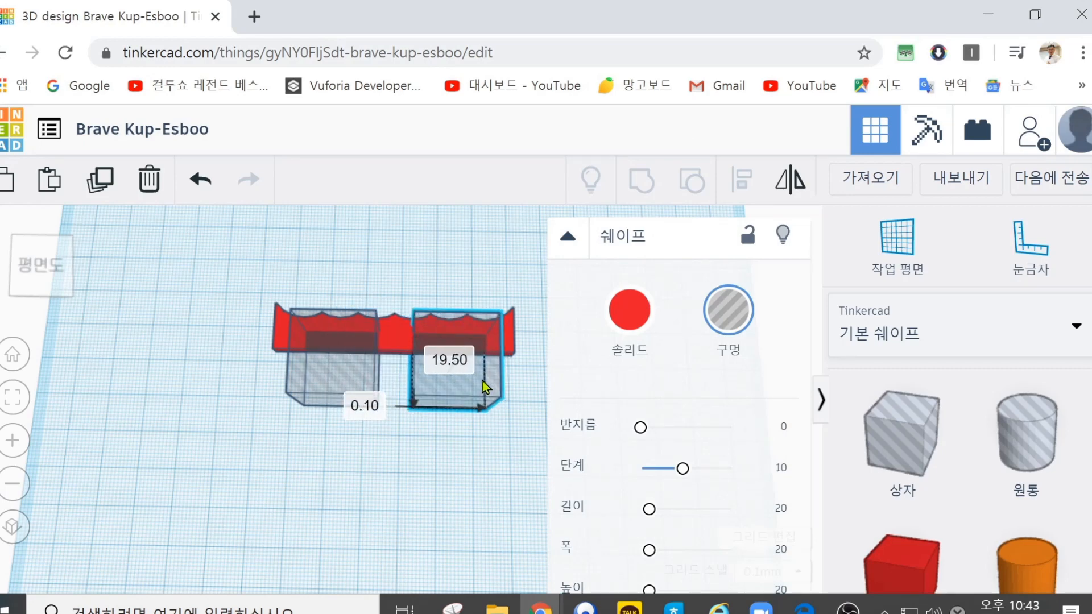
Step: Group the bar with both box holes to cut two front notches and clear the selection
{"action": "left_click", "coordinate": [207, 317]}
{"action": "left_click_drag", "start_coordinate": [183, 265], "coordinate": [550, 491]}
{"action": "left_click", "coordinate": [641, 181]}
{"action": "right_click_drag", "start_coordinate": [207, 287], "coordinate": [223, 402]}
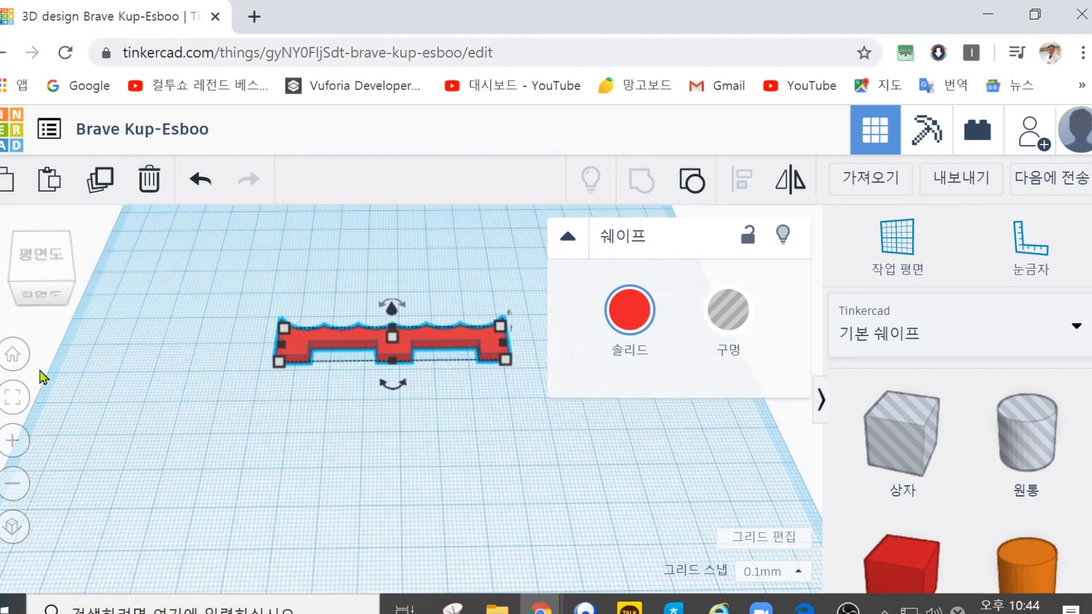
{"action": "left_click", "coordinate": [341, 380]}
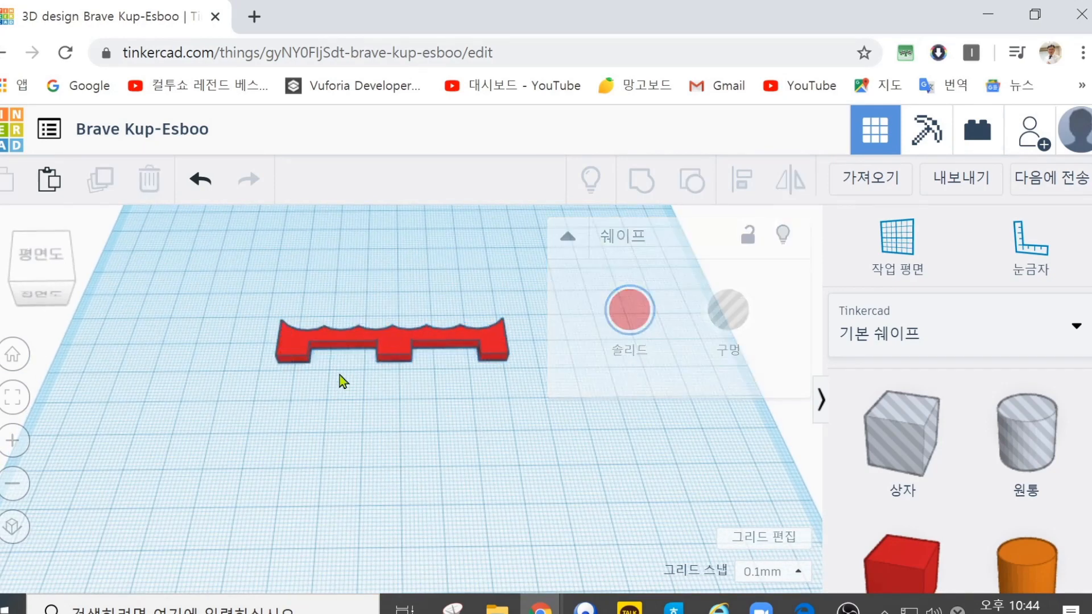
Step: Ungroup the notched bar and raise both box holes slightly above the workplane, the right one by 2 mm
{"action": "left_click_drag", "start_coordinate": [244, 336], "coordinate": [572, 406]}
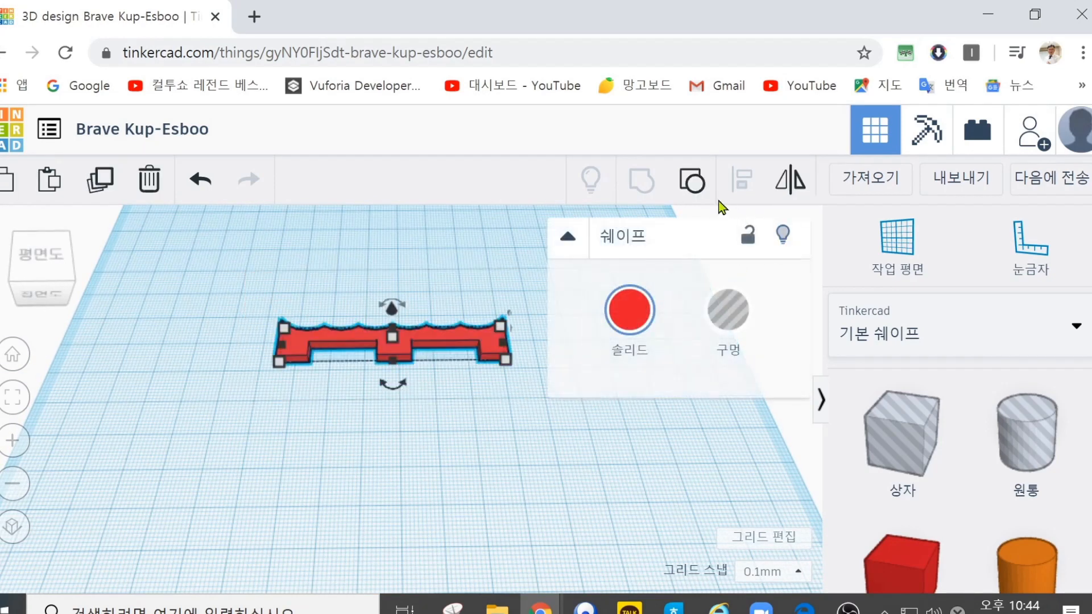
{"action": "left_click", "coordinate": [692, 181]}
{"action": "left_click", "coordinate": [459, 446]}
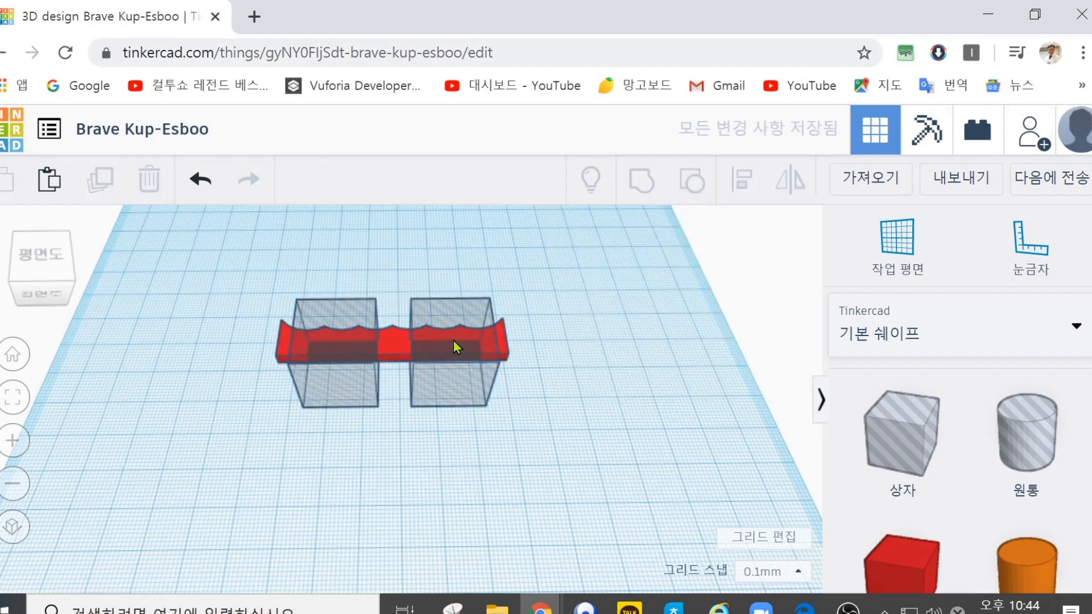
{"action": "left_click", "coordinate": [453, 336]}
{"action": "left_click_drag", "start_coordinate": [460, 302], "coordinate": [457, 294]}
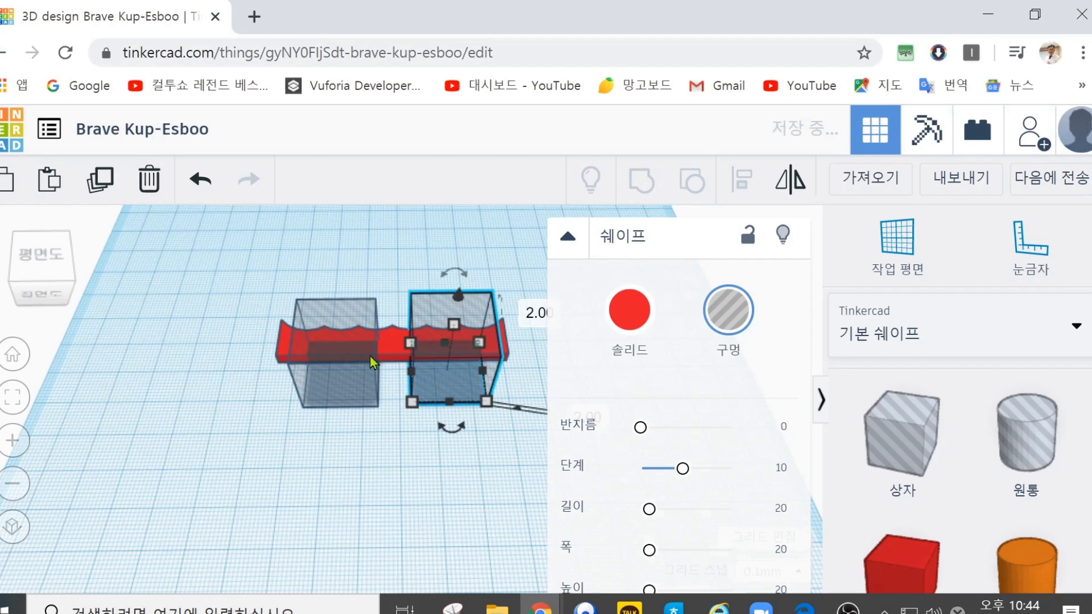
{"action": "left_click", "coordinate": [326, 312]}
{"action": "left_click_drag", "start_coordinate": [327, 302], "coordinate": [327, 295]}
{"action": "left_click", "coordinate": [163, 377]}
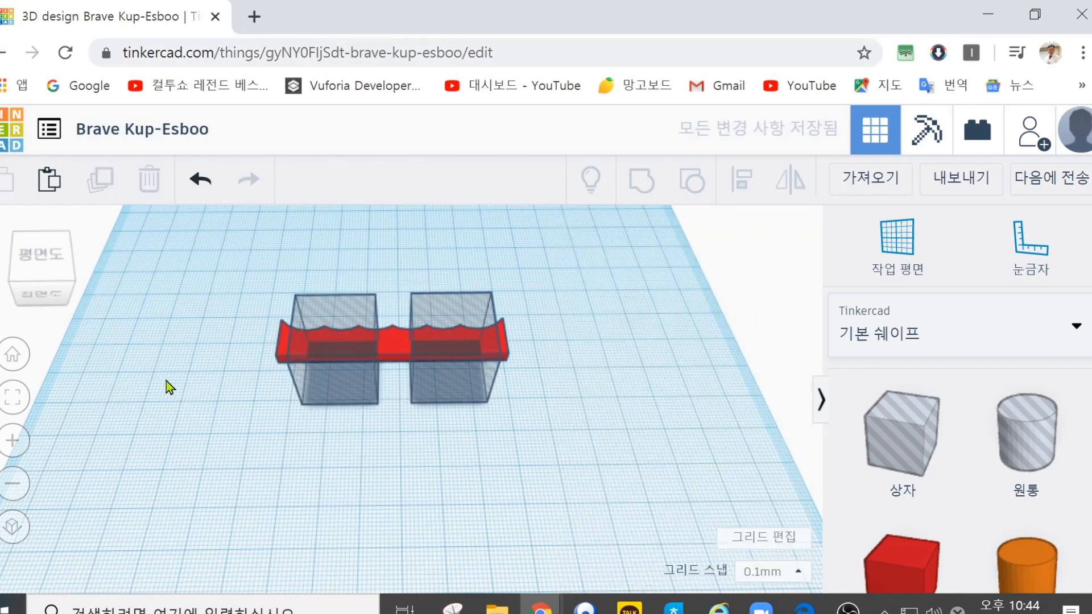
Step: Group the bar with both raised box holes to cut two shallow front recesses and clear the selection
{"action": "left_click_drag", "start_coordinate": [225, 255], "coordinate": [604, 438]}
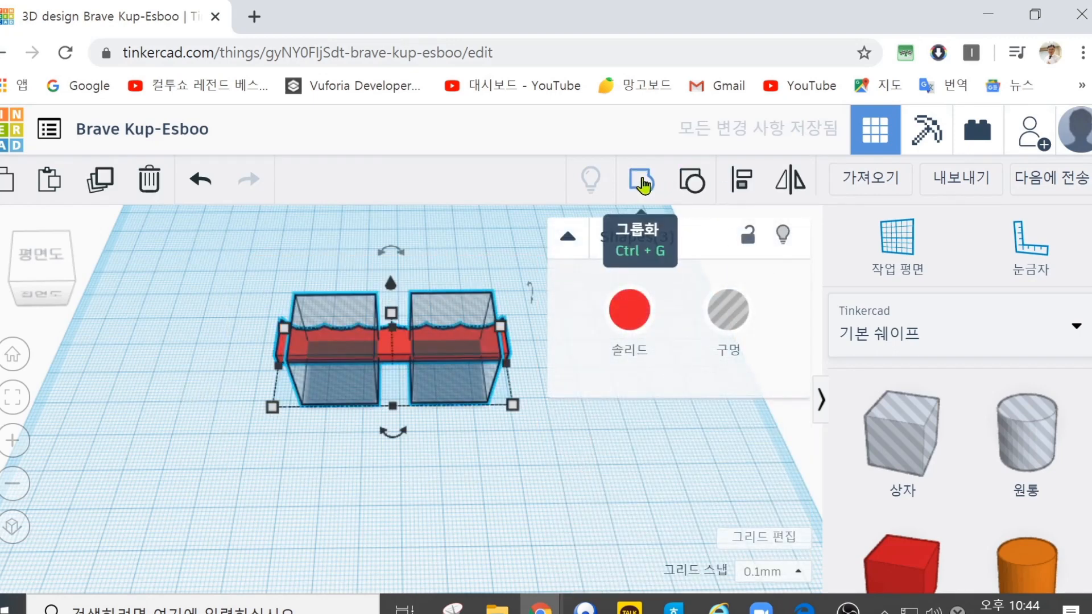
{"action": "left_click", "coordinate": [642, 183]}
{"action": "right_click_drag", "start_coordinate": [459, 249], "coordinate": [449, 297]}
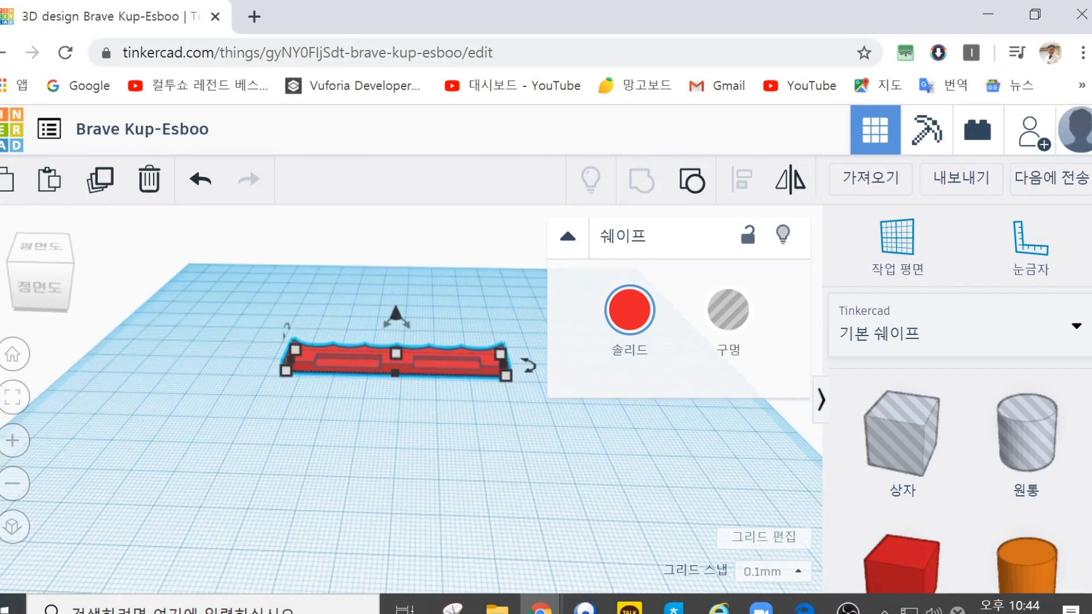
{"action": "left_click", "coordinate": [497, 431]}
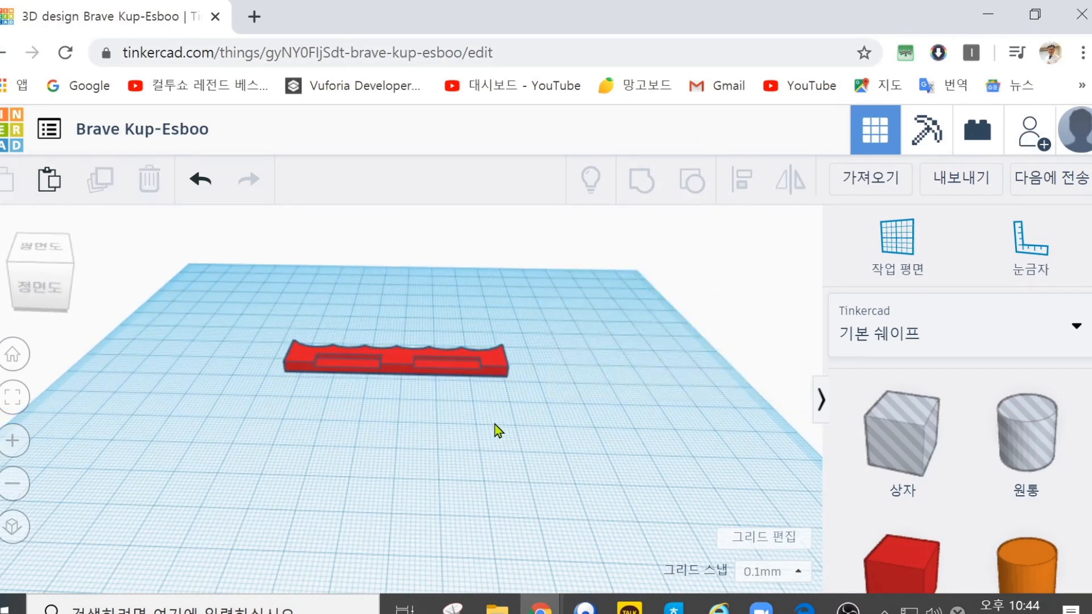
Step: Delete the recessed bar and place a new red box flattened to about 6.4 mm high
{"action": "left_click", "coordinate": [394, 369]}
{"action": "left_click", "coordinate": [149, 181]}
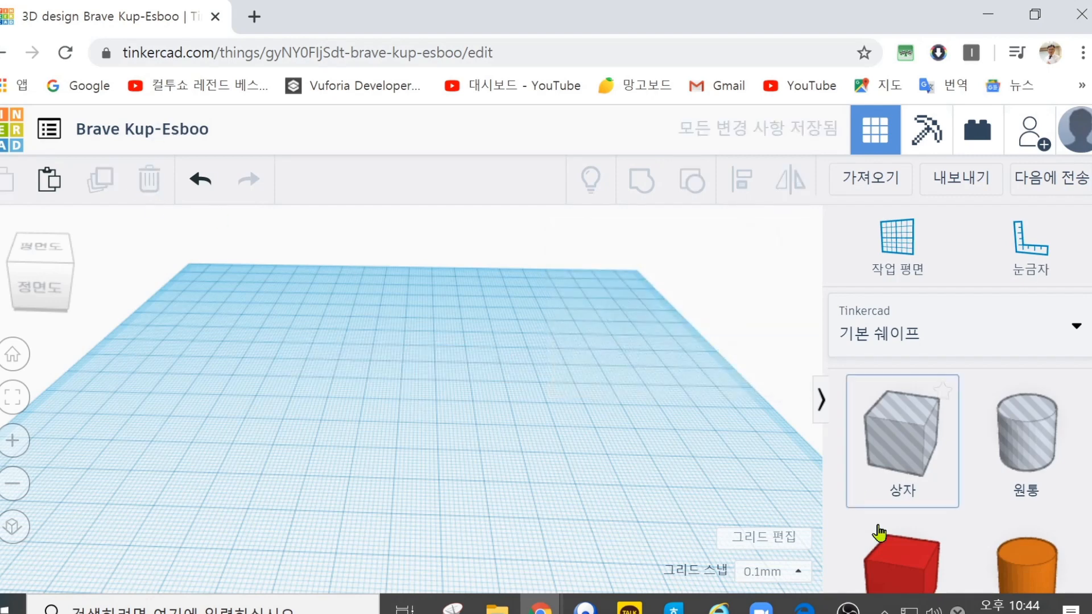
{"action": "left_click_drag", "start_coordinate": [902, 565], "coordinate": [297, 360]}
{"action": "mouse_move", "coordinate": [284, 300]}
{"action": "left_click_drag", "start_coordinate": [284, 299], "coordinate": [292, 339]}
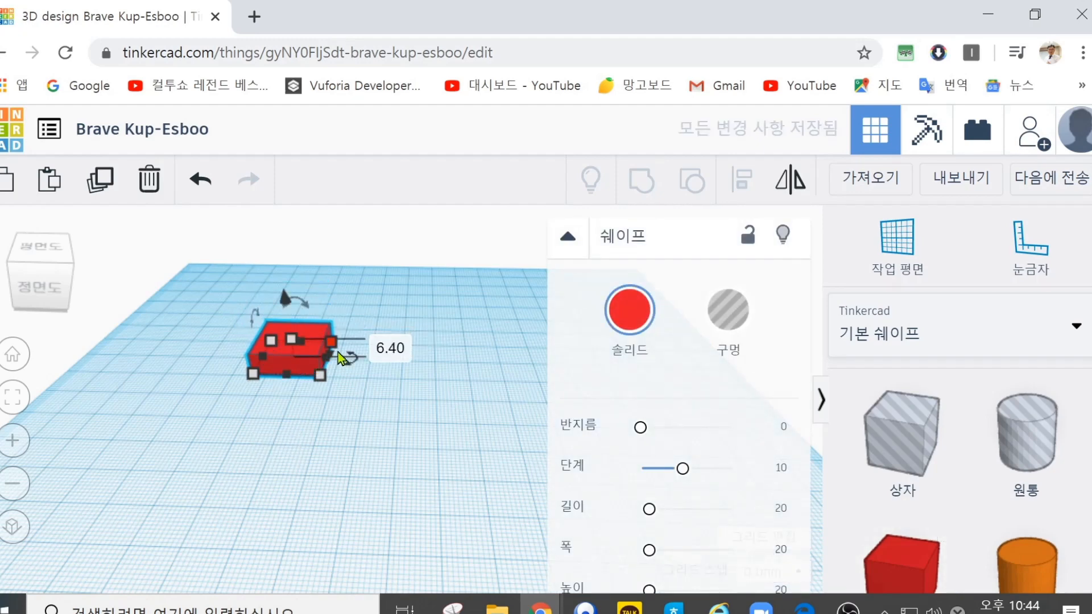
Step: Stretch the flat red box to about 47.4 by 46.5 mm and move it by 22.2 and -7.9 mm
{"action": "left_click_drag", "start_coordinate": [322, 381], "coordinate": [414, 435]}
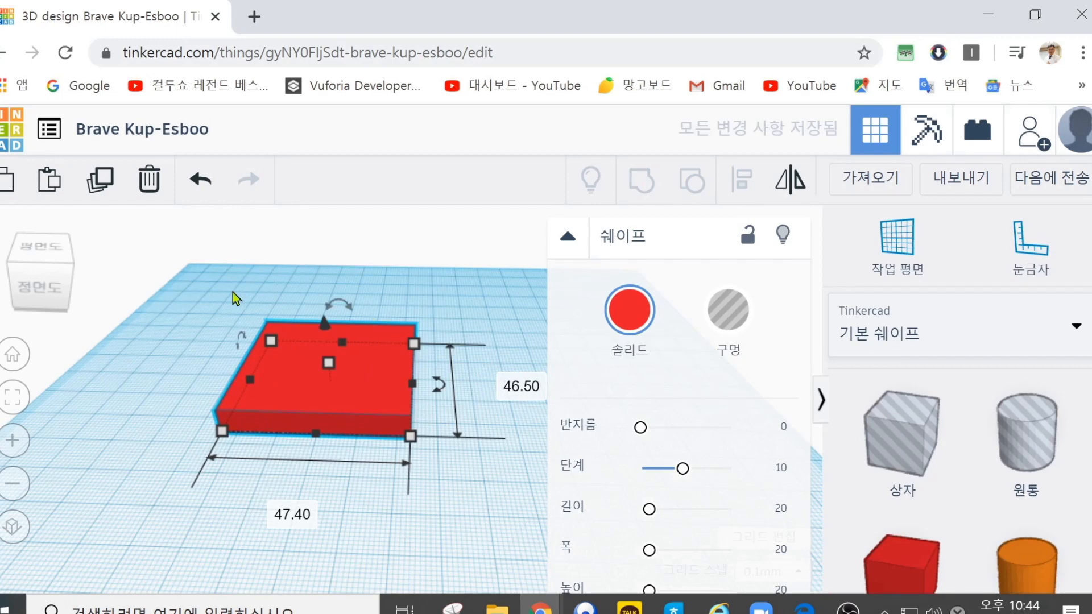
{"action": "right_click_drag", "start_coordinate": [220, 290], "coordinate": [244, 316]}
{"action": "left_click_drag", "start_coordinate": [295, 397], "coordinate": [380, 369]}
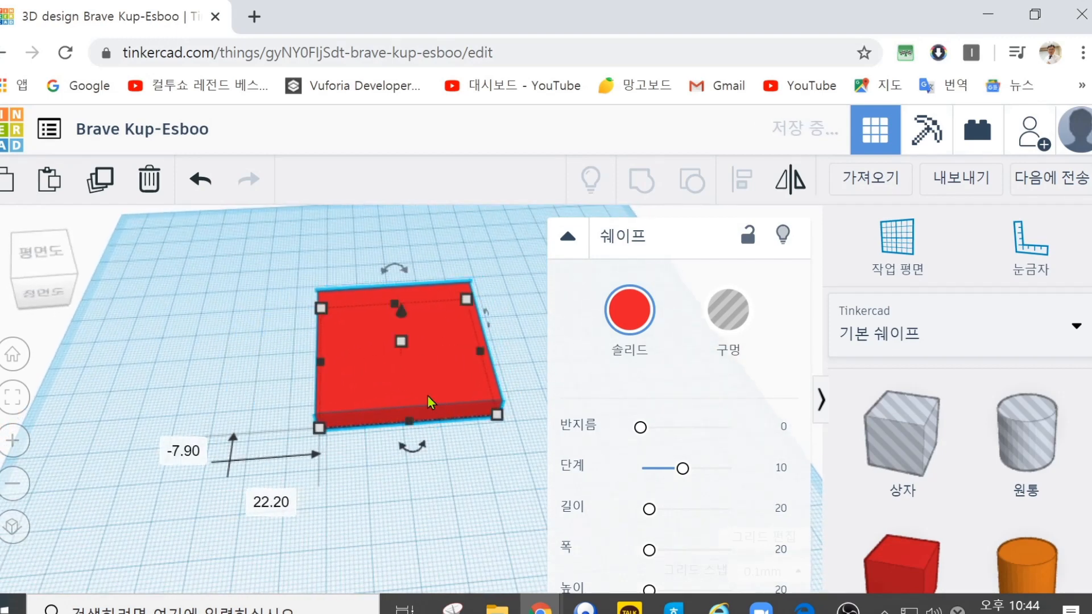
Step: Add a heart shape from the basic shapes on top of the flat red plate
{"action": "scroll", "coordinate": [949, 549], "scroll_direction": "down", "scroll_amount": 10}
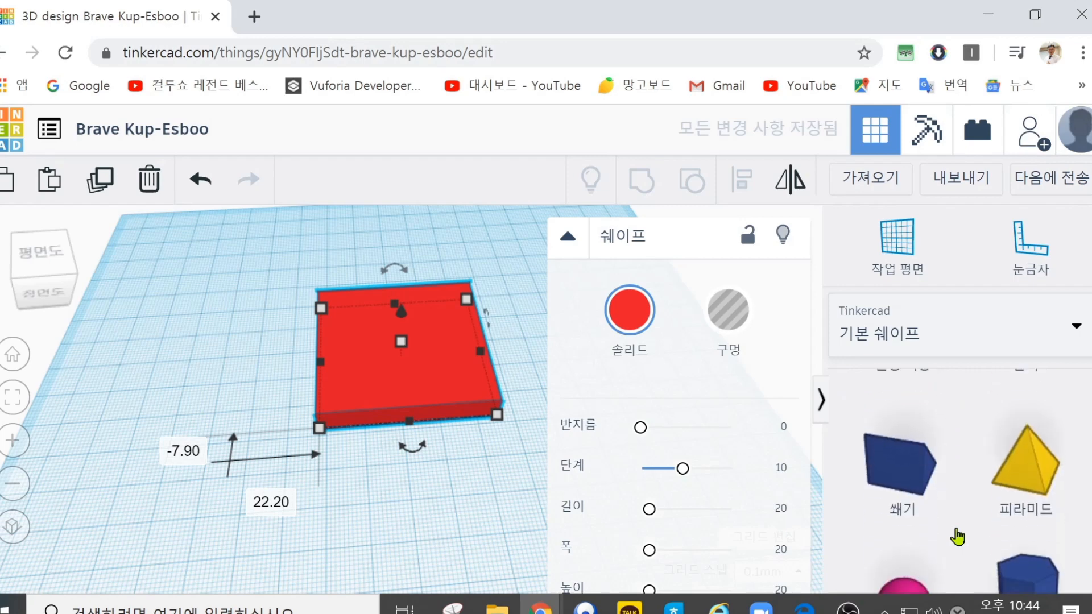
{"action": "scroll", "coordinate": [958, 535], "scroll_direction": "down", "scroll_amount": 3}
{"action": "left_click_drag", "start_coordinate": [969, 503], "coordinate": [306, 313]}
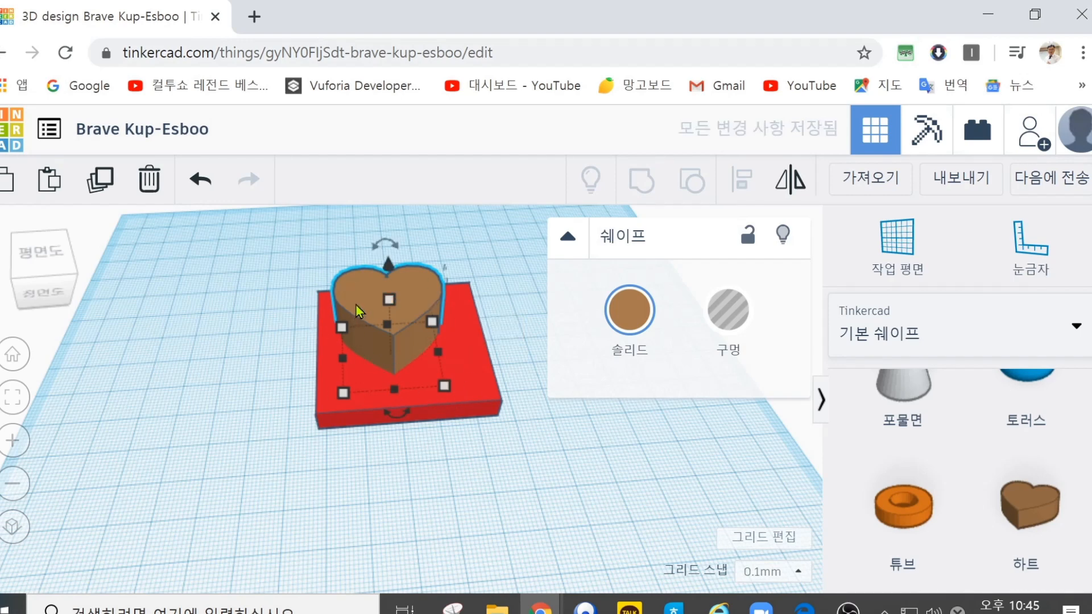
{"action": "left_click", "coordinate": [382, 405], "text": "shift"}
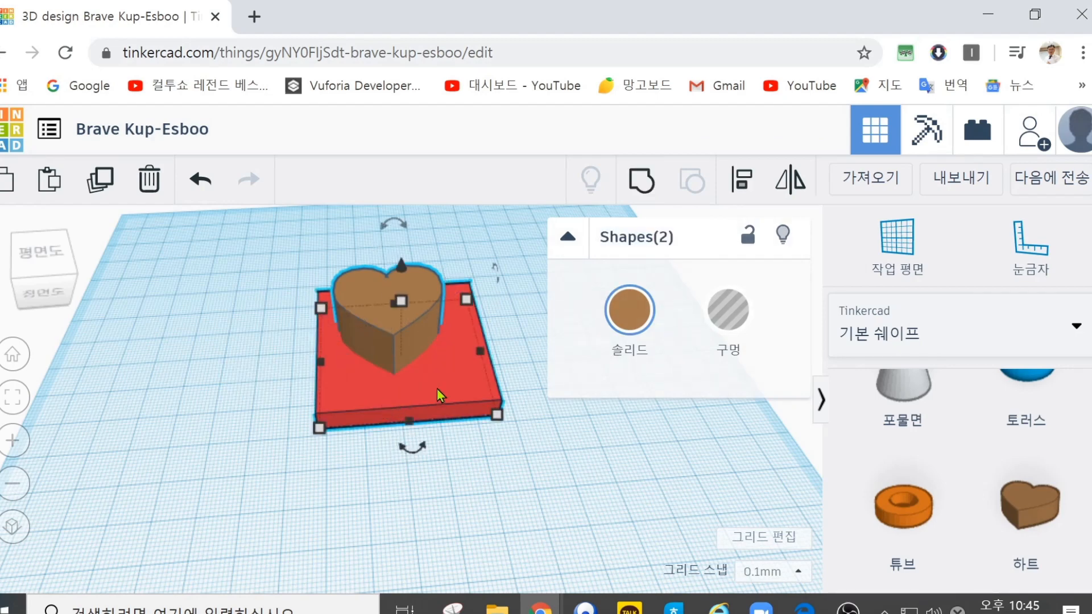
{"action": "left_click", "coordinate": [744, 182]}
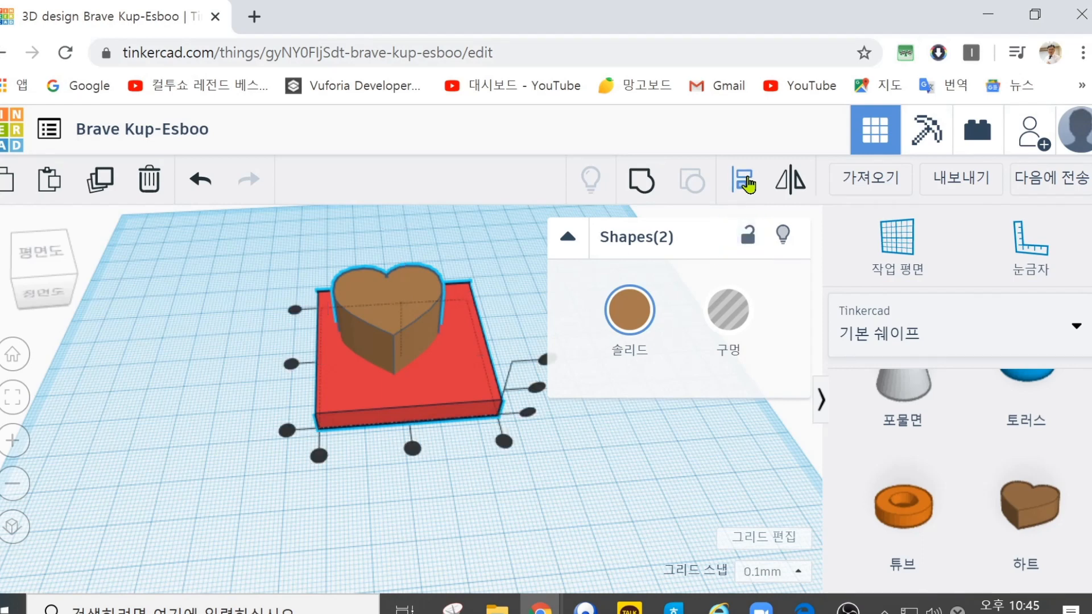
{"action": "left_click", "coordinate": [291, 364]}
{"action": "left_click", "coordinate": [346, 363]}
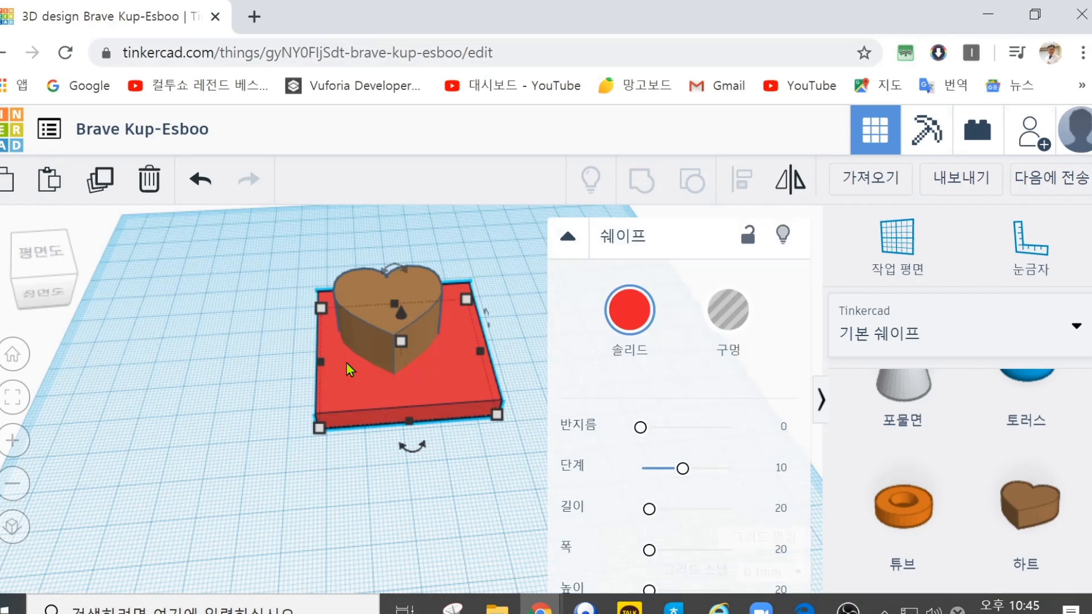
Step: Align the heart and the red plate on their centres in both horizontal directions
{"action": "left_click", "coordinate": [367, 275]}
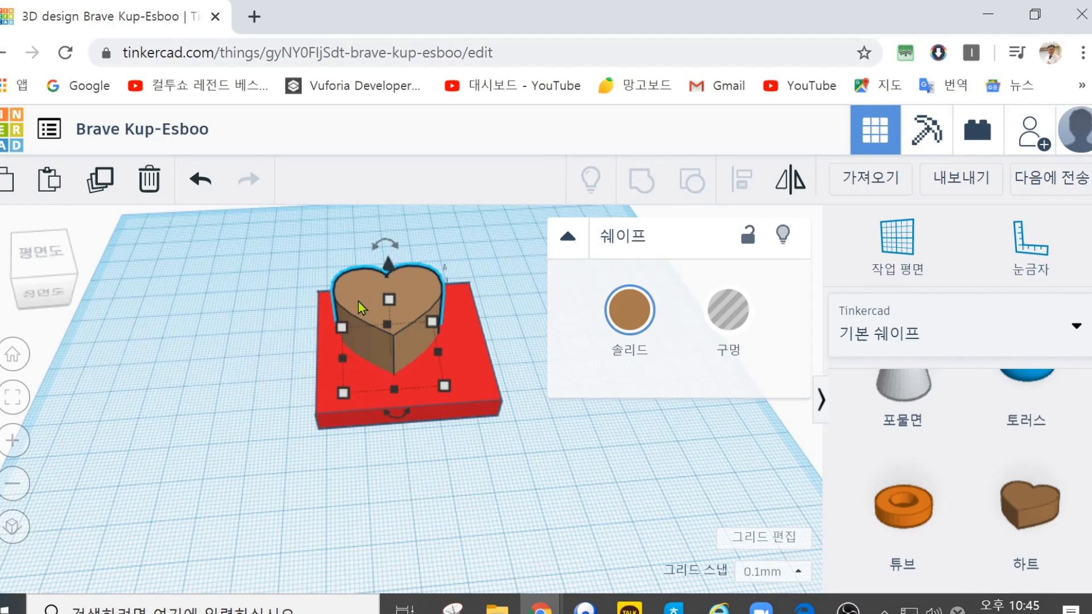
{"action": "left_click", "coordinate": [326, 401], "text": "shift"}
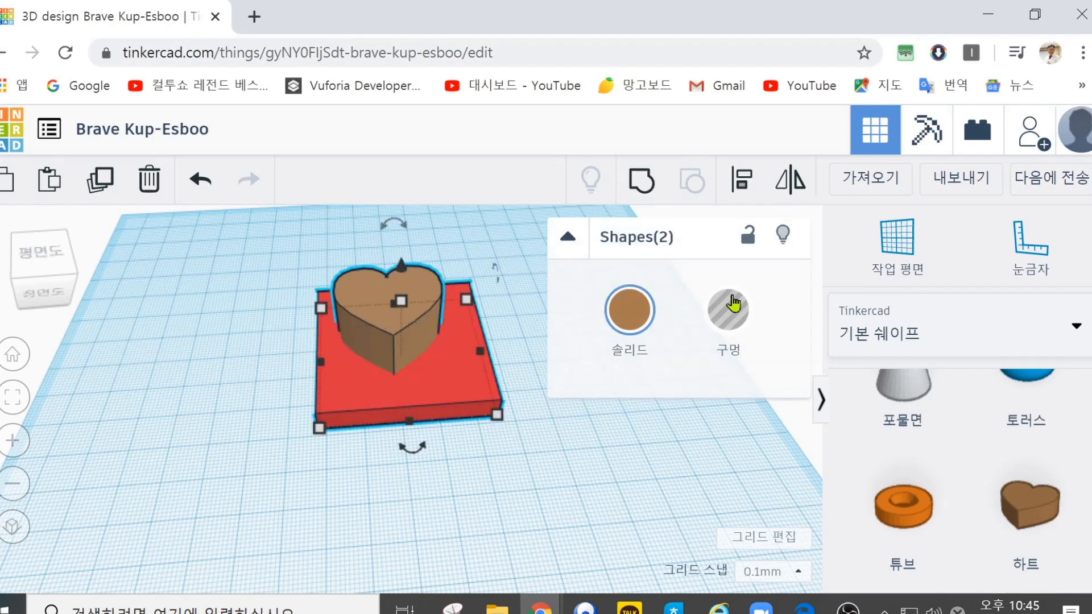
{"action": "left_click", "coordinate": [764, 187]}
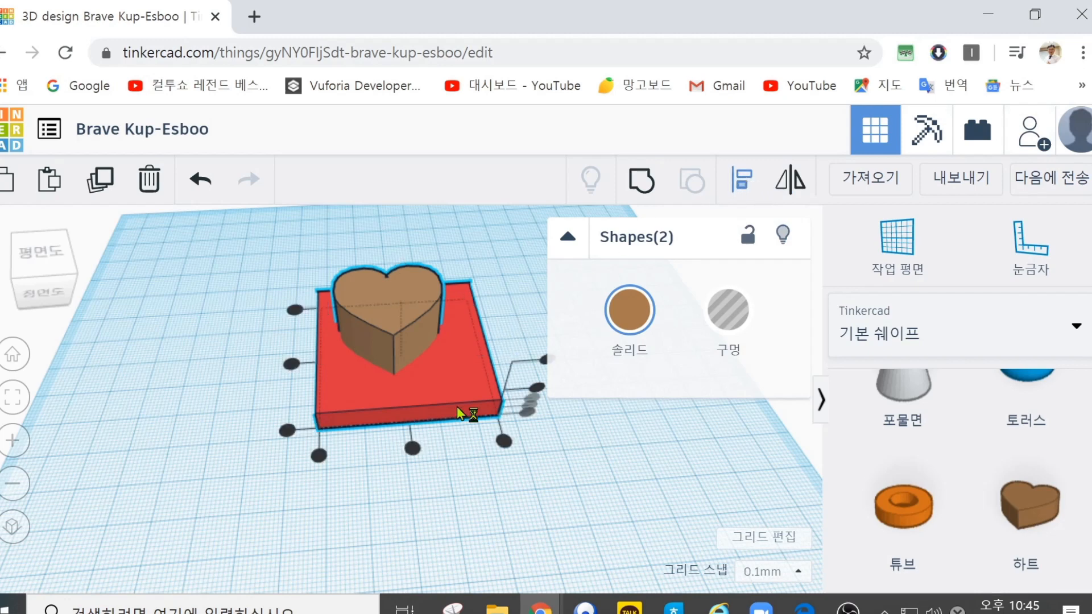
{"action": "left_click", "coordinate": [413, 450]}
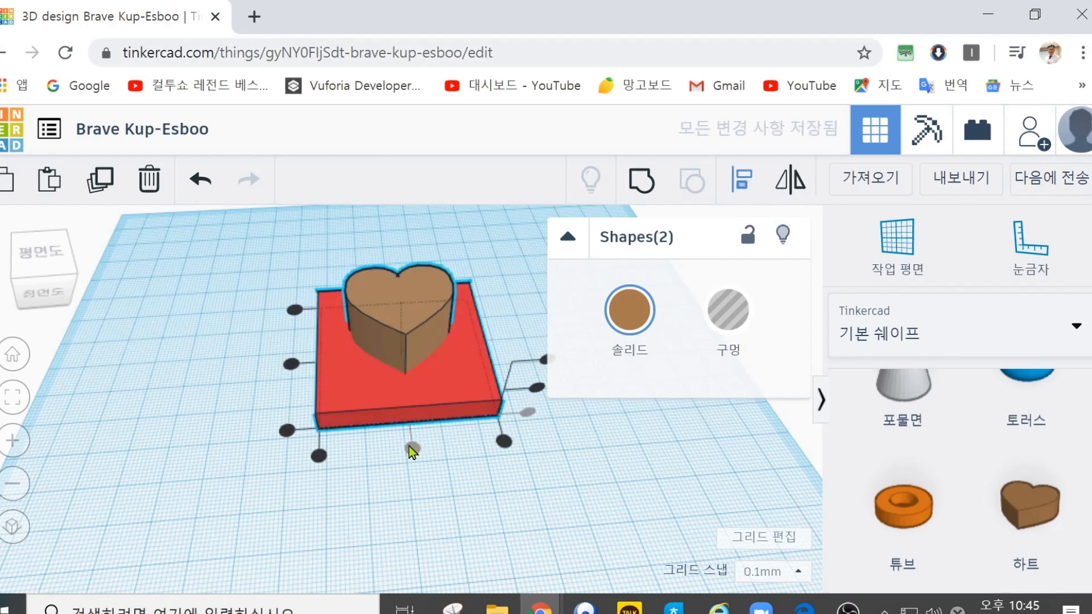
{"action": "left_click", "coordinate": [292, 363]}
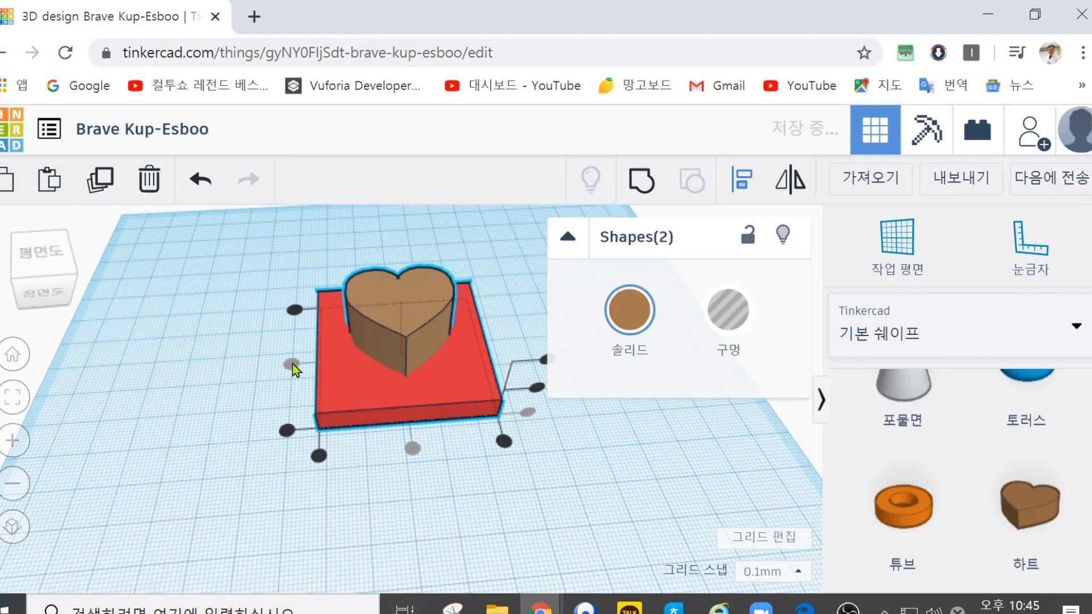
Step: Try the heart and the red plate in turn as the alignment reference and clear the selection
{"action": "right_click_drag", "start_coordinate": [241, 261], "coordinate": [228, 383]}
{"action": "left_click", "coordinate": [418, 305]}
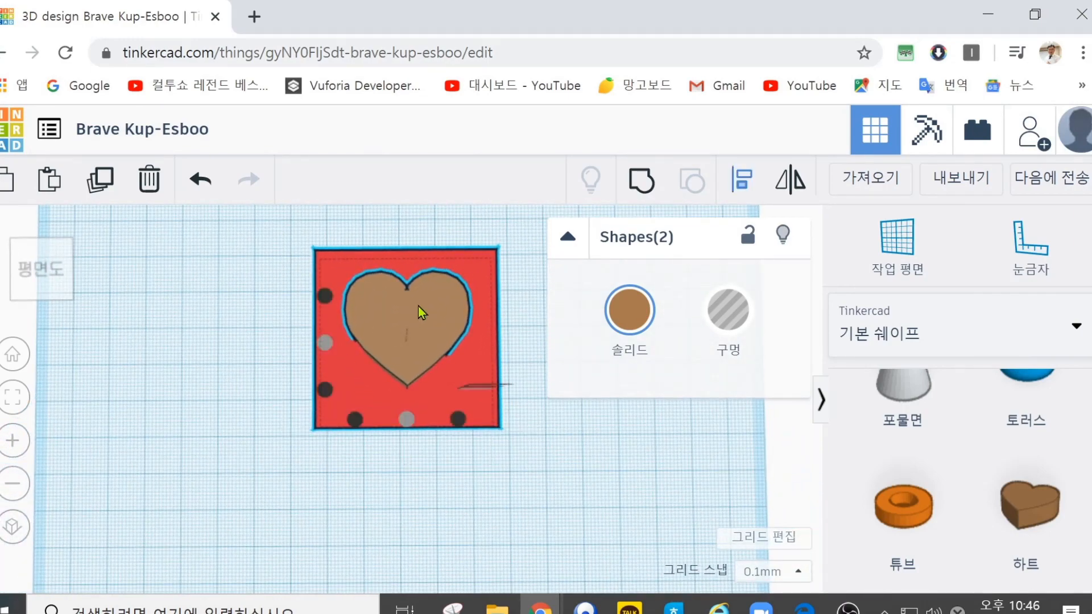
{"action": "left_click", "coordinate": [332, 404]}
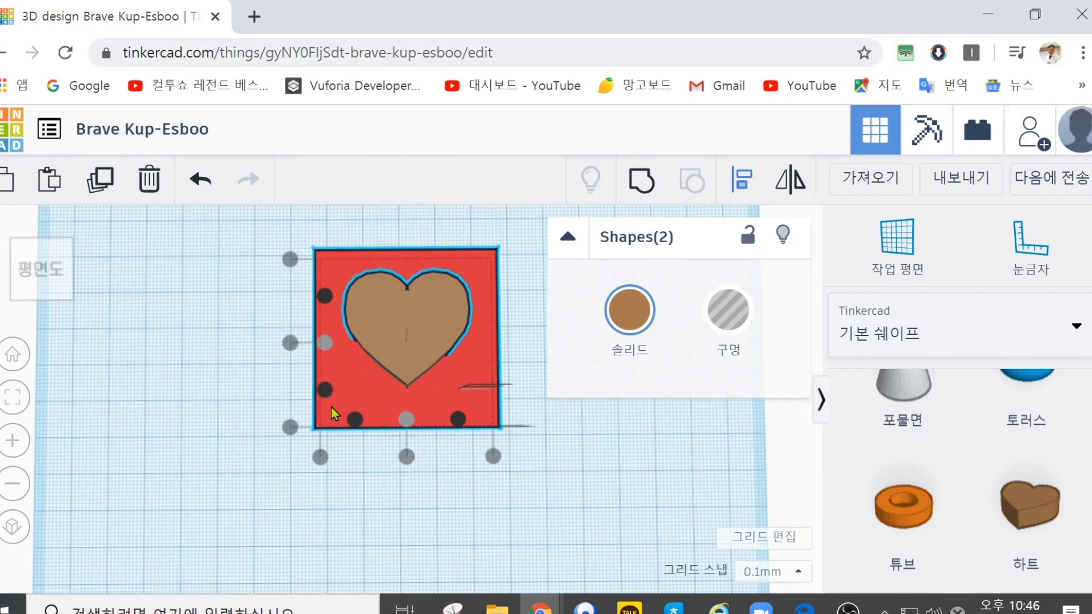
{"action": "left_click", "coordinate": [387, 312]}
{"action": "left_click", "coordinate": [261, 227]}
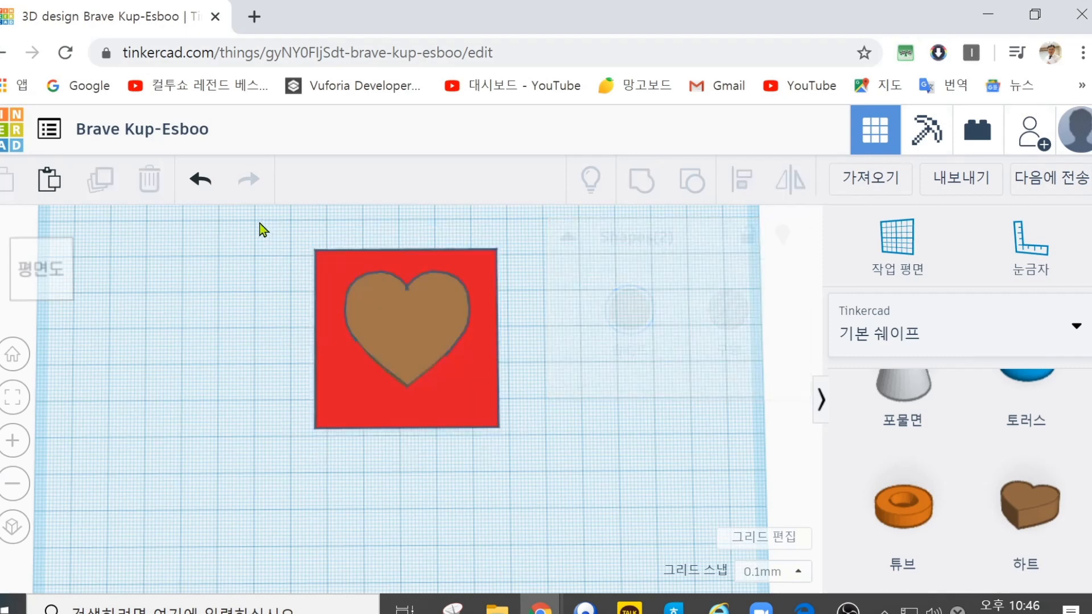
Step: Select the heart and the red plate together and start the Align tool
{"action": "left_click", "coordinate": [395, 305]}
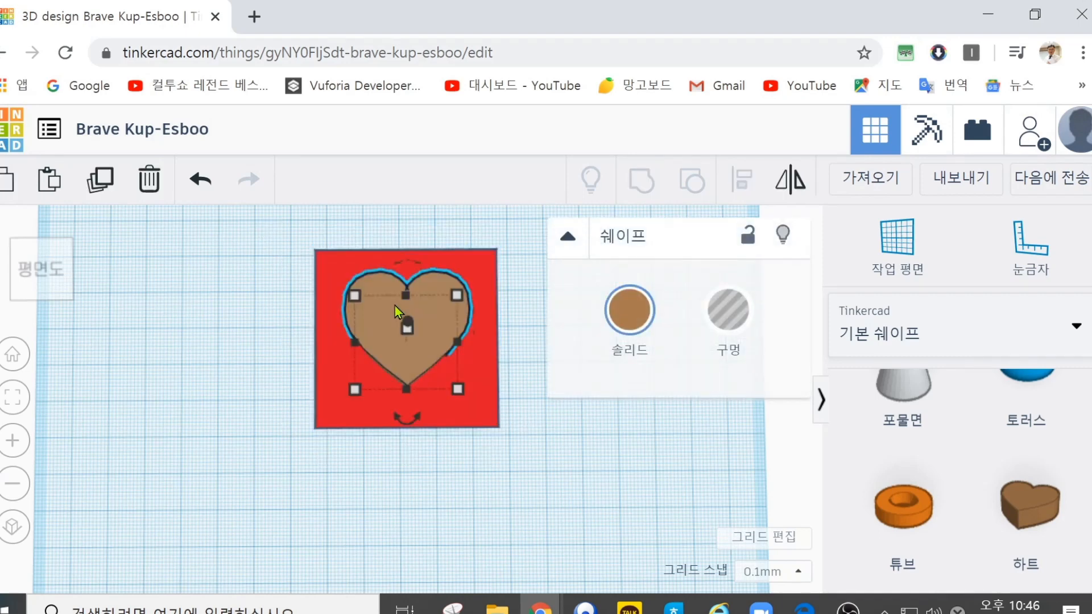
{"action": "left_click", "coordinate": [330, 408], "text": "shift"}
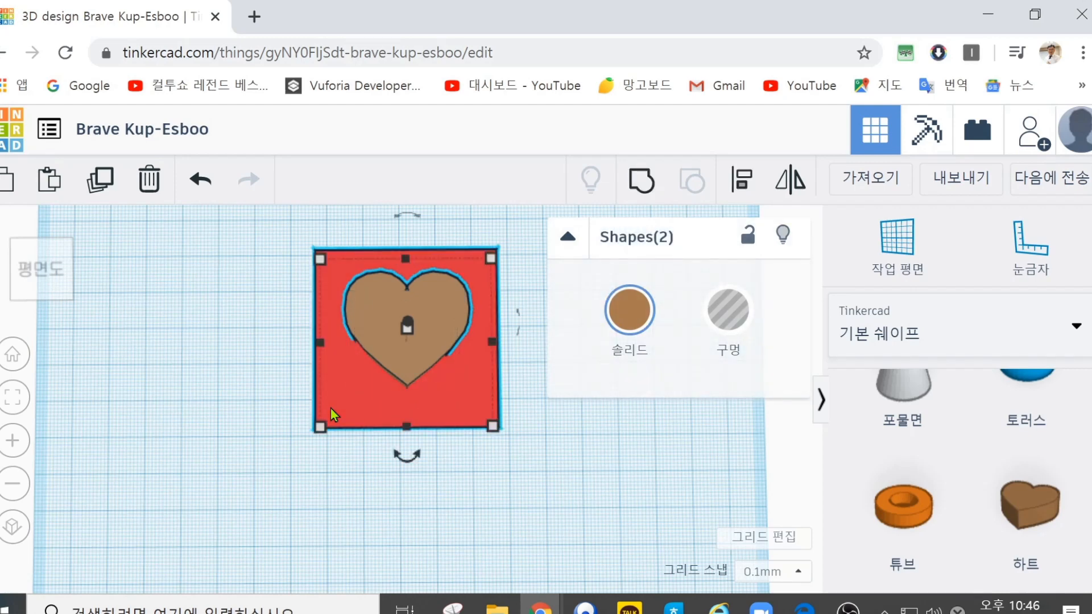
{"action": "left_click", "coordinate": [751, 183]}
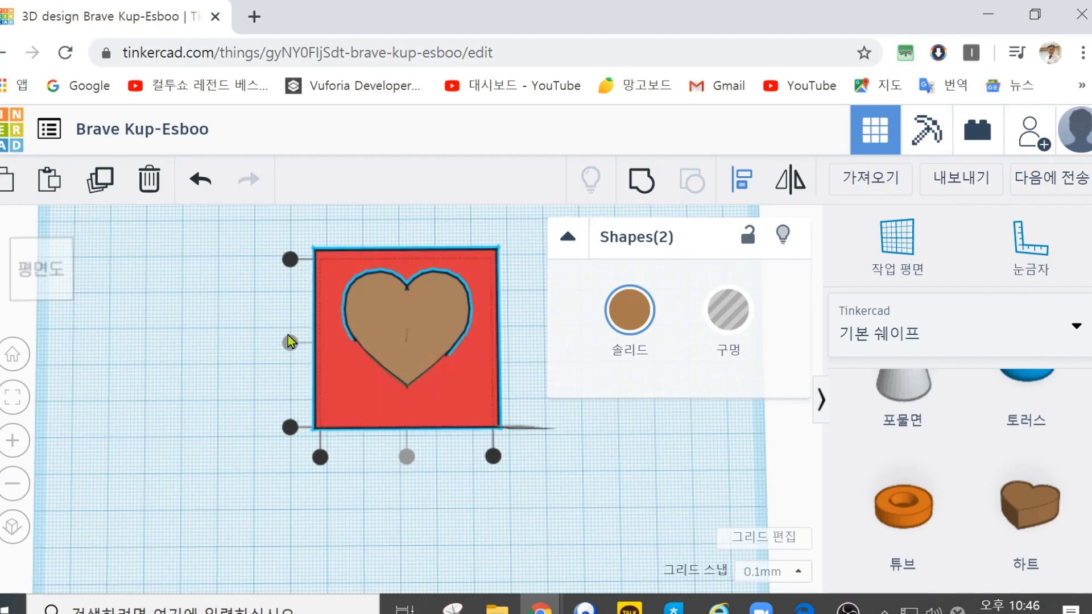
Step: Set the heart as the alignment reference and recolour the heart and the plate together in yellow
{"action": "left_click", "coordinate": [419, 303]}
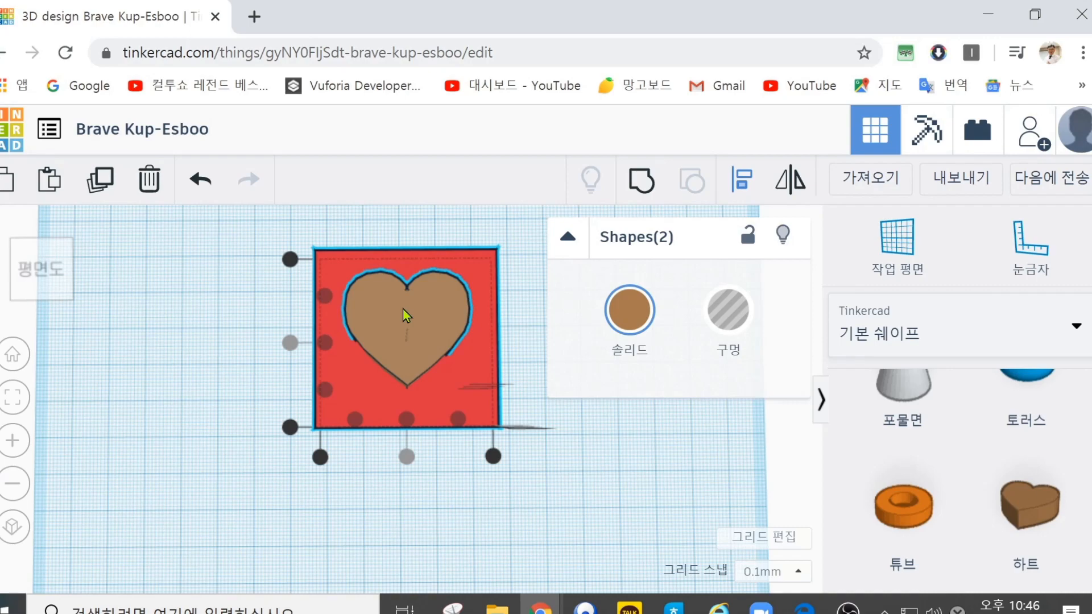
{"action": "right_click_drag", "start_coordinate": [232, 334], "coordinate": [233, 257]}
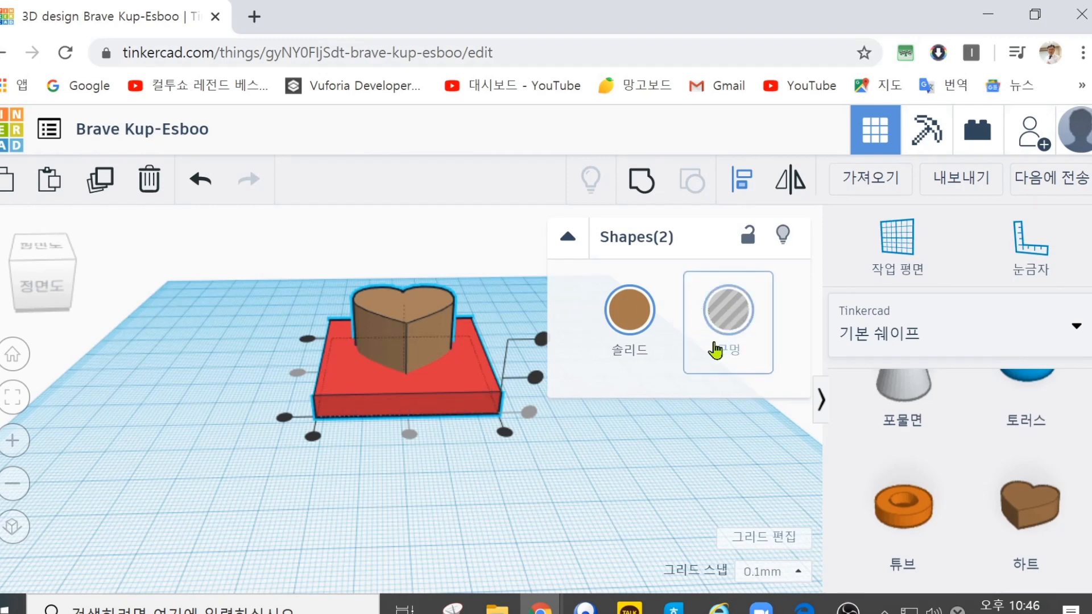
{"action": "left_click", "coordinate": [635, 316]}
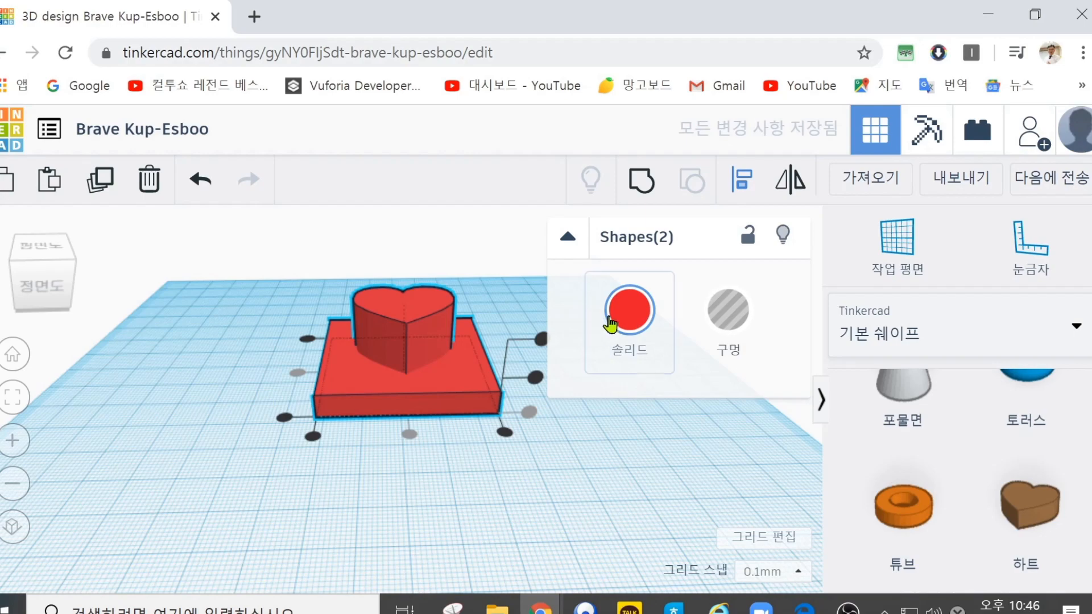
{"action": "left_click", "coordinate": [625, 310]}
{"action": "left_click", "coordinate": [681, 501]}
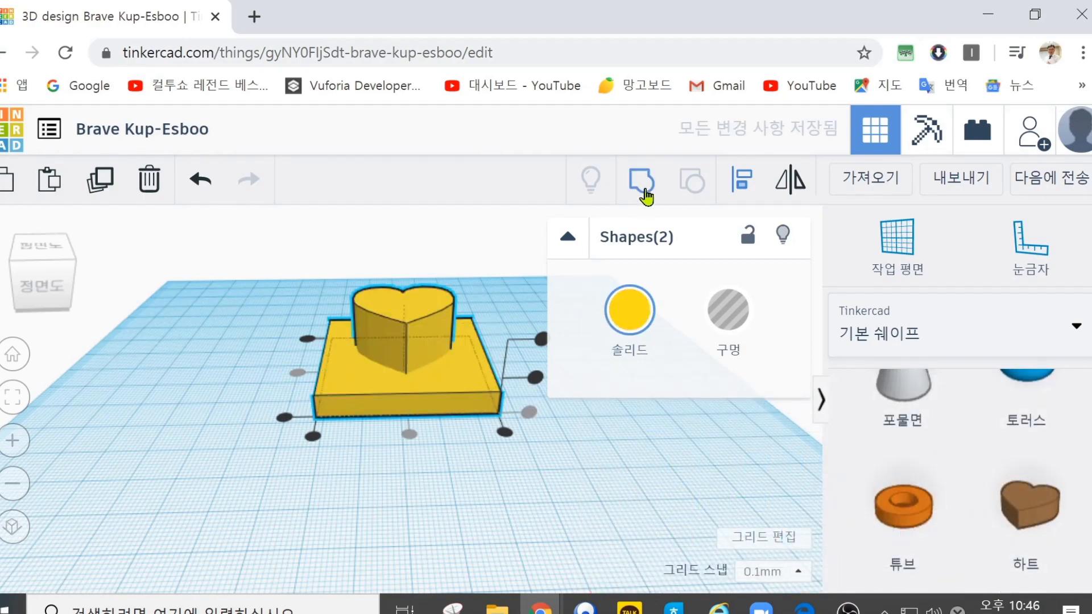
Step: Group the heart and the plate into one shape and recolour the group magenta
{"action": "left_click", "coordinate": [642, 191]}
{"action": "left_click", "coordinate": [469, 442]}
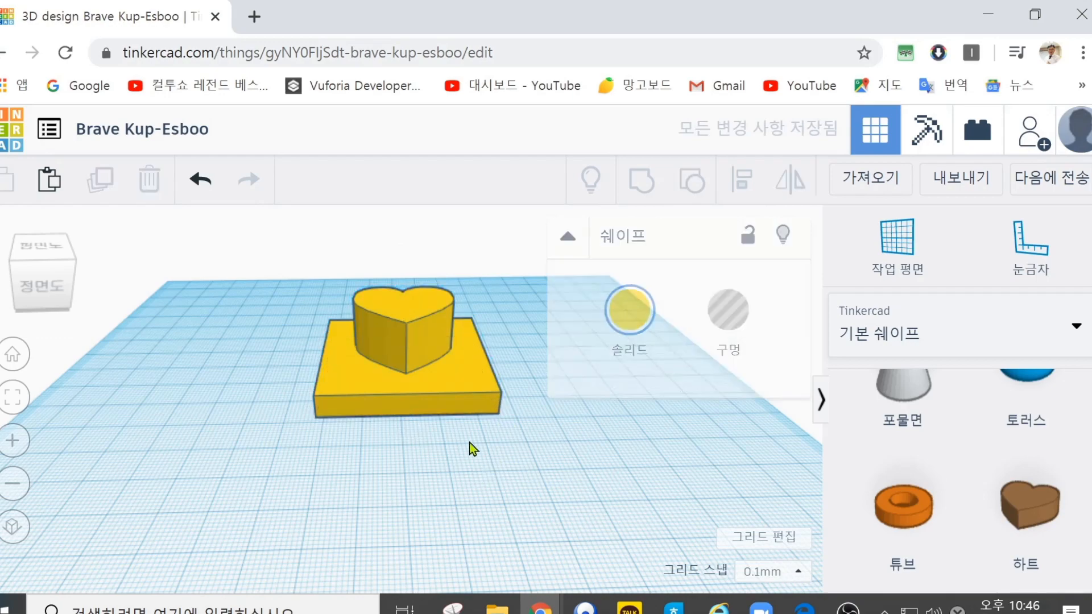
{"action": "left_click", "coordinate": [414, 316]}
{"action": "left_click", "coordinate": [629, 310]}
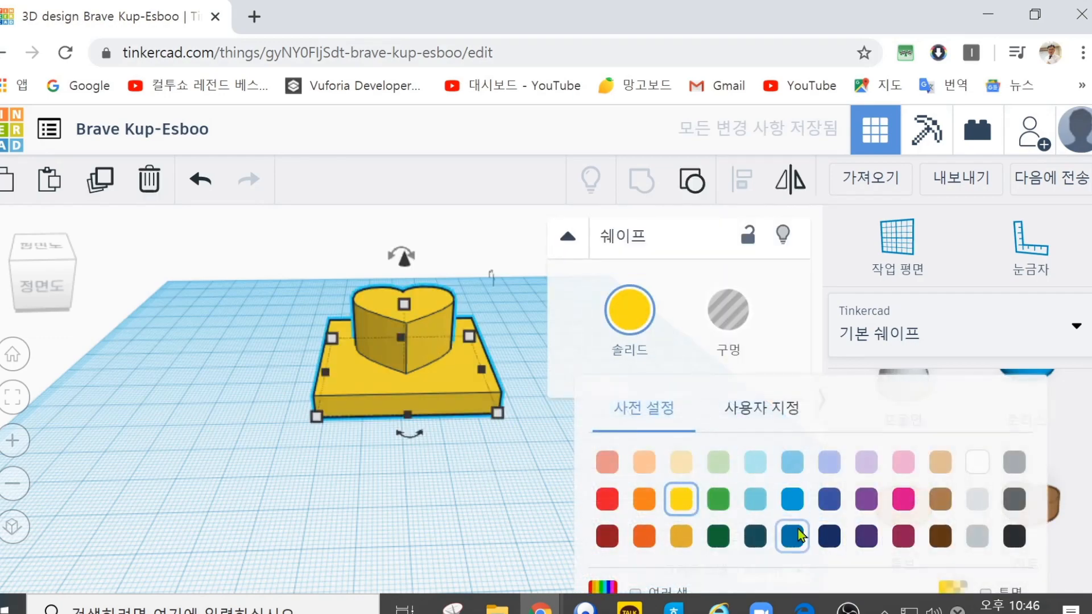
{"action": "left_click", "coordinate": [892, 502]}
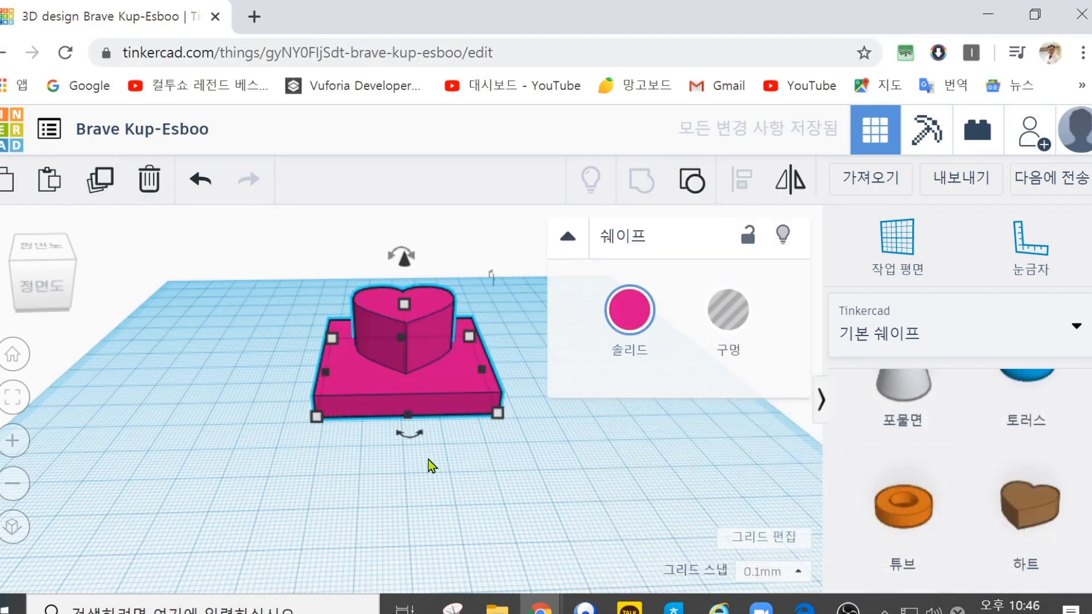
Step: Ungroup the heart and plate and colour only the heart red, leaving nothing selected
{"action": "left_click", "coordinate": [260, 414]}
{"action": "right_click_drag", "start_coordinate": [254, 306], "coordinate": [273, 376]}
{"action": "left_click", "coordinate": [357, 399]}
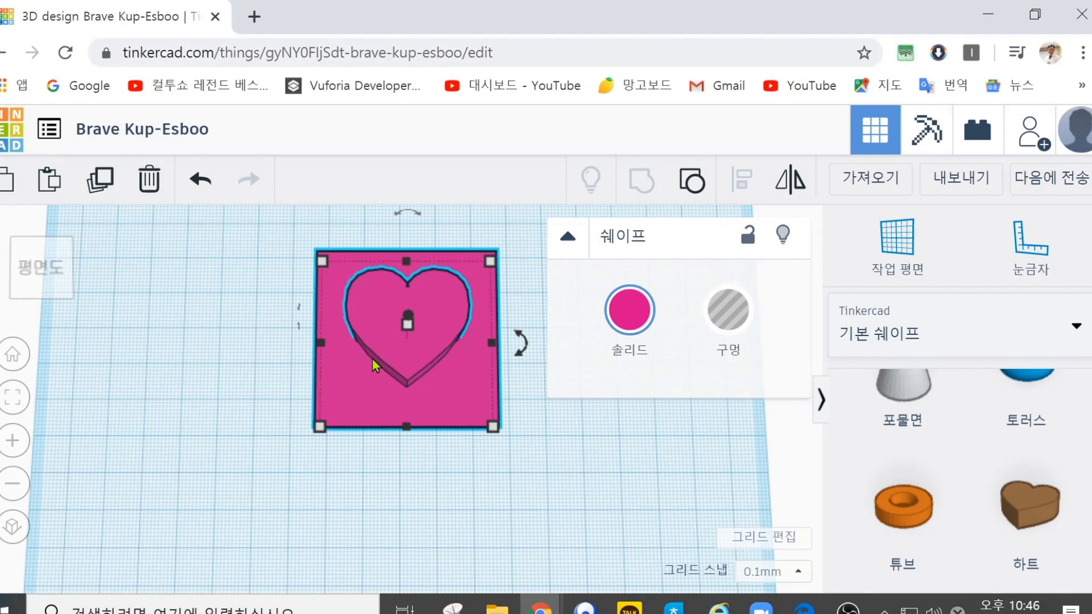
{"action": "left_click", "coordinate": [692, 180]}
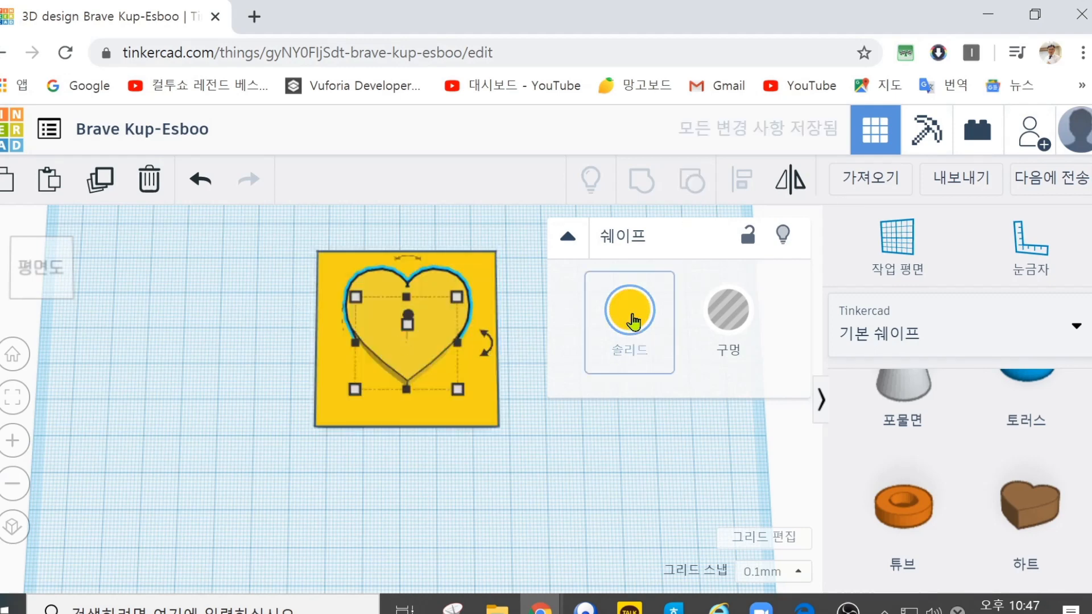
{"action": "left_click", "coordinate": [630, 318]}
{"action": "left_click", "coordinate": [607, 499]}
{"action": "left_click", "coordinate": [483, 506]}
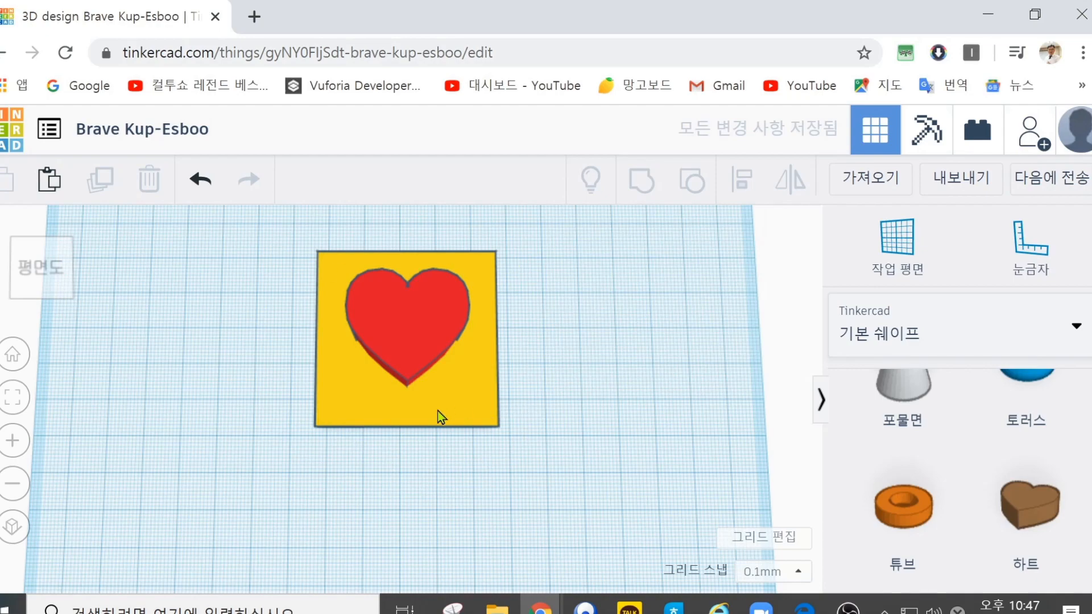
Step: Turn the heart into a hole and group it with the yellow plate to cut a heart-shaped opening
{"action": "right_click_drag", "start_coordinate": [337, 455], "coordinate": [337, 429]}
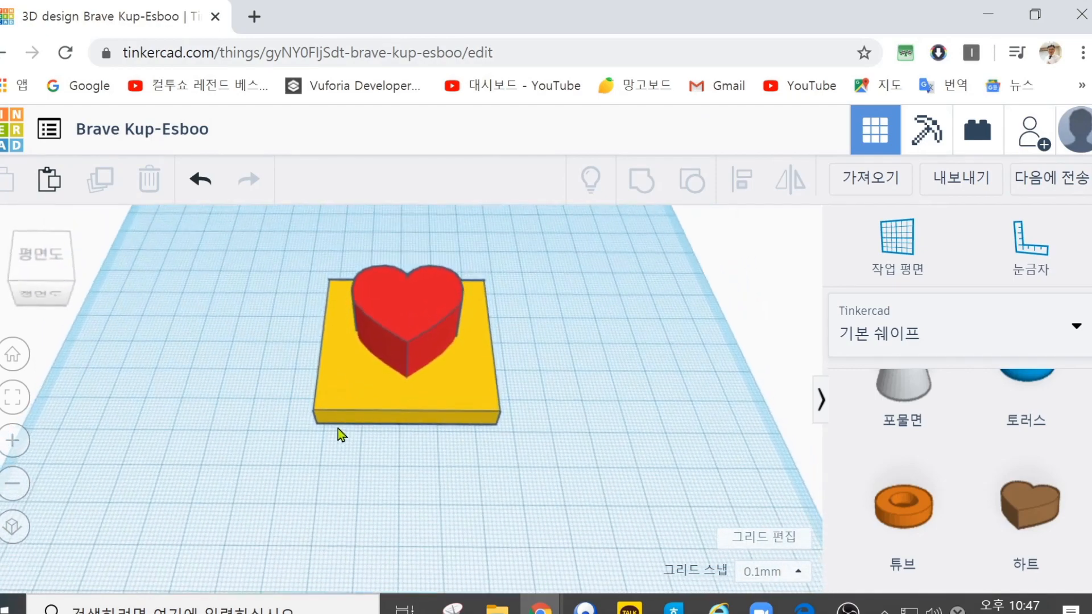
{"action": "left_click", "coordinate": [405, 299]}
{"action": "left_click", "coordinate": [729, 312]}
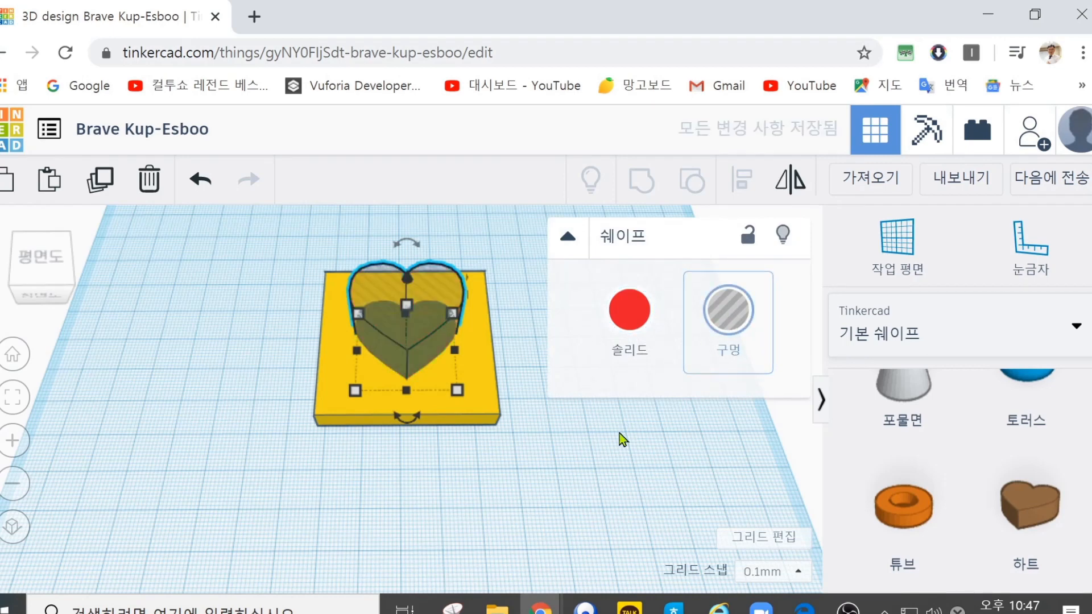
{"action": "left_click", "coordinate": [603, 432]}
{"action": "left_click_drag", "start_coordinate": [278, 246], "coordinate": [538, 473]}
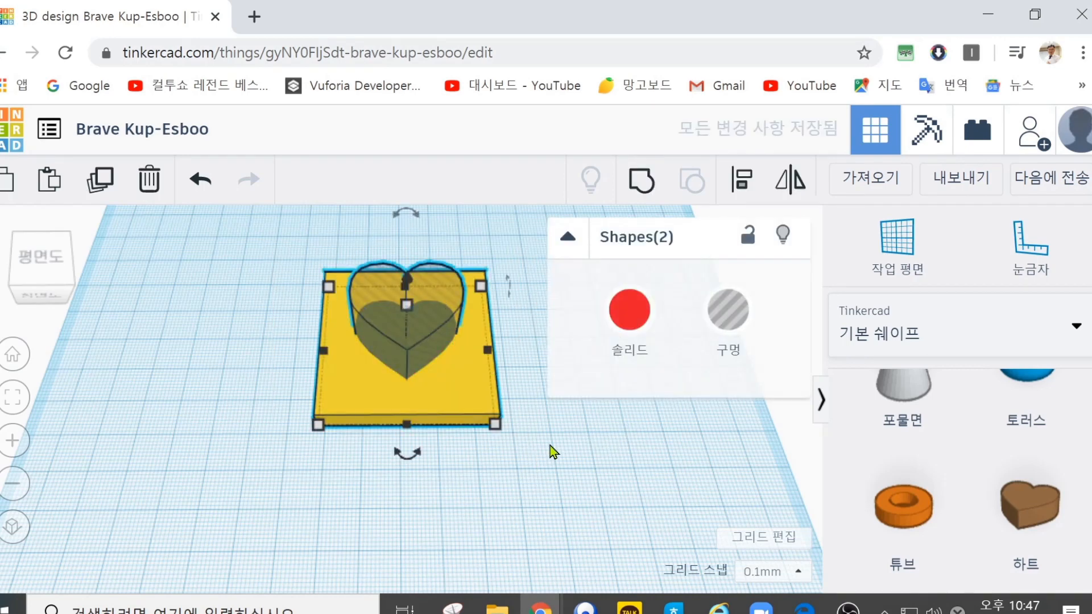
{"action": "left_click", "coordinate": [641, 180]}
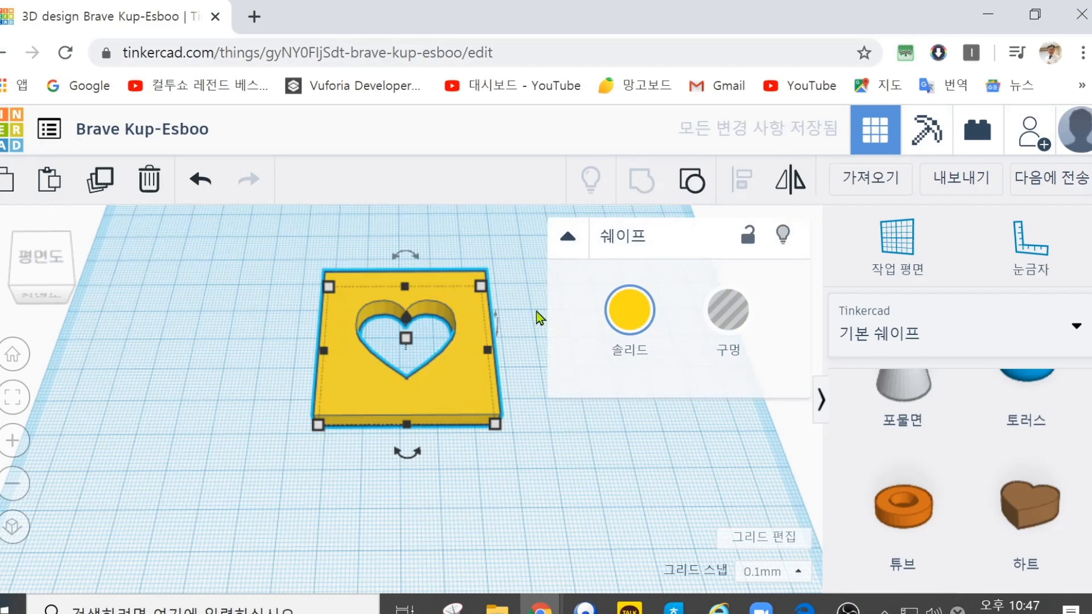
{"action": "right_click_drag", "start_coordinate": [268, 277], "coordinate": [307, 310]}
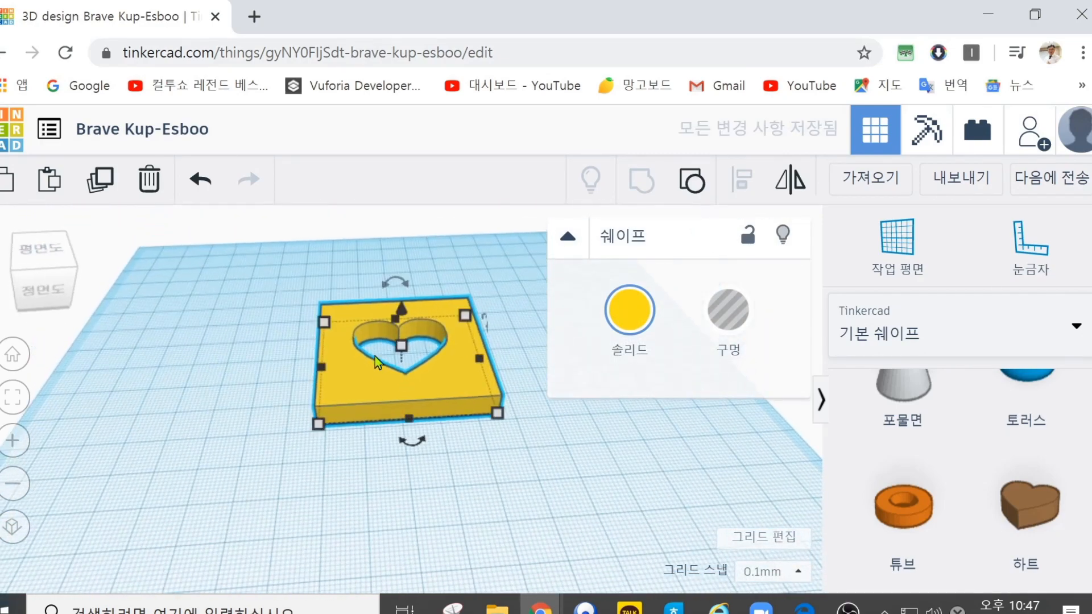
{"action": "left_click", "coordinate": [364, 378]}
{"action": "left_click_drag", "start_coordinate": [396, 286], "coordinate": [397, 313]}
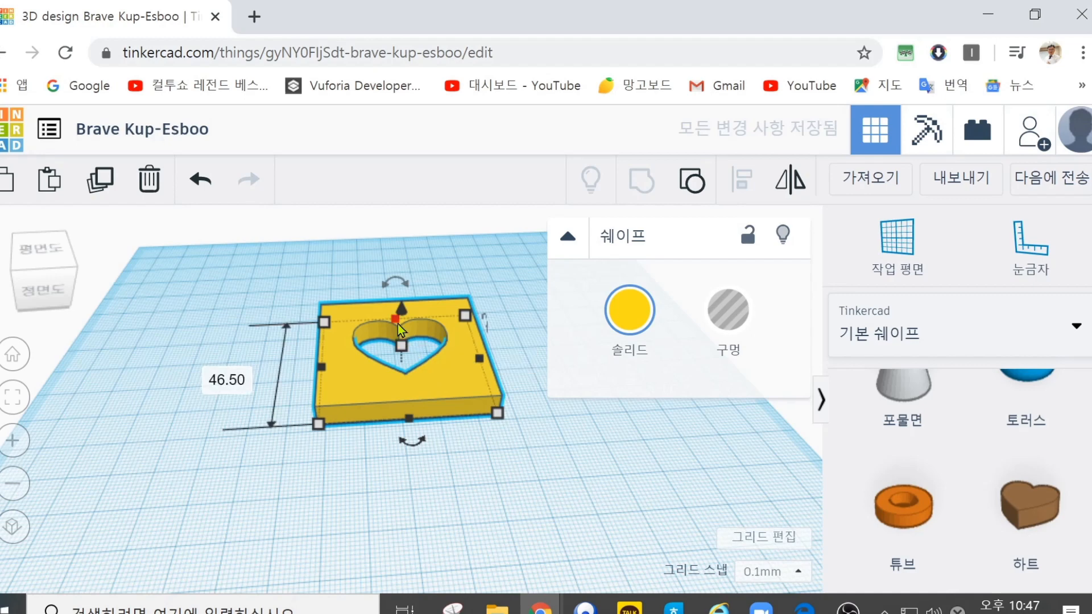
Step: Ungroup the plate and the heart hole and group them again, repeating the cycle twice
{"action": "left_click", "coordinate": [693, 181]}
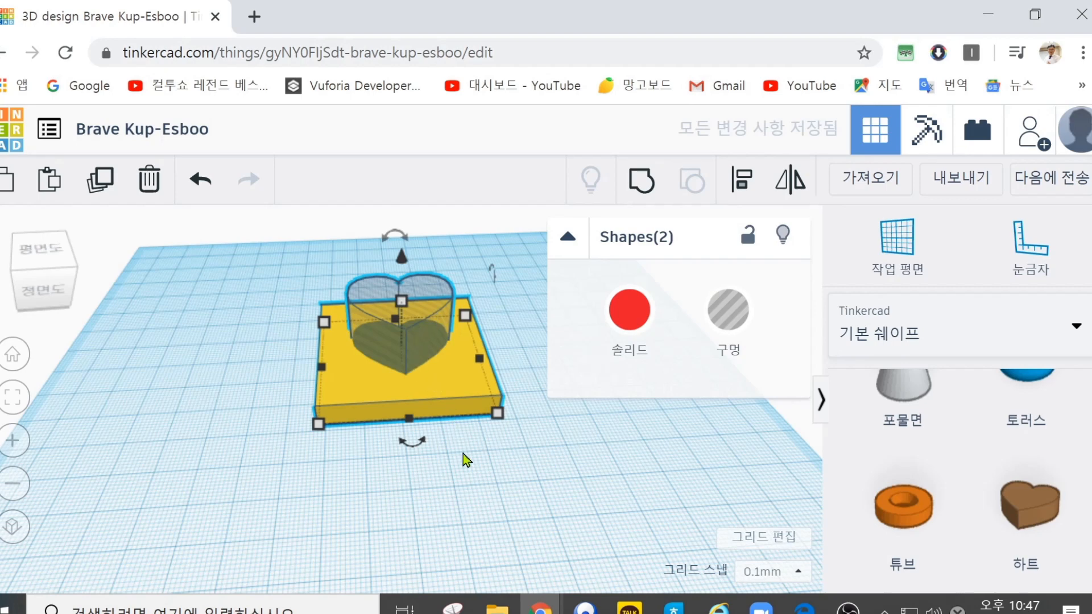
{"action": "left_click_drag", "start_coordinate": [551, 469], "coordinate": [291, 243]}
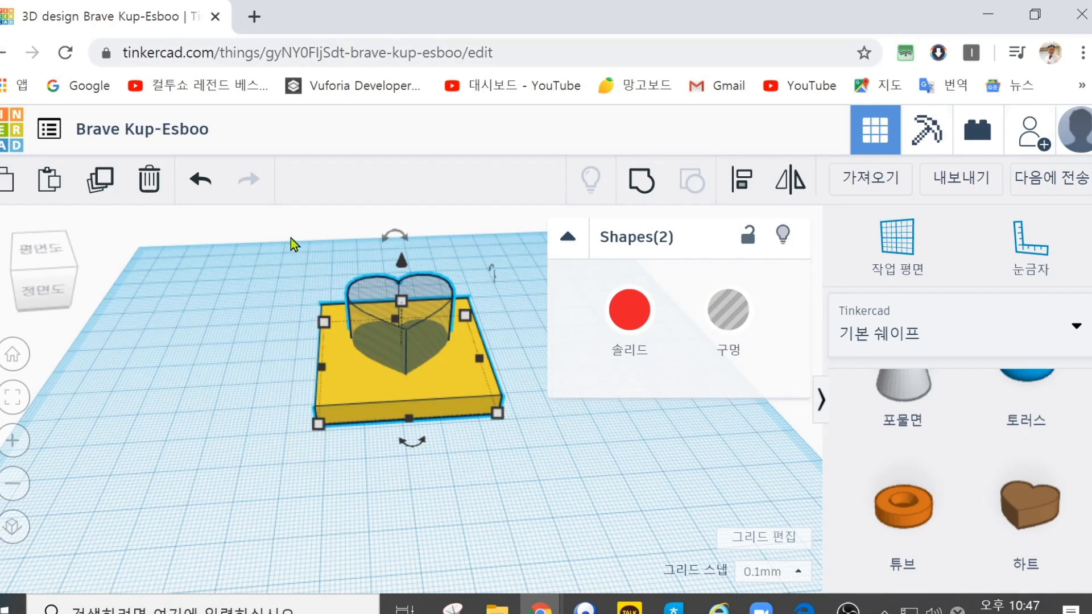
{"action": "left_click", "coordinate": [641, 181]}
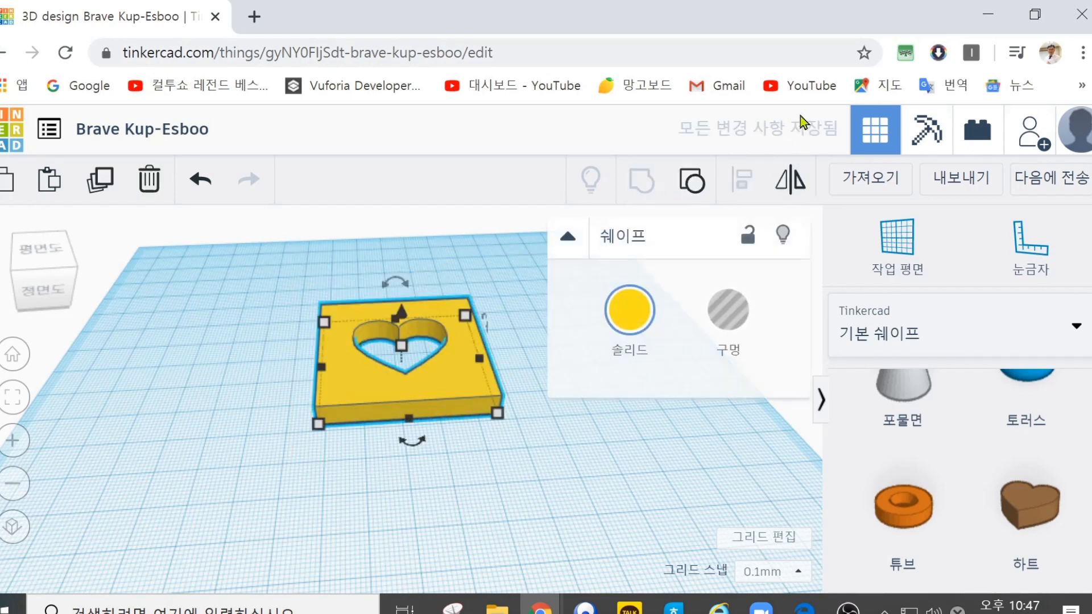
{"action": "left_click_drag", "start_coordinate": [578, 479], "coordinate": [303, 278]}
{"action": "left_click", "coordinate": [693, 181]}
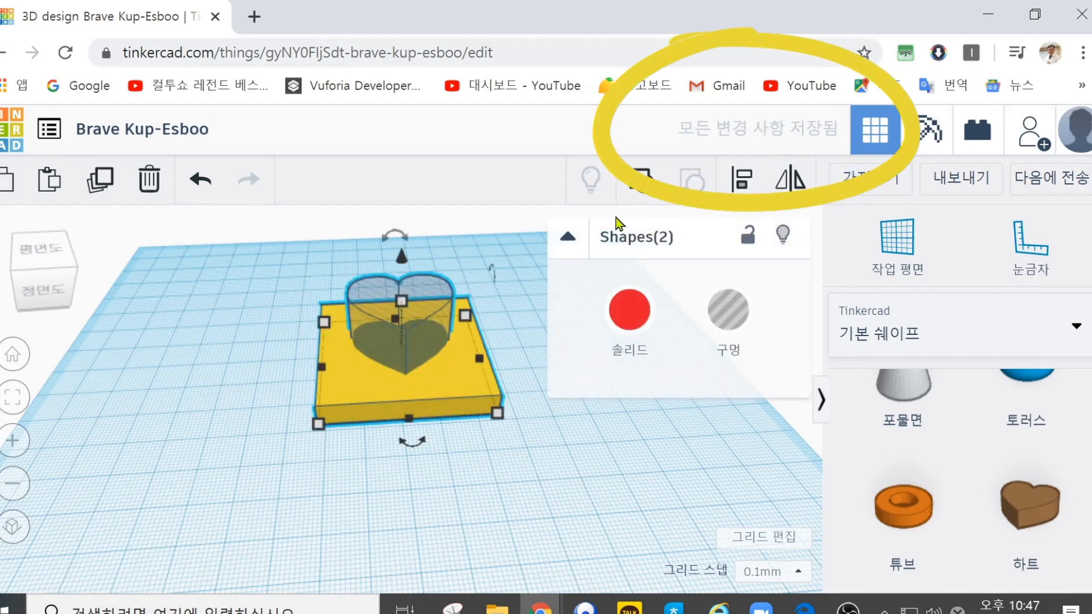
{"action": "left_click", "coordinate": [465, 459]}
{"action": "left_click_drag", "start_coordinate": [542, 454], "coordinate": [279, 229]}
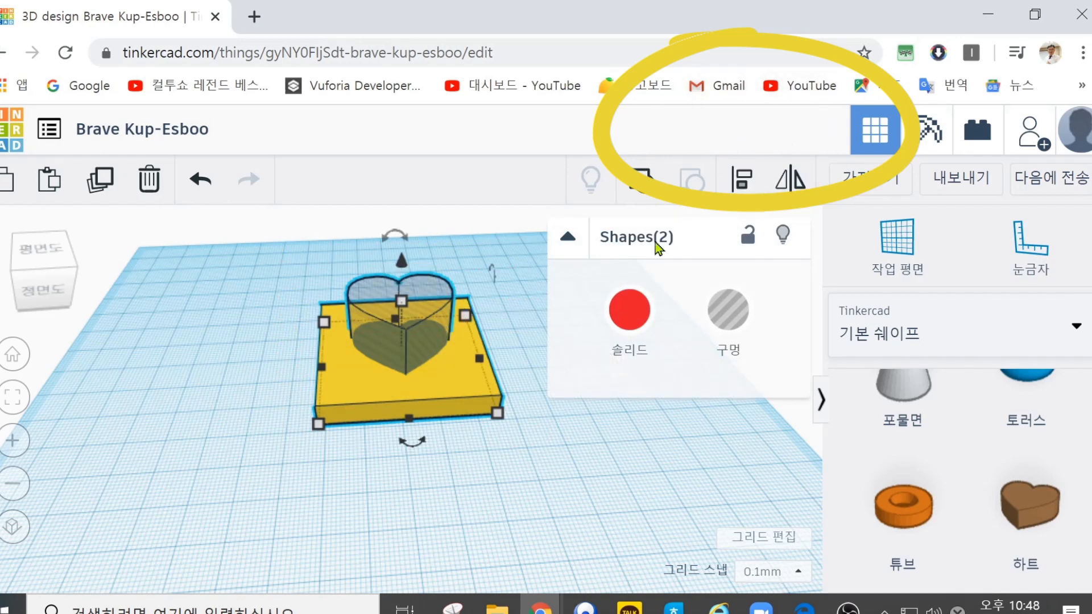
{"action": "left_click", "coordinate": [641, 181]}
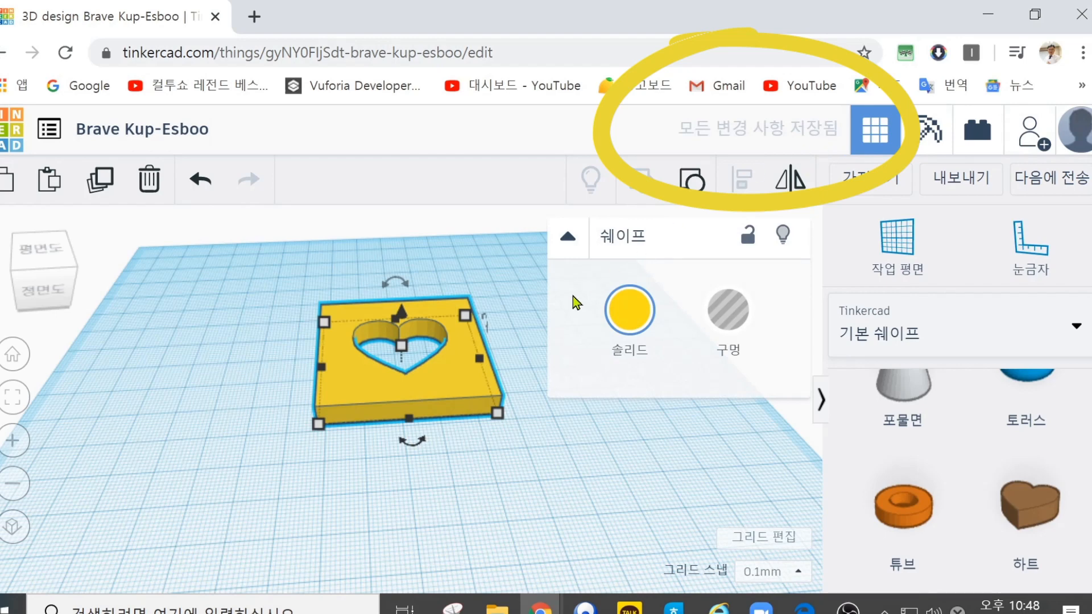
Step: Ungroup the plate with the heart opening into its separate shapes and clear the selection
{"action": "left_click_drag", "start_coordinate": [551, 469], "coordinate": [306, 286]}
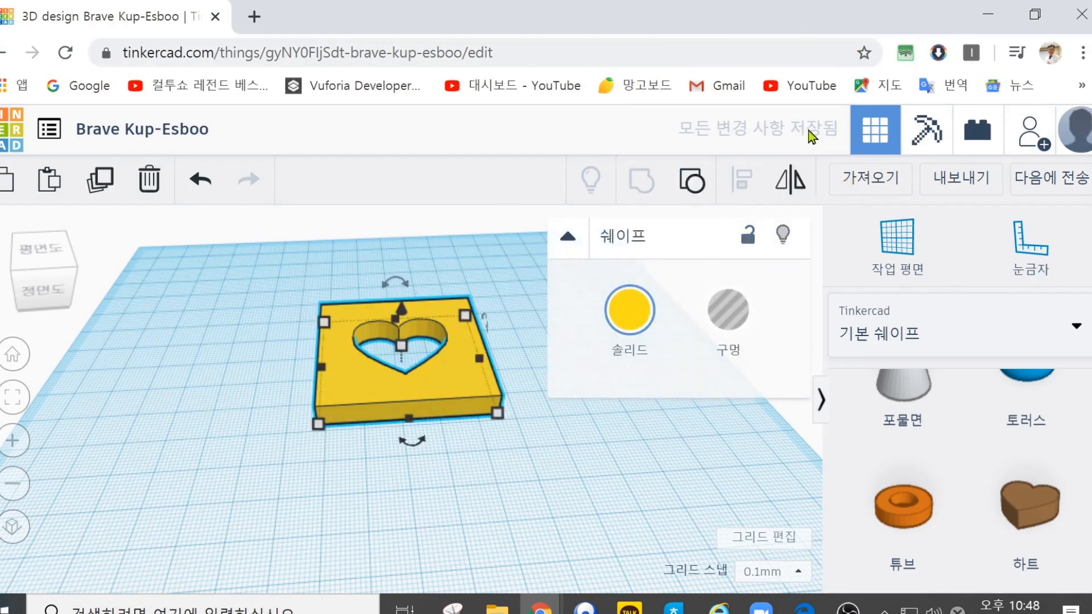
{"action": "left_click", "coordinate": [694, 183]}
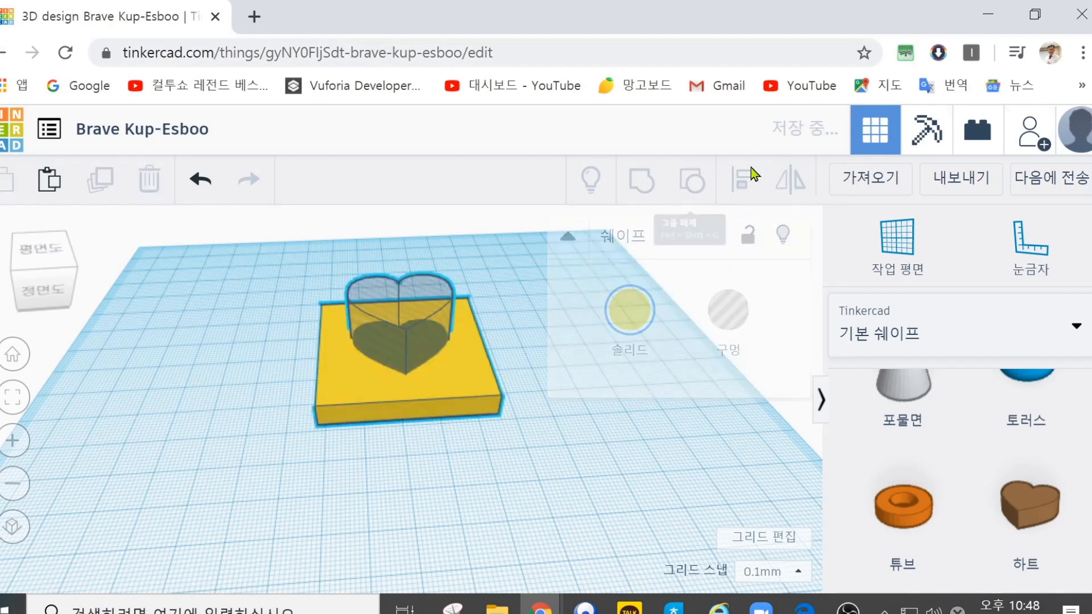
{"action": "left_click", "coordinate": [539, 442]}
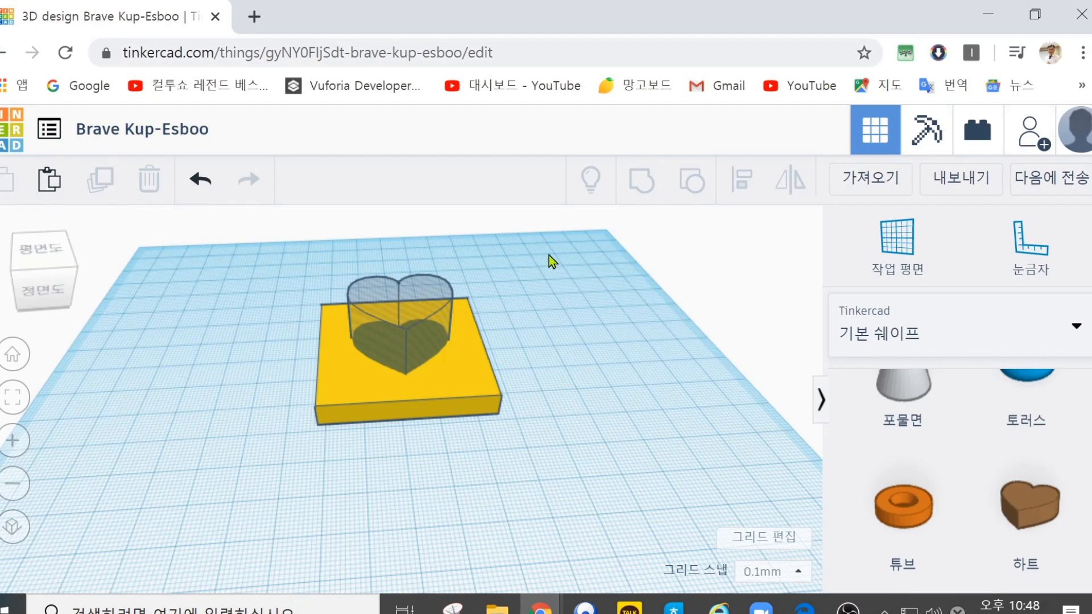
Step: Return to the dashboard, look at the saved Brave Kup-Esboo design and reopen it for editing
{"action": "left_click", "coordinate": [5, 135]}
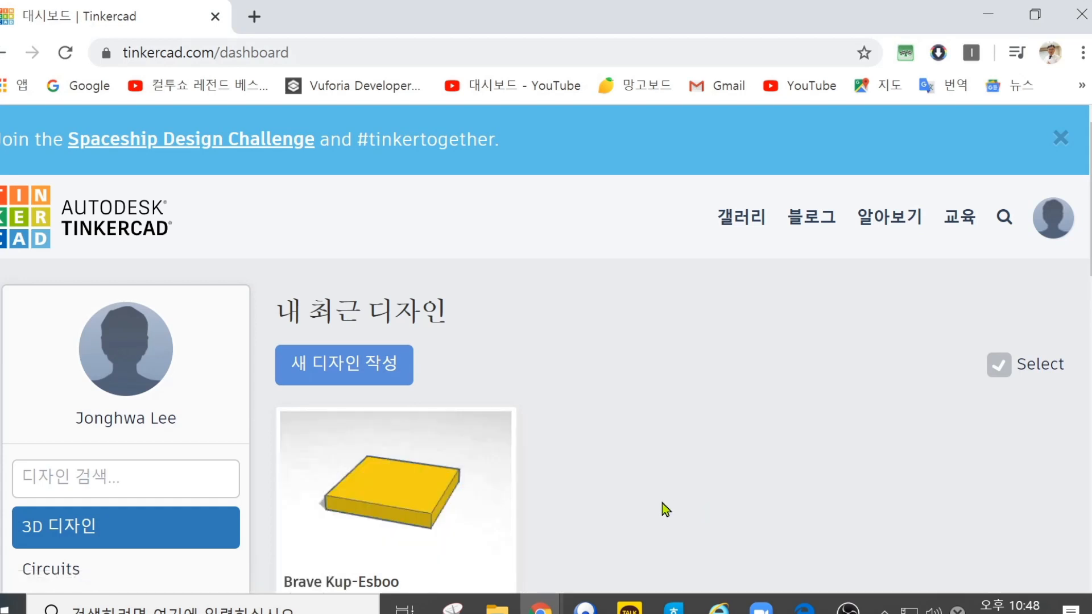
{"action": "scroll", "coordinate": [662, 502], "scroll_direction": "down", "scroll_amount": 2}
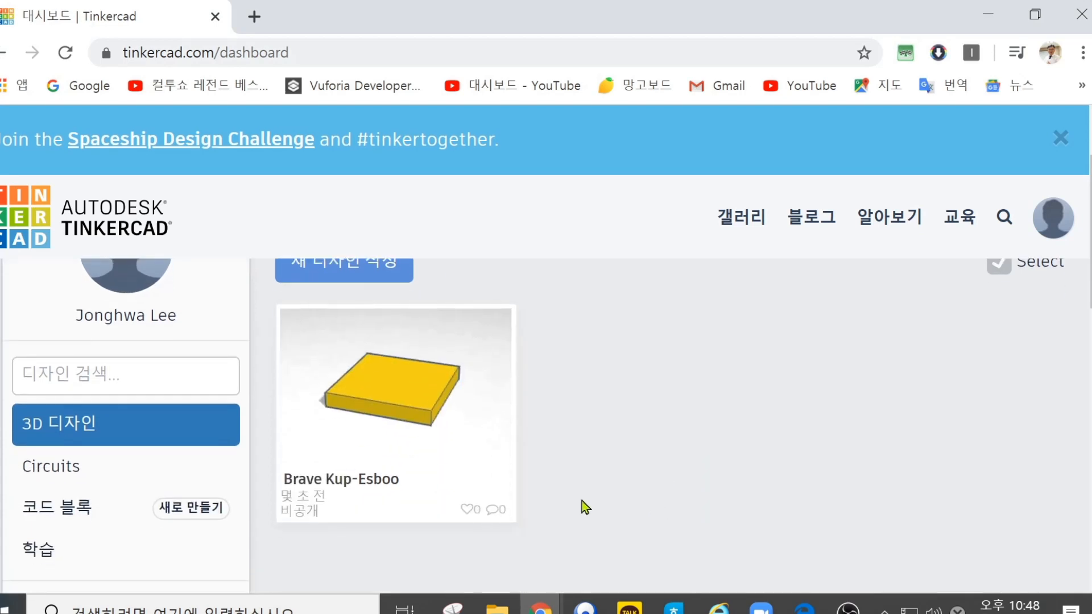
{"action": "mouse_move", "coordinate": [453, 358]}
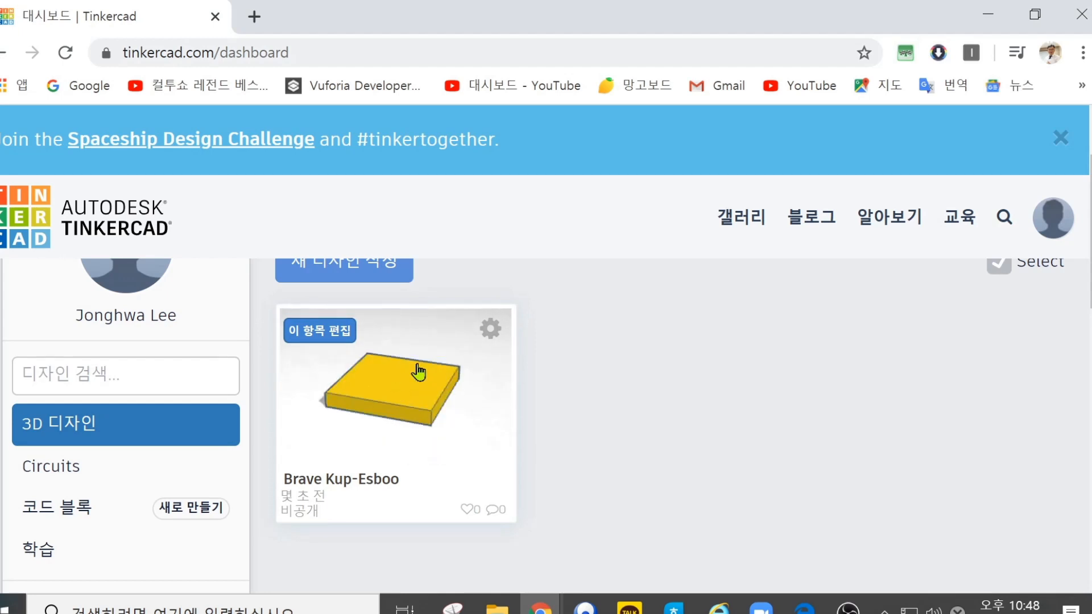
{"action": "left_click", "coordinate": [320, 335]}
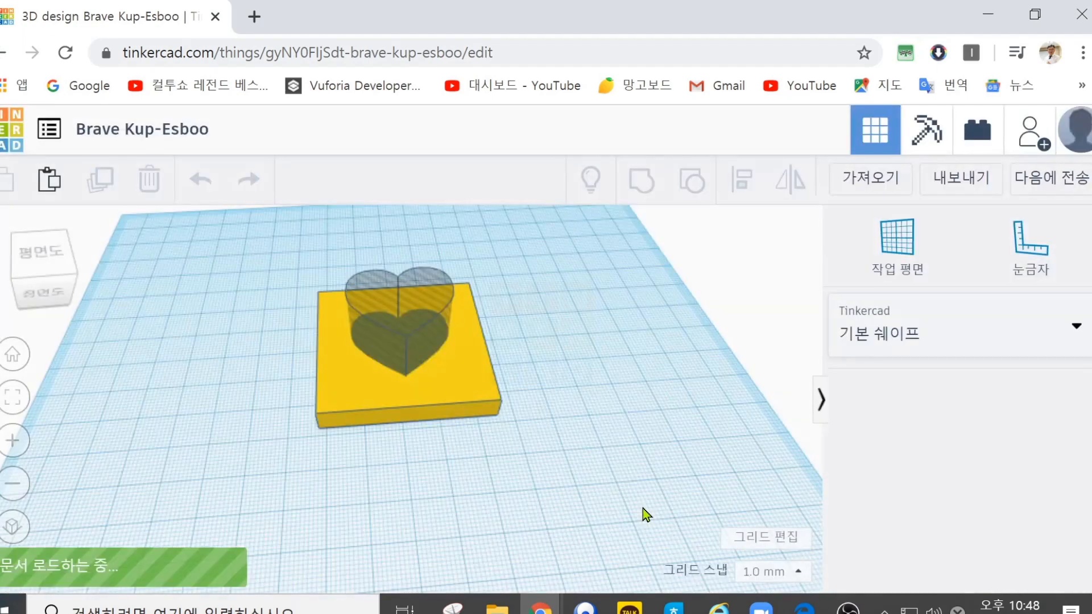
Step: Select the plate and the heart hole together and group them to cut the heart opening
{"action": "mouse_move", "coordinate": [538, 299]}
{"action": "right_mouse_down"}
{"action": "mouse_move", "coordinate": [541, 371]}
{"action": "mouse_move", "coordinate": [538, 313]}
{"action": "right_mouse_up"}
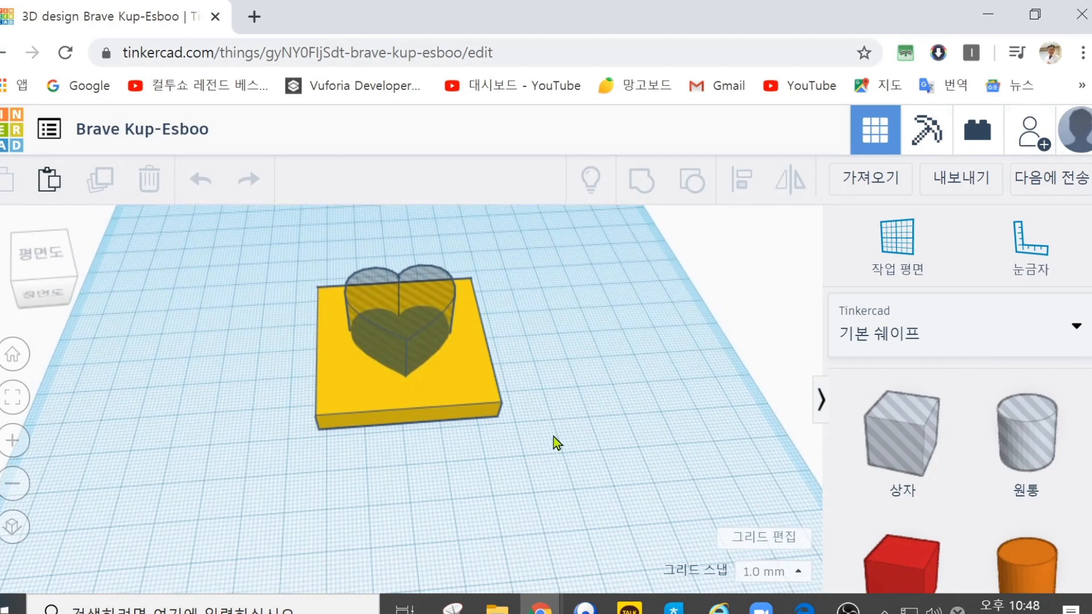
{"action": "left_click_drag", "start_coordinate": [345, 419], "coordinate": [312, 261]}
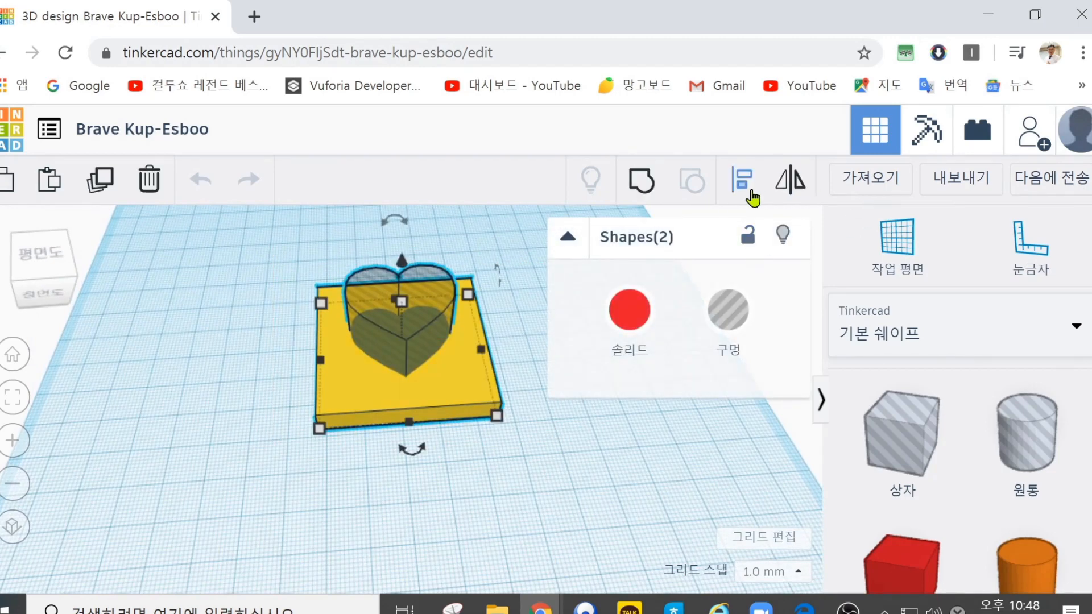
{"action": "left_click", "coordinate": [658, 188]}
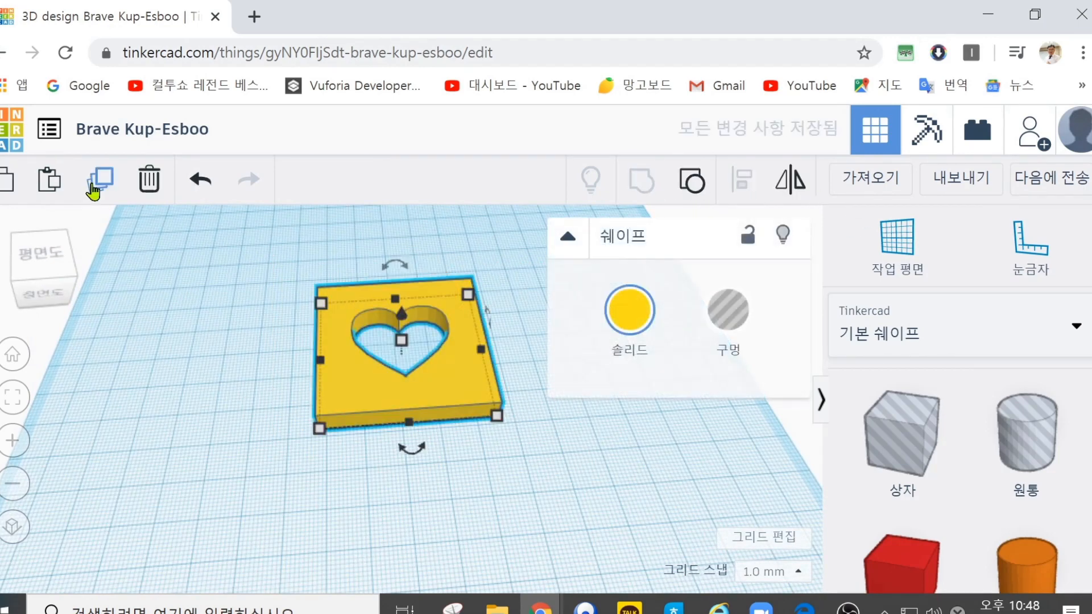
Step: Go back to the dashboard to check the thumbnail of the regrouped plate and reopen the design
{"action": "left_click", "coordinate": [16, 137]}
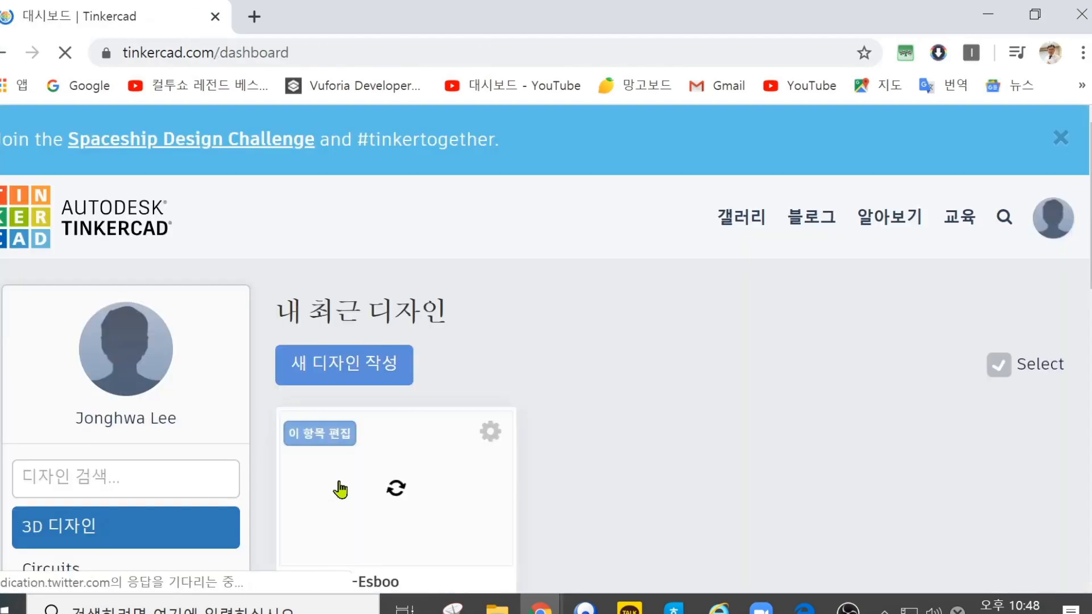
{"action": "scroll", "coordinate": [682, 438], "scroll_direction": "down", "scroll_amount": 2}
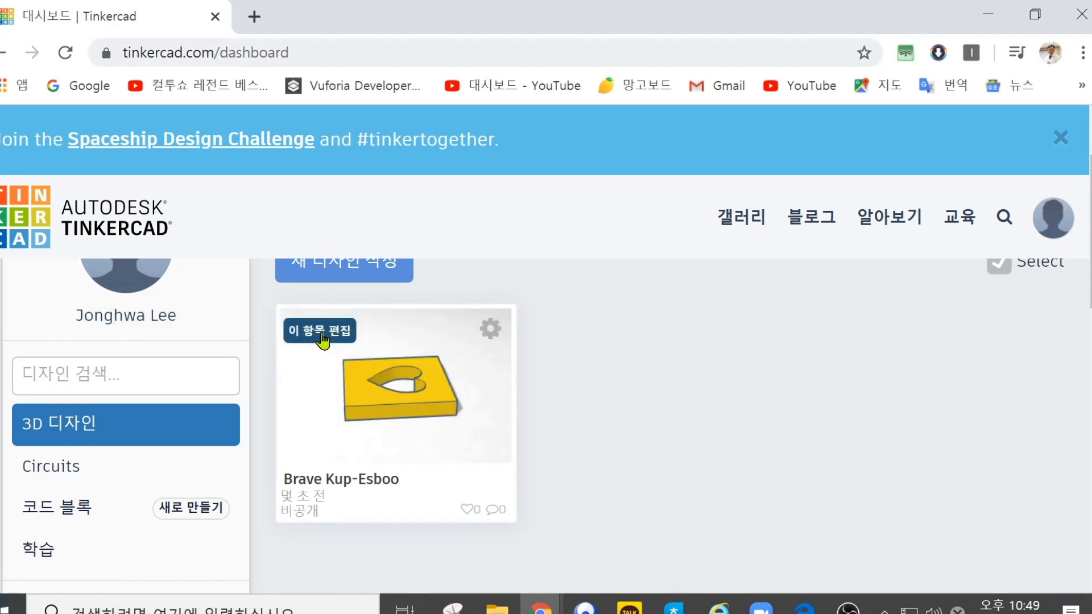
{"action": "left_click", "coordinate": [322, 334]}
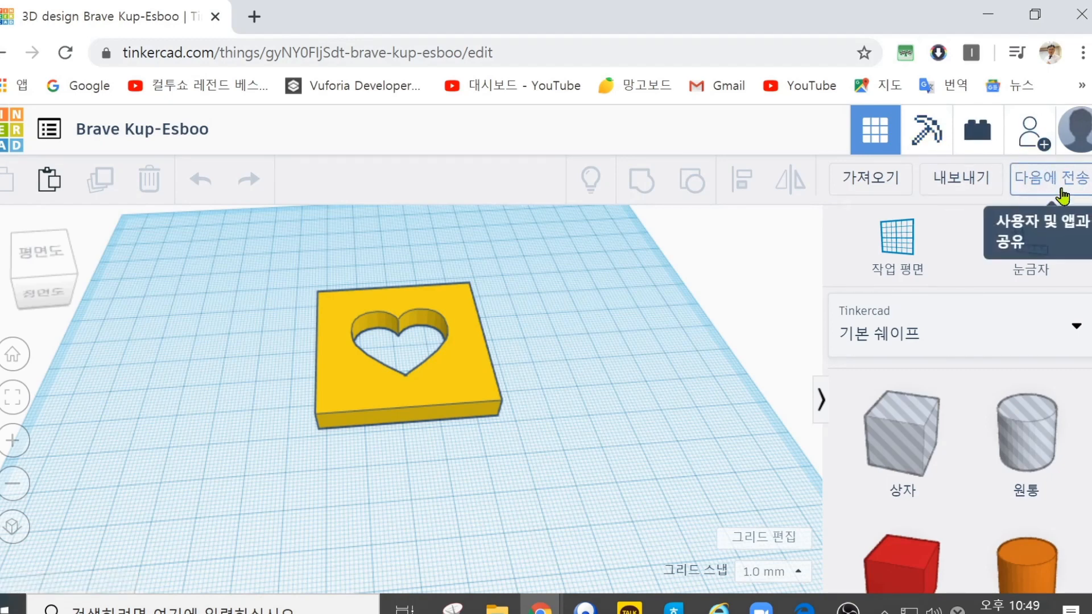
Step: Download the design picture of the heart plate as a PNG and open the downloaded Brave Kup-Esboo.png
{"action": "left_click", "coordinate": [1041, 185]}
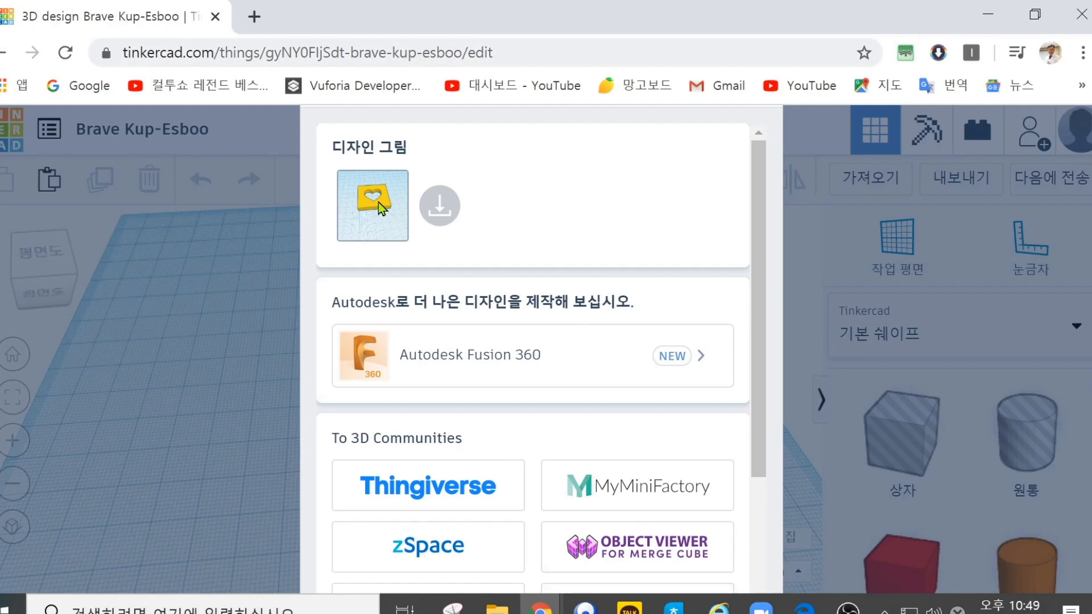
{"action": "left_click", "coordinate": [440, 215]}
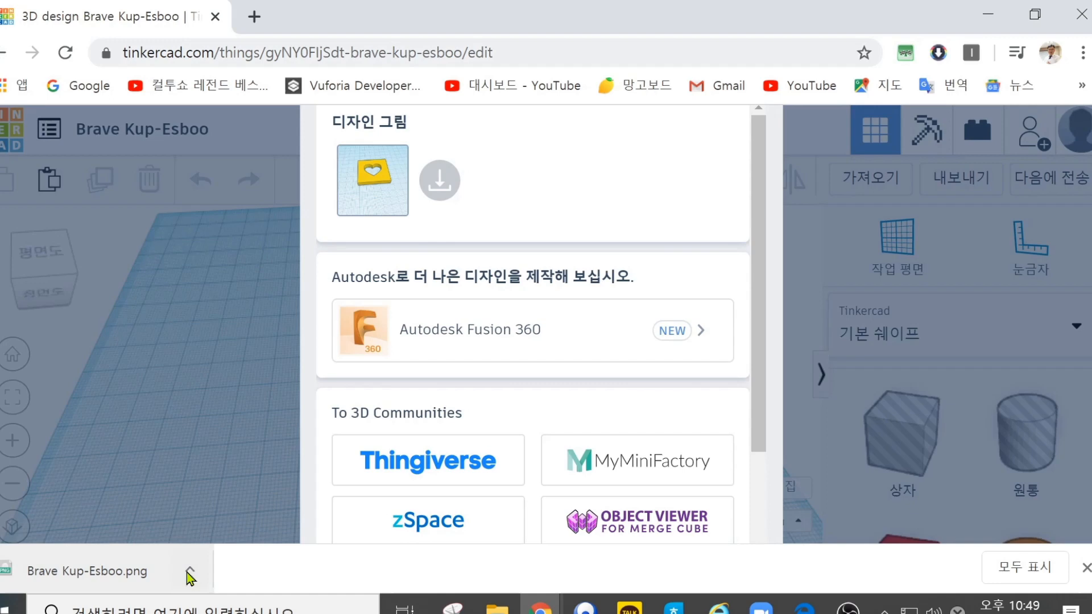
{"action": "left_click", "coordinate": [190, 574]}
{"action": "left_click", "coordinate": [200, 437]}
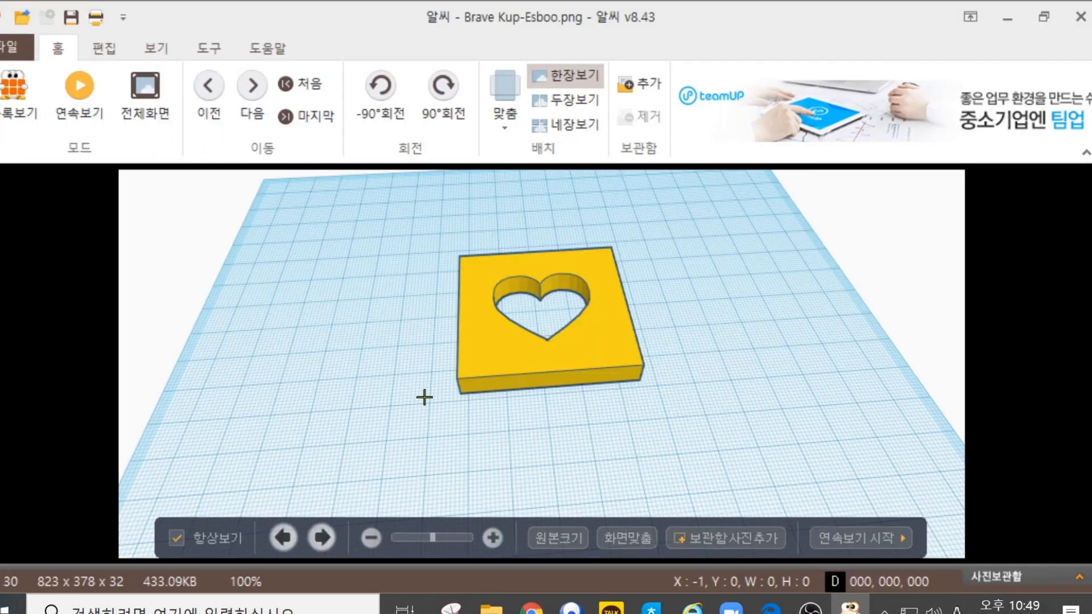
Step: View the downloaded picture in a smaller image viewer window placed over the browser, and close the viewer
{"action": "left_click", "coordinate": [1043, 16]}
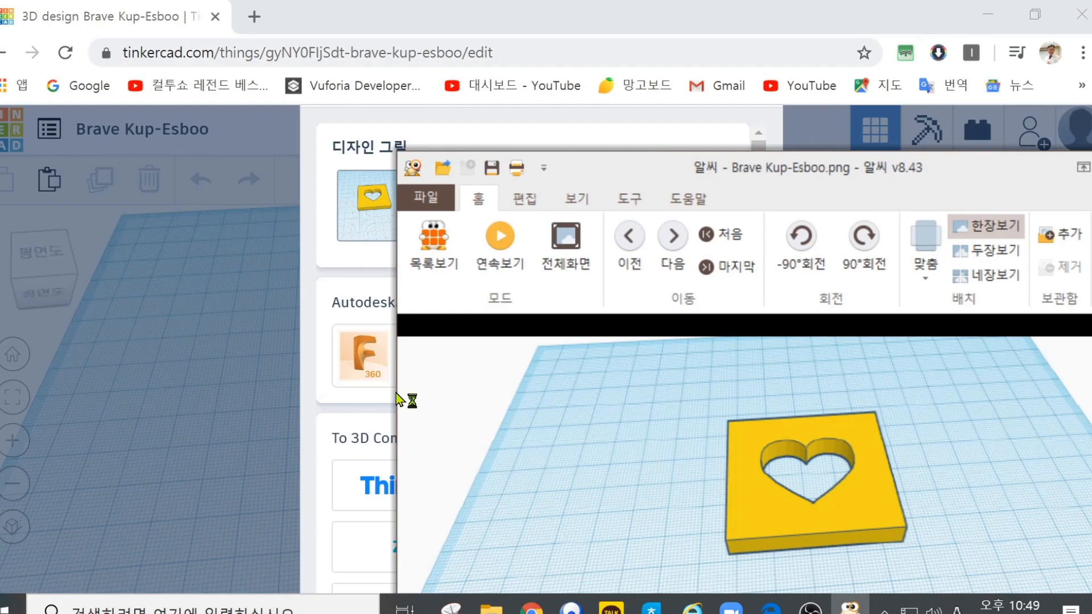
{"action": "left_click_drag", "start_coordinate": [397, 400], "coordinate": [669, 374]}
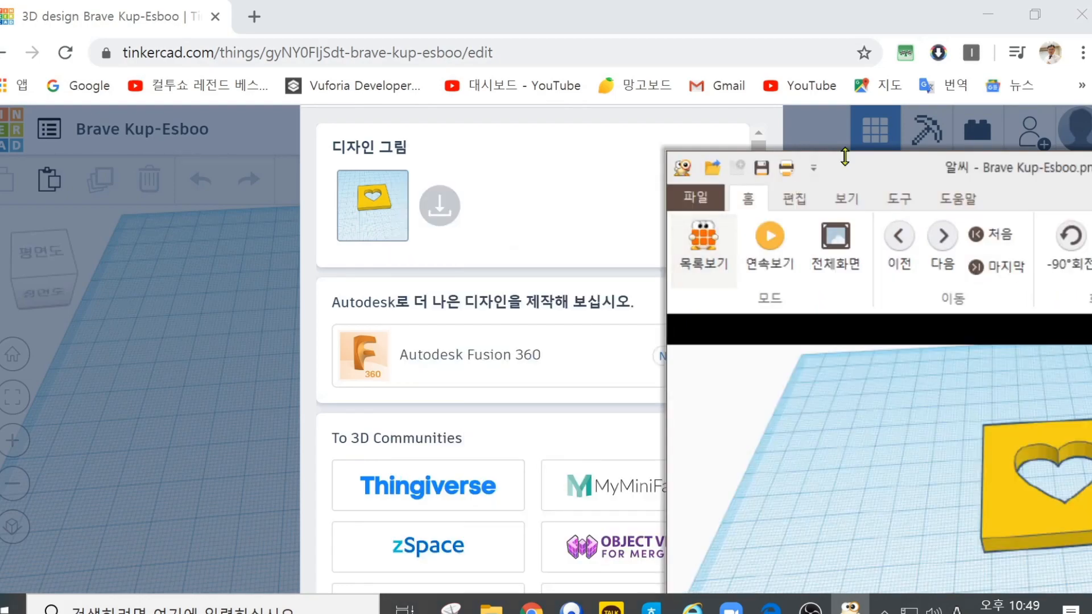
{"action": "left_click_drag", "start_coordinate": [842, 158], "coordinate": [658, 64]}
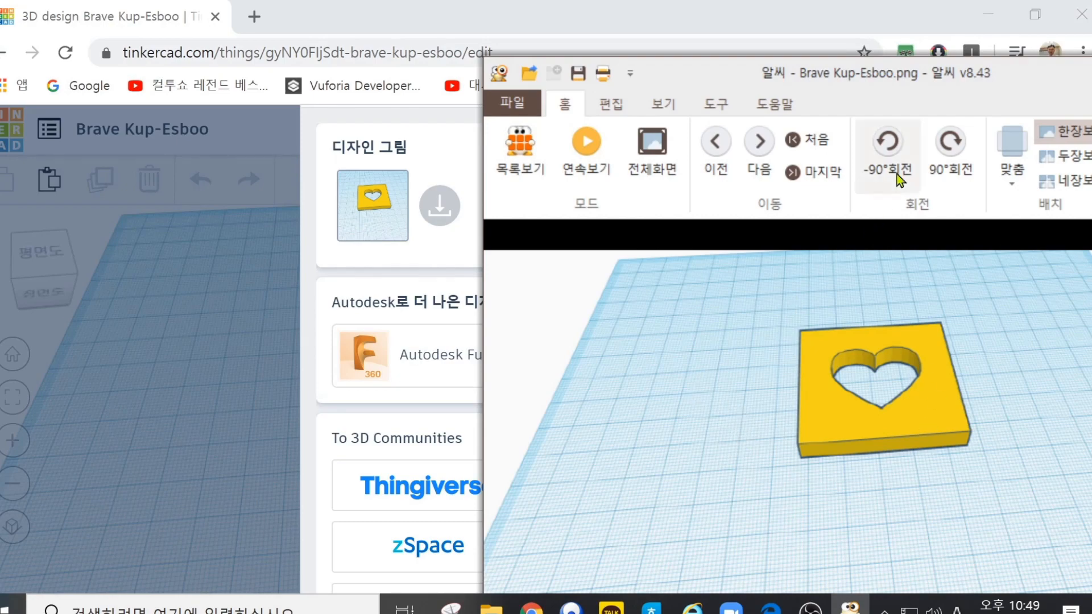
{"action": "left_click_drag", "start_coordinate": [1006, 78], "coordinate": [861, 79]}
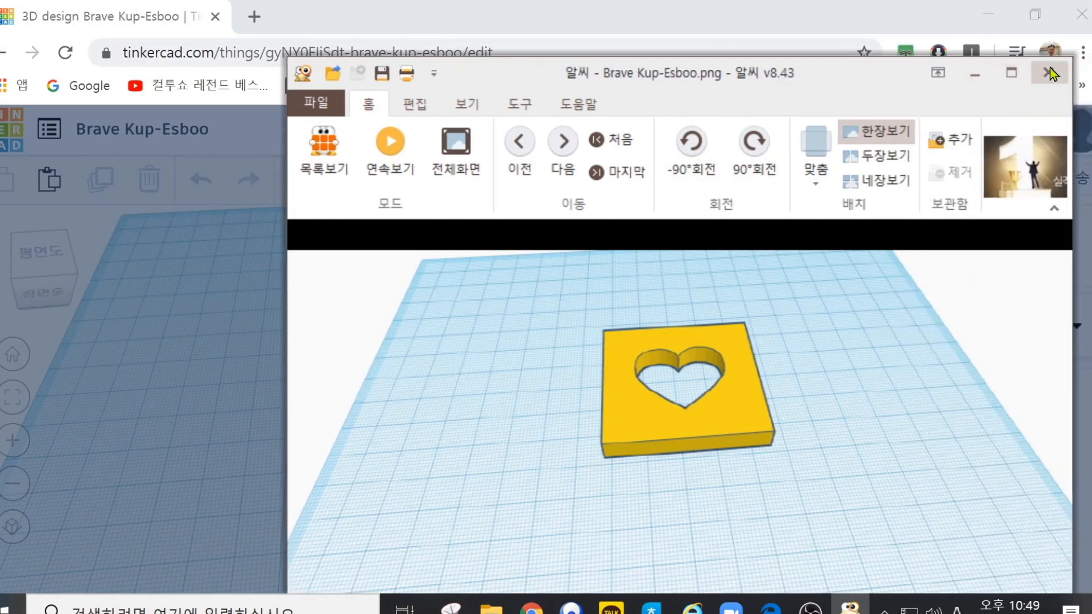
{"action": "left_click", "coordinate": [1048, 73]}
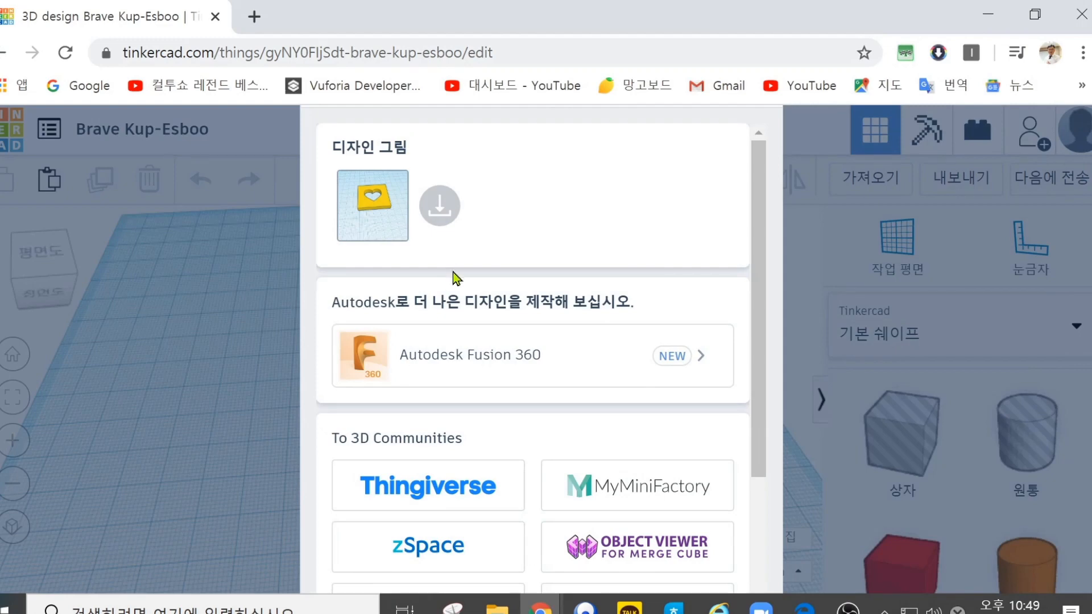
Step: Skim the sharing options, return to the dashboard and reopen the Brave Kup-Esboo design for editing
{"action": "scroll", "coordinate": [669, 370], "scroll_direction": "down", "scroll_amount": 3}
{"action": "scroll", "coordinate": [690, 410], "scroll_direction": "up", "scroll_amount": 3}
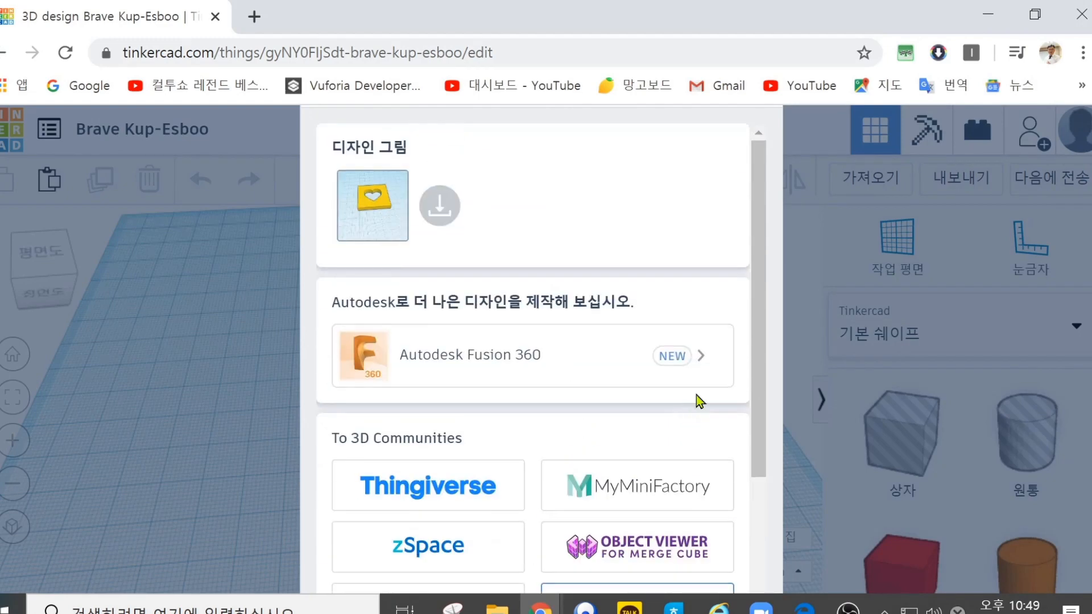
{"action": "key", "text": "alt+Left"}
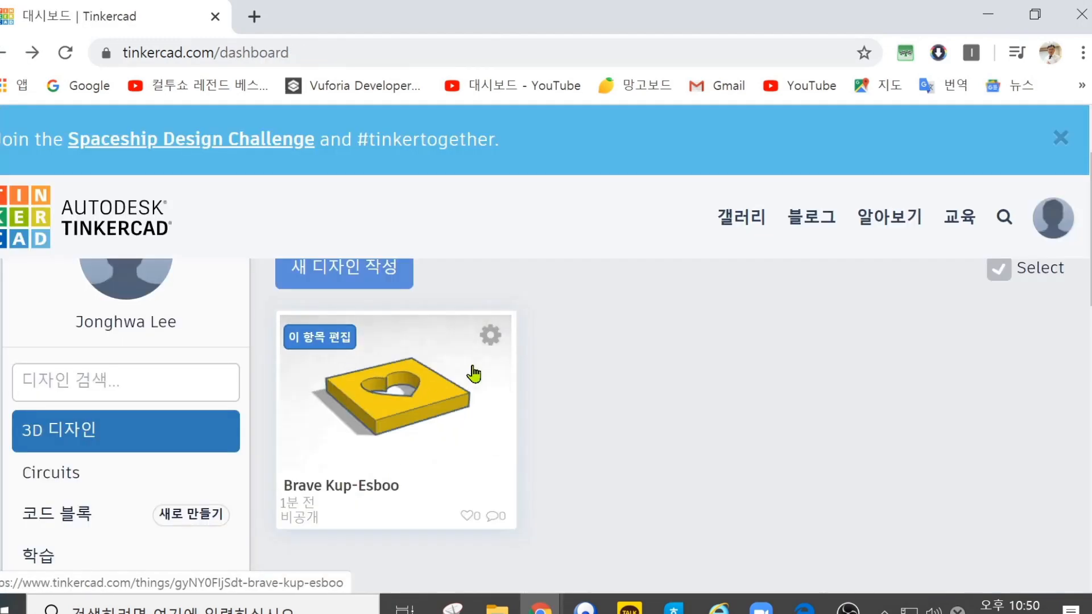
{"action": "left_click", "coordinate": [330, 344]}
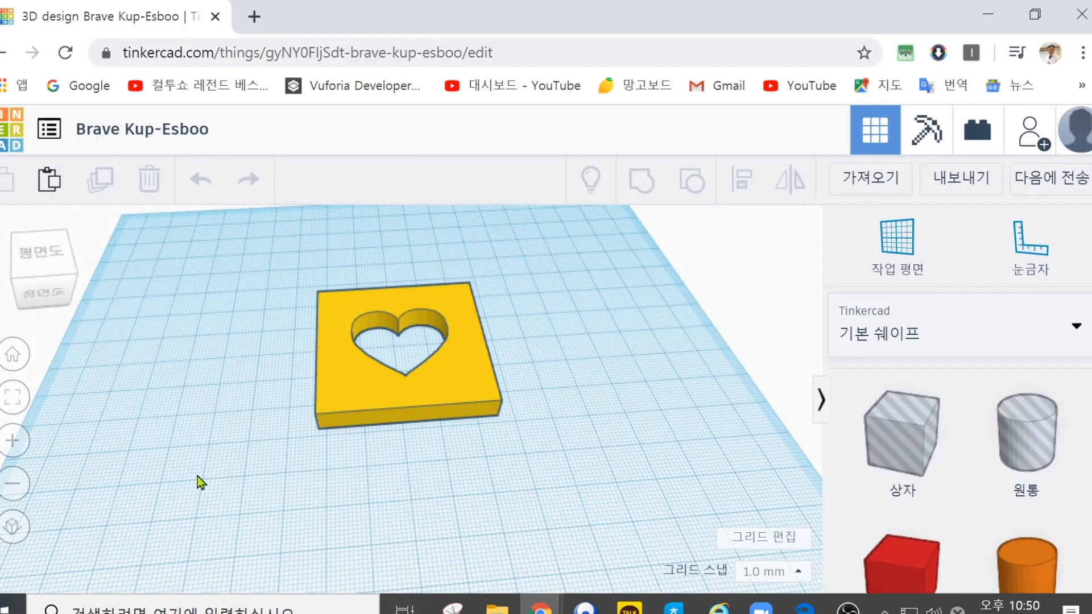
Step: Set the workplane to the top view and download the design picture showing the plate from above
{"action": "left_click", "coordinate": [12, 354]}
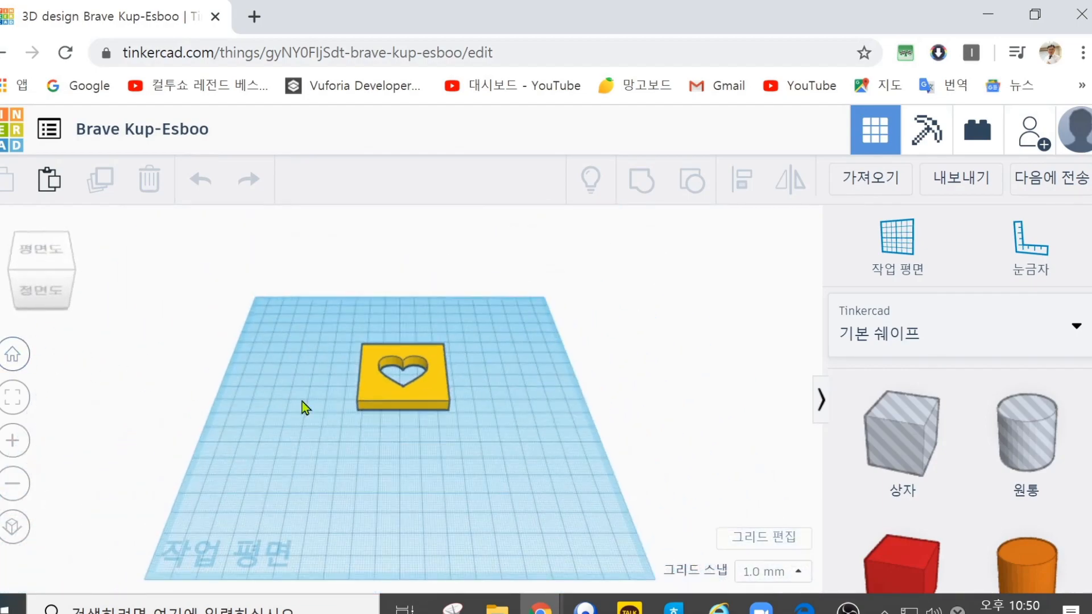
{"action": "right_click_drag", "start_coordinate": [514, 319], "coordinate": [508, 393]}
{"action": "left_click", "coordinate": [26, 271]}
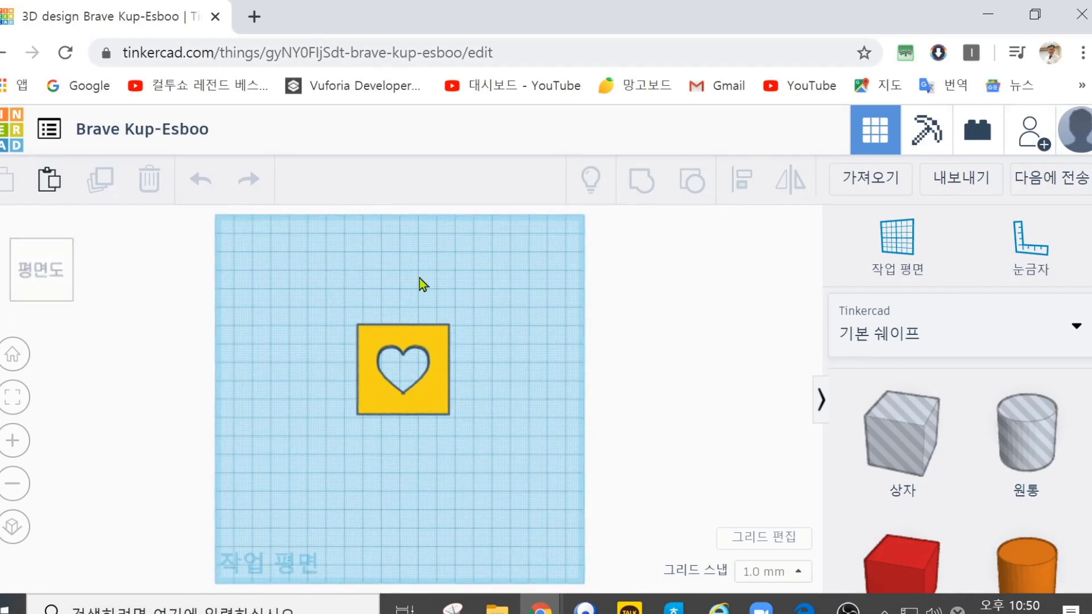
{"action": "left_click", "coordinate": [1053, 180]}
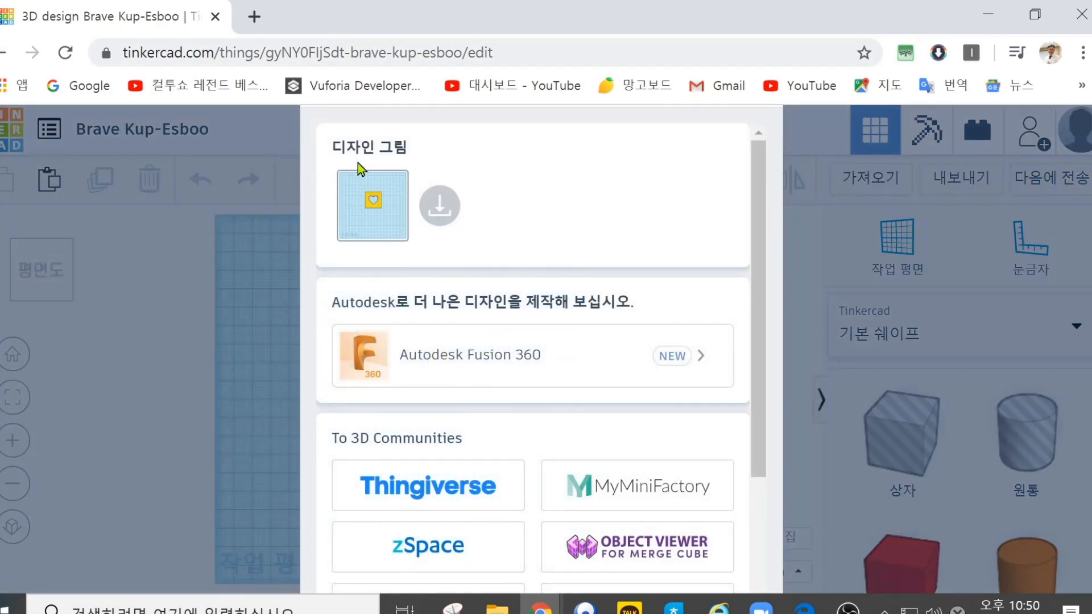
{"action": "left_click", "coordinate": [439, 206]}
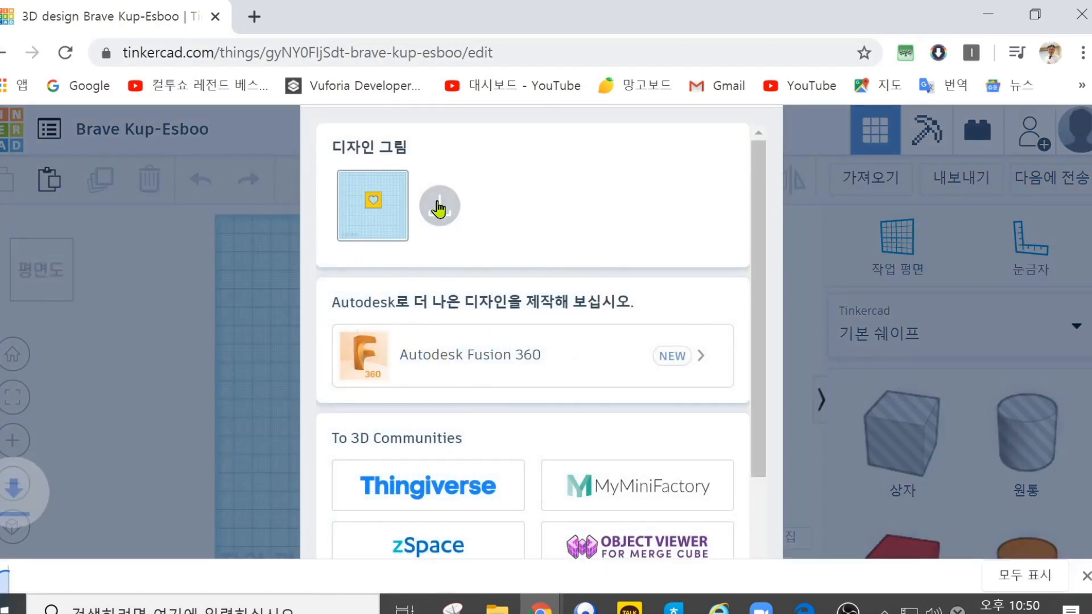
Step: Open the downloaded top-view picture in the image viewer, check it and close the viewer
{"action": "left_click", "coordinate": [188, 570]}
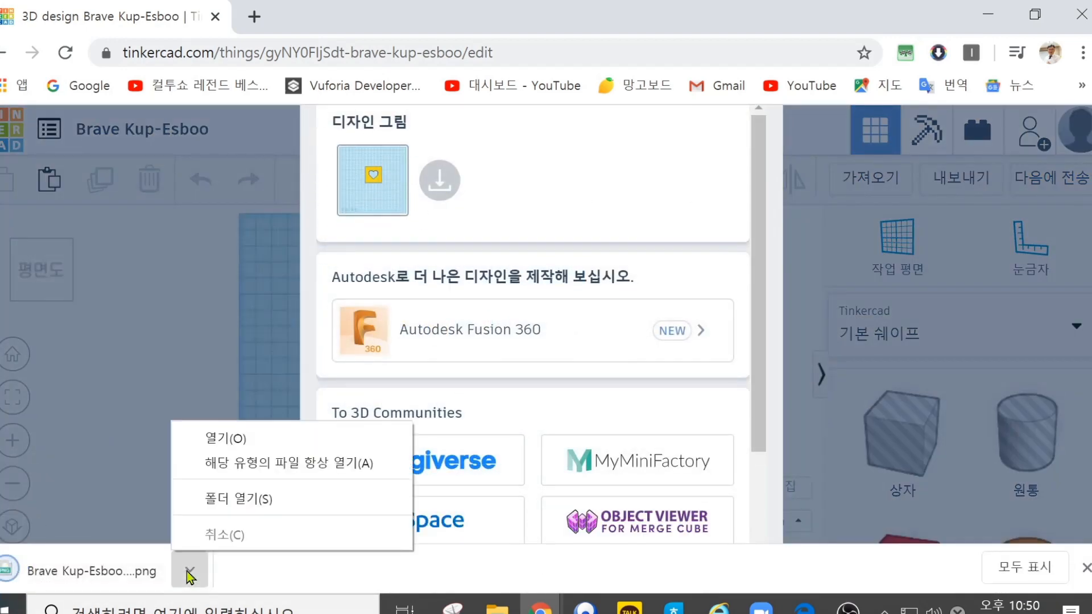
{"action": "left_click", "coordinate": [228, 443]}
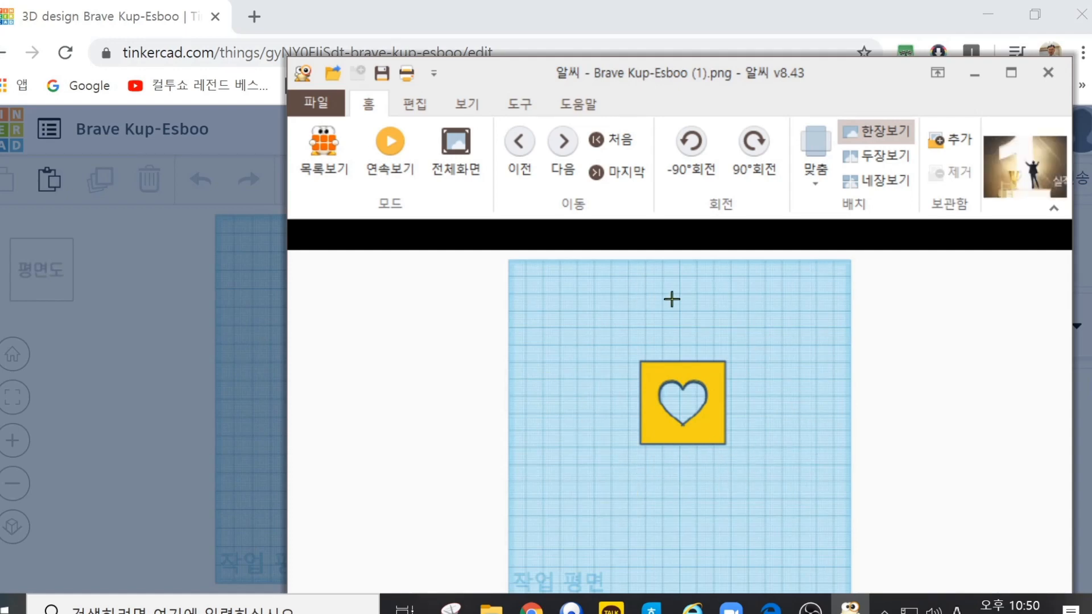
{"action": "left_click", "coordinate": [1048, 73]}
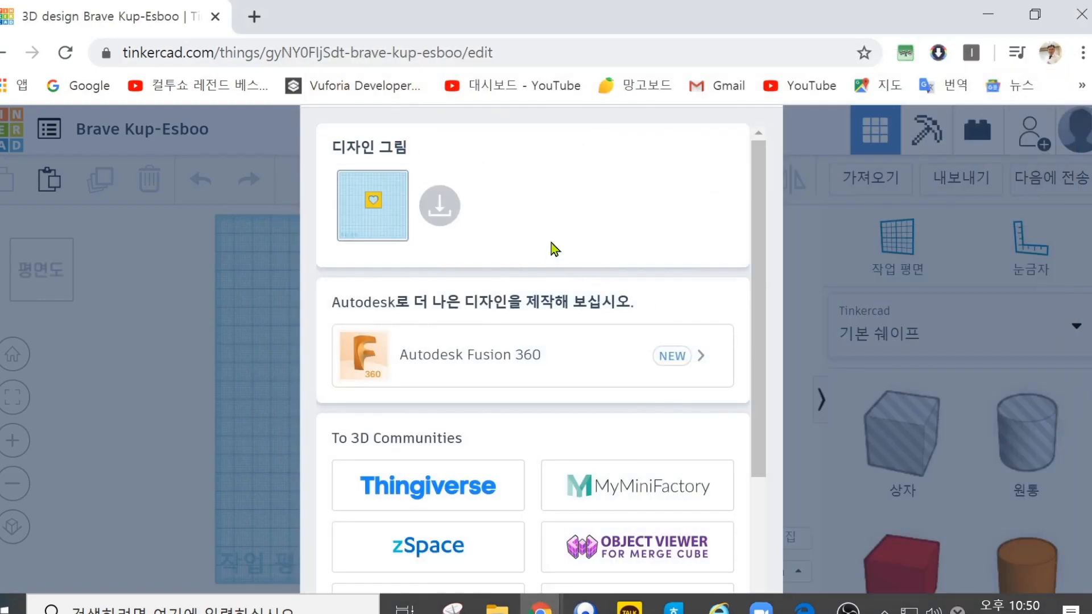
Step: Look over the 3D community and invitation sharing options, leave for the dashboard and reopen the heart plate design
{"action": "scroll", "coordinate": [551, 244], "scroll_direction": "down", "scroll_amount": 3}
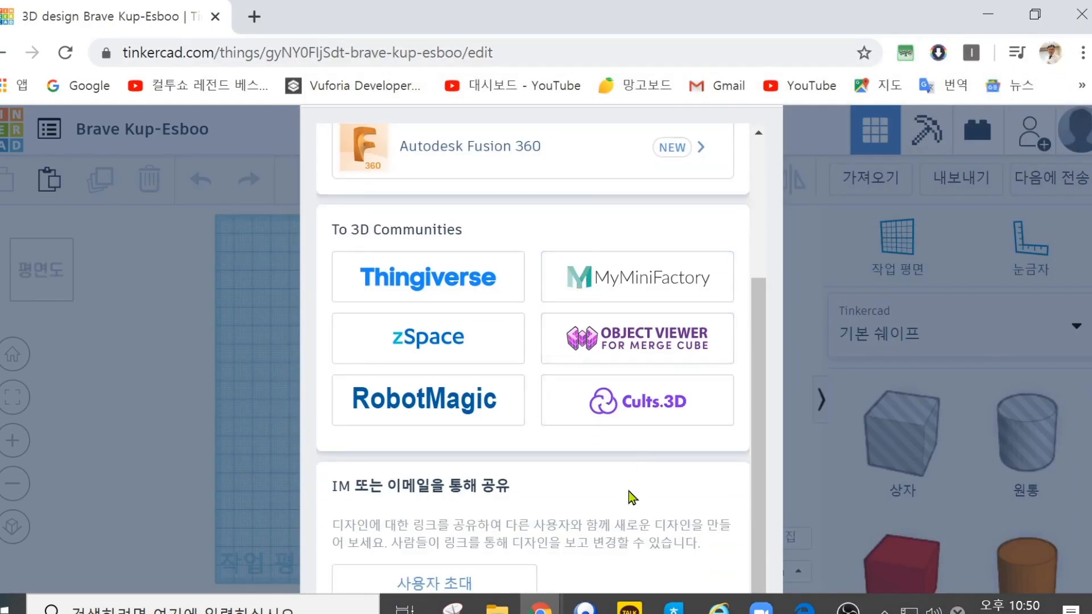
{"action": "scroll", "coordinate": [660, 508], "scroll_direction": "up", "scroll_amount": 3}
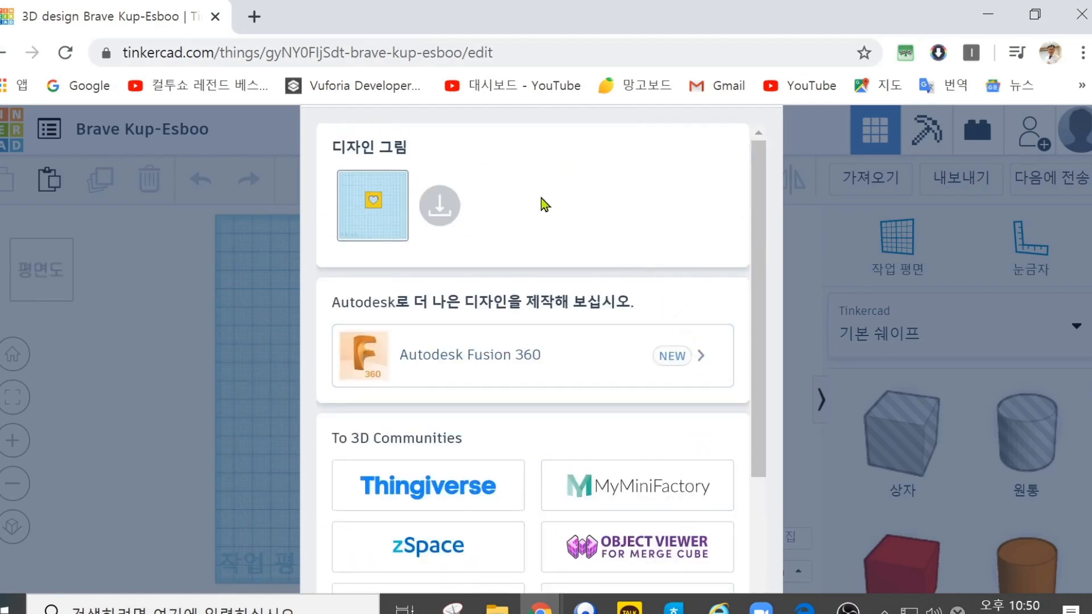
{"action": "left_click", "coordinate": [3, 52]}
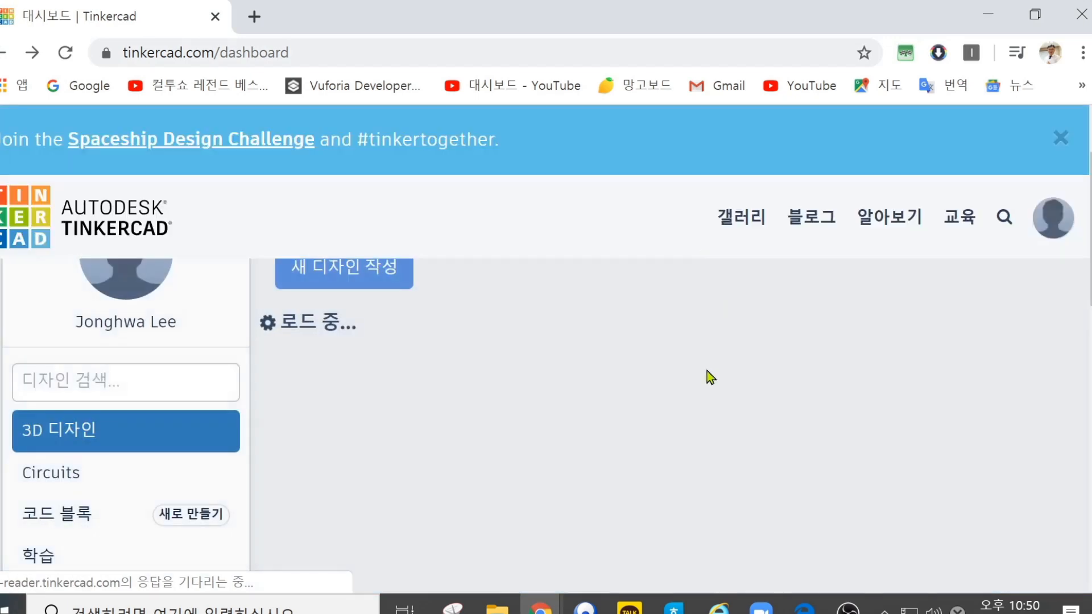
{"action": "left_click", "coordinate": [345, 337]}
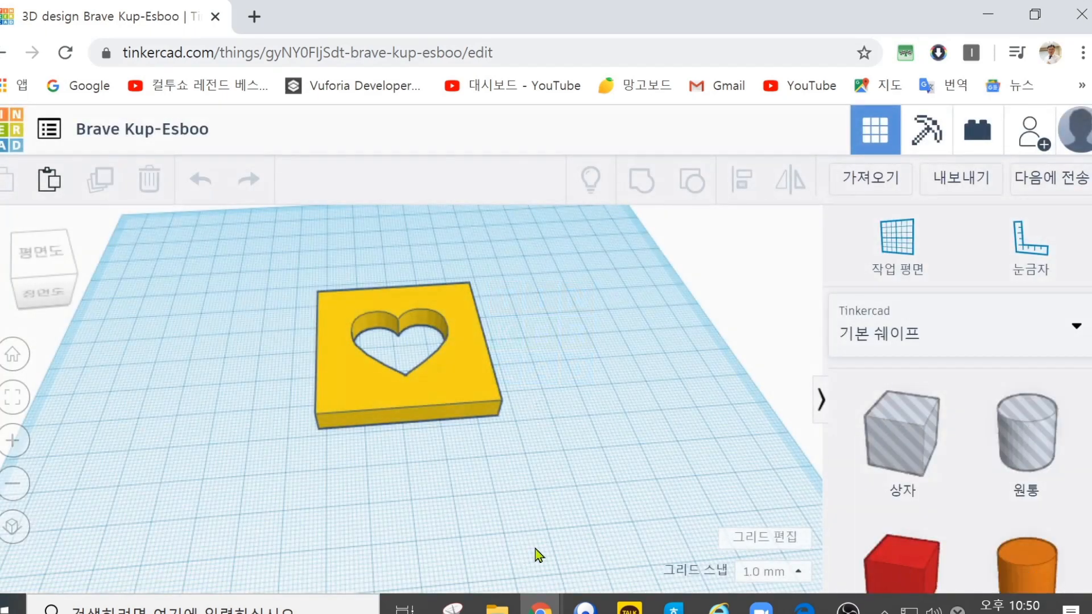
Step: Select the plate and examine the export options, switching between everything in the design and the selected shape, and close the dialog
{"action": "left_click", "coordinate": [360, 403]}
{"action": "left_click", "coordinate": [489, 492]}
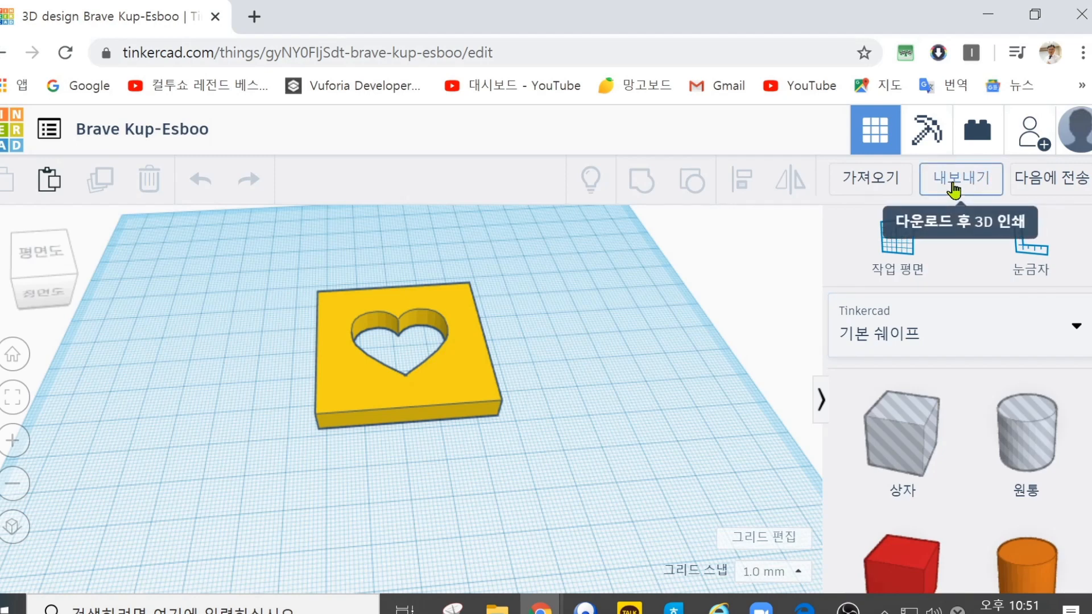
{"action": "left_click", "coordinate": [373, 393]}
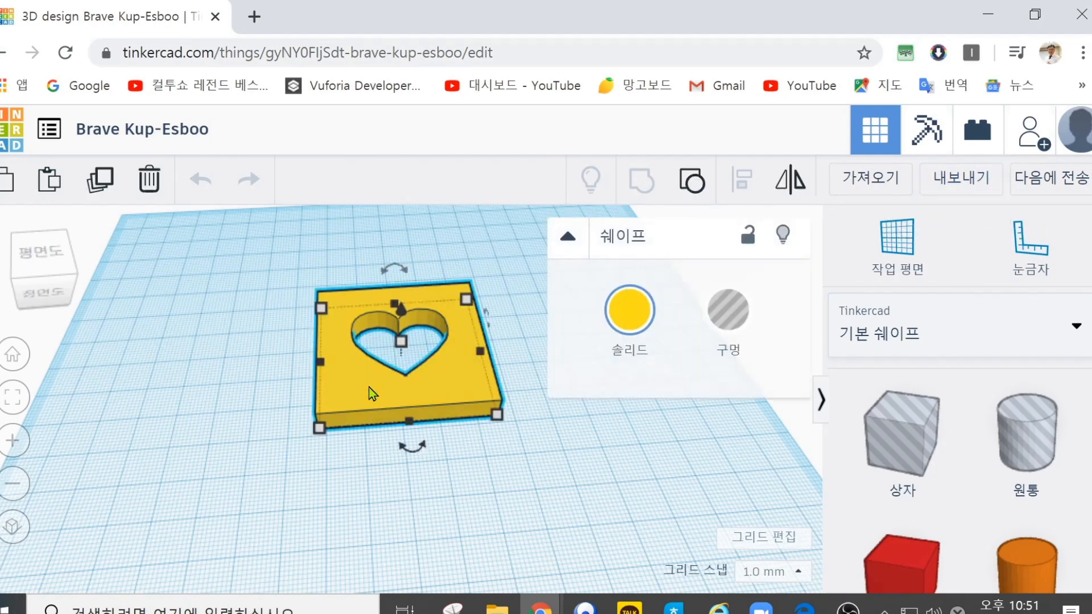
{"action": "left_click", "coordinate": [956, 180]}
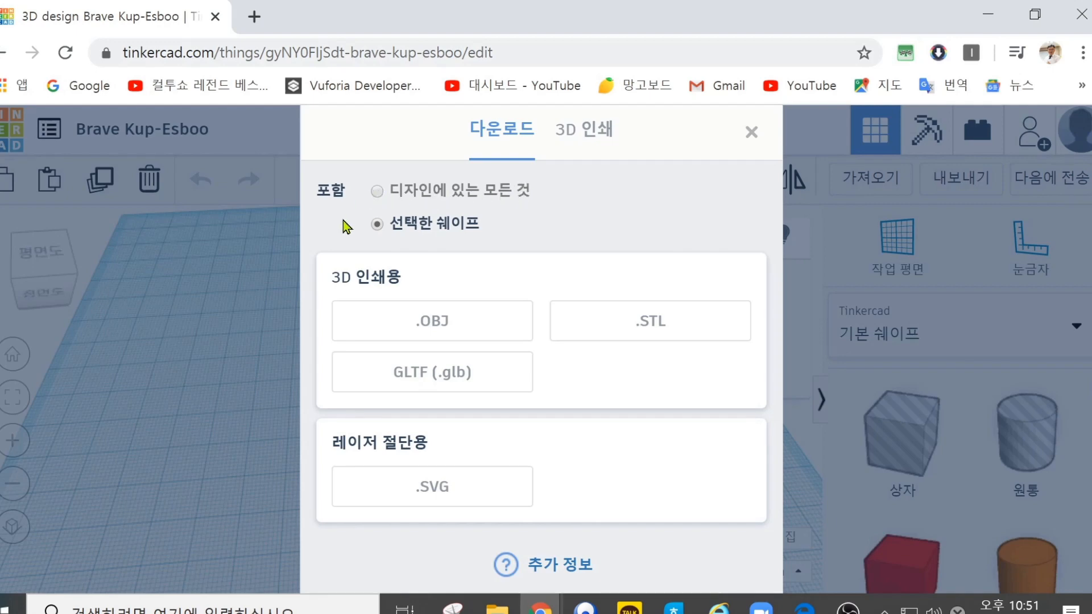
{"action": "left_click", "coordinate": [376, 190]}
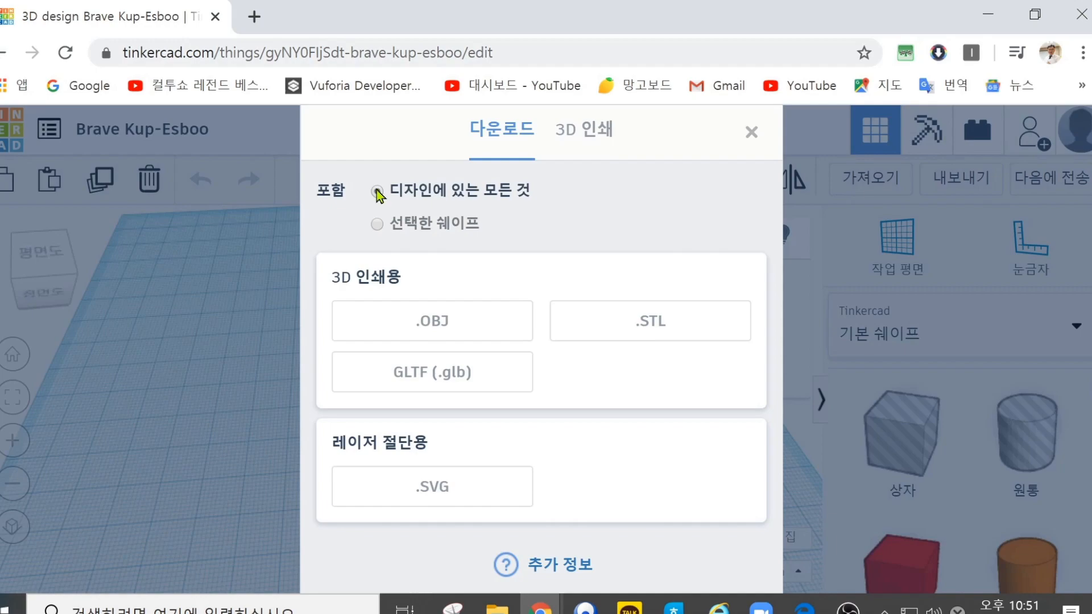
{"action": "left_click", "coordinate": [377, 223]}
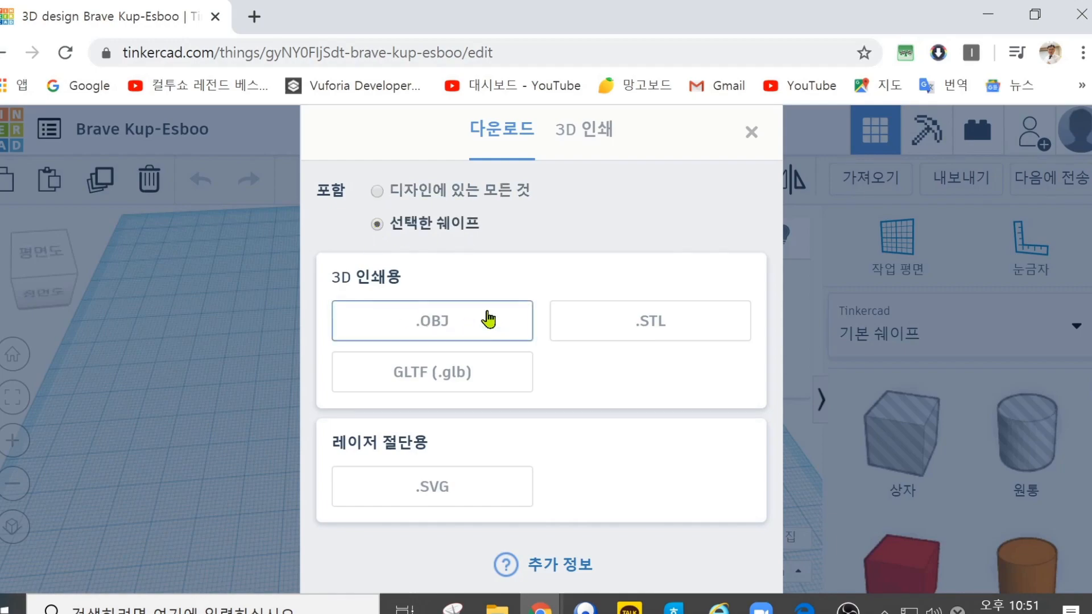
{"action": "left_click", "coordinate": [749, 135]}
Step: In the home view, place a red box near the workplane's back-left corner and an orange cylinder near its back-right corner
{"action": "right_click_drag", "start_coordinate": [239, 469], "coordinate": [168, 417]}
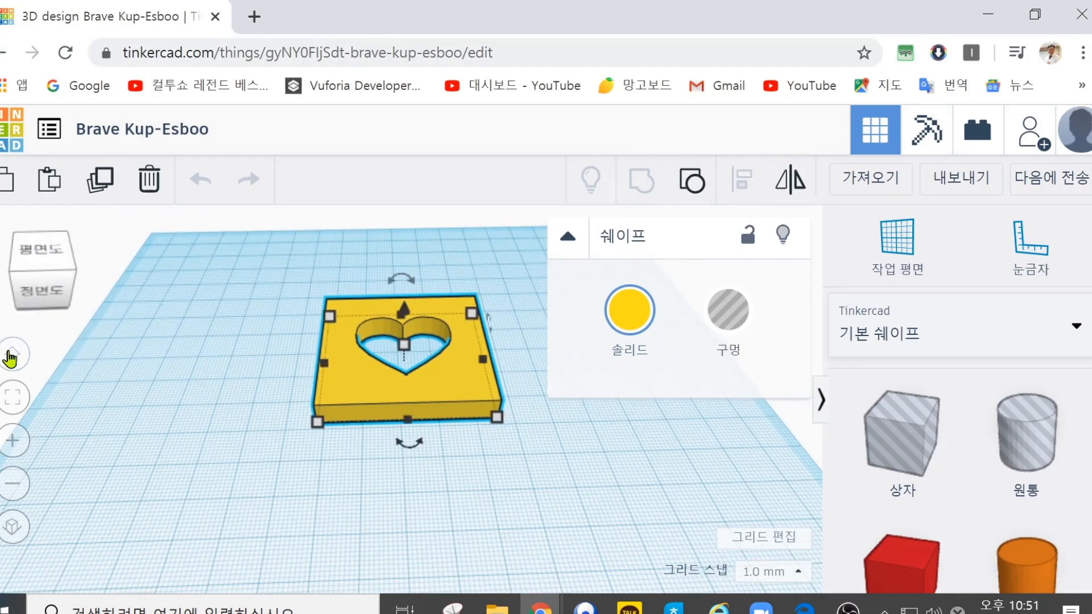
{"action": "left_click", "coordinate": [12, 353]}
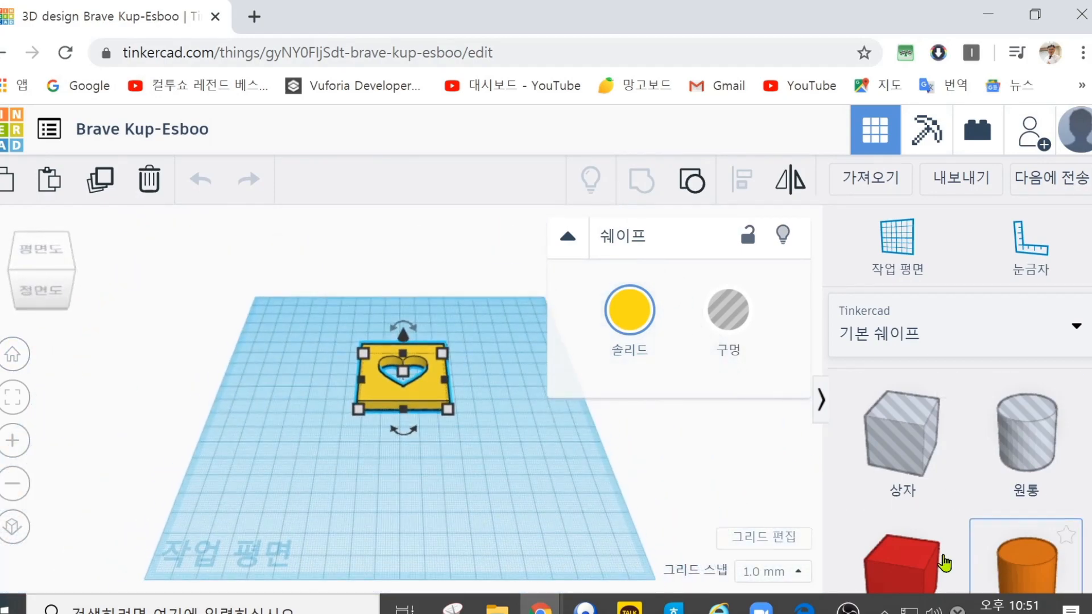
{"action": "left_click", "coordinate": [862, 563]}
{"action": "left_click", "coordinate": [275, 321]}
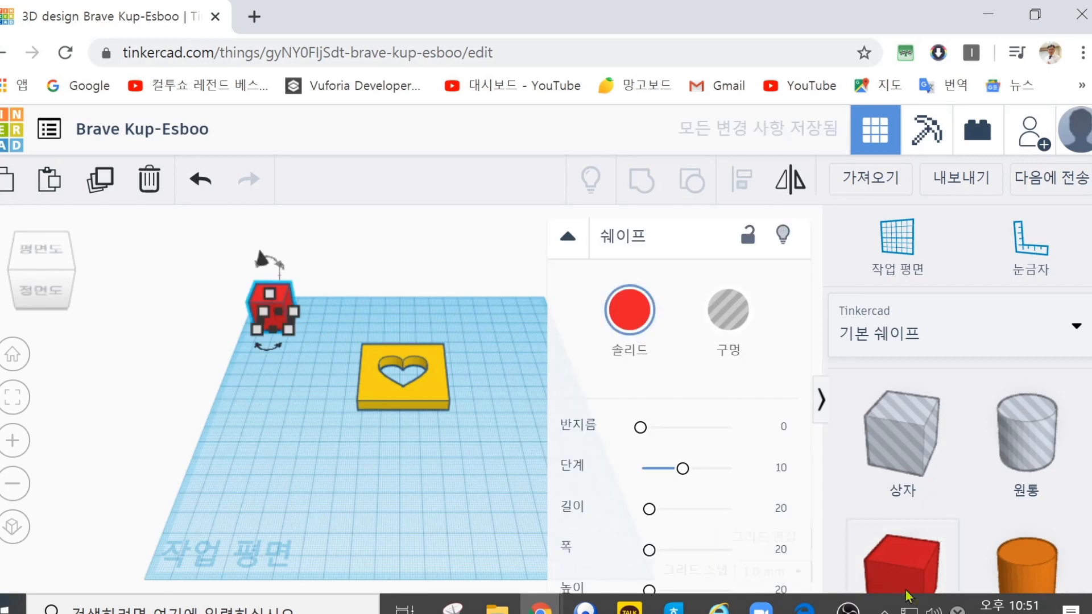
{"action": "left_click", "coordinate": [1026, 563]}
{"action": "left_click", "coordinate": [510, 315]}
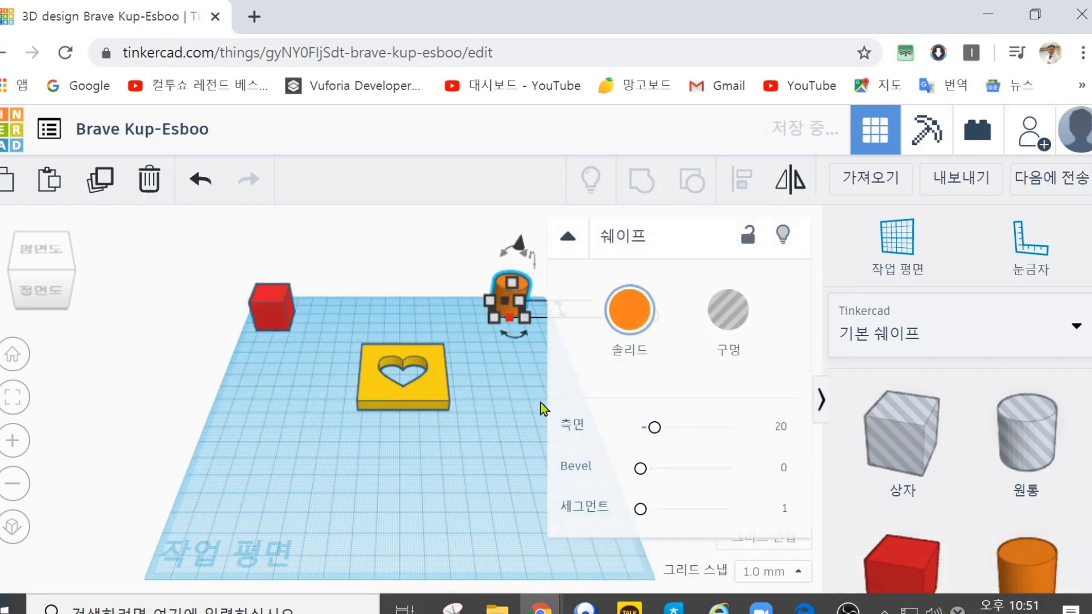
Step: Add a purple cone at the red box near the workplane's back-left corner, and select the yellow heart plate
{"action": "scroll", "coordinate": [949, 545], "scroll_direction": "down", "scroll_amount": 5}
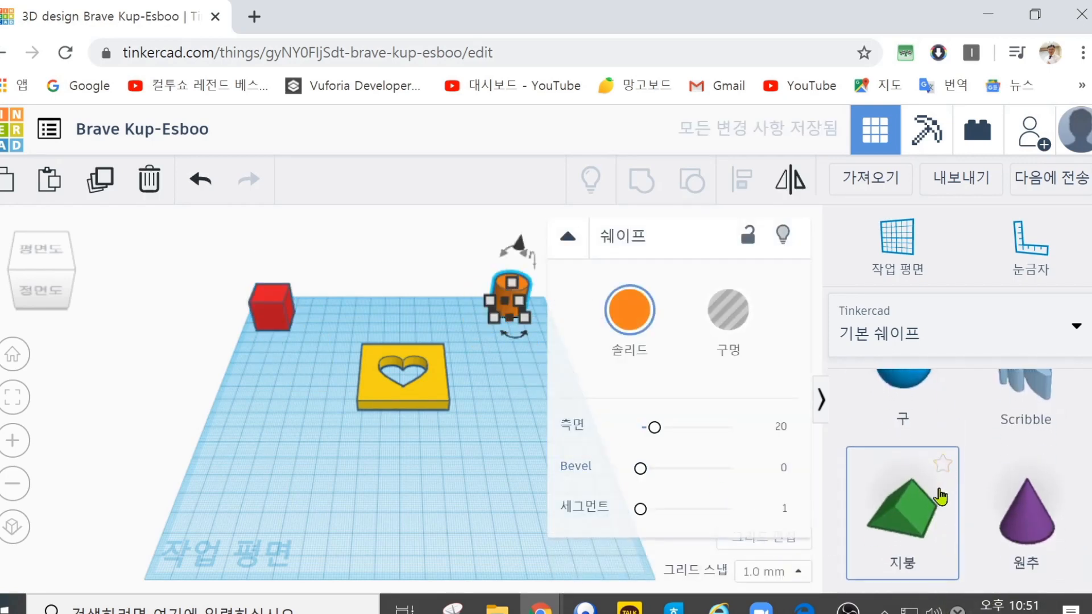
{"action": "left_click", "coordinate": [996, 522]}
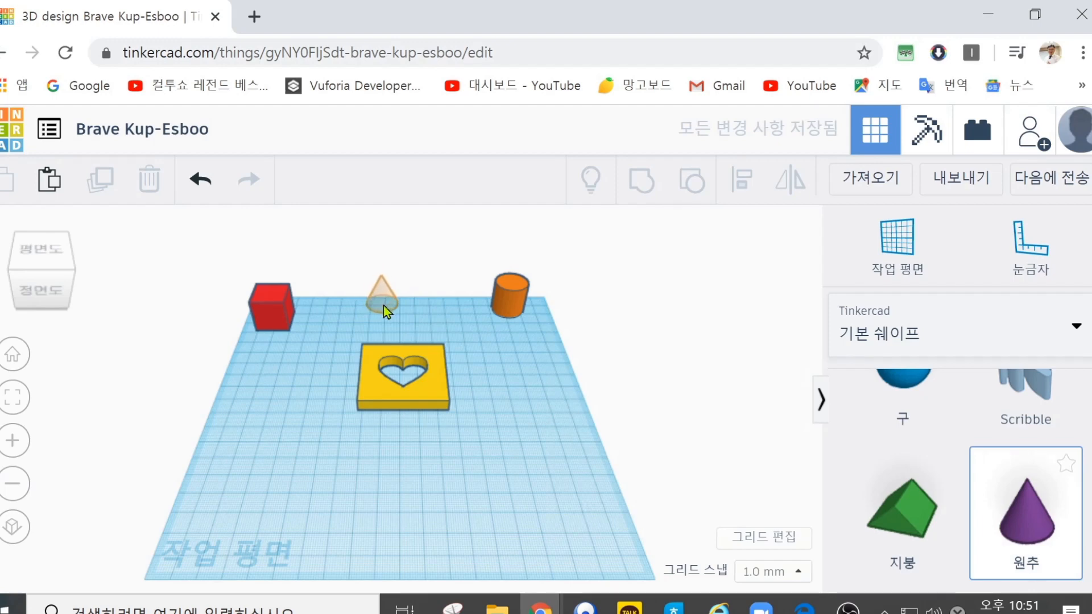
{"action": "left_click", "coordinate": [276, 299]}
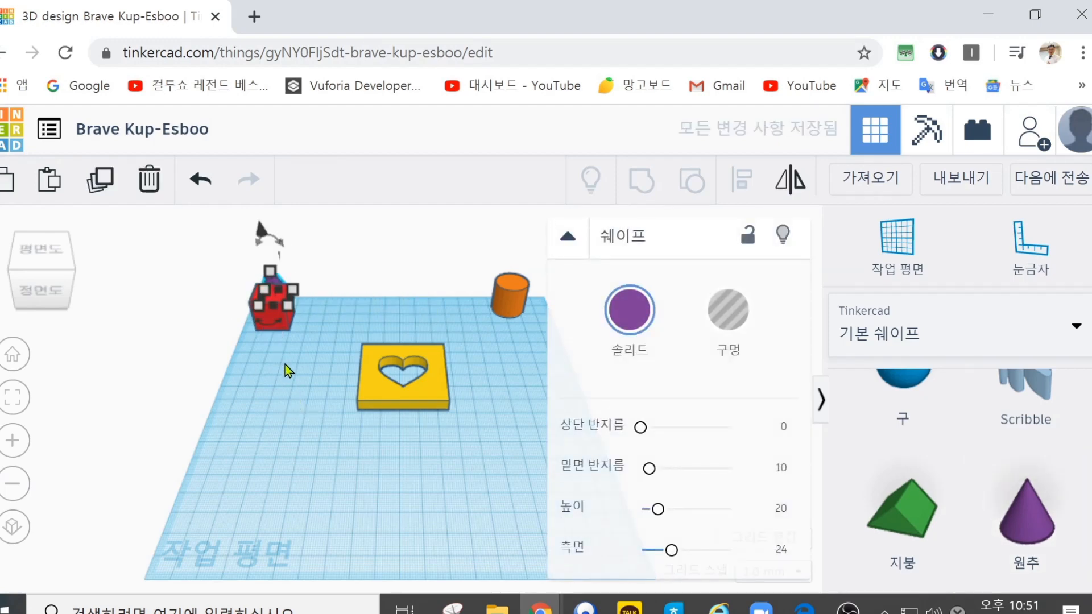
{"action": "left_click", "coordinate": [375, 402]}
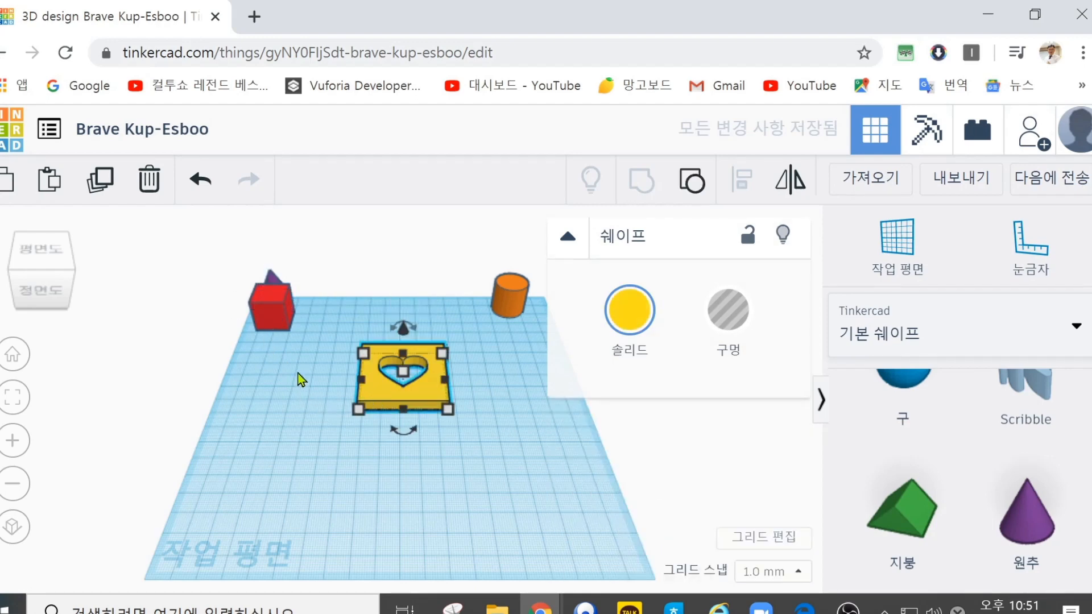
Step: Duplicate the yellow heart plate twice and place one copy on each side of the original to form a row of three
{"action": "left_click", "coordinate": [297, 373]}
{"action": "left_click_drag", "start_coordinate": [493, 434], "coordinate": [319, 316]}
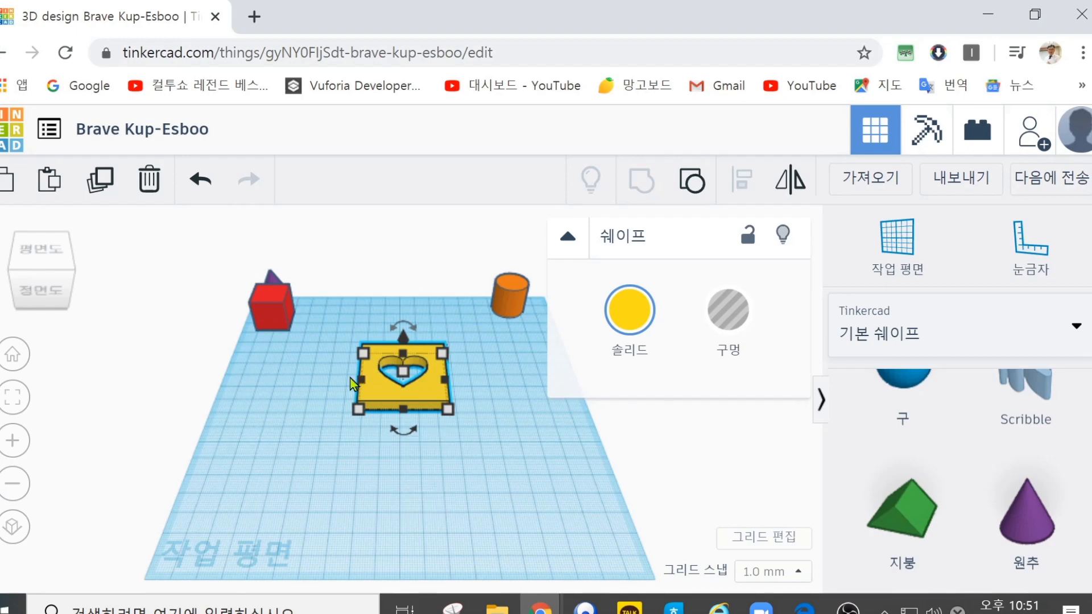
{"action": "key", "text": "ctrl+v"}
{"action": "left_click_drag", "start_coordinate": [469, 381], "coordinate": [312, 381]}
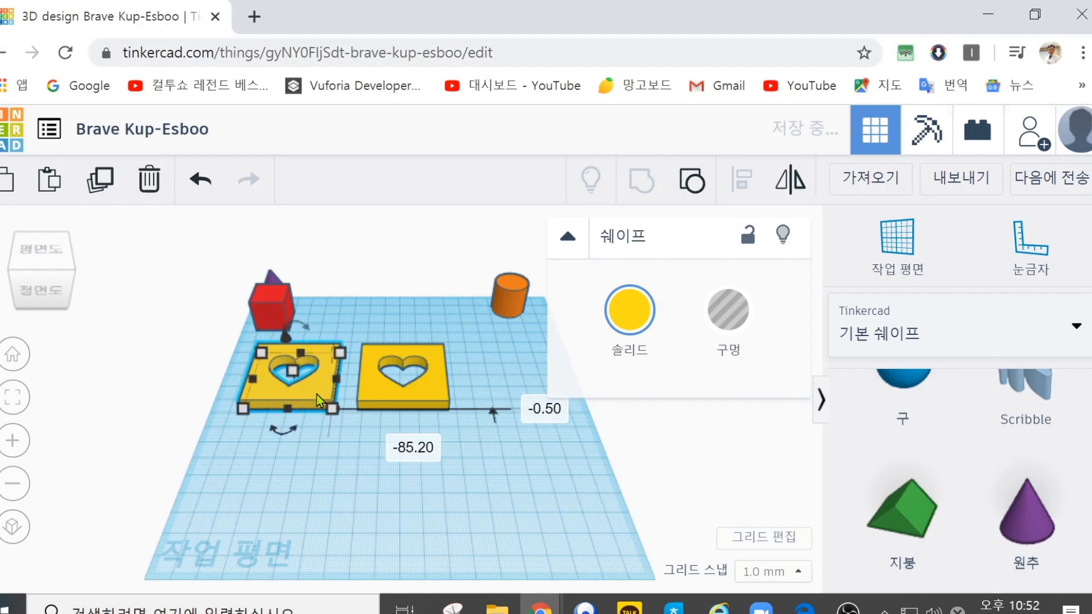
{"action": "key", "text": "ctrl+d"}
{"action": "left_click_drag", "start_coordinate": [322, 387], "coordinate": [503, 387]}
{"action": "left_click", "coordinate": [510, 458]}
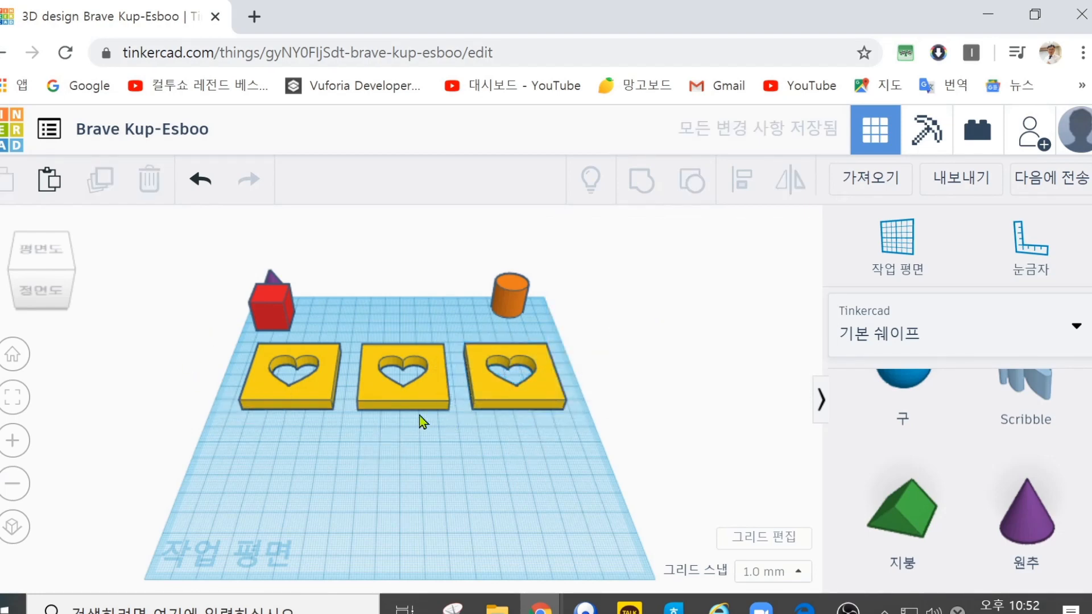
Step: Examine the export options with the middle plate selected and again with nothing selected, closing the dialog each time
{"action": "left_click", "coordinate": [402, 398]}
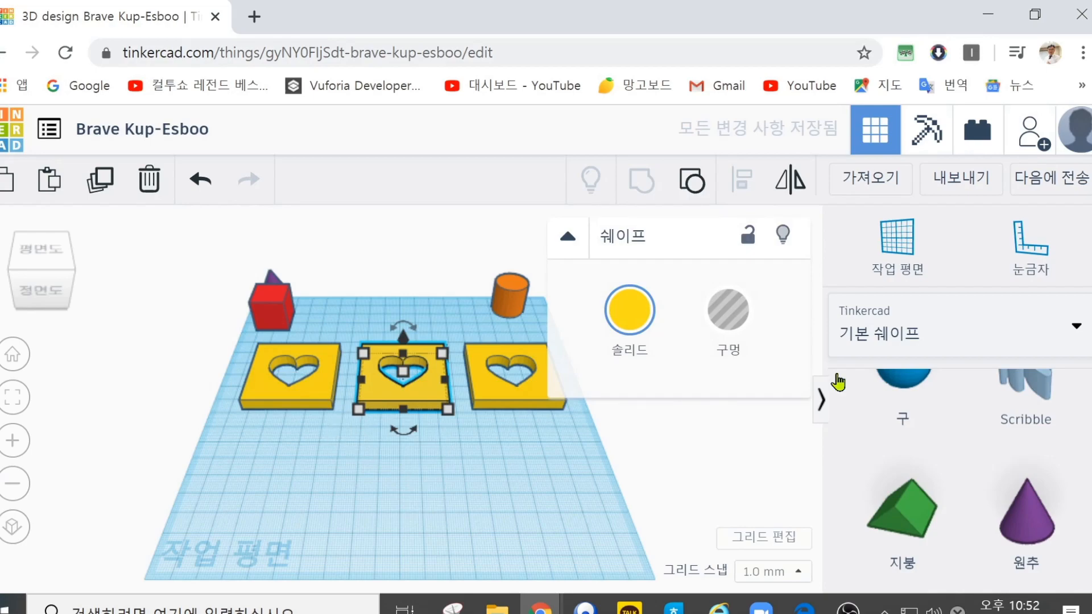
{"action": "left_click", "coordinate": [959, 179]}
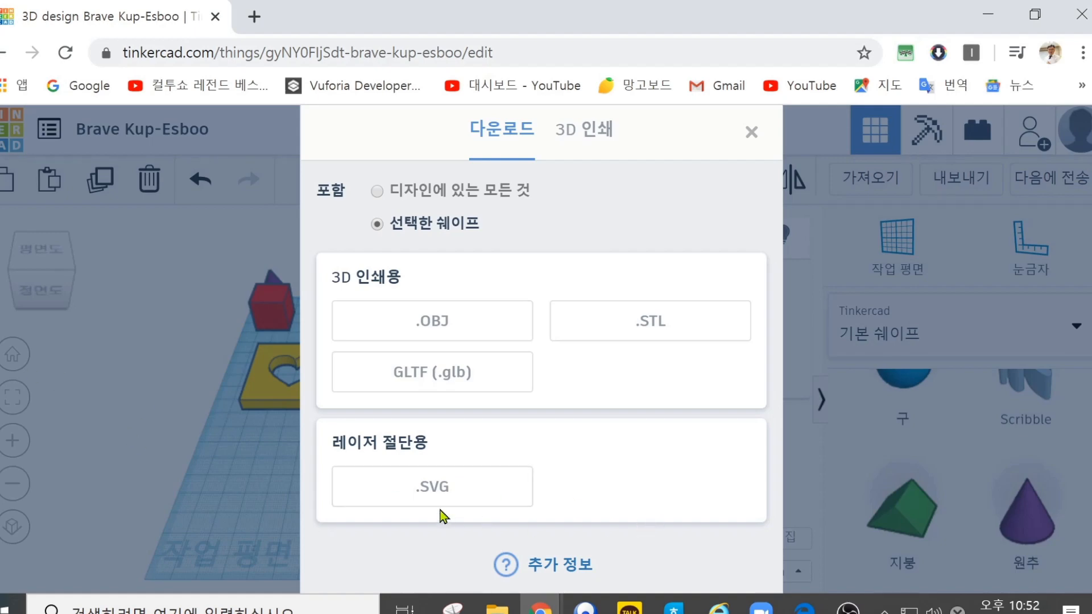
{"action": "left_click", "coordinate": [751, 139]}
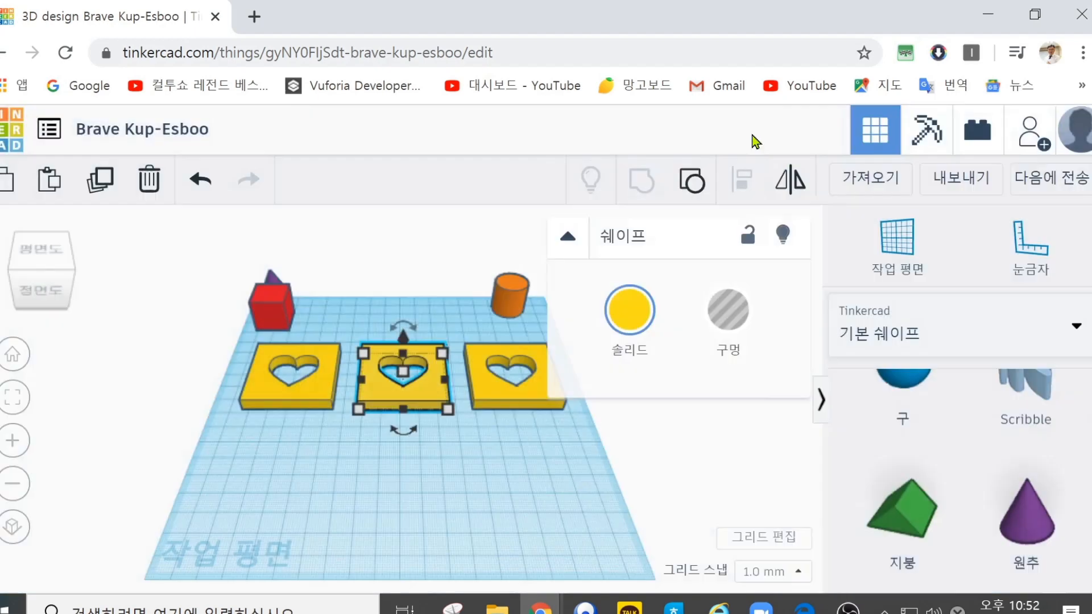
{"action": "left_click", "coordinate": [487, 449]}
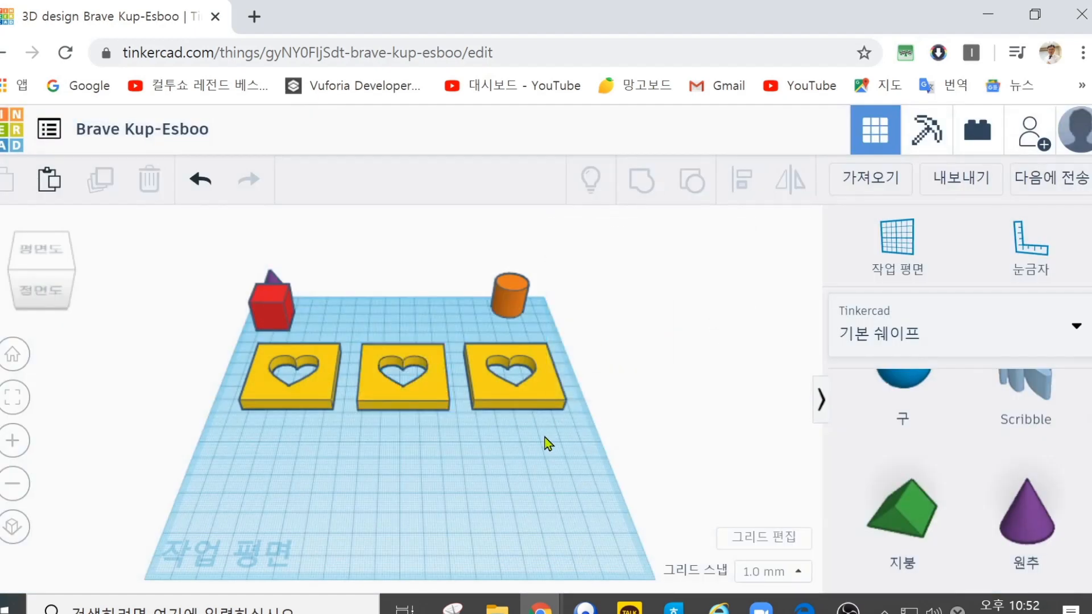
{"action": "left_click", "coordinate": [961, 185]}
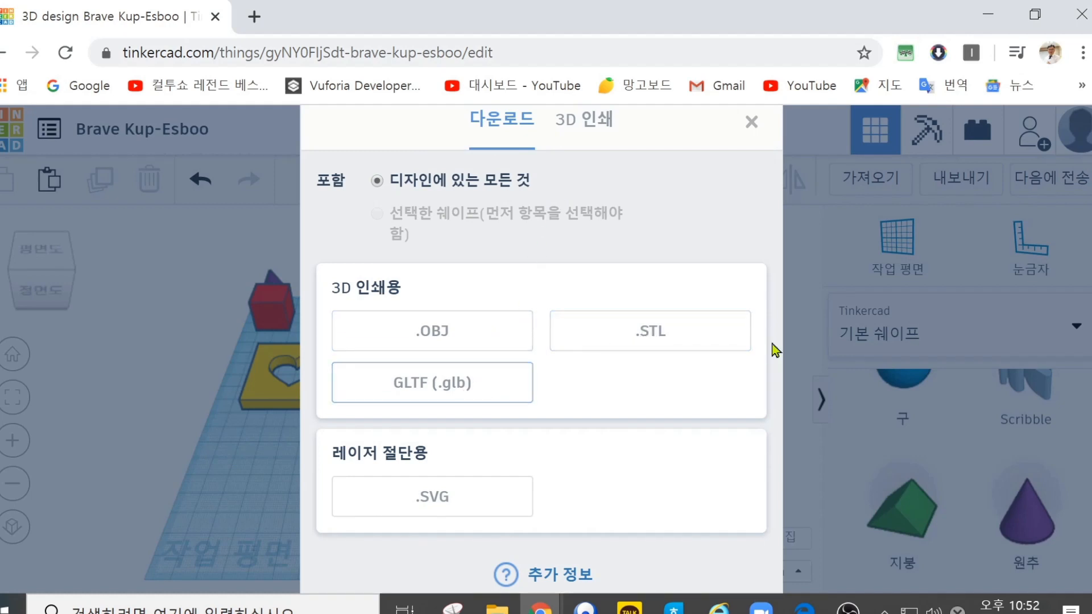
{"action": "left_click", "coordinate": [262, 445]}
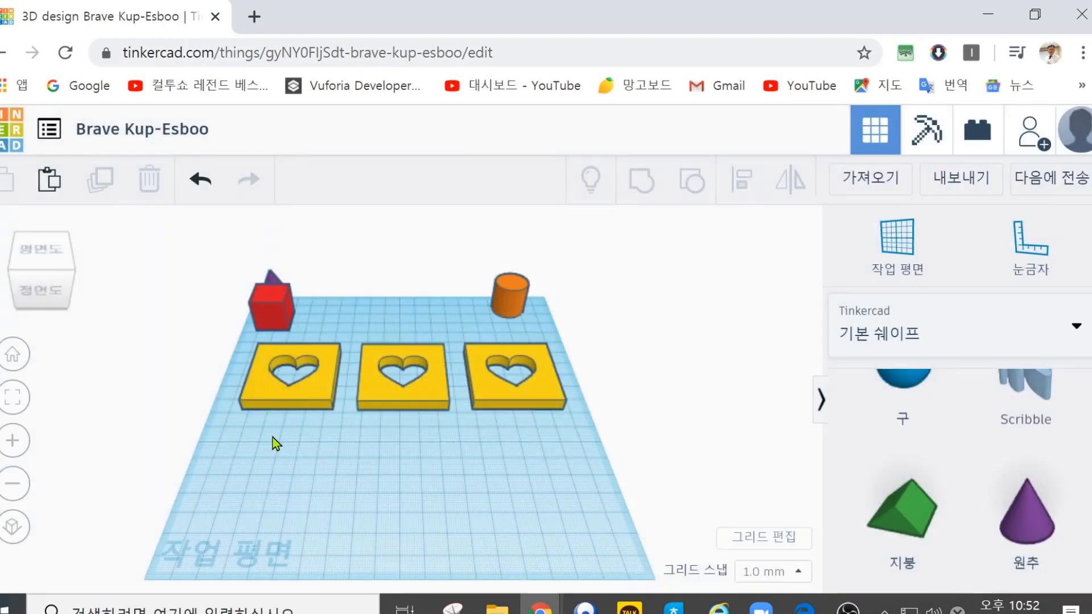
Step: Delete the red box, the purple cone and the orange cylinder, keeping only the three heart plates
{"action": "left_click", "coordinate": [275, 301]}
{"action": "left_click", "coordinate": [148, 180]}
{"action": "left_click", "coordinate": [268, 287]}
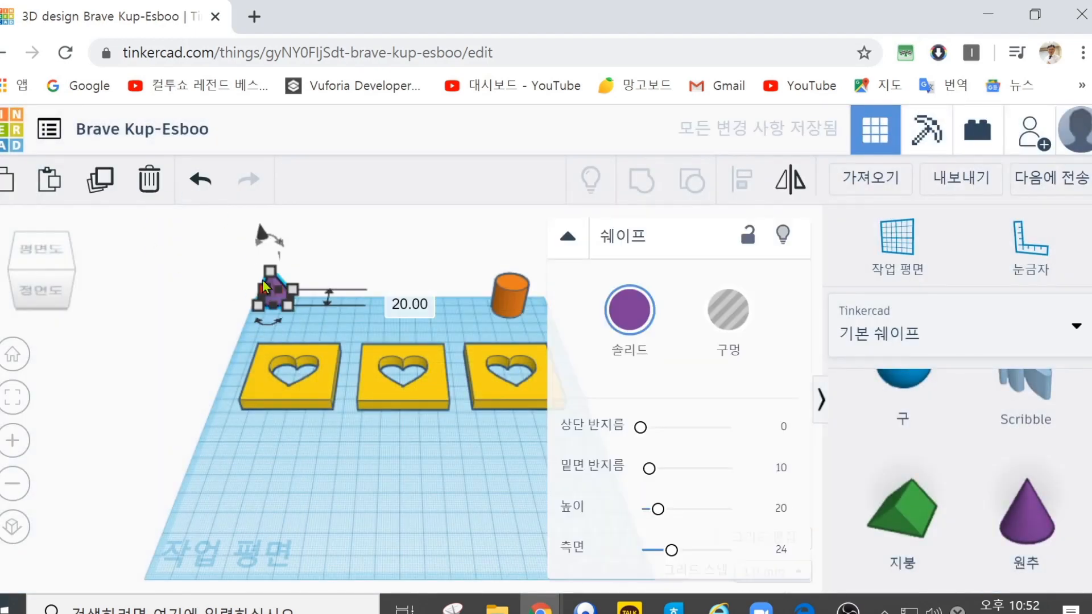
{"action": "left_click", "coordinate": [148, 180]}
{"action": "left_click", "coordinate": [508, 293]}
{"action": "key", "text": "Delete"}
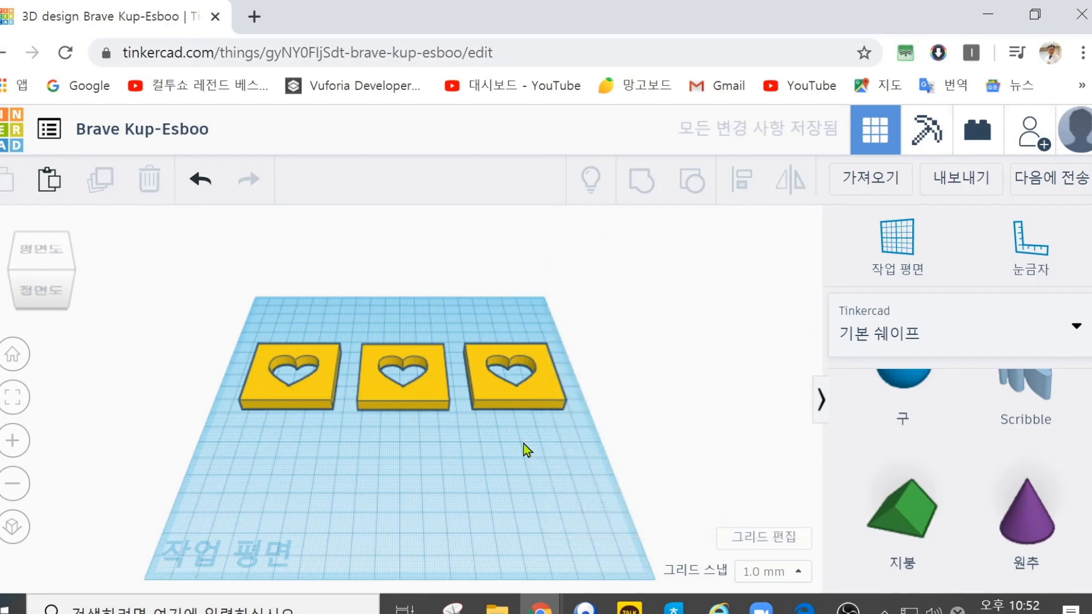
Step: Export everything in the design as an .STL file and open the folder containing the downloaded file
{"action": "left_click", "coordinate": [982, 190]}
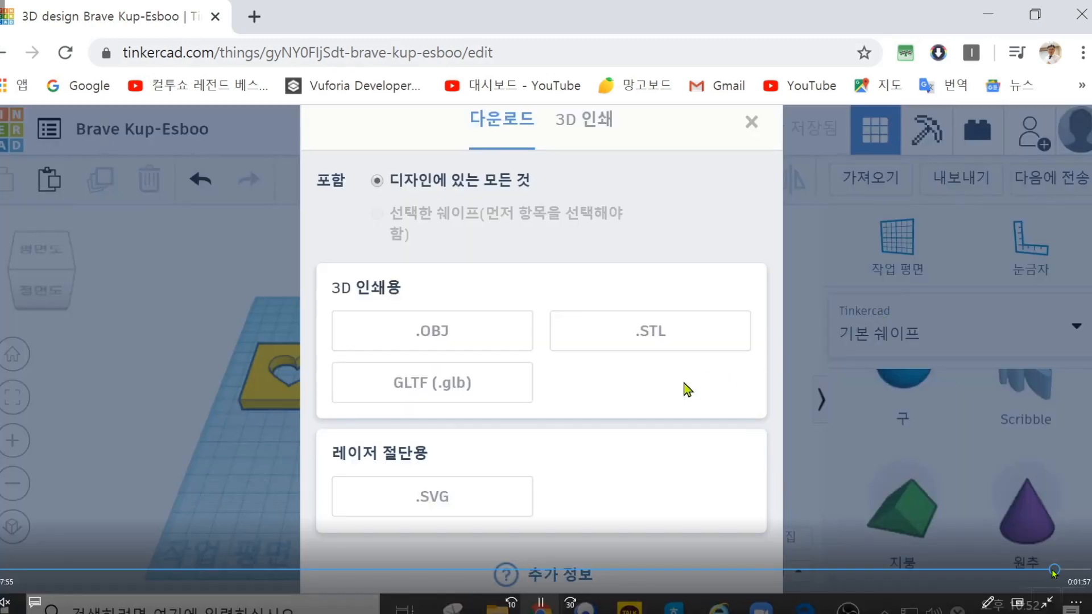
{"action": "left_click", "coordinate": [656, 335]}
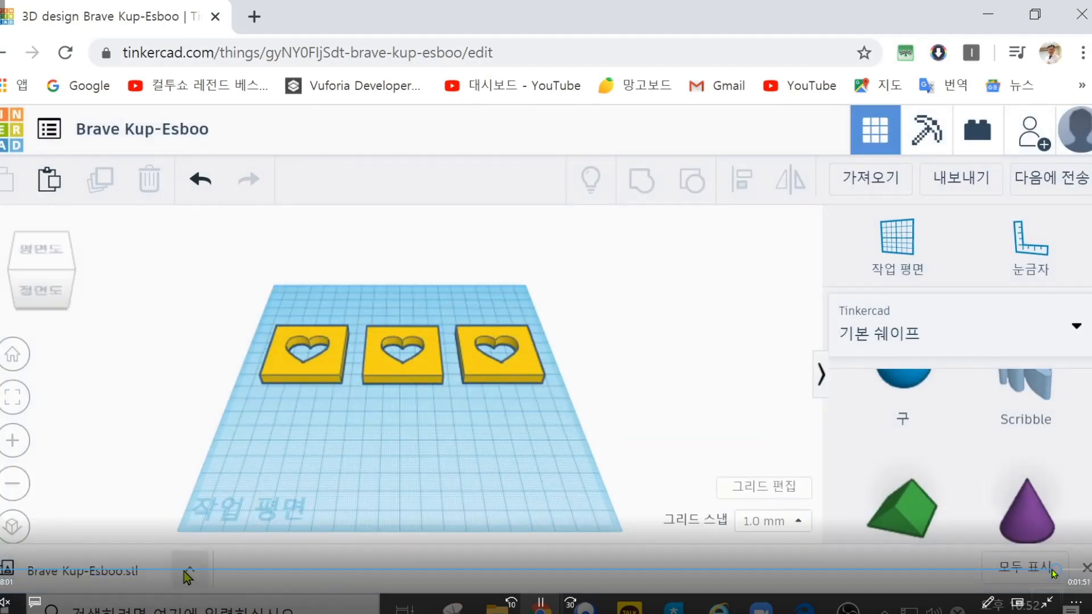
{"action": "left_click", "coordinate": [186, 570]}
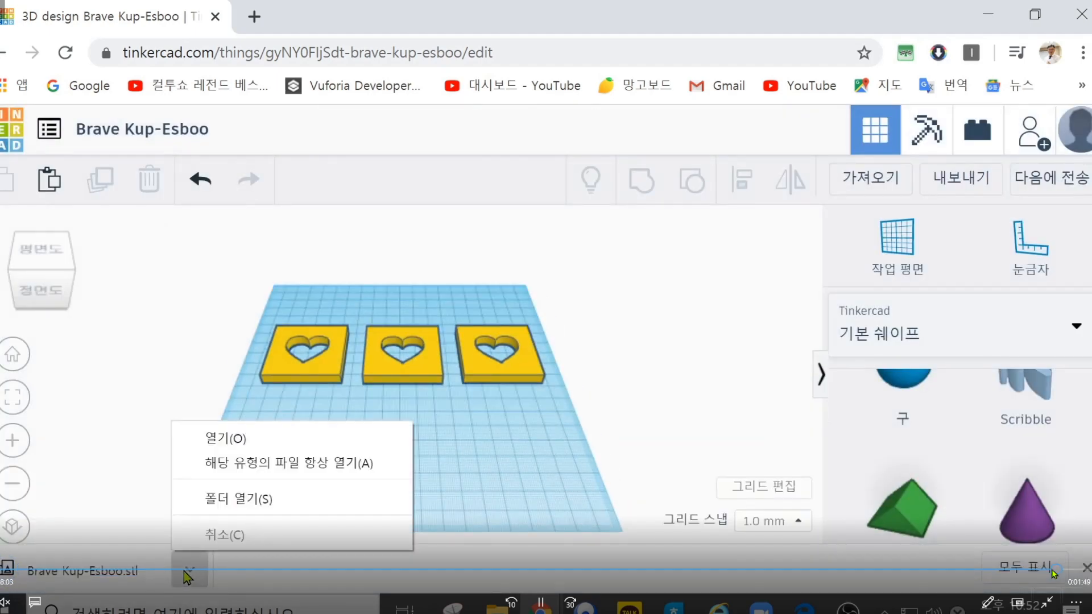
{"action": "left_click", "coordinate": [231, 498]}
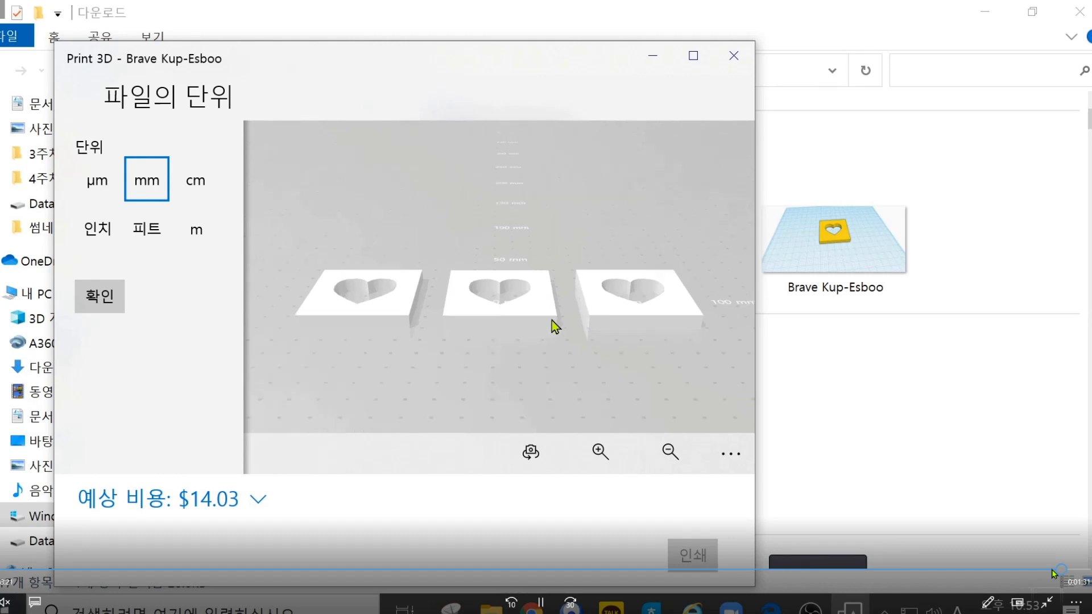
Step: Inspect the exported plates in a maximized Print 3D window, enlarged and from a shifted angle, and close the viewer and the download folder
{"action": "left_click", "coordinate": [693, 55]}
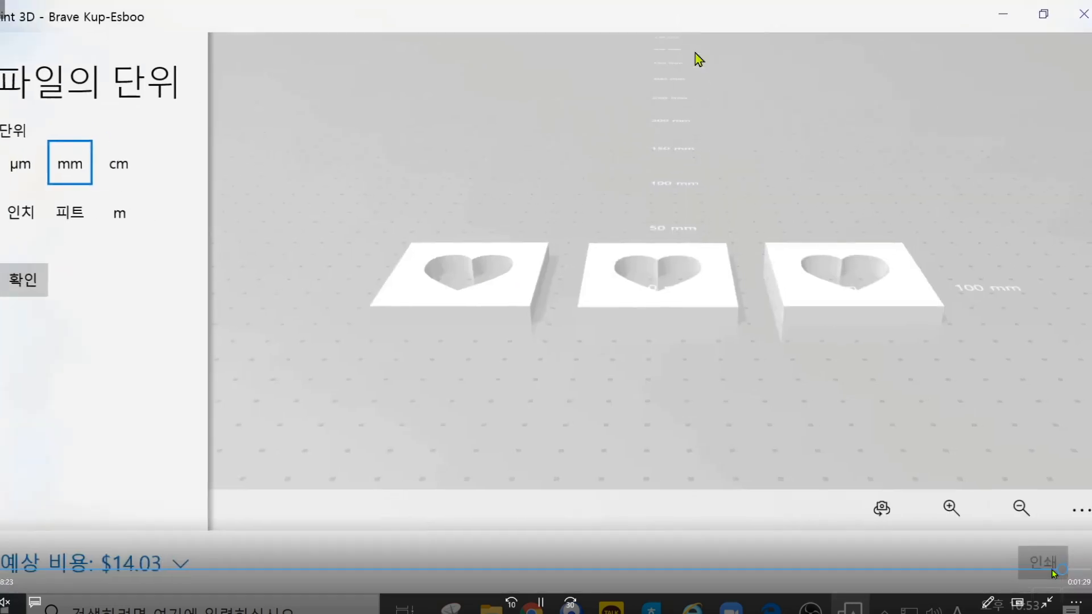
{"action": "left_click", "coordinate": [950, 510]}
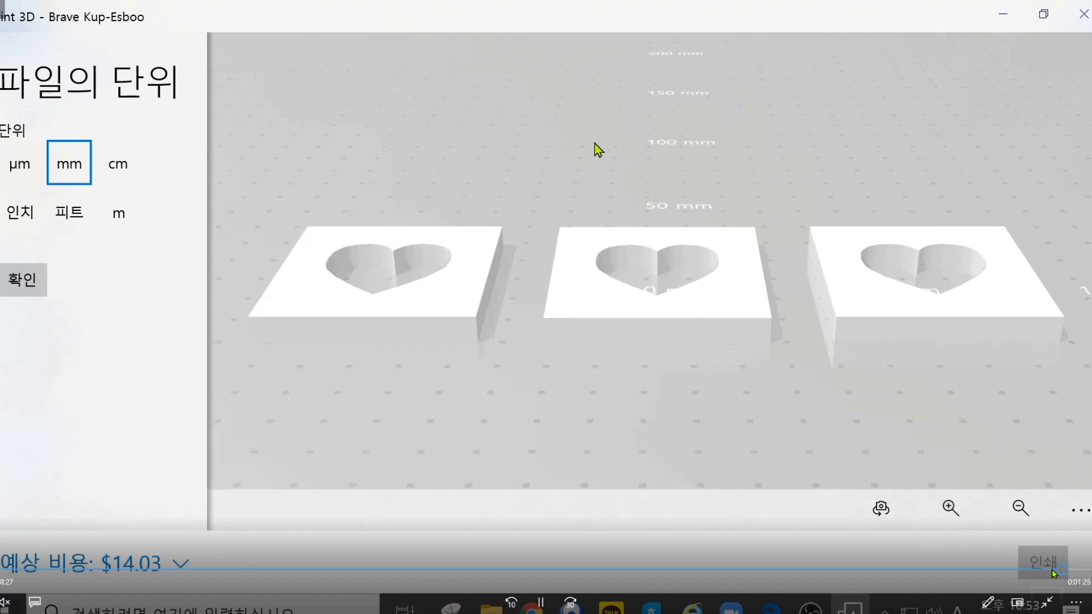
{"action": "left_click_drag", "start_coordinate": [598, 159], "coordinate": [602, 107]}
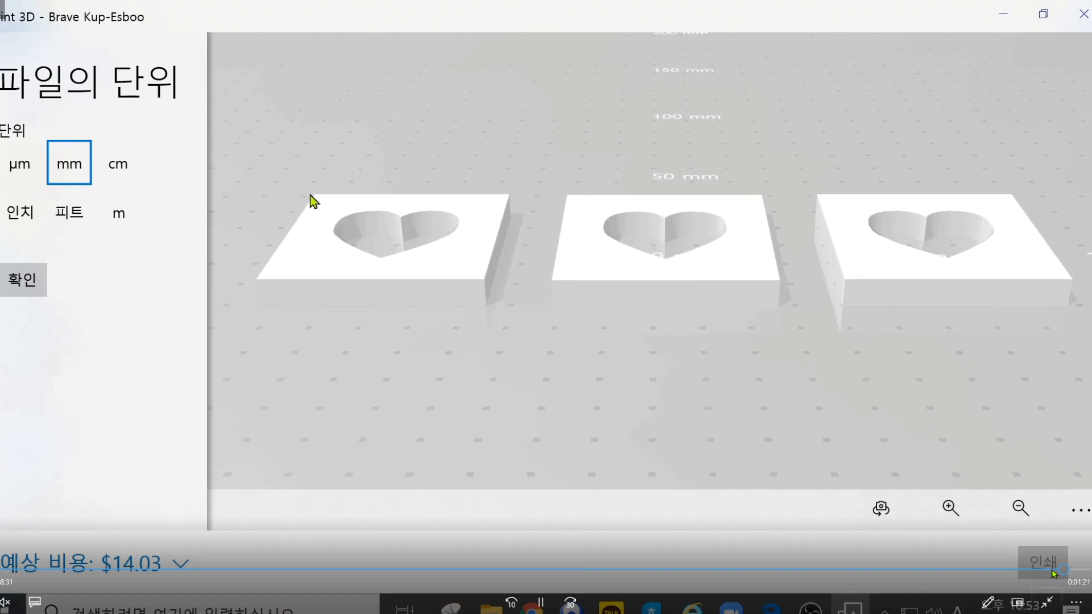
{"action": "left_click", "coordinate": [1083, 15]}
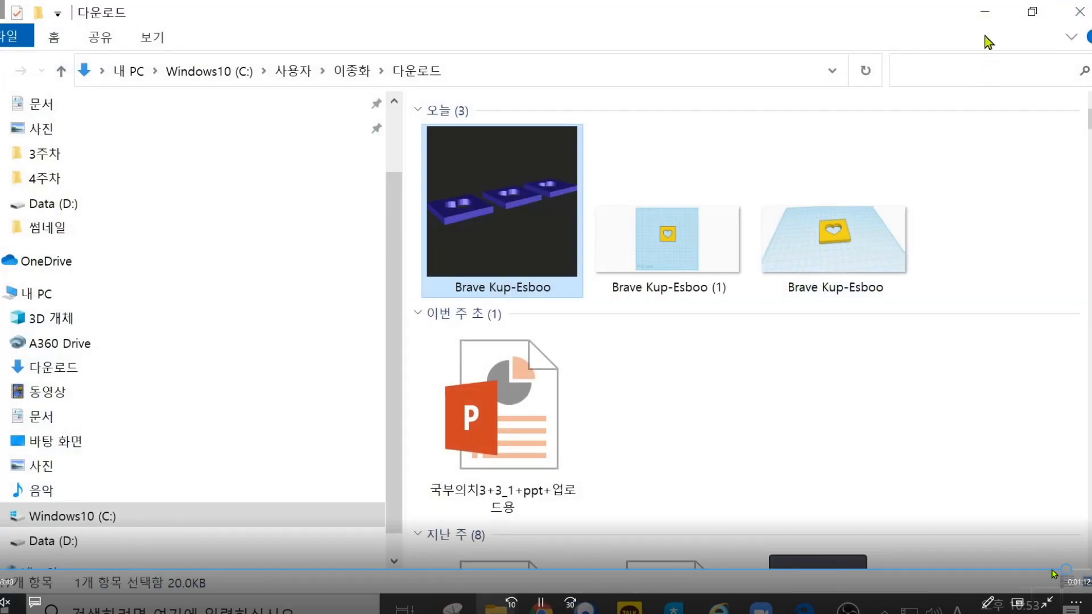
{"action": "left_click", "coordinate": [1079, 11]}
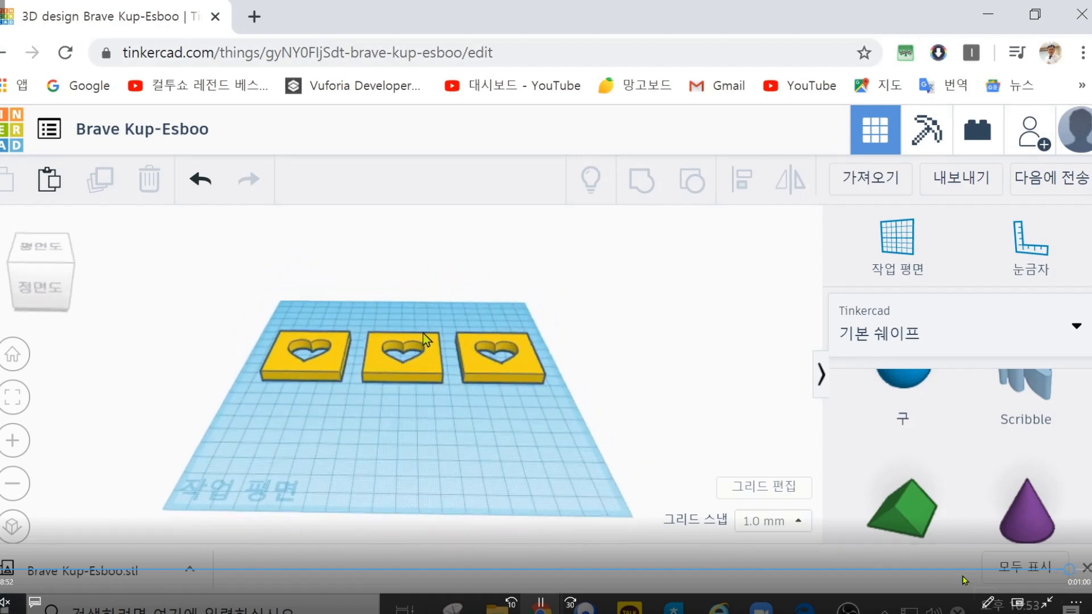
Step: Look at the three heart plates from above, from the side and from behind, and return to the home view
{"action": "right_click_drag", "start_coordinate": [429, 424], "coordinate": [382, 516]}
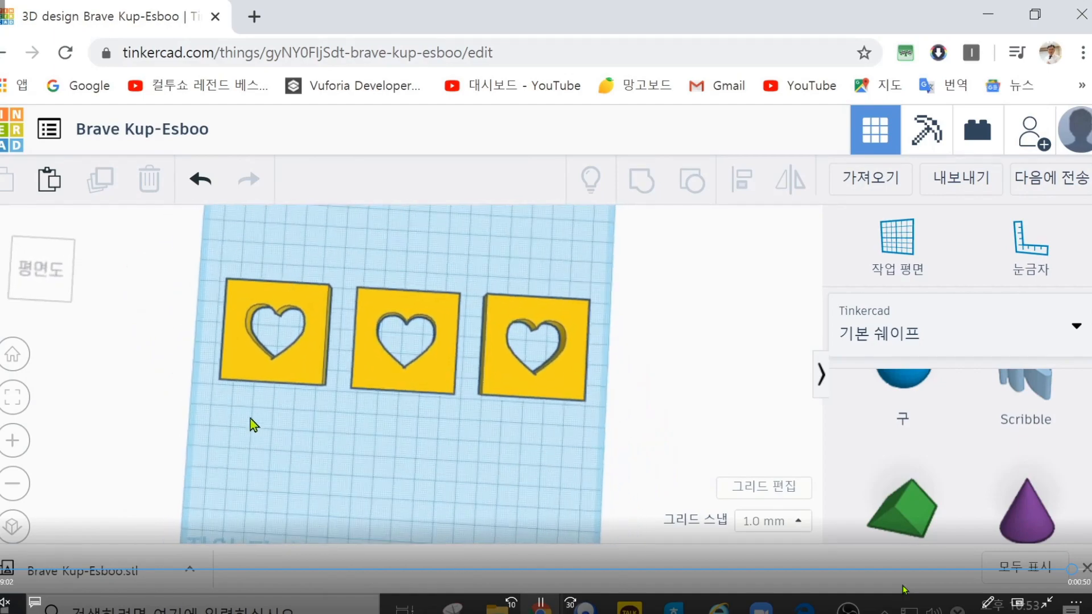
{"action": "left_click", "coordinate": [26, 264]}
{"action": "left_click", "coordinate": [35, 294]}
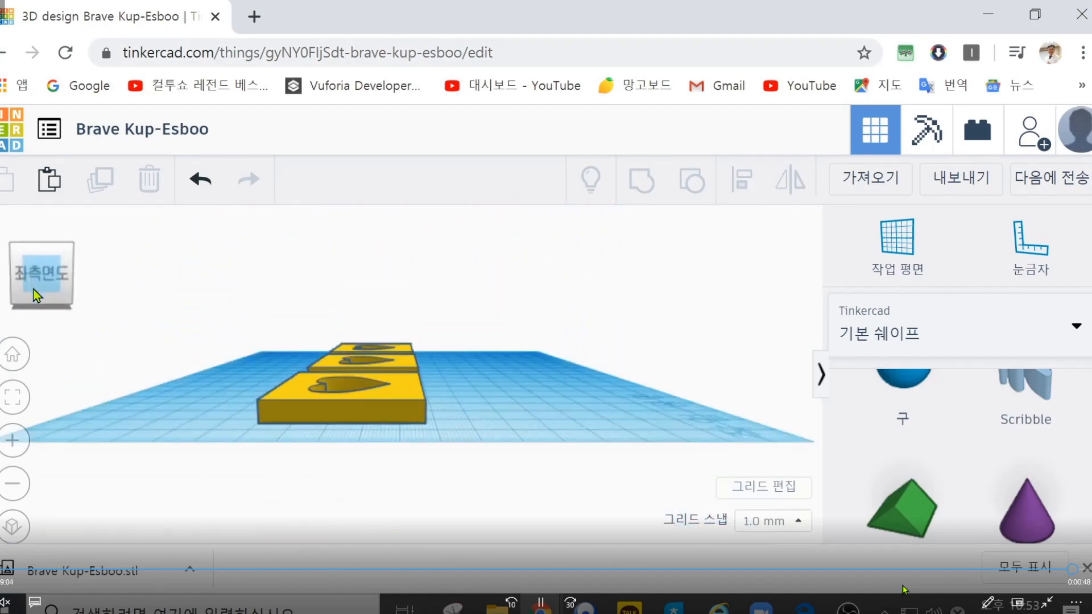
{"action": "left_click", "coordinate": [43, 272]}
{"action": "left_click_drag", "start_coordinate": [40, 266], "coordinate": [9, 279]}
{"action": "left_click", "coordinate": [10, 287]}
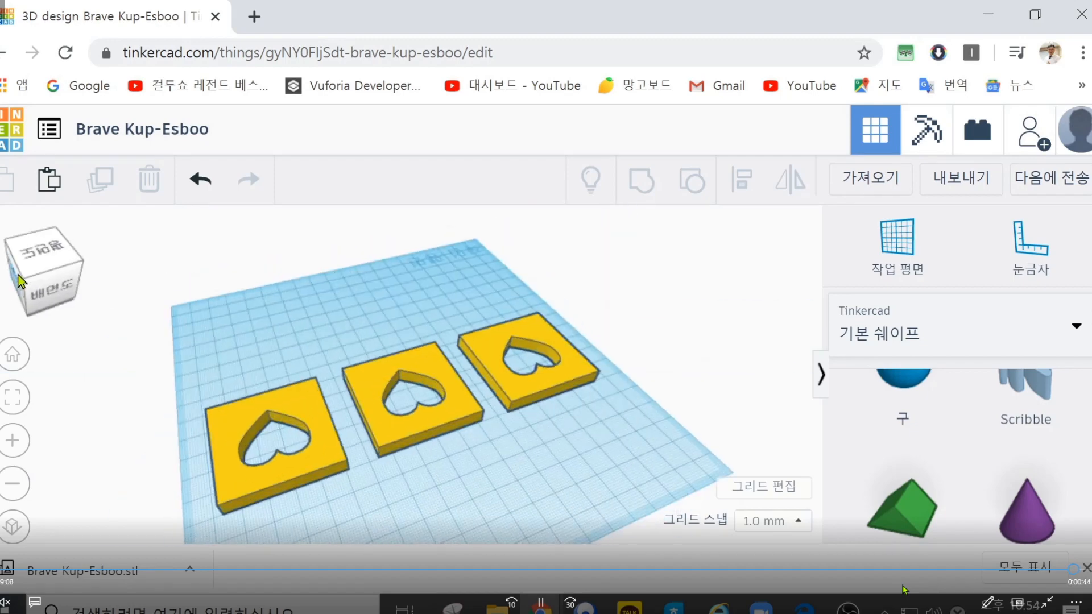
{"action": "left_click", "coordinate": [13, 355]}
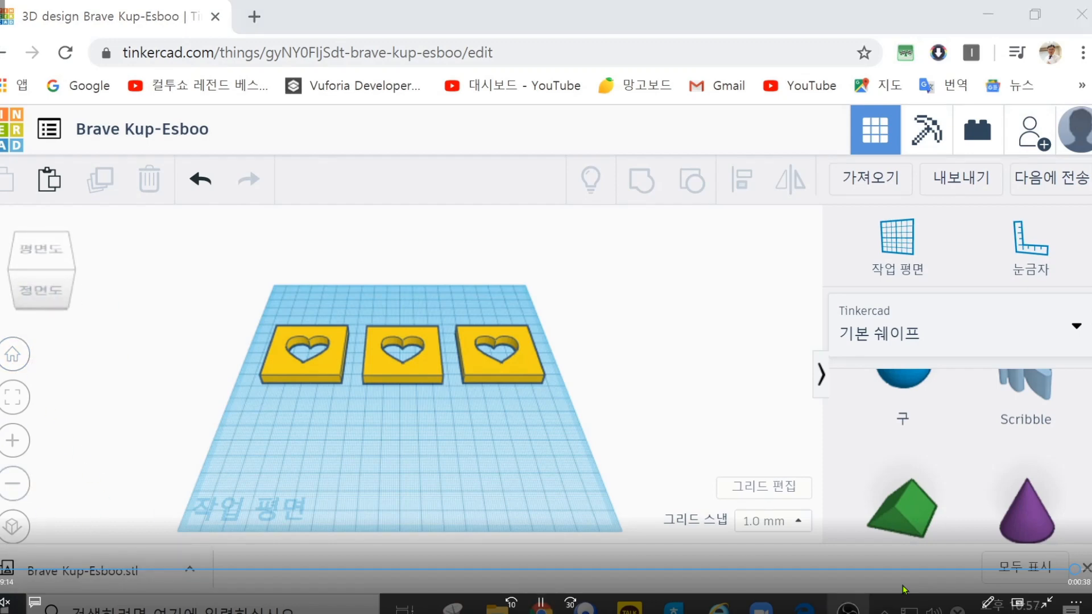
Step: Look over the design picture download and the sending options for the three-plate design, closing and reopening the dialog
{"action": "left_click", "coordinate": [1032, 185]}
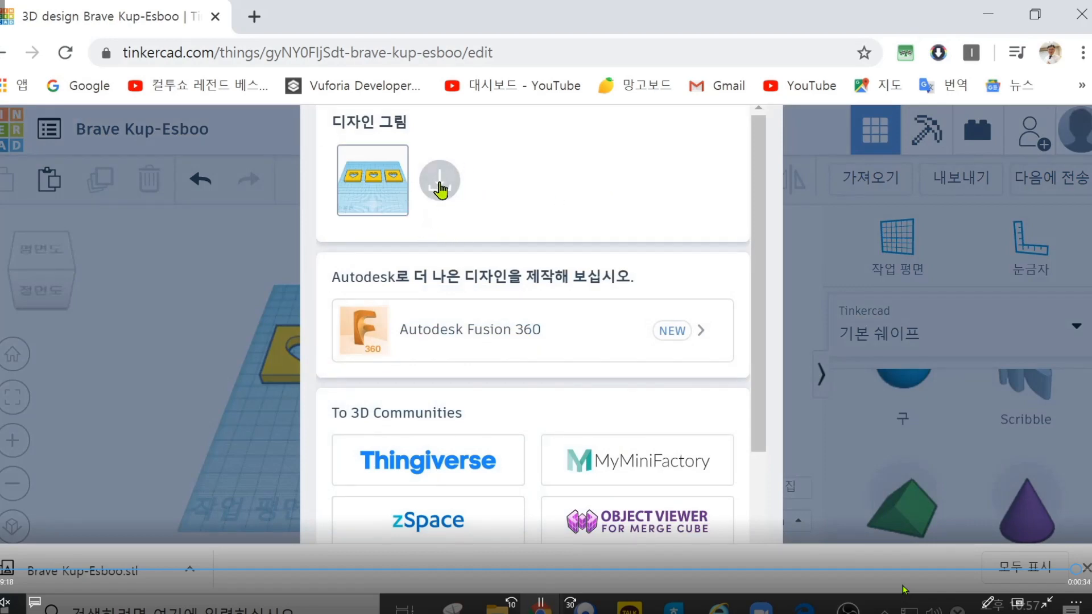
{"action": "left_click", "coordinate": [212, 273]}
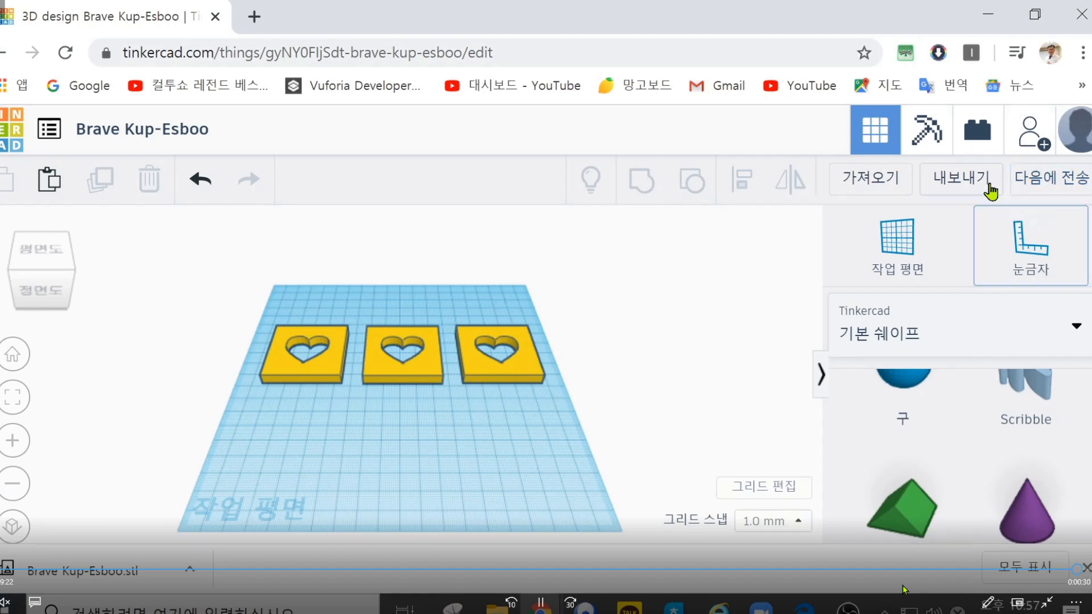
{"action": "left_click", "coordinate": [1051, 182]}
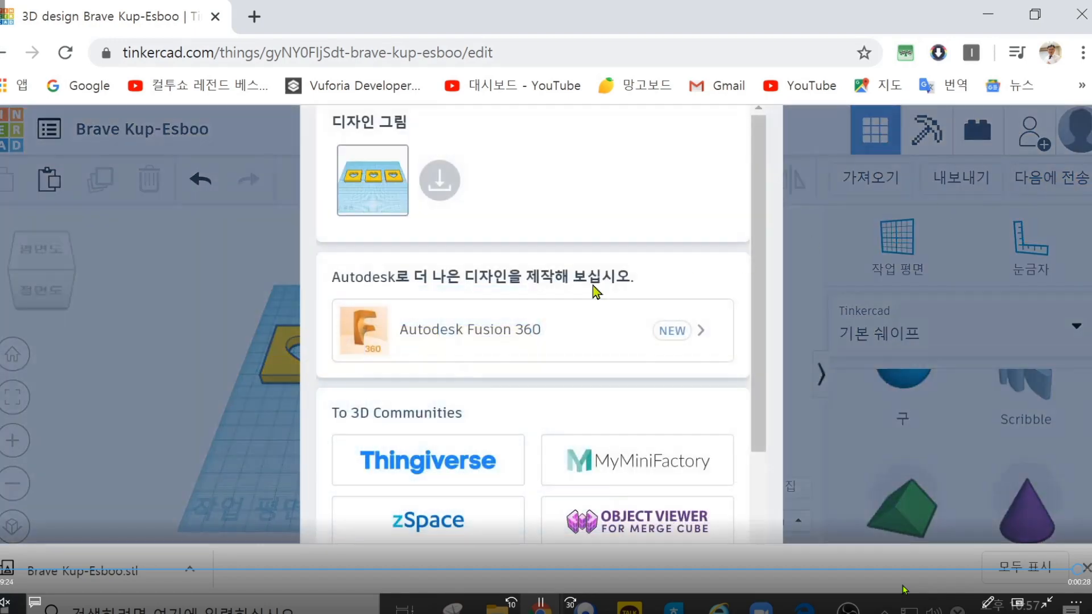